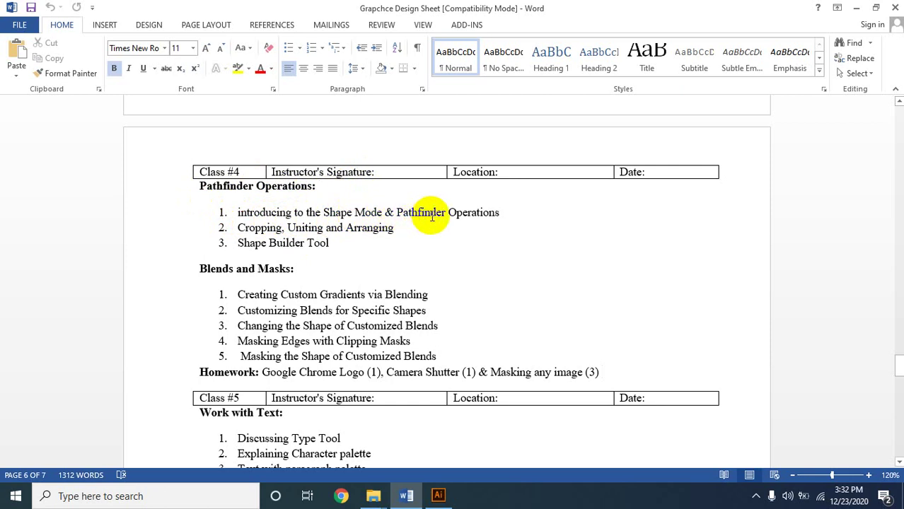
# - Review the Pathfinder Operations topics listed under Class #4 in the course outline
pyautogui.click(507, 214)
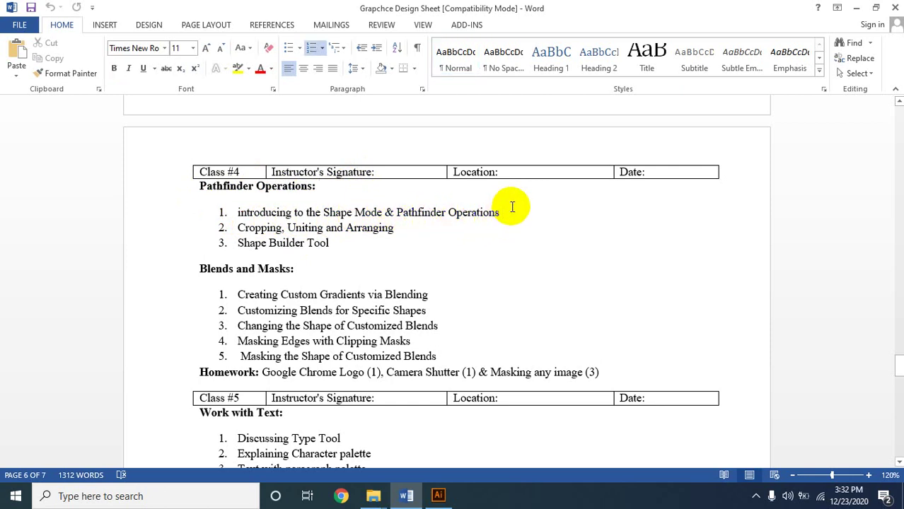
pyautogui.click(507, 211)
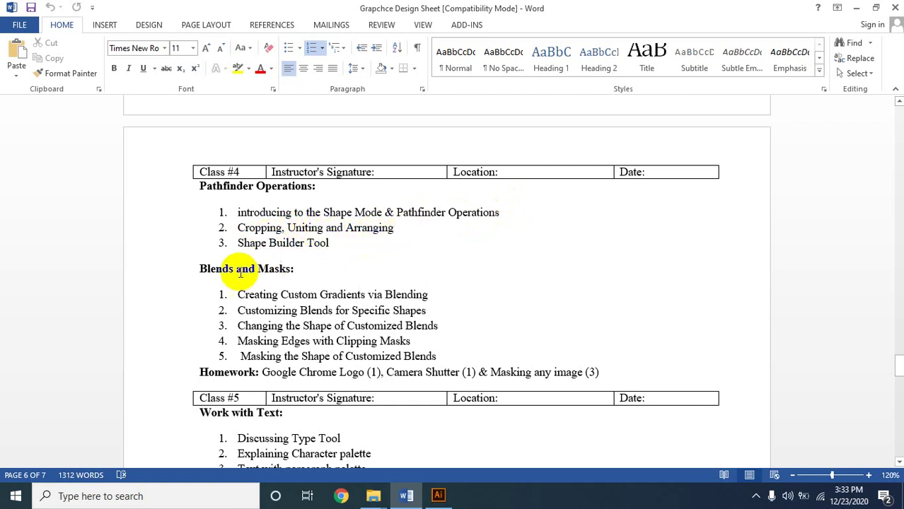
pyautogui.click(349, 243)
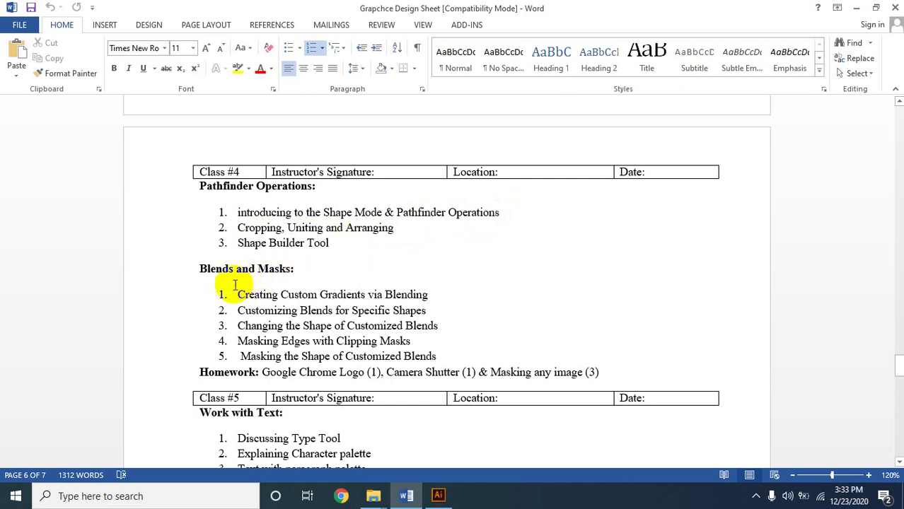
# - Read through the five Blends and Masks topics under Class #4, from custom gradients to masking customized blends
pyautogui.click(306, 273)
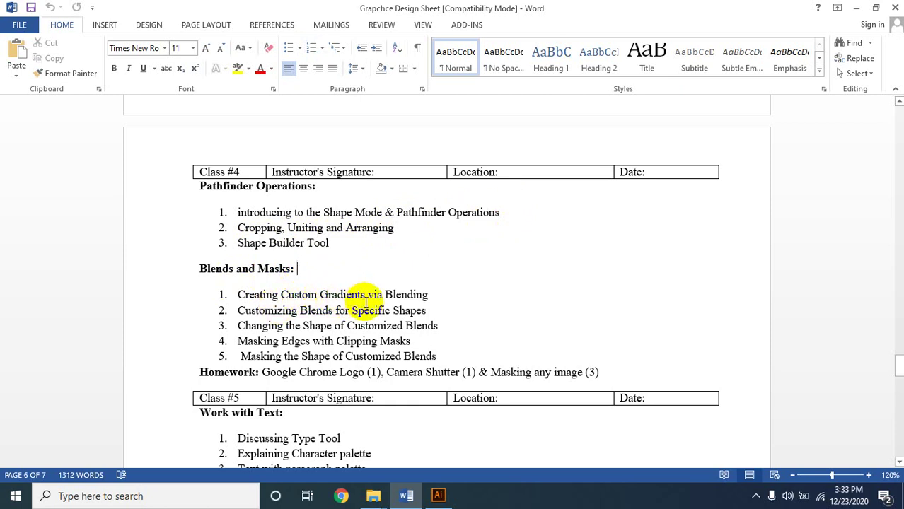
pyautogui.click(441, 296)
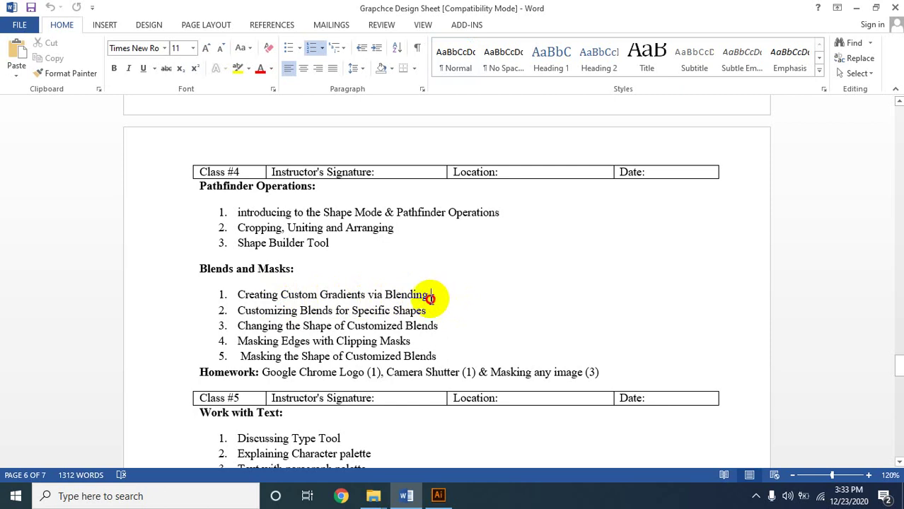
pyautogui.moveTo(429, 296); pyautogui.dragTo(283, 301)
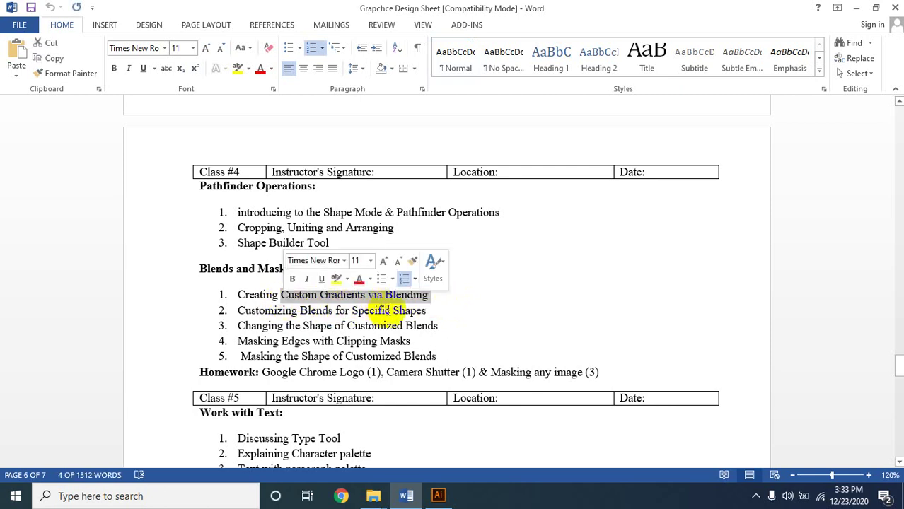
pyautogui.click(436, 303)
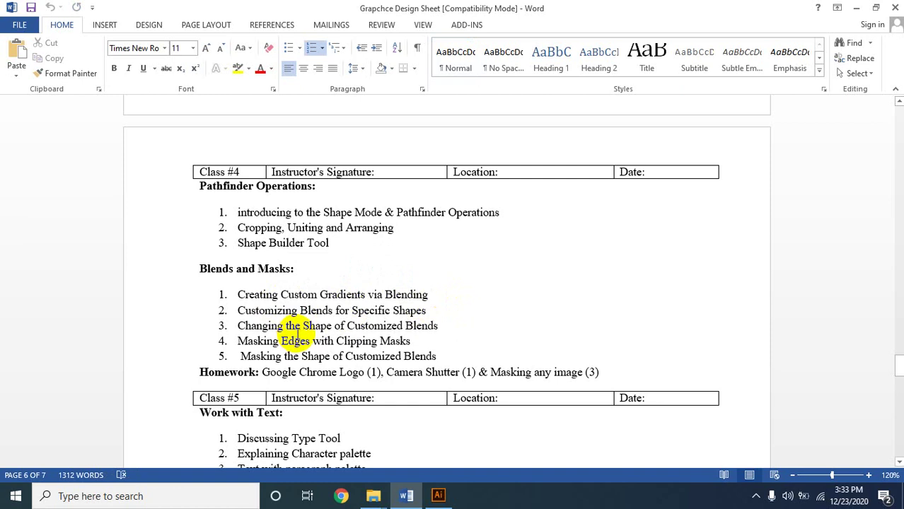
pyautogui.click(431, 313)
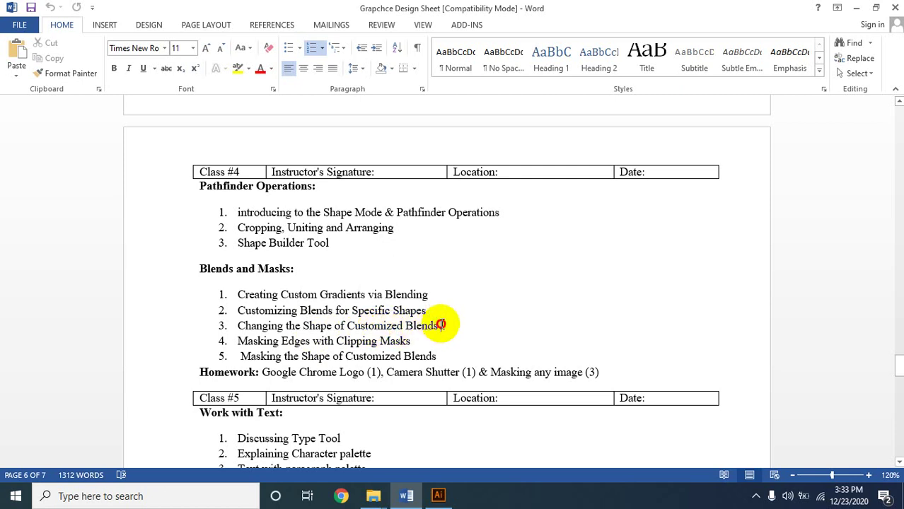
pyautogui.moveTo(442, 325); pyautogui.dragTo(241, 330)
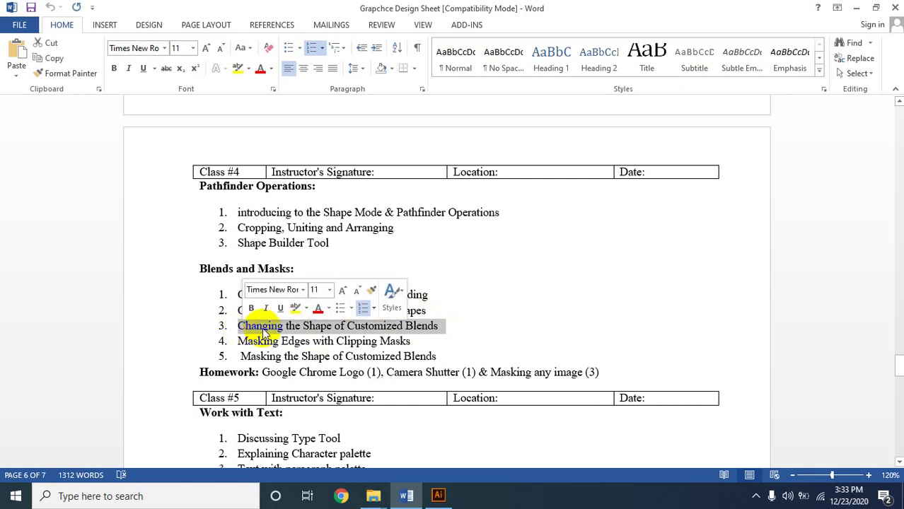
pyautogui.click(450, 325)
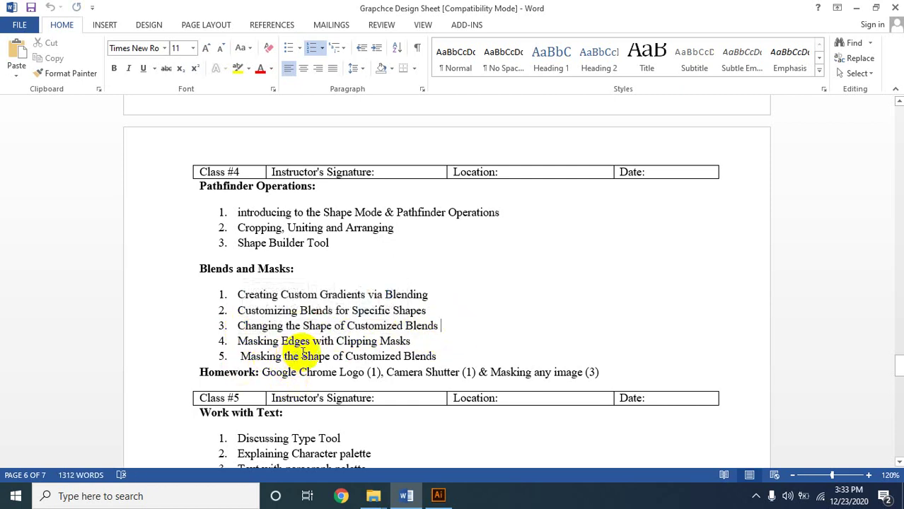
pyautogui.click(422, 341)
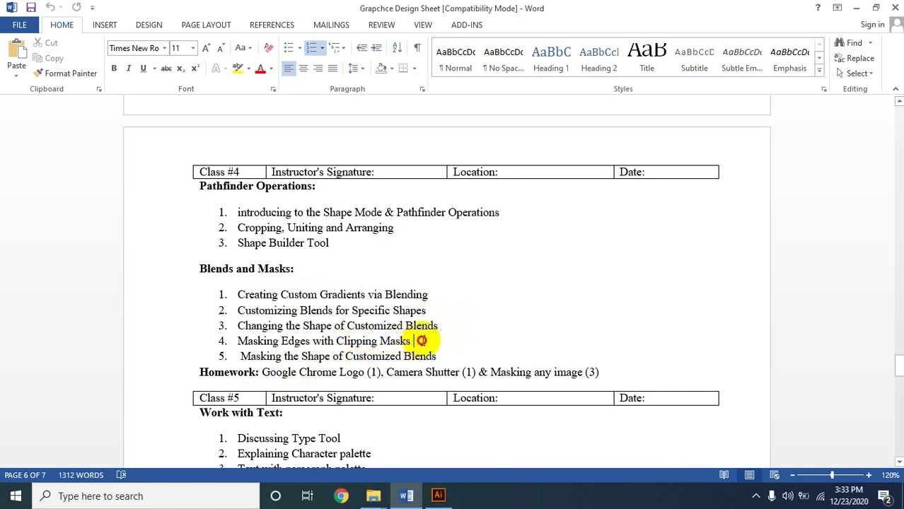
pyautogui.moveTo(422, 341); pyautogui.dragTo(257, 344)
pyautogui.click(421, 345)
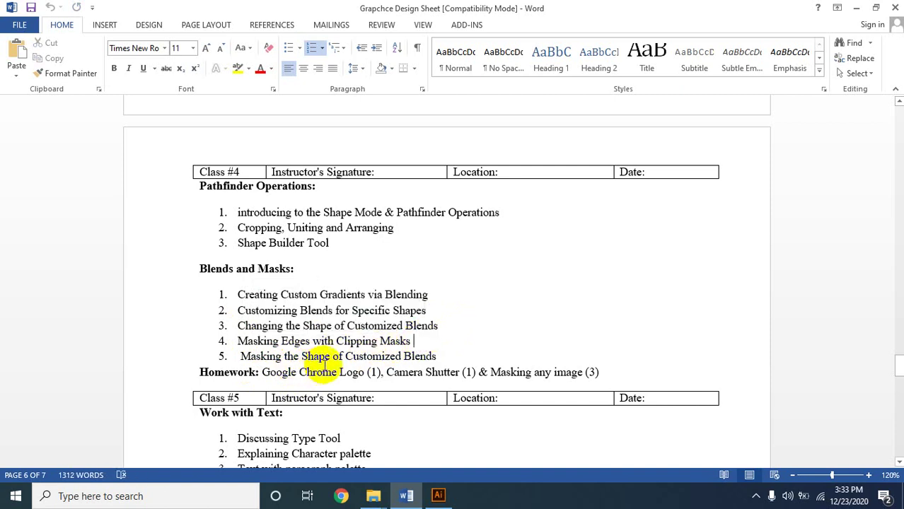
pyautogui.click(438, 358)
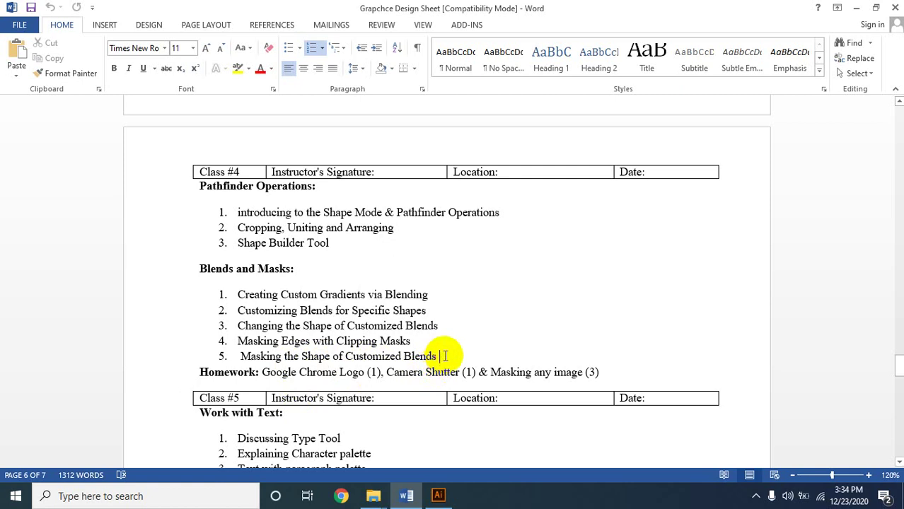
pyautogui.moveTo(443, 356); pyautogui.dragTo(251, 357)
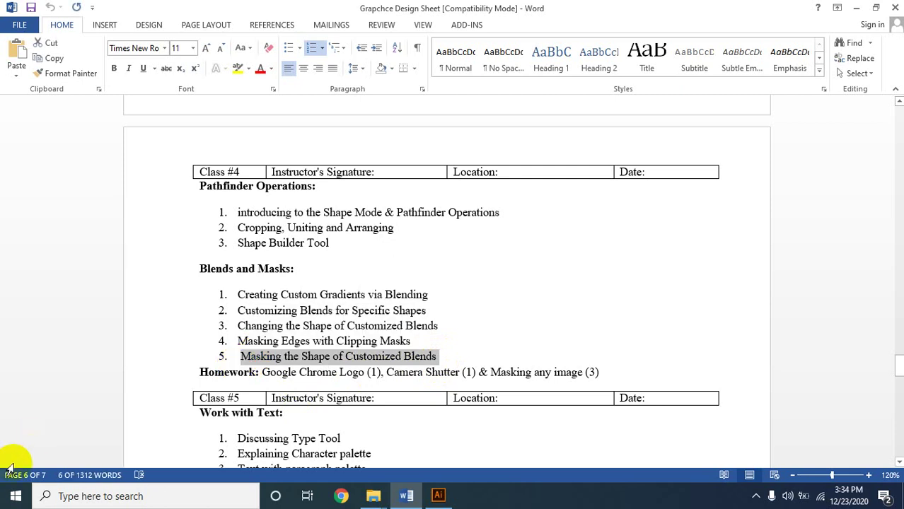
# - Review the Class #4 homework line with its logo, camera shutter and image masking assignments
pyautogui.click(368, 375)
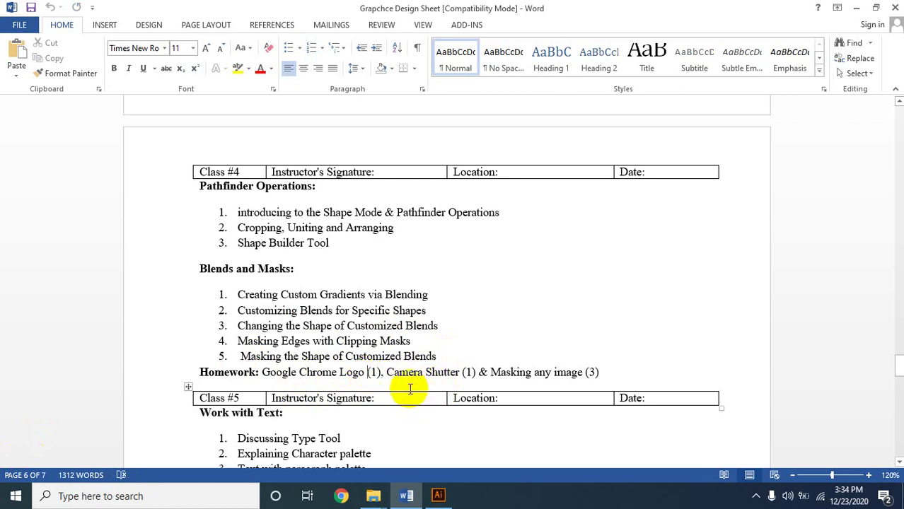
pyautogui.click(419, 375)
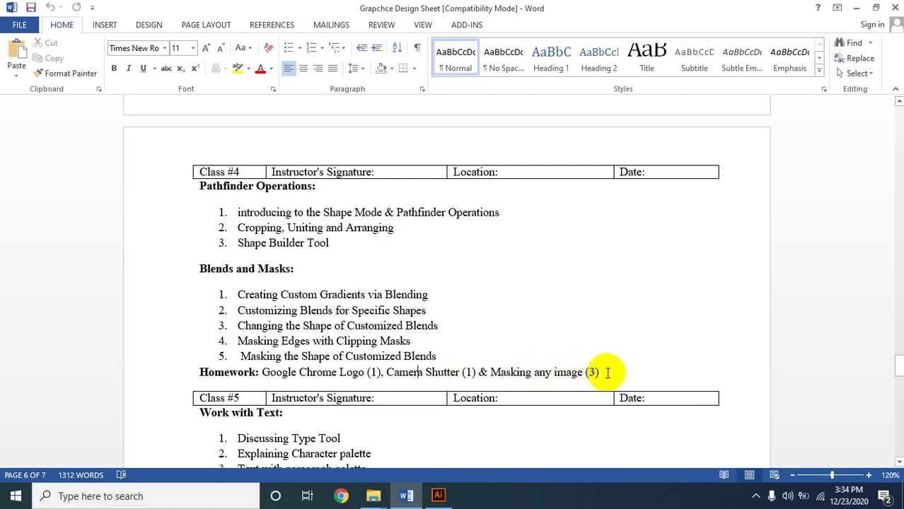
pyautogui.click(608, 373)
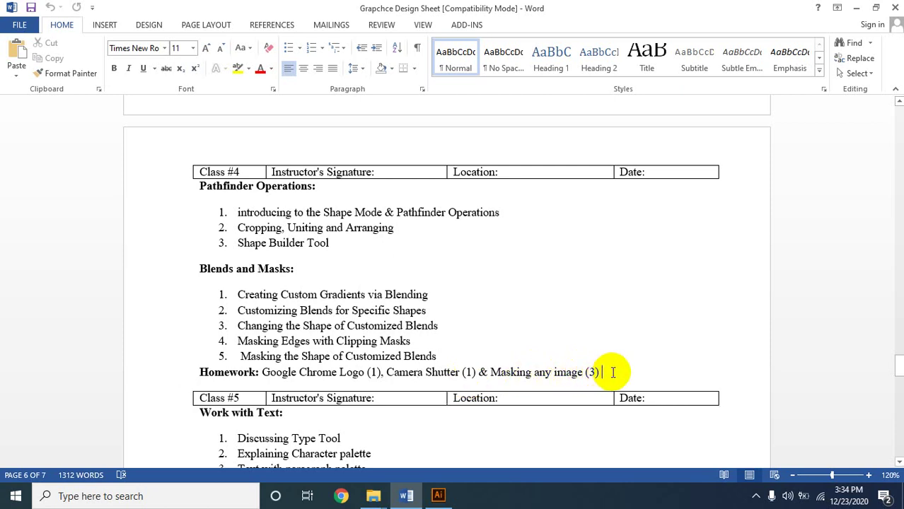
pyautogui.moveTo(610, 373); pyautogui.dragTo(494, 373)
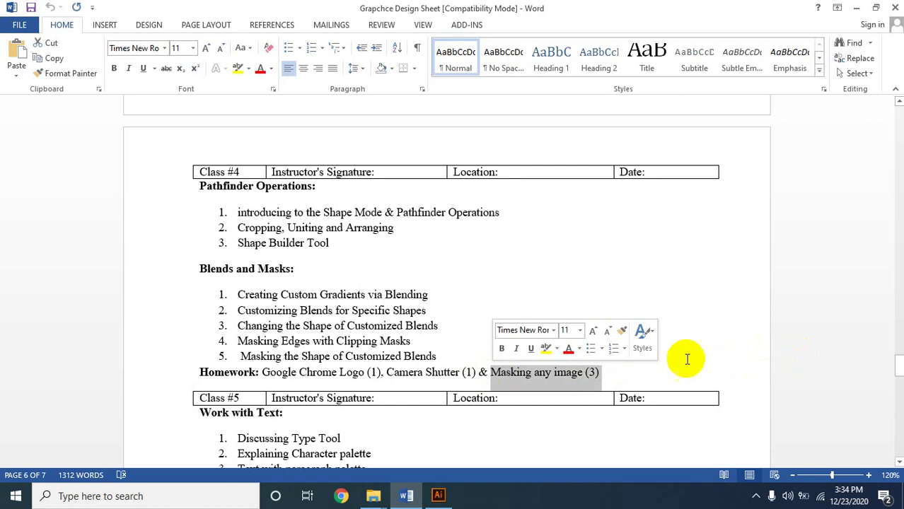
pyautogui.click(628, 368)
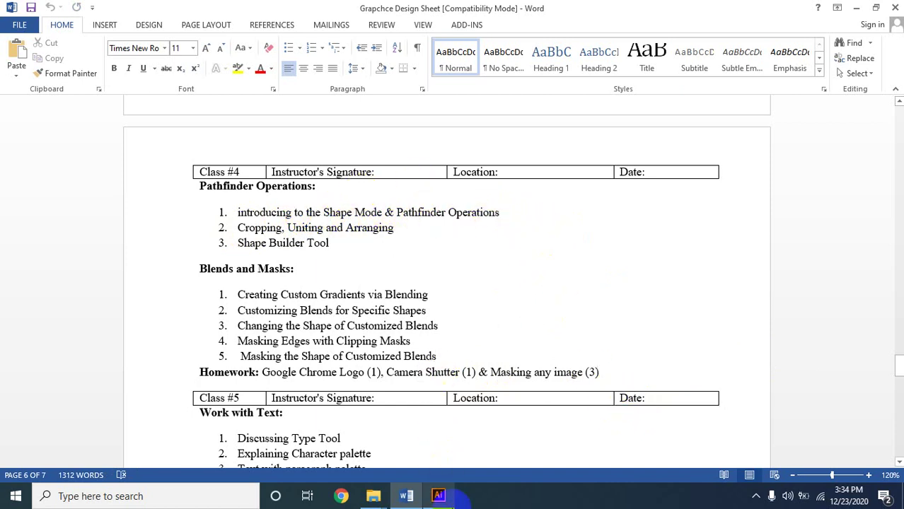
# - Switch to Illustrator and draw a rectangle in the upper-left part of the artboard with the Rectangle tool
pyautogui.click(440, 498)
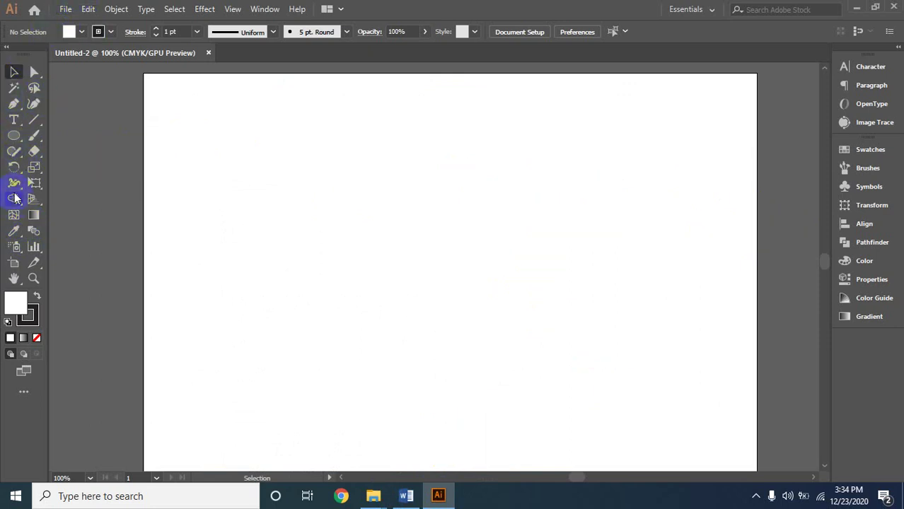
pyautogui.click(11, 138)
pyautogui.click(10, 138)
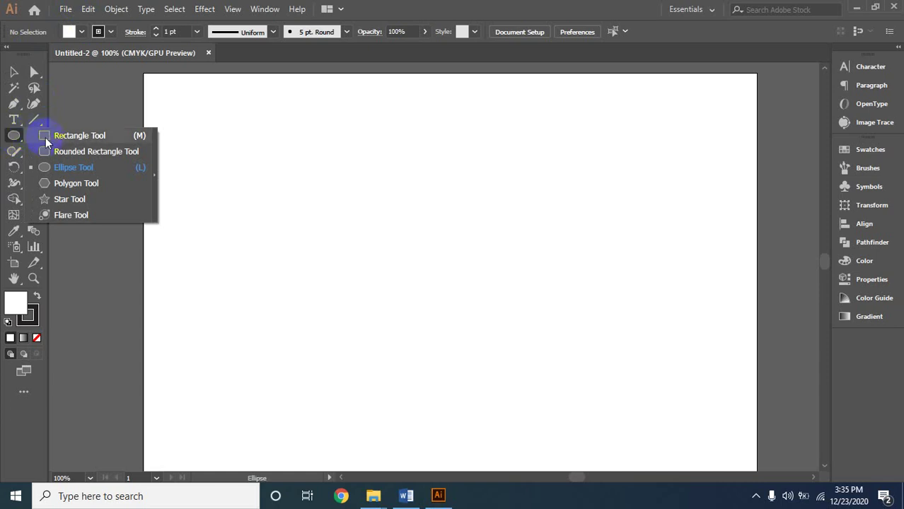
pyautogui.click(47, 140)
pyautogui.moveTo(210, 120); pyautogui.dragTo(384, 257)
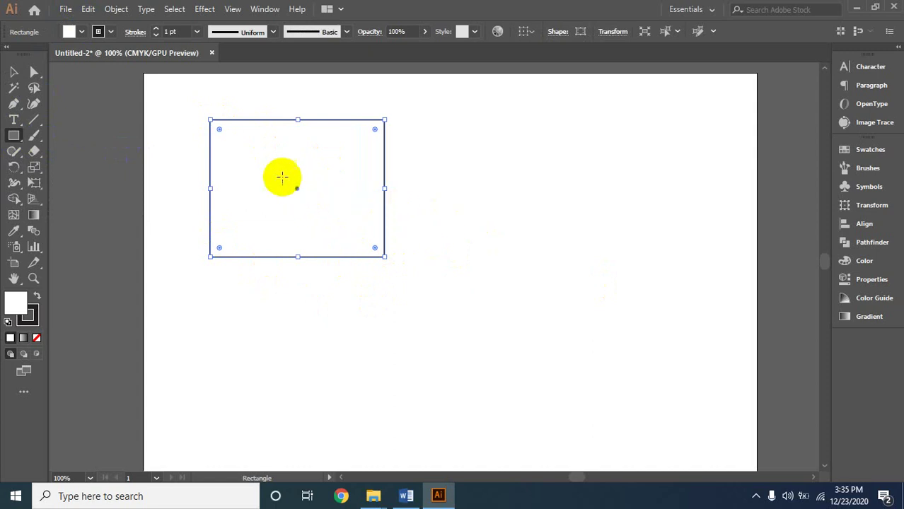
# - Fill the rectangle with a saturated blue at hue 231° and move it slightly up toward the artboard's upper-left corner
pyautogui.click(12, 71)
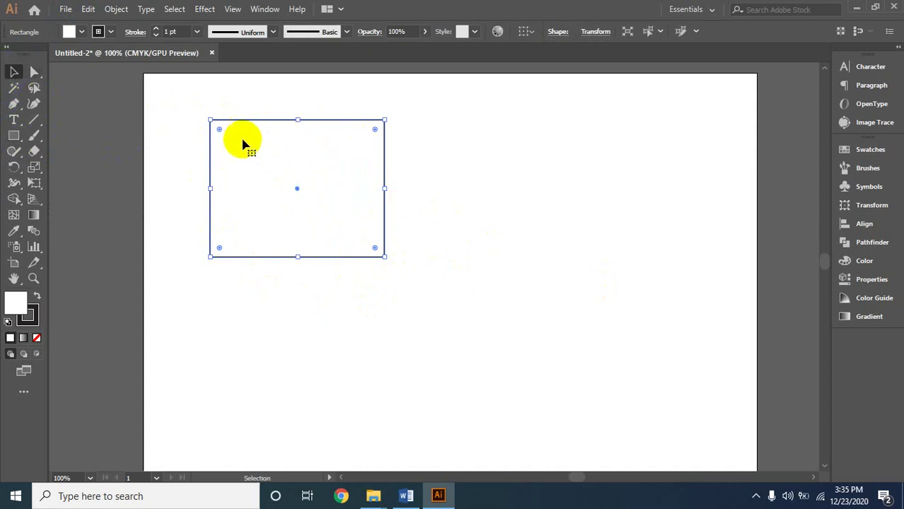
pyautogui.click(162, 111)
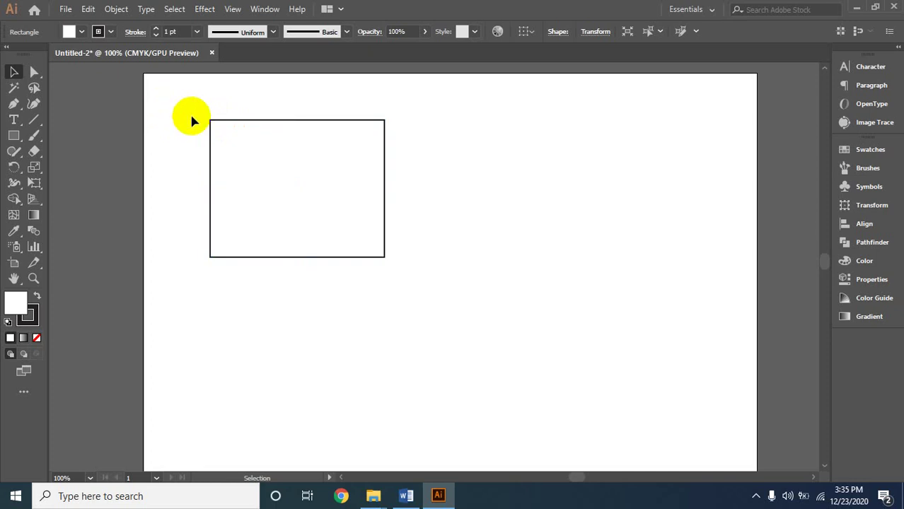
pyautogui.click(220, 125)
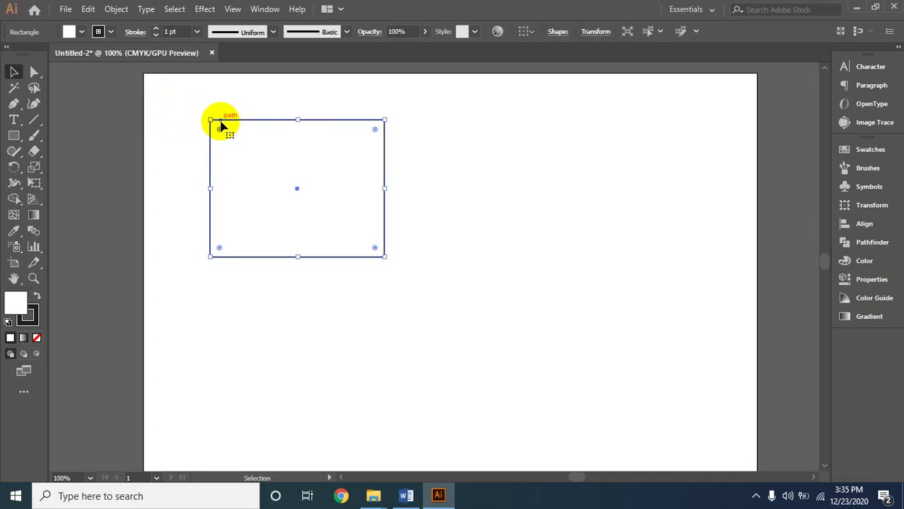
pyautogui.doubleClick(20, 306)
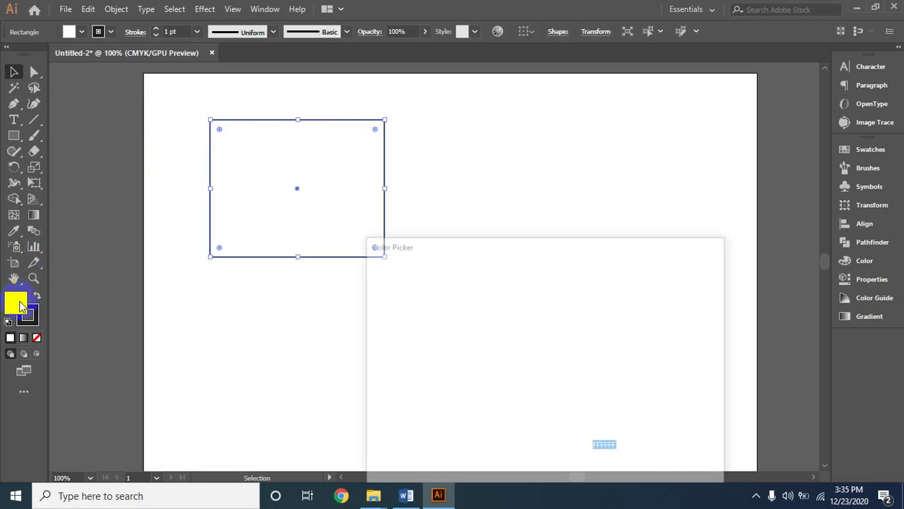
pyautogui.moveTo(543, 453); pyautogui.dragTo(564, 345)
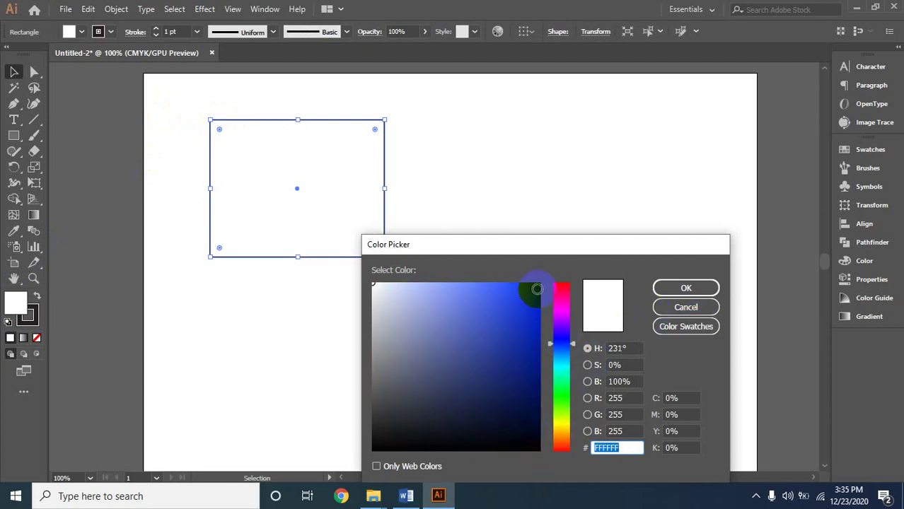
pyautogui.click(527, 286)
pyautogui.click(677, 287)
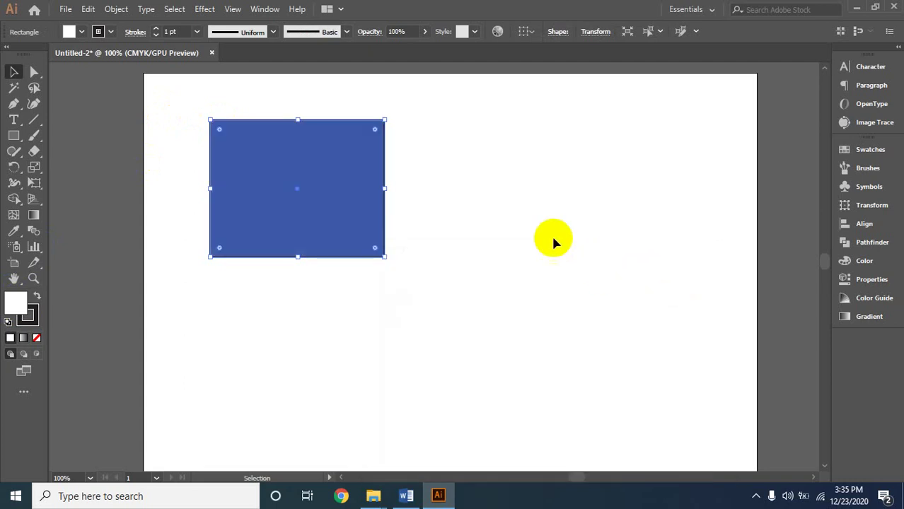
pyautogui.click(511, 211)
pyautogui.moveTo(318, 258); pyautogui.dragTo(283, 164)
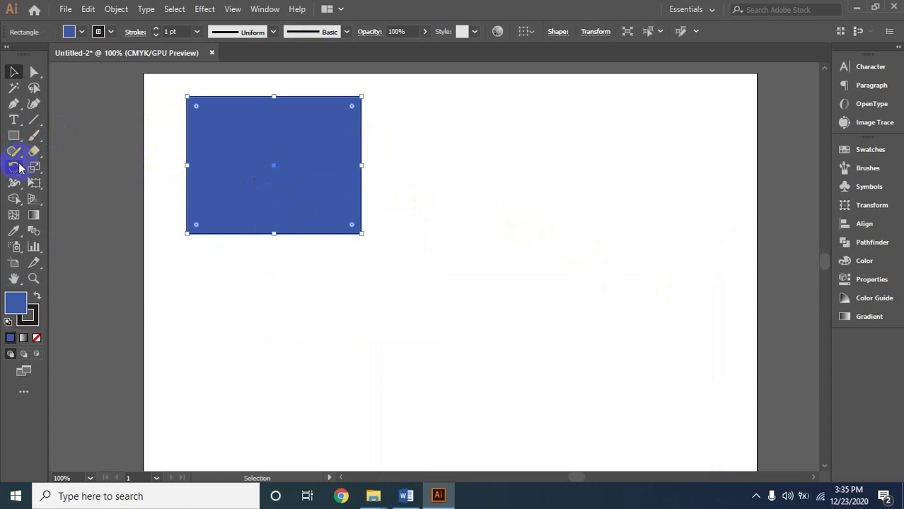
# - Draw a closed rectangular path about 52 by 41 mm beside the blue rectangle with the Pen tool
pyautogui.click(14, 104)
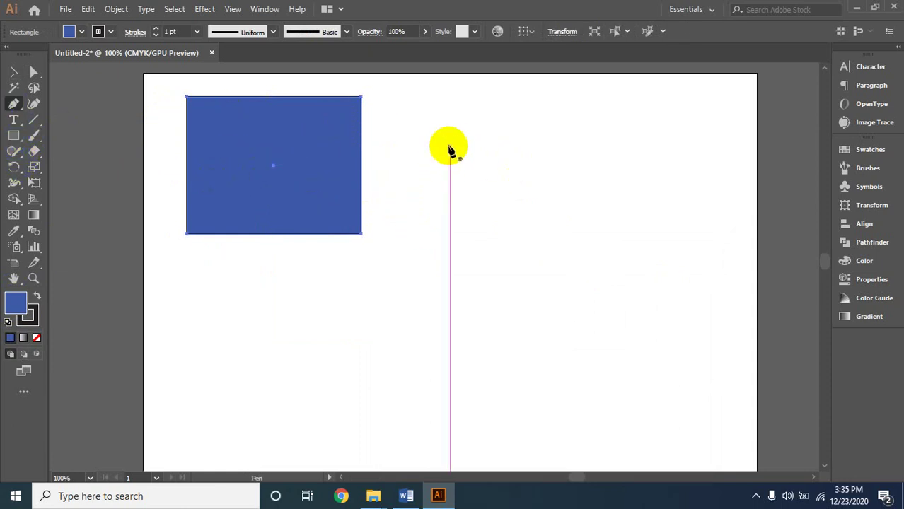
pyautogui.click(434, 149)
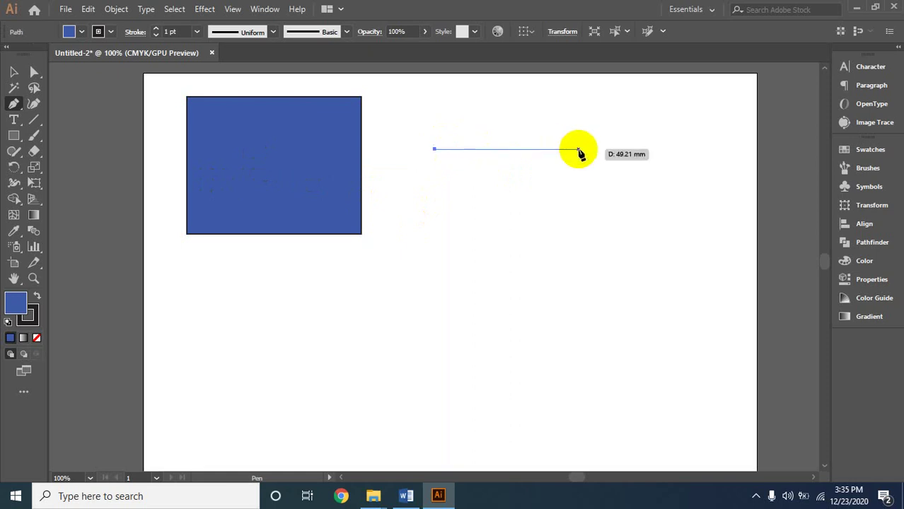
pyautogui.keyDown('shift'); pyautogui.click(588, 149); pyautogui.keyUp('shift')
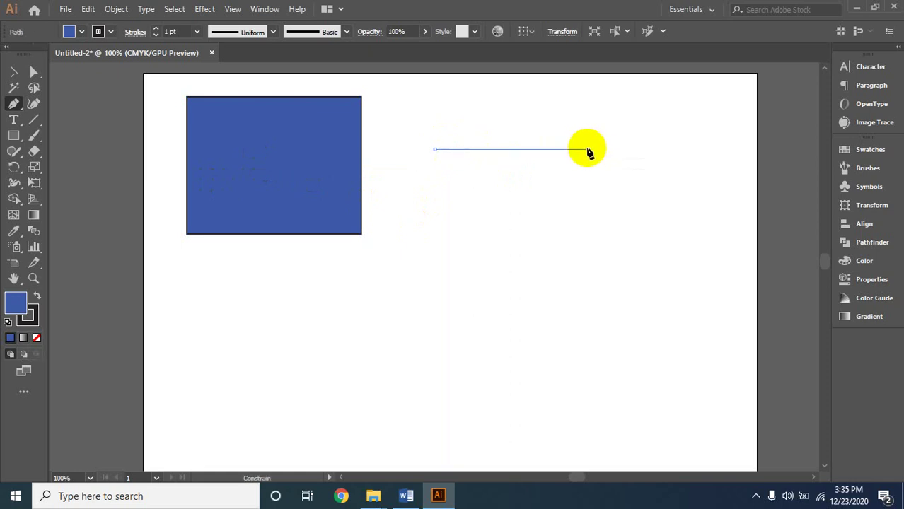
pyautogui.keyDown('shift'); pyautogui.click(594, 269); pyautogui.keyUp('shift')
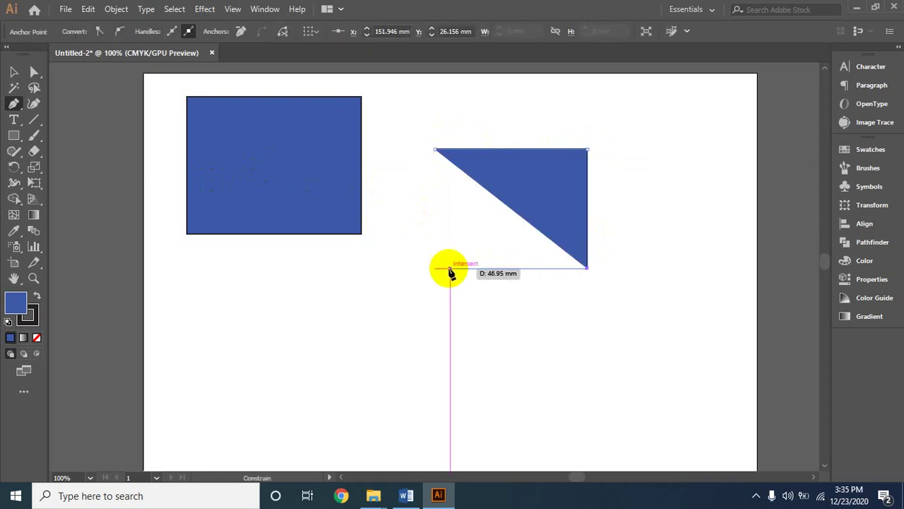
pyautogui.click(434, 269)
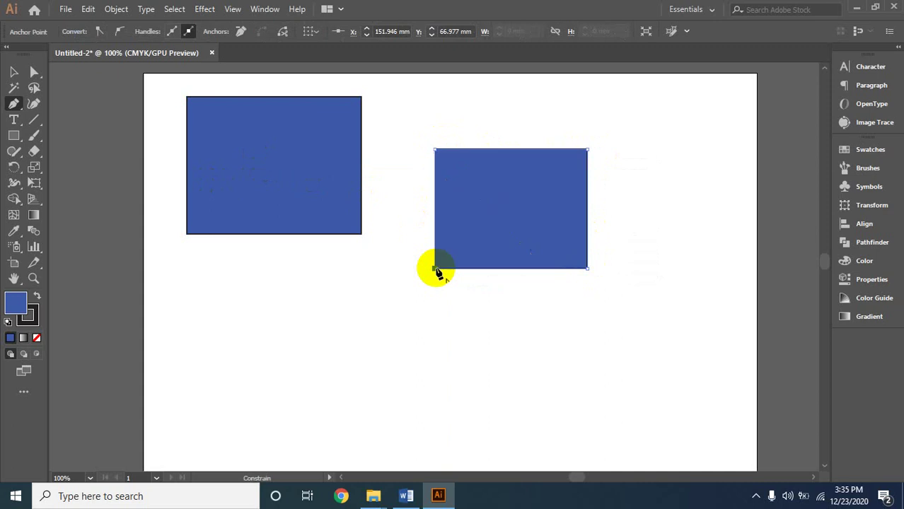
pyautogui.click(435, 150)
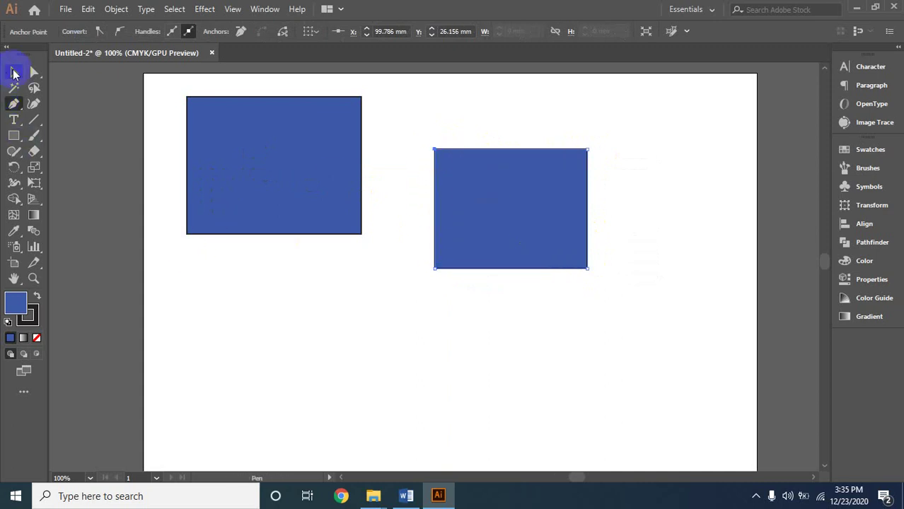
# - Add an anchor point at the middle of the top edge of the rectangle drawn with the Pen tool
pyautogui.click(237, 147)
pyautogui.click(557, 188)
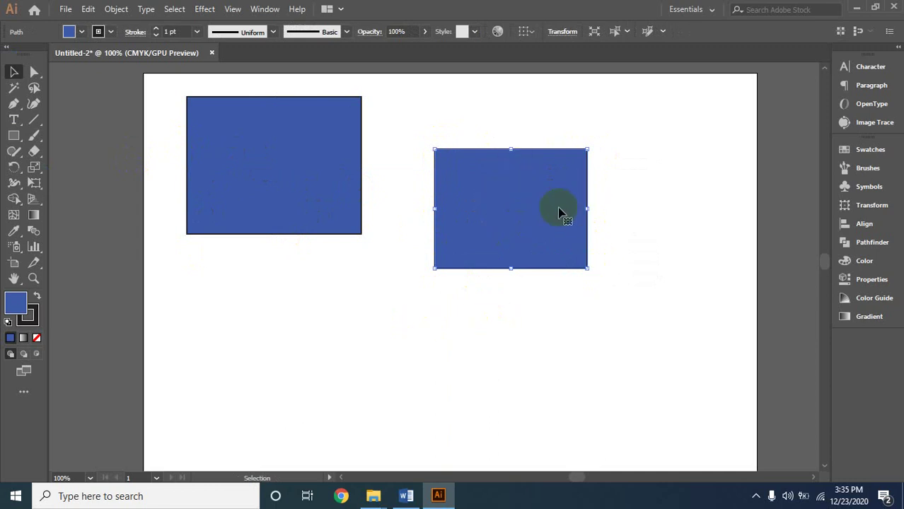
pyautogui.moveTo(431, 120); pyautogui.dragTo(417, 303)
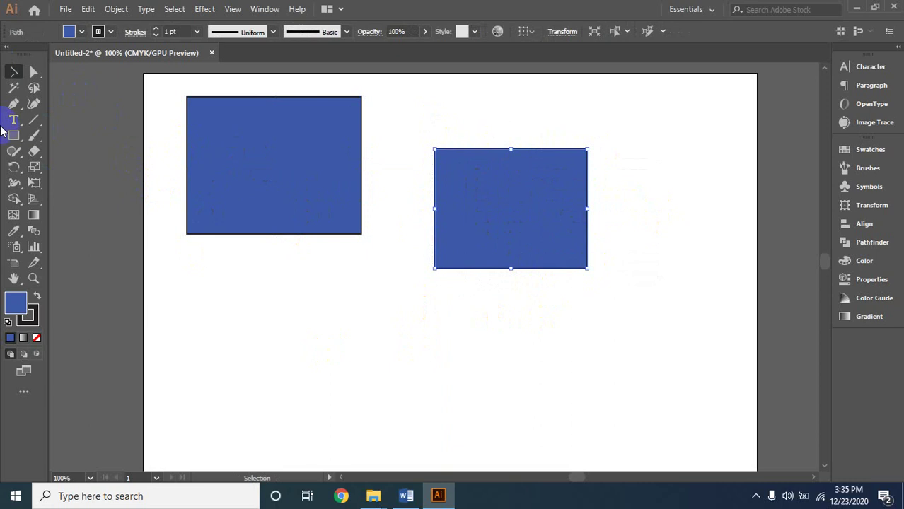
pyautogui.click(14, 109)
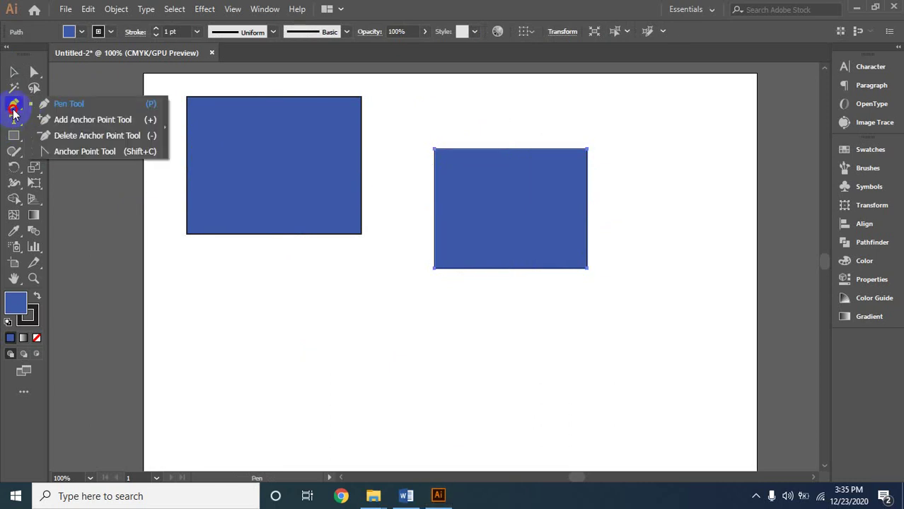
pyautogui.click(61, 121)
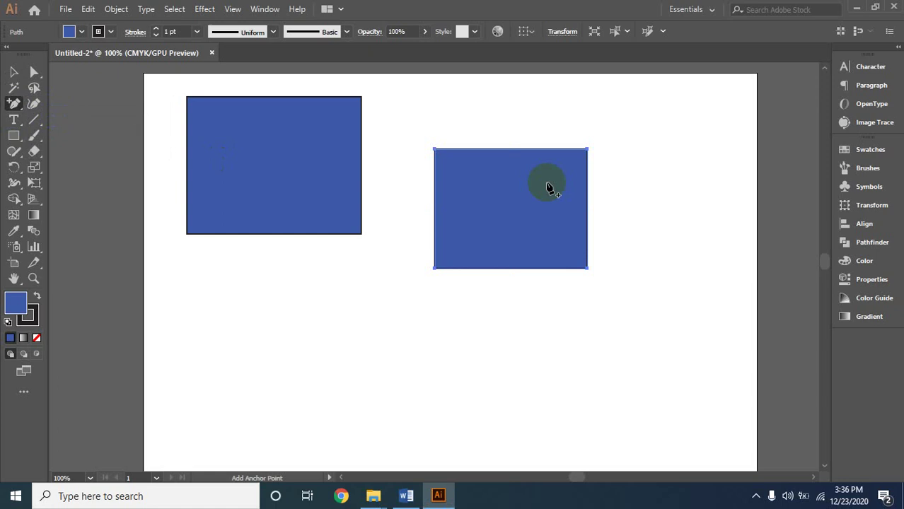
pyautogui.click(511, 150)
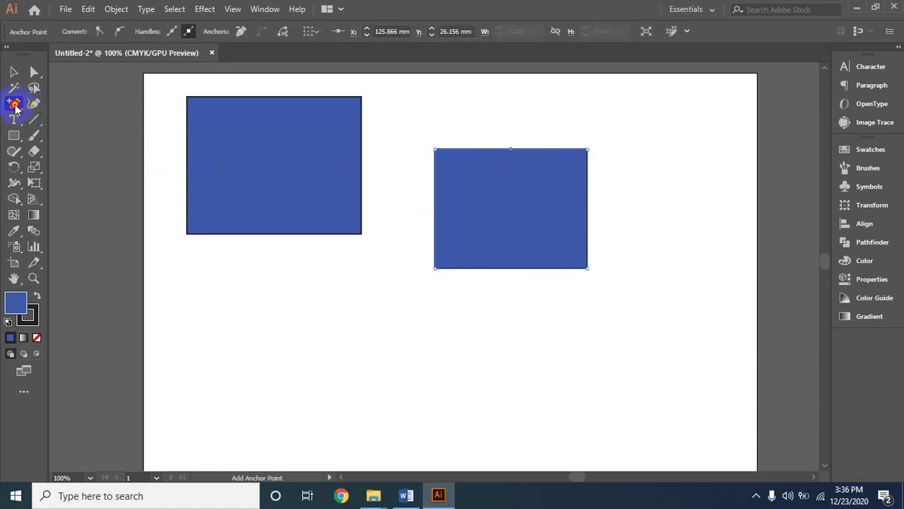
# - Bend the top edge at its middle anchor into two downward scoops, the right one deeper, using the Anchor Point tool, and deselect the shape
pyautogui.moveTo(15, 106); pyautogui.dragTo(48, 152)
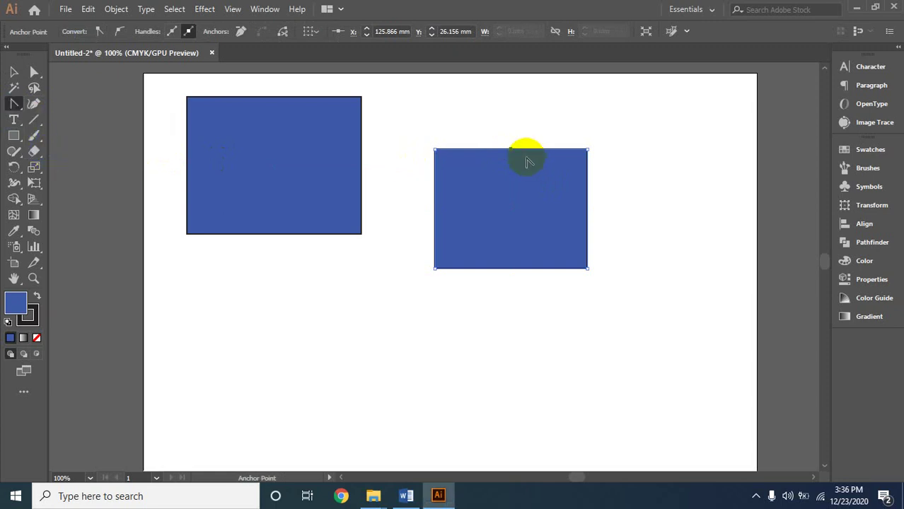
pyautogui.moveTo(511, 149); pyautogui.dragTo(569, 104)
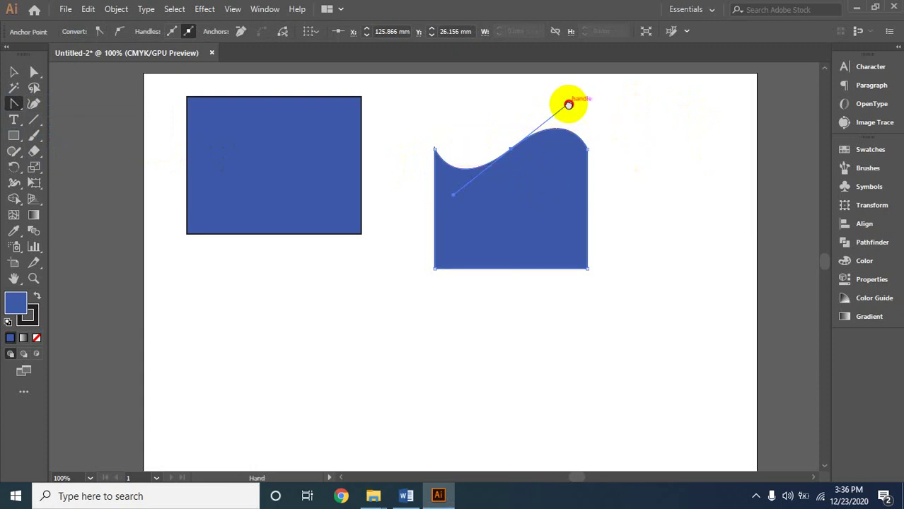
pyautogui.moveTo(569, 104); pyautogui.dragTo(560, 251)
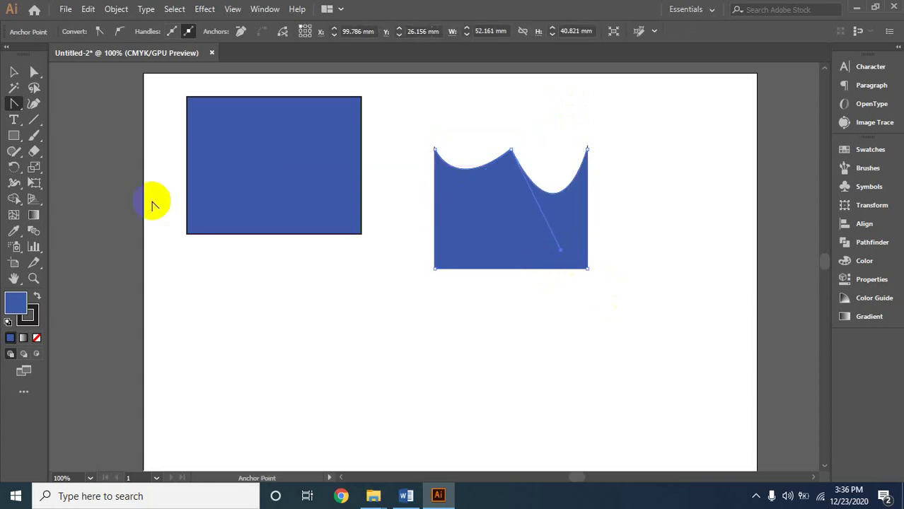
pyautogui.click(21, 75)
pyautogui.click(456, 228)
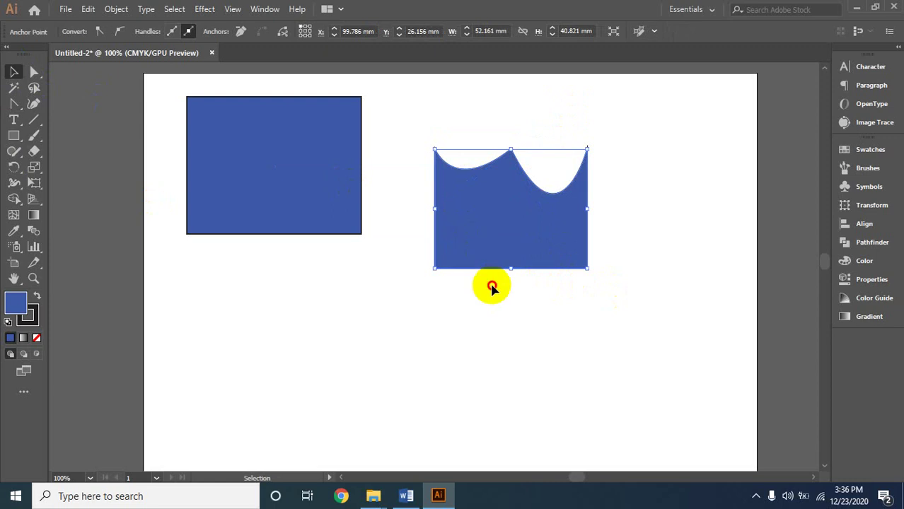
pyautogui.click(559, 280)
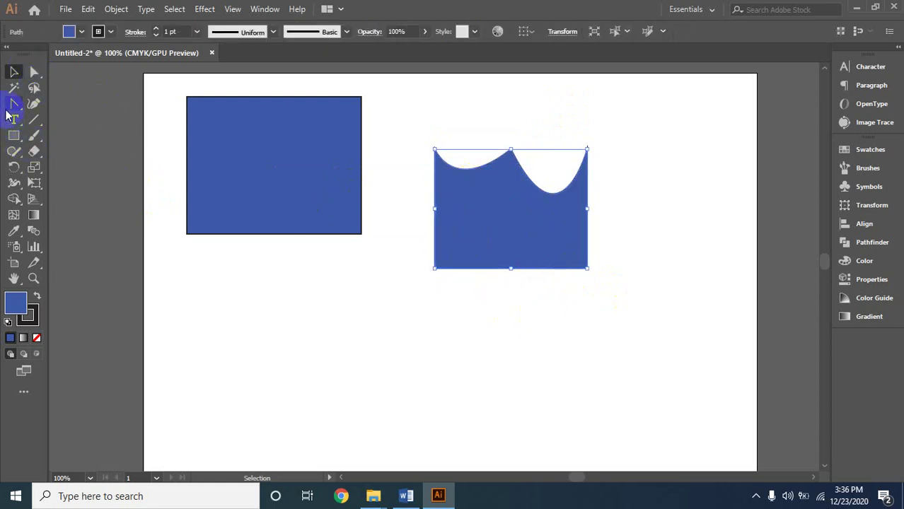
pyautogui.click(11, 105)
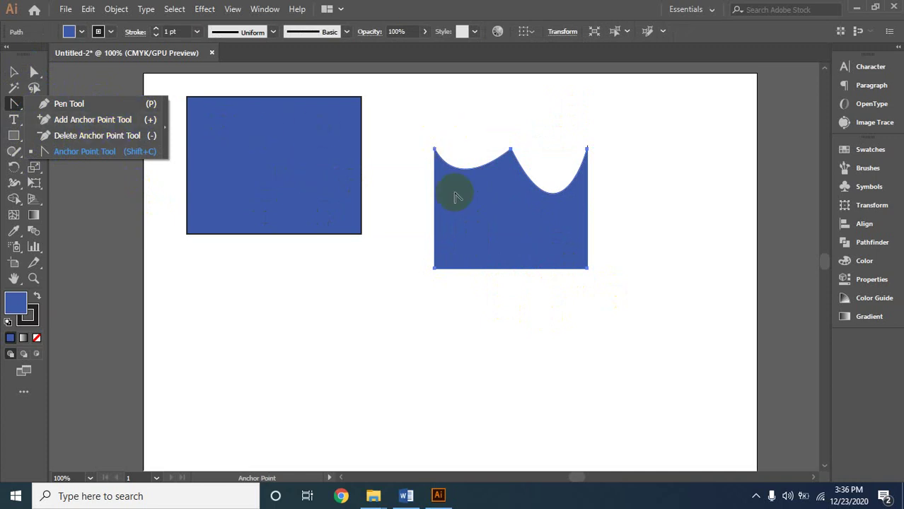
pyautogui.click(15, 75)
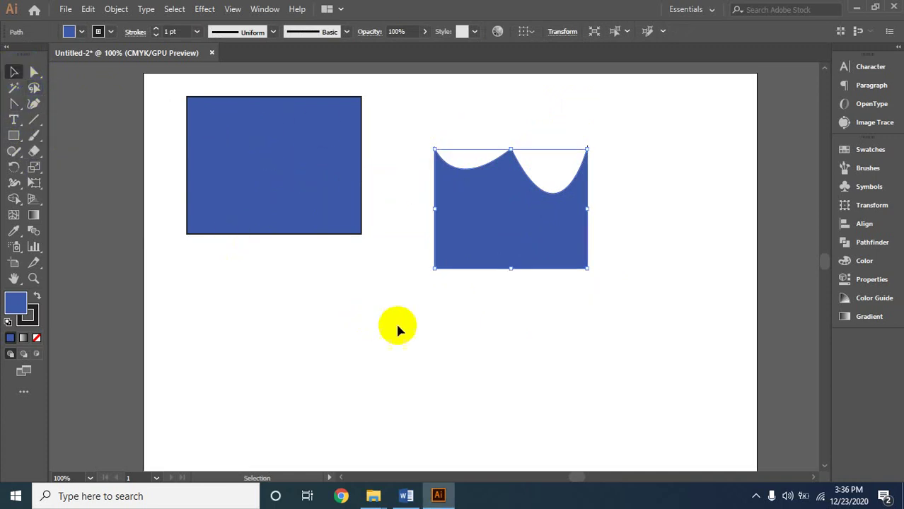
pyautogui.click(461, 317)
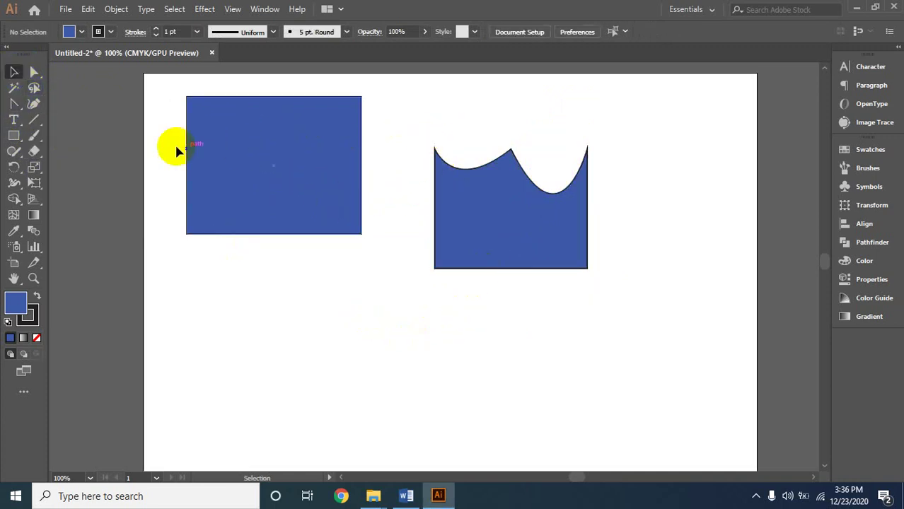
# - Add an anchor point on the right edge of the original blue rectangle, a little above its middle, with the Pen tool
pyautogui.click(14, 138)
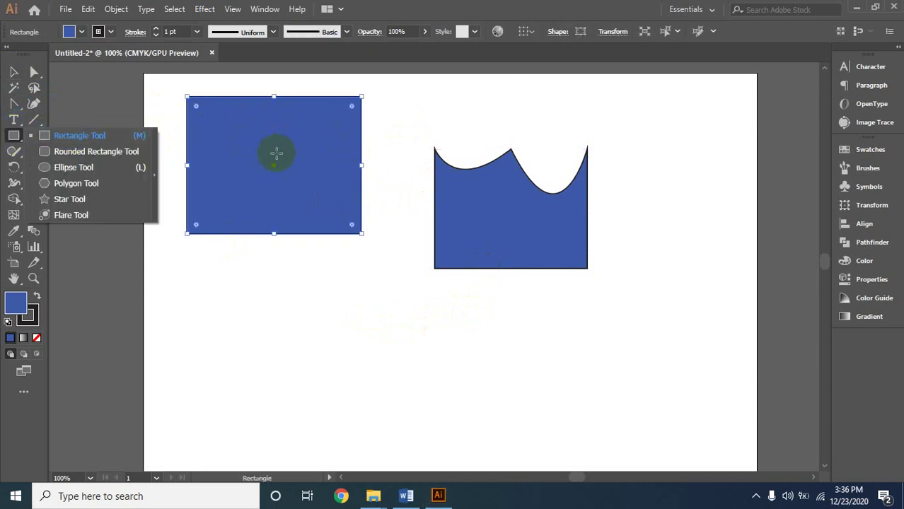
pyautogui.click(13, 105)
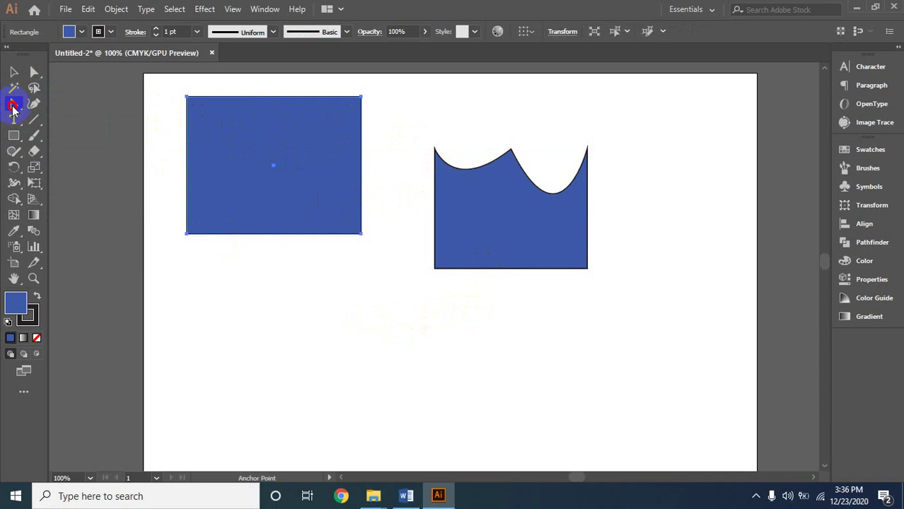
pyautogui.click(13, 106)
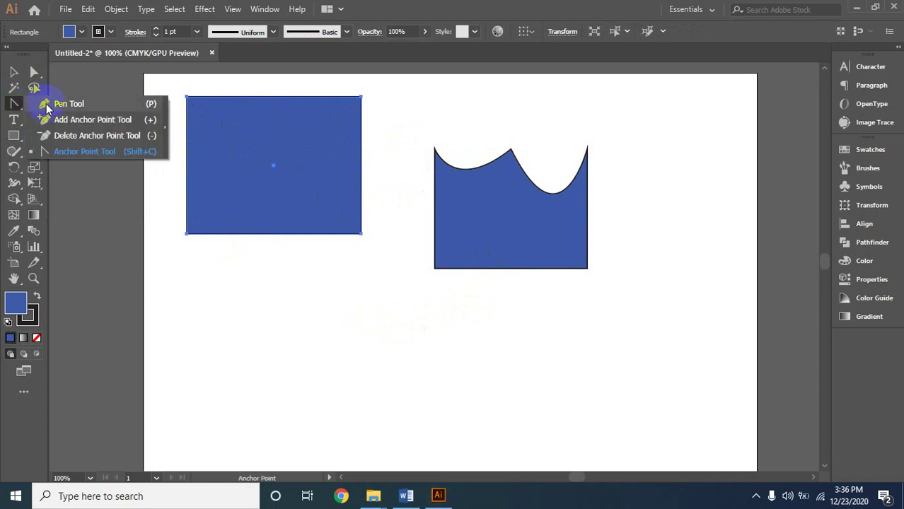
pyautogui.click(46, 104)
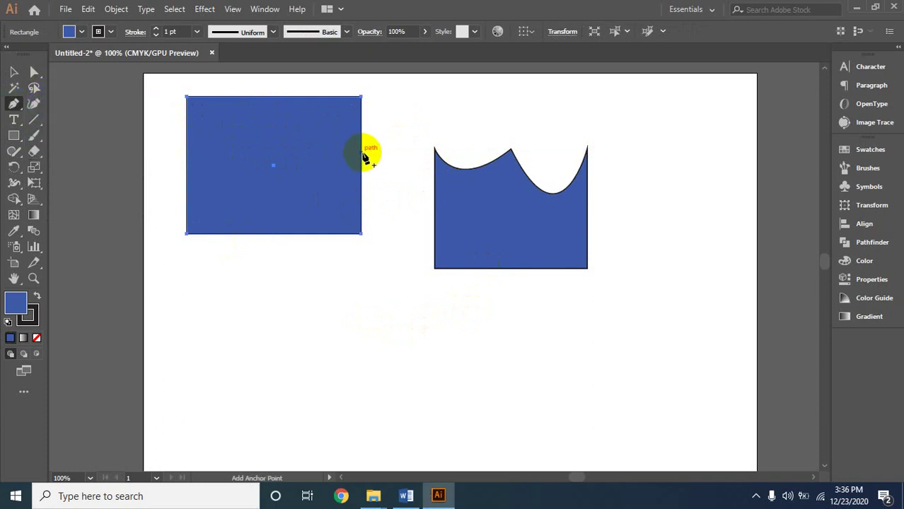
pyautogui.click(363, 153)
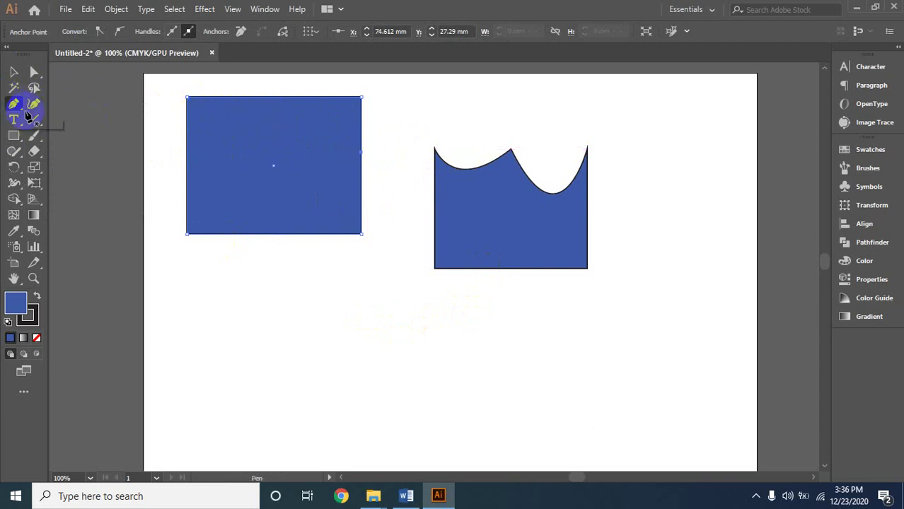
# - Bend the original rectangle's right edge into an S-curve by pulling smooth handles from its added anchor with the Anchor Point tool
pyautogui.click(11, 107)
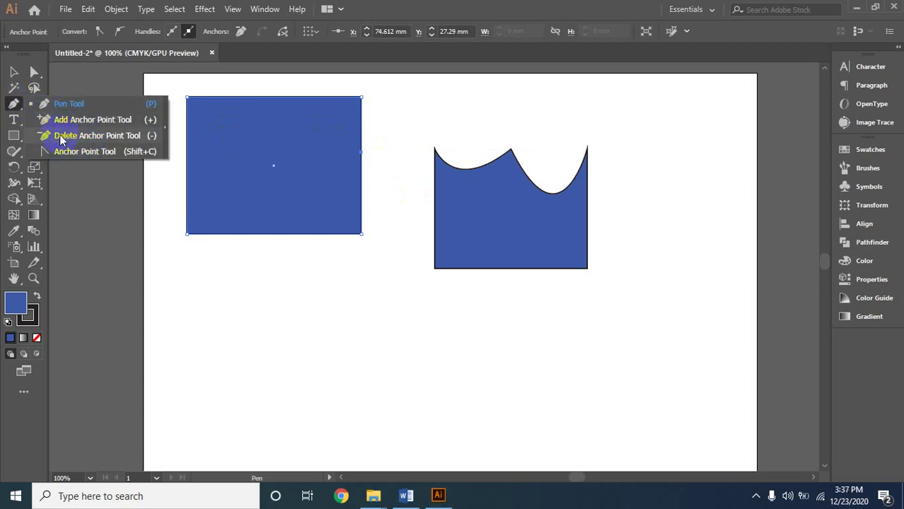
pyautogui.click(47, 151)
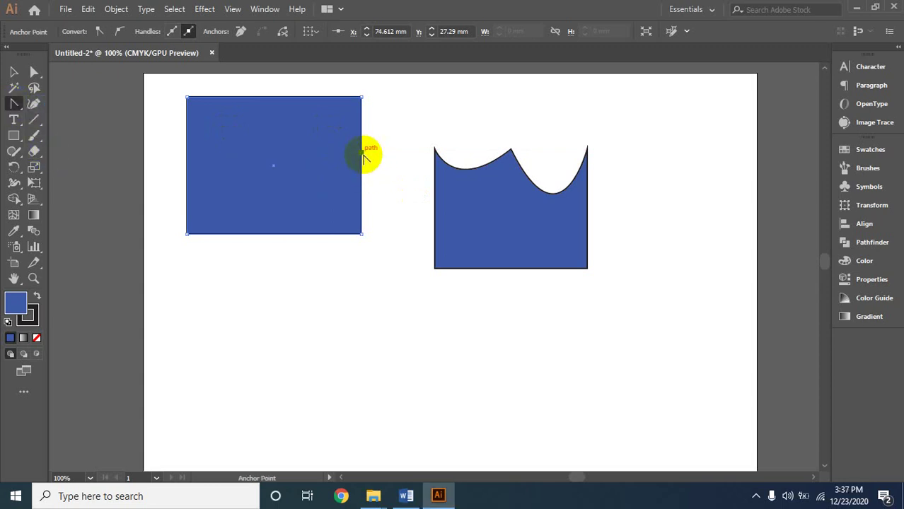
pyautogui.moveTo(360, 154); pyautogui.dragTo(405, 194)
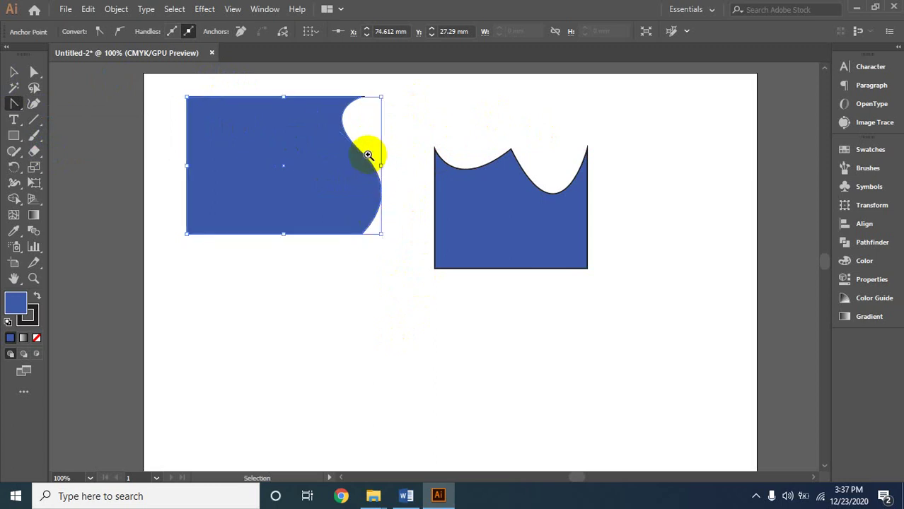
# - Examine the S-curved right edge and its anchor handles up close, then inspect both reshaped rectangles with nothing selected
pyautogui.keyDown('ctrl'); pyautogui.click(366, 148); pyautogui.keyUp('ctrl')
pyautogui.keyDown('ctrl'); pyautogui.click(414, 252); pyautogui.keyUp('ctrl')
pyautogui.keyDown('ctrl'); pyautogui.click(501, 276); pyautogui.keyUp('ctrl')
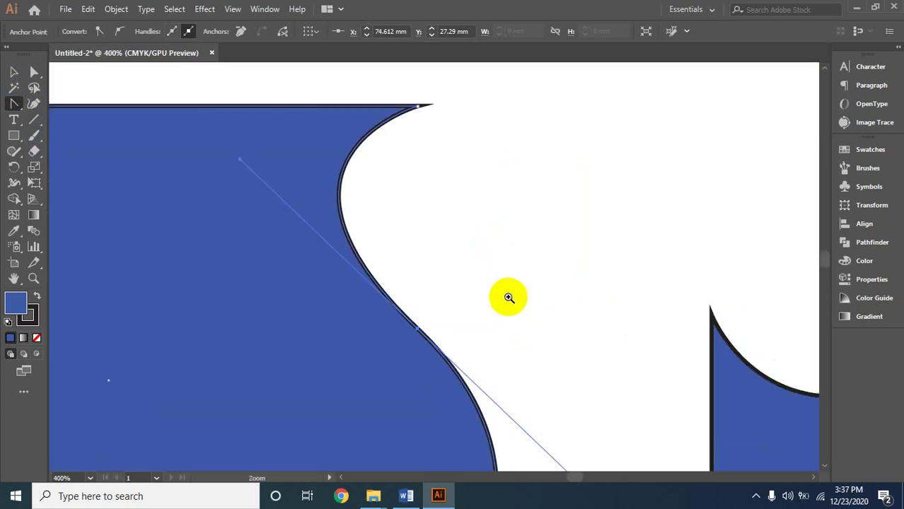
pyautogui.moveTo(489, 305); pyautogui.dragTo(537, 197)
pyautogui.keyDown('ctrl'); pyautogui.keyDown('alt'); pyautogui.click(537, 196); pyautogui.keyUp('alt'); pyautogui.keyUp('ctrl')
pyautogui.keyDown('ctrl'); pyautogui.keyDown('alt'); pyautogui.click(537, 197); pyautogui.keyUp('alt'); pyautogui.keyUp('ctrl')
pyautogui.keyDown('ctrl'); pyautogui.keyDown('alt'); pyautogui.click(353, 345); pyautogui.keyUp('alt'); pyautogui.keyUp('ctrl')
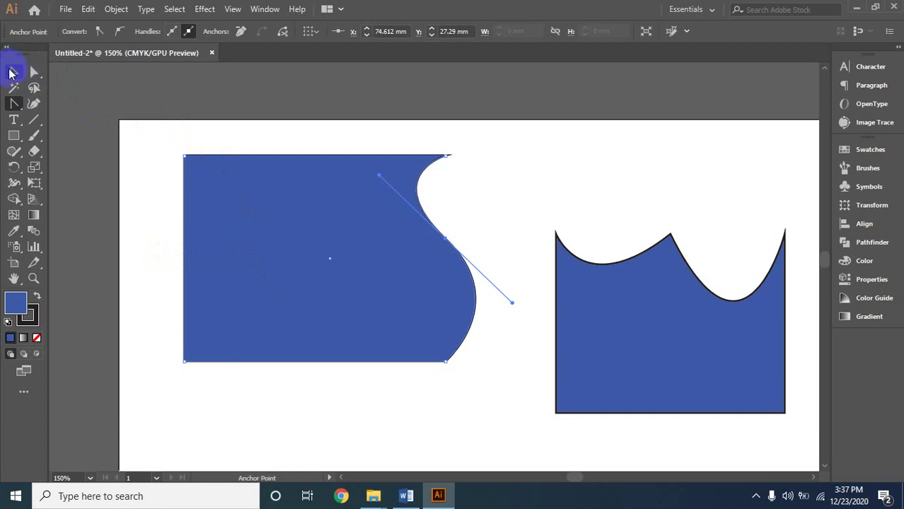
pyautogui.click(12, 72)
pyautogui.click(478, 246)
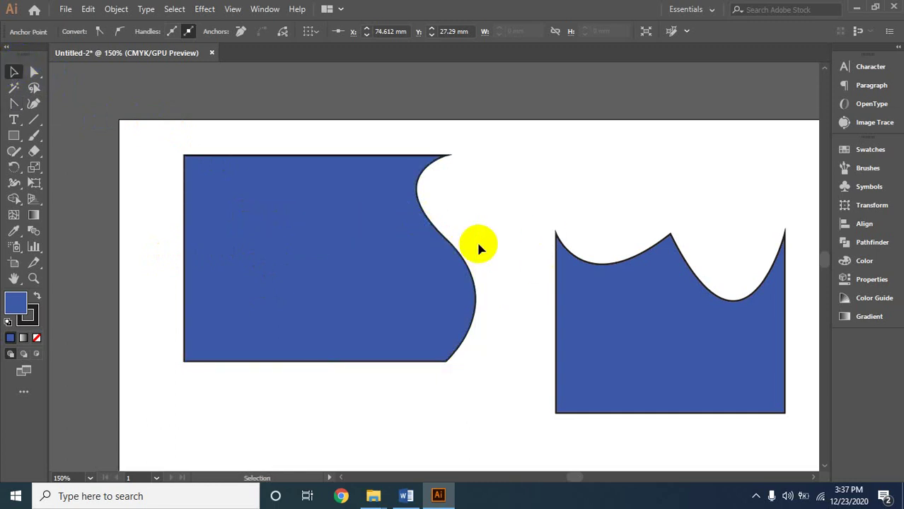
pyautogui.click(169, 139)
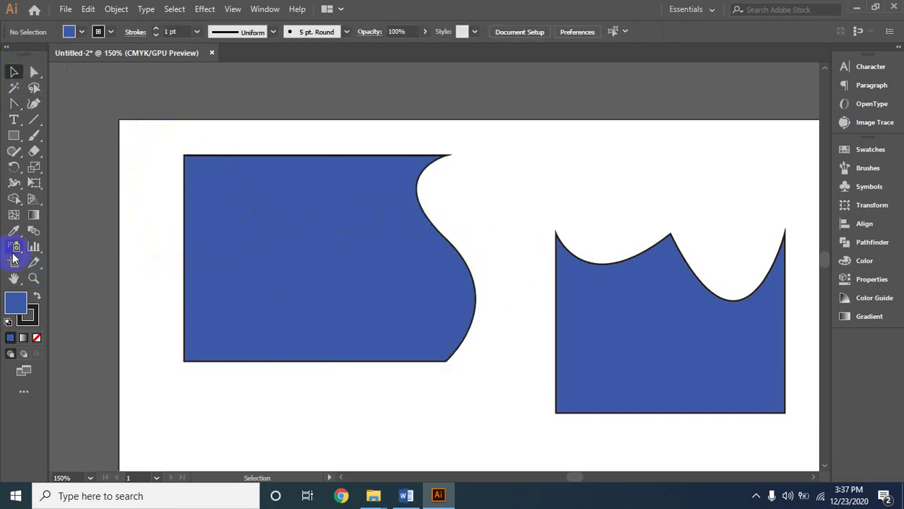
pyautogui.keyDown('ctrl'); pyautogui.keyDown('alt'); pyautogui.click(648, 319); pyautogui.keyUp('alt'); pyautogui.keyUp('ctrl')
pyautogui.keyDown('ctrl'); pyautogui.keyDown('alt'); pyautogui.click(648, 319); pyautogui.keyUp('alt'); pyautogui.keyUp('ctrl')
pyautogui.keyDown('ctrl'); pyautogui.click(281, 233); pyautogui.keyUp('ctrl')
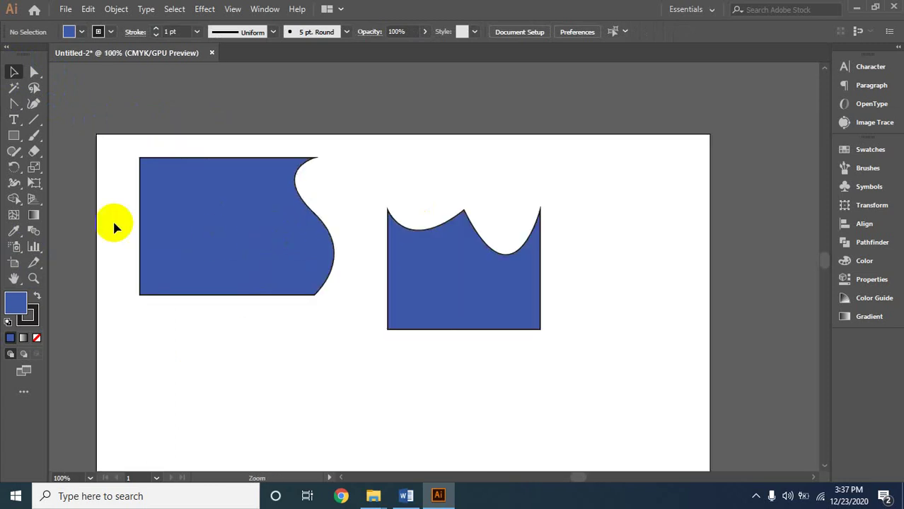
# - Draw a small upright rectangle below the S-curved shape and a similar-sized rounded rectangle beside it
pyautogui.click(8, 140)
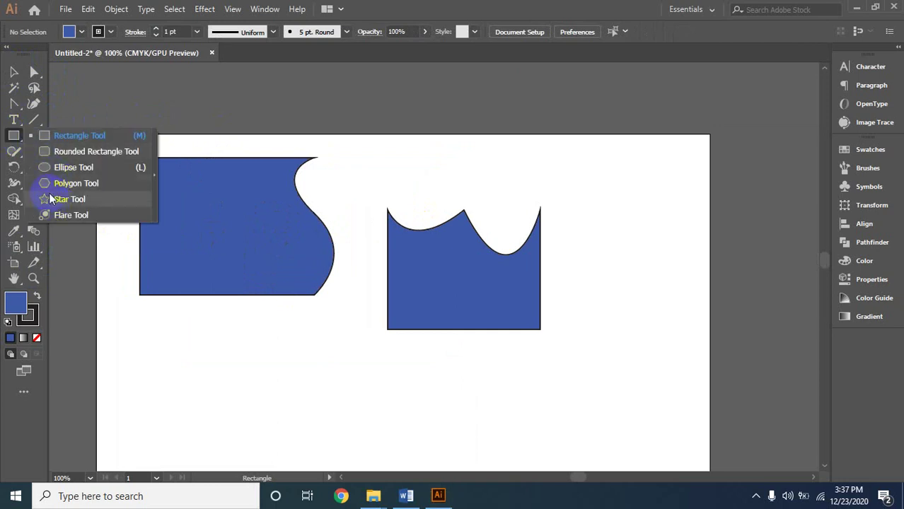
pyautogui.click(71, 135)
pyautogui.moveTo(160, 359); pyautogui.dragTo(220, 432)
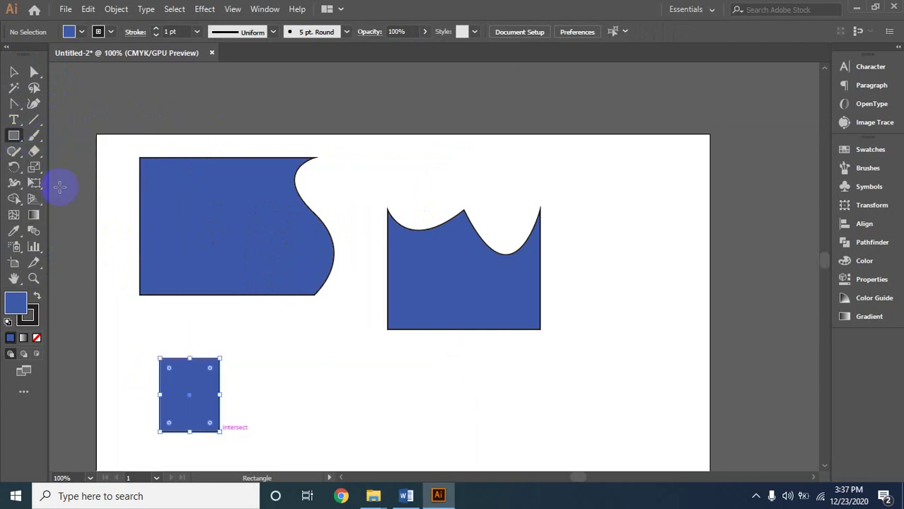
pyautogui.click(15, 137)
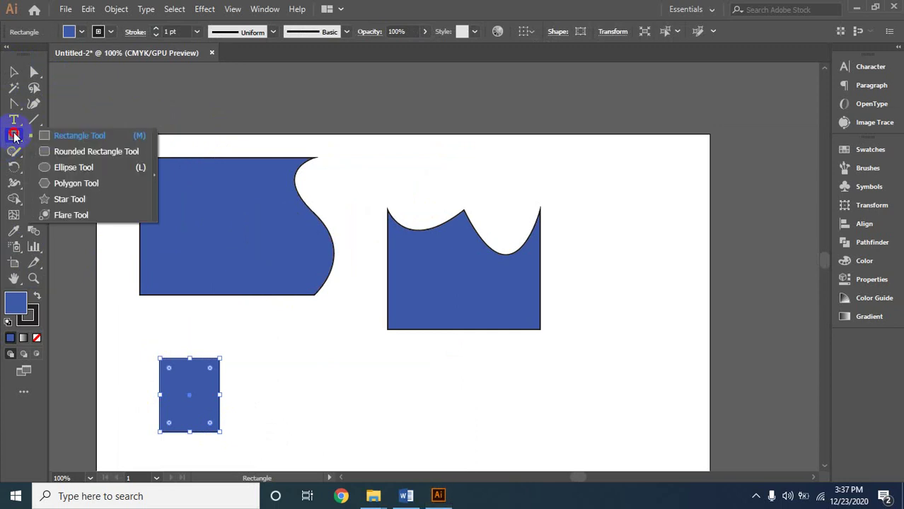
pyautogui.click(47, 153)
pyautogui.moveTo(286, 359); pyautogui.dragTo(346, 427)
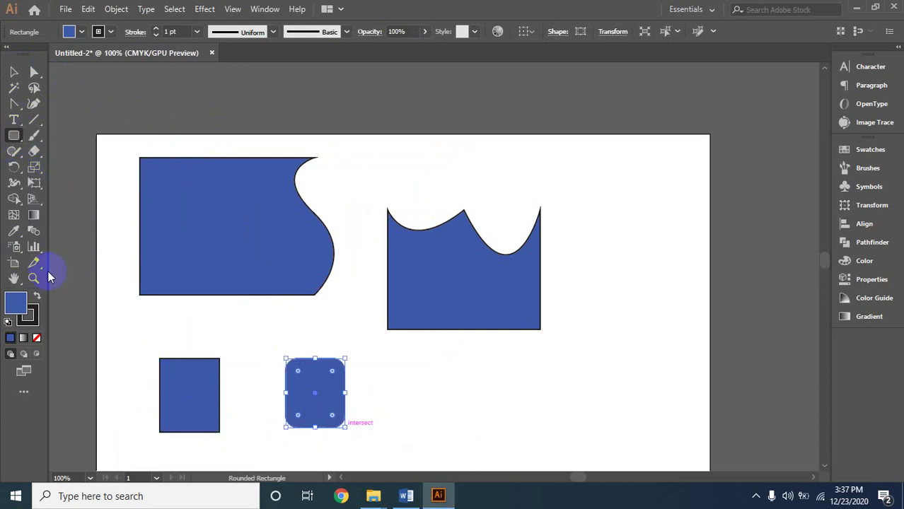
# - Draw a small five-pointed star just to the right of the rounded rectangle with the Star tool
pyautogui.click(15, 137)
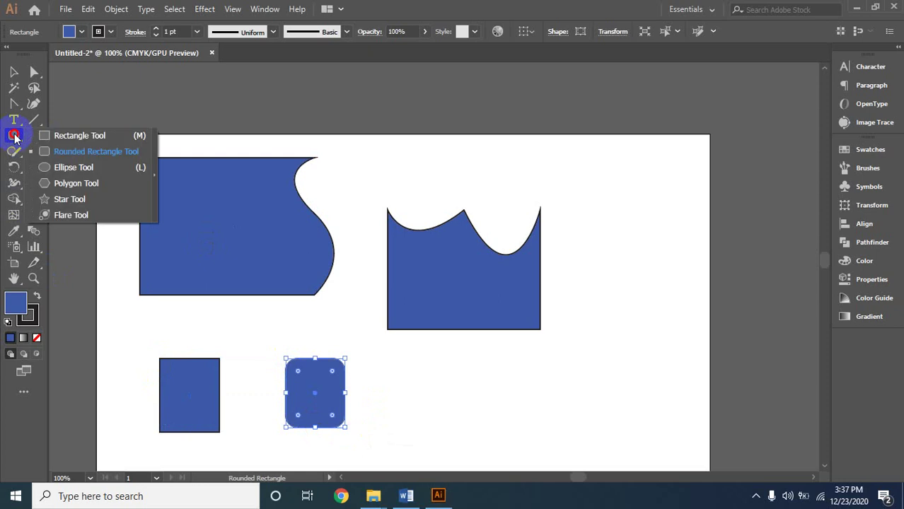
pyautogui.click(43, 198)
pyautogui.moveTo(381, 375); pyautogui.dragTo(405, 398)
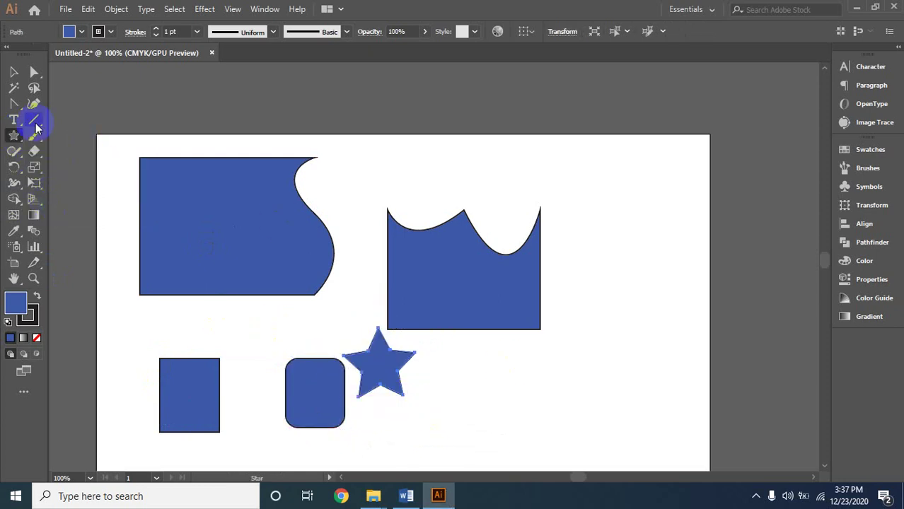
pyautogui.click(13, 72)
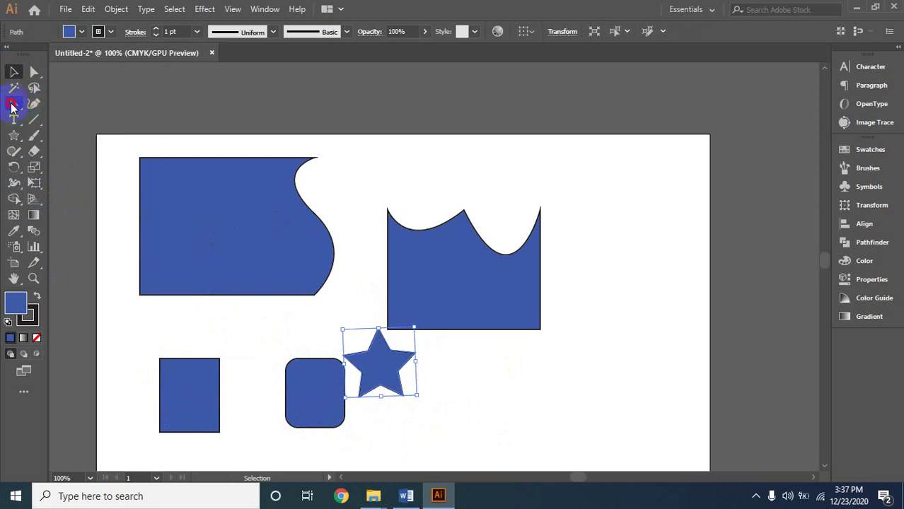
# - Start a freeform Pen path to the right of the star, with a curved upper edge and short segments angling down and inward
pyautogui.click(12, 105)
pyautogui.moveTo(12, 104); pyautogui.dragTo(43, 102)
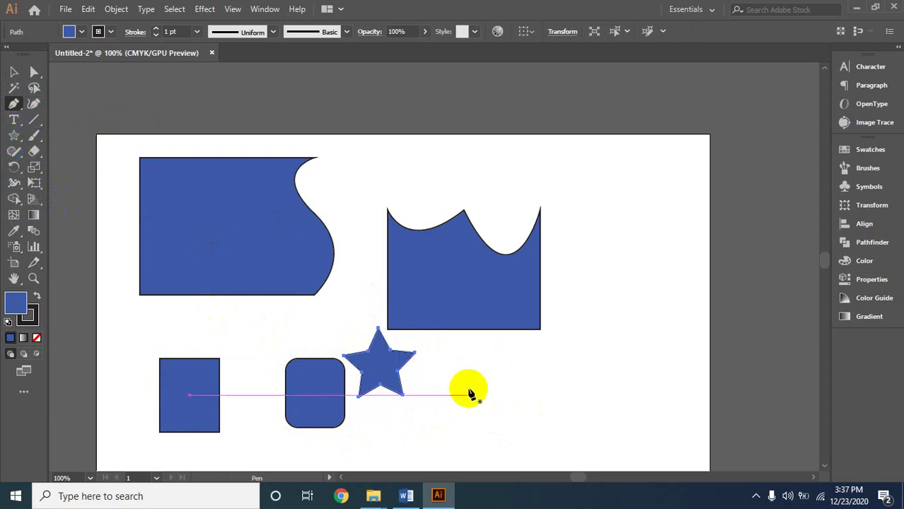
pyautogui.click(461, 366)
pyautogui.moveTo(462, 365); pyautogui.dragTo(529, 372)
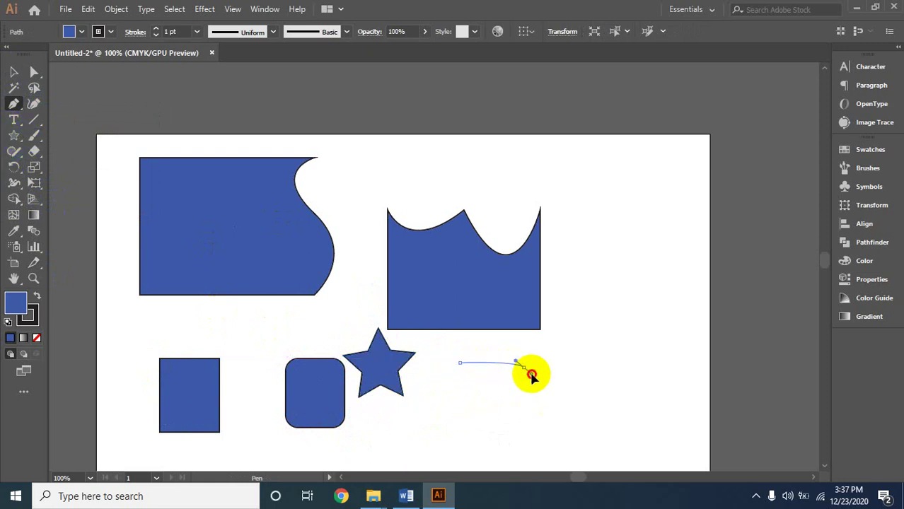
pyautogui.moveTo(539, 411); pyautogui.dragTo(504, 440)
pyautogui.click(504, 439)
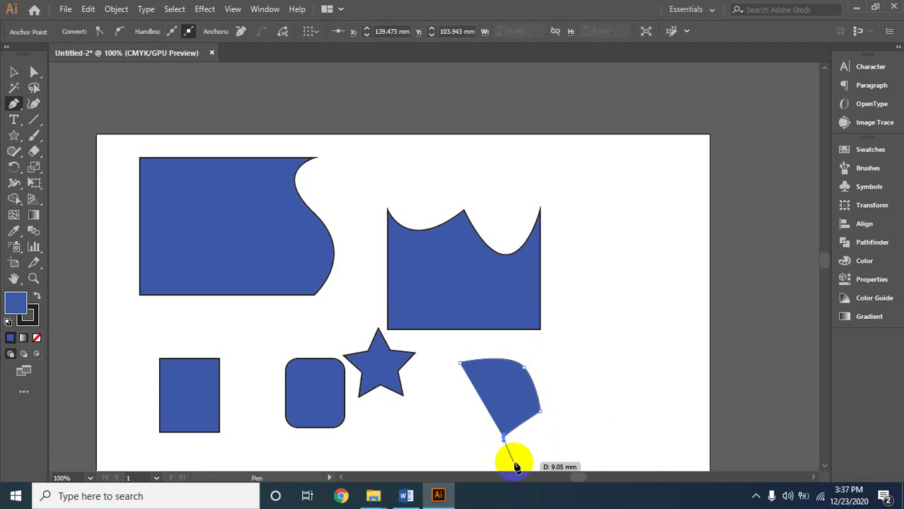
pyautogui.keyDown('ctrl'); pyautogui.keyDown('alt'); pyautogui.click(510, 441); pyautogui.keyUp('alt'); pyautogui.keyUp('ctrl')
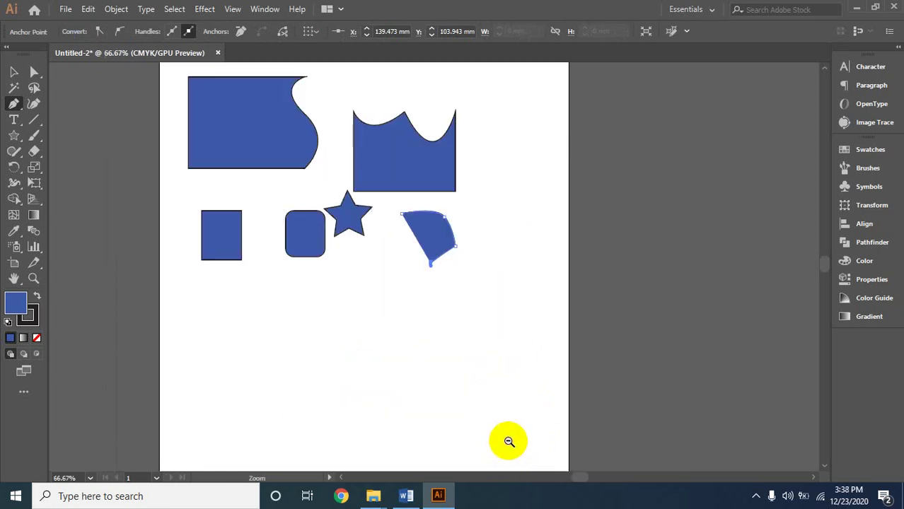
# - Extend the Pen path downward and around into a tall boot-like shape, close it at its starting anchor, and deselect it
pyautogui.click(456, 354)
pyautogui.click(402, 375)
pyautogui.click(363, 345)
pyautogui.click(373, 287)
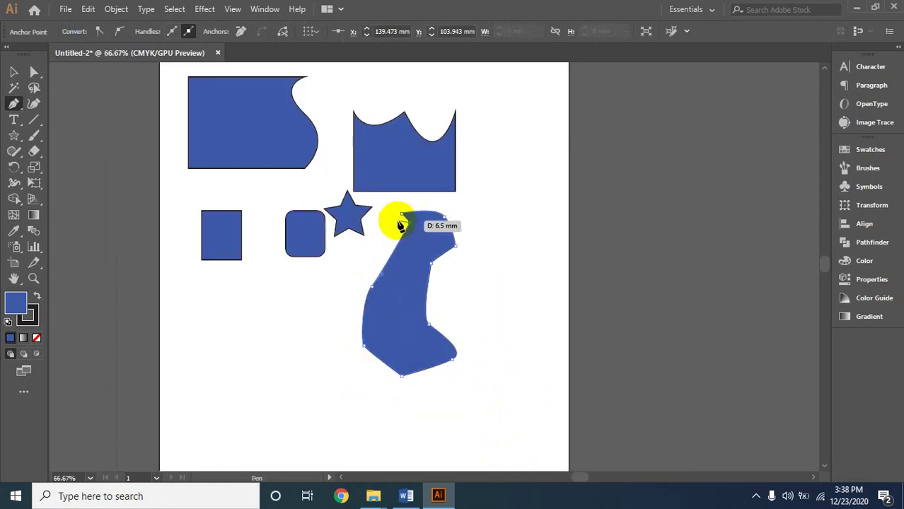
pyautogui.moveTo(407, 220); pyautogui.dragTo(404, 216)
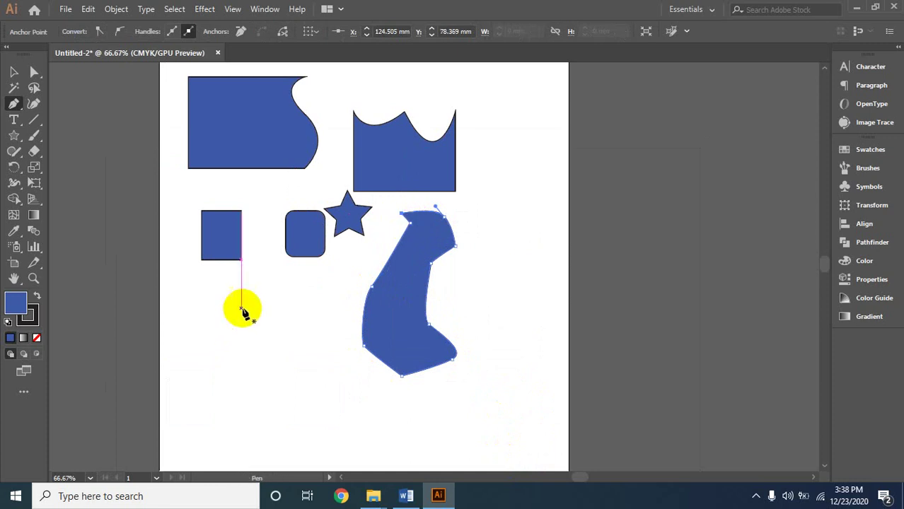
pyautogui.click(10, 71)
pyautogui.click(566, 330)
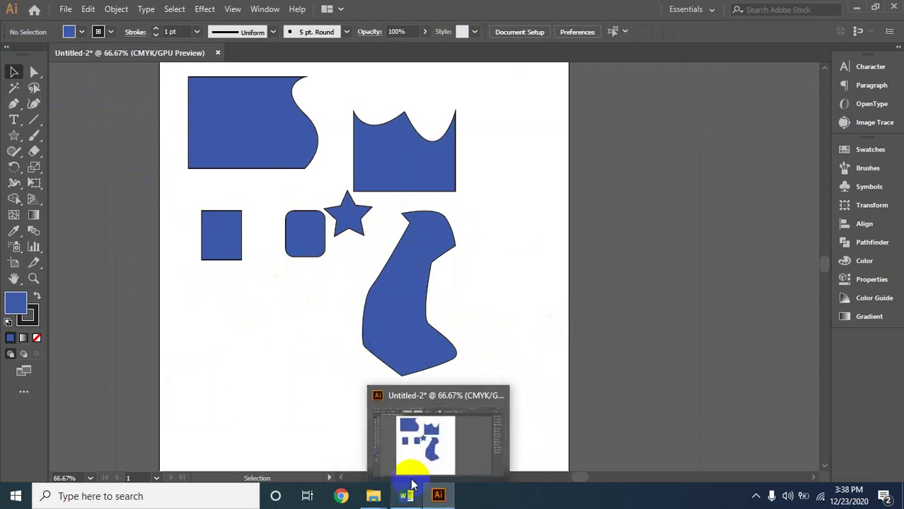
# - Switch to Word to review the Class #4 outline, highlight "Cropping, Uniting and Arranging", and return to Illustrator
pyautogui.moveTo(414, 499)
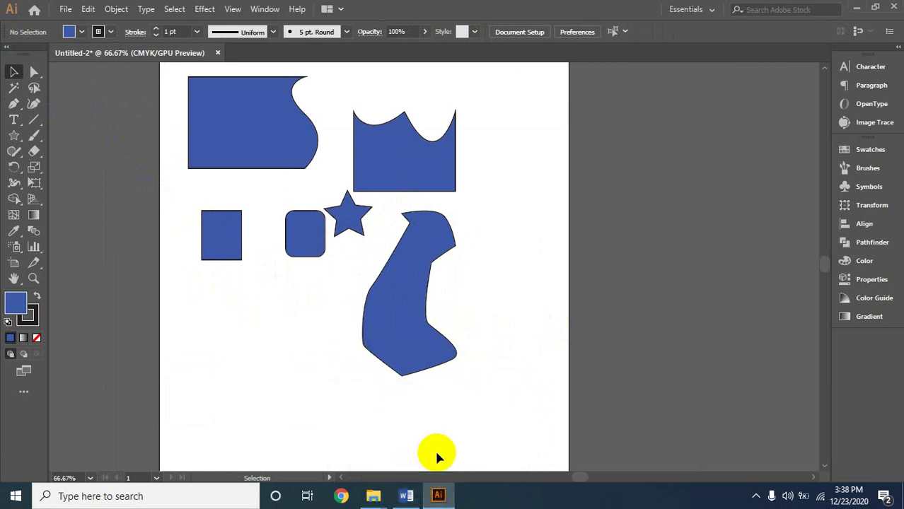
pyautogui.click(407, 496)
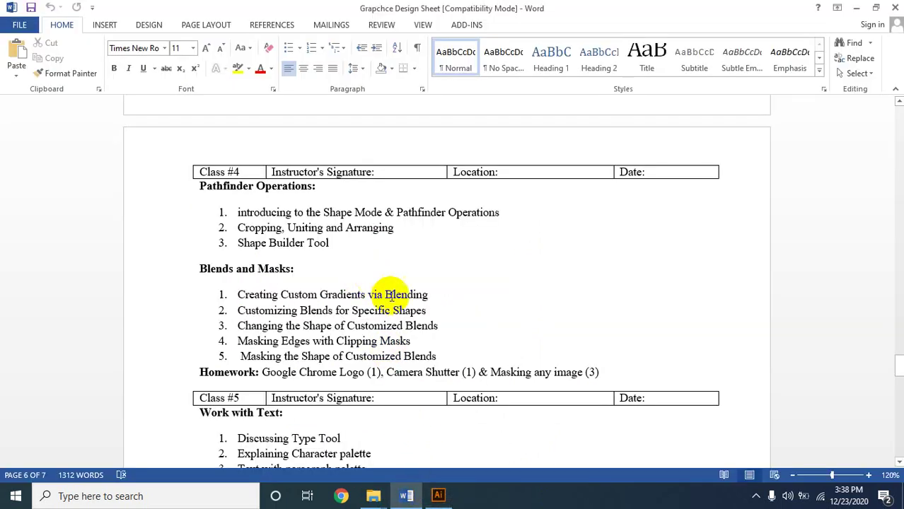
pyautogui.click(439, 496)
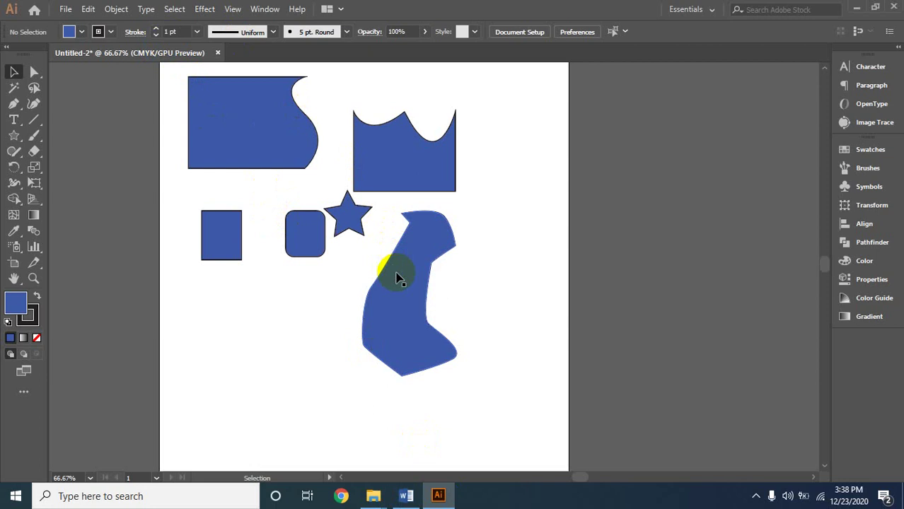
pyautogui.click(412, 291)
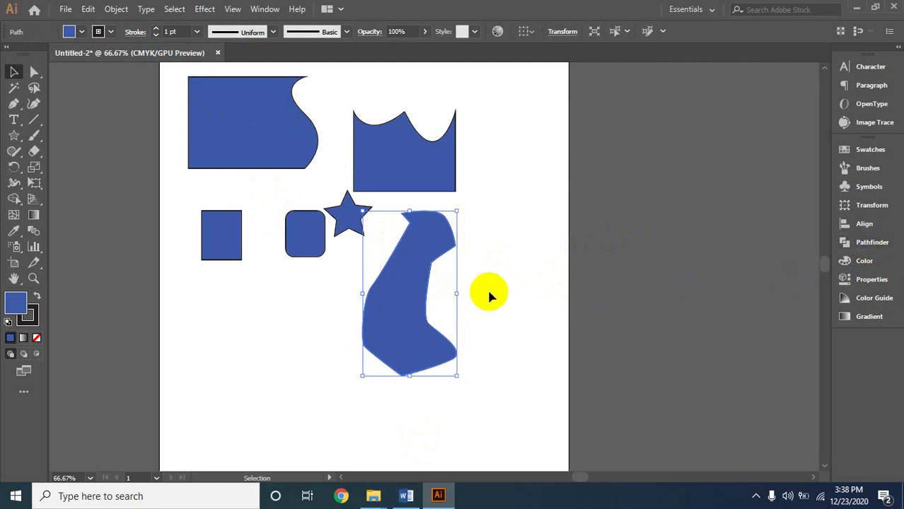
pyautogui.click(523, 274)
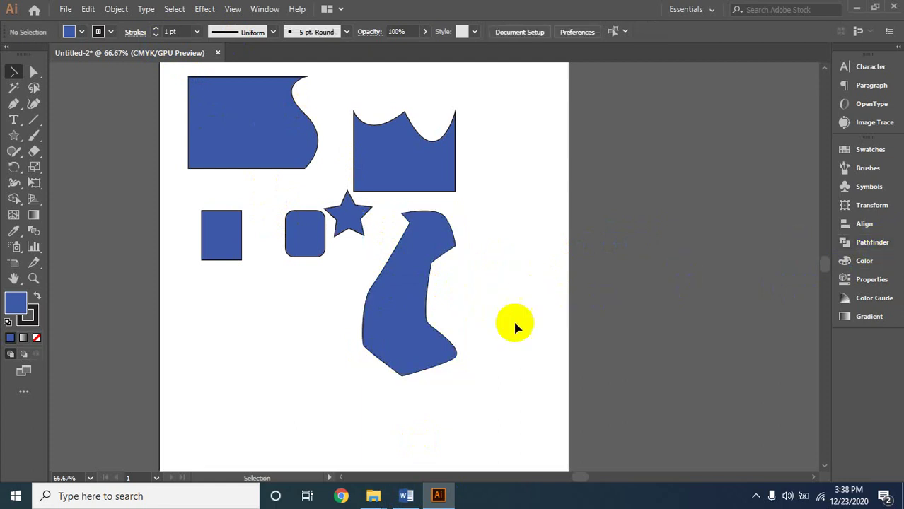
pyautogui.click(406, 496)
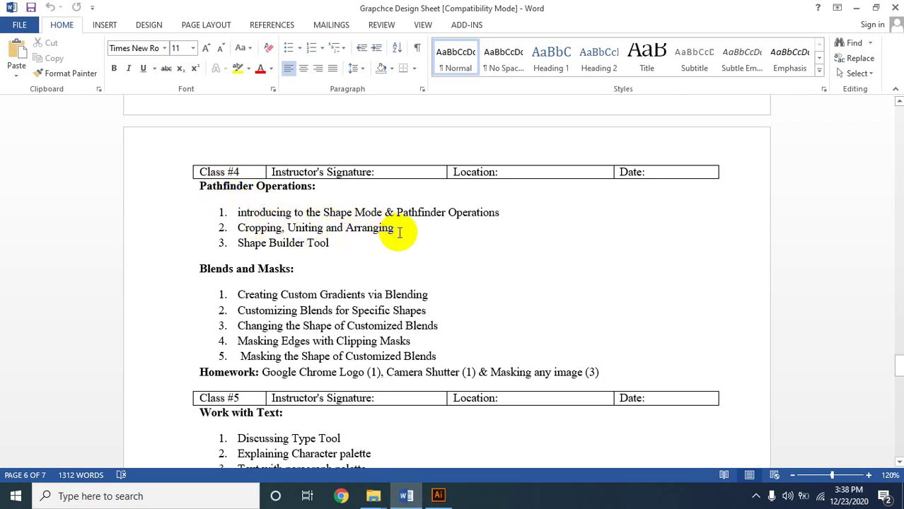
pyautogui.moveTo(404, 228); pyautogui.dragTo(244, 228)
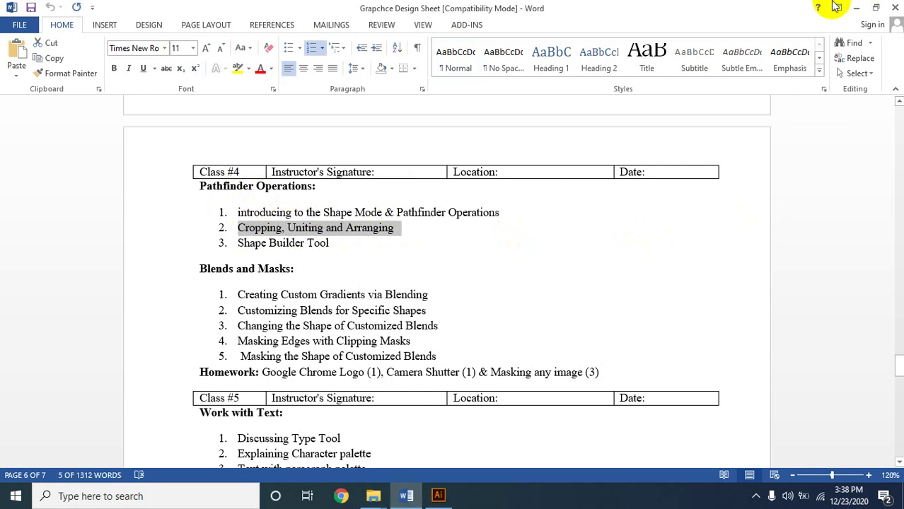
pyautogui.click(856, 7)
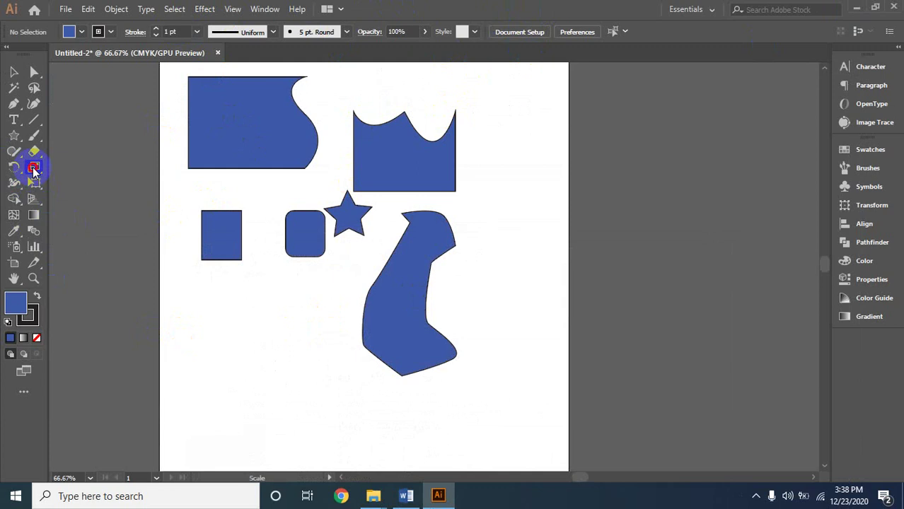
# - Examine the Scale, Free Transform, Rotate, Width and Shaper tool groups, plus the Artboard and Slice tools
pyautogui.click(34, 171)
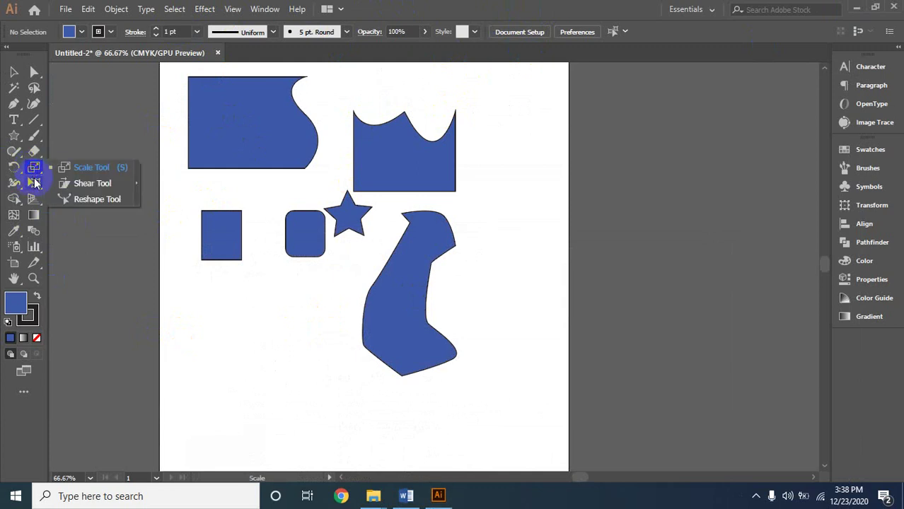
pyautogui.click(34, 185)
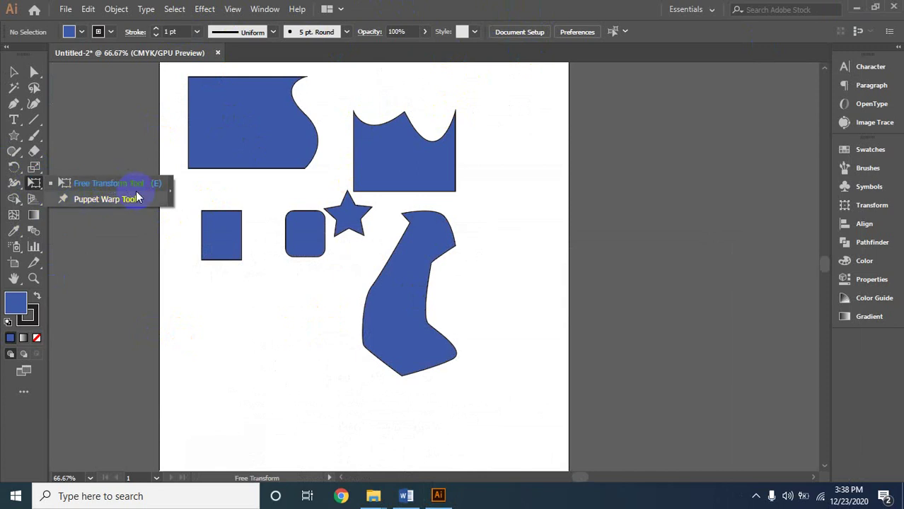
pyautogui.click(13, 168)
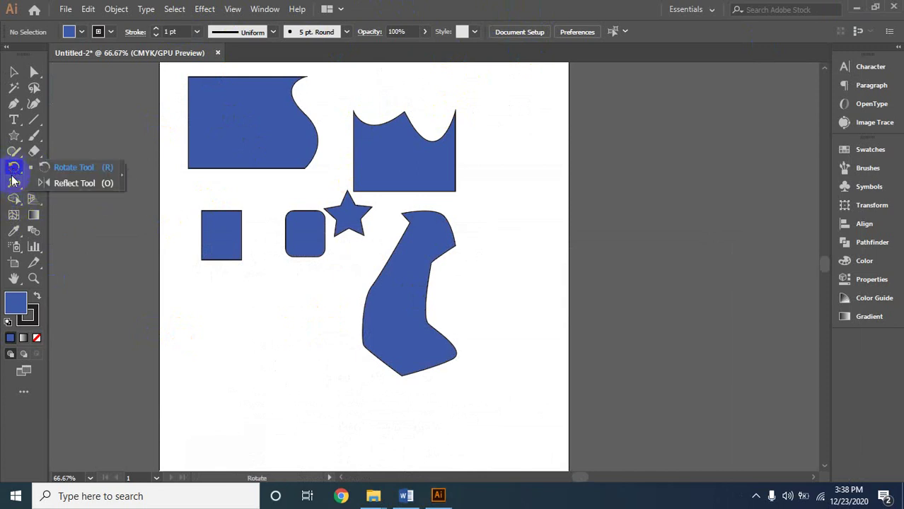
pyautogui.click(14, 184)
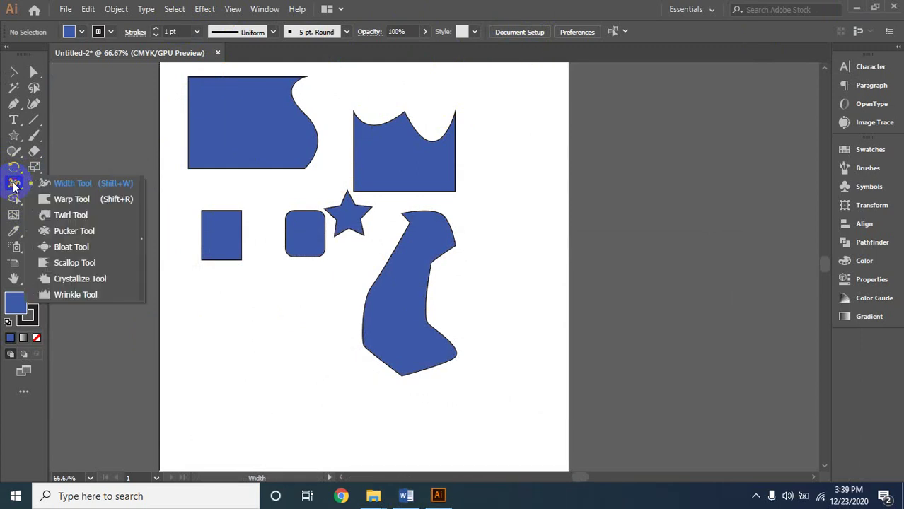
pyautogui.click(13, 151)
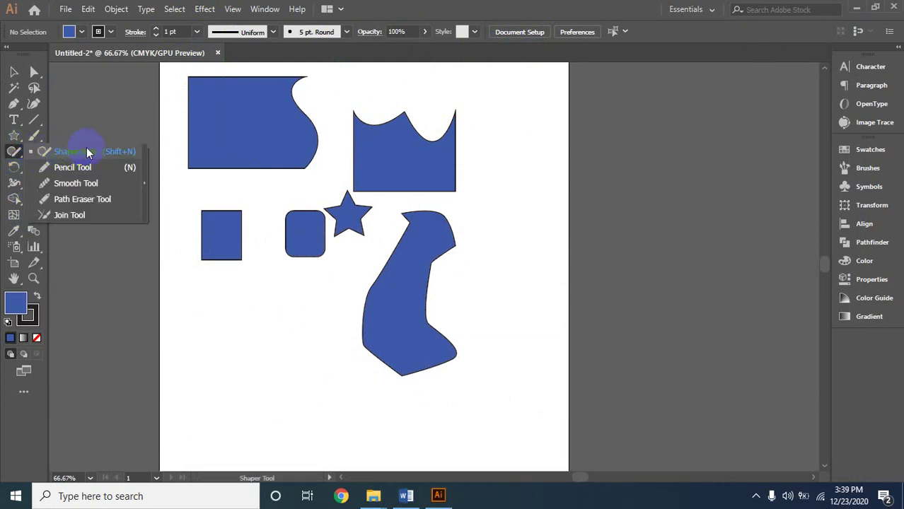
pyautogui.click(13, 264)
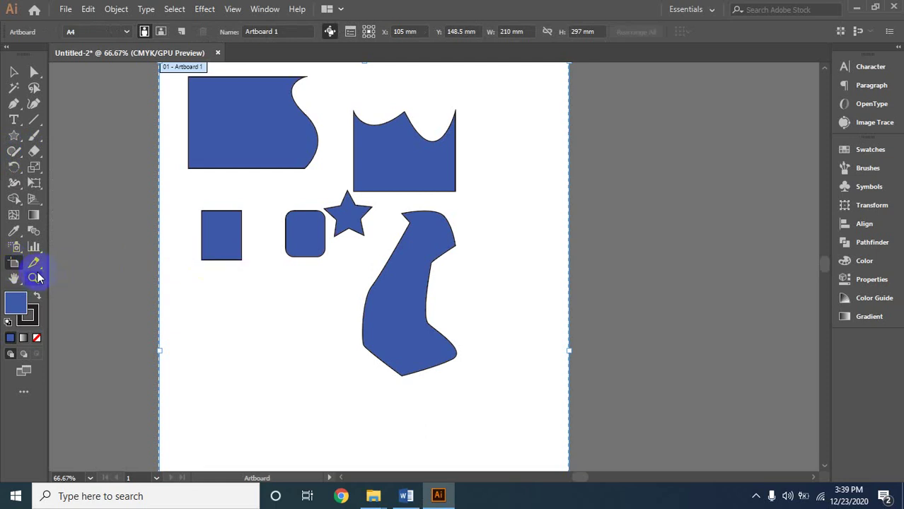
pyautogui.click(40, 264)
pyautogui.click(39, 263)
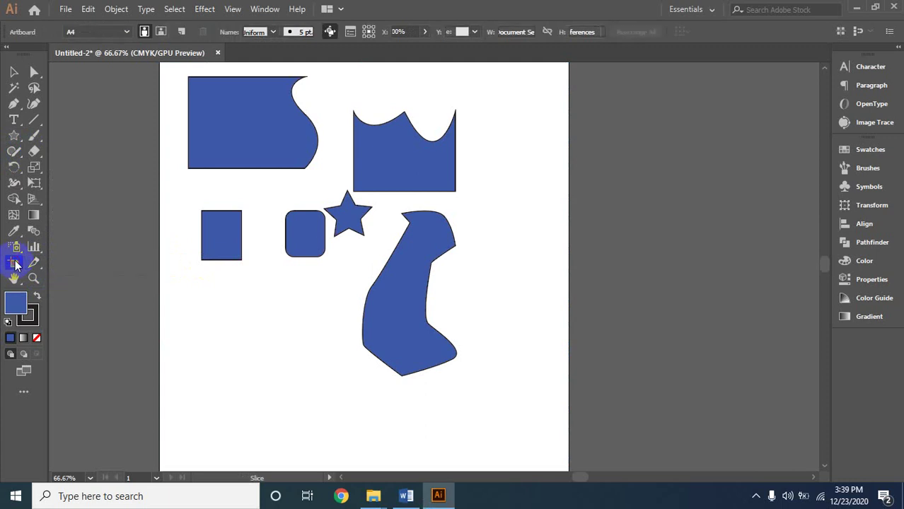
pyautogui.hotkey('shift', 'o')
# - Examine the New Toolbar and Manage Toolbars dialogs, leaving each one without making changes
pyautogui.click(22, 393)
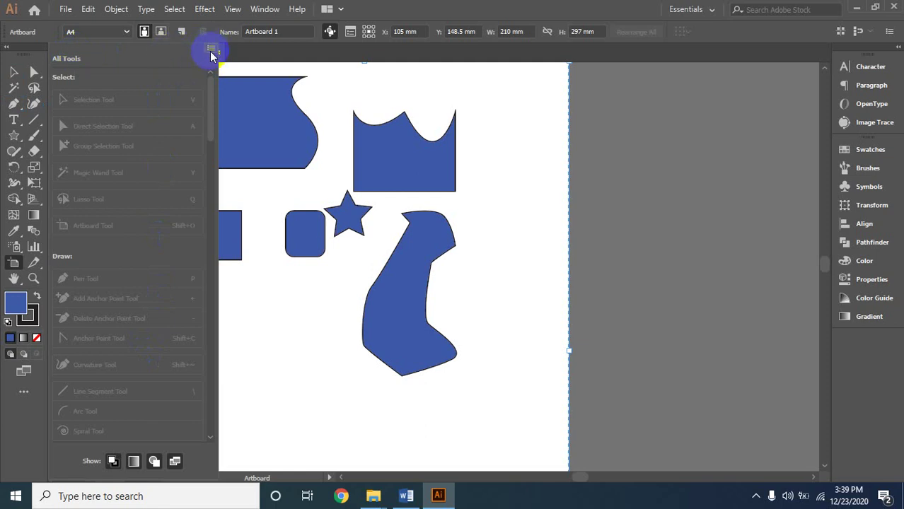
pyautogui.click(211, 51)
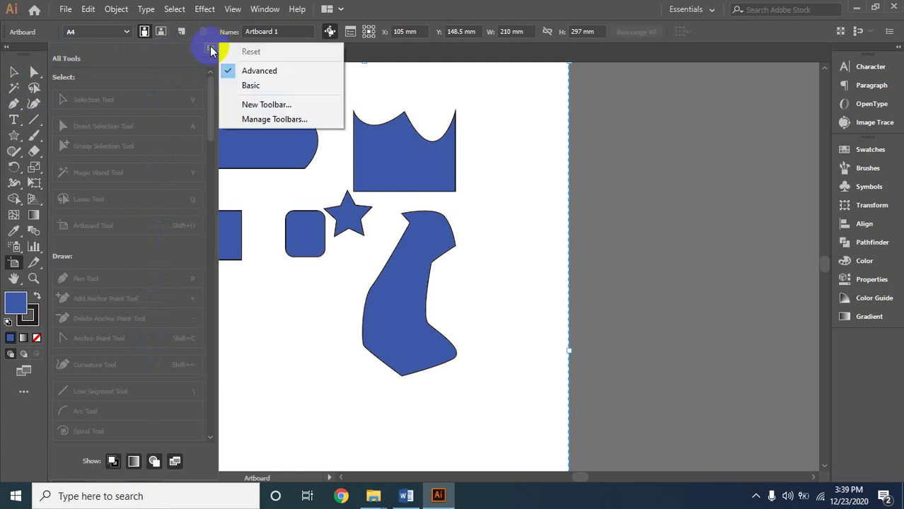
pyautogui.click(279, 105)
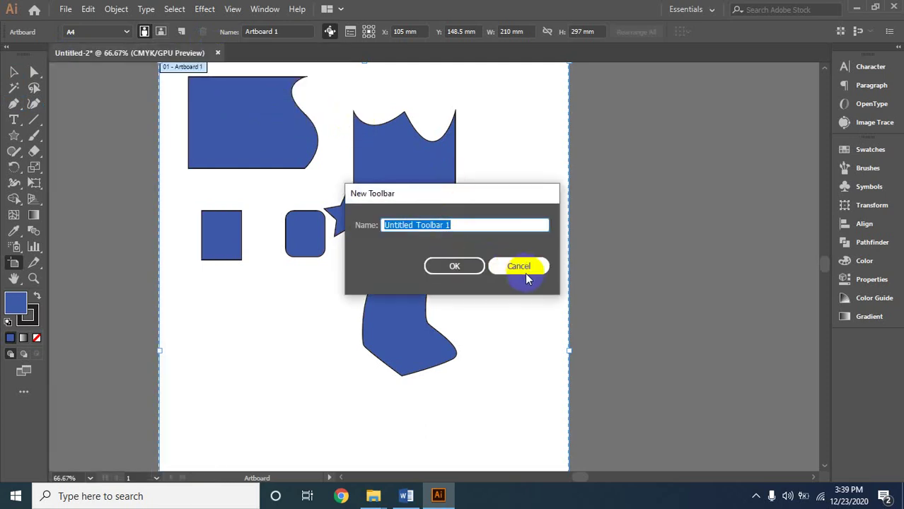
pyautogui.click(525, 278)
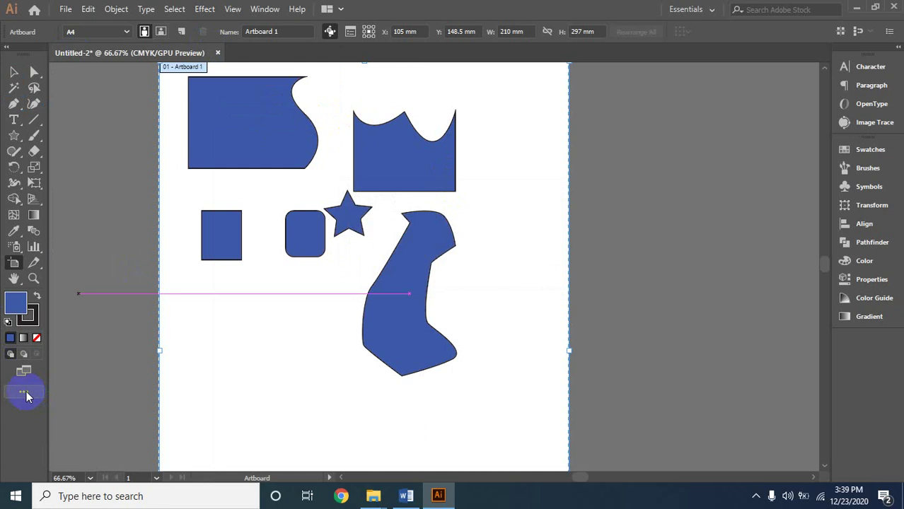
pyautogui.click(25, 393)
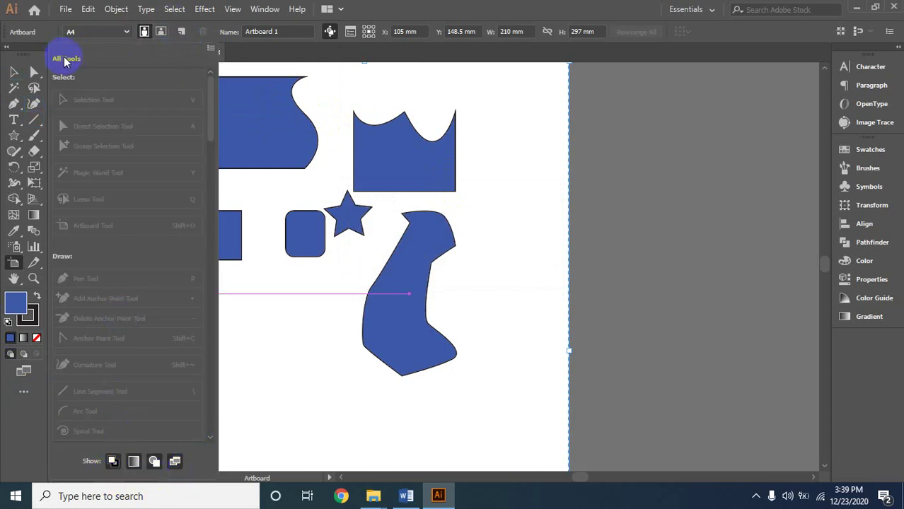
pyautogui.click(211, 49)
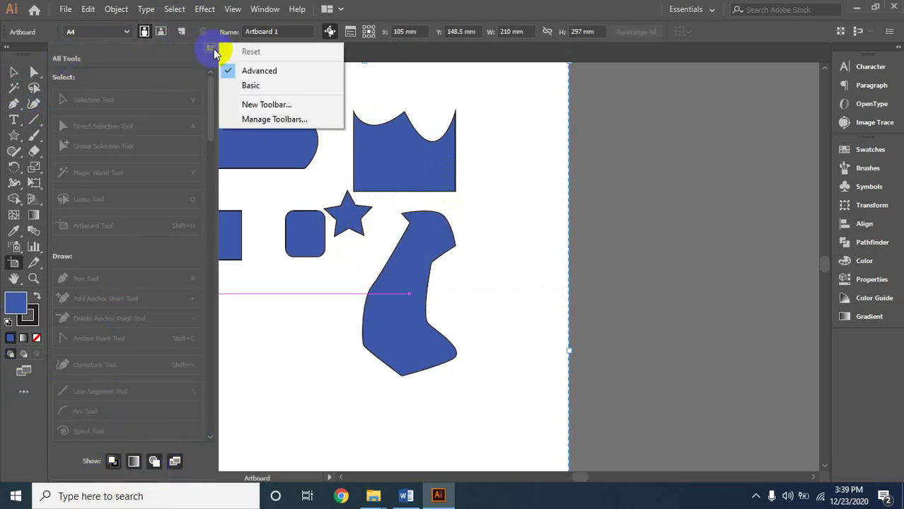
pyautogui.click(286, 121)
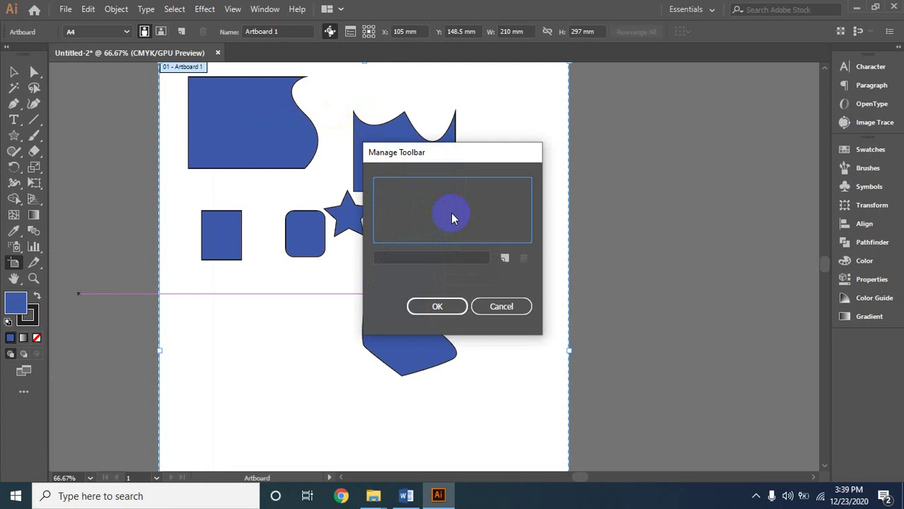
pyautogui.click(426, 253)
pyautogui.click(428, 222)
pyautogui.click(503, 306)
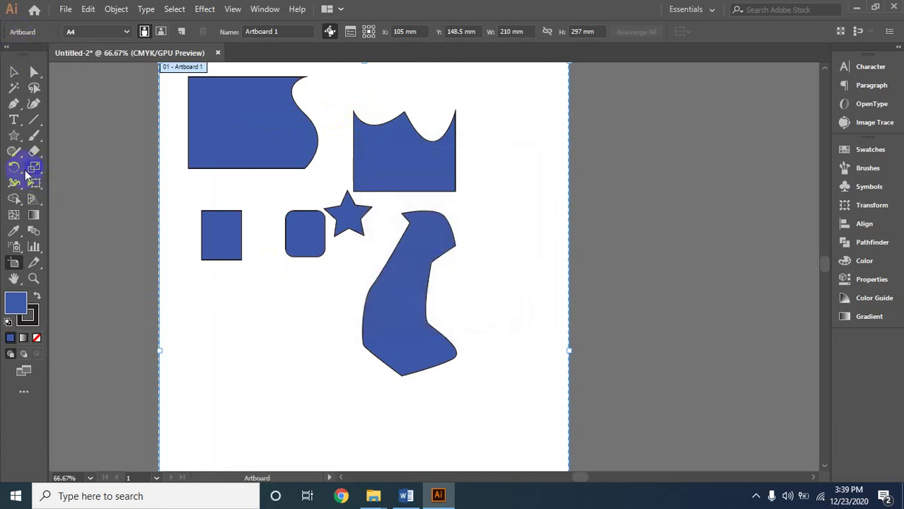
# - Switch the tools layout from Advanced to Basic
pyautogui.click(22, 394)
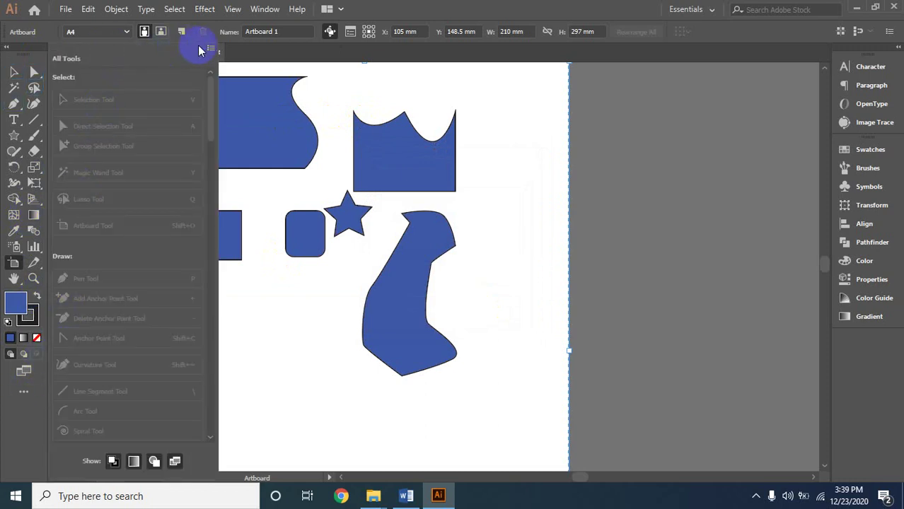
pyautogui.click(209, 48)
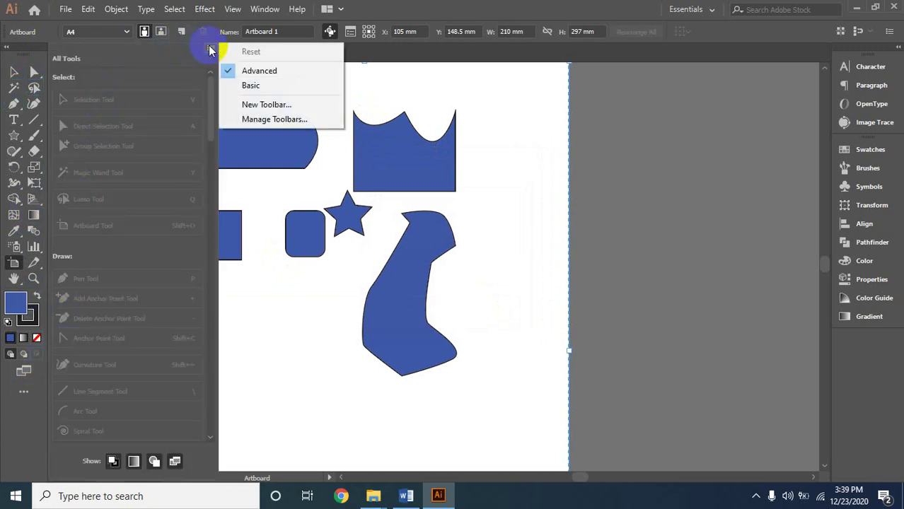
pyautogui.click(264, 86)
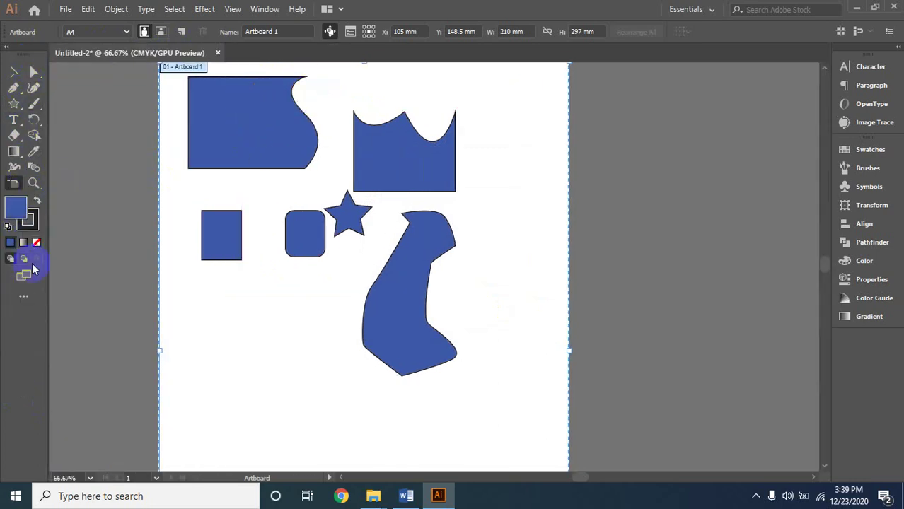
# - Switch the tools layout from Basic back to Advanced
pyautogui.click(25, 297)
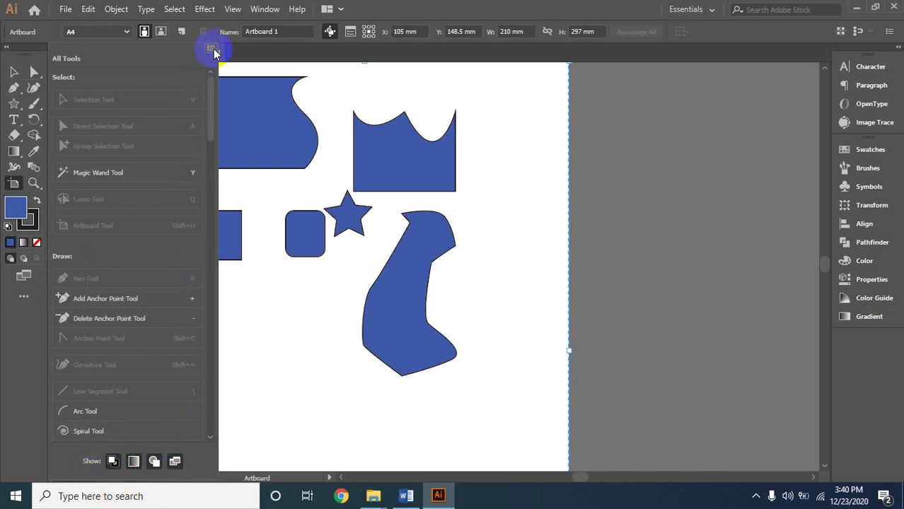
pyautogui.click(212, 48)
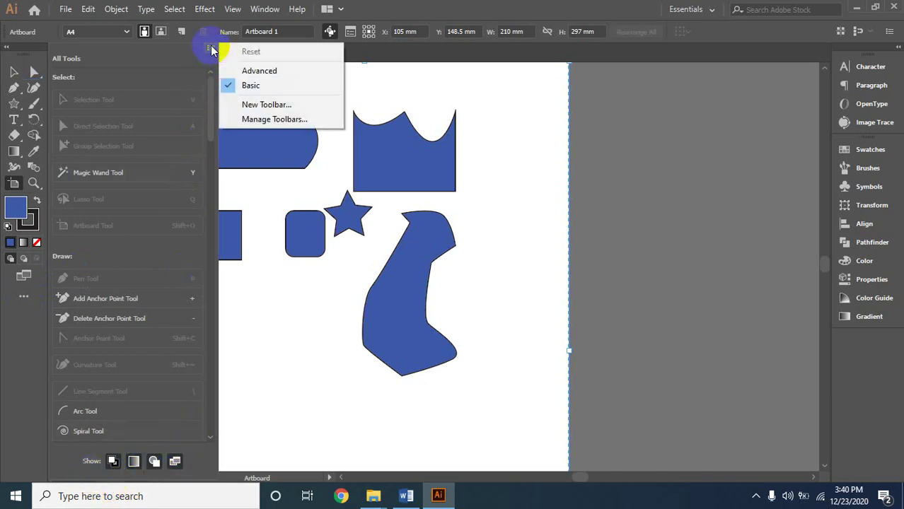
pyautogui.click(241, 71)
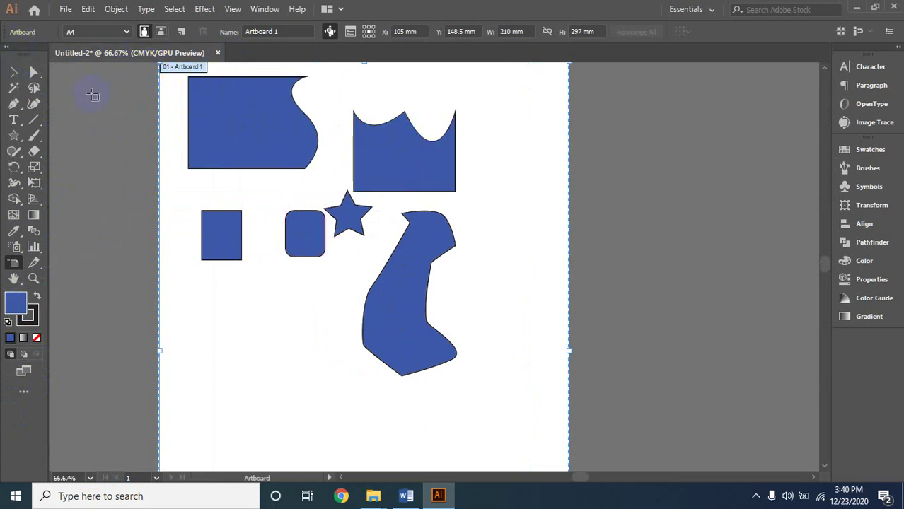
# - Crop the artboard from its upper-left corner and bottom edge to about 195 x 159 mm, fitting it closely around the shapes
pyautogui.scroll(1, 145, 118)
pyautogui.scroll(1, 145, 118)
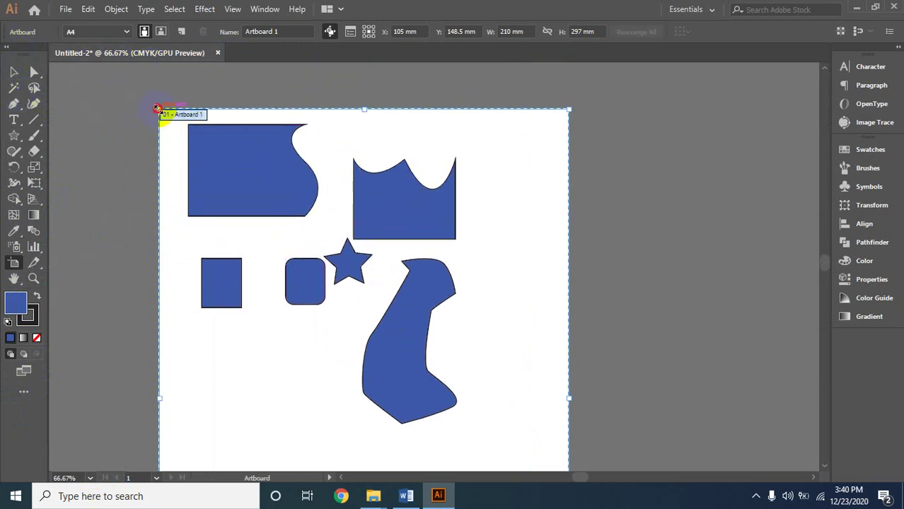
pyautogui.moveTo(158, 110); pyautogui.dragTo(188, 121)
pyautogui.scroll(-7, 393, 212)
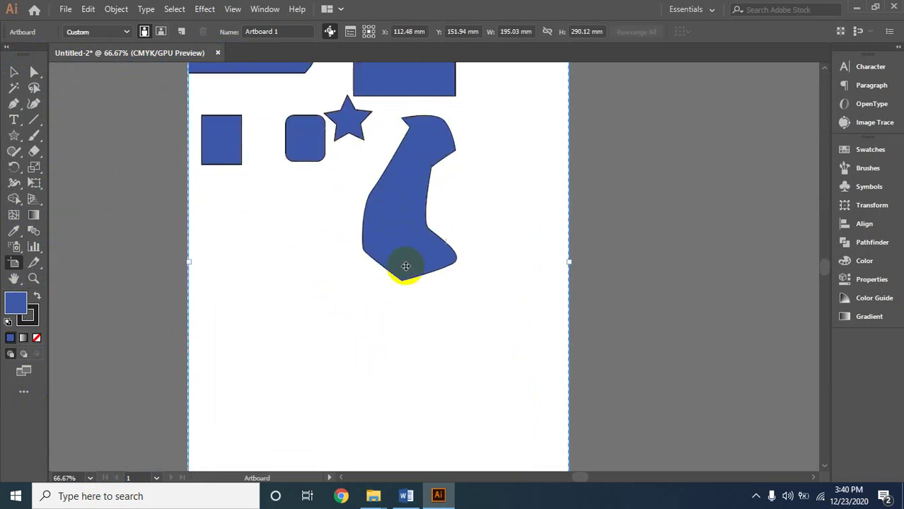
pyautogui.scroll(-4, 511, 375)
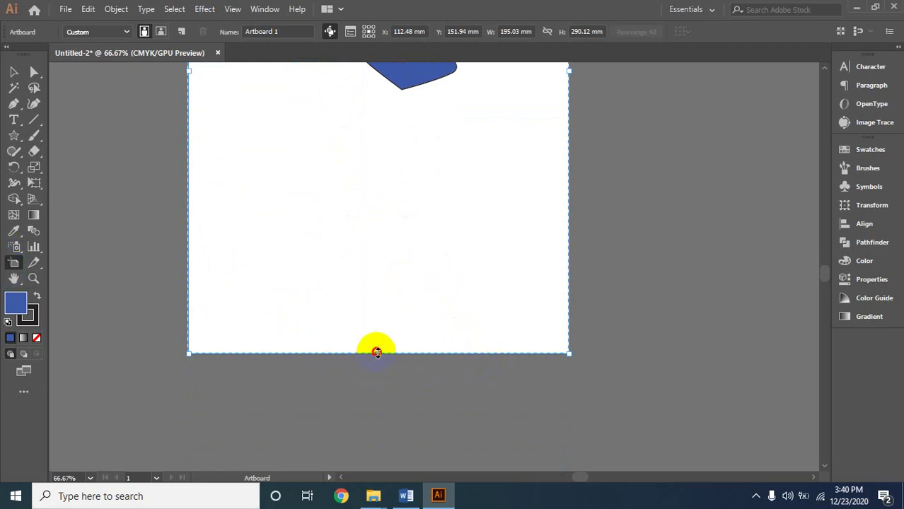
pyautogui.moveTo(376, 352); pyautogui.dragTo(322, 98)
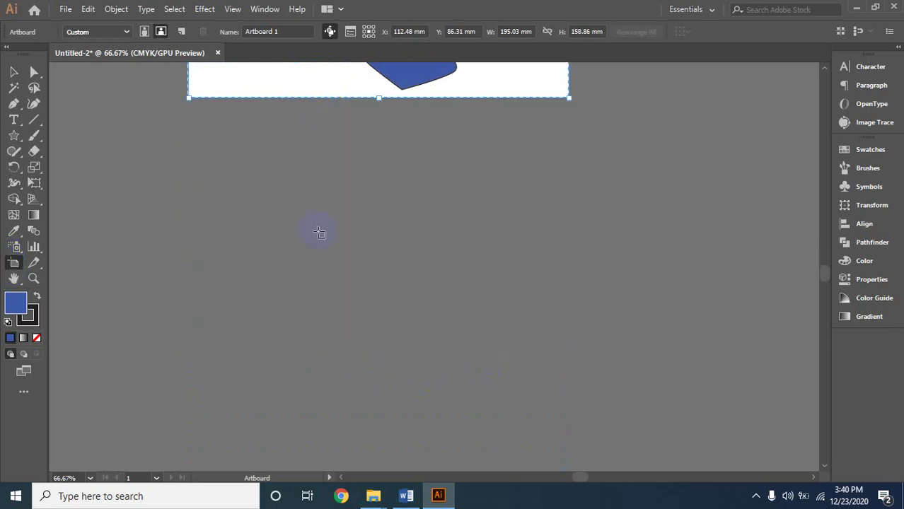
pyautogui.scroll(10, 319, 233)
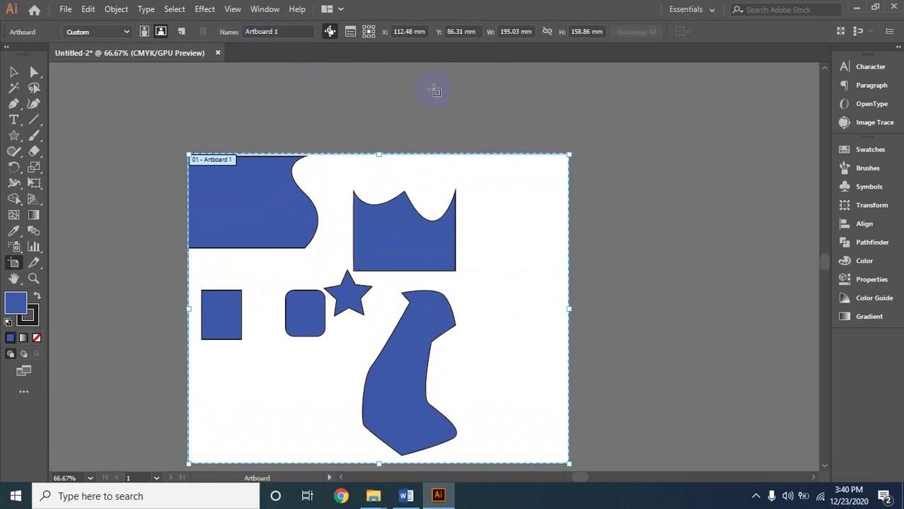
pyautogui.click(13, 72)
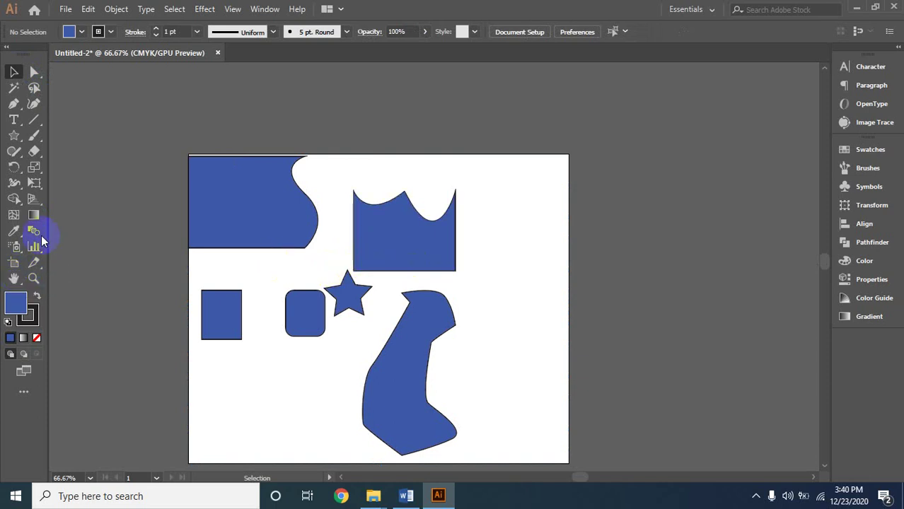
pyautogui.click(18, 262)
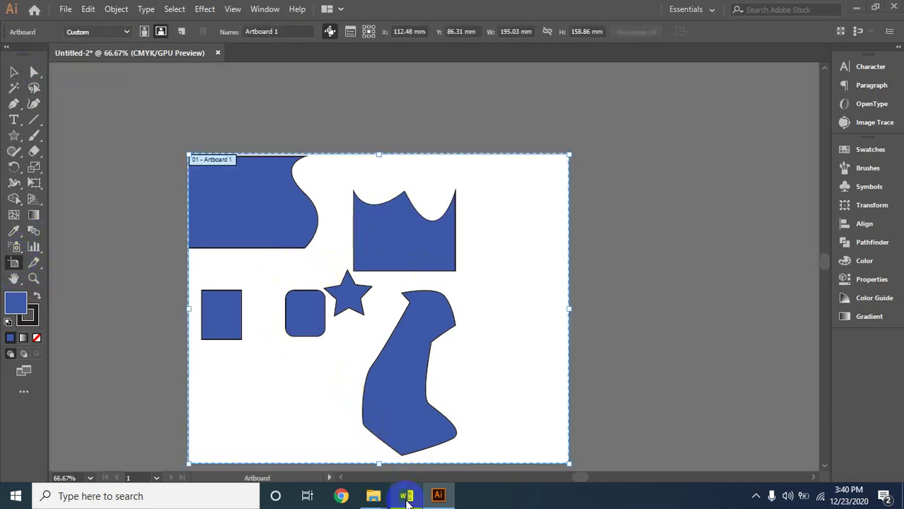
# - Switch to Word to review the "Shape Builder Tool" item in the Class #4 outline, and return to Illustrator
pyautogui.click(406, 496)
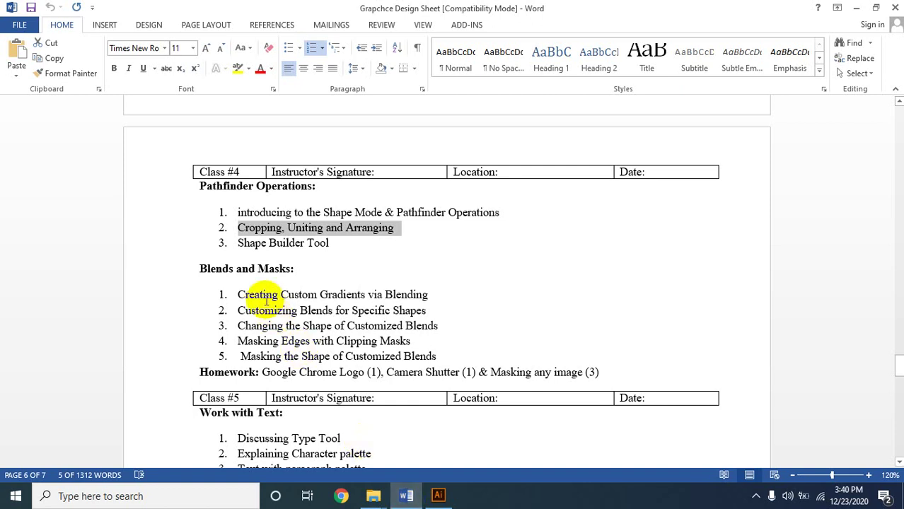
pyautogui.click(330, 246)
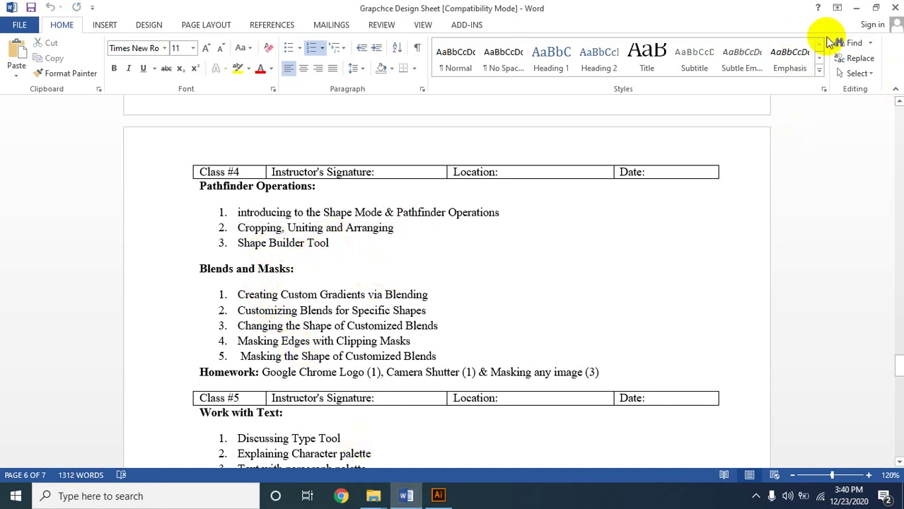
pyautogui.click(856, 9)
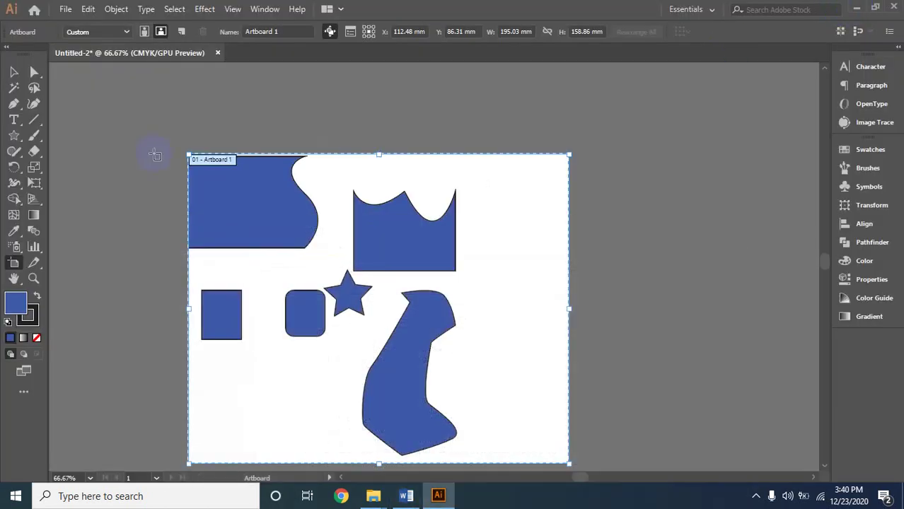
# - Move the rounded rectangle so that it overlaps the upper-right corner of the plain rectangle
pyautogui.click(14, 73)
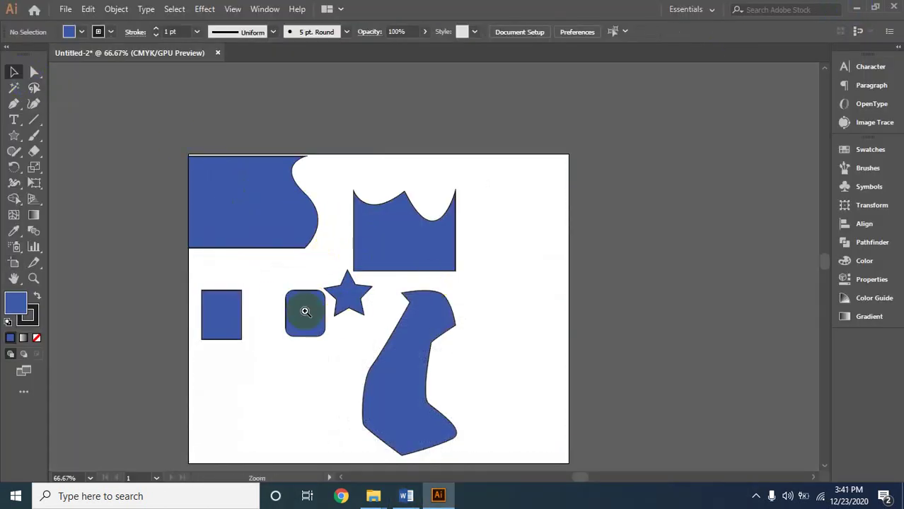
pyautogui.keyDown('ctrl'); pyautogui.click(275, 304); pyautogui.keyUp('ctrl')
pyautogui.keyDown('ctrl'); pyautogui.click(465, 275); pyautogui.keyUp('ctrl')
pyautogui.moveTo(550, 273); pyautogui.dragTo(484, 204)
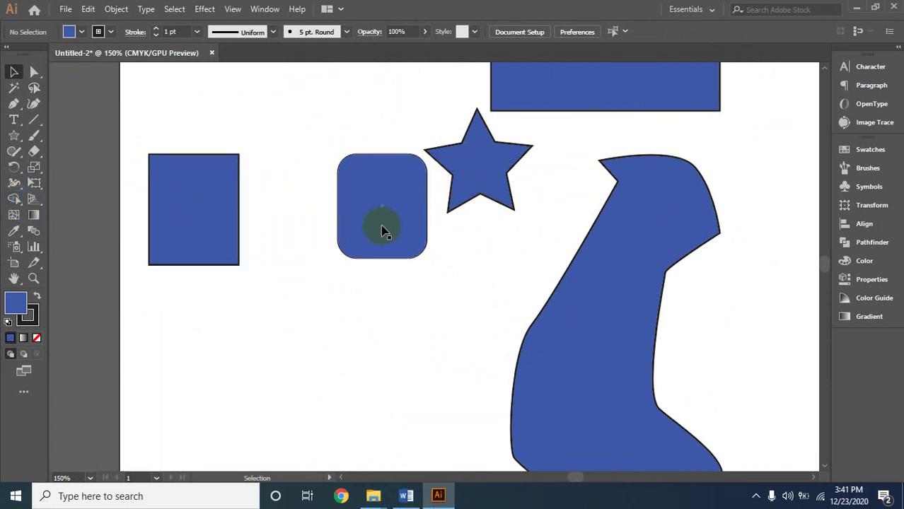
pyautogui.moveTo(383, 229); pyautogui.dragTo(210, 185)
# - Merge the overlapping rectangle and rounded rectangle into one shape with the Shape Builder tool
pyautogui.moveTo(133, 104); pyautogui.dragTo(283, 291)
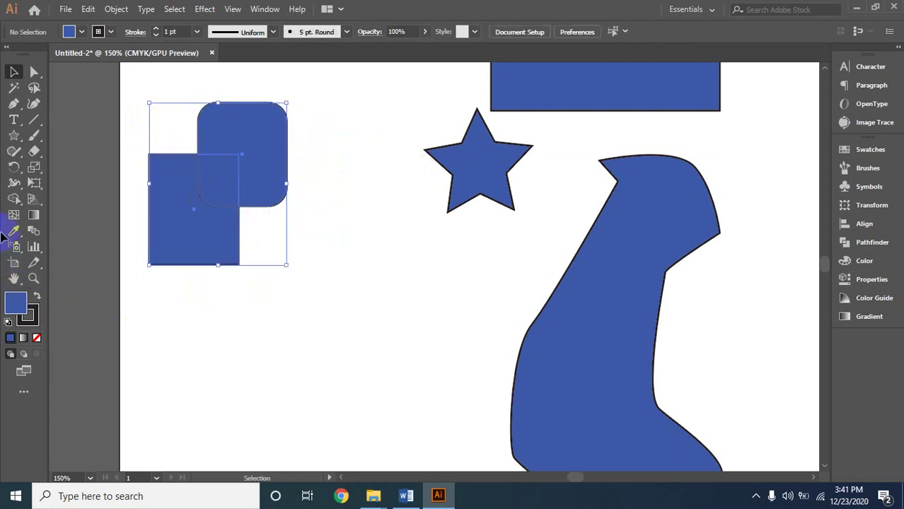
pyautogui.click(14, 199)
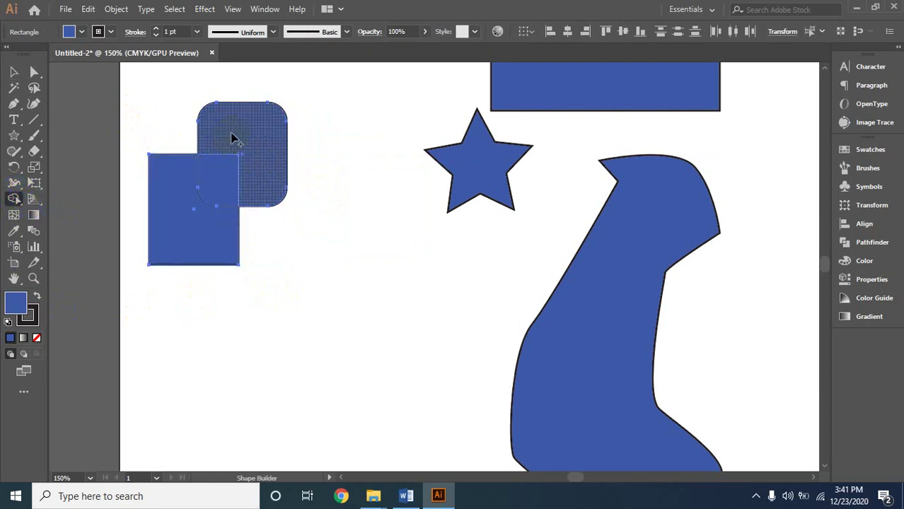
pyautogui.moveTo(237, 136); pyautogui.dragTo(202, 239)
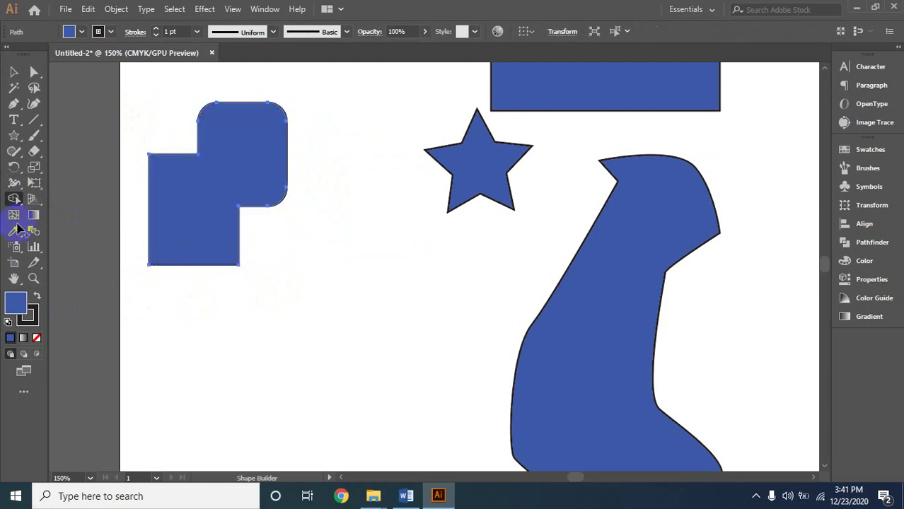
pyautogui.click(15, 74)
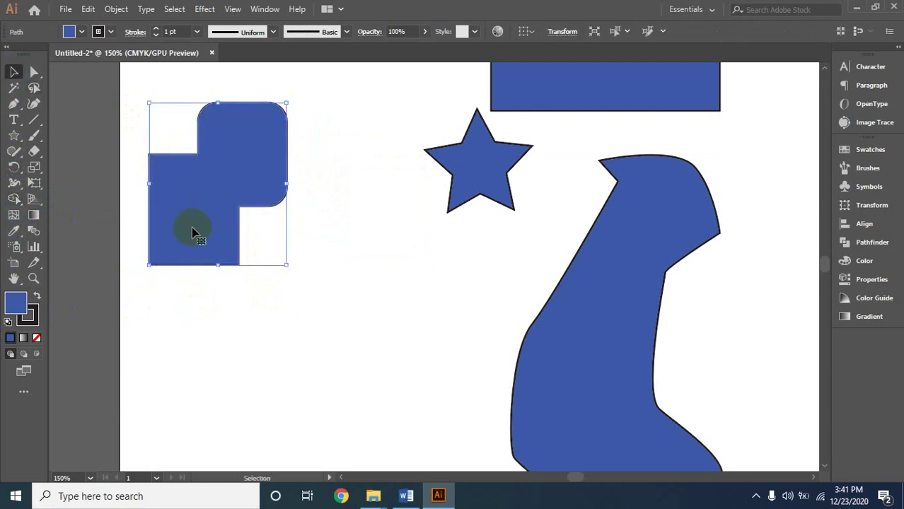
# - Move the merged shape toward the star and place the star over its lower-right inner corner
pyautogui.click(253, 317)
pyautogui.moveTo(228, 222); pyautogui.dragTo(359, 348)
pyautogui.moveTo(317, 246); pyautogui.dragTo(283, 237)
pyautogui.click(420, 330)
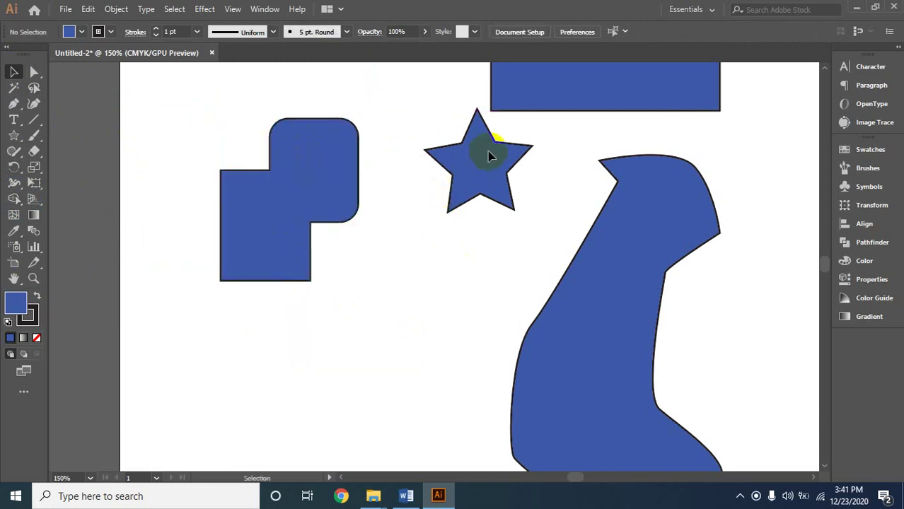
pyautogui.moveTo(481, 174); pyautogui.dragTo(318, 241)
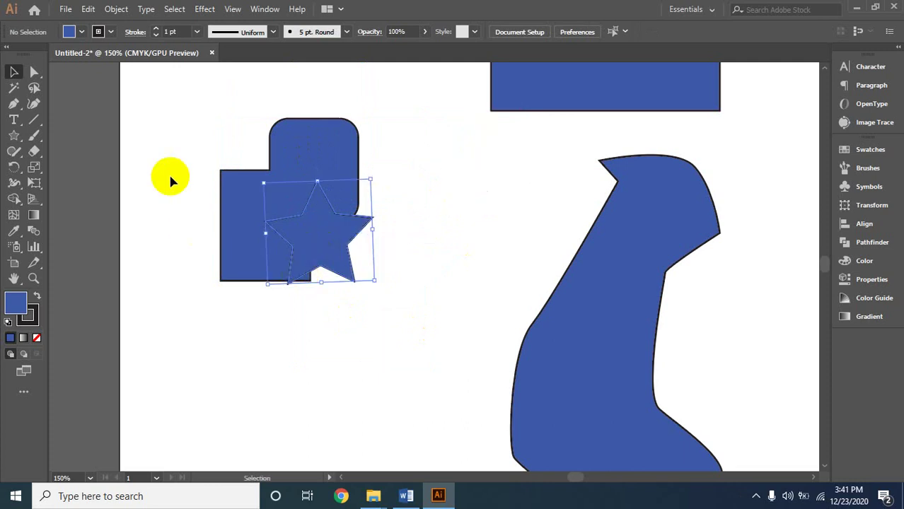
# - Subtract the star's regions and the cut-off corner piece from the merged shape with the Shape Builder tool
pyautogui.click(161, 85)
pyautogui.moveTo(163, 85); pyautogui.dragTo(370, 332)
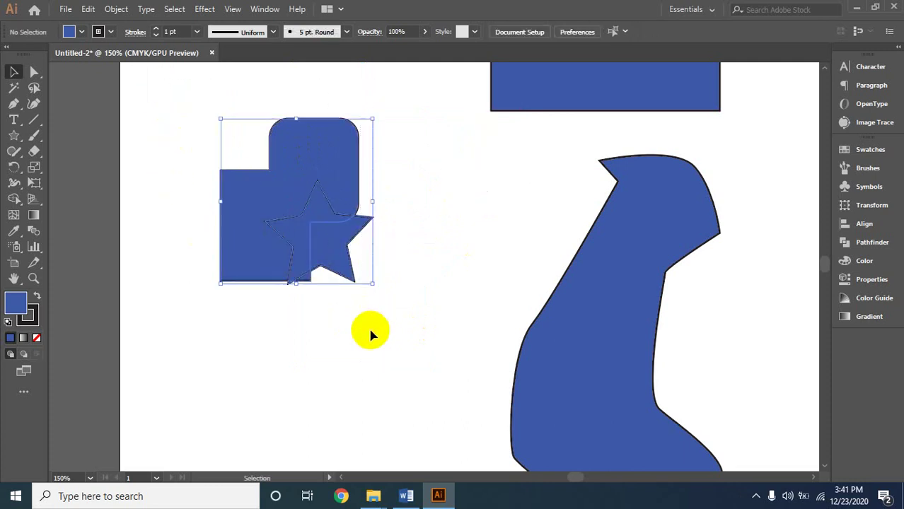
pyautogui.click(13, 200)
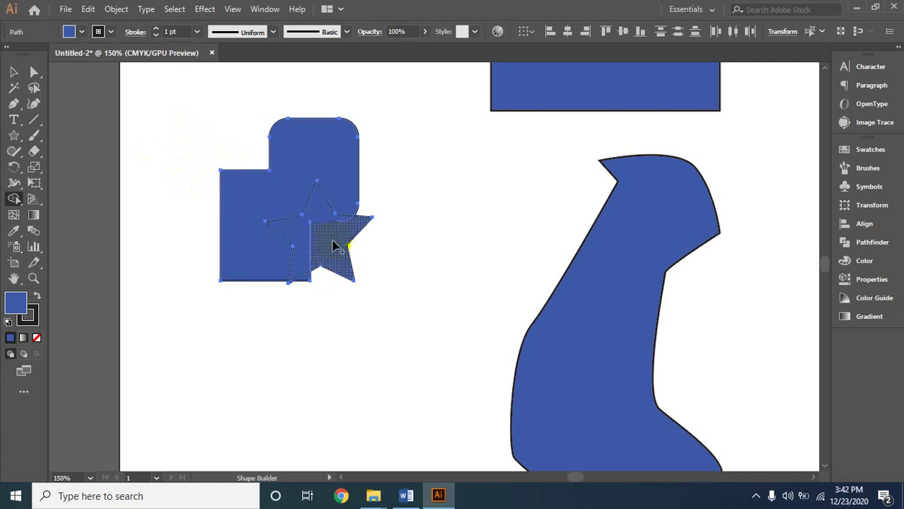
pyautogui.click(333, 266)
pyautogui.keyDown('alt'); pyautogui.click(331, 247); pyautogui.keyUp('alt')
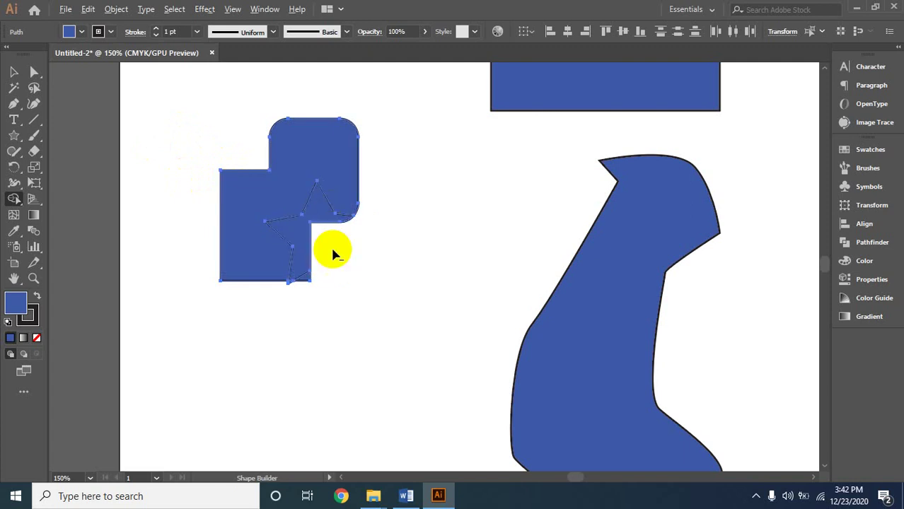
pyautogui.keyDown('alt'); pyautogui.click(300, 233); pyautogui.keyUp('alt')
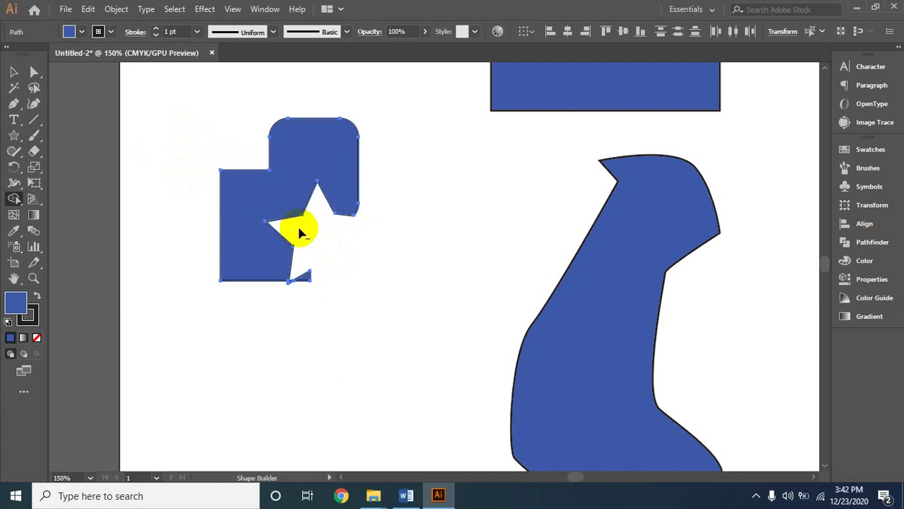
pyautogui.keyDown('alt'); pyautogui.click(302, 280); pyautogui.keyUp('alt')
pyautogui.click(19, 74)
pyautogui.click(422, 320)
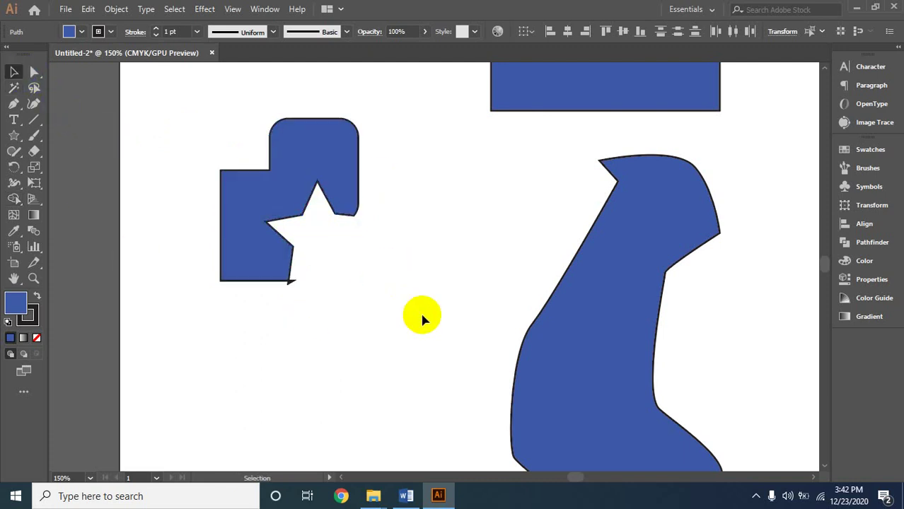
# - Delete the small leftover sliver at the bottom edge of the star-shaped cutout
pyautogui.hotkey('ctrl', 'space')
pyautogui.keyDown('ctrl'); pyautogui.click(304, 280); pyautogui.keyUp('ctrl')
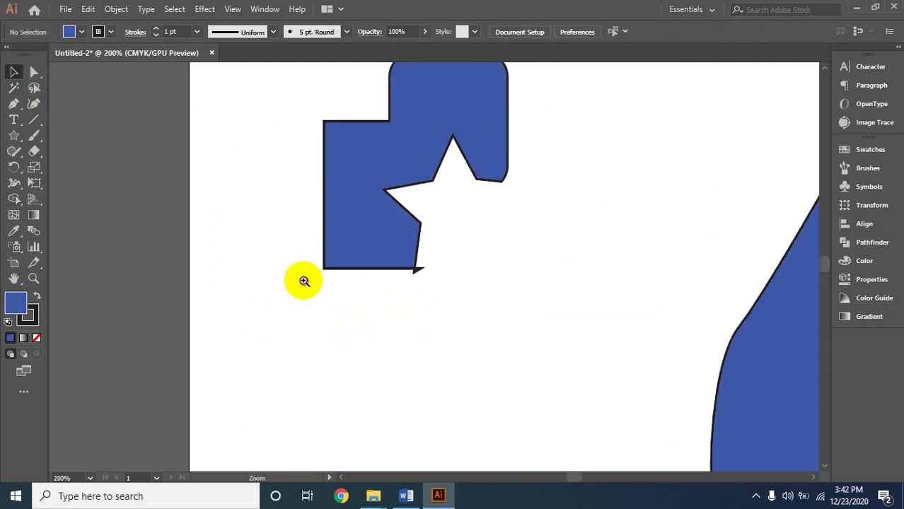
pyautogui.keyDown('ctrl'); pyautogui.click(305, 280); pyautogui.keyUp('ctrl')
pyautogui.keyDown('ctrl'); pyautogui.click(603, 250); pyautogui.keyUp('ctrl')
pyautogui.press('space')
pyautogui.moveTo(276, 229); pyautogui.dragTo(571, 352)
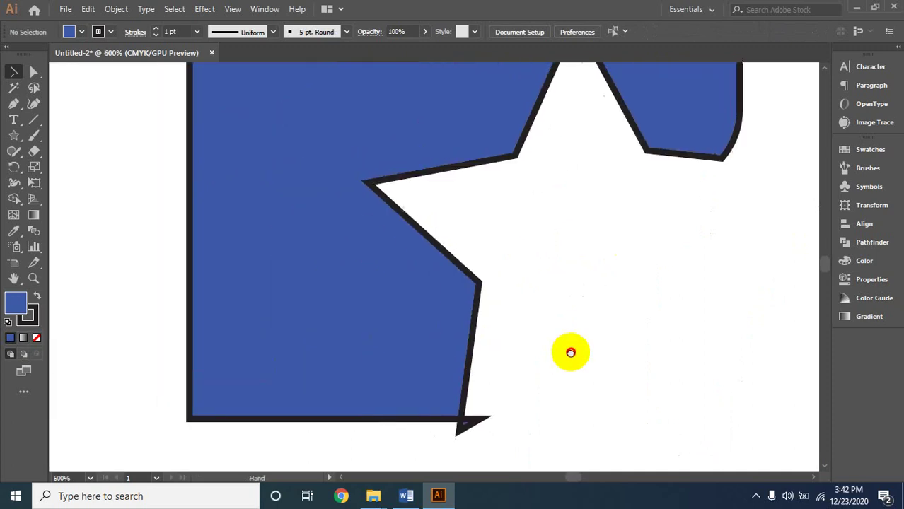
pyautogui.click(475, 422)
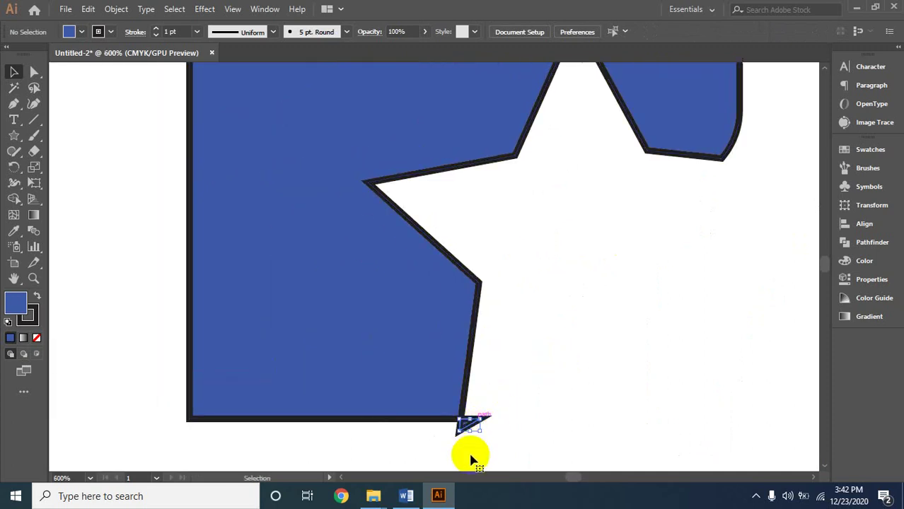
pyautogui.press('Delete')
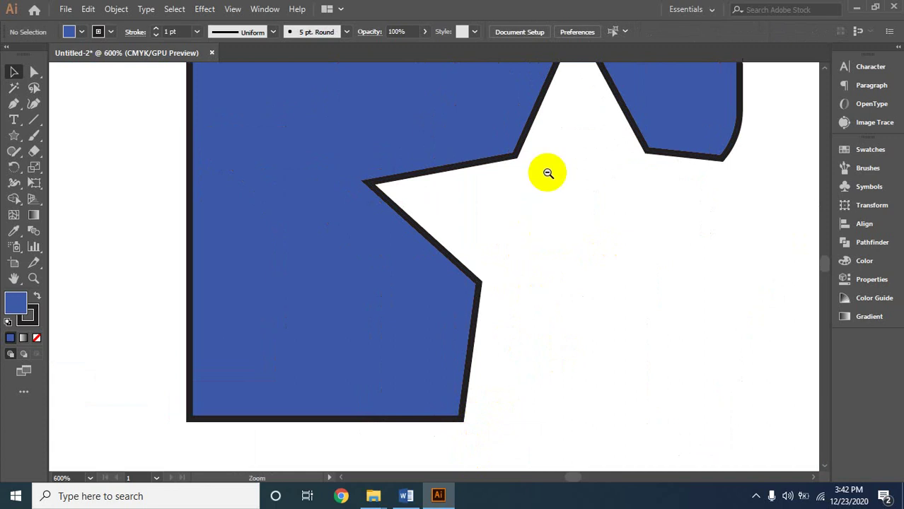
# - Move the star-cut shape closer to the artboard's left edge, below the wavy-edged rectangle
pyautogui.keyDown('ctrl'); pyautogui.keyDown('alt'); pyautogui.click(547, 173); pyautogui.keyUp('alt'); pyautogui.keyUp('ctrl')
pyautogui.keyDown('ctrl'); pyautogui.keyDown('alt'); pyautogui.click(547, 173); pyautogui.keyUp('alt'); pyautogui.keyUp('ctrl')
pyautogui.keyDown('ctrl'); pyautogui.keyDown('alt'); pyautogui.click(546, 175); pyautogui.keyUp('alt'); pyautogui.keyUp('ctrl')
pyautogui.moveTo(466, 295); pyautogui.dragTo(523, 259)
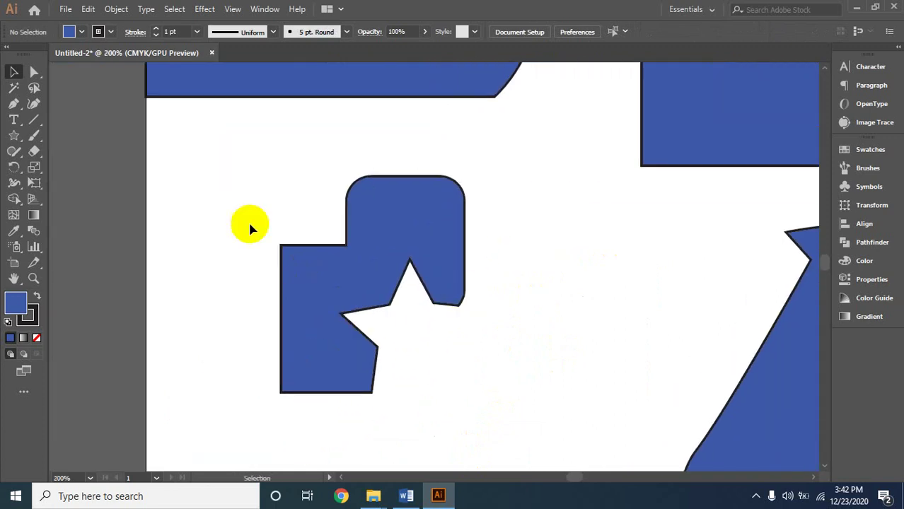
pyautogui.moveTo(227, 139); pyautogui.dragTo(377, 369)
pyautogui.moveTo(367, 249); pyautogui.dragTo(258, 281)
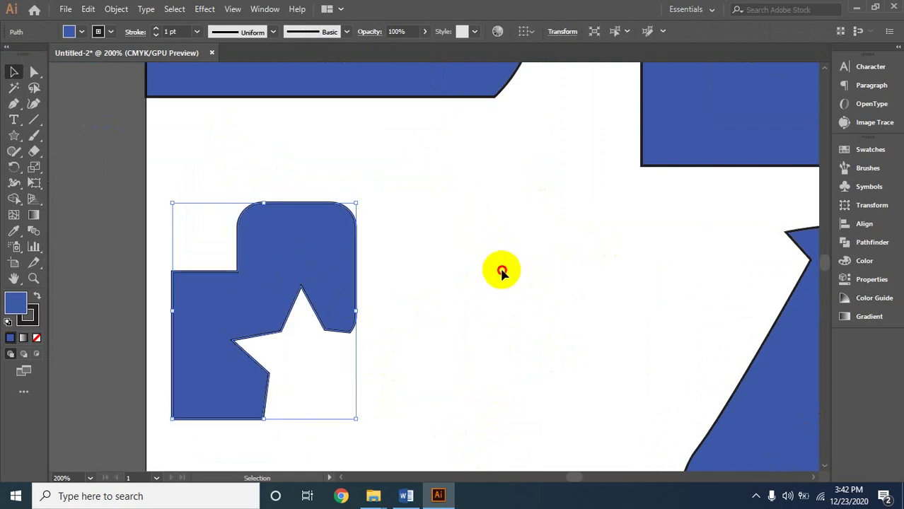
pyautogui.click(459, 281)
# - Move the crown shape over the wavy-edged rectangle, aligning their bottom edges, and select both along with the star-cut shape
pyautogui.keyDown('ctrl'); pyautogui.keyDown('alt'); pyautogui.click(387, 199); pyautogui.keyUp('alt'); pyautogui.keyUp('ctrl')
pyautogui.keyDown('ctrl'); pyautogui.keyDown('alt'); pyautogui.click(387, 199); pyautogui.keyUp('alt'); pyautogui.keyUp('ctrl')
pyautogui.moveTo(610, 321); pyautogui.dragTo(454, 283)
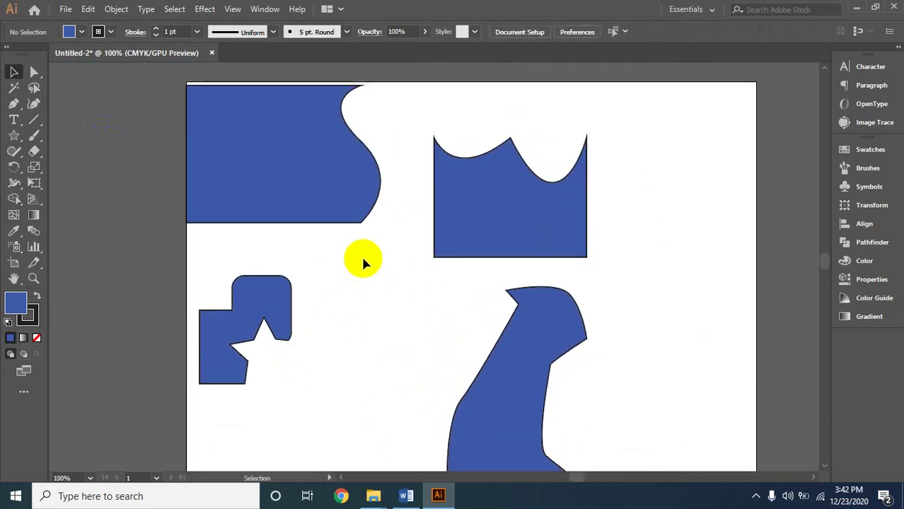
pyautogui.moveTo(503, 228); pyautogui.dragTo(311, 195)
pyautogui.click(183, 138)
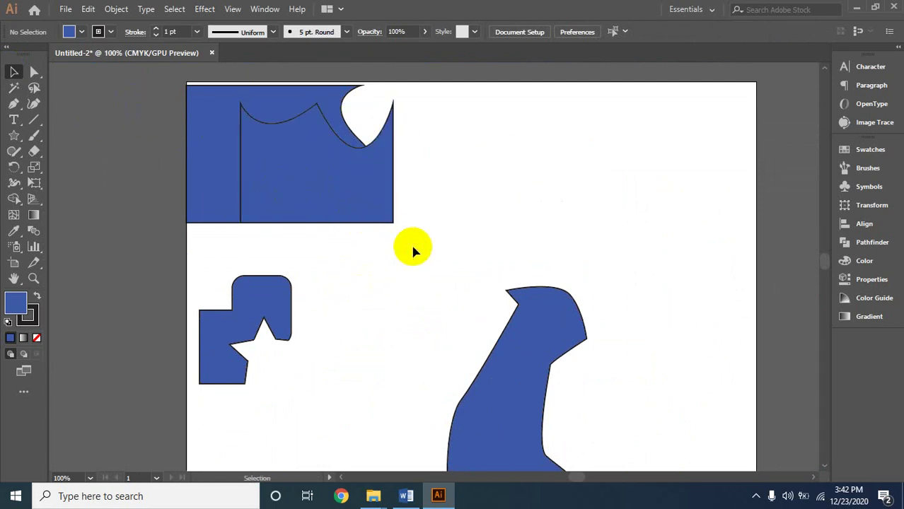
pyautogui.click(346, 210)
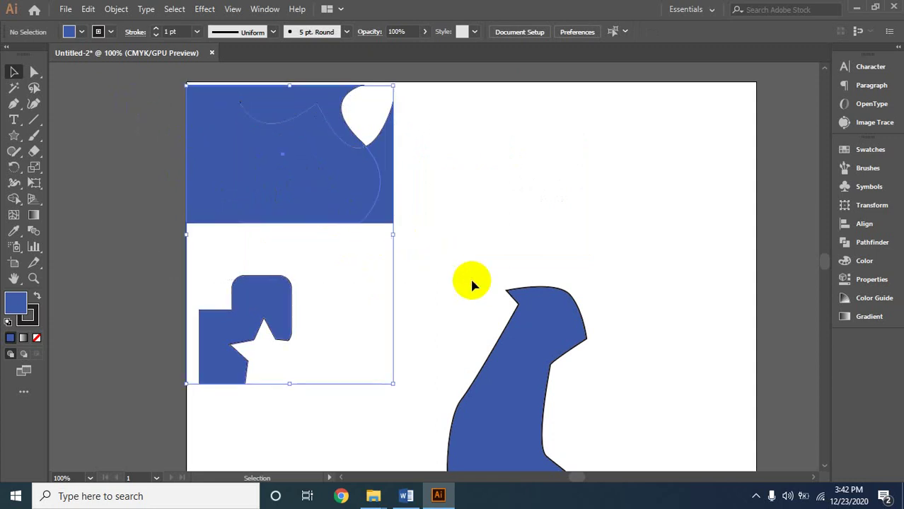
# - Subtract the crown shape's regions from the wavy-edged rectangle with the Shape Builder tool
pyautogui.click(436, 133)
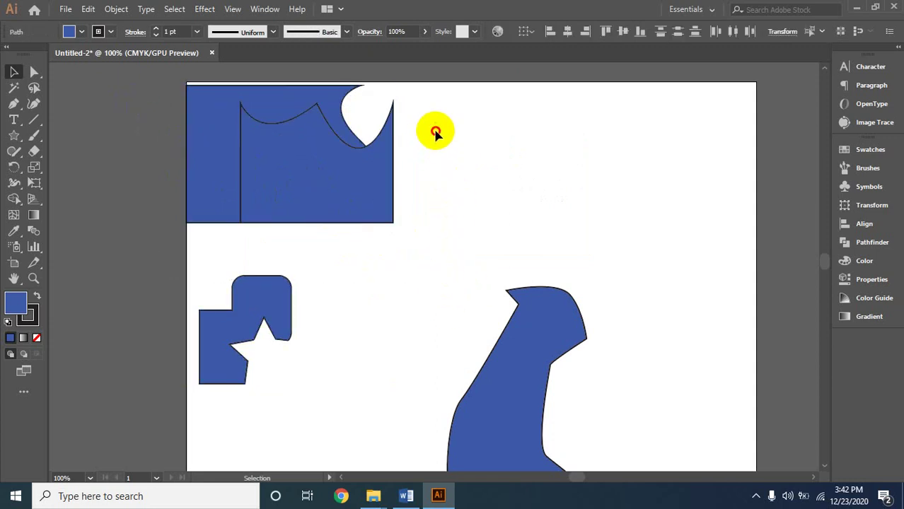
pyautogui.click(138, 207)
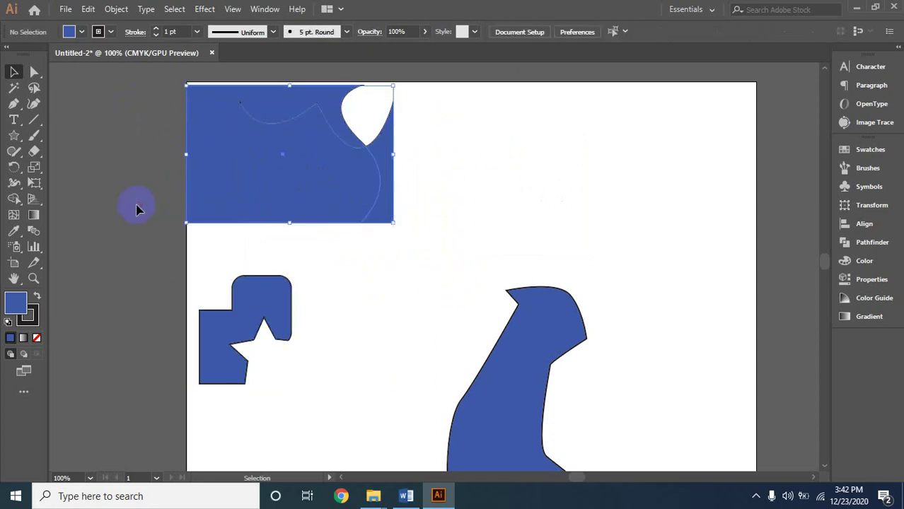
pyautogui.click(14, 201)
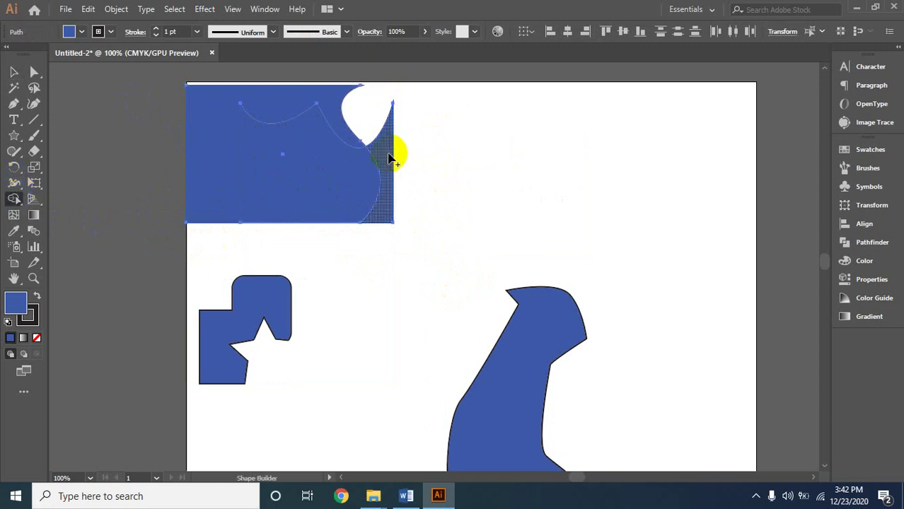
pyautogui.keyDown('alt'); pyautogui.click(391, 156); pyautogui.keyUp('alt')
pyautogui.keyDown('alt'); pyautogui.click(311, 170); pyautogui.keyUp('alt')
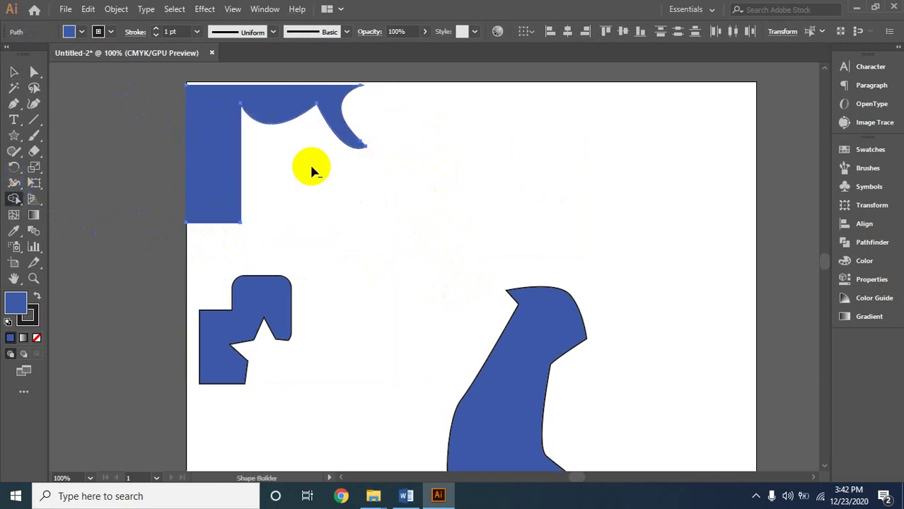
pyautogui.click(14, 71)
pyautogui.click(276, 185)
pyautogui.click(467, 200)
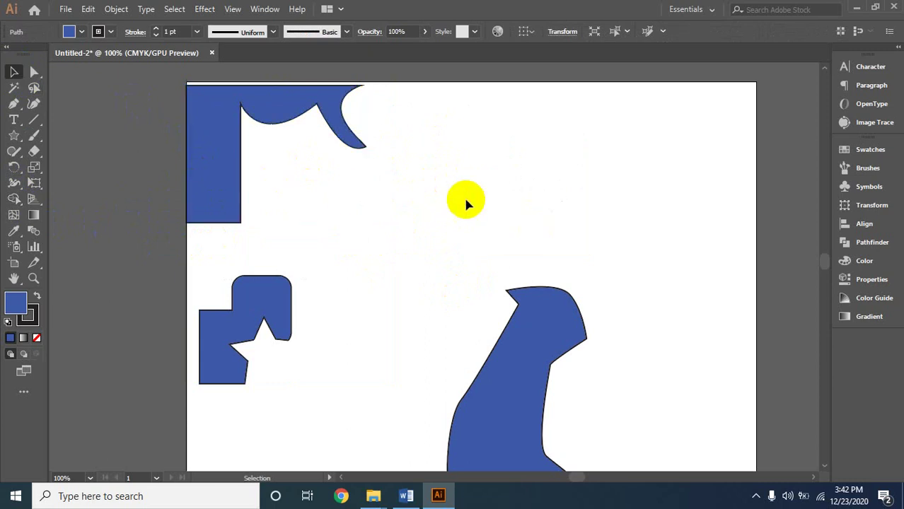
# - Move the cut rectangle away from the artboard's left edge and delete the large curved bottle-like shape
pyautogui.moveTo(237, 178); pyautogui.dragTo(403, 219)
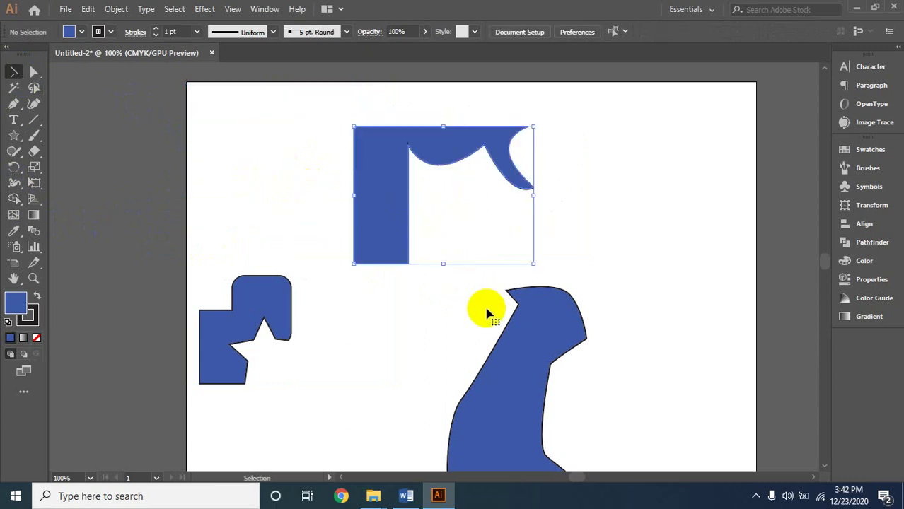
pyautogui.click(586, 227)
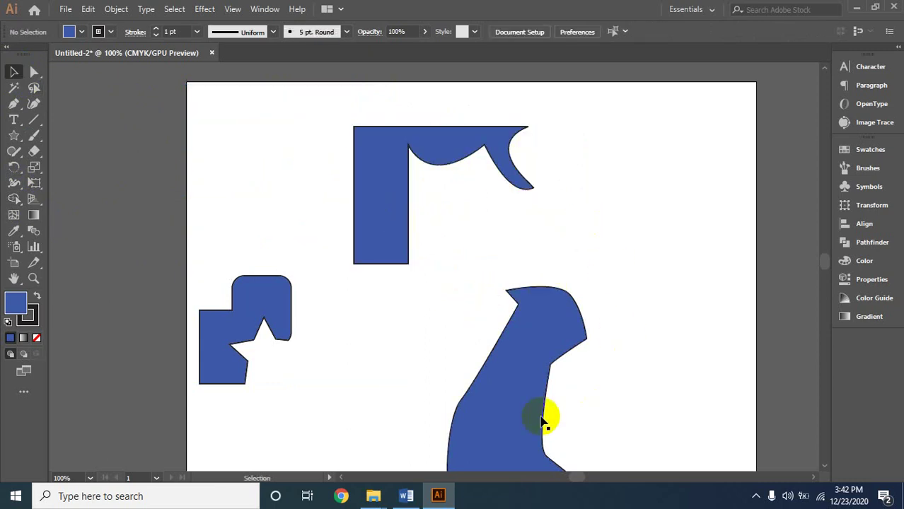
pyautogui.moveTo(545, 414); pyautogui.dragTo(625, 242)
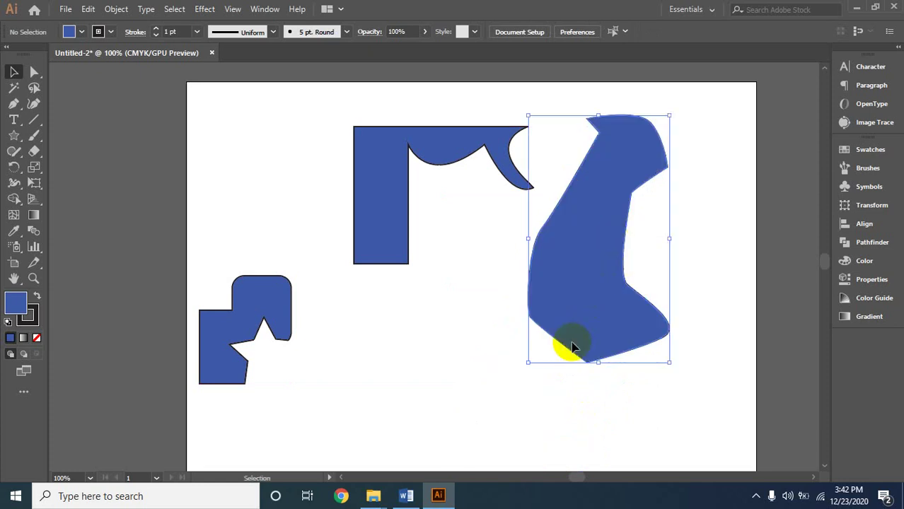
pyautogui.press('Delete')
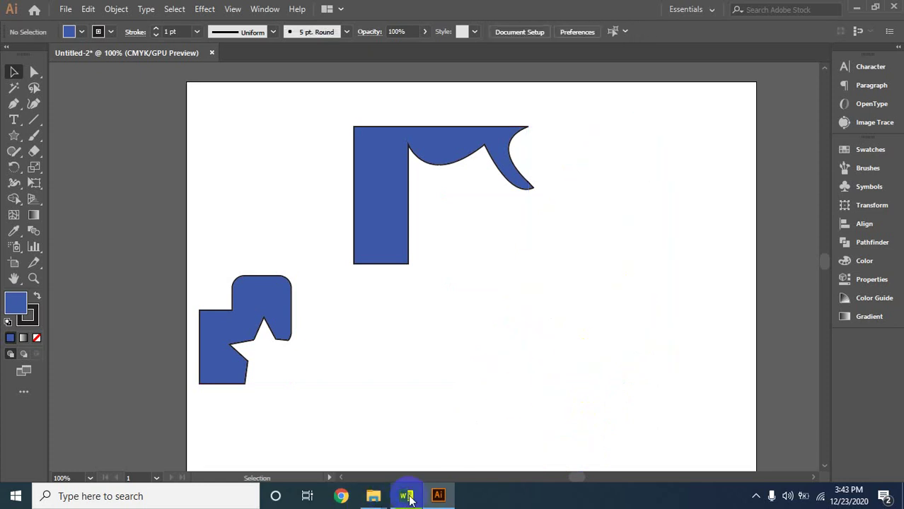
# - Check the Class #4 topic list in the Word document and delete the two remaining shapes from the Illustrator artboard
pyautogui.click(407, 496)
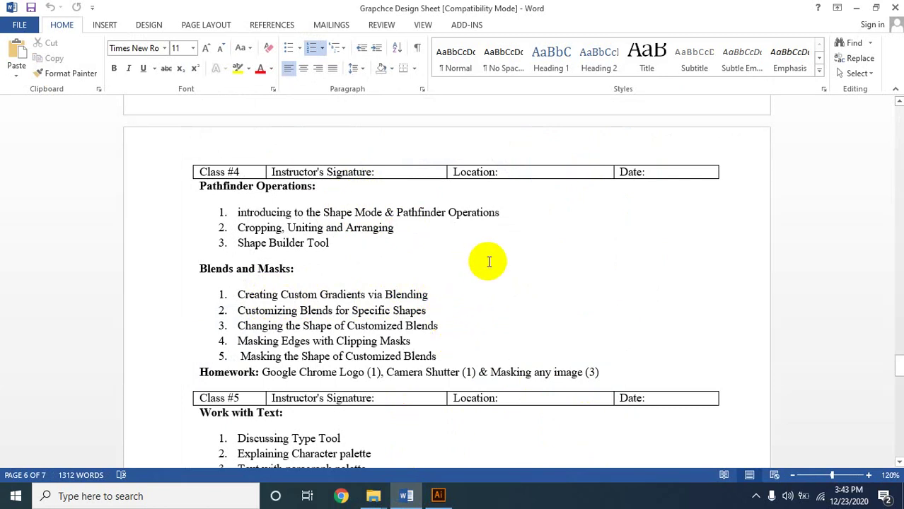
pyautogui.click(856, 7)
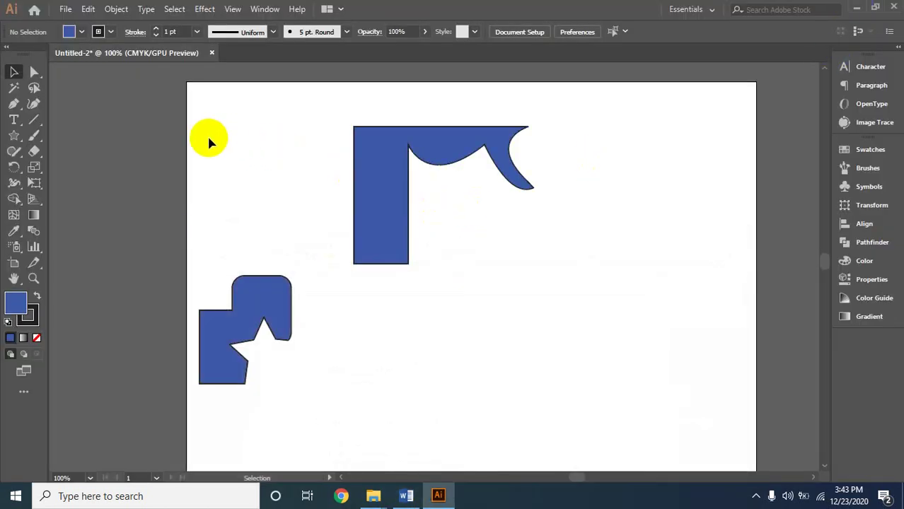
pyautogui.moveTo(232, 121); pyautogui.dragTo(497, 391)
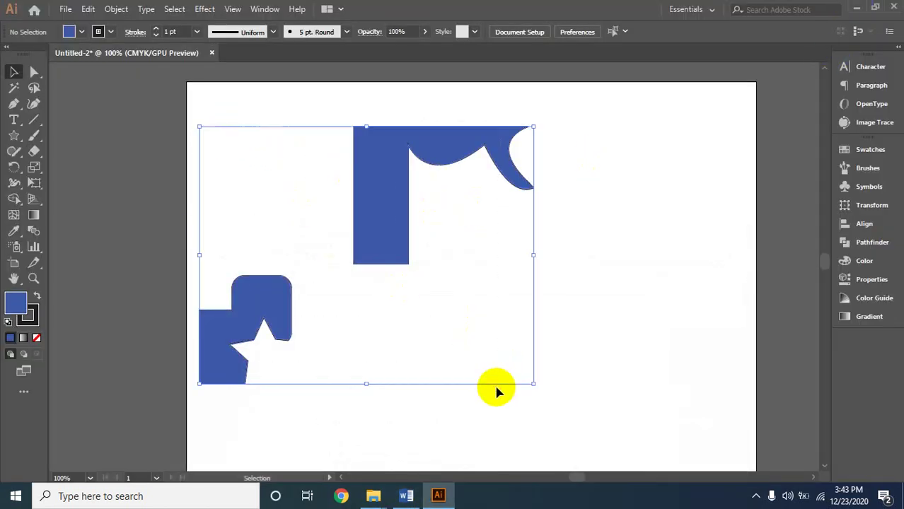
pyautogui.press('Delete')
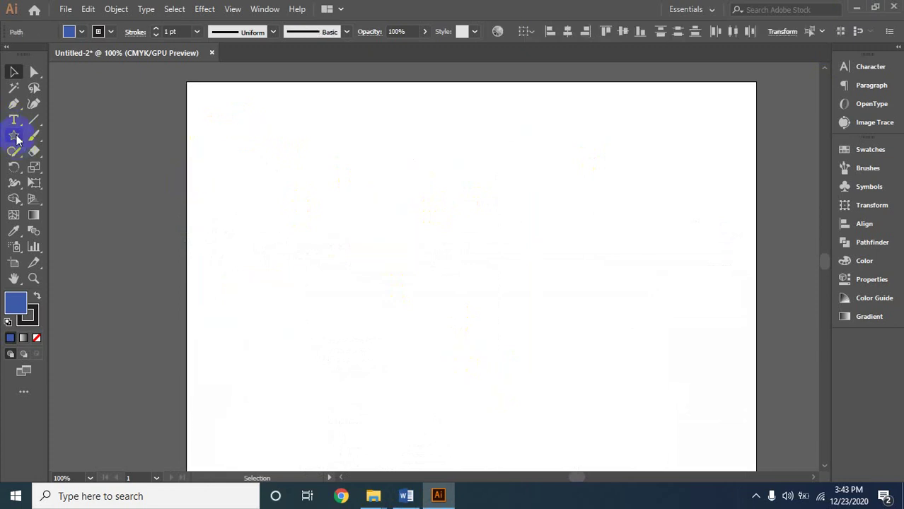
# - Draw a circle near the artboard's upper-left corner with the Ellipse tool
pyautogui.click(16, 136)
pyautogui.click(16, 136)
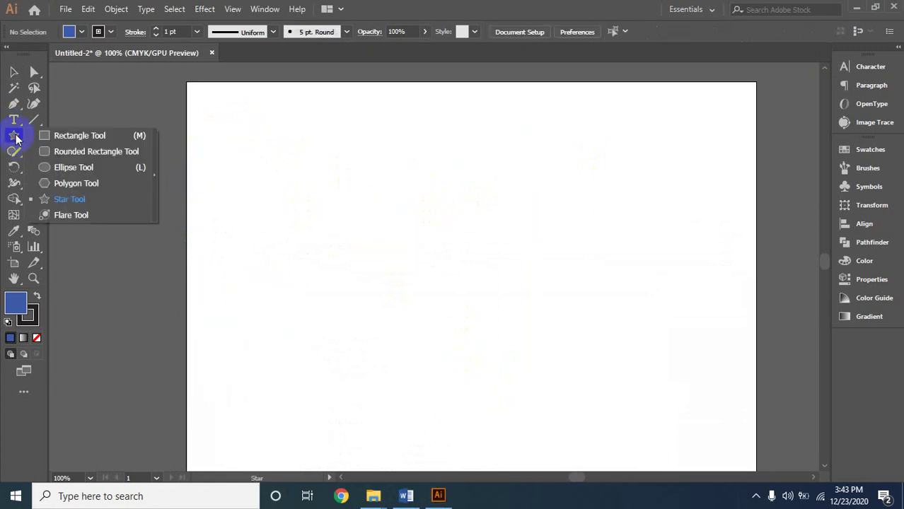
pyautogui.click(58, 168)
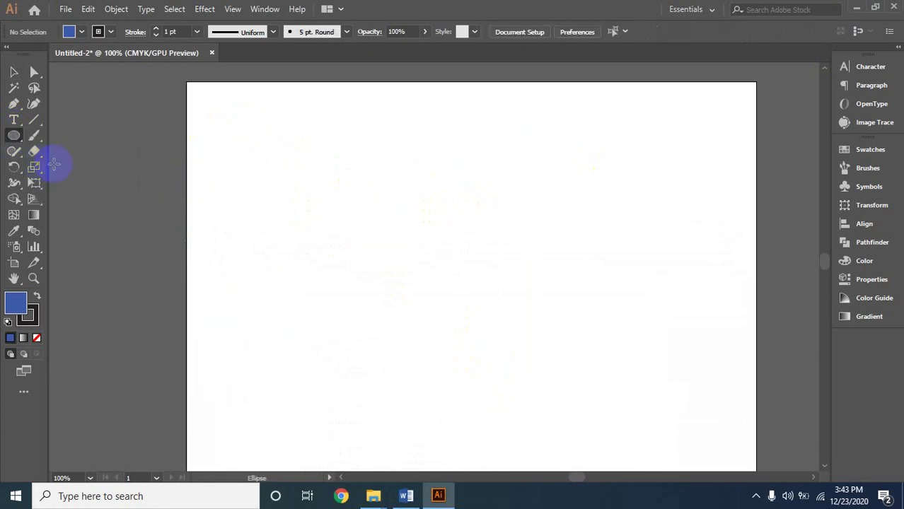
pyautogui.moveTo(245, 124); pyautogui.dragTo(286, 125)
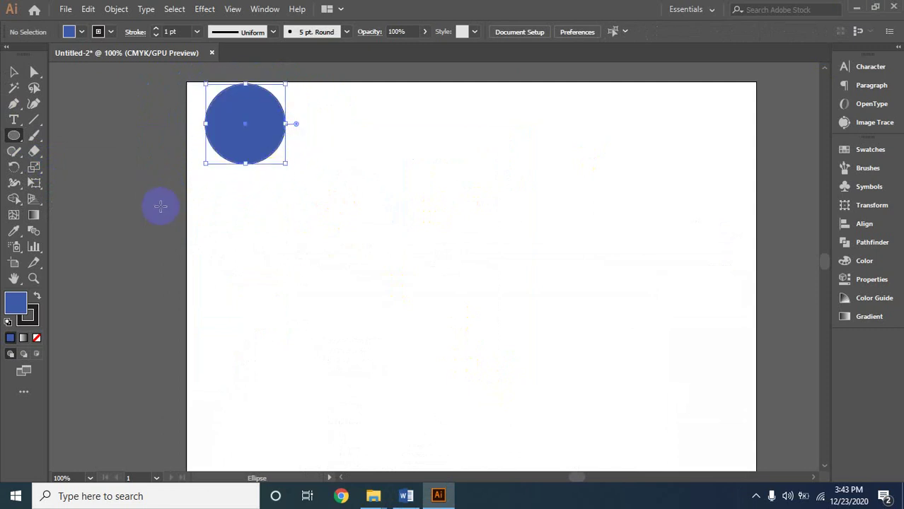
# - Draw a square slightly larger than the circle near the middle of the artboard with the Rectangle tool
pyautogui.click(12, 135)
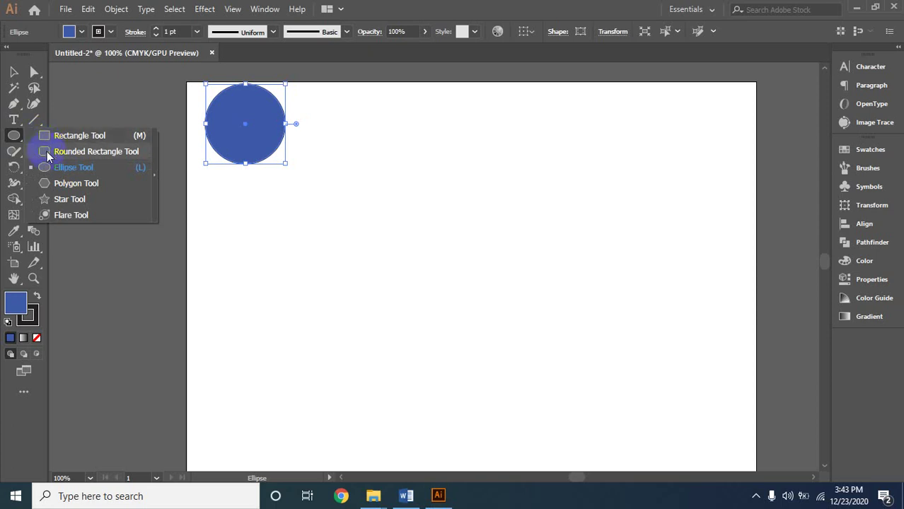
pyautogui.click(71, 136)
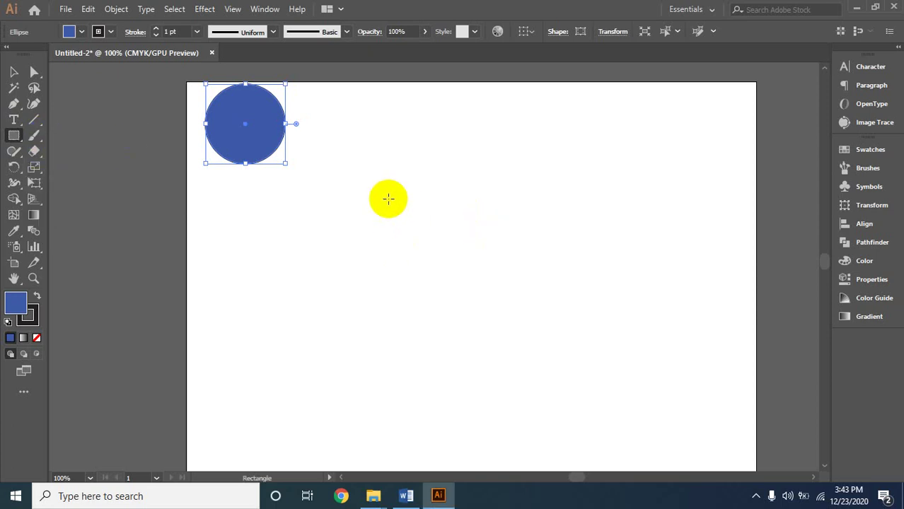
pyautogui.moveTo(378, 198); pyautogui.dragTo(481, 300)
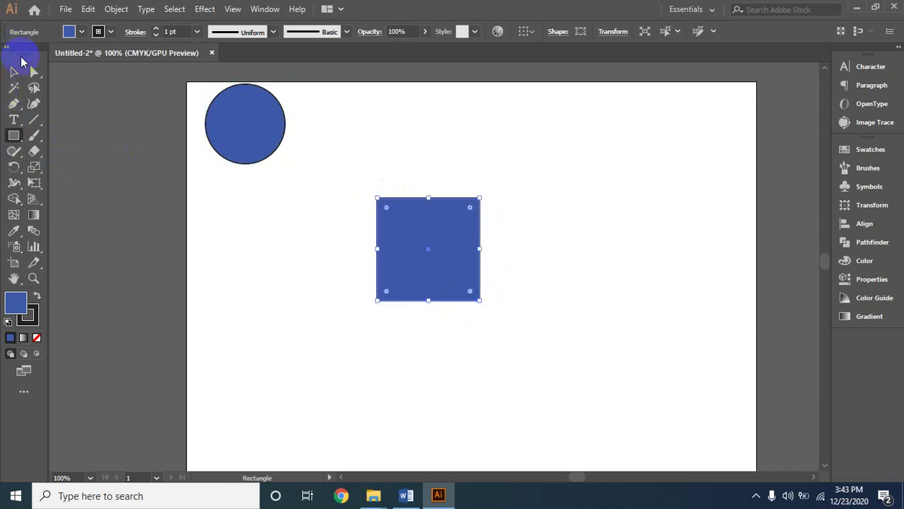
# - Set the square's fill to green, colour code 35F719
pyautogui.doubleClick(17, 303)
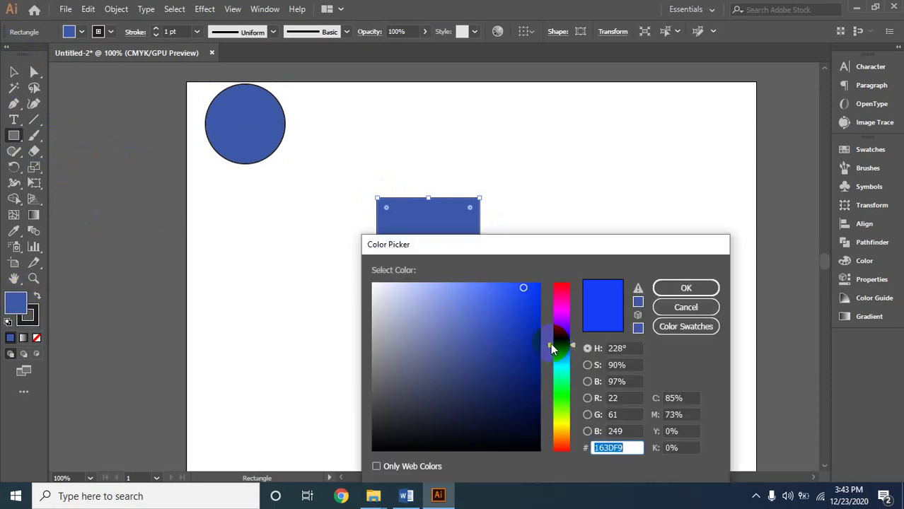
pyautogui.moveTo(553, 349); pyautogui.dragTo(556, 398)
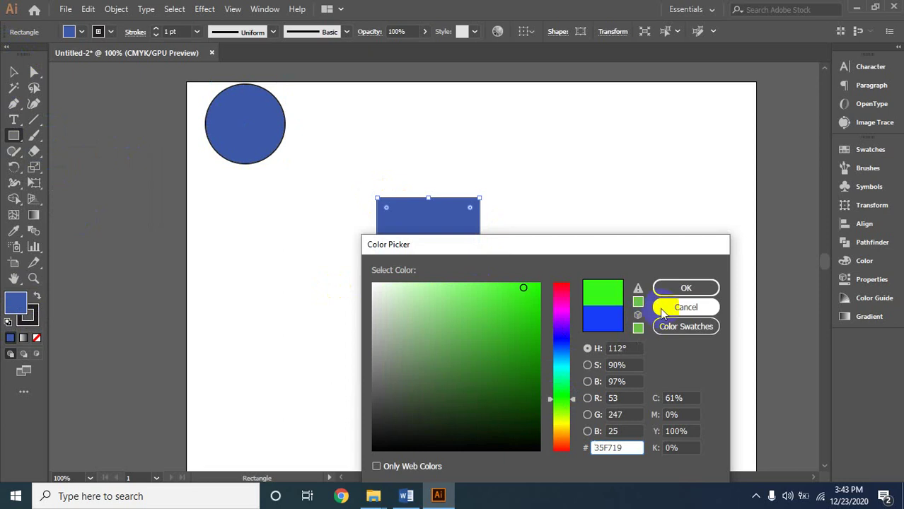
pyautogui.click(667, 288)
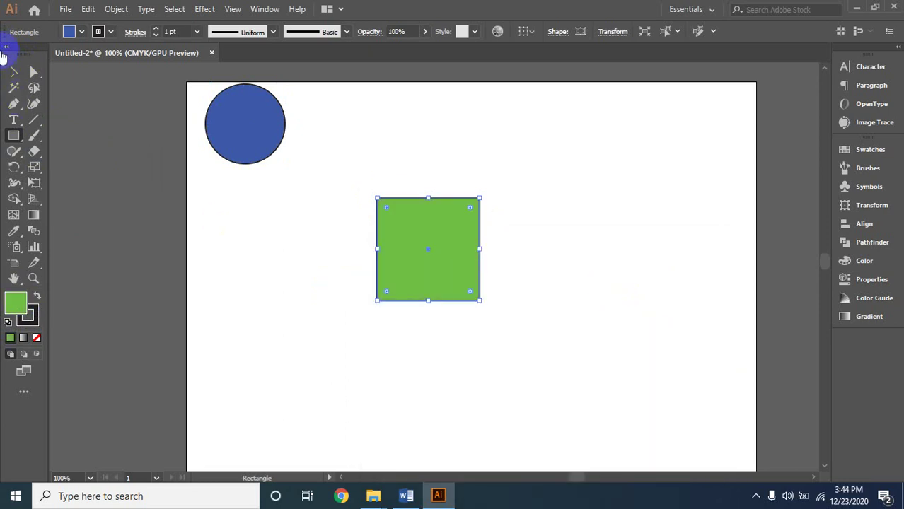
# - Remove the green square's stroke and move the square diagonally down and to the right
pyautogui.click(14, 71)
pyautogui.click(414, 258)
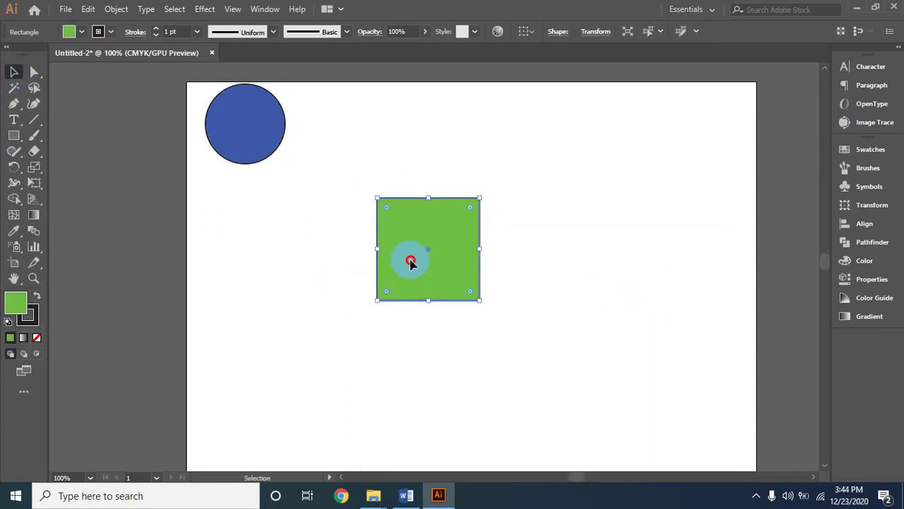
pyautogui.click(312, 213)
pyautogui.click(464, 299)
pyautogui.click(27, 320)
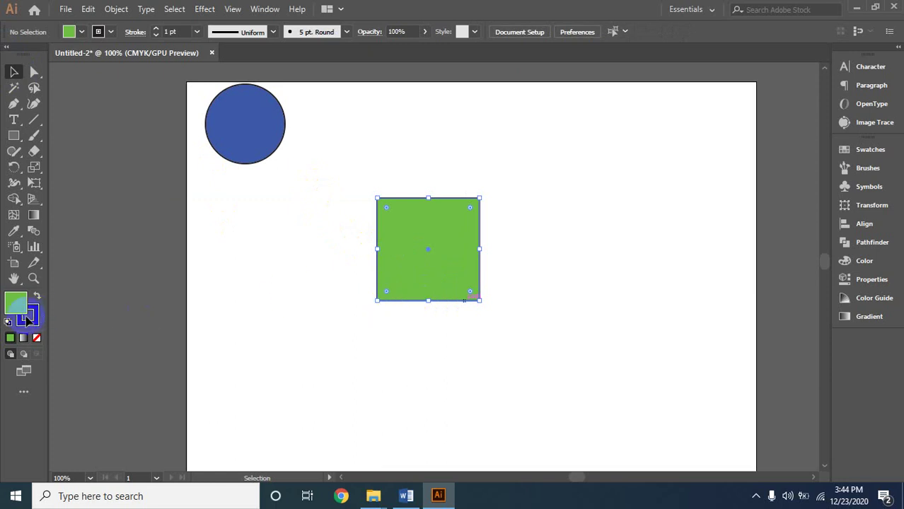
pyautogui.click(36, 337)
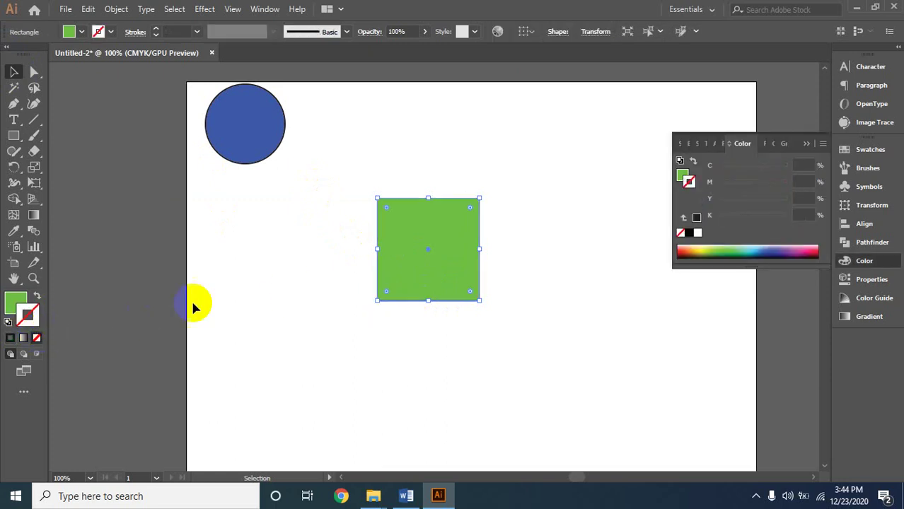
pyautogui.moveTo(408, 252); pyautogui.dragTo(458, 334)
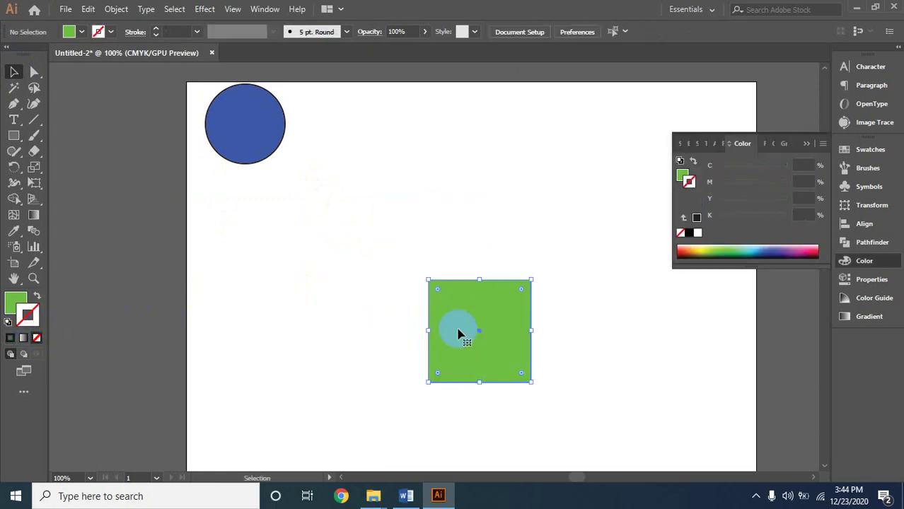
# - Move the blue circle diagonally toward the green square and remove its stroke
pyautogui.moveTo(250, 125)
pyautogui.mouseDown()
pyautogui.moveTo(337, 226)
pyautogui.moveTo(365, 184)
pyautogui.moveTo(352, 192)
pyautogui.mouseUp()
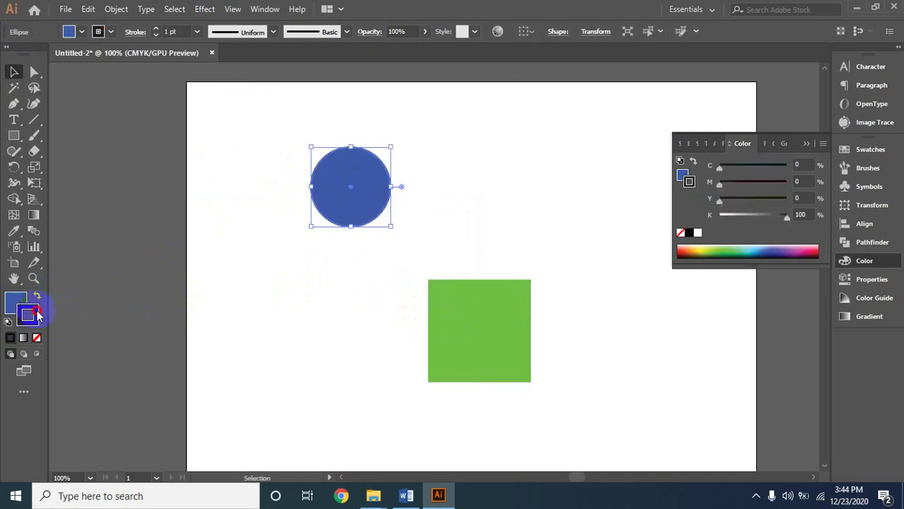
pyautogui.click(37, 338)
pyautogui.click(418, 219)
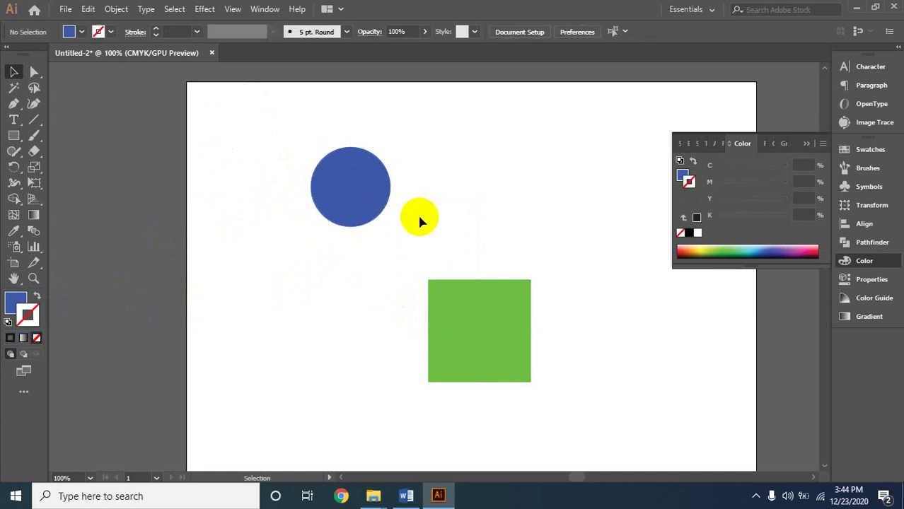
# - Select the circle and the square together and try to blend them with the Blend tool
pyautogui.moveTo(301, 136); pyautogui.dragTo(512, 365)
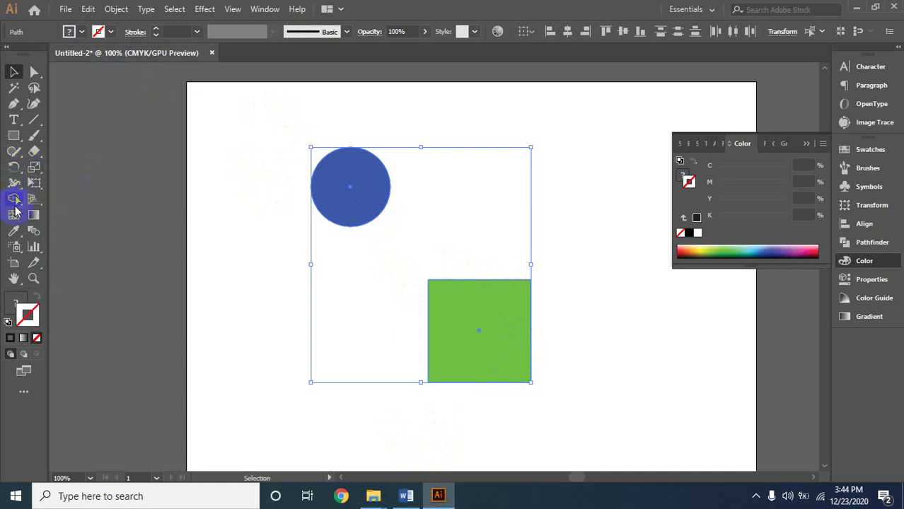
pyautogui.click(37, 238)
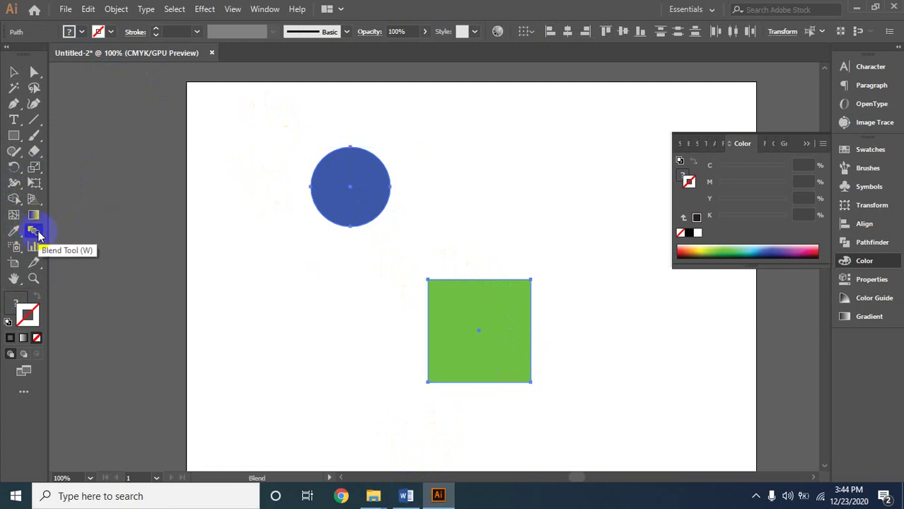
pyautogui.scroll(2, 410, 247)
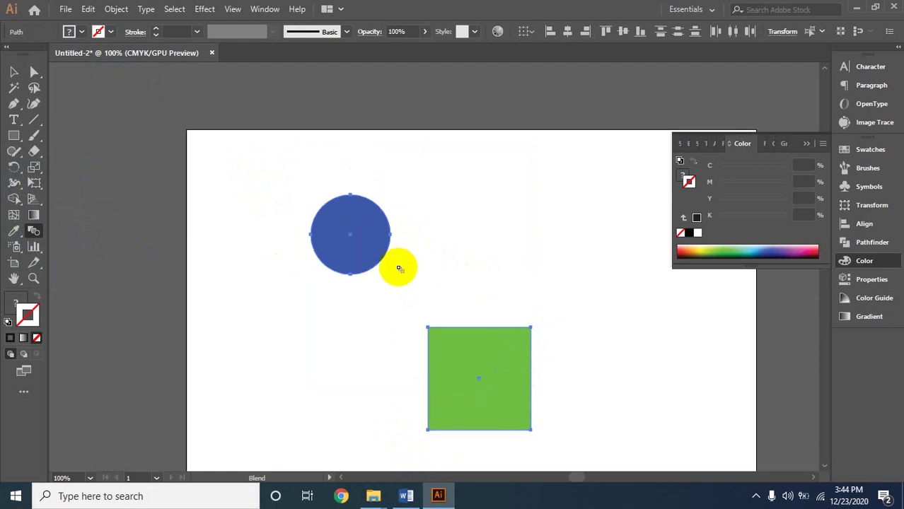
pyautogui.click(443, 349)
pyautogui.click(375, 261)
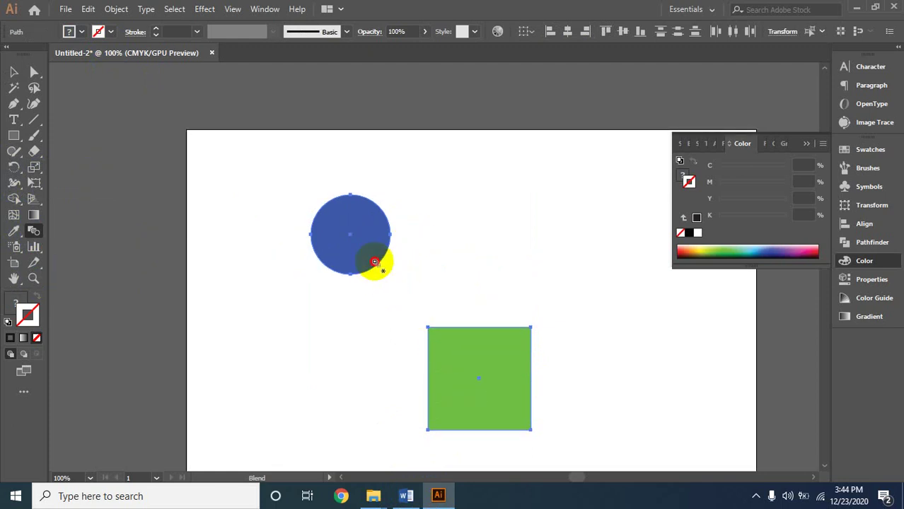
pyautogui.click(363, 242)
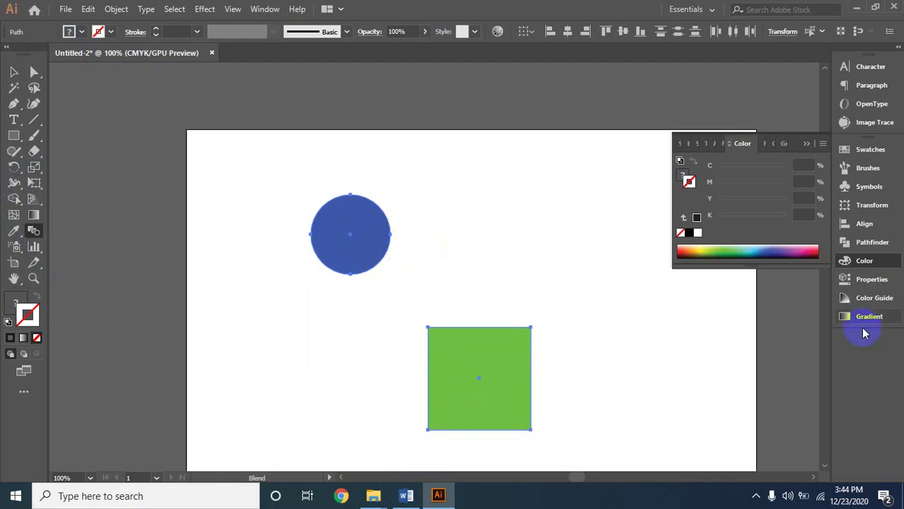
pyautogui.click(27, 228)
pyautogui.click(484, 400)
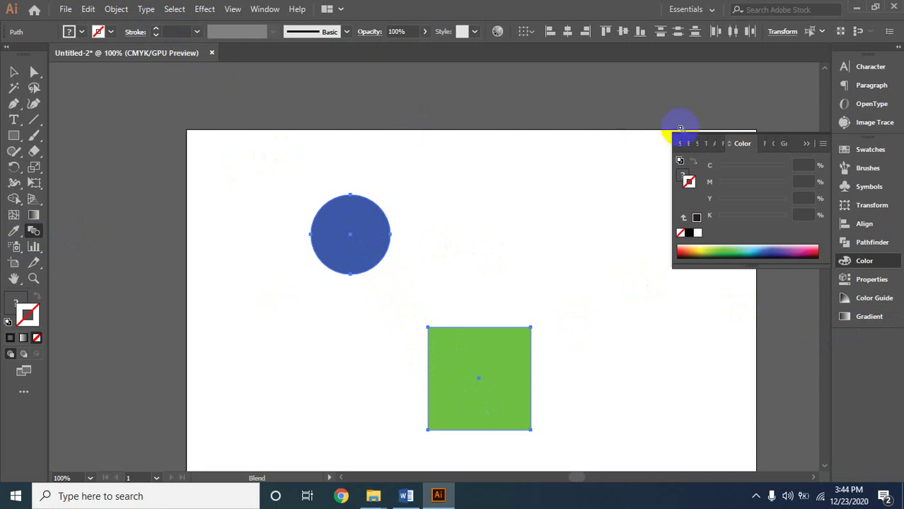
# - Make a blend from the selected blue circle and green square, and deselect it
pyautogui.click(117, 9)
pyautogui.moveTo(208, 373)
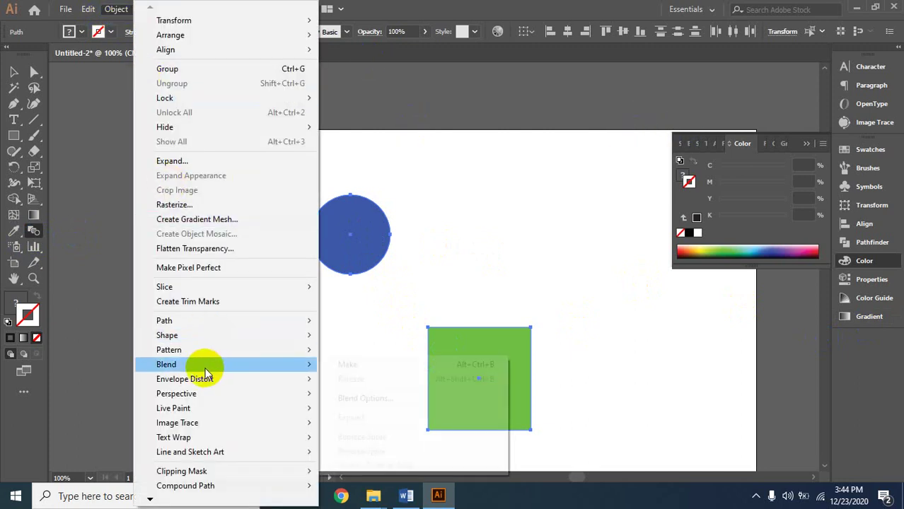
pyautogui.click(369, 365)
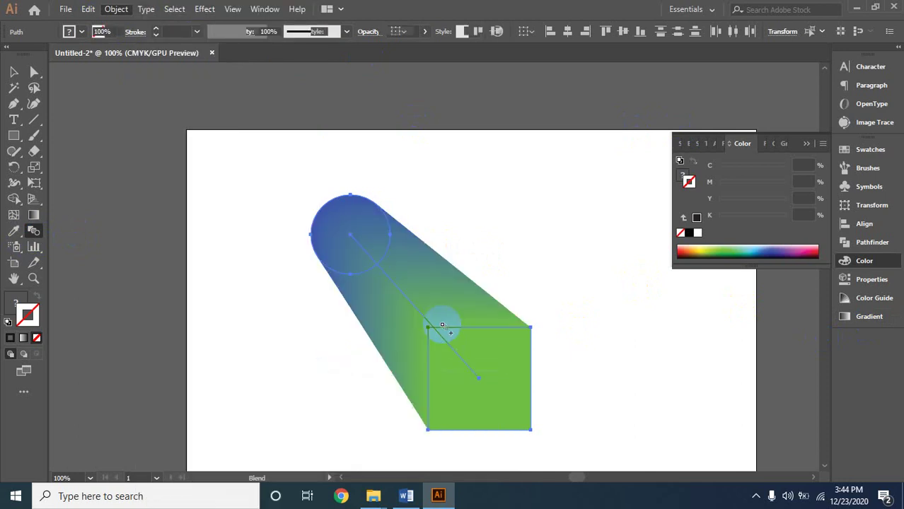
pyautogui.click(12, 73)
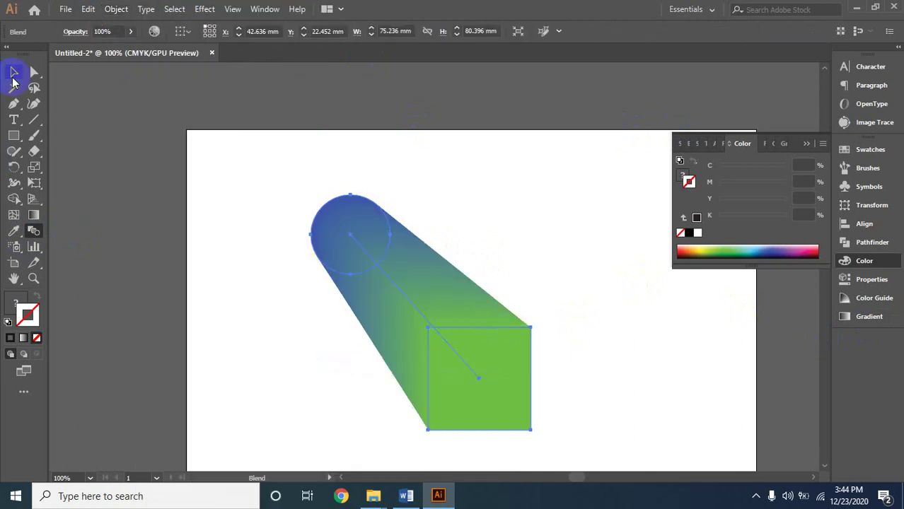
pyautogui.click(311, 177)
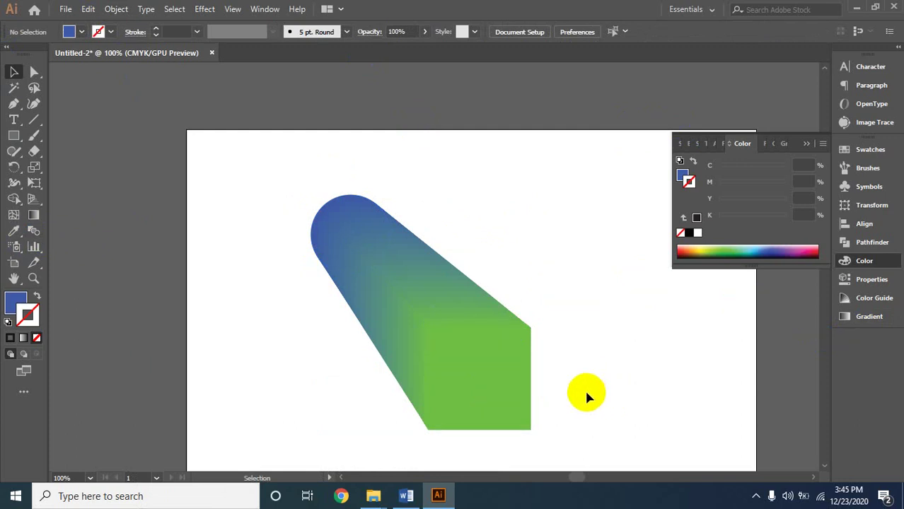
# - Examine the colour transition and blend spine between the circle and the square up close
pyautogui.keyDown('ctrl'); pyautogui.click(428, 317); pyautogui.keyUp('ctrl')
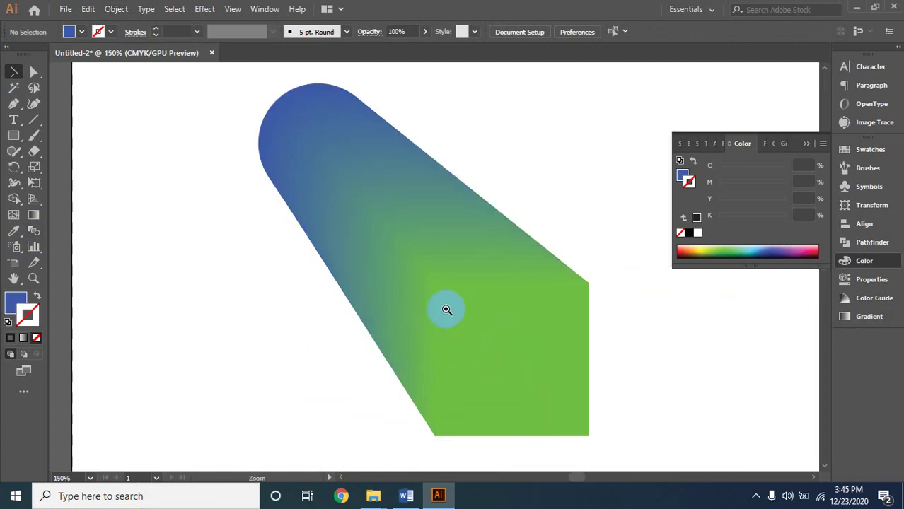
pyautogui.keyDown('ctrl'); pyautogui.click(447, 235); pyautogui.keyUp('ctrl')
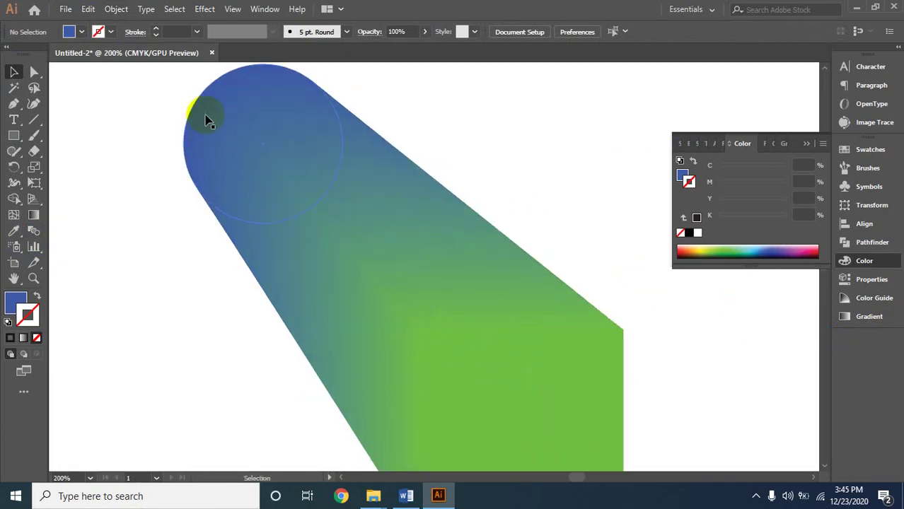
pyautogui.click(270, 153)
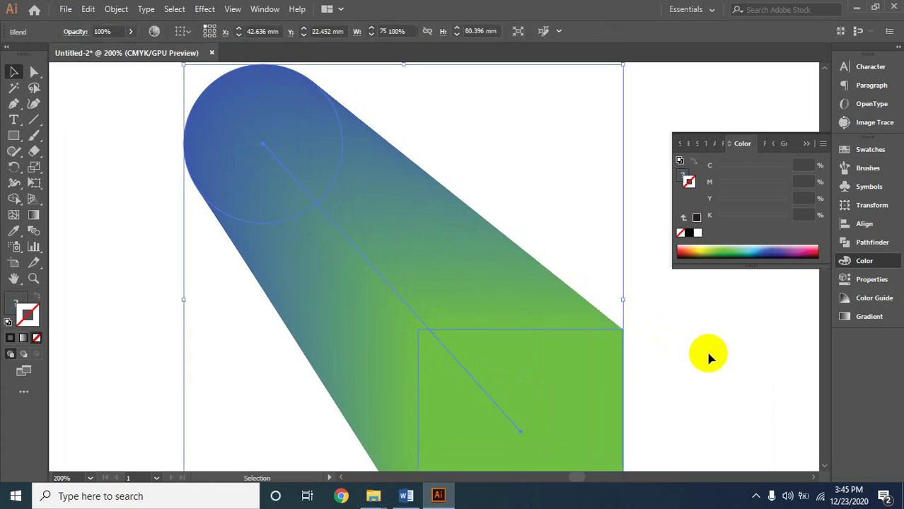
pyautogui.hotkey('ctrl', 'h')
pyautogui.moveTo(551, 233); pyautogui.dragTo(401, 388)
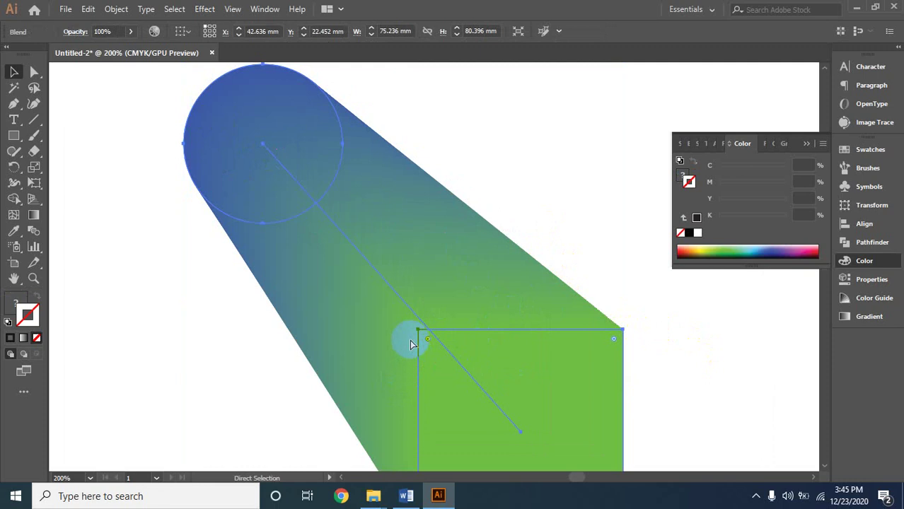
pyautogui.hotkey('ctrl', 'alt', 'space')
pyautogui.click(410, 288)
pyautogui.click(444, 337)
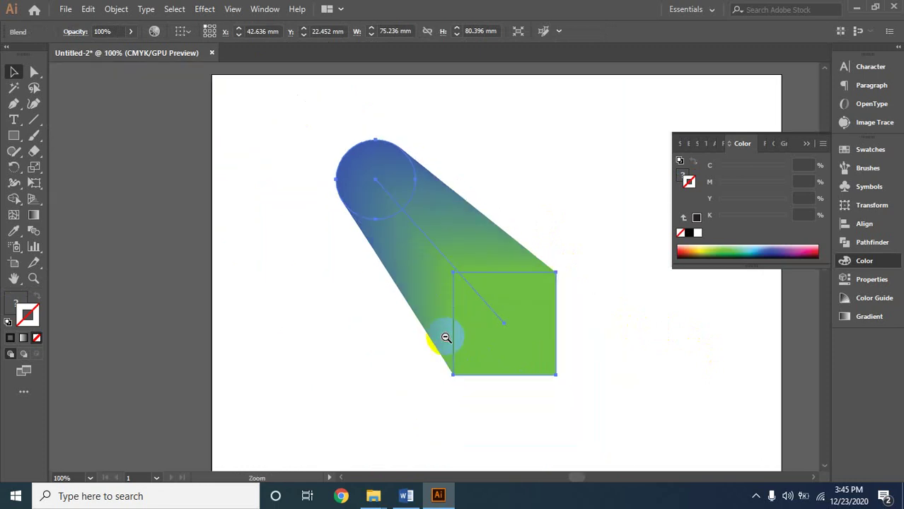
pyautogui.click(446, 337)
pyautogui.click(573, 339)
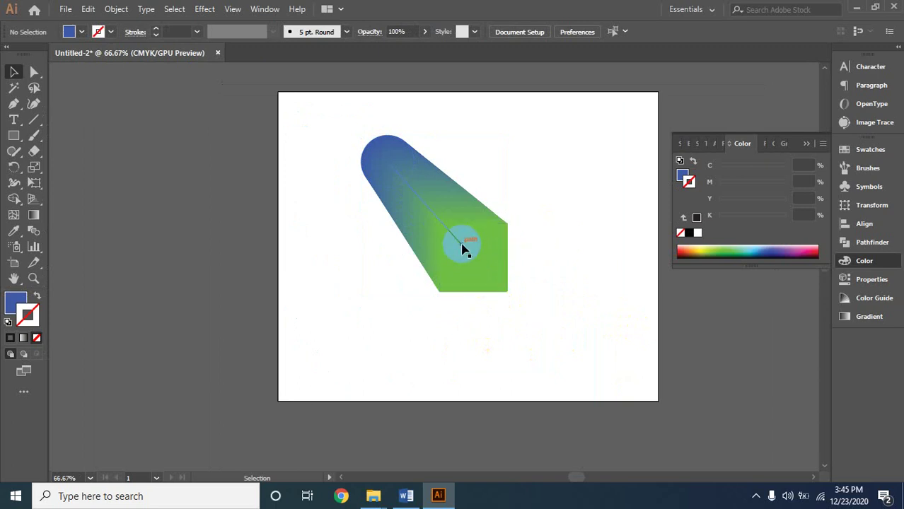
# - Delete the blended shape from the artboard and check the Blends and Masks topics for Class #4 in the Word document
pyautogui.moveTo(311, 134); pyautogui.dragTo(516, 306)
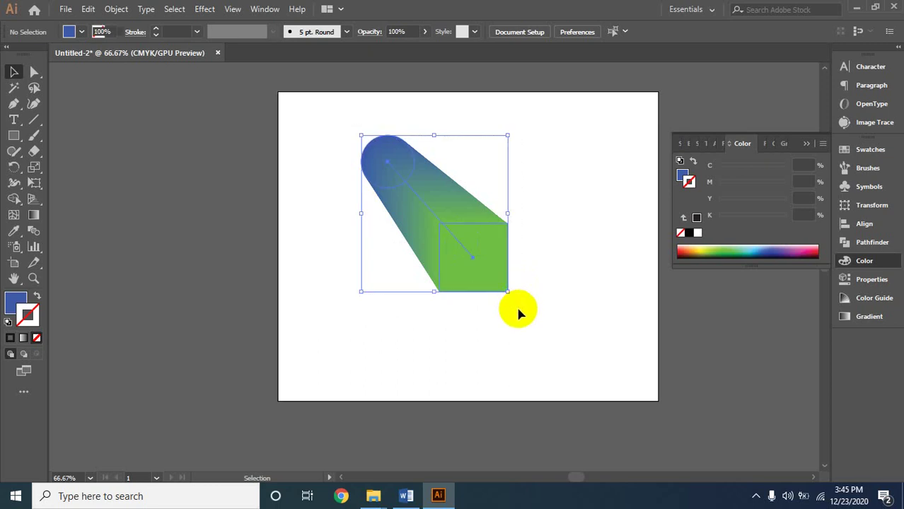
pyautogui.press('Delete')
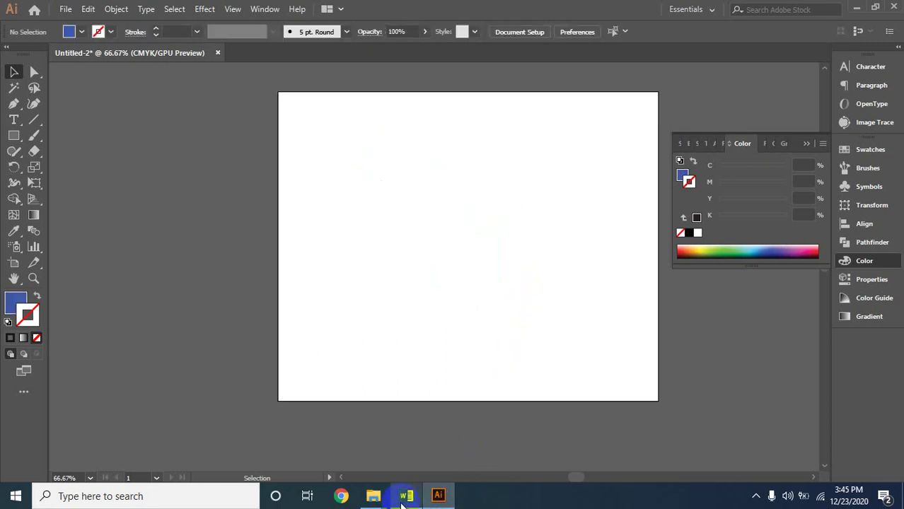
pyautogui.click(407, 496)
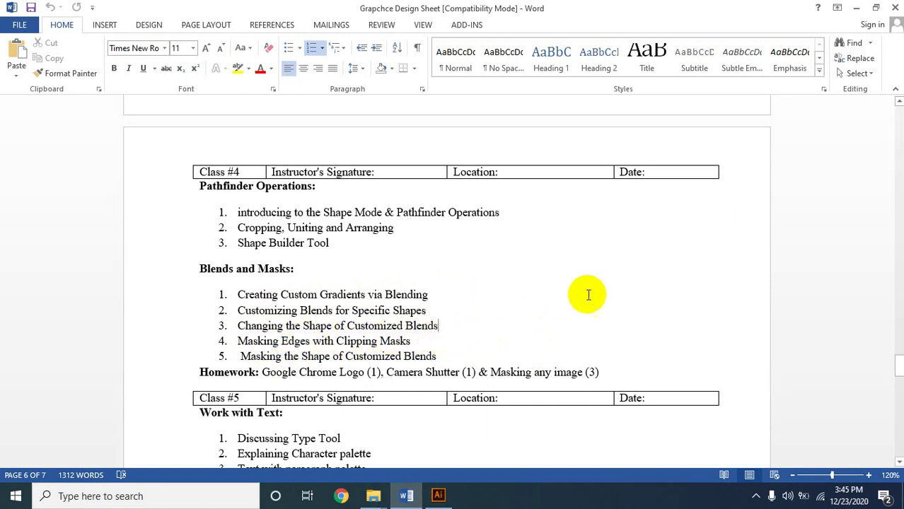
pyautogui.click(856, 8)
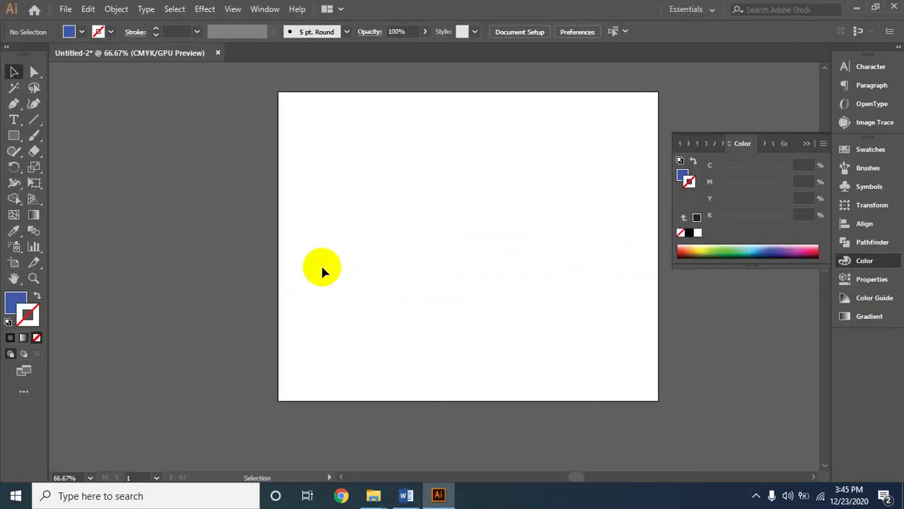
# - Draw an open, wavy vertical path with the Pen tool down the left part of the artboard, with a hooked lower end
pyautogui.keyDown('ctrl'); pyautogui.click(448, 224); pyautogui.keyUp('ctrl')
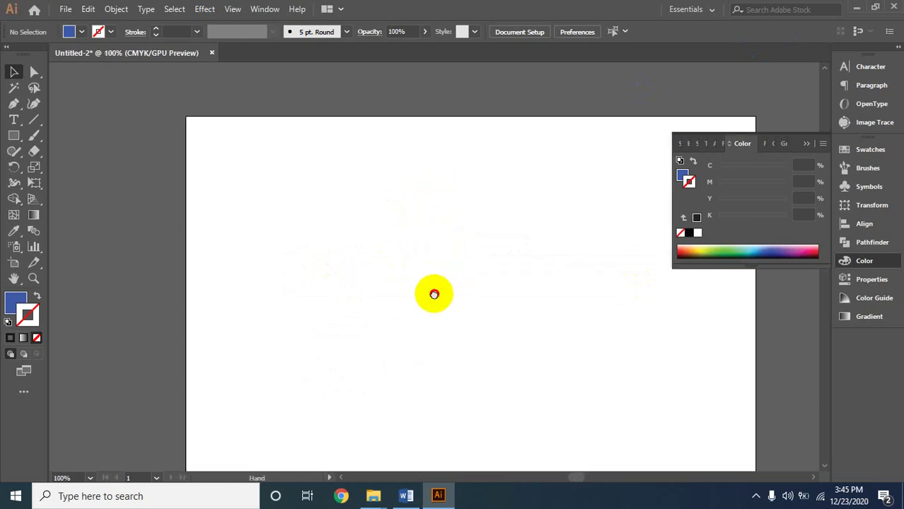
pyautogui.moveTo(433, 296); pyautogui.dragTo(407, 239)
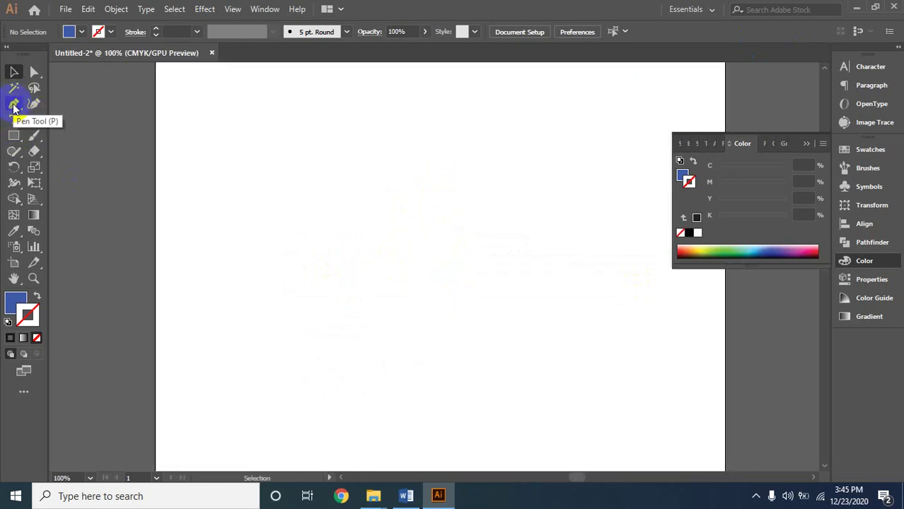
pyautogui.click(14, 105)
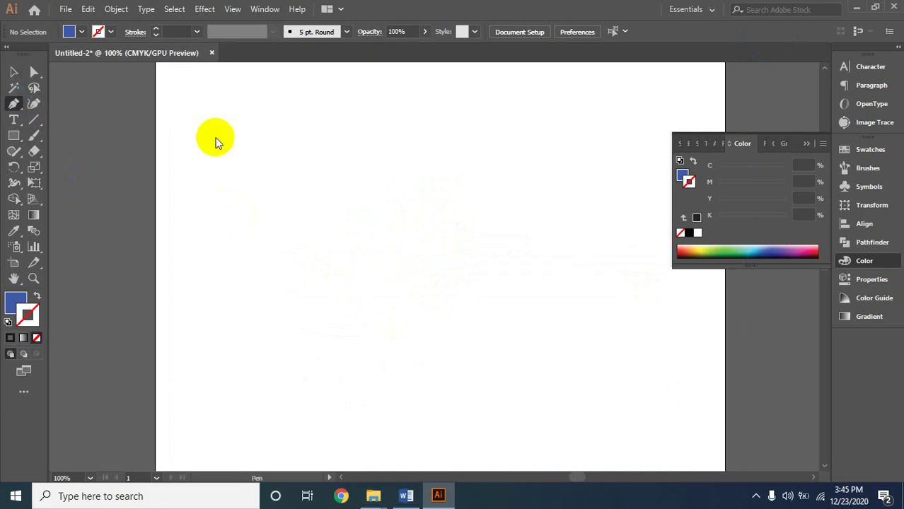
pyautogui.click(203, 100)
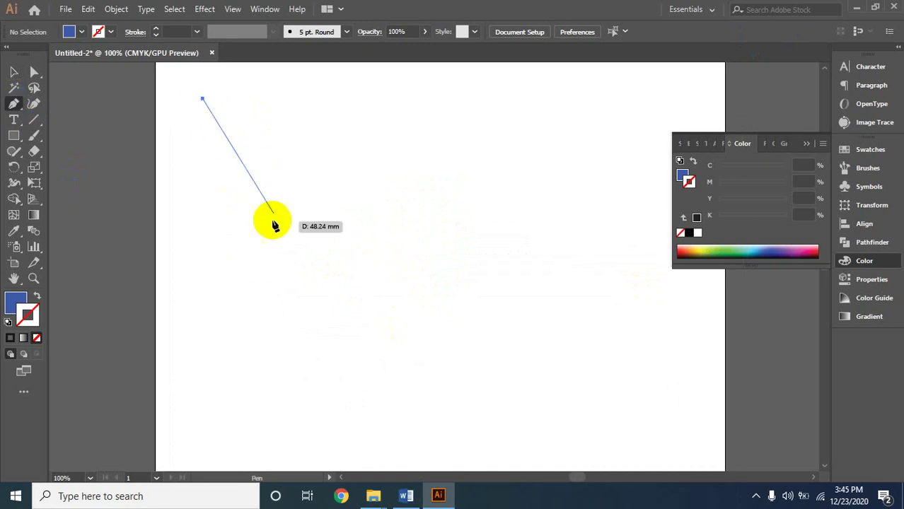
pyautogui.moveTo(268, 230); pyautogui.dragTo(249, 354)
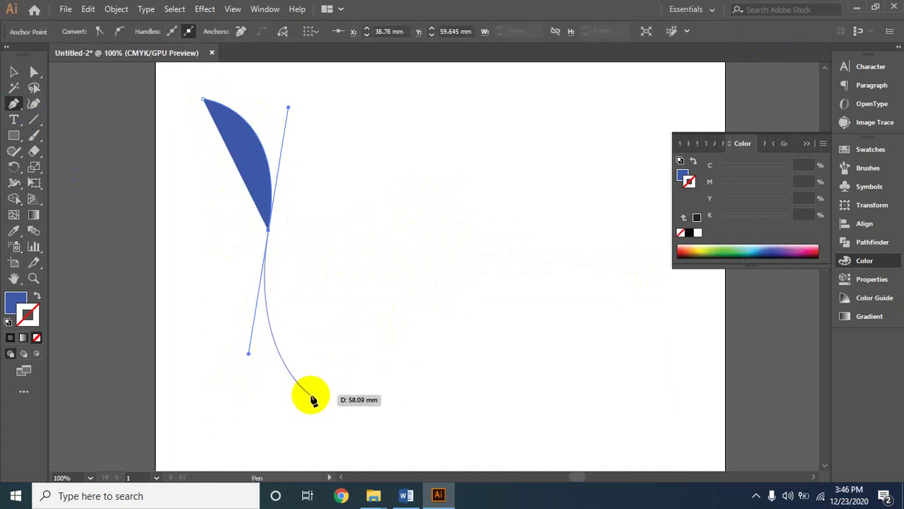
pyautogui.moveTo(314, 399); pyautogui.dragTo(16, 76)
pyautogui.click(16, 75)
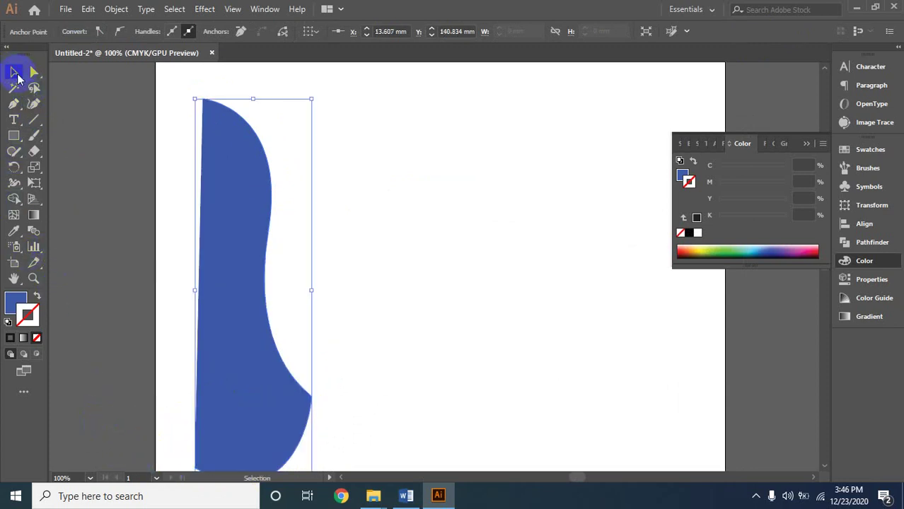
# - Swap the wavy path's fill and stroke so it has a blue outline and no fill, and deselect it
pyautogui.click(25, 308)
pyautogui.click(36, 298)
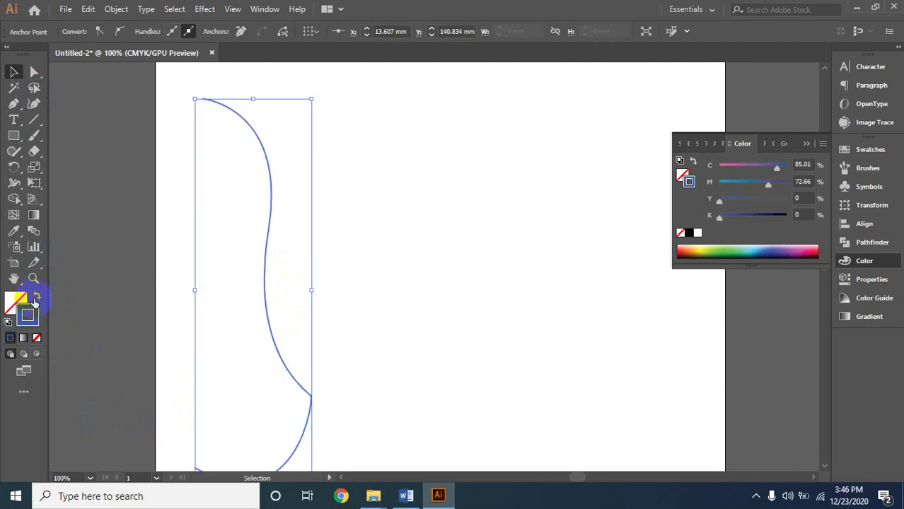
pyautogui.click(433, 286)
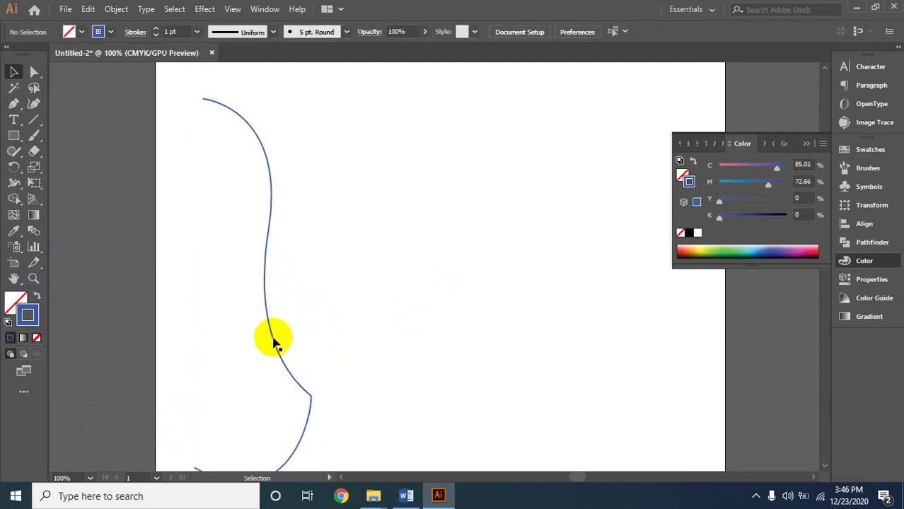
# - Duplicate the blue wavy path and place the copy to the right of the original
pyautogui.moveTo(274, 339); pyautogui.dragTo(448, 348)
pyautogui.click(666, 349)
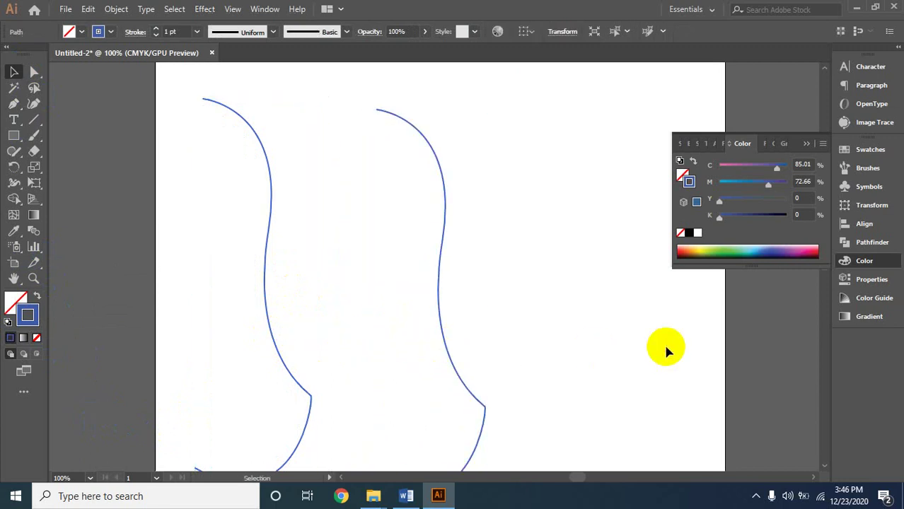
pyautogui.keyDown('ctrl'); pyautogui.keyDown('alt'); pyautogui.click(402, 338); pyautogui.keyUp('alt'); pyautogui.keyUp('ctrl')
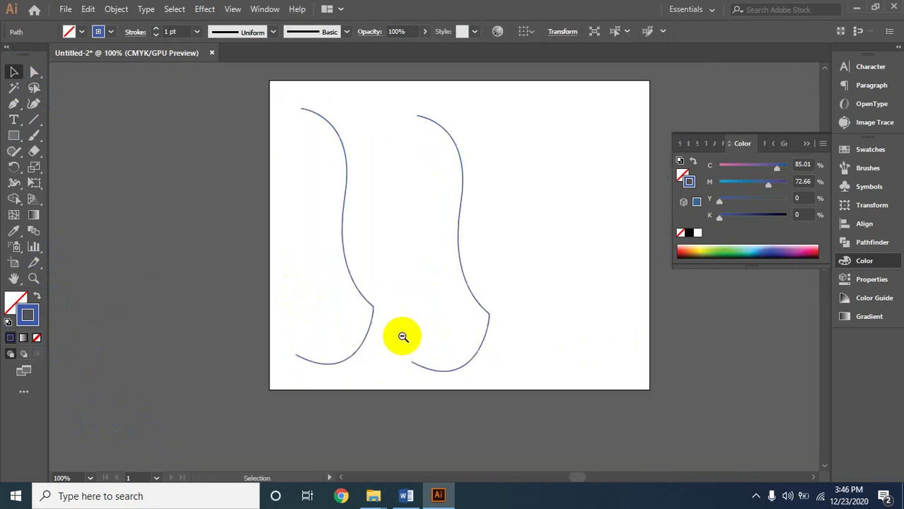
# - Reflect the copied path across the vertical axis and move it farther right, away from the original
pyautogui.click(460, 243)
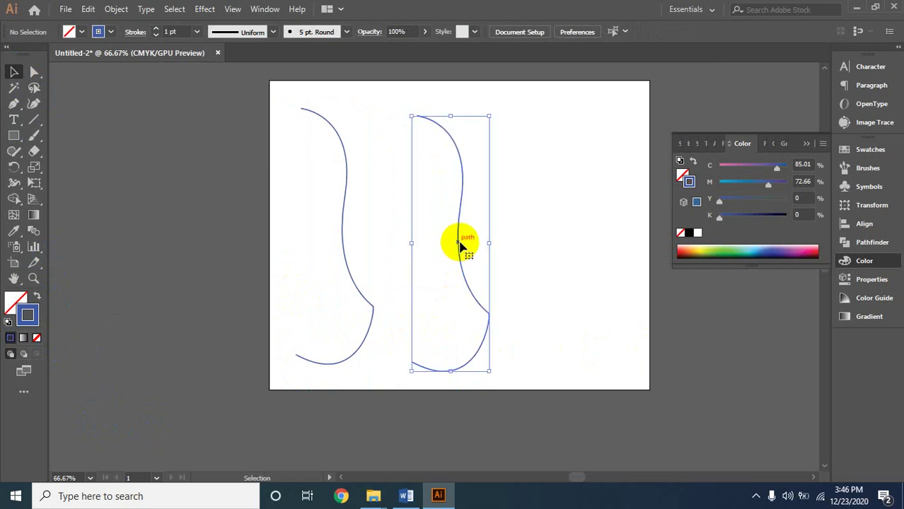
pyautogui.rightClick(460, 244)
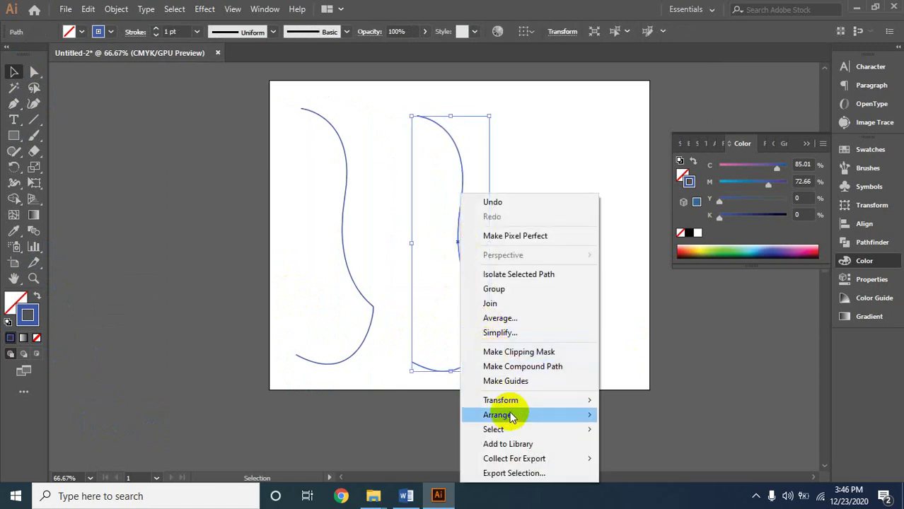
pyautogui.moveTo(512, 416)
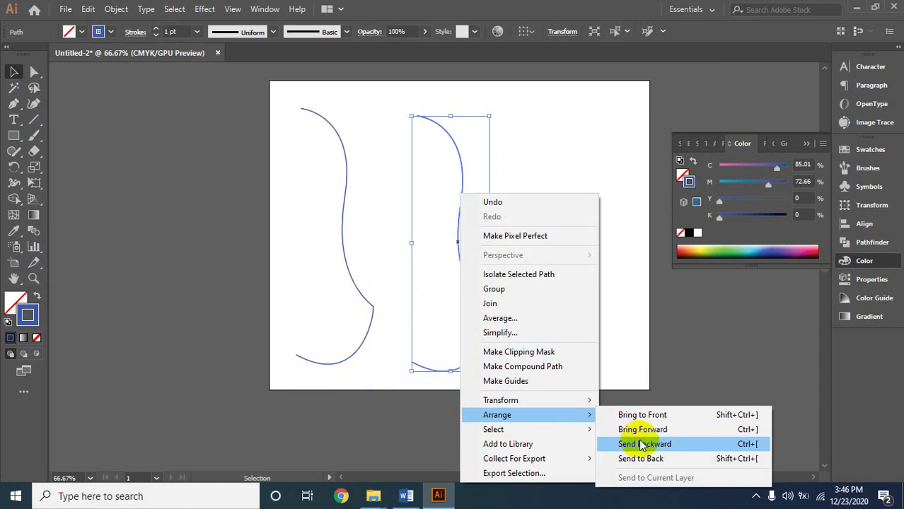
pyautogui.moveTo(495, 400)
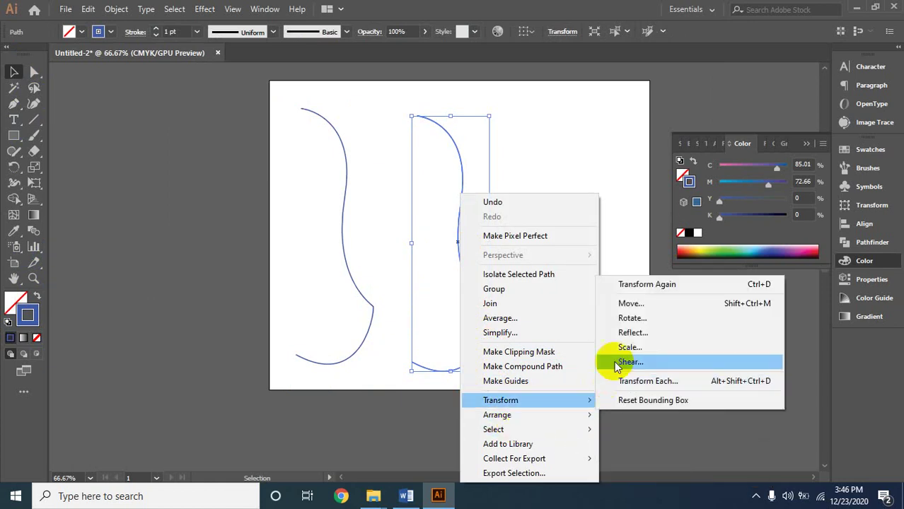
pyautogui.click(632, 333)
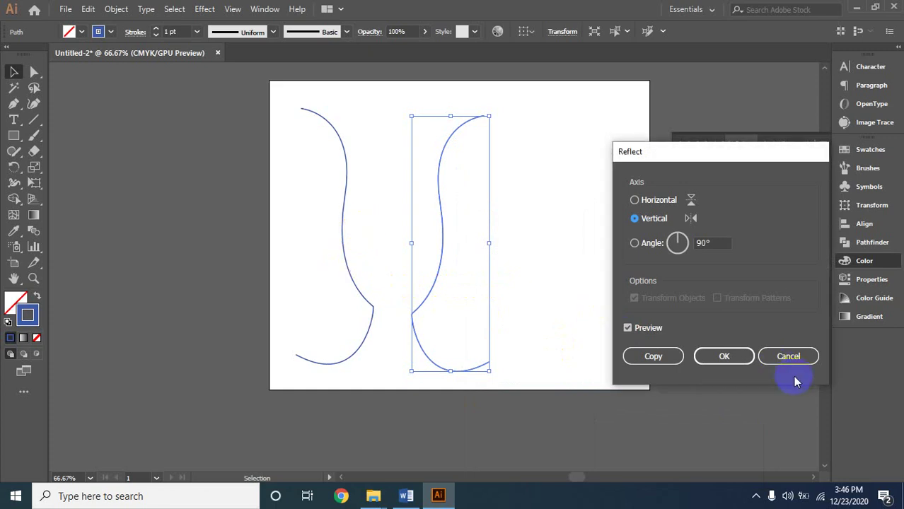
pyautogui.click(724, 356)
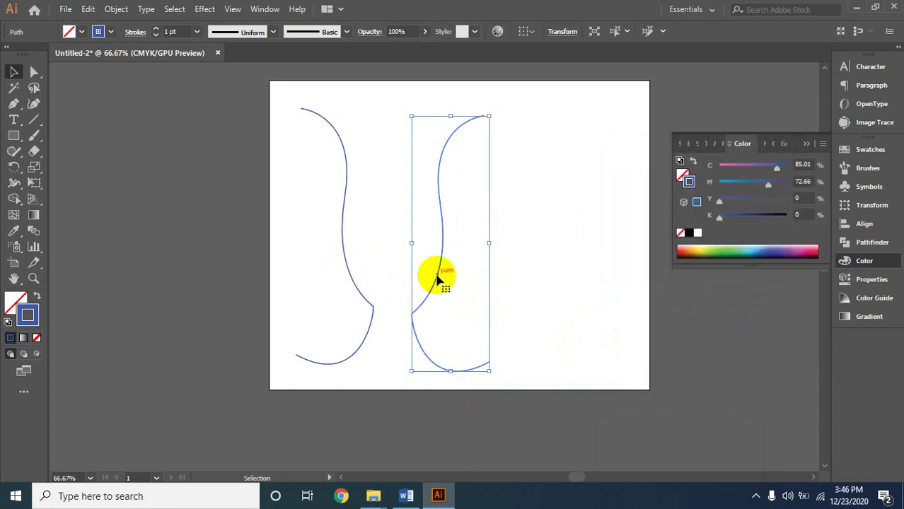
pyautogui.moveTo(438, 278); pyautogui.dragTo(498, 279)
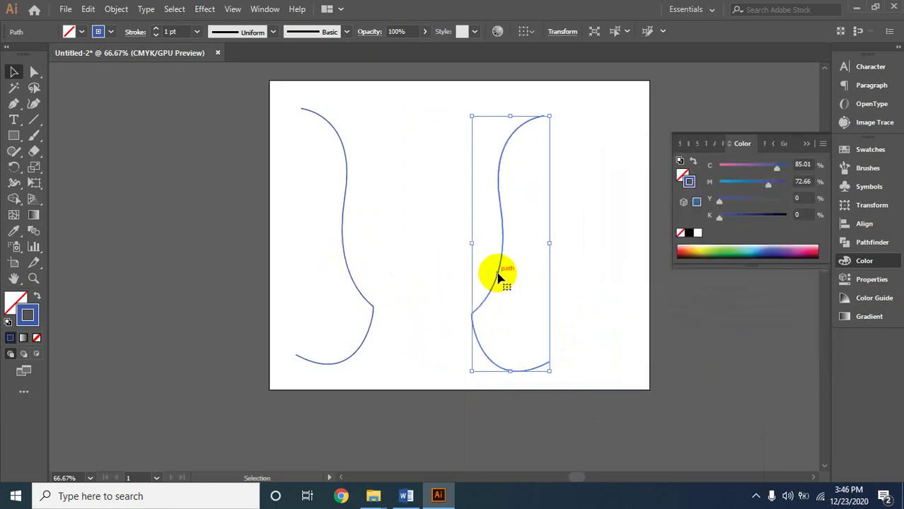
# - Set the mirrored path's stroke to magenta, colour code FC03D8, and deselect the path
pyautogui.click(14, 305)
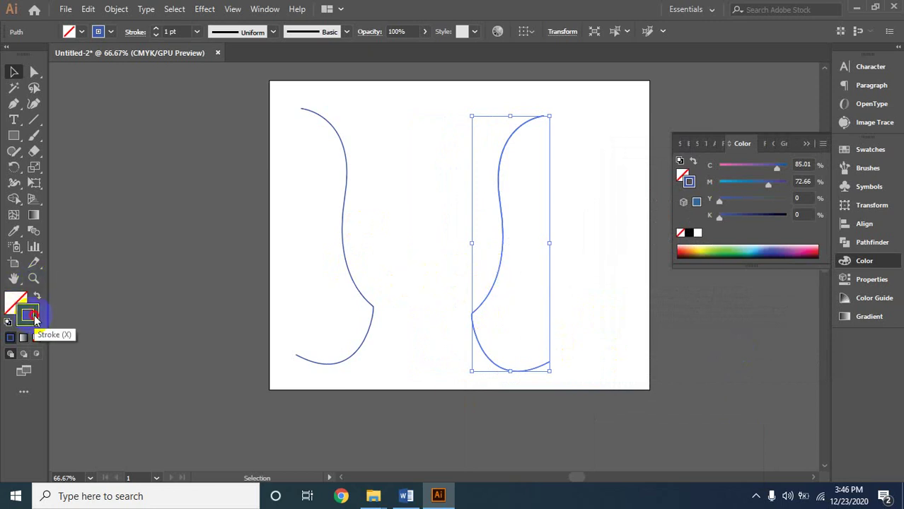
pyautogui.doubleClick(29, 315)
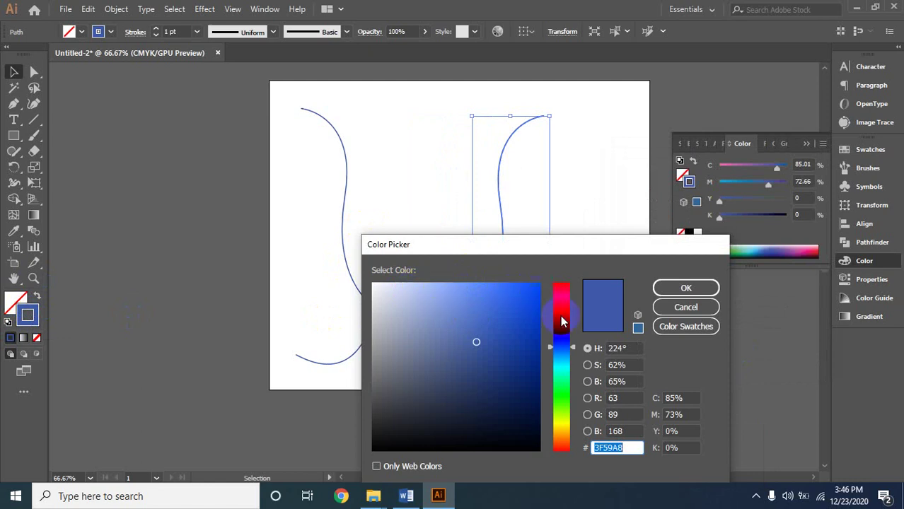
pyautogui.moveTo(553, 347); pyautogui.dragTo(555, 307)
pyautogui.click(538, 284)
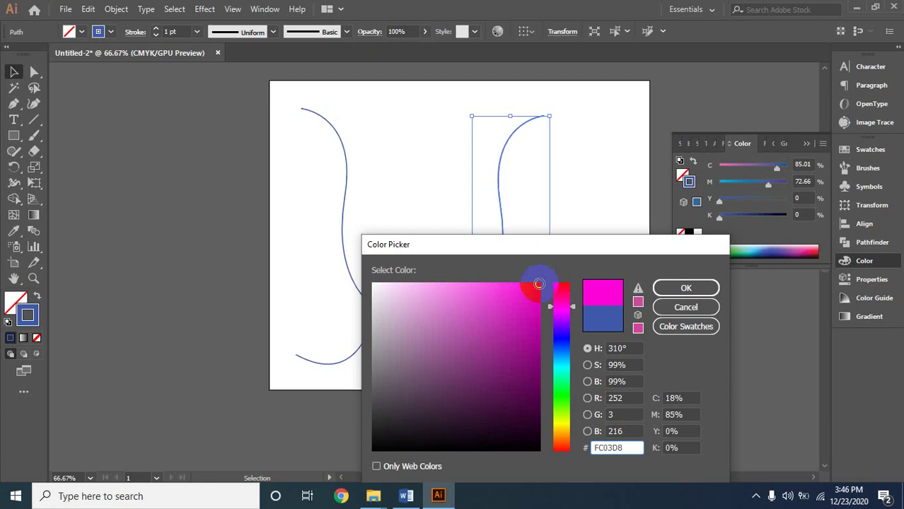
pyautogui.click(669, 288)
pyautogui.click(582, 244)
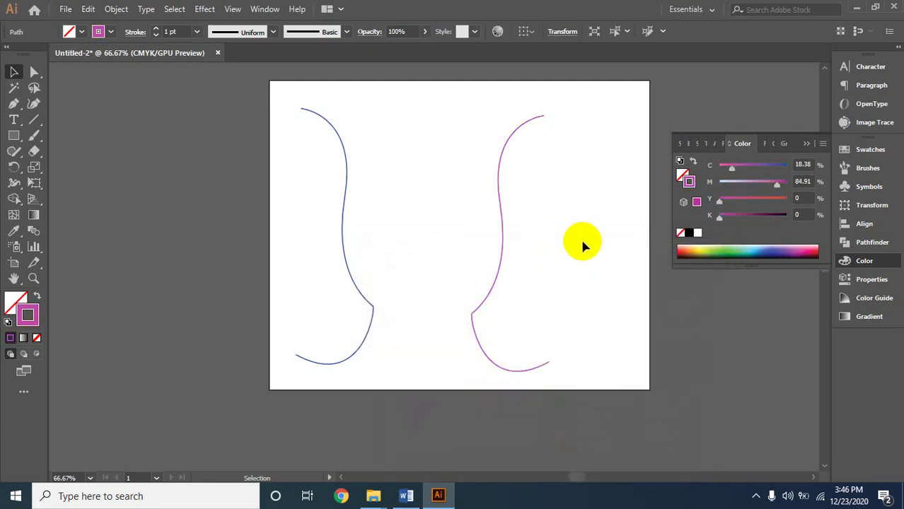
# - Select the blue and magenta curves, make a blend between them, and inspect its lines up close
pyautogui.moveTo(311, 223); pyautogui.dragTo(531, 306)
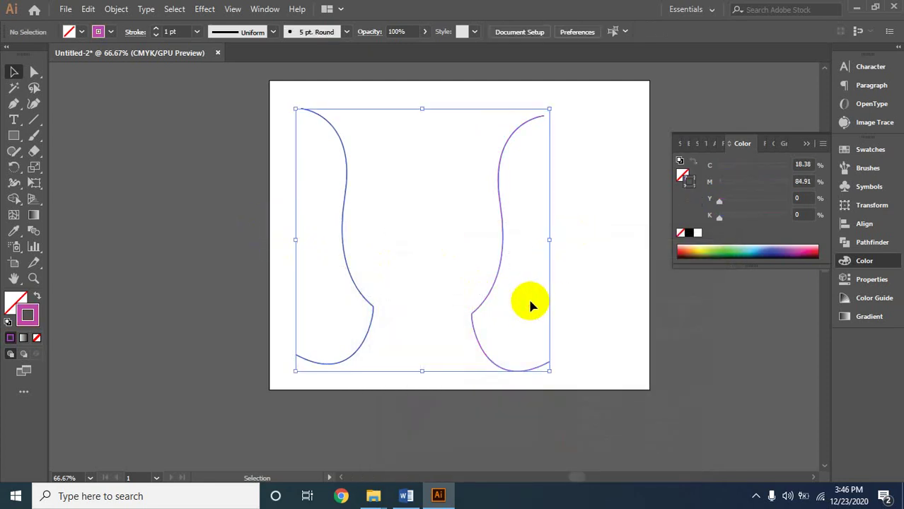
pyautogui.click(116, 9)
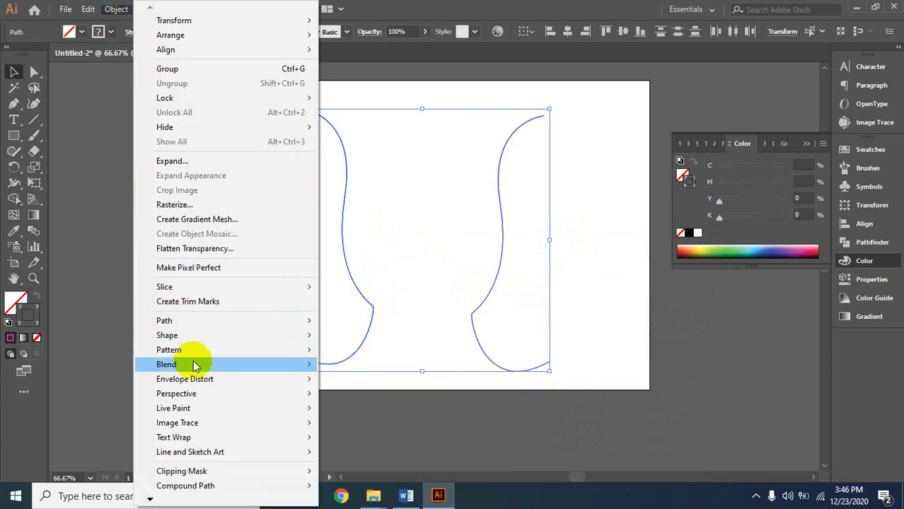
pyautogui.moveTo(193, 362)
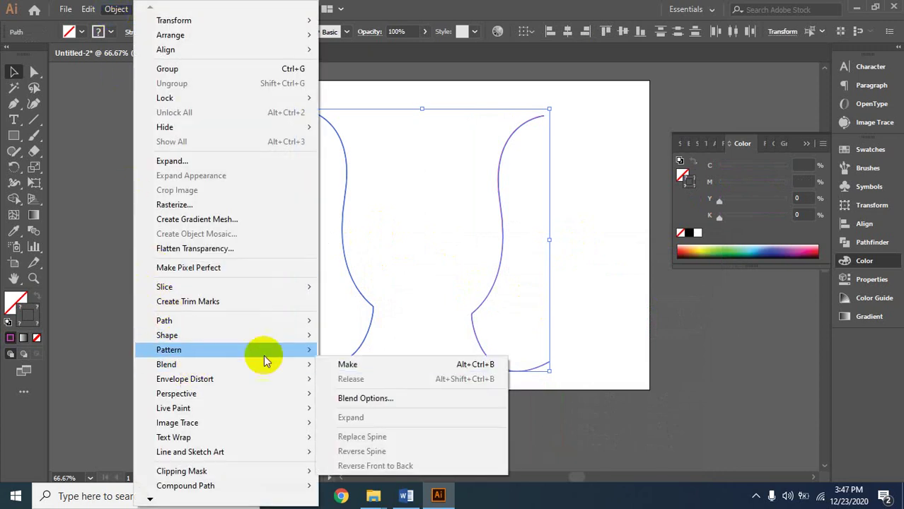
pyautogui.click(369, 366)
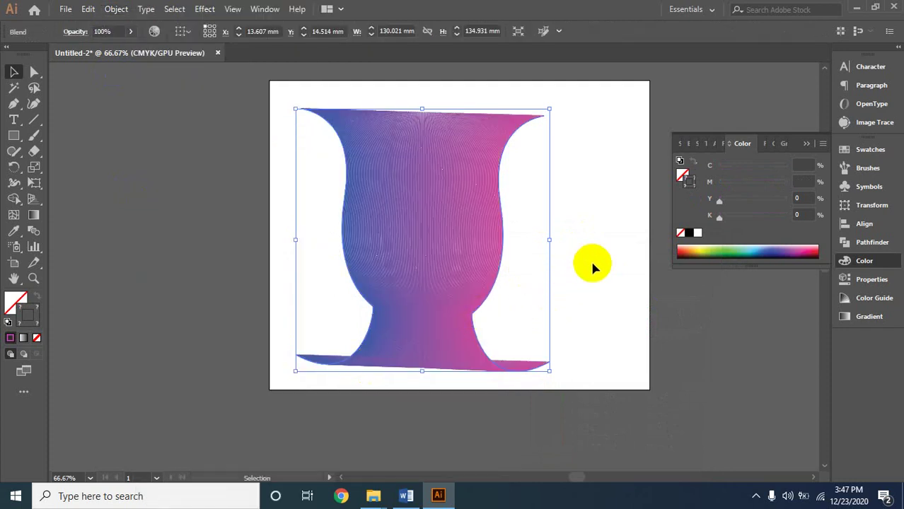
pyautogui.press('z')
pyautogui.click(451, 262)
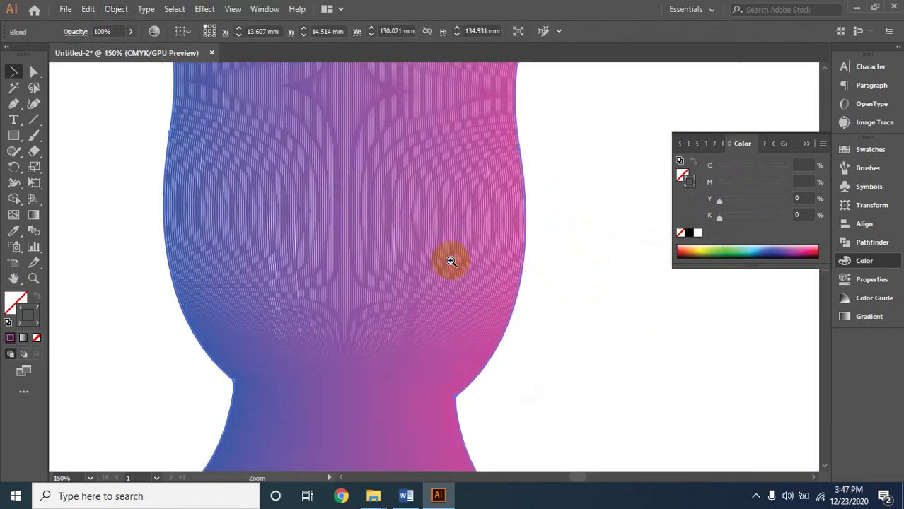
pyautogui.keyDown('alt'); pyautogui.click(350, 224); pyautogui.keyUp('alt')
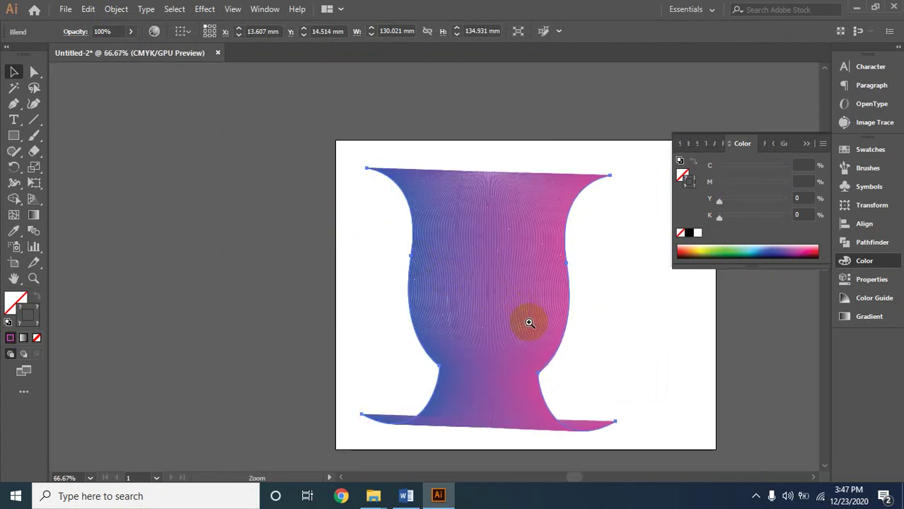
pyautogui.press('v')
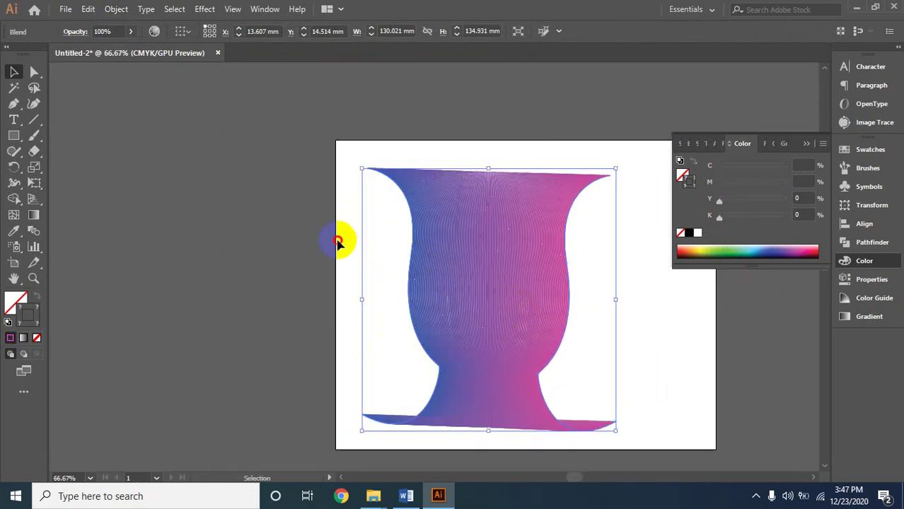
# - Reselect the blend, open its options with the preview on, and set the spacing to Specified Steps
pyautogui.click(338, 243)
pyautogui.moveTo(338, 240); pyautogui.dragTo(617, 361)
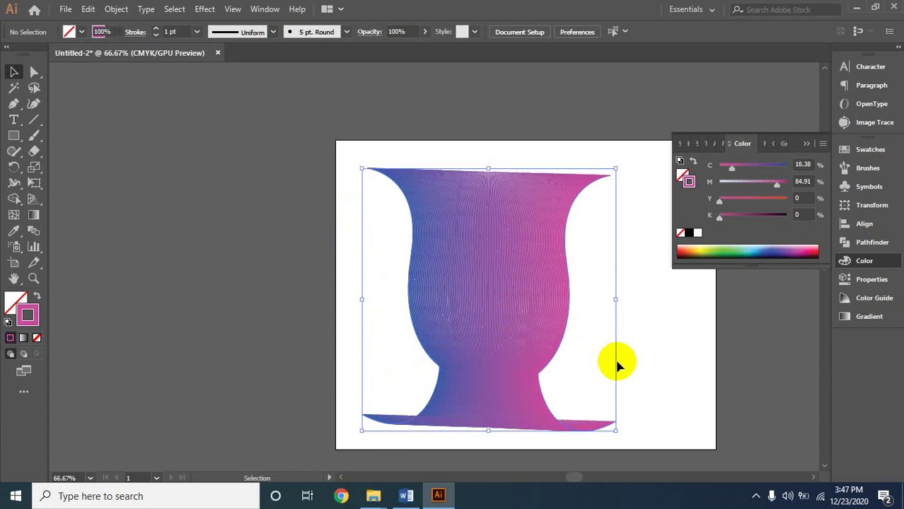
pyautogui.click(114, 9)
pyautogui.moveTo(197, 366)
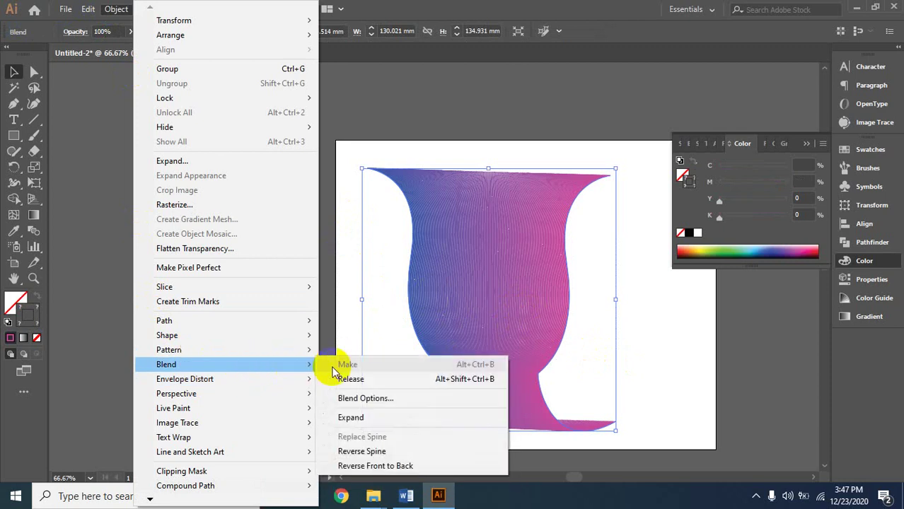
pyautogui.click(375, 400)
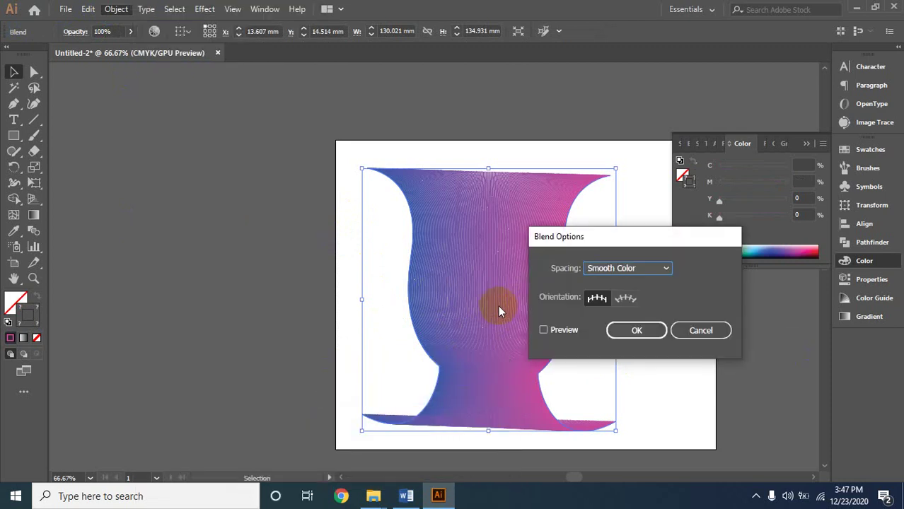
pyautogui.click(544, 330)
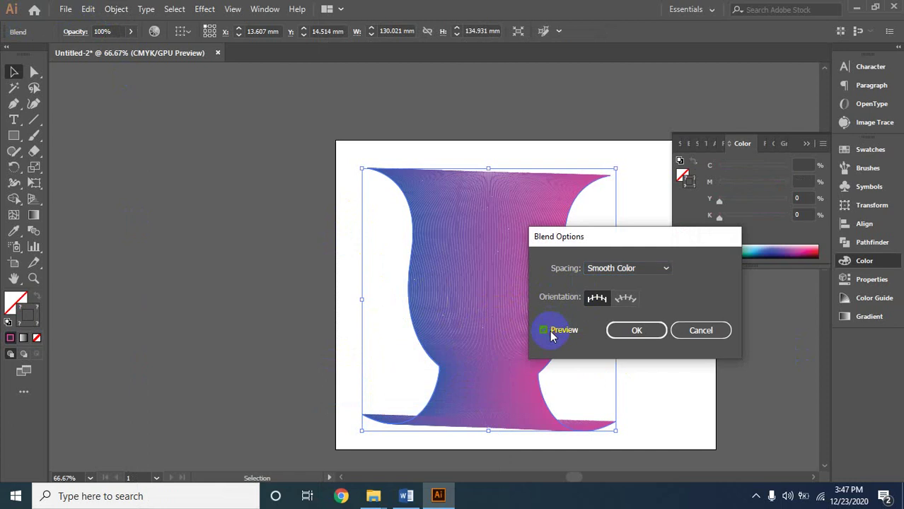
pyautogui.click(643, 270)
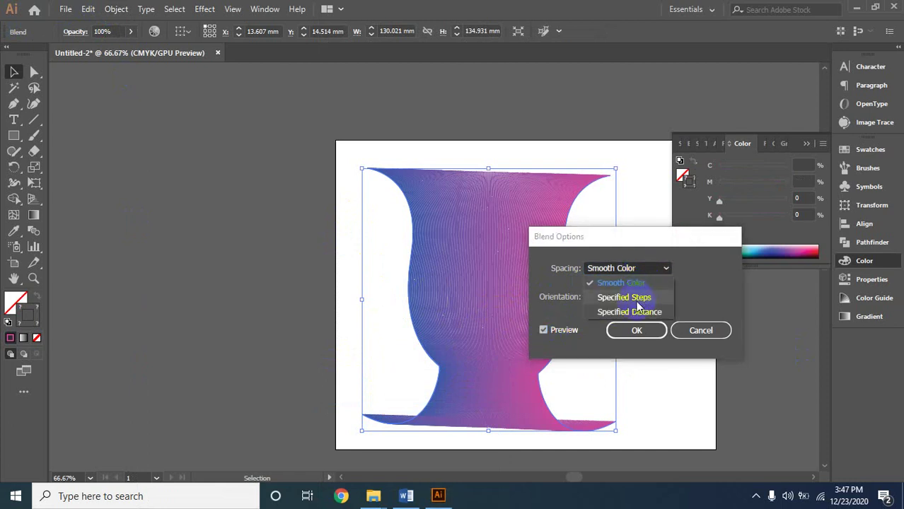
pyautogui.click(644, 302)
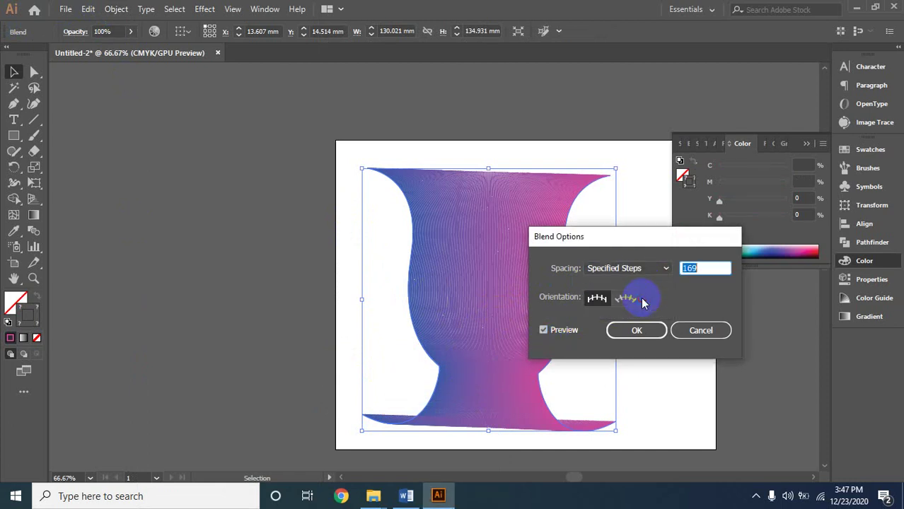
# - Reduce the blend to 50 specified steps, apply the options, and deselect the blend
pyautogui.click(694, 264)
pyautogui.press('Down')
pyautogui.press('Down')
pyautogui.press('Down')
pyautogui.press('Down')
pyautogui.press('Down')
pyautogui.press('Down')
pyautogui.press('Down')
pyautogui.press('Down')
pyautogui.press('Down')
pyautogui.press('Down')
pyautogui.press('Down')
pyautogui.press('Down')
pyautogui.press('Down')
pyautogui.press('Down')
pyautogui.press('Down')
pyautogui.press('Down')
pyautogui.press('Down')
pyautogui.press('Down')
pyautogui.press('Down')
pyautogui.press('Down')
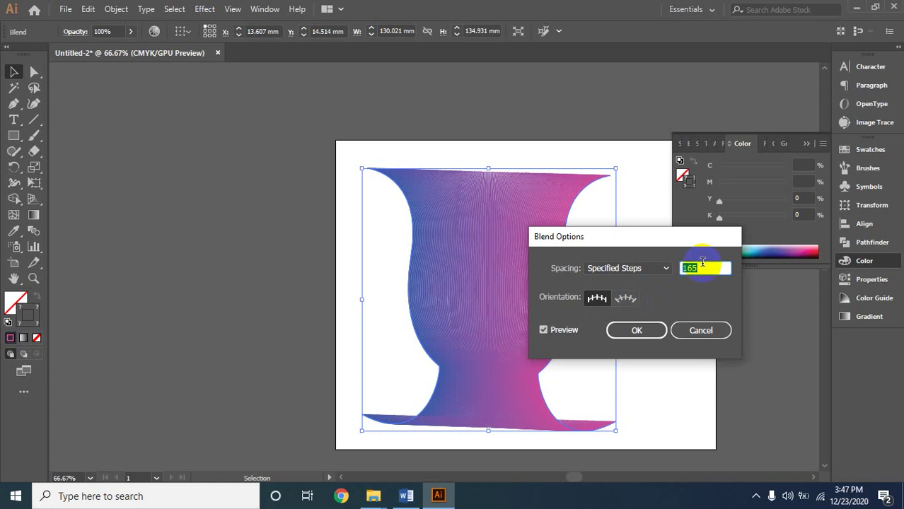
pyautogui.press('Down')
pyautogui.press('Down')
pyautogui.press('Down')
pyautogui.press('Down')
pyautogui.press('Down')
pyautogui.press('Down')
pyautogui.press('Down')
pyautogui.press('Down')
pyautogui.press('Down')
pyautogui.press('Down')
pyautogui.press('Down')
pyautogui.press('Down')
pyautogui.press('Down')
pyautogui.press('Down')
pyautogui.press('Down')
pyautogui.press('Down')
pyautogui.press('Down')
pyautogui.press('Down')
pyautogui.press('Down')
pyautogui.press('Down')
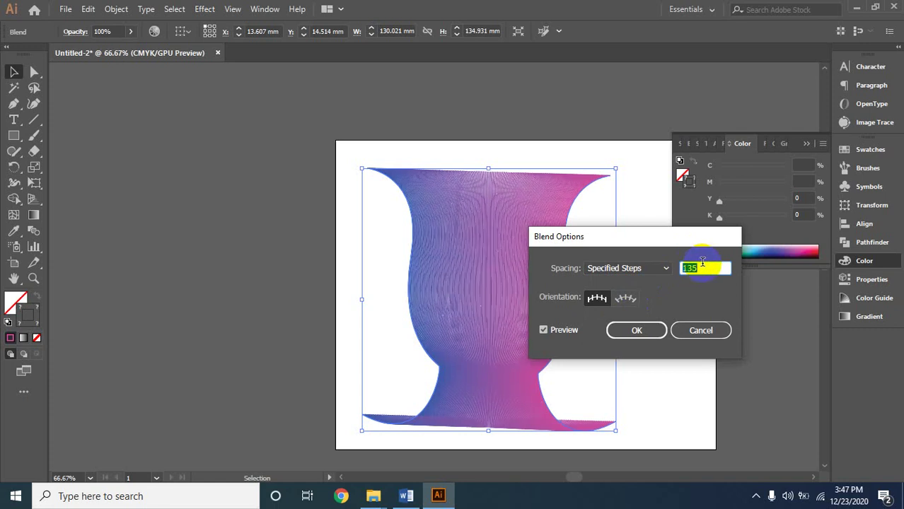
pyautogui.press('Down')
pyautogui.press('Down')
pyautogui.press('Down')
pyautogui.press('Down')
pyautogui.press('Down')
pyautogui.press('Down')
pyautogui.press('Down')
pyautogui.press('Down')
pyautogui.press('Down')
pyautogui.press('Down')
pyautogui.press('Down')
pyautogui.press('Down')
pyautogui.press('Down')
pyautogui.press('Down')
pyautogui.press('Down')
pyautogui.press('Down')
pyautogui.press('Down')
pyautogui.press('Down')
pyautogui.press('Down')
pyautogui.press('Down')
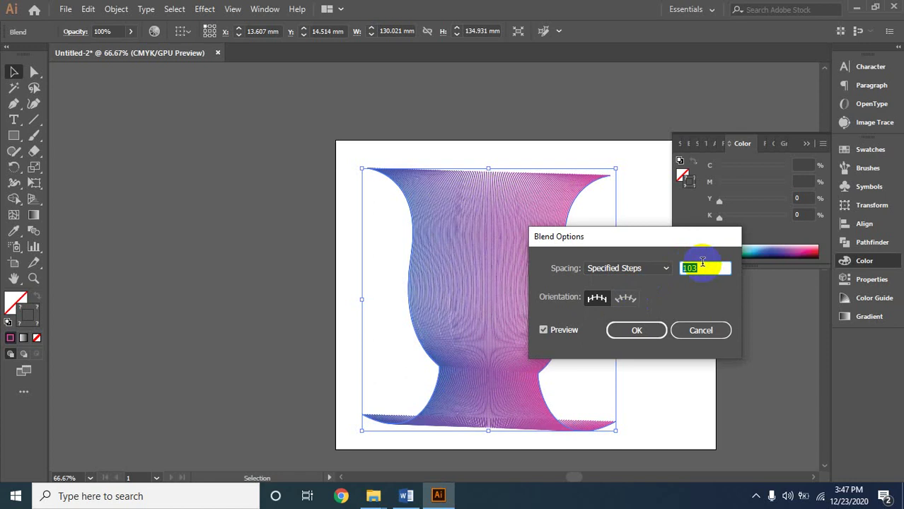
pyautogui.press('Down')
pyautogui.press('Down')
pyautogui.press('Down')
pyautogui.press('Down')
pyautogui.press('Down')
pyautogui.press('Down')
pyautogui.press('Down')
pyautogui.press('Down')
pyautogui.press('Down')
pyautogui.press('Down')
pyautogui.press('Down')
pyautogui.press('Down')
pyautogui.press('Down')
pyautogui.press('Down')
pyautogui.press('Down')
pyautogui.press('Down')
pyautogui.press('Down')
pyautogui.press('Down')
pyautogui.press('Down')
pyautogui.press('Down')
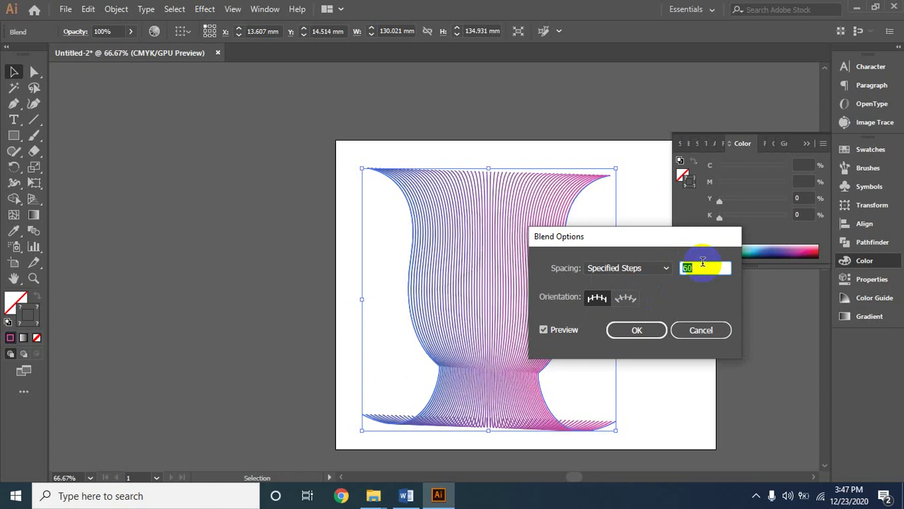
pyautogui.press('Down')
pyautogui.press('Down')
pyautogui.press('Down')
pyautogui.press('Down')
pyautogui.press('Down')
pyautogui.press('Down')
pyautogui.press('Down')
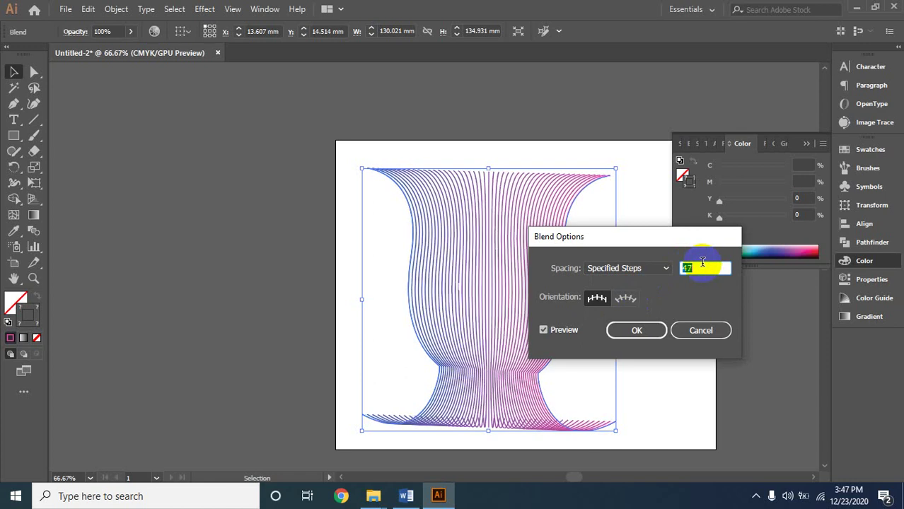
pyautogui.press('Down')
pyautogui.press('Down')
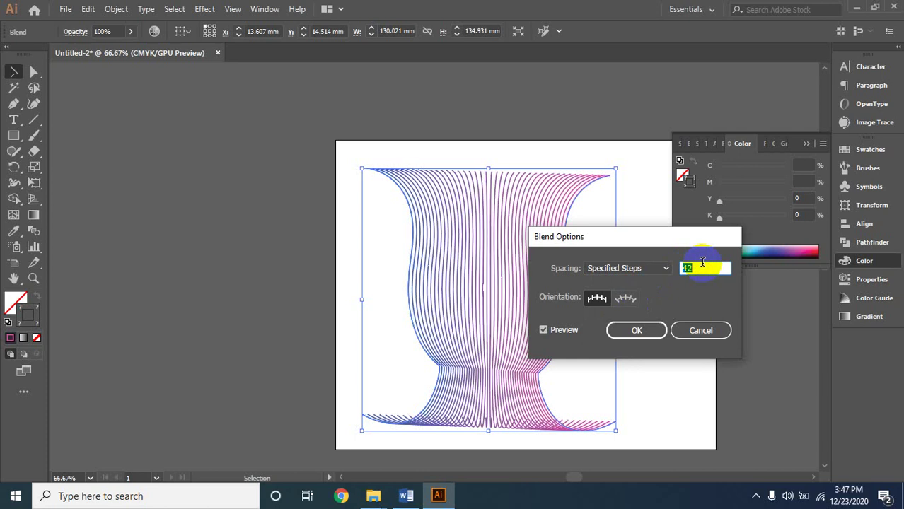
pyautogui.press('Up')
pyautogui.press('Up')
pyautogui.press('Up')
pyautogui.press('Up')
pyautogui.press('Up')
pyautogui.press('Up')
pyautogui.press('Up')
pyautogui.press('Up')
pyautogui.press('Up')
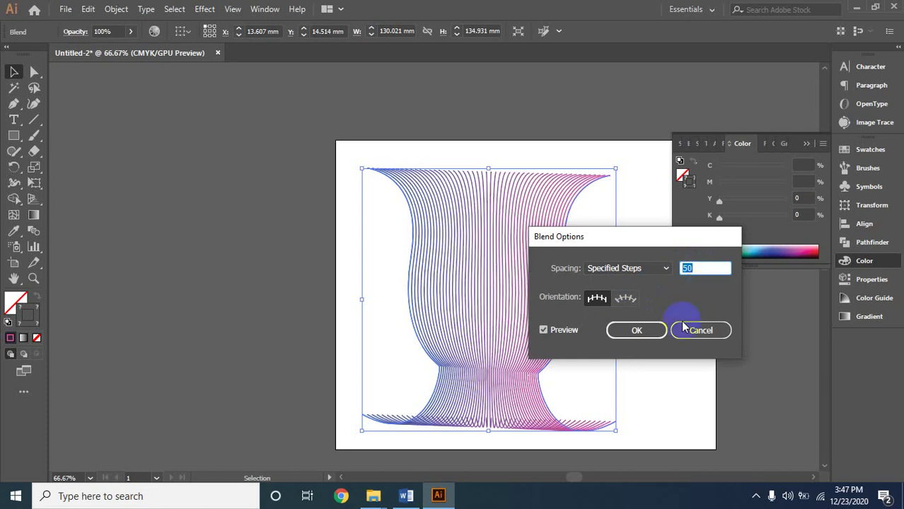
pyautogui.click(636, 330)
pyautogui.click(665, 343)
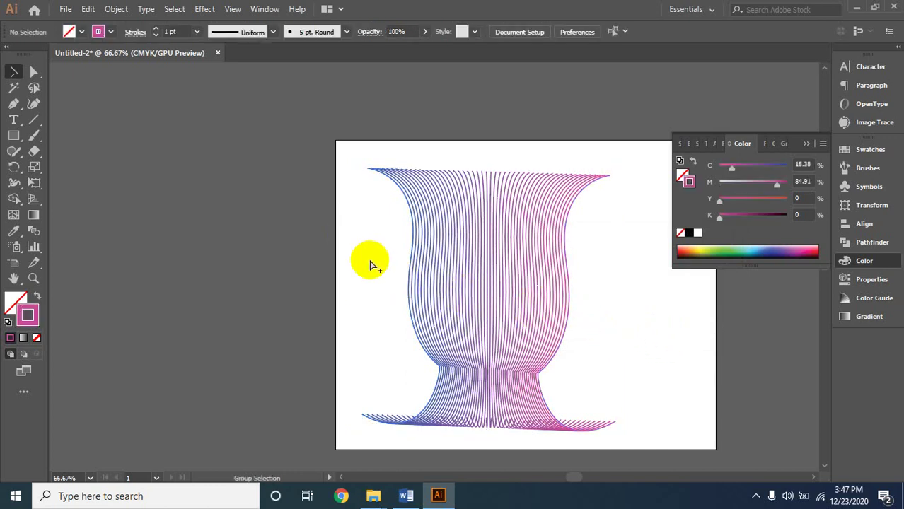
# - Undo the blend spacing change and the blend itself, and deselect the two separate curves
pyautogui.hotkey('ctrl', 'z')
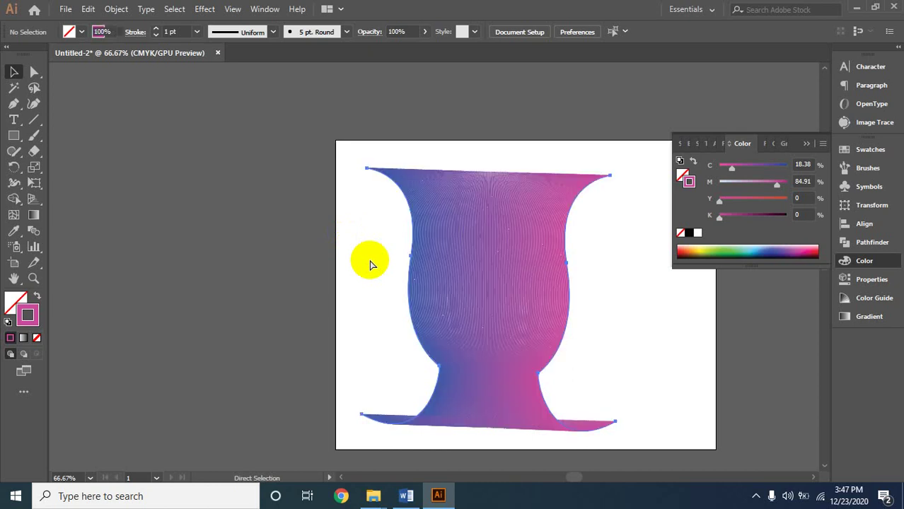
pyautogui.hotkey('ctrl', 'z')
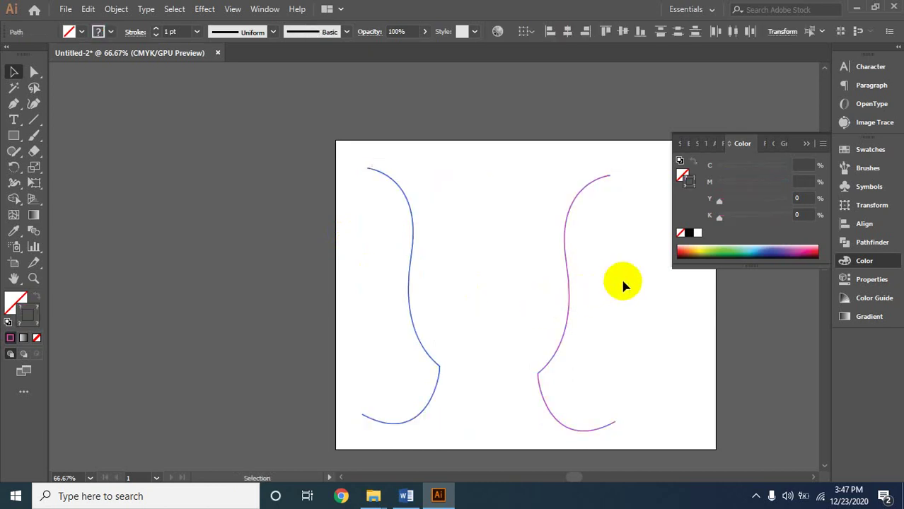
pyautogui.click(515, 224)
# - Align the blue and magenta curves by their top edges and deselect them
pyautogui.moveTo(354, 231); pyautogui.dragTo(604, 330)
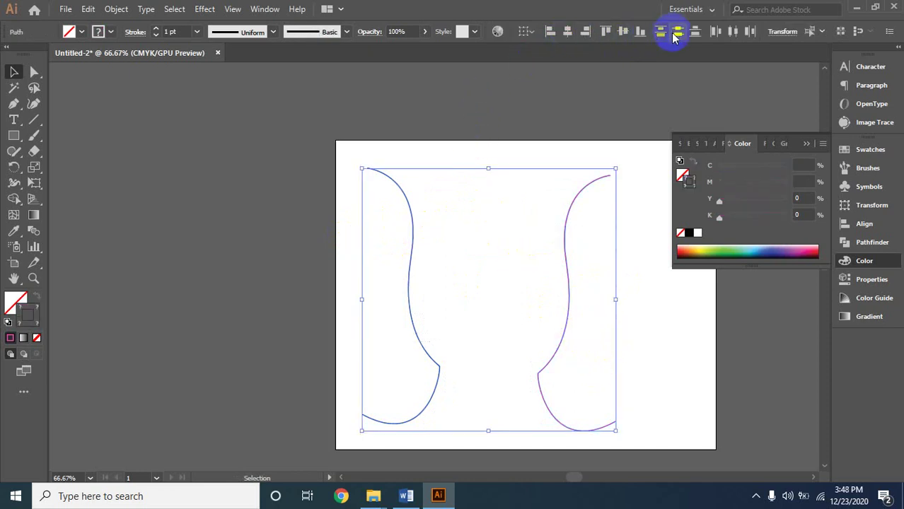
pyautogui.click(605, 31)
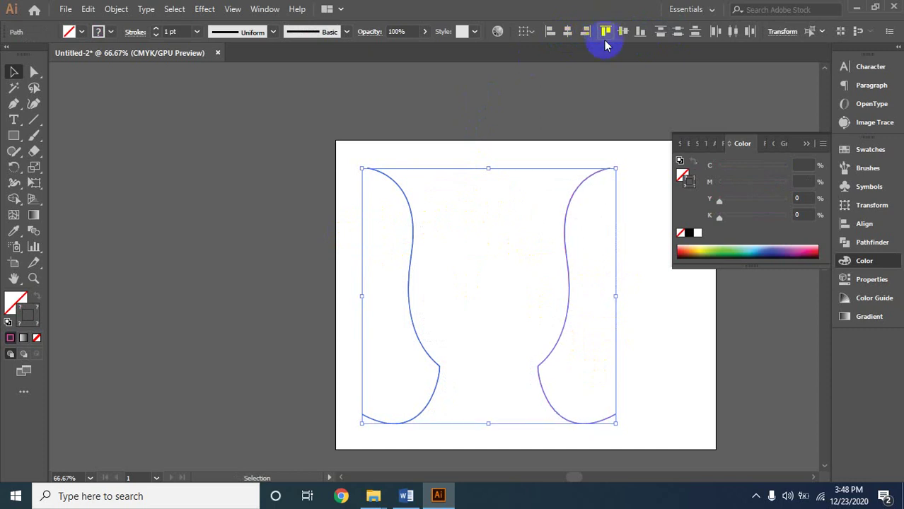
pyautogui.click(630, 327)
# - Set the magenta curve's stroke to orange, colour code FCA408
pyautogui.press('x')
pyautogui.click(565, 322)
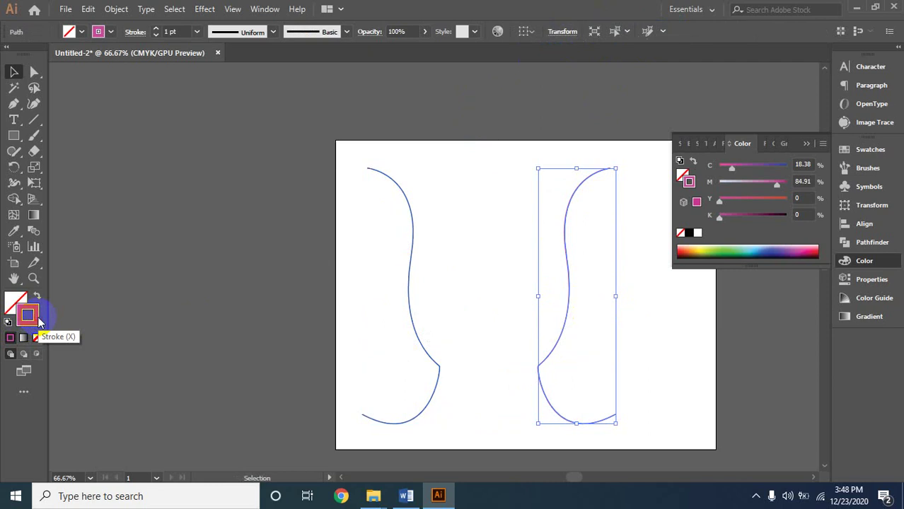
pyautogui.doubleClick(36, 318)
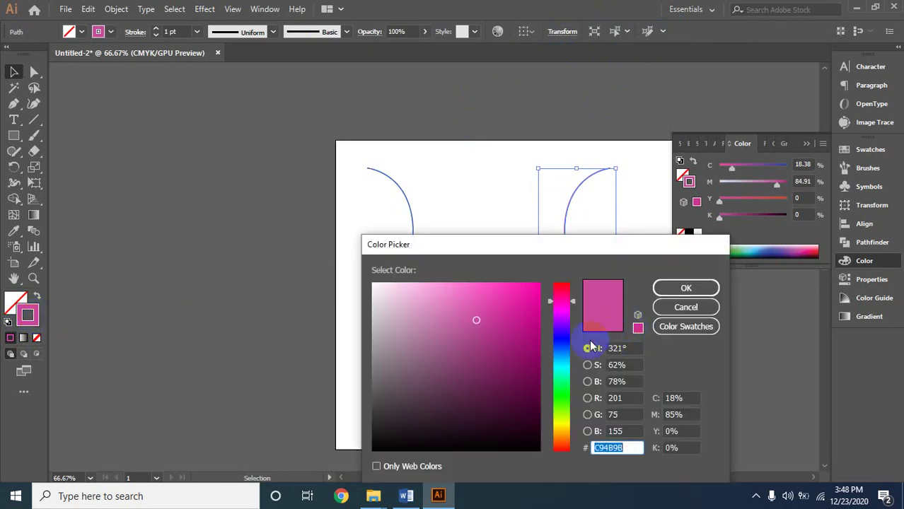
pyautogui.click(561, 437)
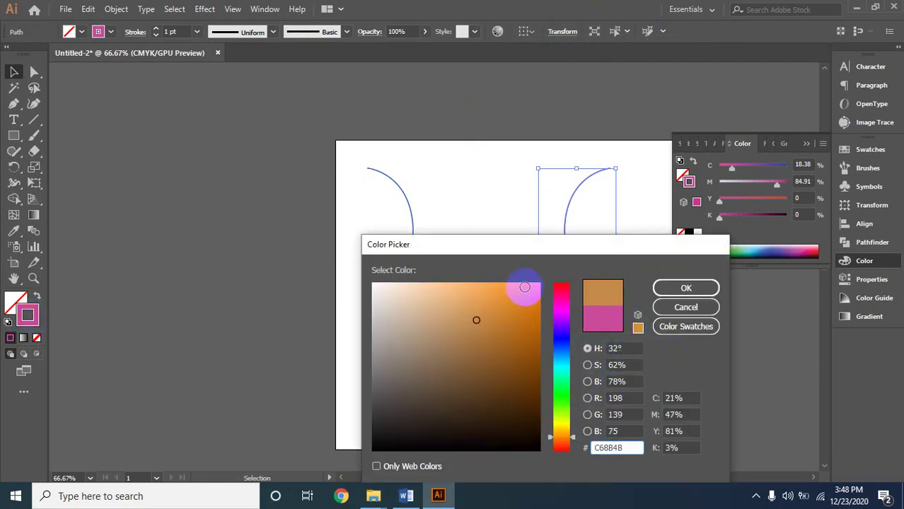
pyautogui.click(527, 282)
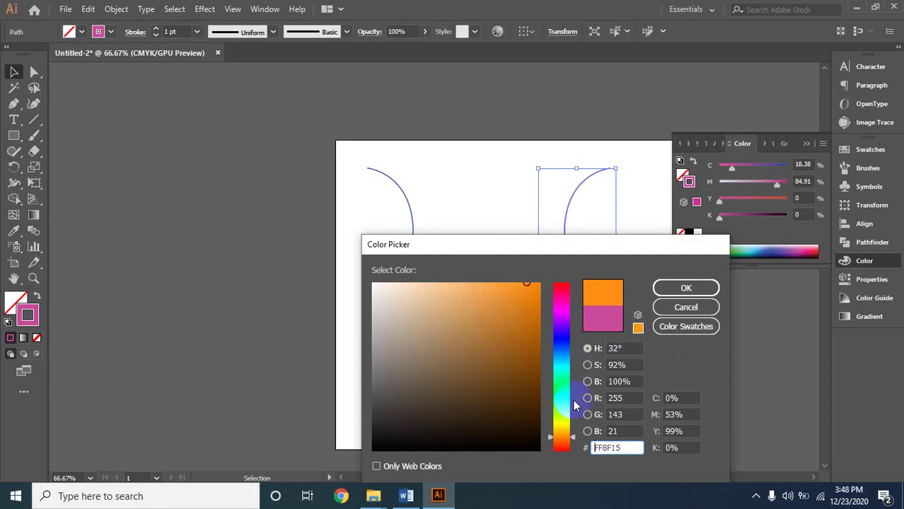
pyautogui.moveTo(550, 435); pyautogui.dragTo(548, 434)
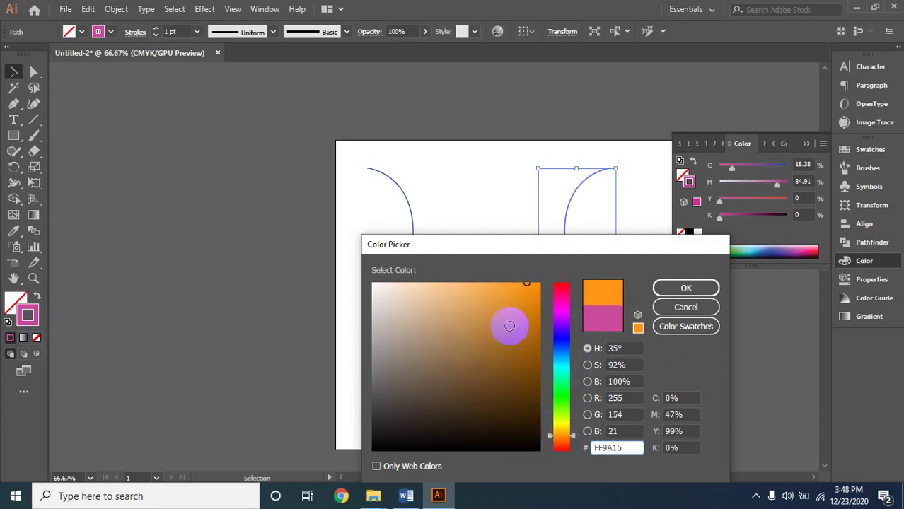
pyautogui.click(498, 284)
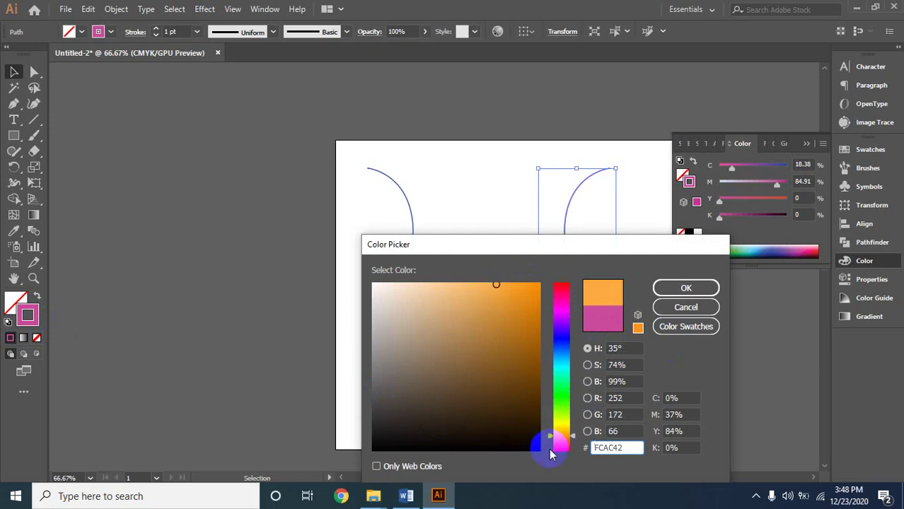
pyautogui.moveTo(550, 434); pyautogui.dragTo(550, 435)
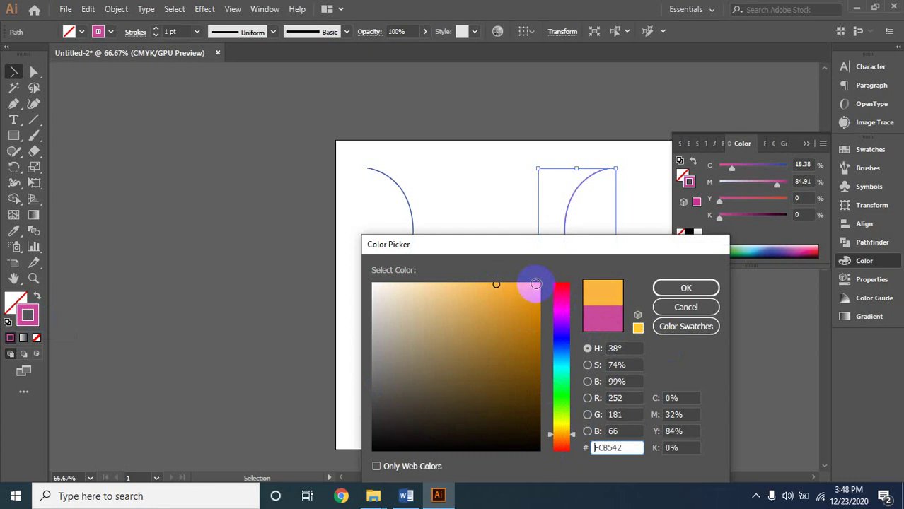
pyautogui.click(535, 284)
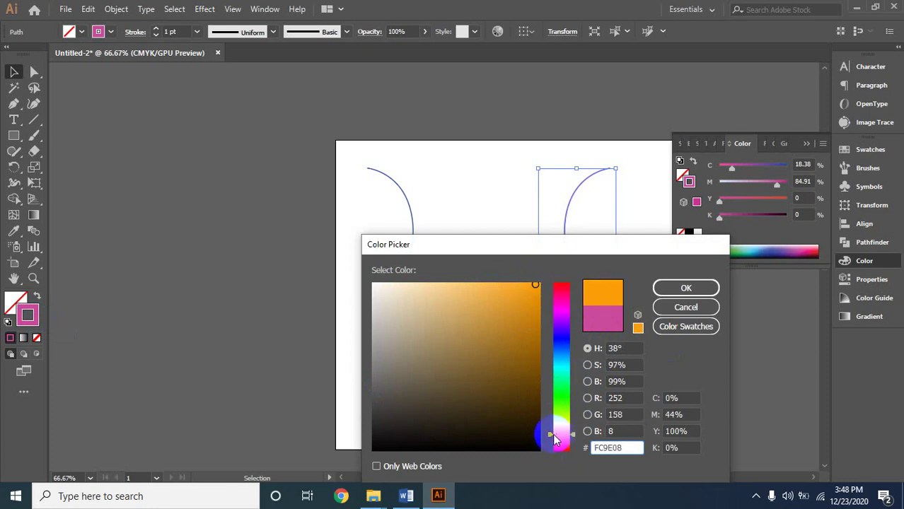
pyautogui.moveTo(554, 440); pyautogui.dragTo(558, 434)
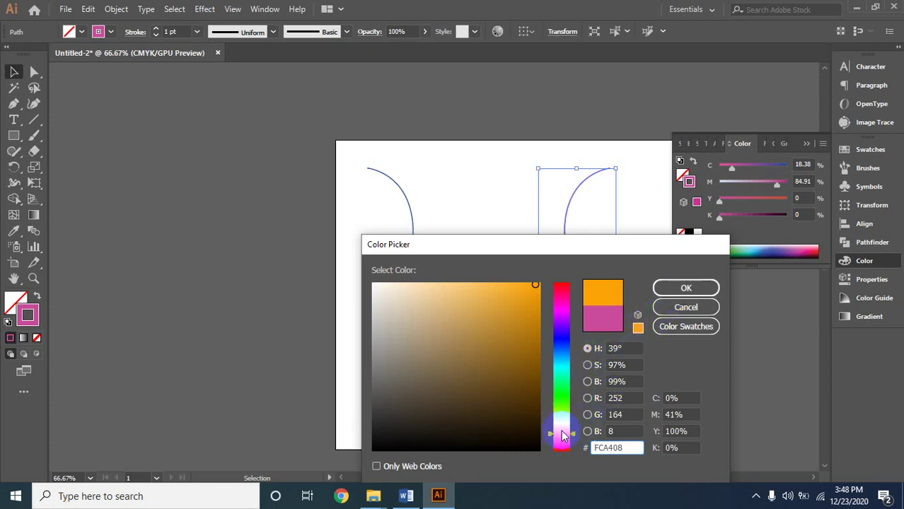
pyautogui.click(669, 287)
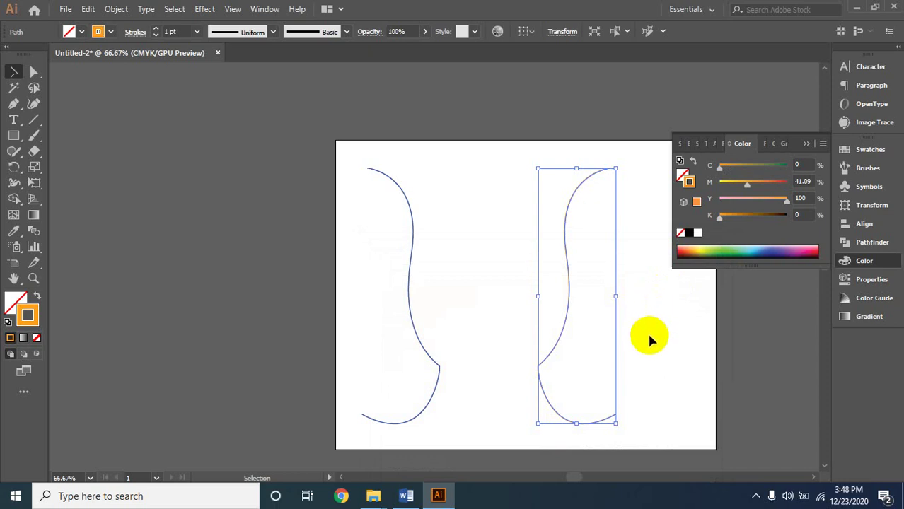
# - Recolour the blue curve's stroke to pink by setting its cyan value to 0%, and deselect it
pyautogui.click(656, 324)
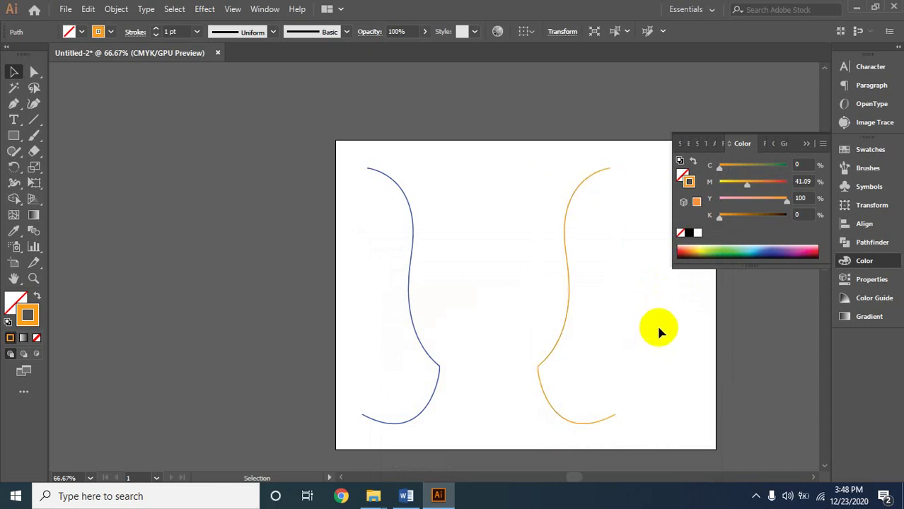
pyautogui.click(423, 349)
pyautogui.click(747, 250)
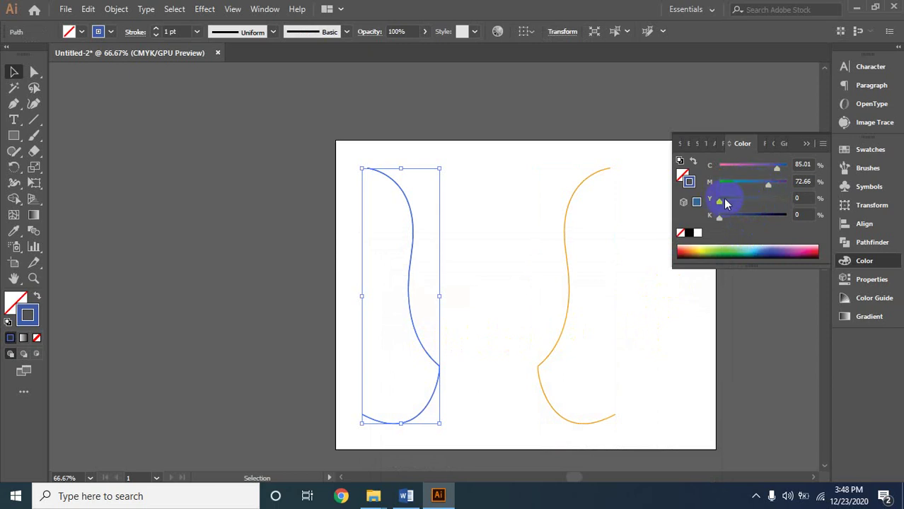
pyautogui.moveTo(777, 167); pyautogui.dragTo(709, 172)
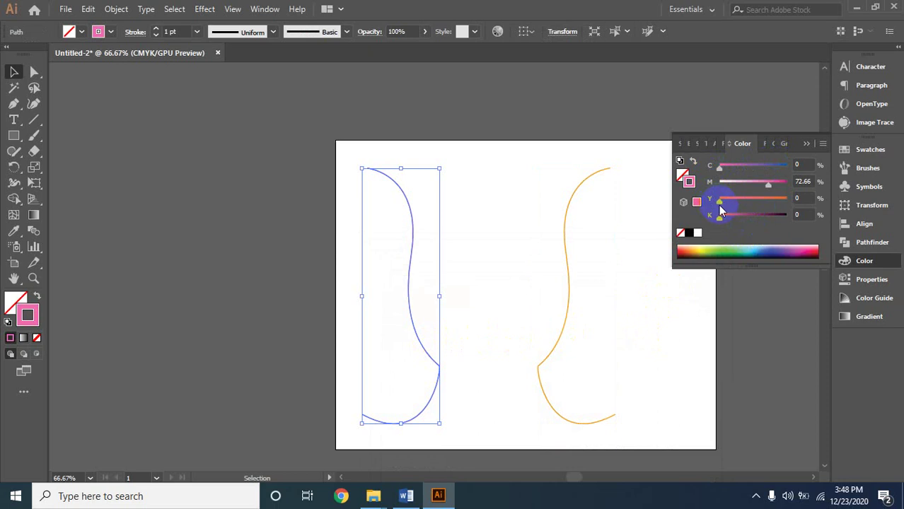
pyautogui.click(651, 303)
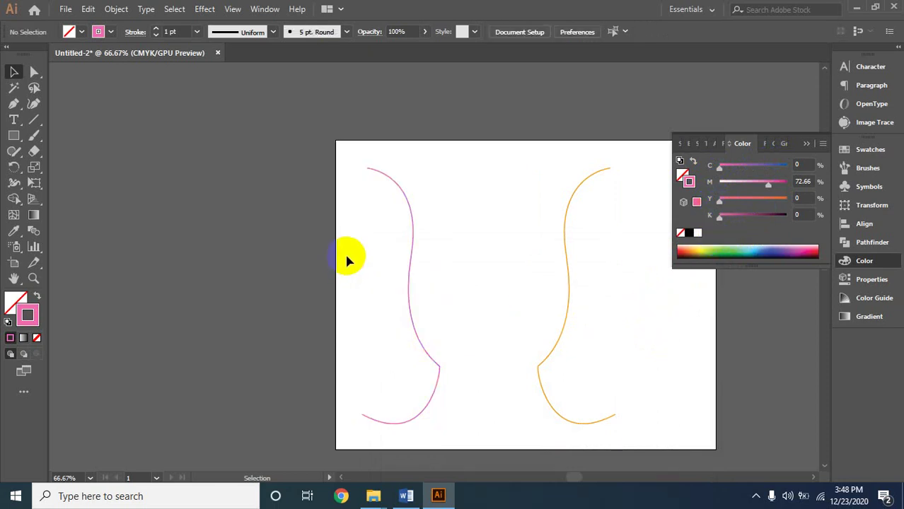
# - Select the pink and orange curves, confirm Smooth Color as the blend spacing, and make a blend between them
pyautogui.moveTo(345, 251); pyautogui.dragTo(637, 382)
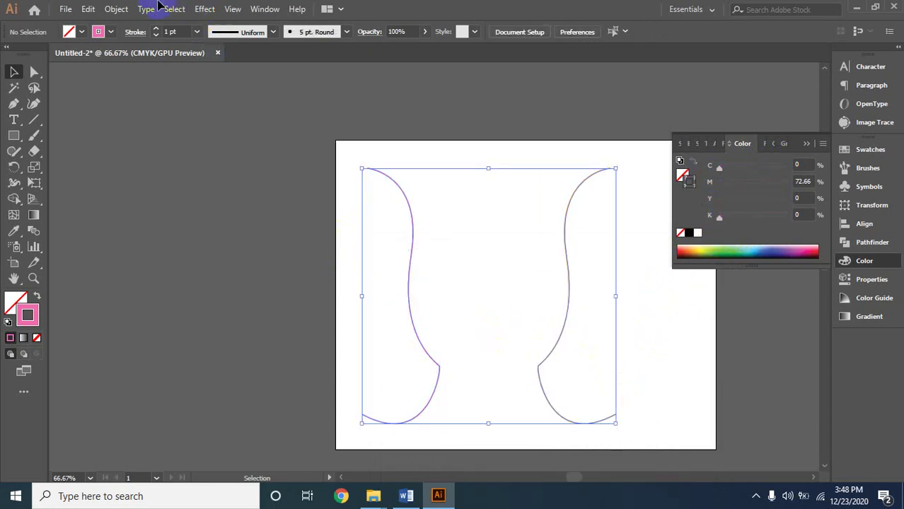
pyautogui.click(113, 10)
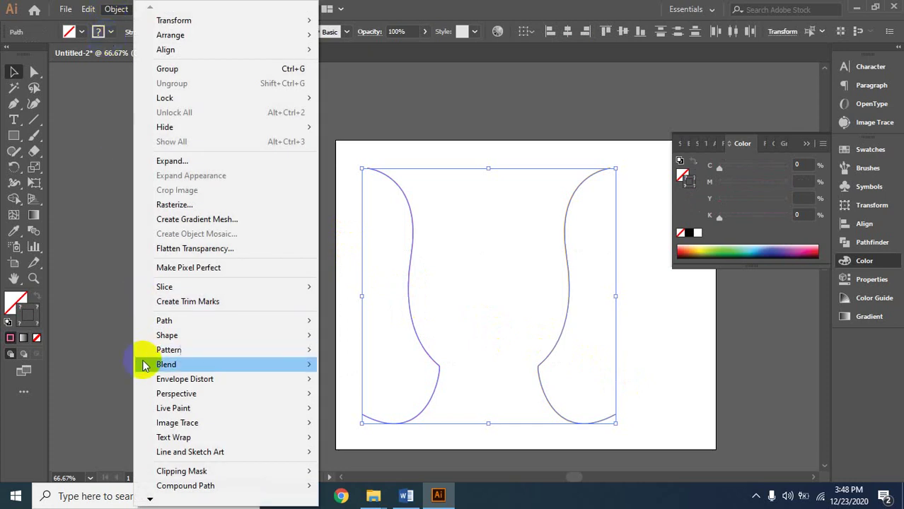
pyautogui.moveTo(175, 352)
pyautogui.moveTo(232, 338)
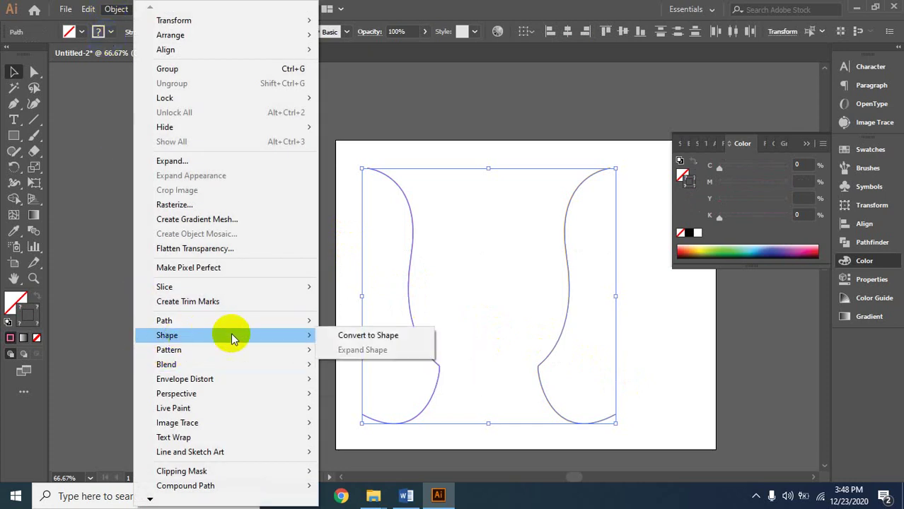
pyautogui.moveTo(196, 362)
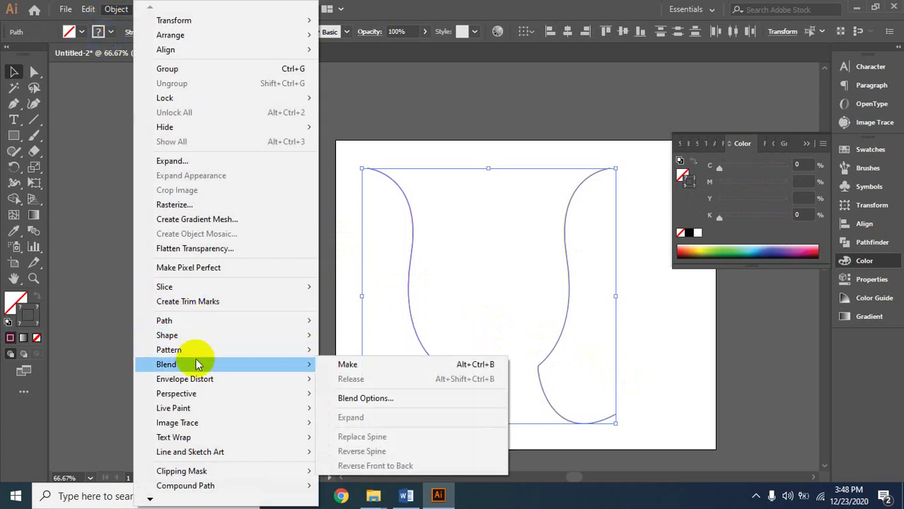
pyautogui.click(393, 399)
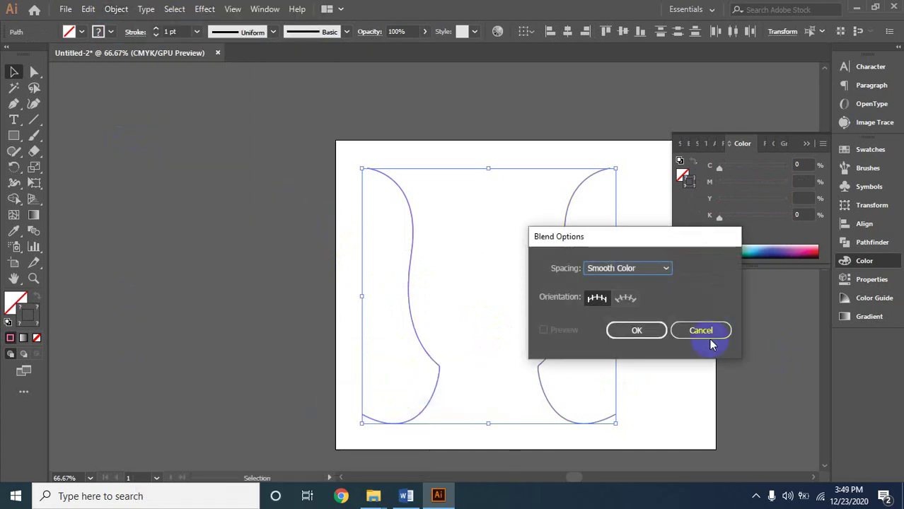
pyautogui.click(637, 330)
pyautogui.click(119, 9)
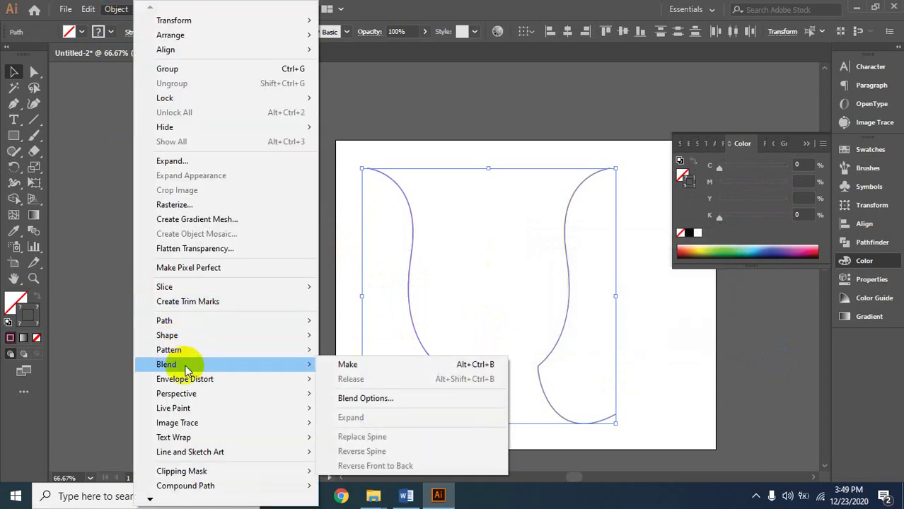
pyautogui.click(353, 364)
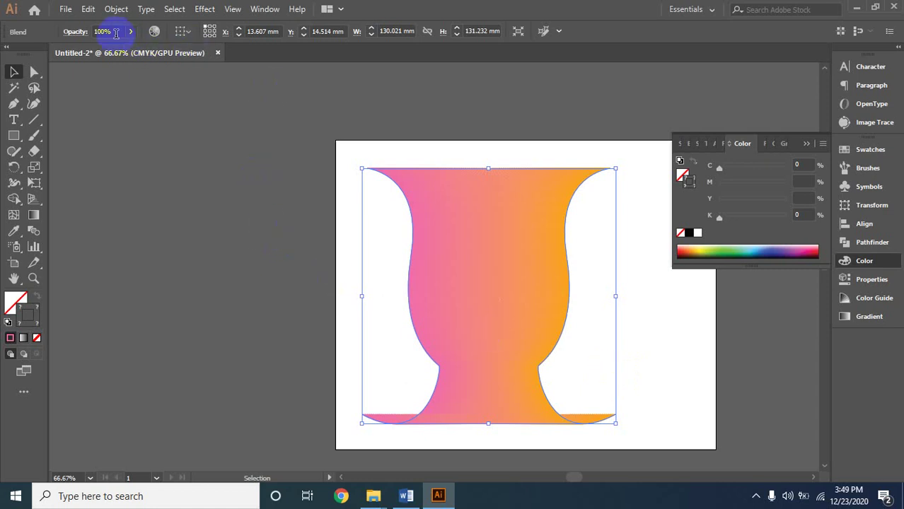
# - Edit the blend's options with Preview enabled, changing the spacing to Specified Steps
pyautogui.click(110, 12)
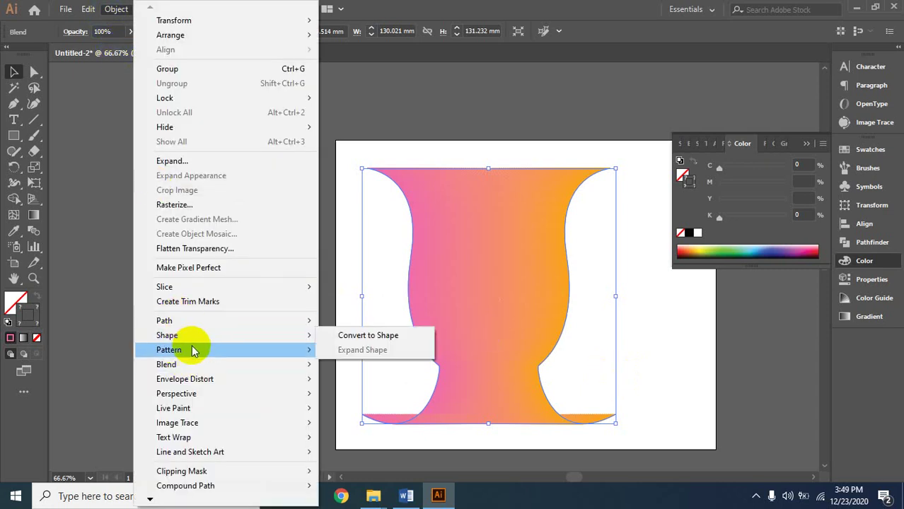
pyautogui.moveTo(202, 365)
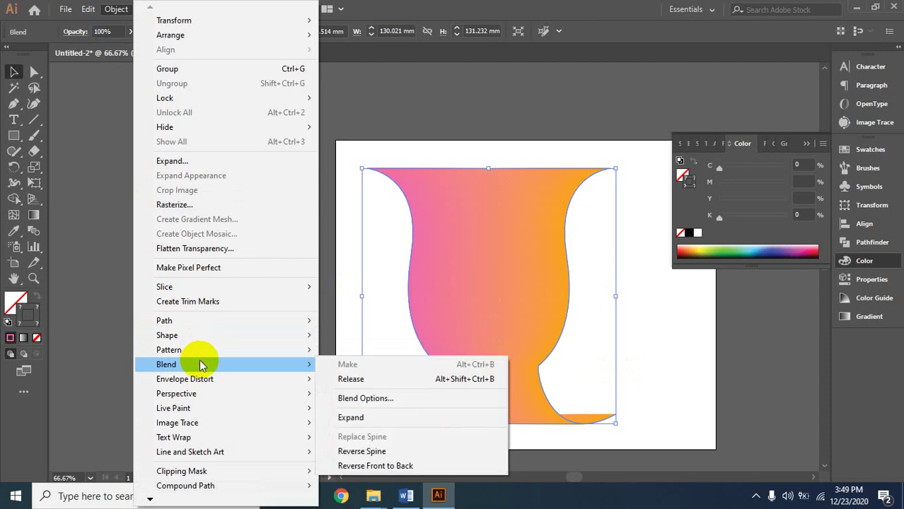
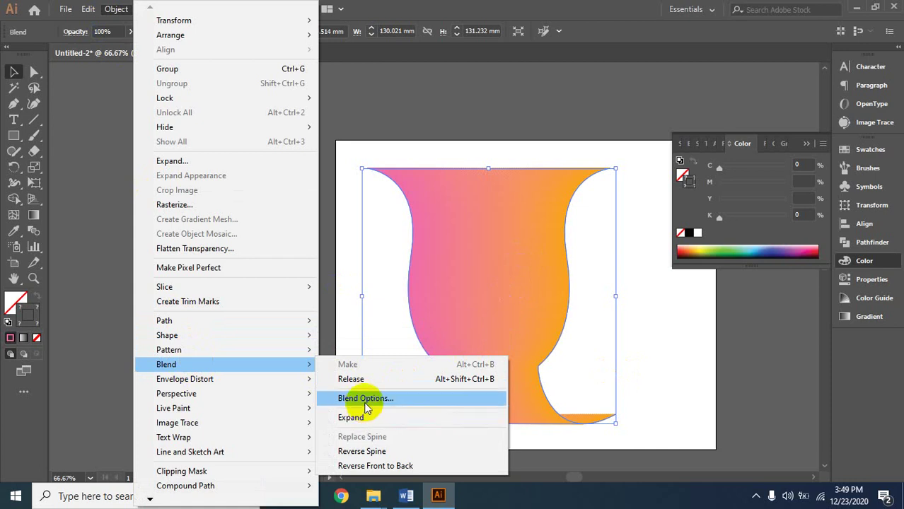
pyautogui.click(414, 395)
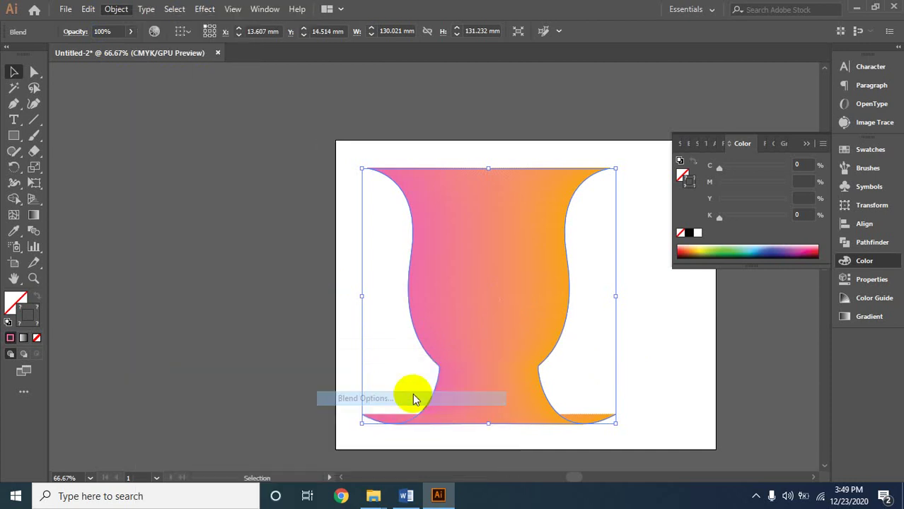
pyautogui.click(544, 330)
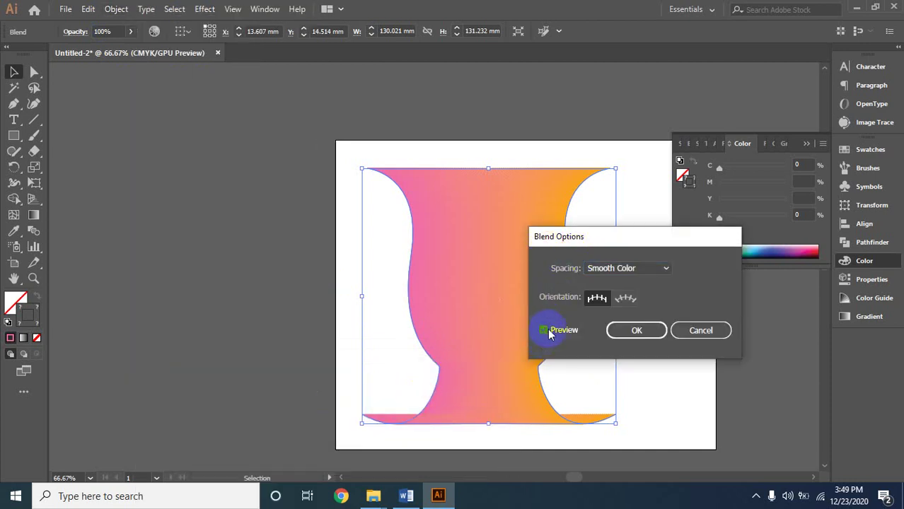
pyautogui.click(635, 268)
pyautogui.click(642, 298)
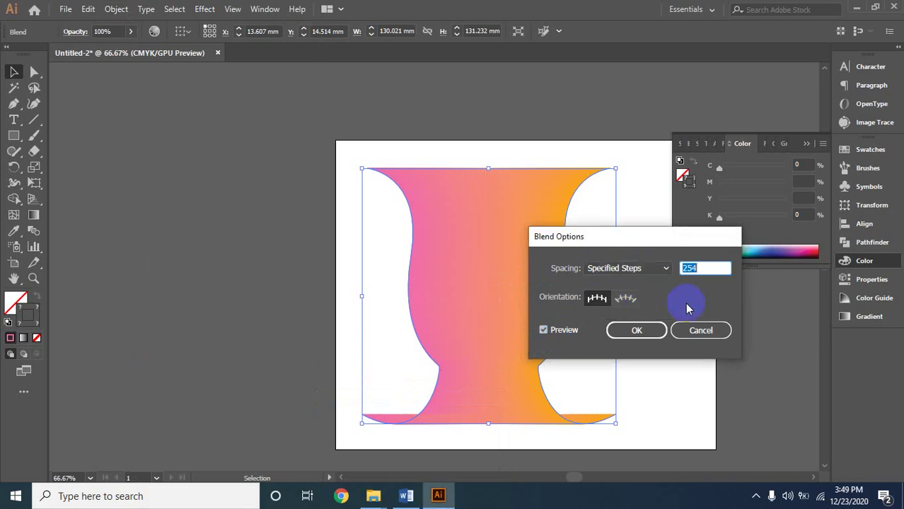
# - Try 100 specified steps for the blend and refresh its preview
pyautogui.click(705, 267)
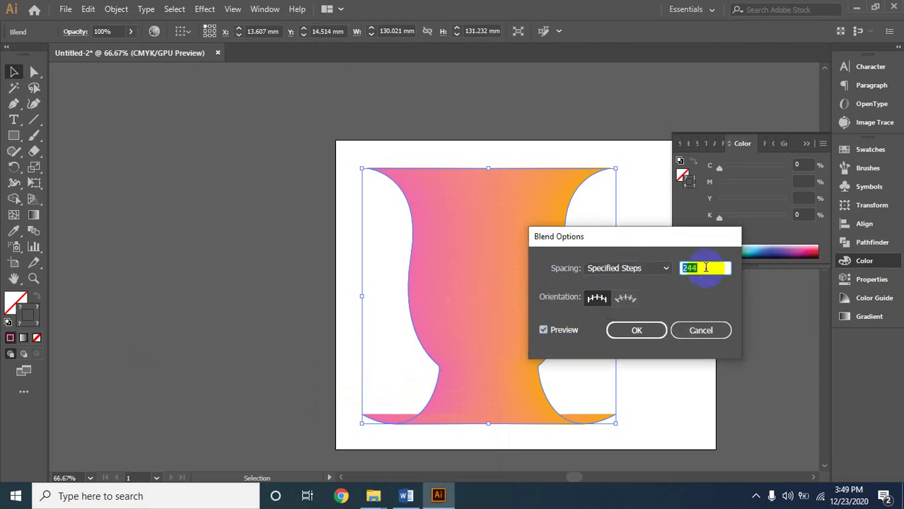
pyautogui.press('Down')
pyautogui.press('Down')
pyautogui.press('Down')
pyautogui.press('Down')
pyautogui.moveTo(702, 269); pyautogui.dragTo(683, 278)
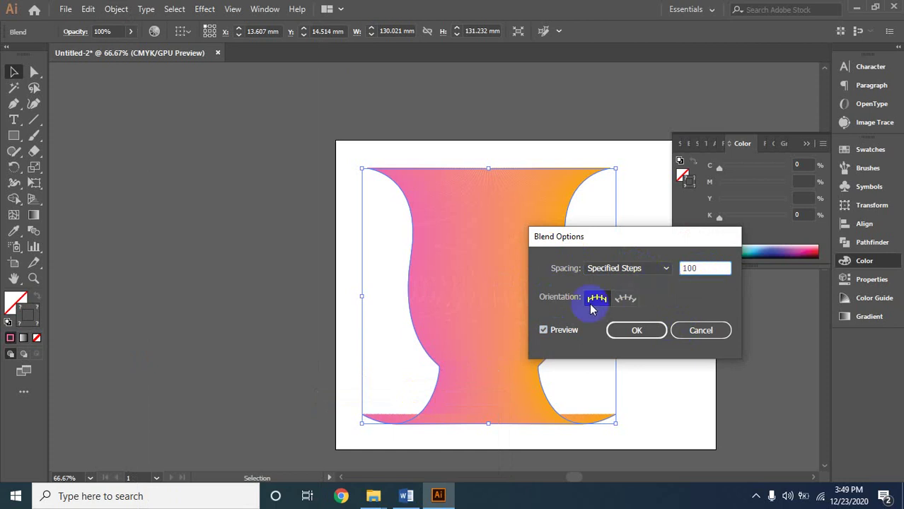
pyautogui.click(549, 330)
pyautogui.click(551, 330)
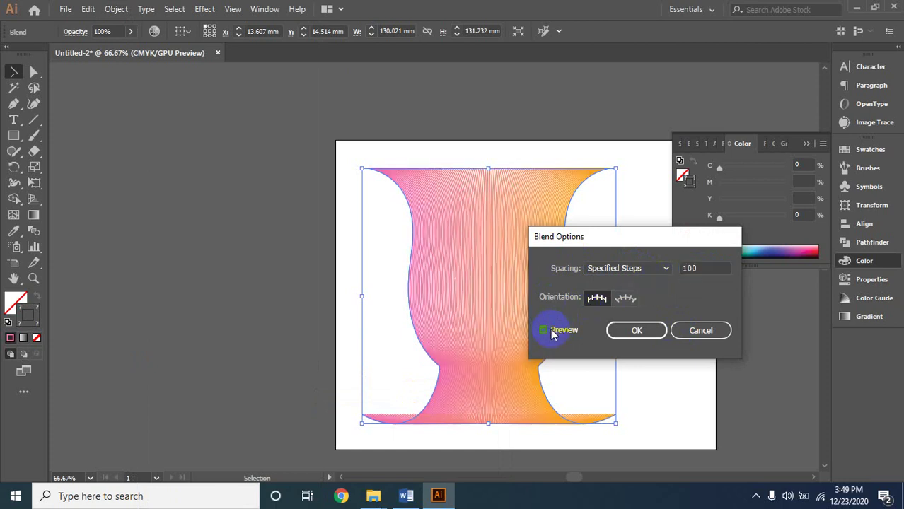
# - Reduce the blend to 49 specified steps, apply the options, and deselect the blend
pyautogui.click(711, 268)
pyautogui.moveTo(711, 268); pyautogui.dragTo(667, 273)
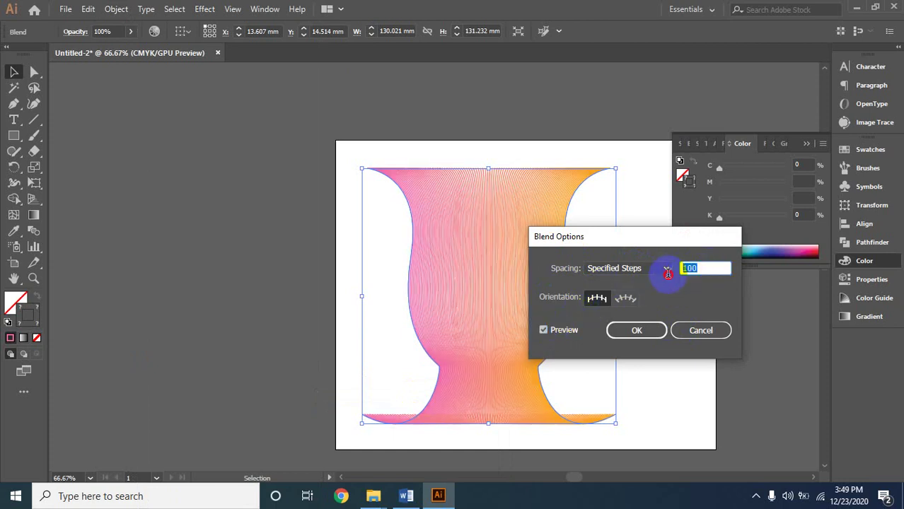
pyautogui.write('63')
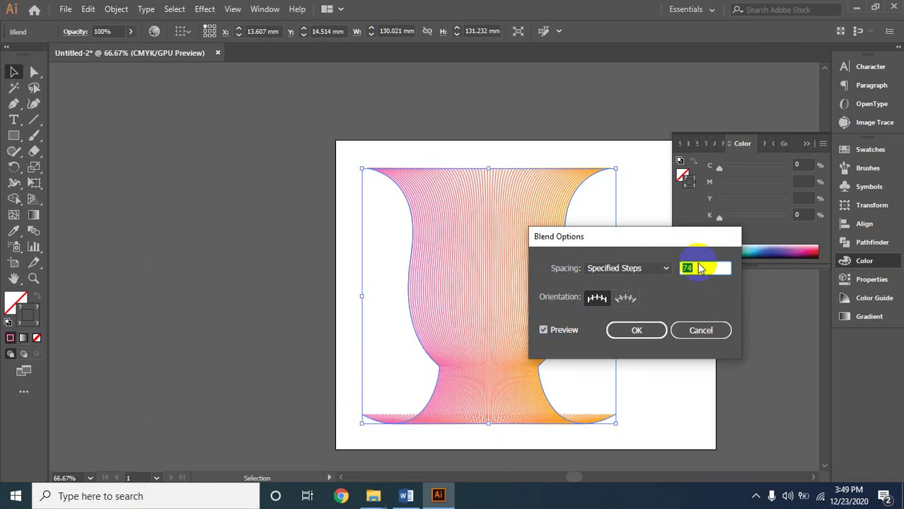
pyautogui.scroll(-18, 700, 269)
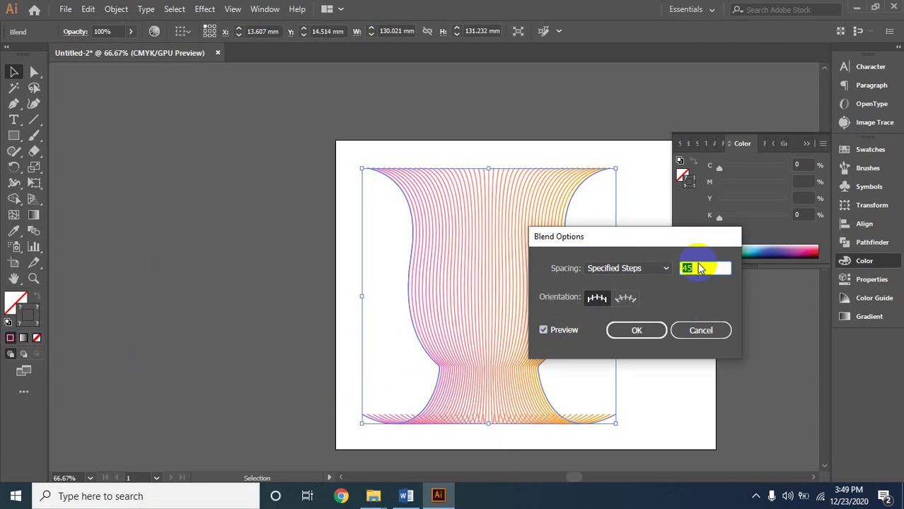
pyautogui.scroll(7, 700, 269)
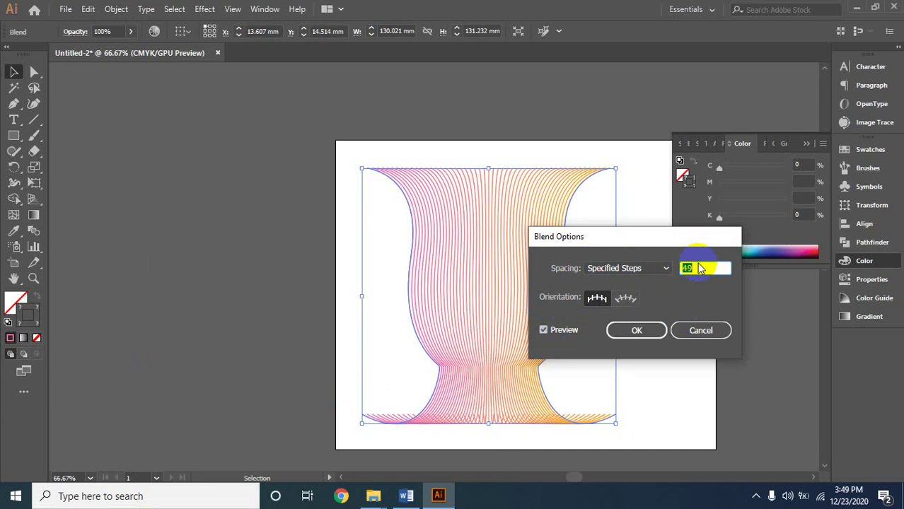
pyautogui.click(640, 333)
pyautogui.click(670, 364)
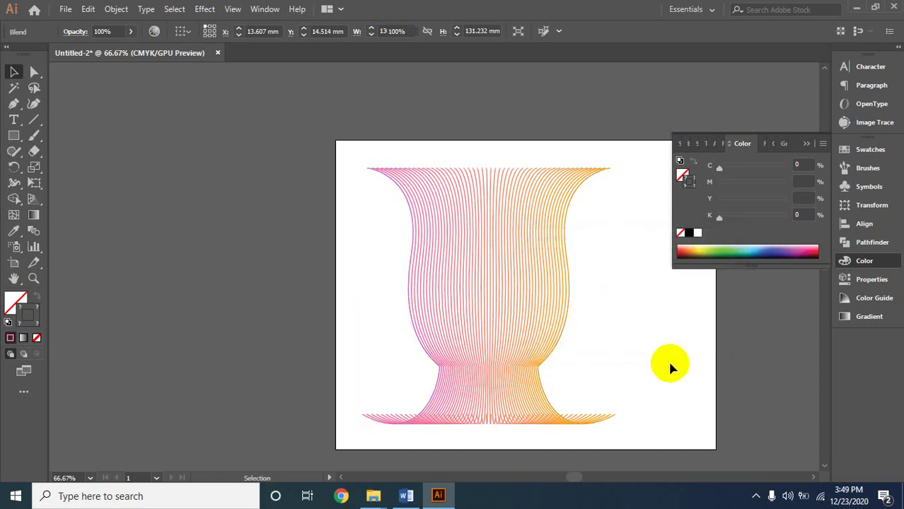
# - Shift the vase-shaped blend slightly upward and delete it from the artboard
pyautogui.moveTo(341, 273); pyautogui.dragTo(594, 338)
pyautogui.moveTo(513, 323)
pyautogui.mouseDown()
pyautogui.moveTo(462, 272)
pyautogui.moveTo(30, 247)
pyautogui.moveTo(105, 250)
pyautogui.moveTo(112, 279)
pyautogui.moveTo(277, 279)
pyautogui.moveTo(520, 312)
pyautogui.mouseUp()
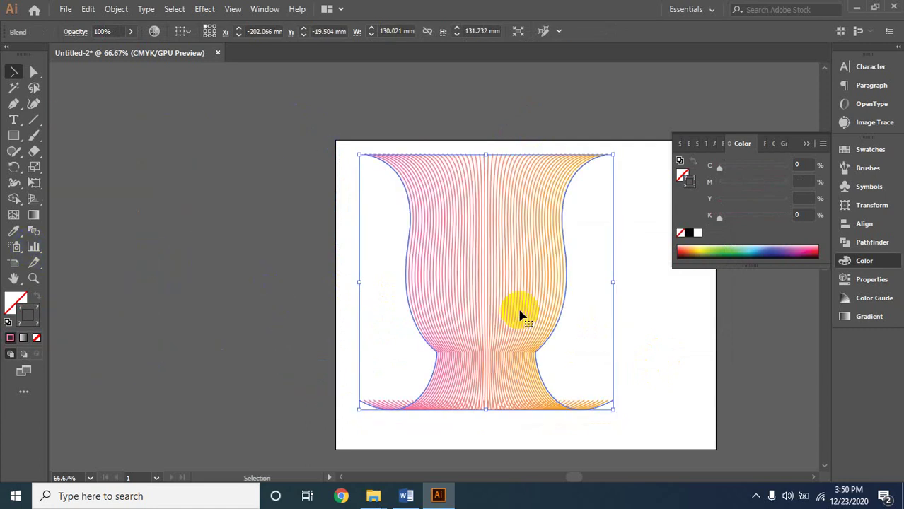
pyautogui.click(254, 312)
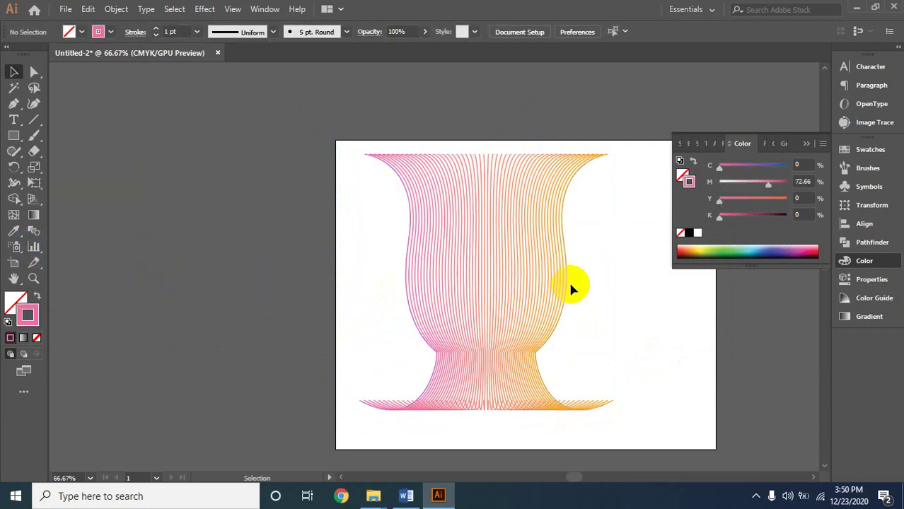
pyautogui.moveTo(602, 280); pyautogui.dragTo(382, 348)
pyautogui.press('Delete')
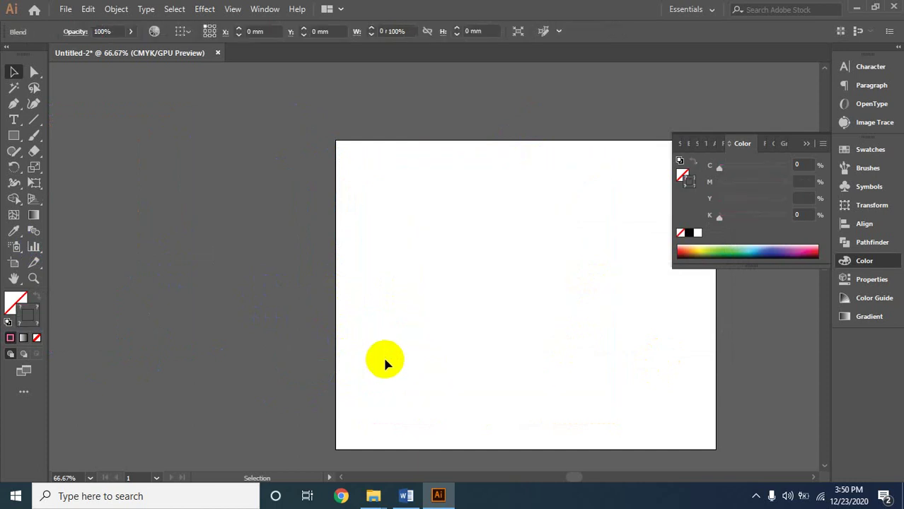
# - Draw a circle with the Ellipse tool, overlapping the artboard's upper edge
pyautogui.click(13, 138)
pyautogui.moveTo(11, 144); pyautogui.dragTo(47, 170)
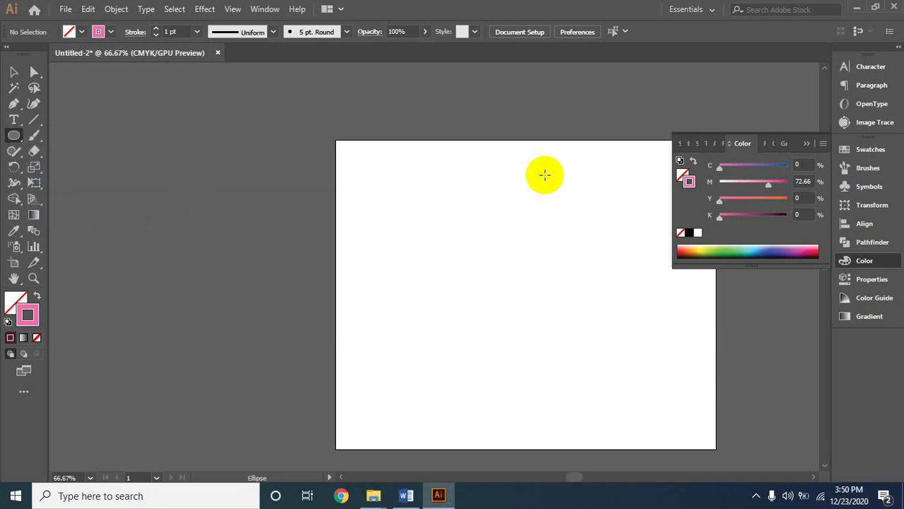
pyautogui.moveTo(508, 184); pyautogui.dragTo(585, 249)
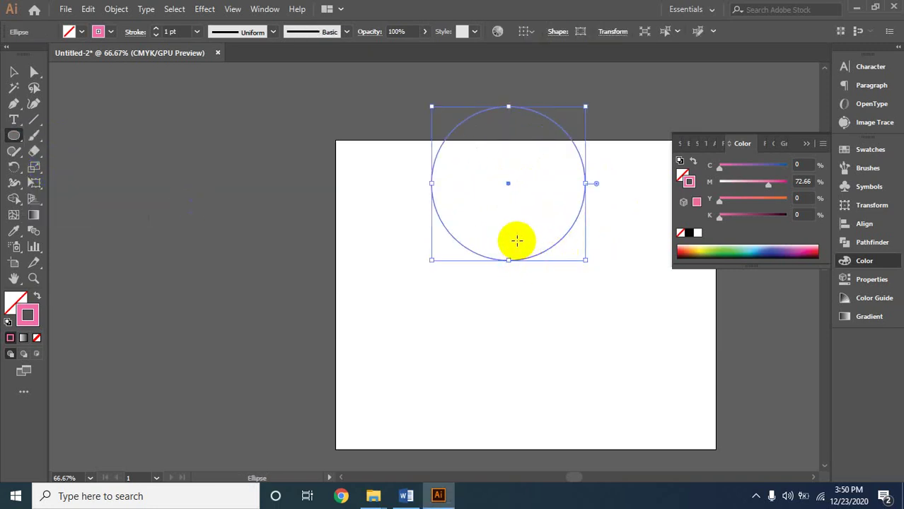
# - Set the circle's stroke weight to 5 pt and deselect it
pyautogui.click(169, 32)
pyautogui.press('Up')
pyautogui.press('Up')
pyautogui.press('Up')
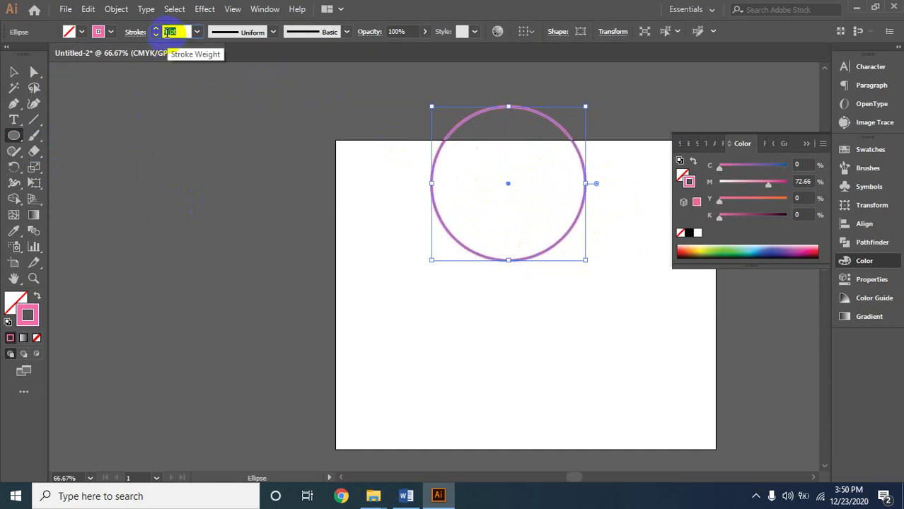
pyautogui.click(14, 72)
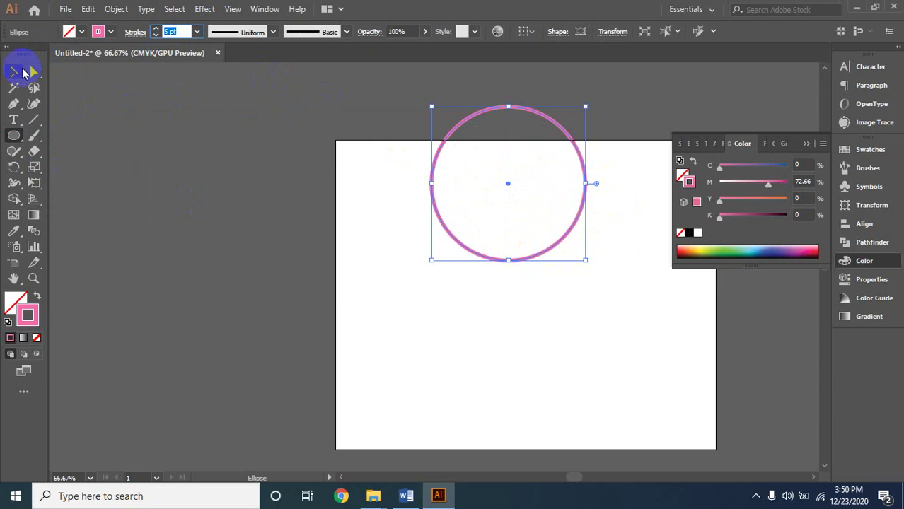
pyautogui.click(346, 164)
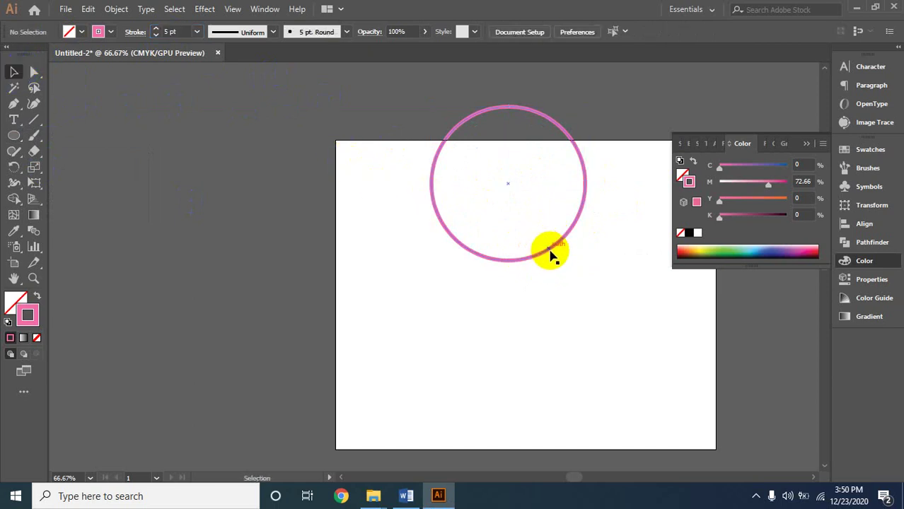
# - Duplicate the pink circle directly below the original and set the copy's stroke color to orange F99403
pyautogui.moveTo(552, 253); pyautogui.dragTo(550, 423)
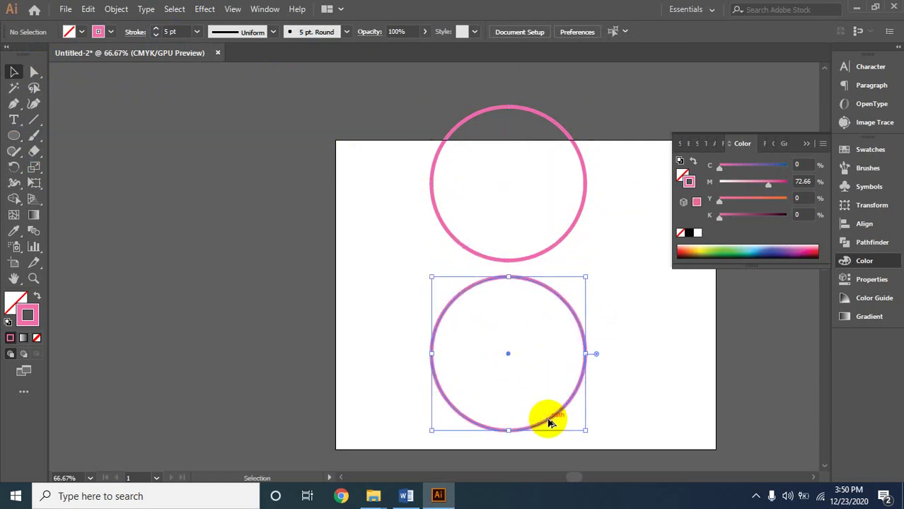
pyautogui.doubleClick(33, 316)
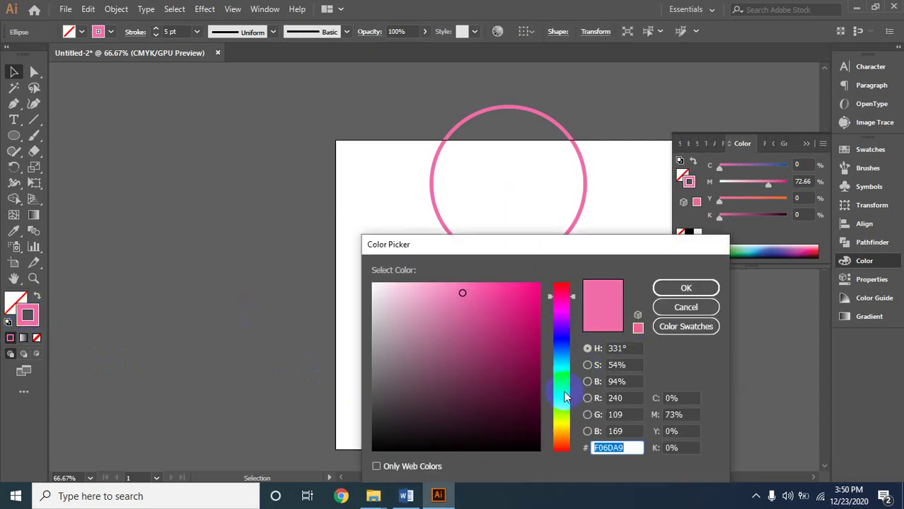
pyautogui.moveTo(554, 301)
pyautogui.mouseDown()
pyautogui.moveTo(558, 427)
pyautogui.moveTo(550, 435)
pyautogui.mouseUp()
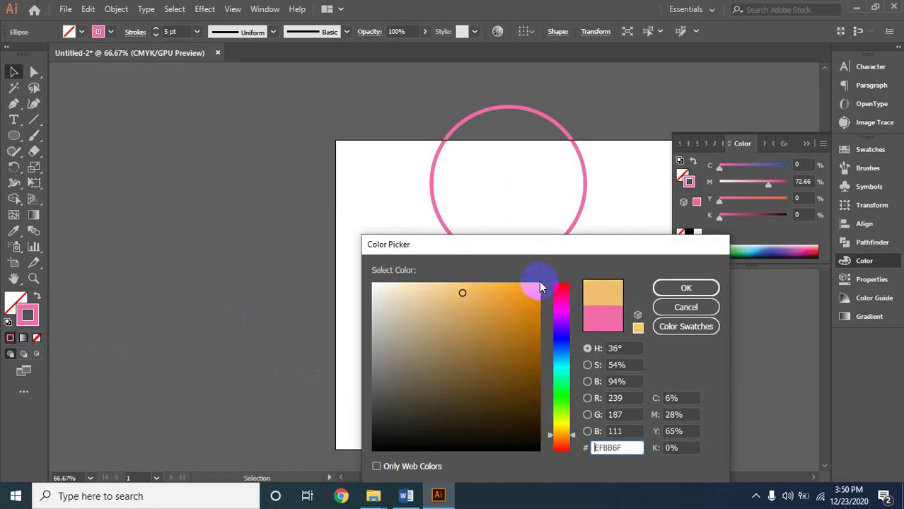
pyautogui.click(538, 286)
pyautogui.click(708, 295)
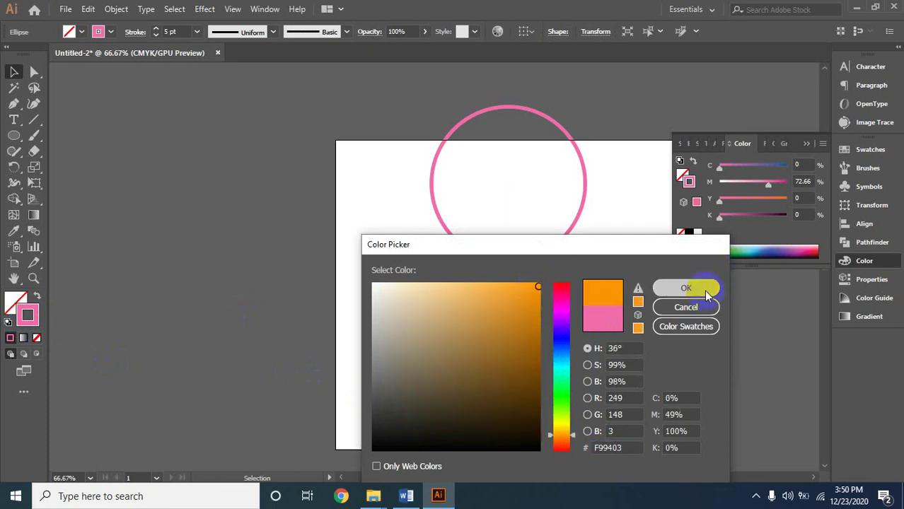
pyautogui.click(632, 319)
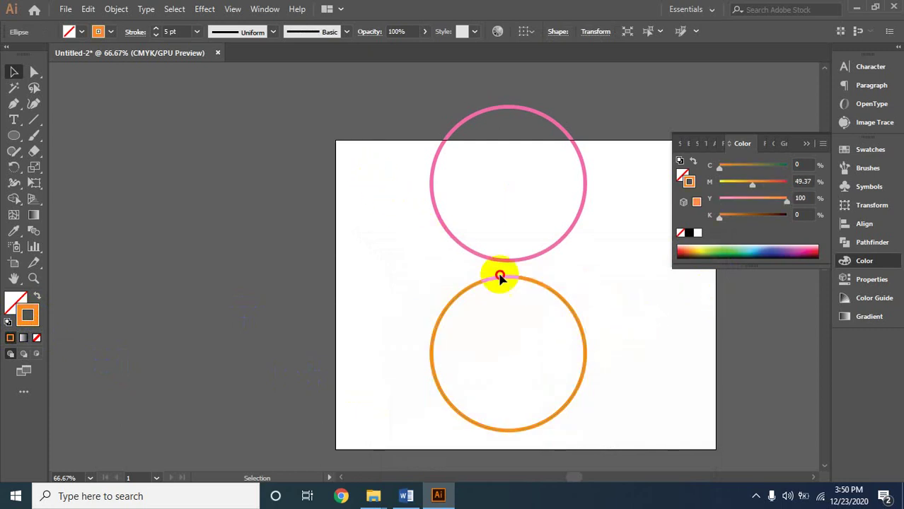
# - Select both the pink and the orange circle and make a blend between them
pyautogui.moveTo(499, 276); pyautogui.dragTo(569, 333)
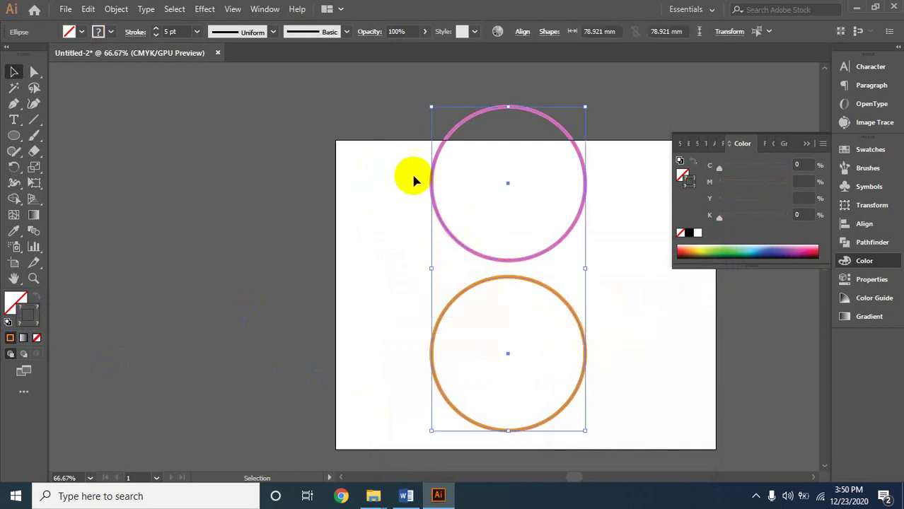
pyautogui.click(611, 266)
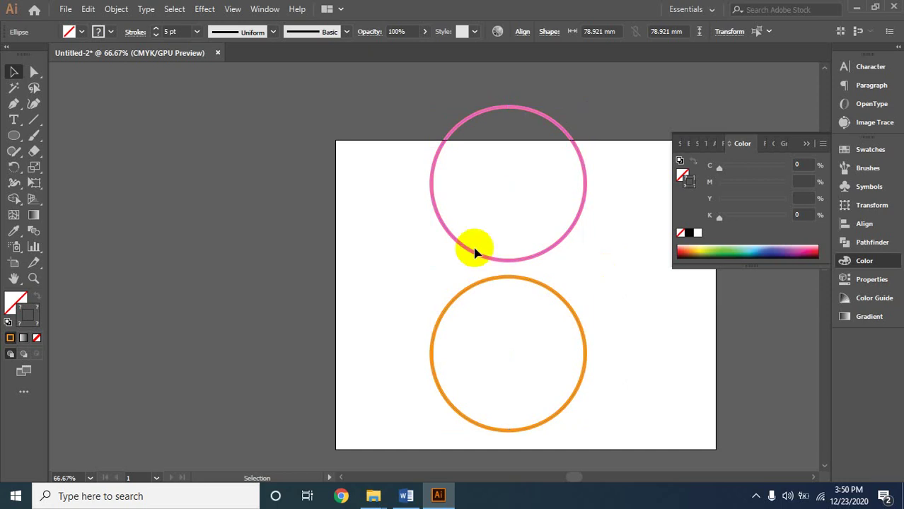
pyautogui.moveTo(390, 196); pyautogui.dragTo(582, 370)
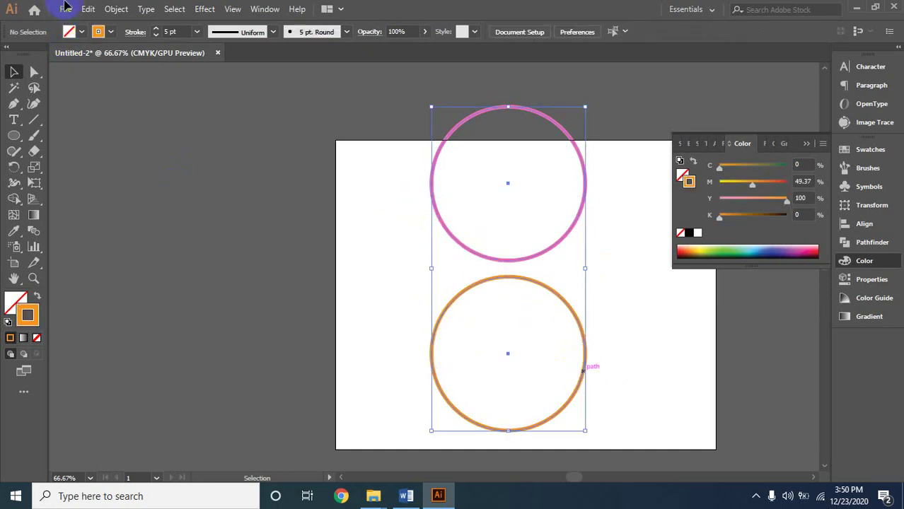
pyautogui.click(119, 9)
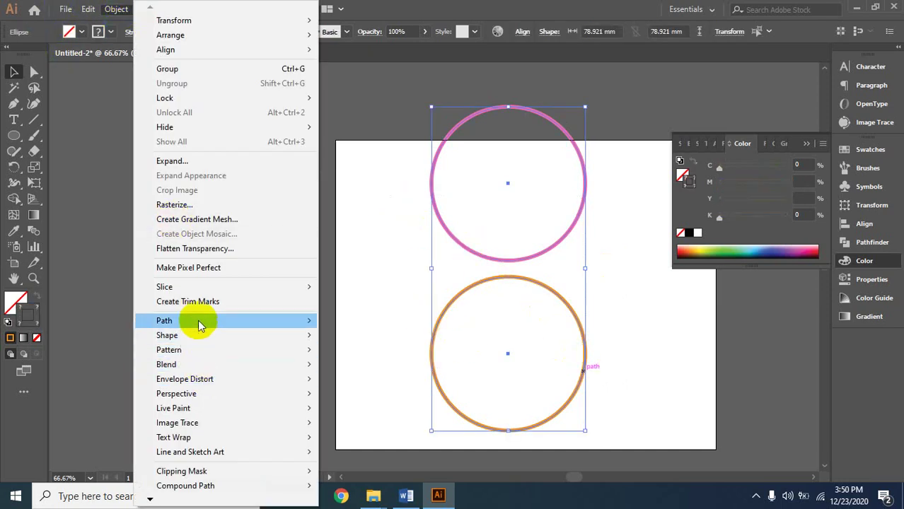
pyautogui.moveTo(203, 363)
pyautogui.click(344, 366)
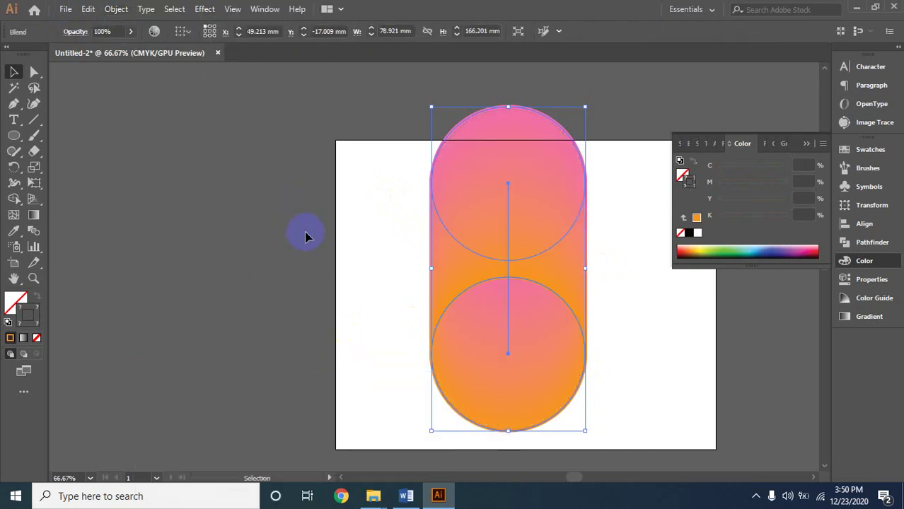
# - Try a Specified Steps spacing of 69 in the blend options, with the preview switched on
pyautogui.click(114, 14)
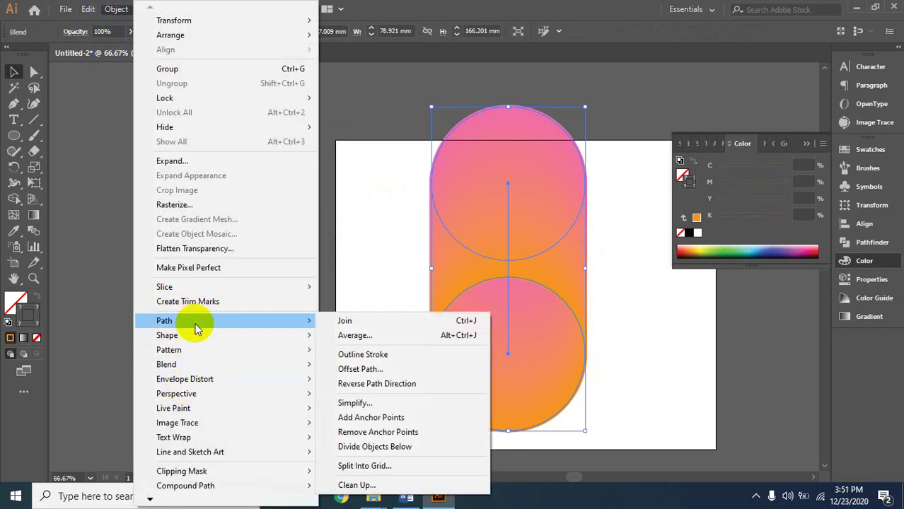
pyautogui.moveTo(199, 365)
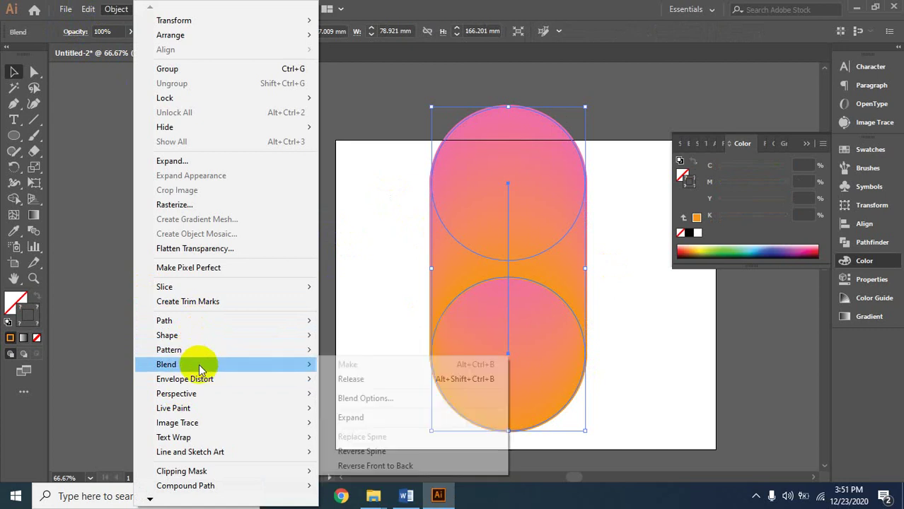
pyautogui.click(391, 400)
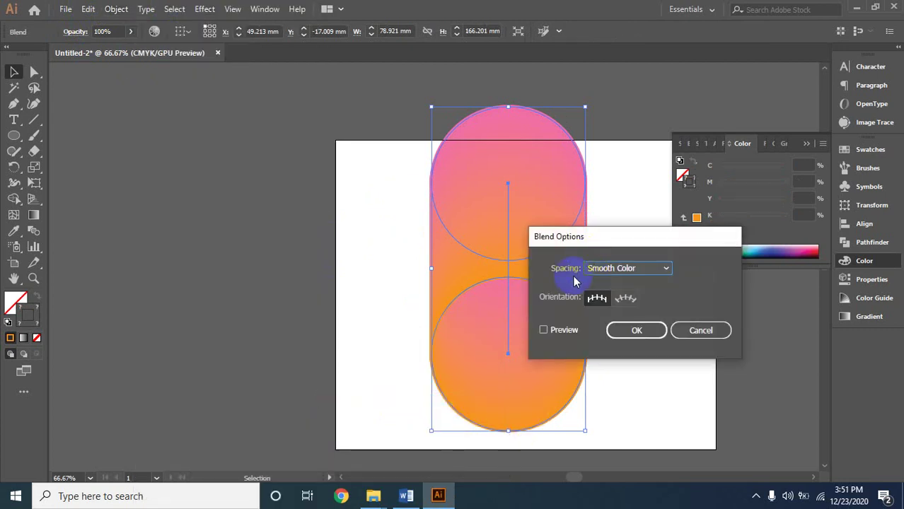
pyautogui.click(543, 330)
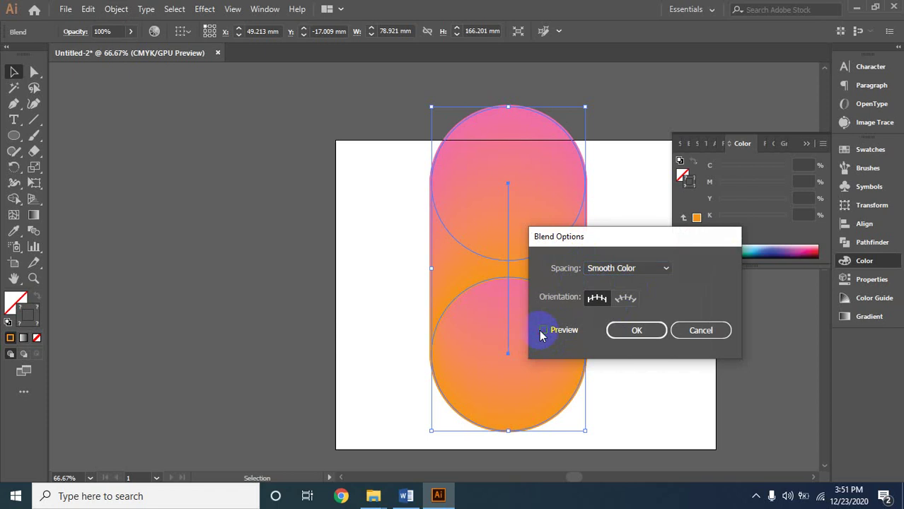
pyautogui.click(644, 277)
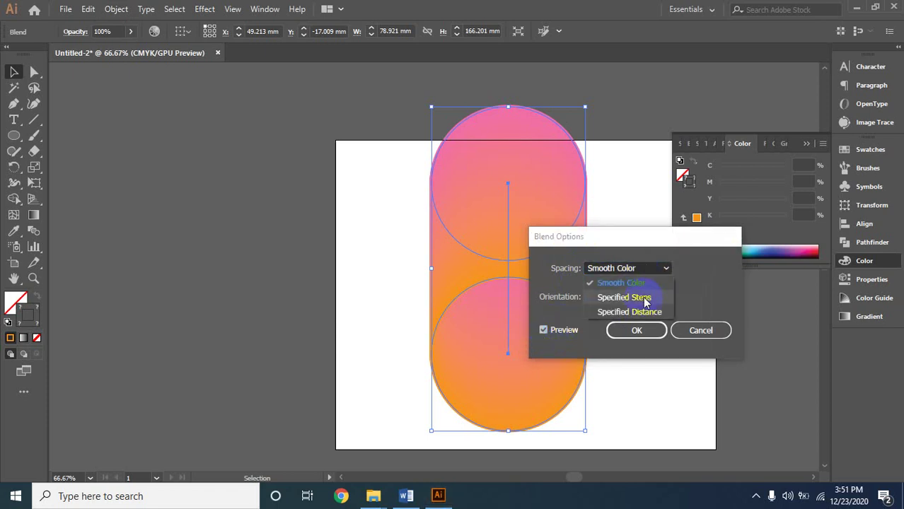
pyautogui.click(646, 298)
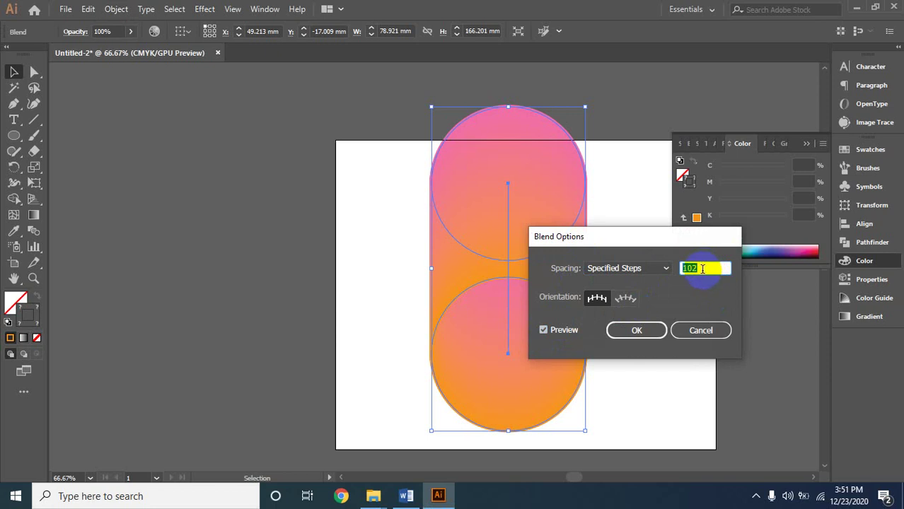
pyautogui.write('69')
pyautogui.click(542, 330)
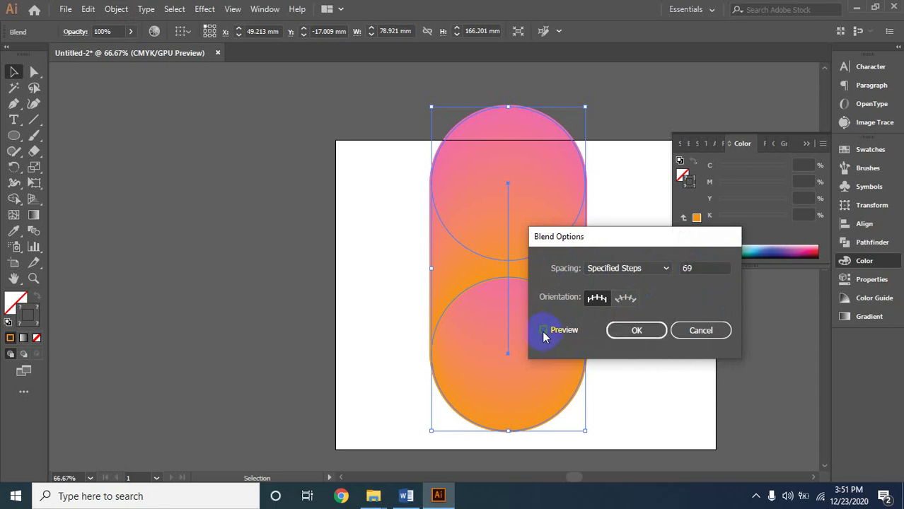
pyautogui.click(544, 330)
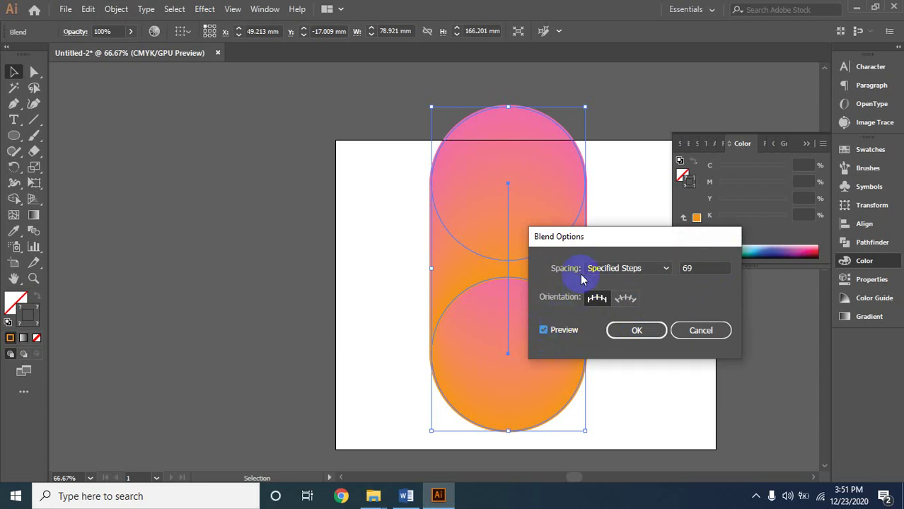
# - Try the Specified Distance spacing for the blend, toggle the preview, and cancel the blend options
pyautogui.click(640, 268)
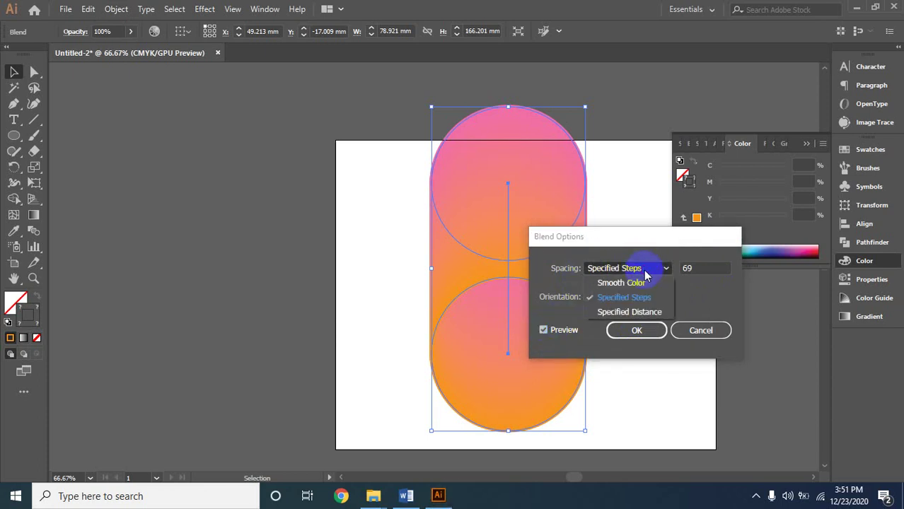
pyautogui.click(630, 312)
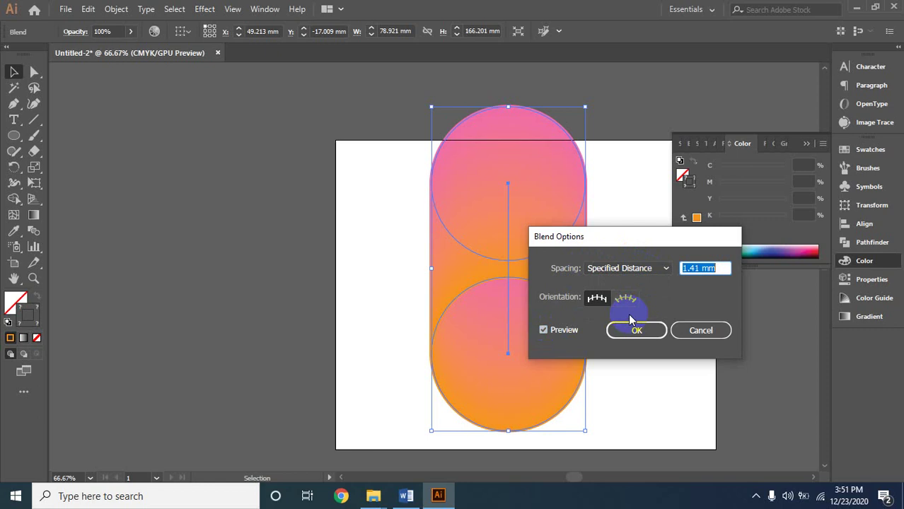
pyautogui.click(542, 332)
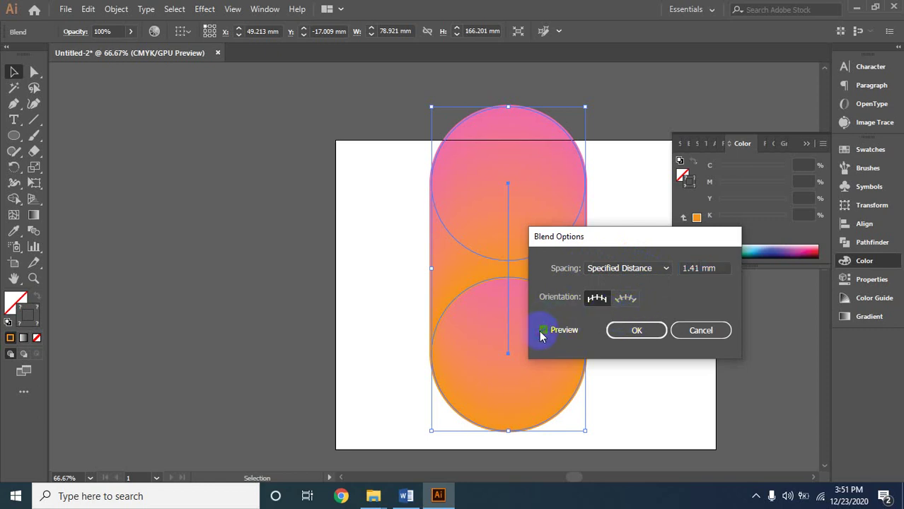
pyautogui.click(722, 331)
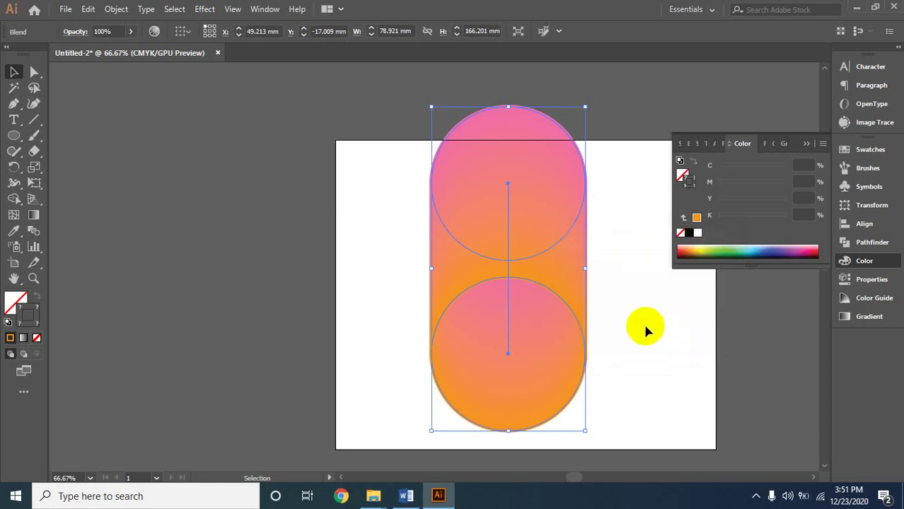
pyautogui.moveTo(396, 149); pyautogui.dragTo(539, 369)
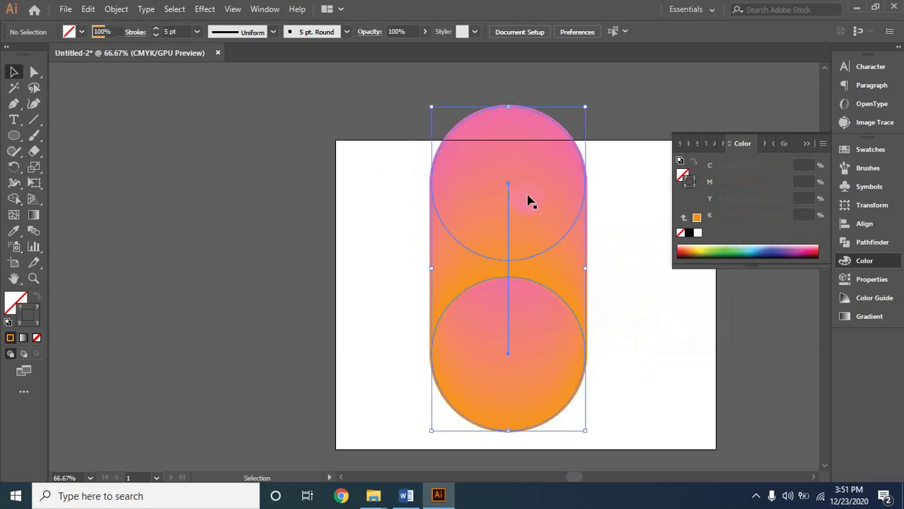
pyautogui.click(620, 220)
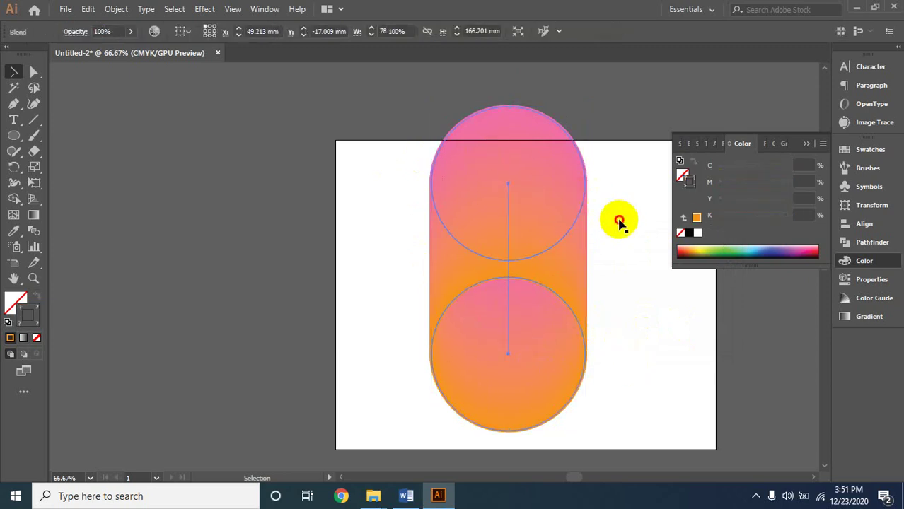
pyautogui.click(541, 184)
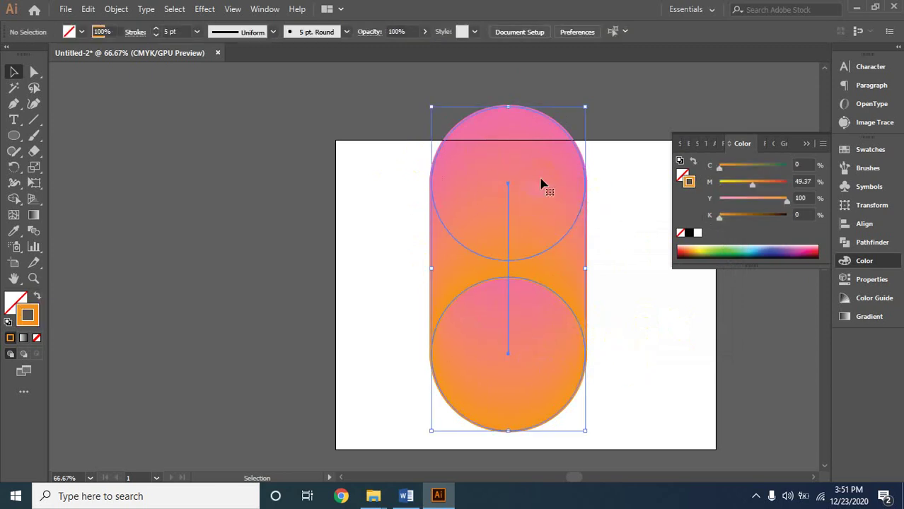
pyautogui.click(549, 355)
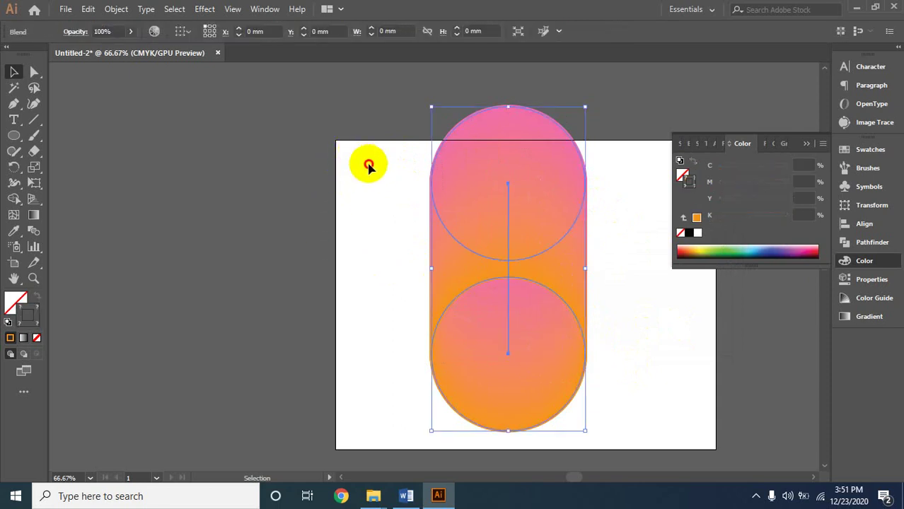
pyautogui.click(32, 233)
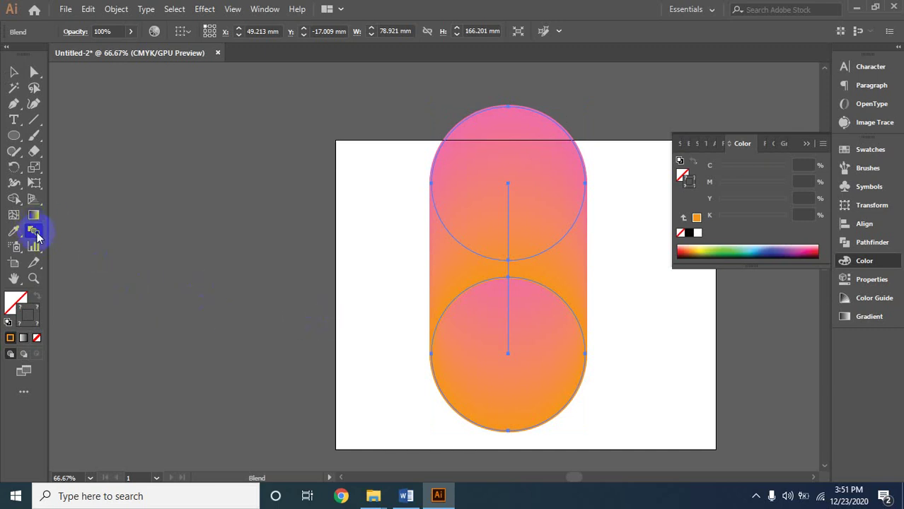
pyautogui.click(15, 73)
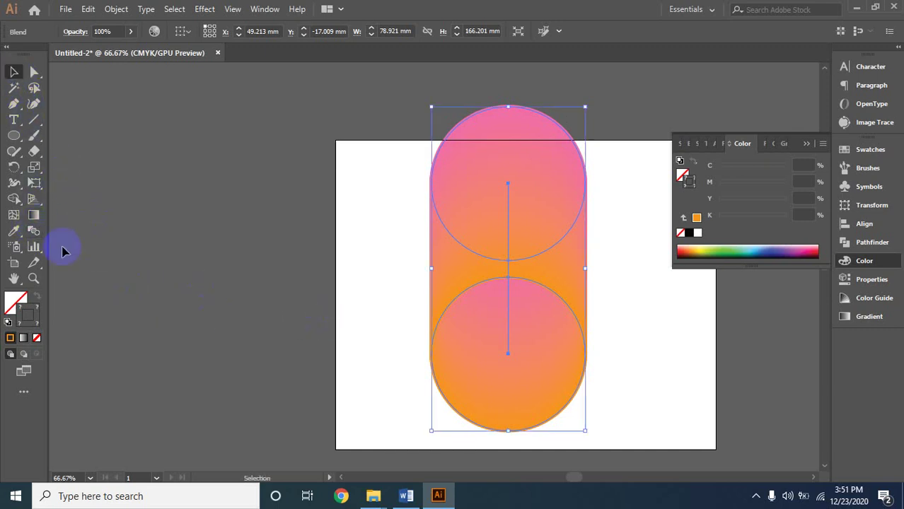
pyautogui.click(33, 233)
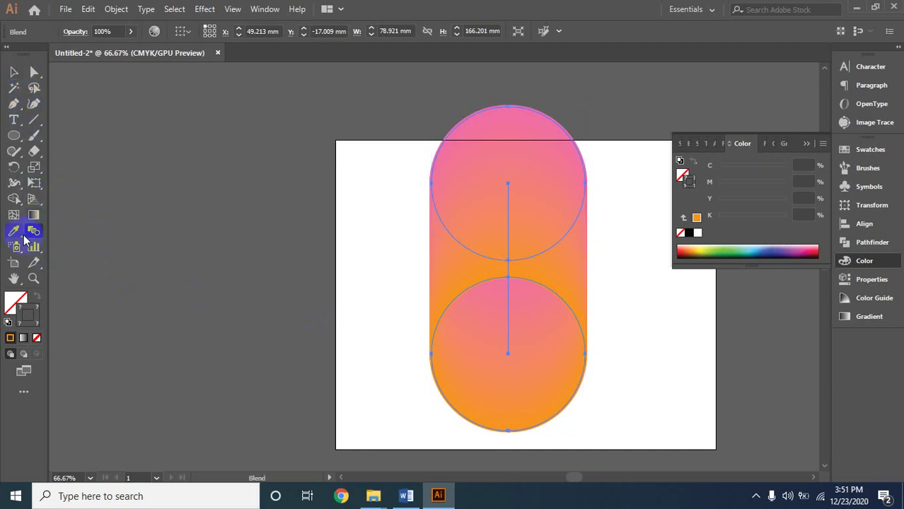
pyautogui.click(163, 268)
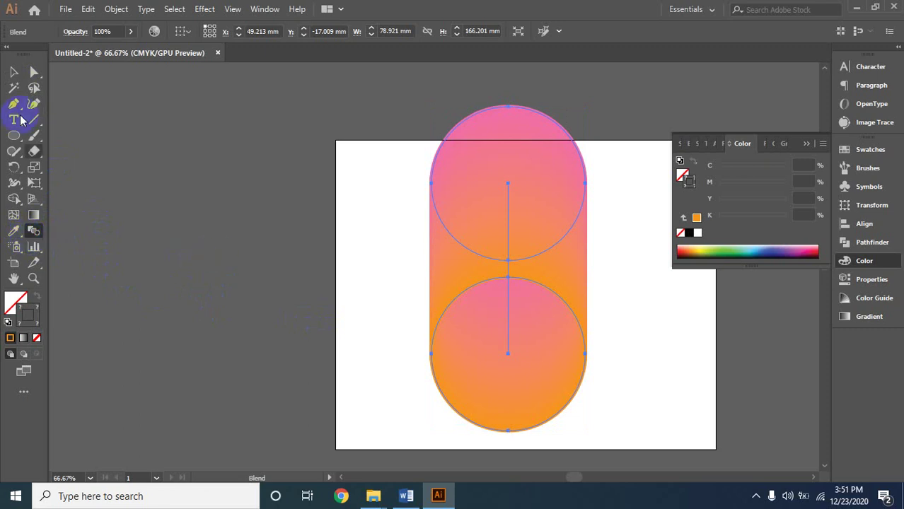
# - Select the pink-to-orange blend and delete it from the artboard
pyautogui.click(14, 72)
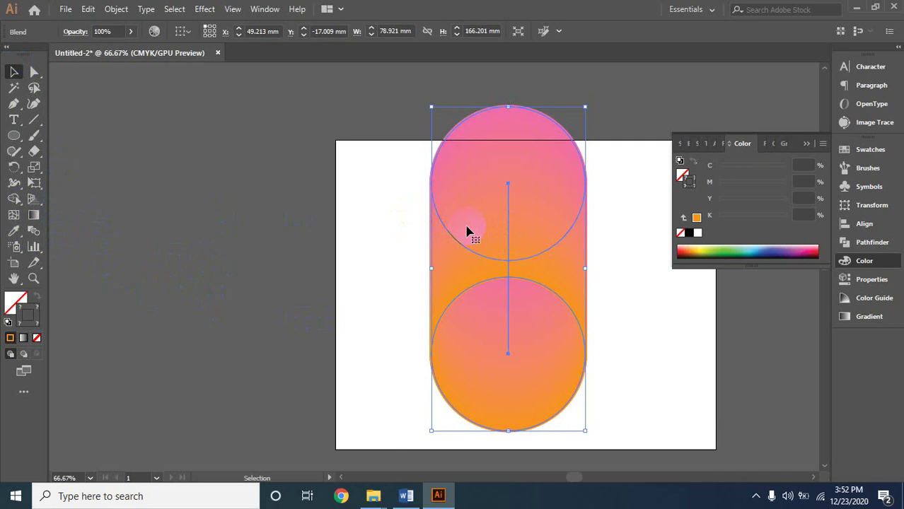
pyautogui.moveTo(380, 181); pyautogui.dragTo(551, 401)
pyautogui.press('Delete')
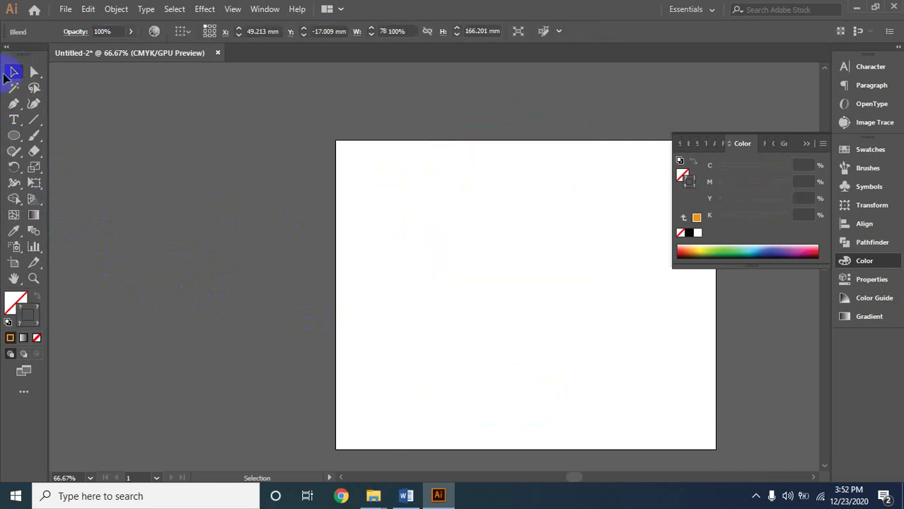
# - Draw a new circle overlapping the artboard's upper edge and make its stroke blue with C 100% and Y 0%
pyautogui.click(14, 136)
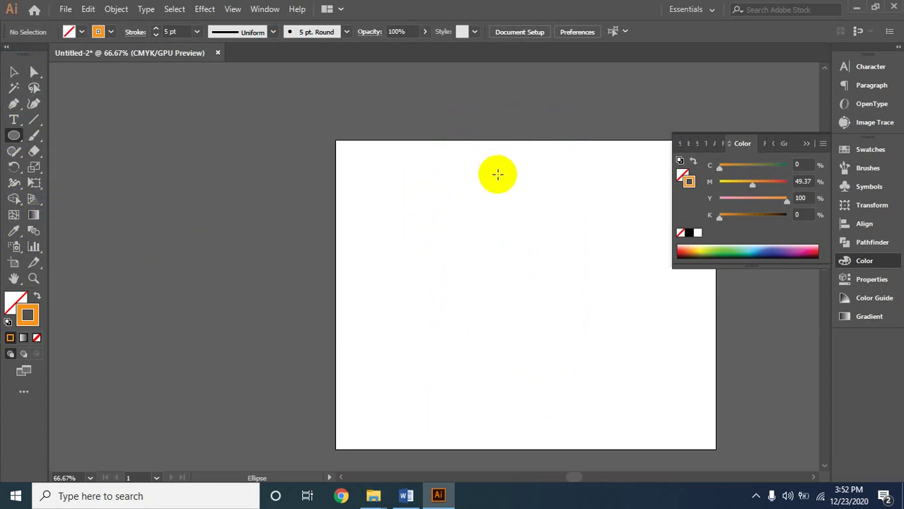
pyautogui.moveTo(499, 174)
pyautogui.mouseDown()
pyautogui.moveTo(569, 259)
pyautogui.moveTo(555, 256)
pyautogui.mouseUp()
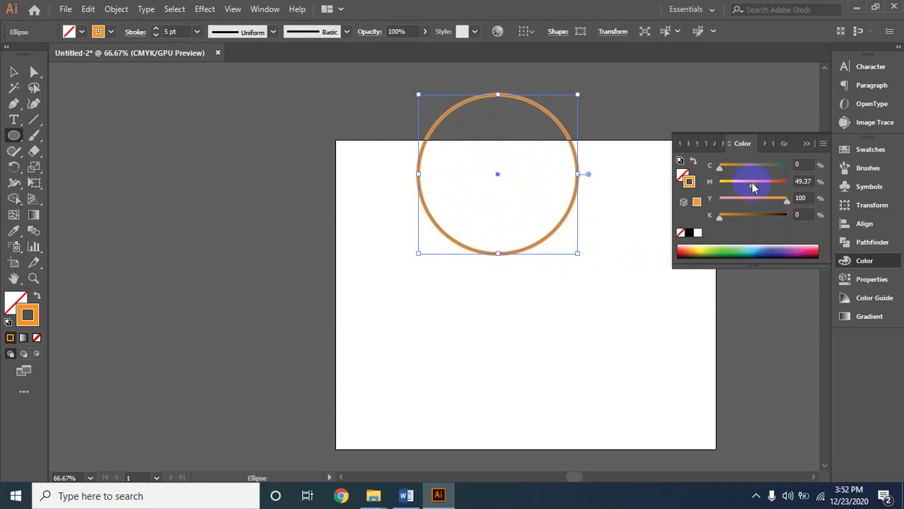
pyautogui.moveTo(719, 175)
pyautogui.mouseDown()
pyautogui.moveTo(801, 180)
pyautogui.moveTo(765, 205)
pyautogui.moveTo(717, 203)
pyautogui.mouseUp()
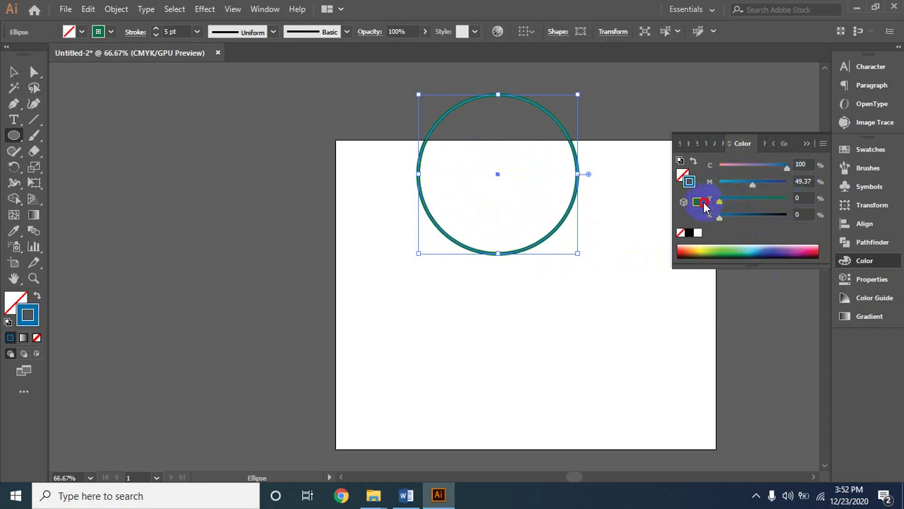
# - Duplicate the blue circle straight down so the copy sits just inside the artboard's lower edge
pyautogui.click(13, 71)
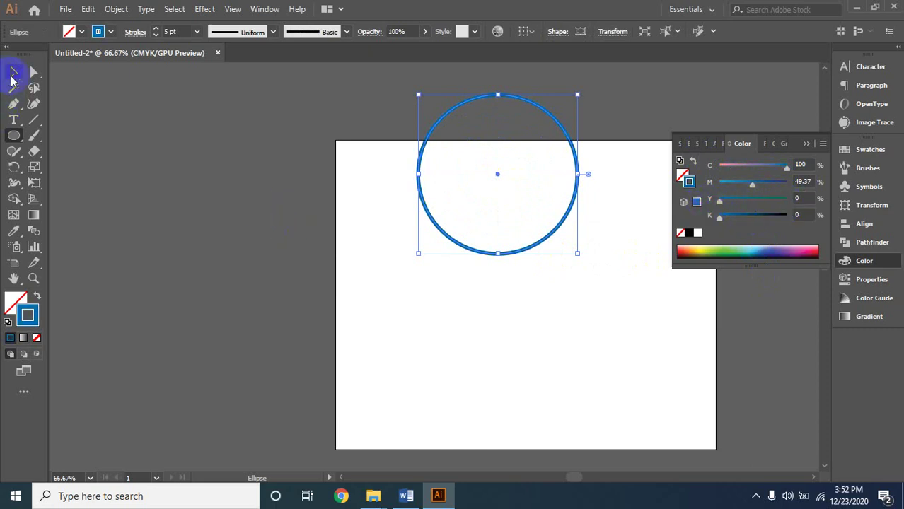
pyautogui.click(453, 278)
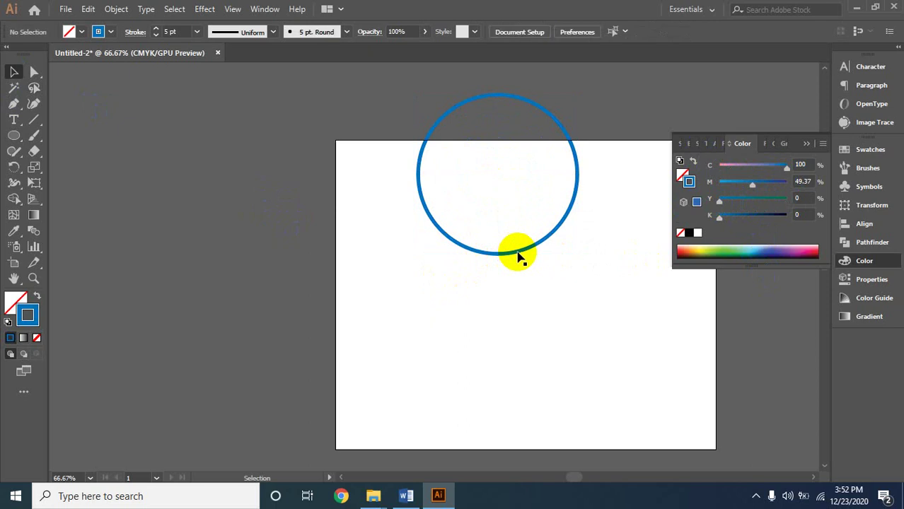
pyautogui.moveTo(518, 254)
pyautogui.mouseDown()
pyautogui.moveTo(511, 412)
pyautogui.moveTo(519, 457)
pyautogui.mouseUp()
pyautogui.moveTo(517, 457); pyautogui.dragTo(521, 446)
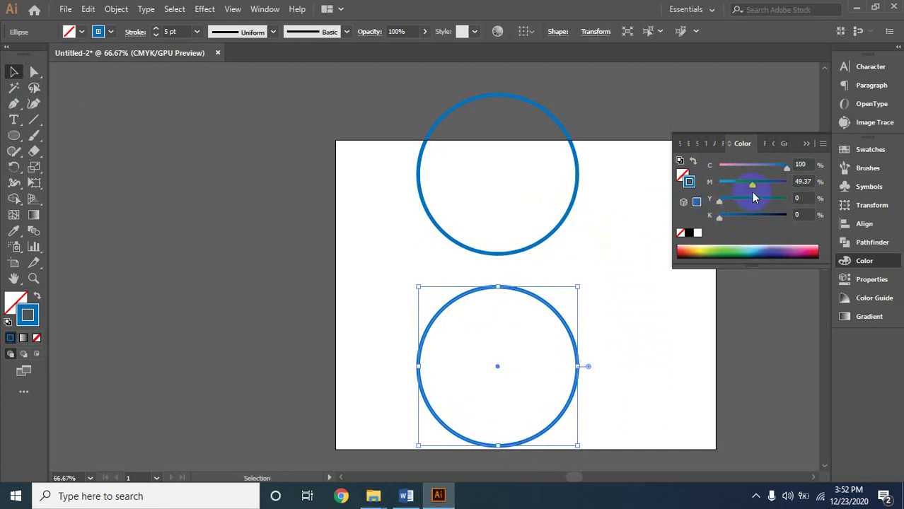
# - Make the lower circle's stroke red with C 0%, M 100%, Y 100% and K 0%, and deselect it
pyautogui.moveTo(755, 189)
pyautogui.mouseDown()
pyautogui.moveTo(711, 196)
pyautogui.moveTo(720, 223)
pyautogui.moveTo(758, 227)
pyautogui.moveTo(751, 218)
pyautogui.mouseUp()
pyautogui.moveTo(787, 170)
pyautogui.mouseDown()
pyautogui.moveTo(685, 179)
pyautogui.moveTo(817, 188)
pyautogui.mouseUp()
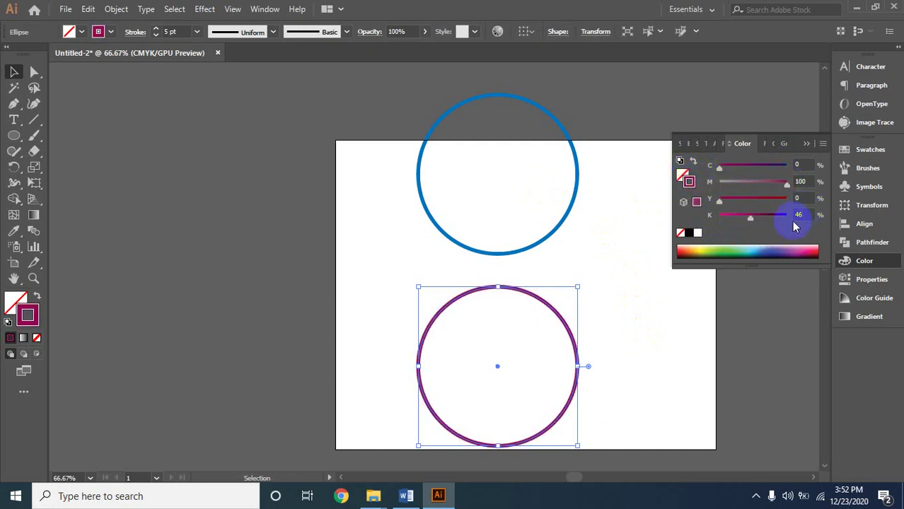
pyautogui.moveTo(752, 224); pyautogui.dragTo(698, 232)
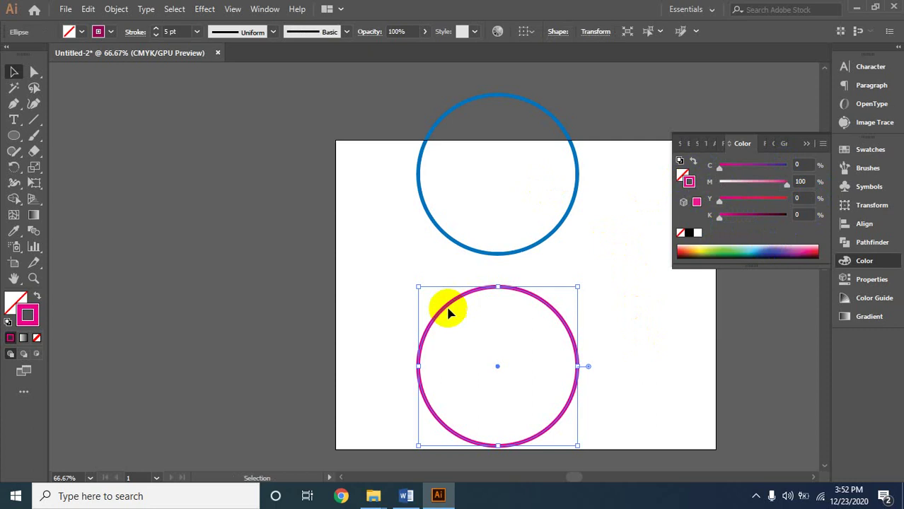
pyautogui.moveTo(720, 201); pyautogui.dragTo(805, 217)
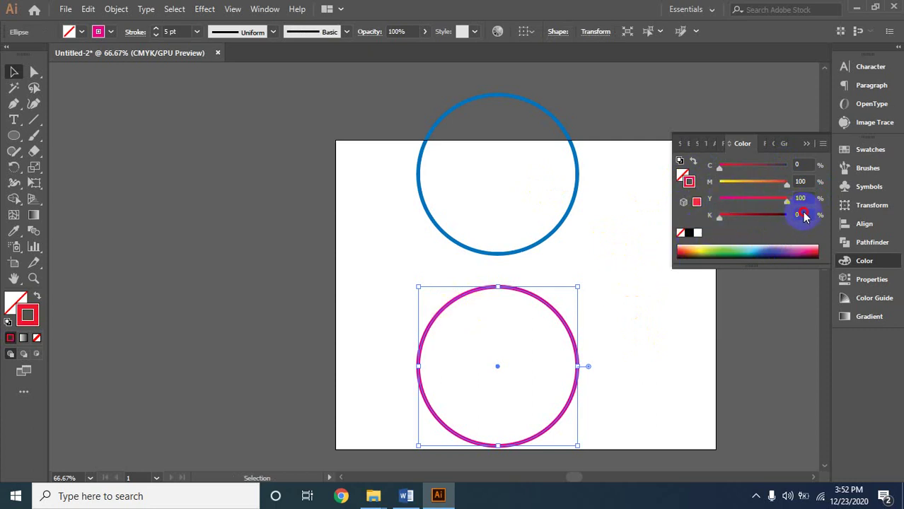
pyautogui.click(687, 329)
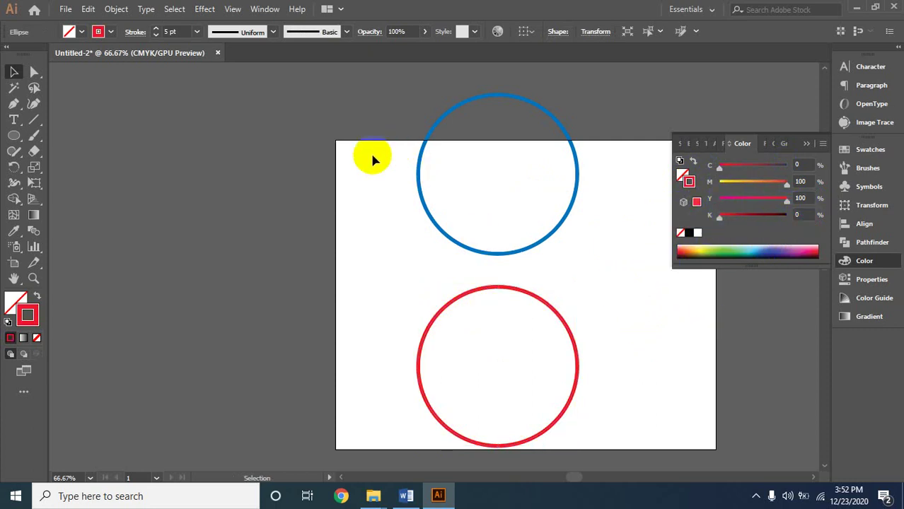
# - Select the blue and the red circle together
pyautogui.moveTo(373, 155); pyautogui.dragTo(561, 379)
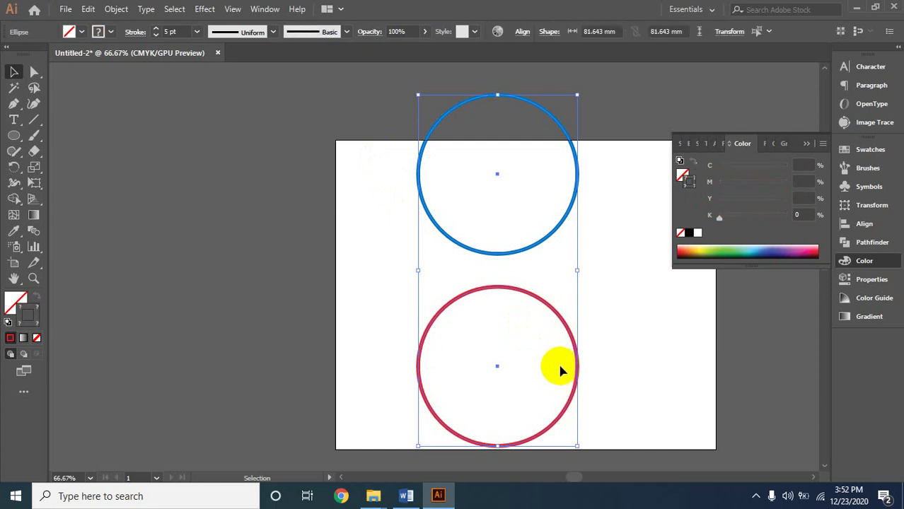
pyautogui.click(34, 231)
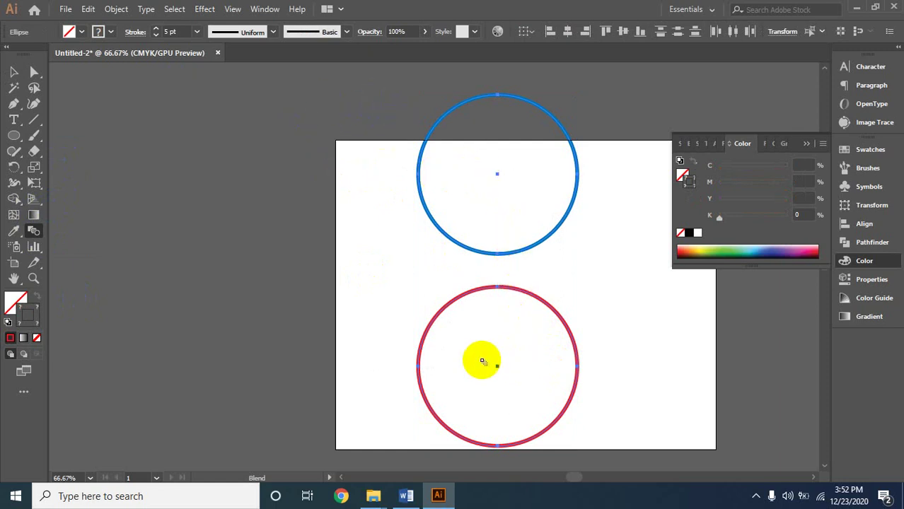
pyautogui.click(13, 71)
pyautogui.click(268, 204)
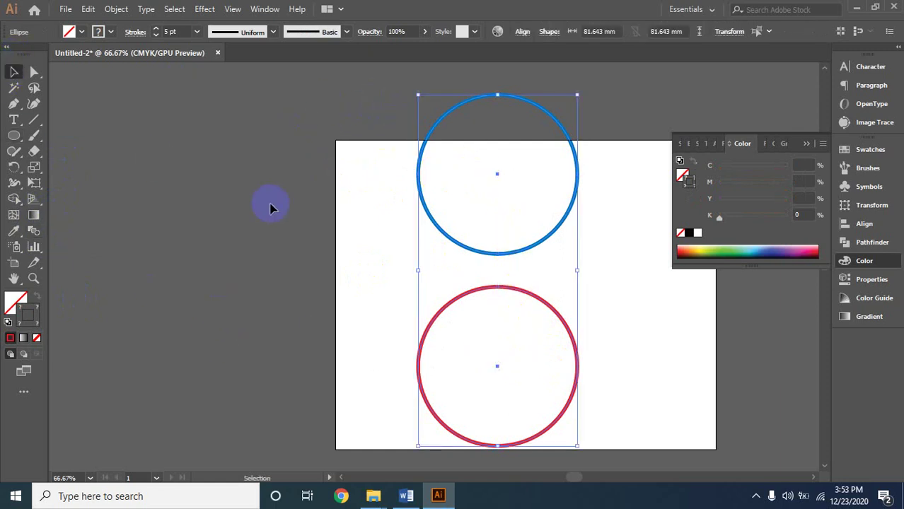
pyautogui.click(559, 371)
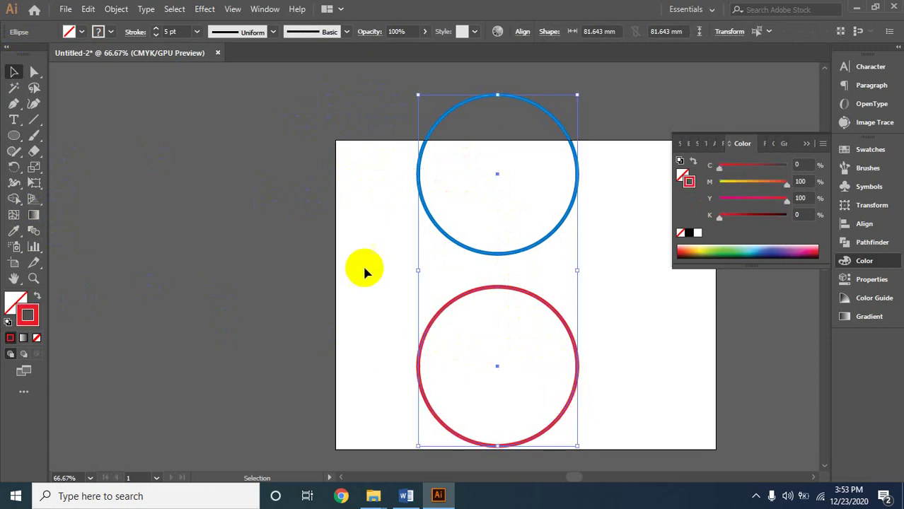
# - Set the blend options for the two selected circles to Smooth Color spacing with the Align to Path orientation
pyautogui.click(113, 12)
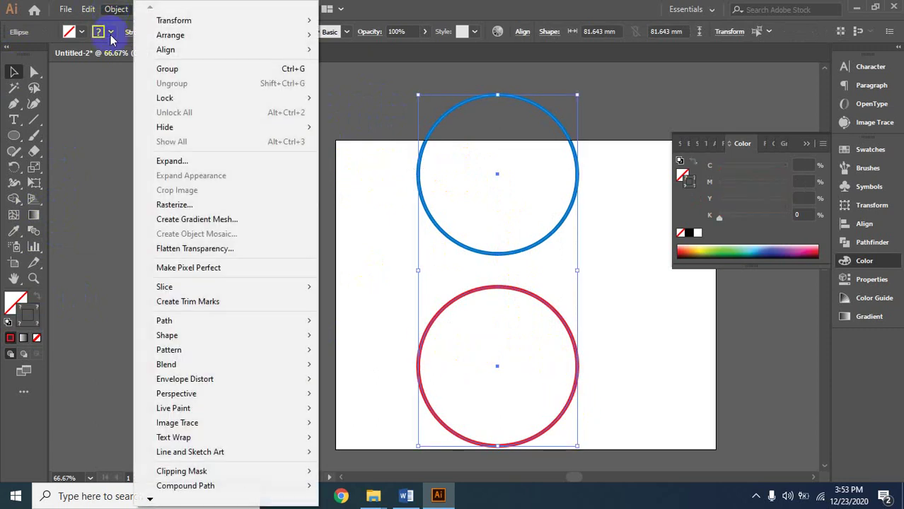
pyautogui.moveTo(193, 366)
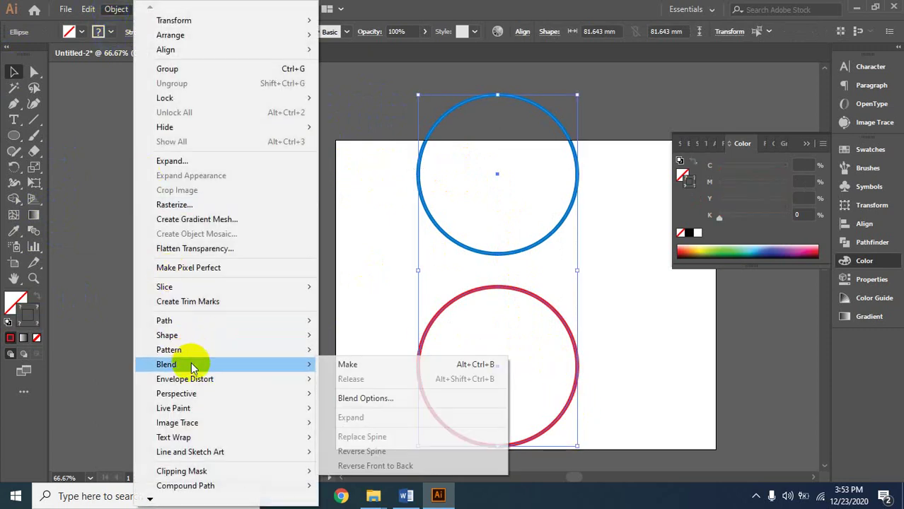
pyautogui.click(394, 400)
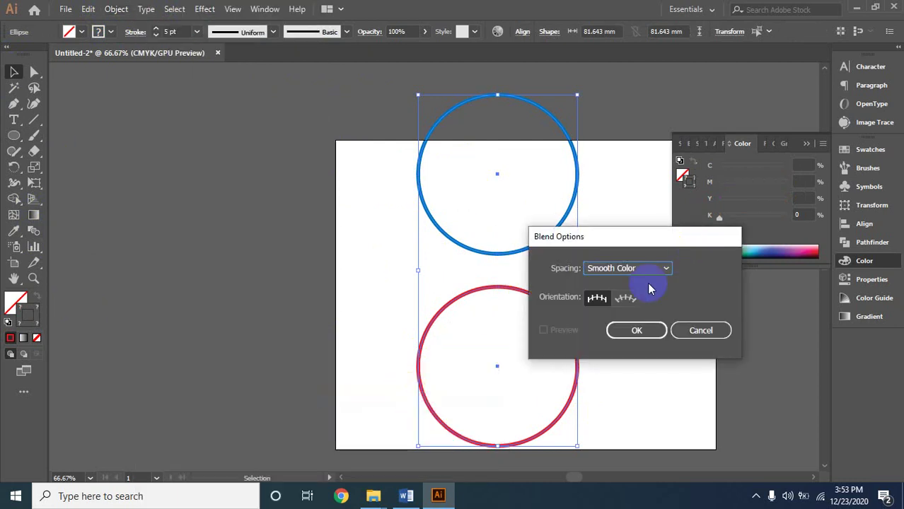
pyautogui.click(617, 271)
pyautogui.click(624, 298)
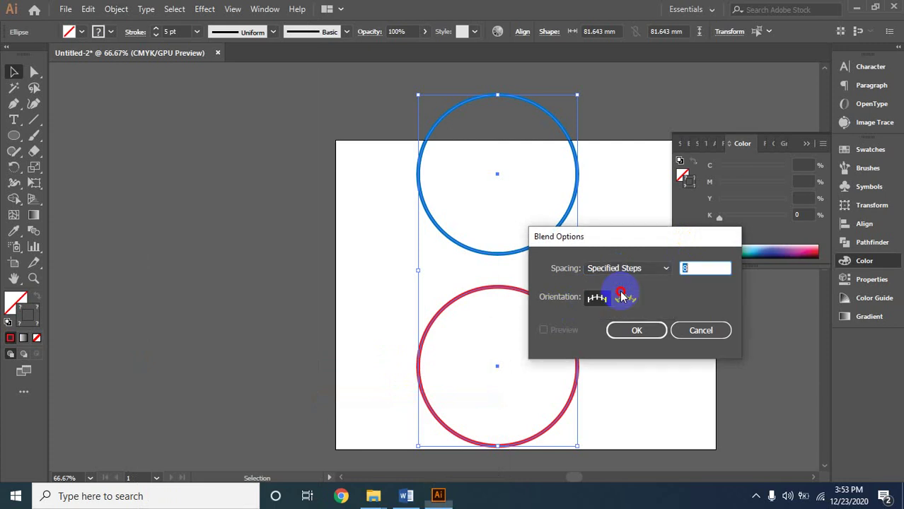
pyautogui.doubleClick(685, 268)
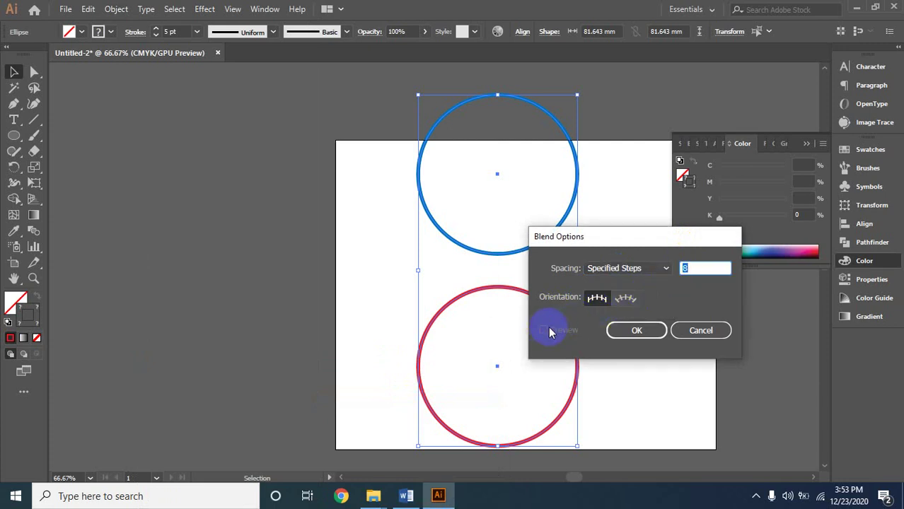
pyautogui.click(625, 298)
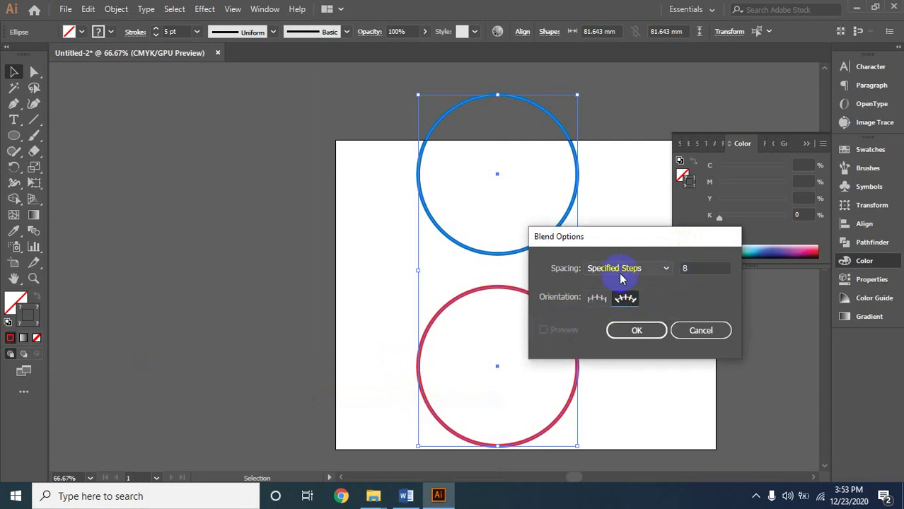
pyautogui.doubleClick(687, 268)
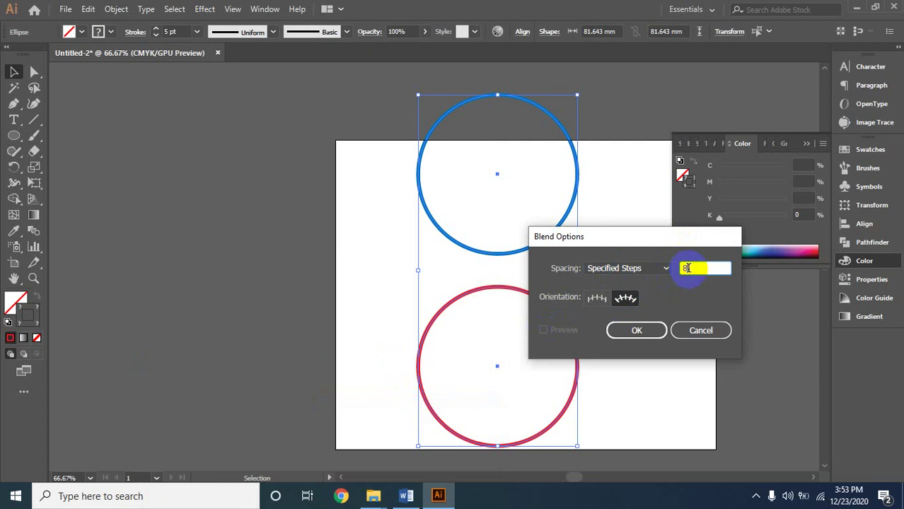
pyautogui.click(615, 269)
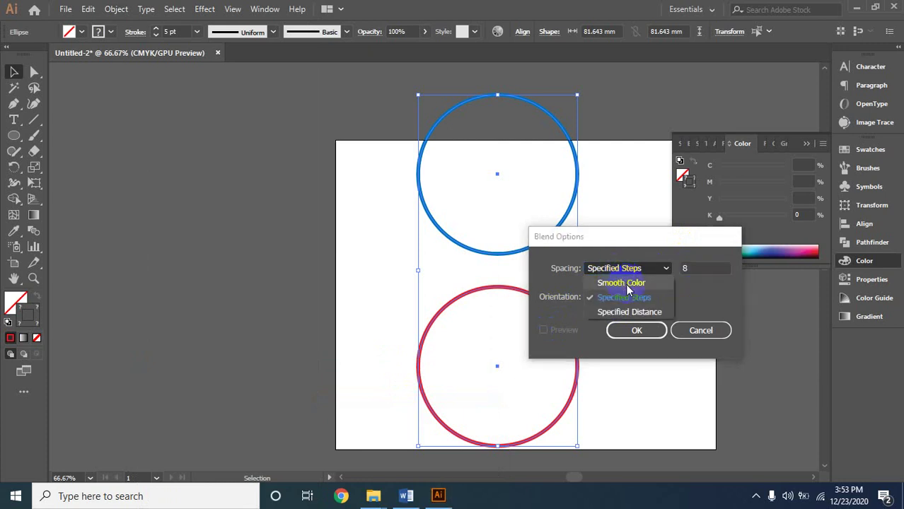
pyautogui.click(625, 283)
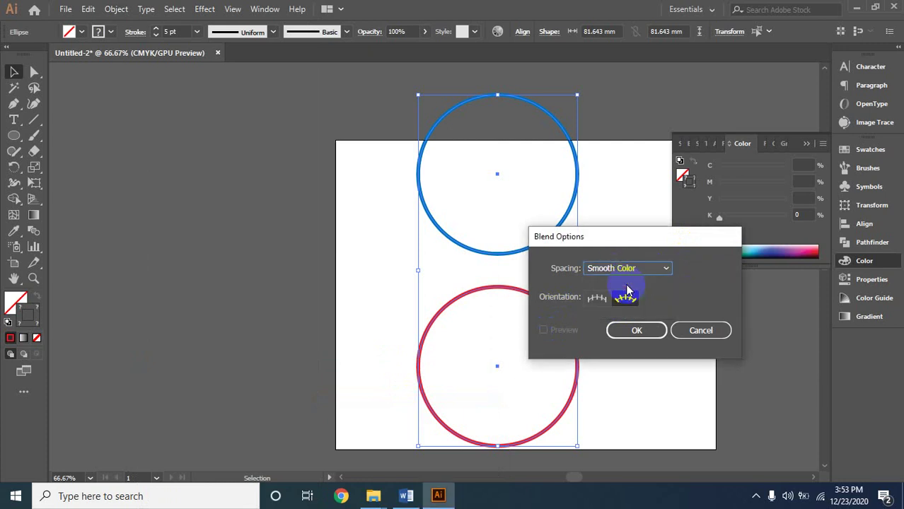
pyautogui.click(637, 331)
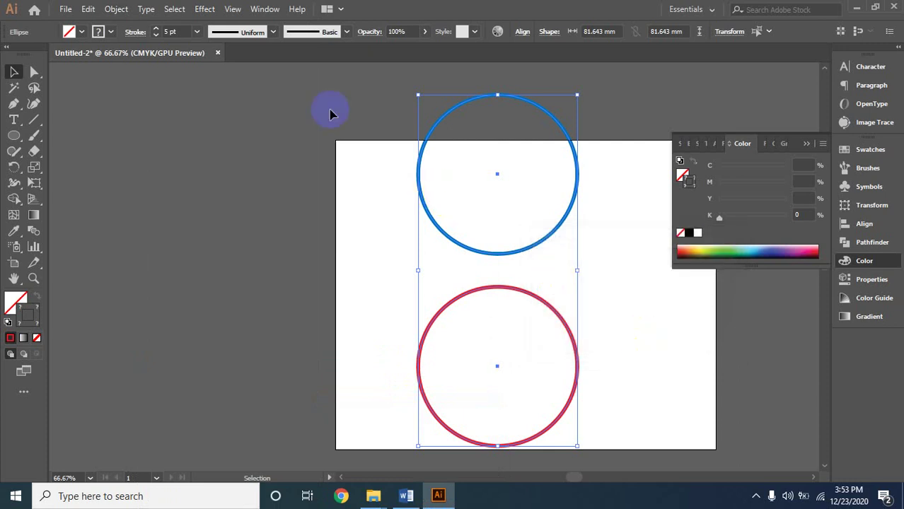
pyautogui.click(113, 11)
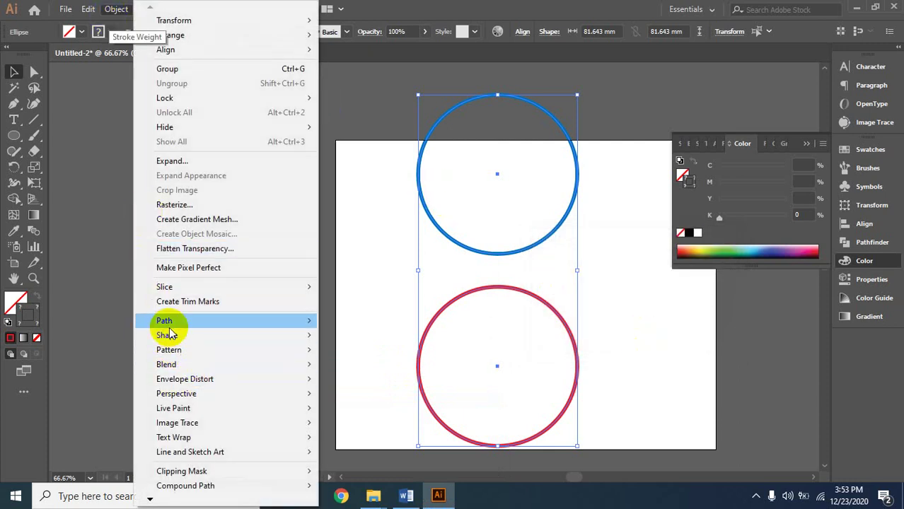
pyautogui.moveTo(262, 366)
pyautogui.click(374, 398)
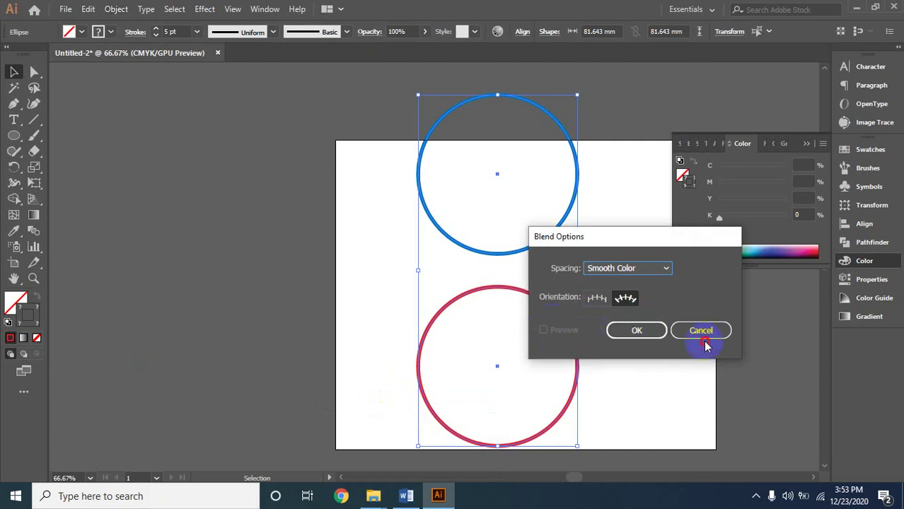
pyautogui.press('Escape')
# - Make a blend between the blue upper circle and the red lower circle
pyautogui.click(87, 9)
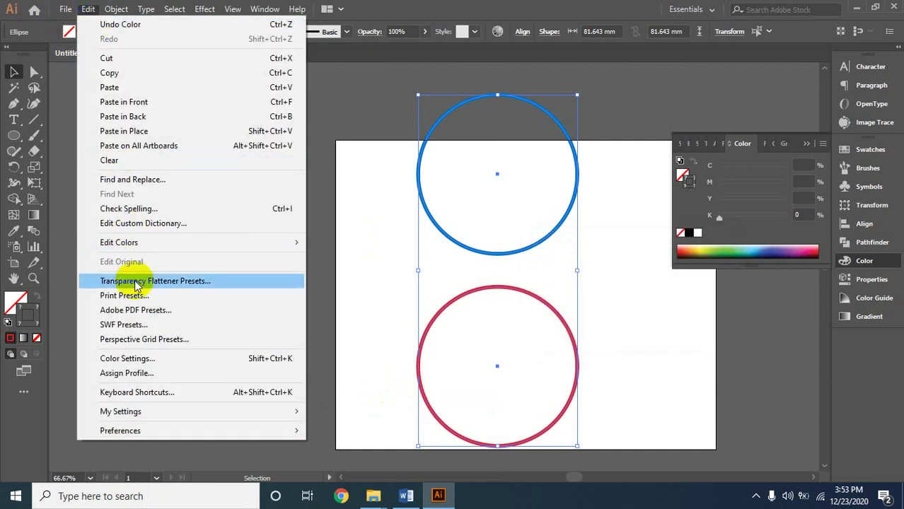
pyautogui.moveTo(116, 10)
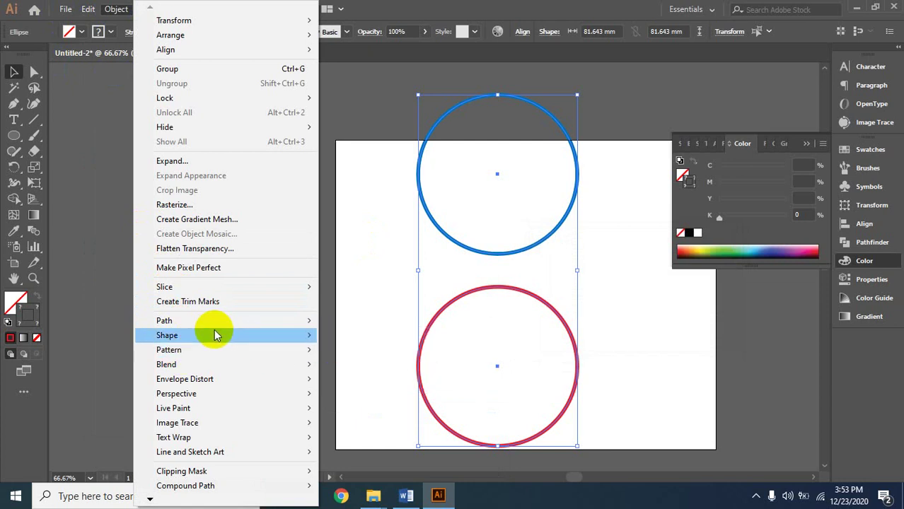
pyautogui.moveTo(199, 367)
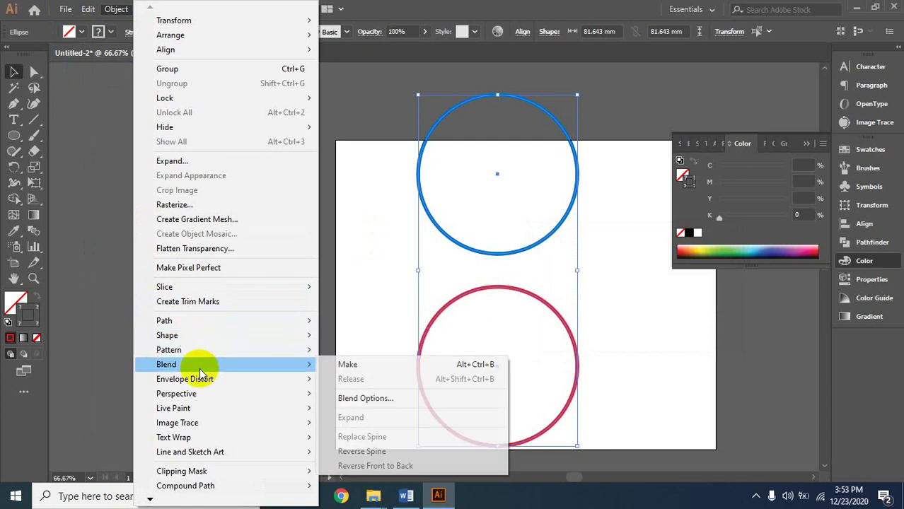
pyautogui.click(364, 368)
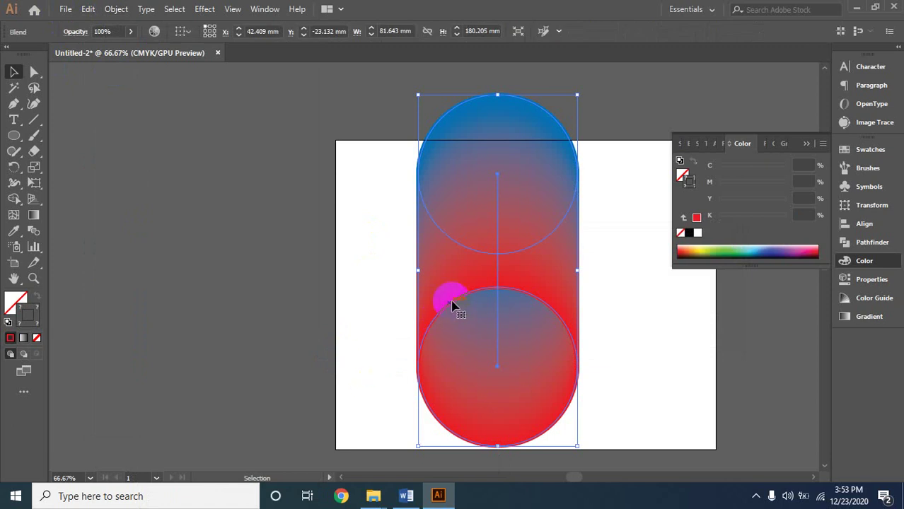
pyautogui.hotkey('ctrl', 'space')
pyautogui.click(509, 256)
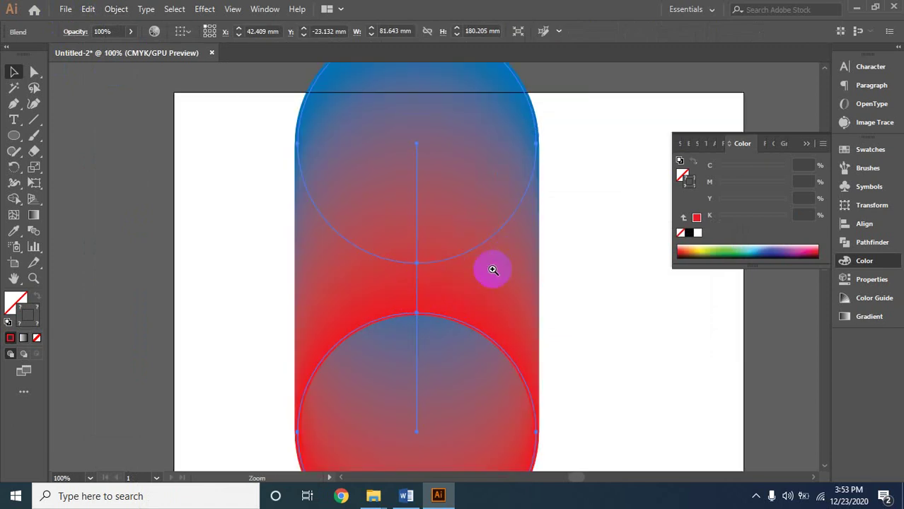
pyautogui.click(462, 273)
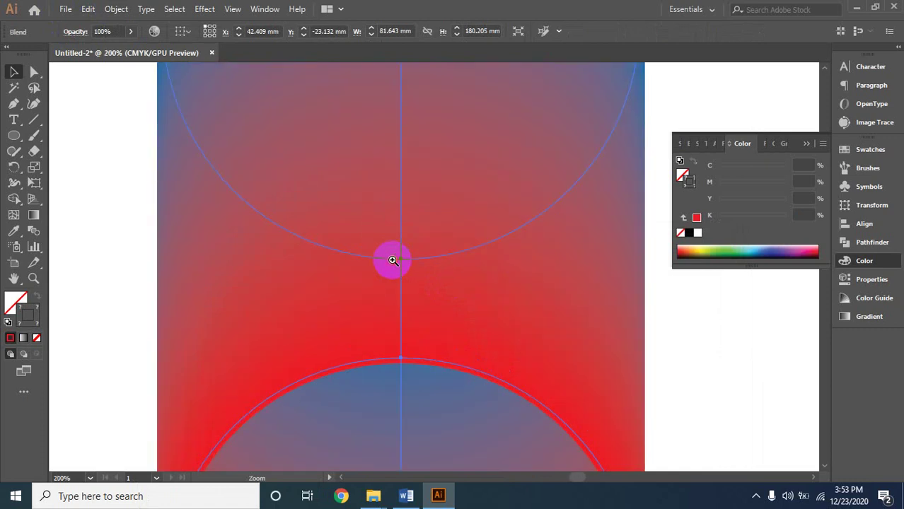
pyautogui.click(393, 260)
pyautogui.click(379, 262)
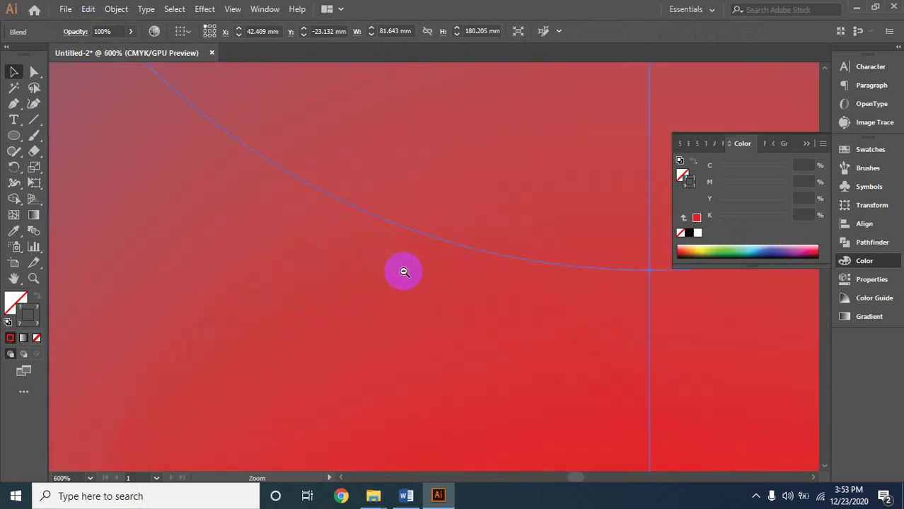
pyautogui.keyDown('alt'); pyautogui.click(459, 260); pyautogui.keyUp('alt')
pyautogui.keyDown('alt'); pyautogui.click(458, 261); pyautogui.keyUp('alt')
pyautogui.keyDown('alt'); pyautogui.click(459, 260); pyautogui.keyUp('alt')
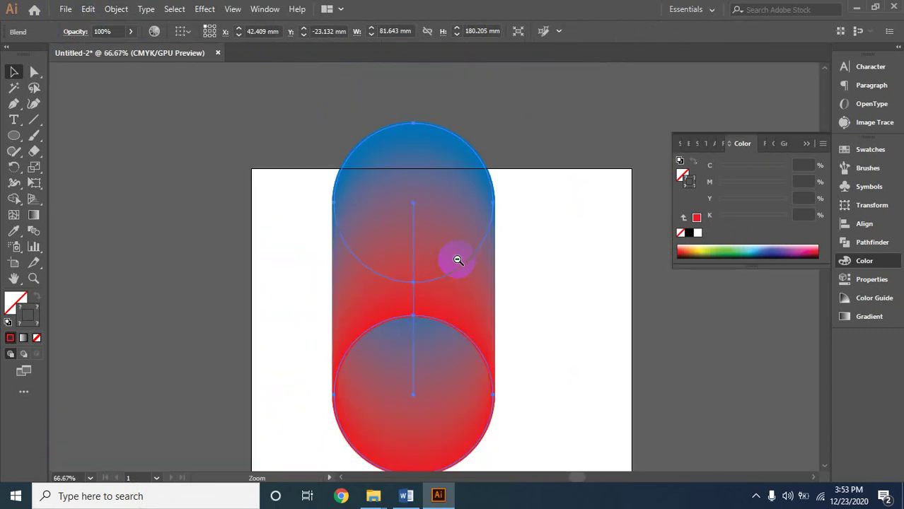
# - Open the options of the selected circle blend, enable the preview and change its spacing to Specified Steps
pyautogui.click(120, 8)
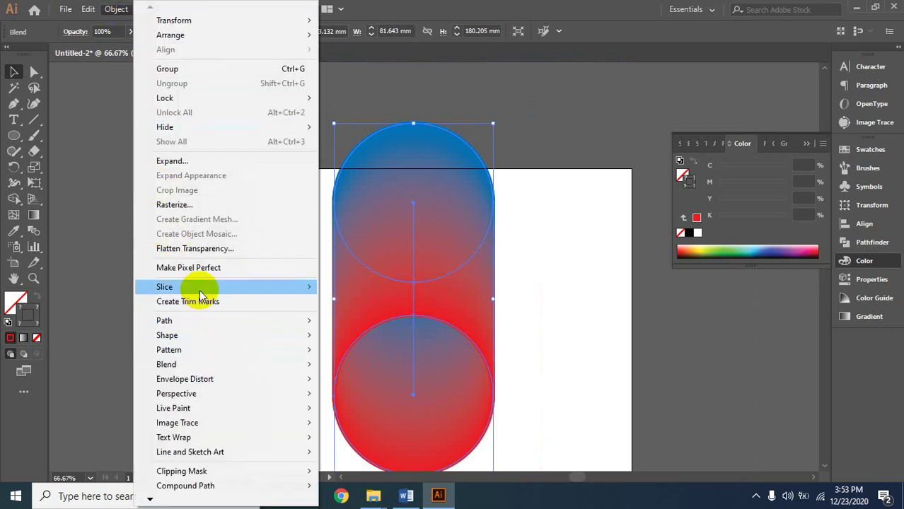
pyautogui.moveTo(197, 350)
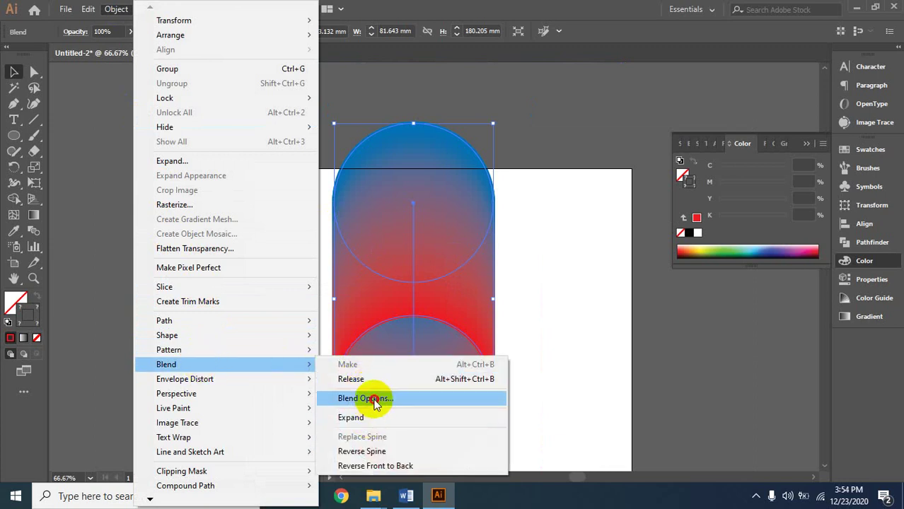
pyautogui.click(374, 401)
pyautogui.click(550, 331)
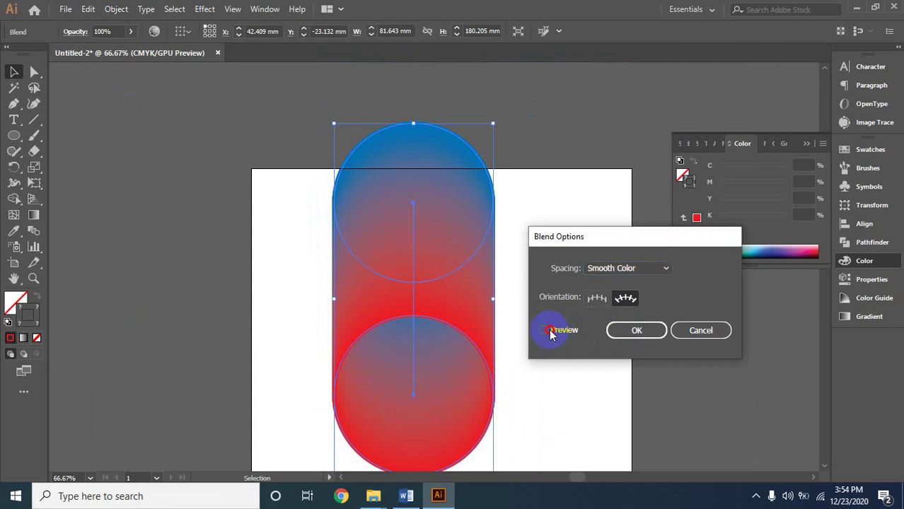
pyautogui.click(624, 269)
pyautogui.click(624, 298)
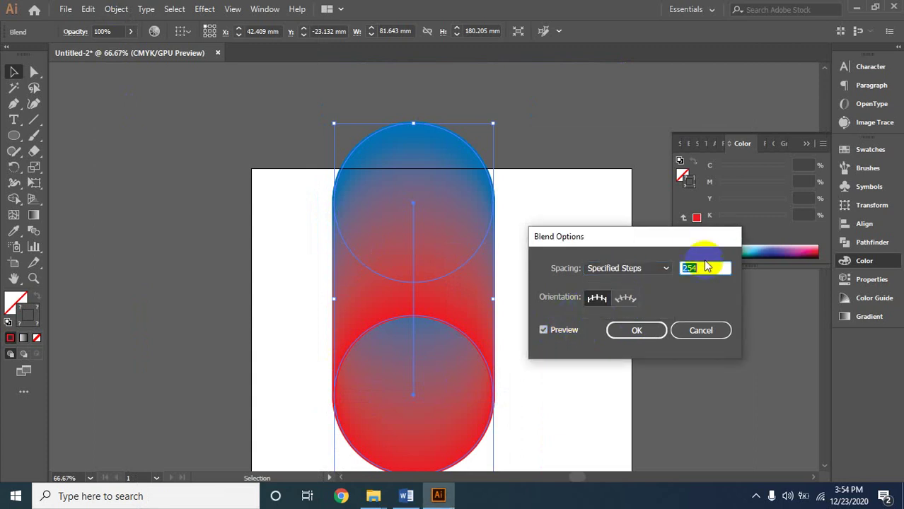
# - Try lowering the blend's specified steps to 48, toggling the preview to compare the effect
pyautogui.moveTo(700, 271); pyautogui.dragTo(680, 276)
pyautogui.click(693, 267)
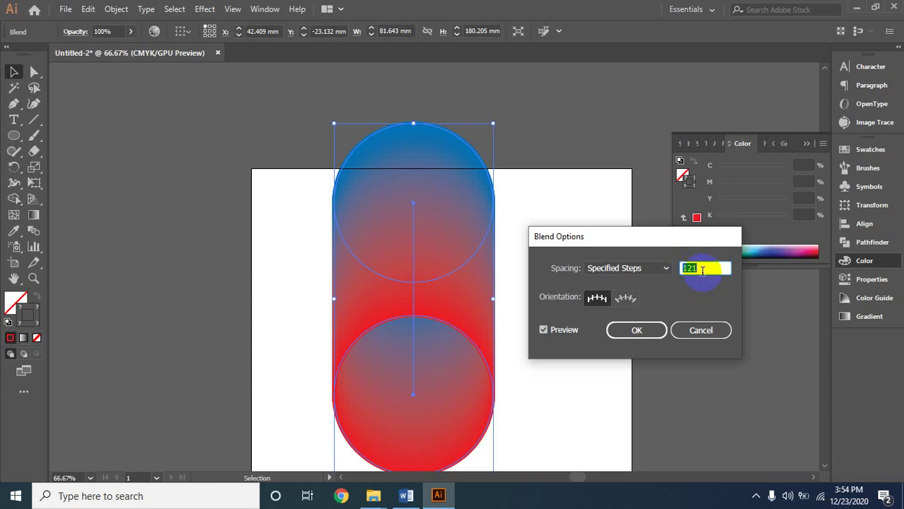
pyautogui.scroll(-12, 703, 270)
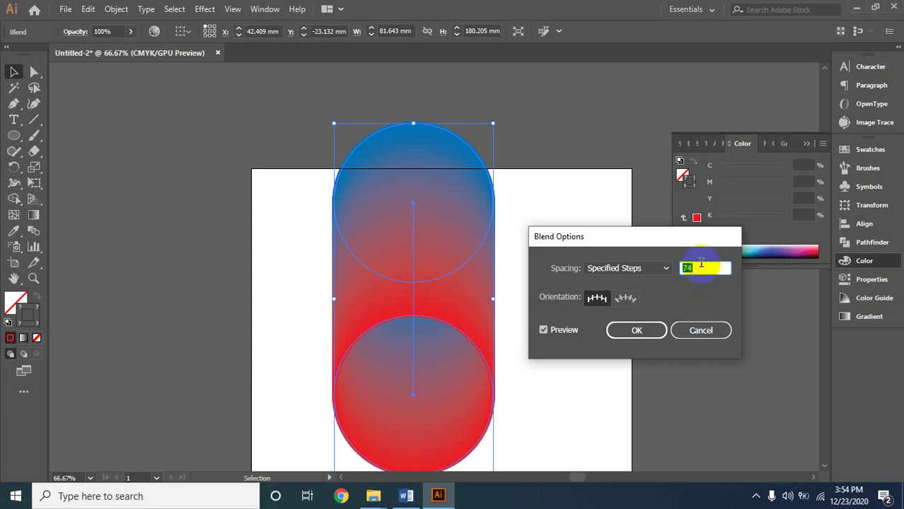
pyautogui.scroll(-9, 701, 266)
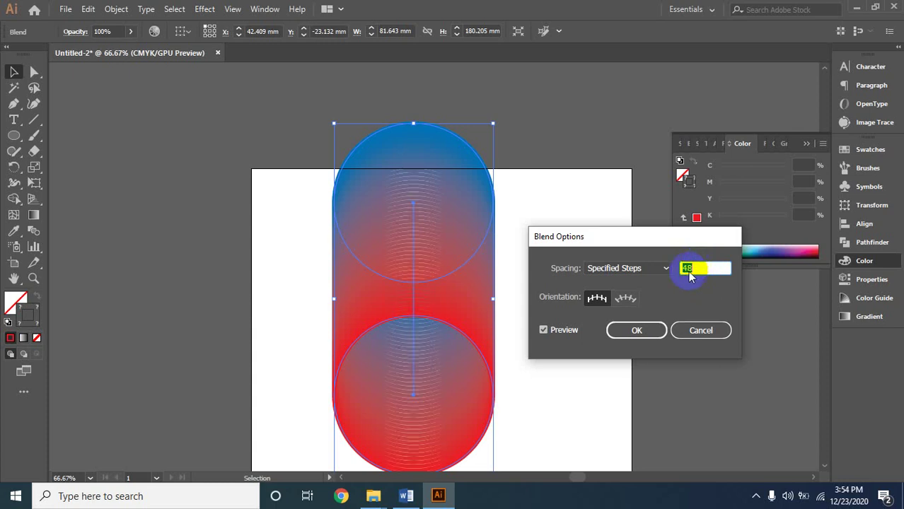
pyautogui.click(548, 332)
pyautogui.click(547, 332)
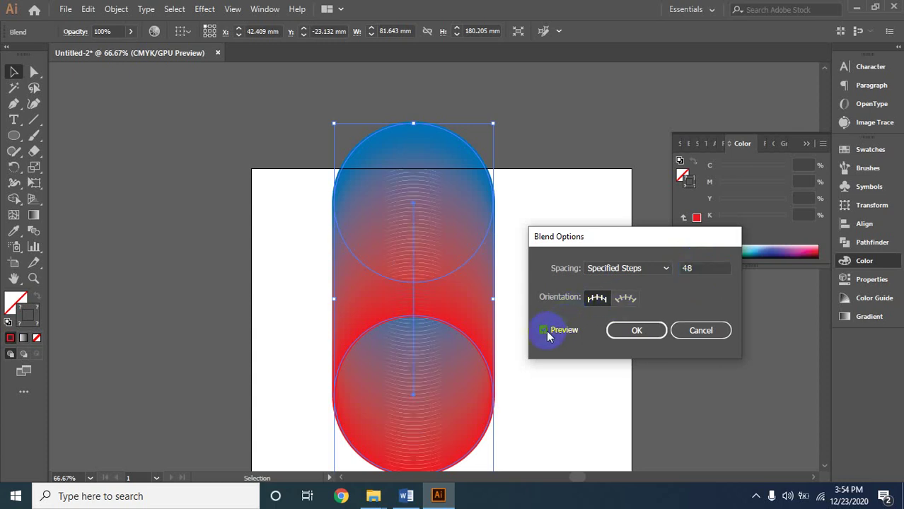
pyautogui.click(692, 274)
# - Try fewer blend steps, such as 13, 6 and 11, and discard the changes to the blend options
pyautogui.scroll(-7, 690, 276)
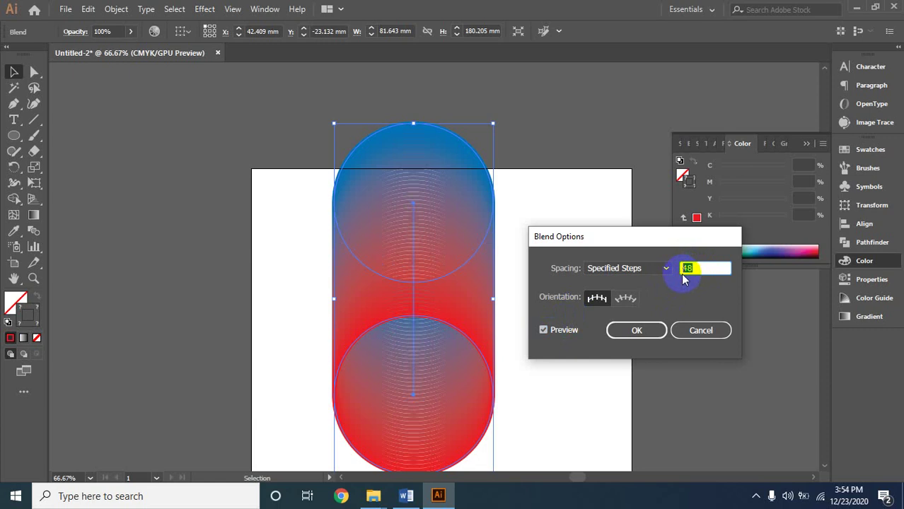
pyautogui.scroll(-20, 687, 280)
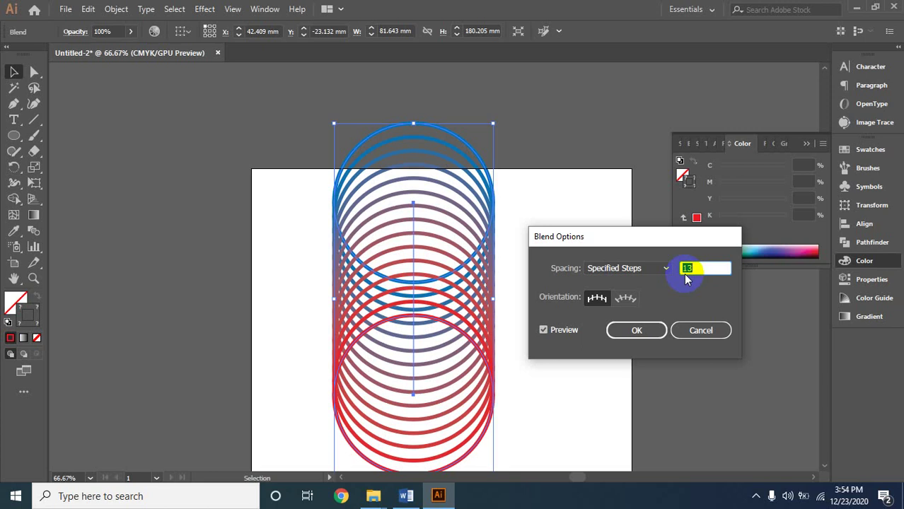
pyautogui.scroll(-5, 685, 278)
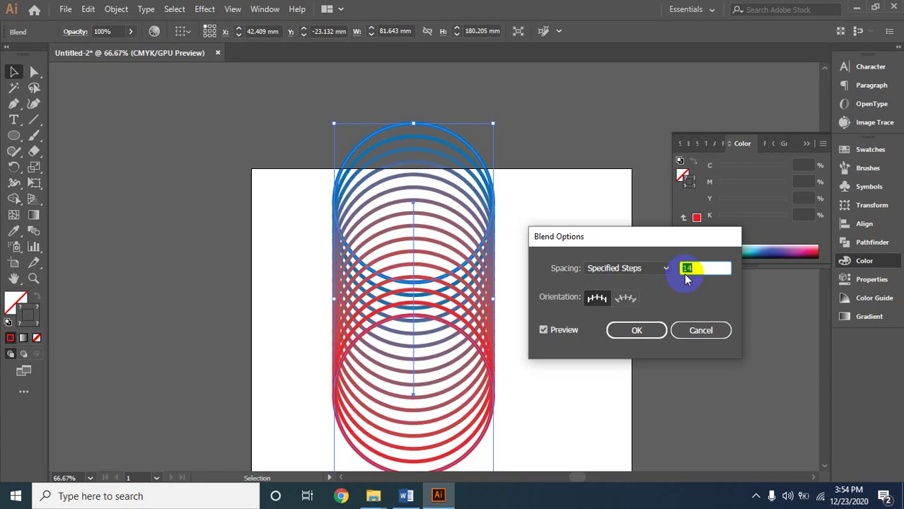
pyautogui.scroll(-5, 685, 278)
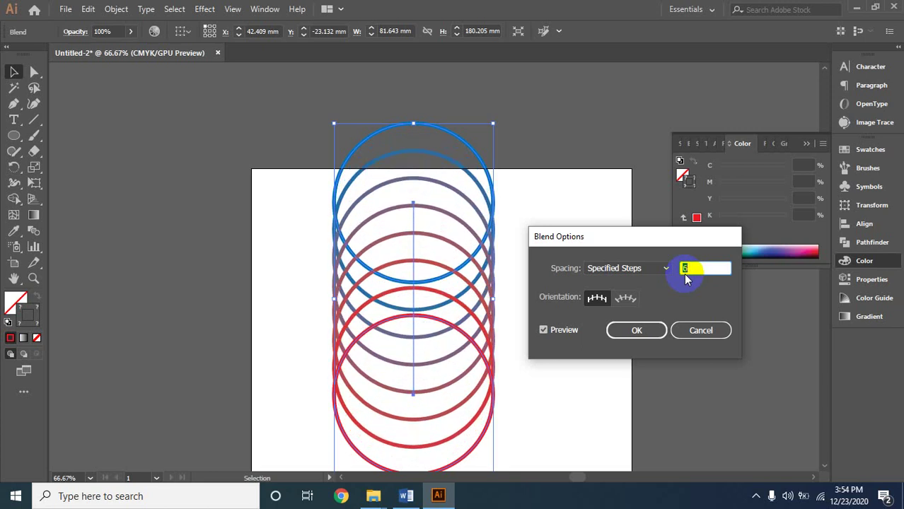
pyautogui.scroll(7, 685, 278)
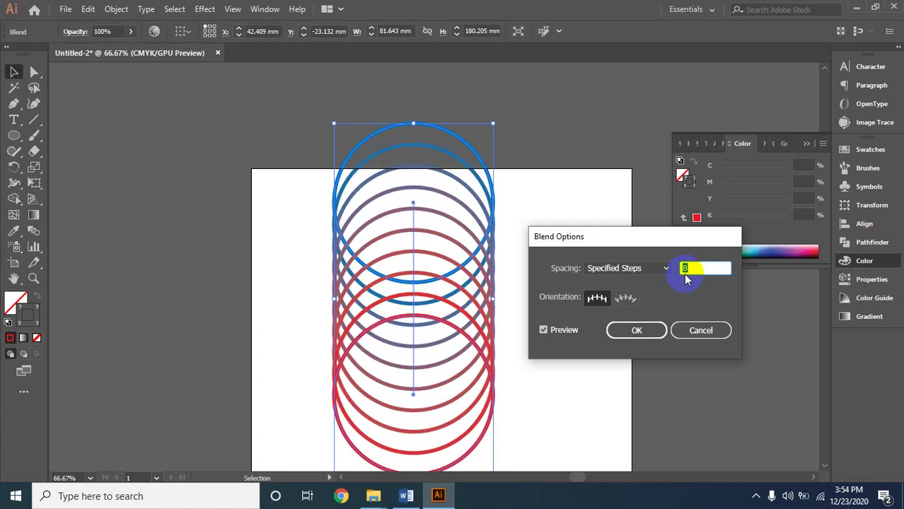
pyautogui.scroll(1, 685, 278)
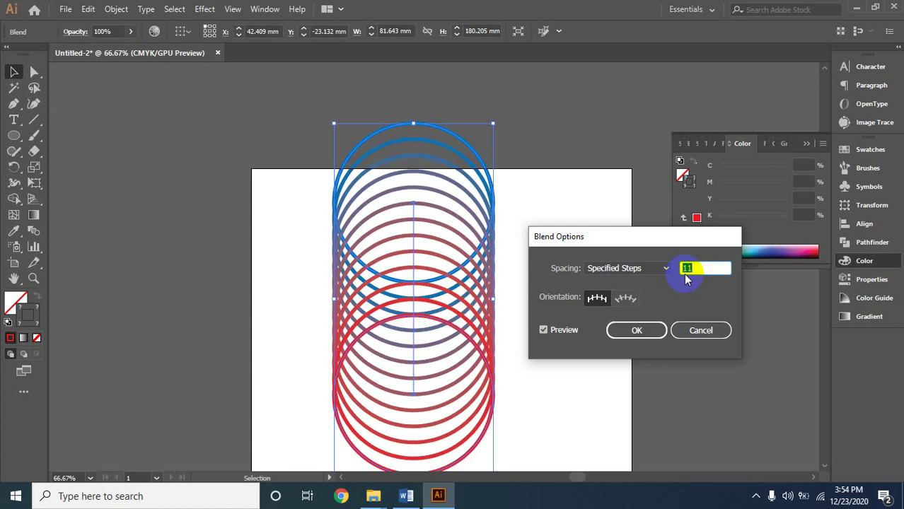
pyautogui.click(693, 336)
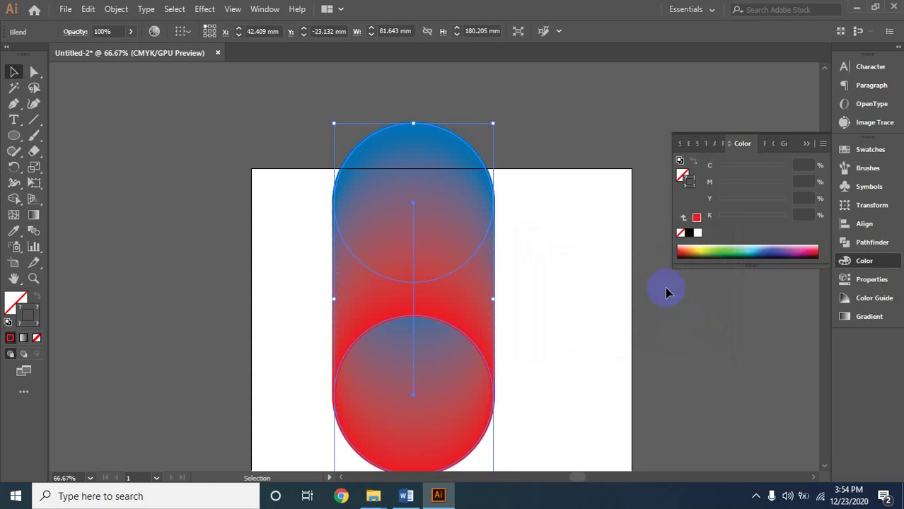
# - Delete the blue-to-red circle blend from the artboard
pyautogui.click(493, 296)
pyautogui.press('a')
pyautogui.moveTo(259, 145); pyautogui.dragTo(459, 337)
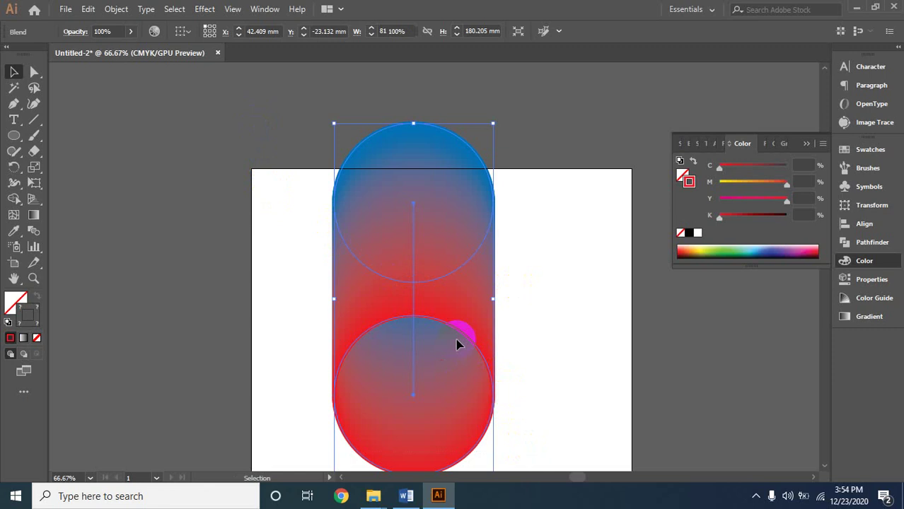
pyautogui.press('Delete')
pyautogui.press('x')
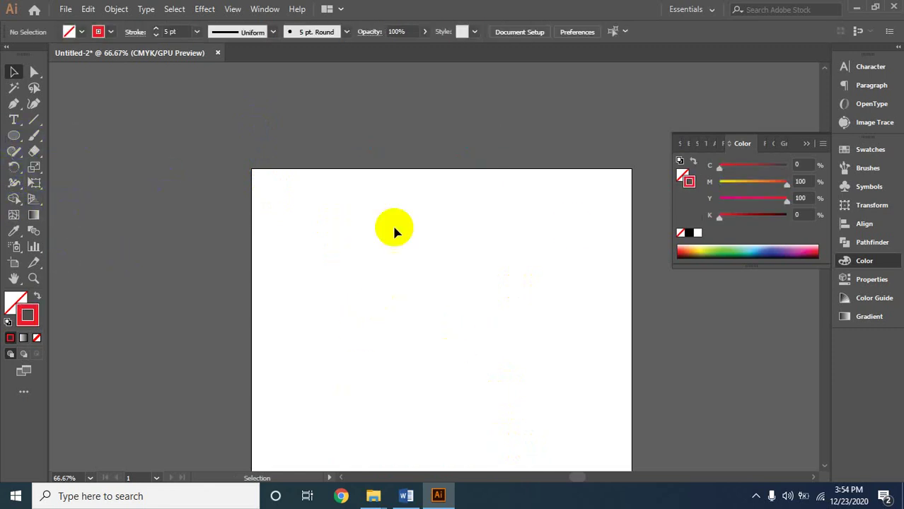
# - Use the Star tool to draw a dense pattern of repeated concentric red star outlines spreading from near the artboard's centre
pyautogui.click(14, 103)
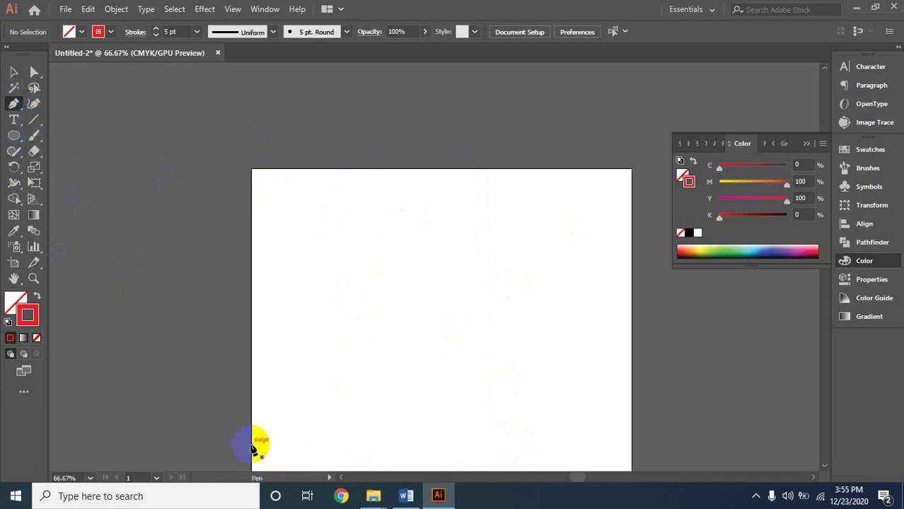
pyautogui.click(12, 137)
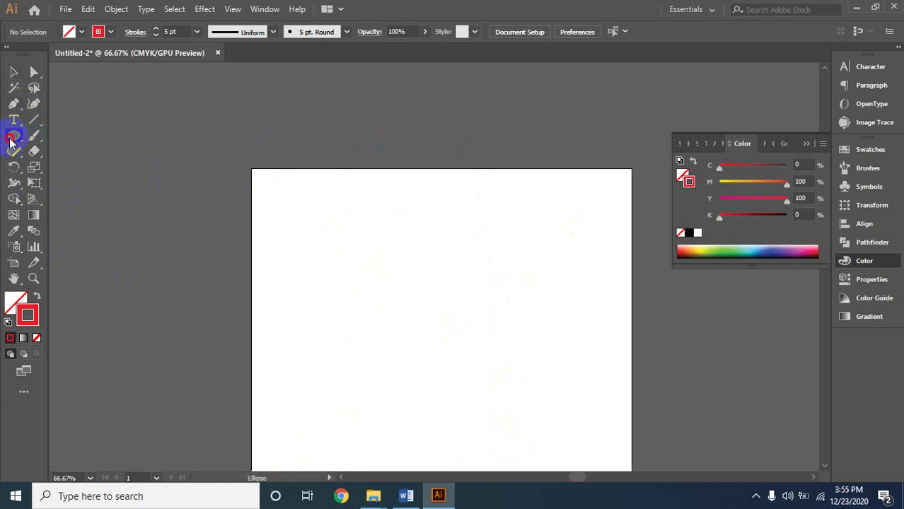
pyautogui.moveTo(9, 142); pyautogui.dragTo(40, 201)
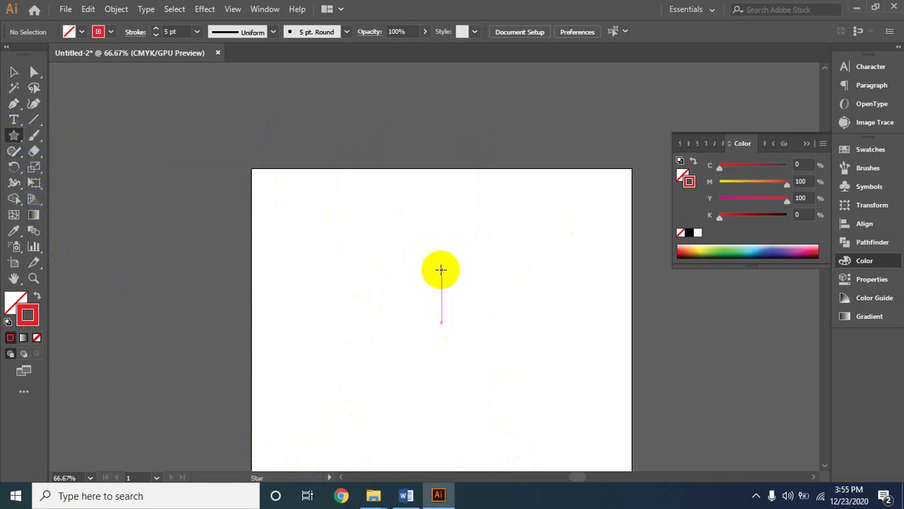
pyautogui.moveTo(407, 264)
pyautogui.mouseDown()
pyautogui.moveTo(508, 346)
pyautogui.moveTo(710, 301)
pyautogui.moveTo(476, 121)
pyautogui.moveTo(468, 253)
pyautogui.mouseUp()
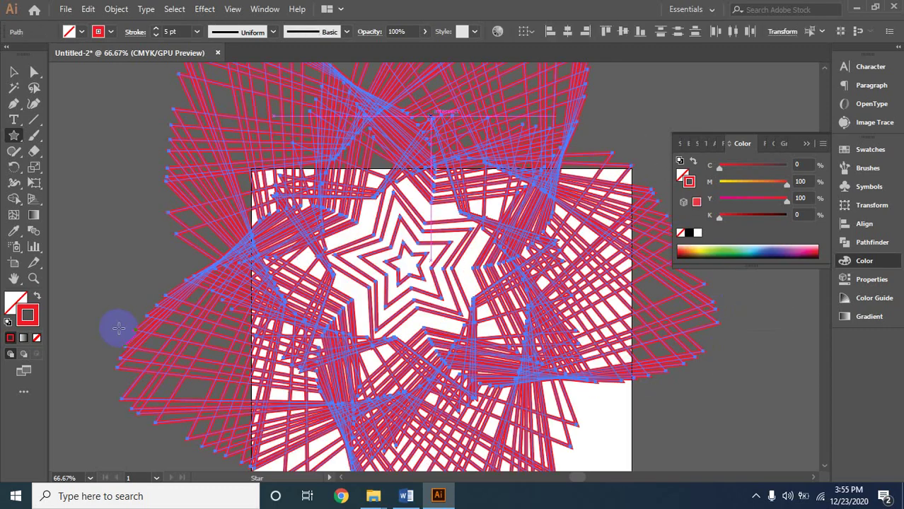
# - Select the whole pattern of repeated stars and delete it
pyautogui.click(13, 71)
pyautogui.click(171, 162)
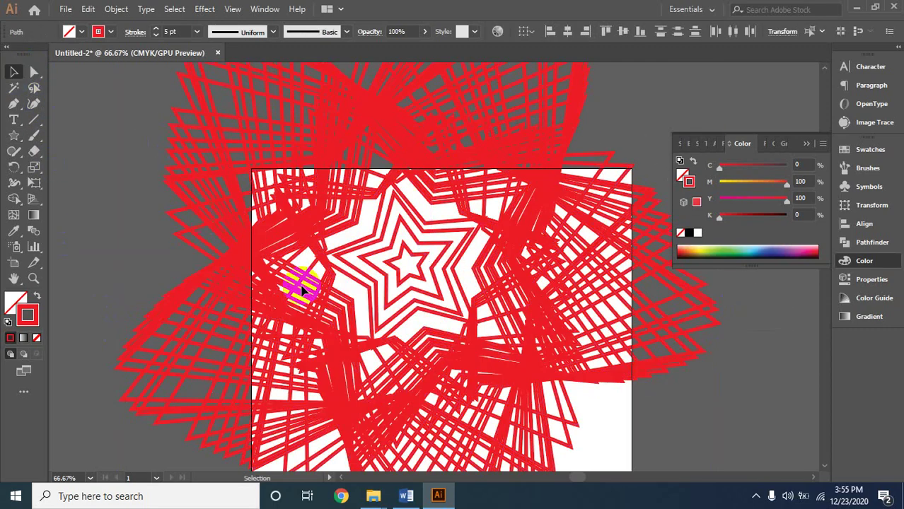
pyautogui.click(745, 411)
pyautogui.keyDown('ctrl'); pyautogui.keyDown('alt'); pyautogui.click(448, 259); pyautogui.keyUp('alt'); pyautogui.keyUp('ctrl')
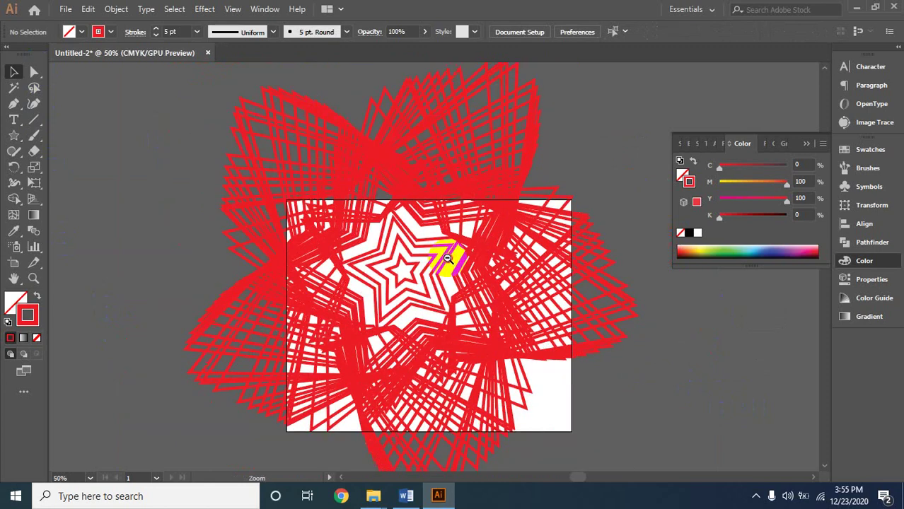
pyautogui.keyDown('alt'); pyautogui.click(404, 308); pyautogui.keyUp('alt')
pyautogui.keyDown('alt'); pyautogui.click(402, 302); pyautogui.keyUp('alt')
pyautogui.click(13, 72)
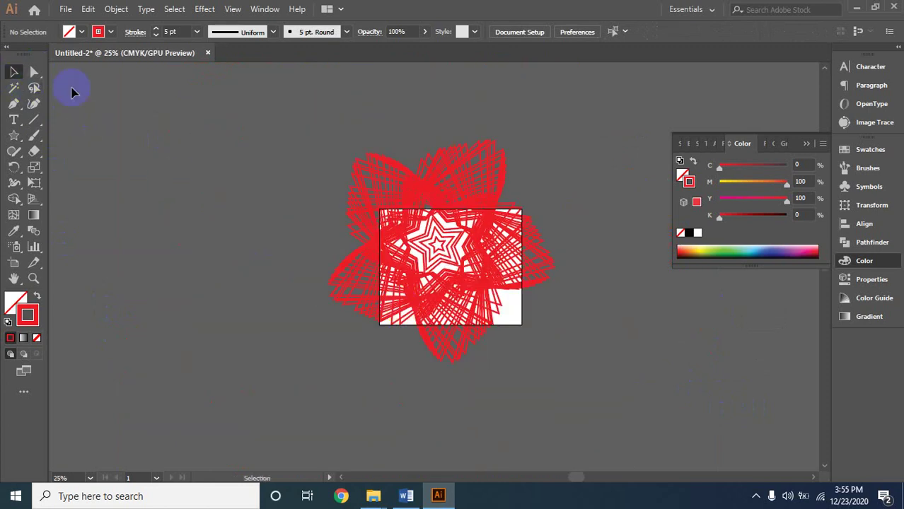
pyautogui.click(379, 218)
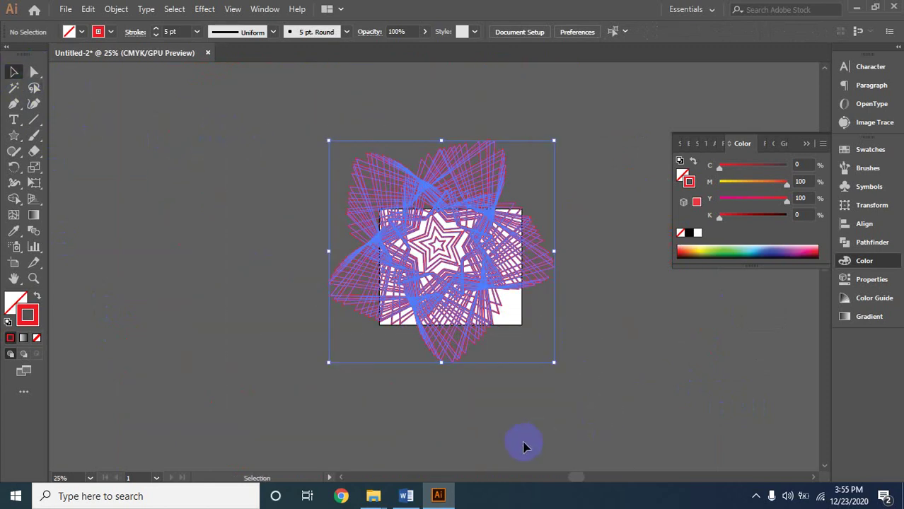
pyautogui.press('Delete')
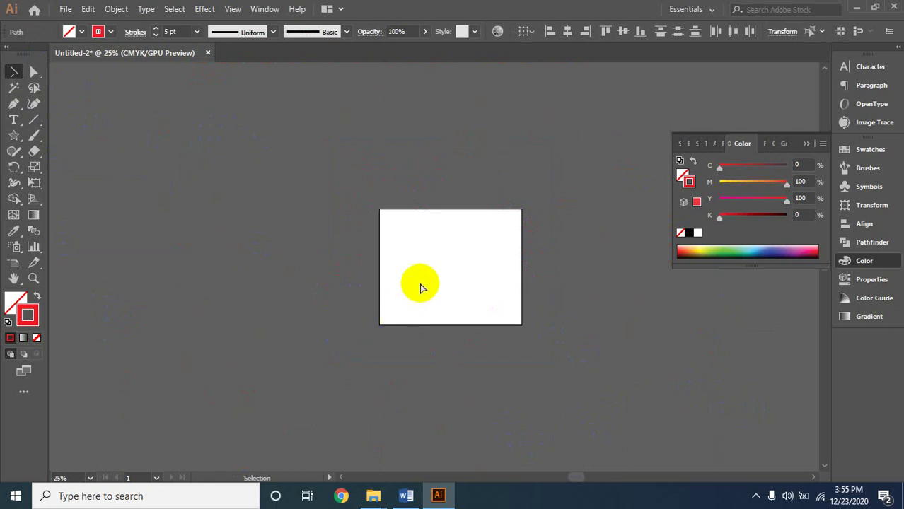
# - Use the Polygon tool to draw a dense pattern of repeated concentric red polygons centred just outside the artboard's upper-left corner
pyautogui.keyDown('ctrl'); pyautogui.click(434, 276); pyautogui.keyUp('ctrl')
pyautogui.keyDown('ctrl'); pyautogui.click(434, 276); pyautogui.keyUp('ctrl')
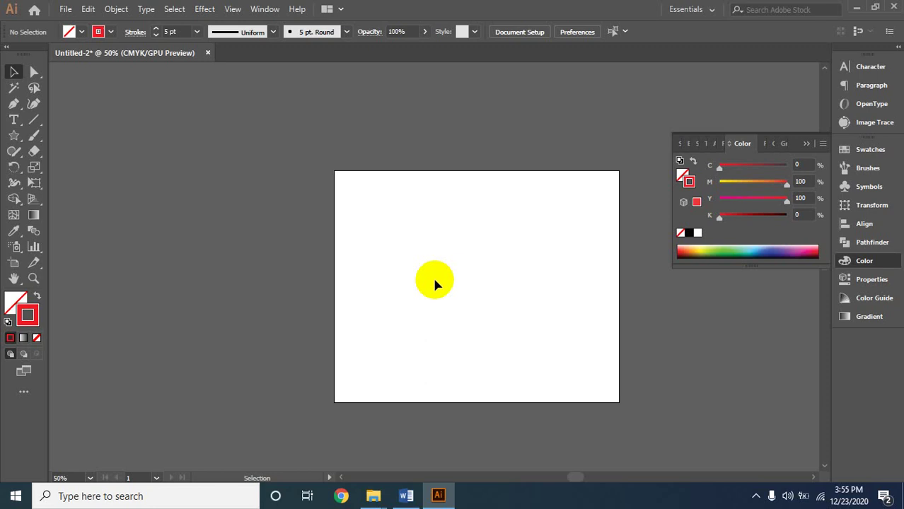
pyautogui.click(18, 139)
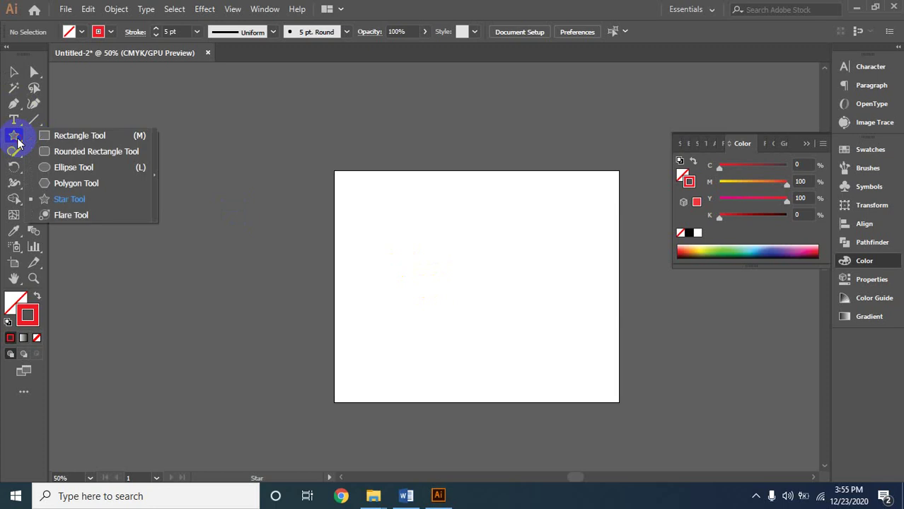
pyautogui.click(49, 183)
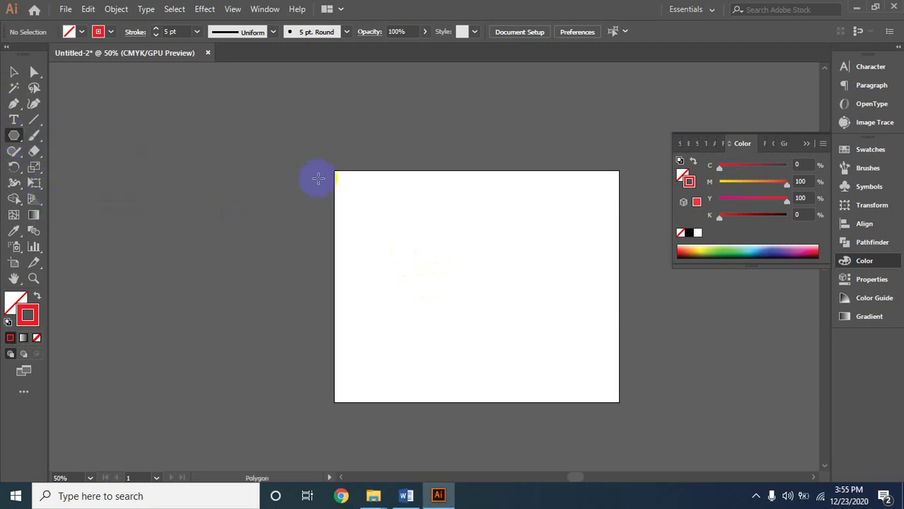
pyautogui.moveTo(234, 164)
pyautogui.mouseDown()
pyautogui.moveTo(285, 272)
pyautogui.moveTo(377, 329)
pyautogui.moveTo(435, 196)
pyautogui.moveTo(320, 155)
pyautogui.moveTo(233, 201)
pyautogui.moveTo(270, 247)
pyautogui.moveTo(444, 268)
pyautogui.moveTo(585, 256)
pyautogui.moveTo(690, 287)
pyautogui.moveTo(678, 350)
pyautogui.mouseUp()
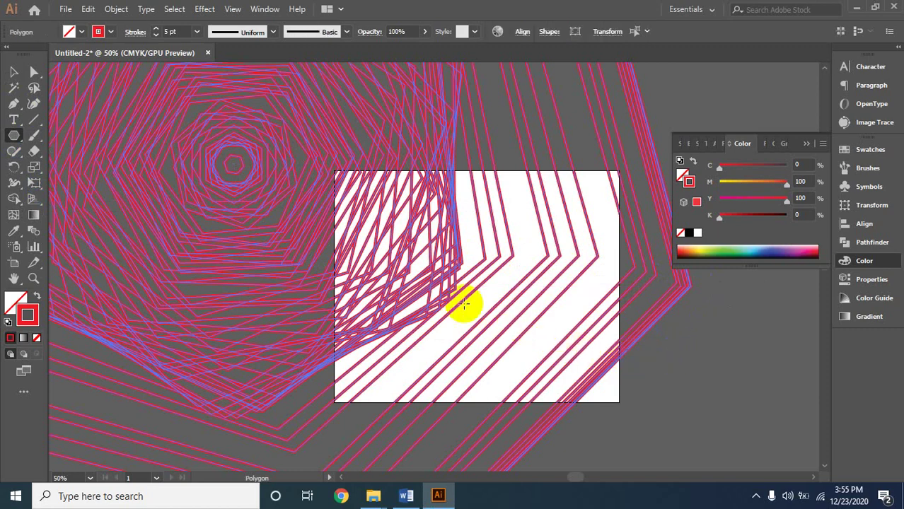
pyautogui.scroll(-2, 373, 196)
pyautogui.keyDown('ctrl'); pyautogui.keyDown('alt'); pyautogui.click(484, 250); pyautogui.keyUp('alt'); pyautogui.keyUp('ctrl')
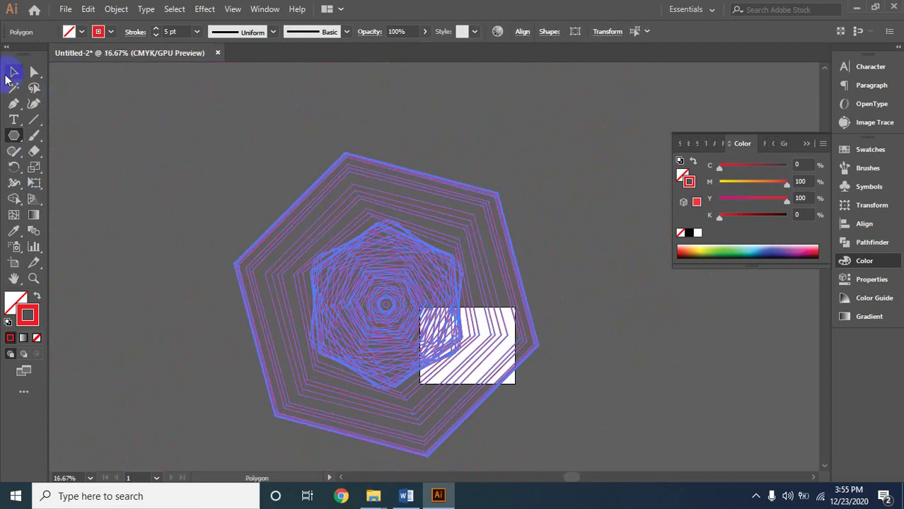
pyautogui.click(12, 74)
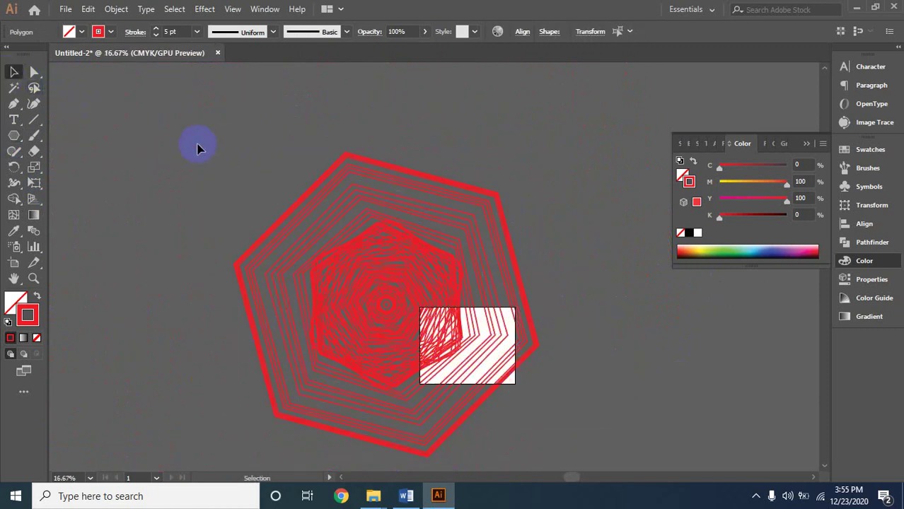
# - Select the whole pattern of red polygons and delete it
pyautogui.scroll(-1, 559, 418)
pyautogui.click(532, 380)
pyautogui.hotkey('ctrl', 'a')
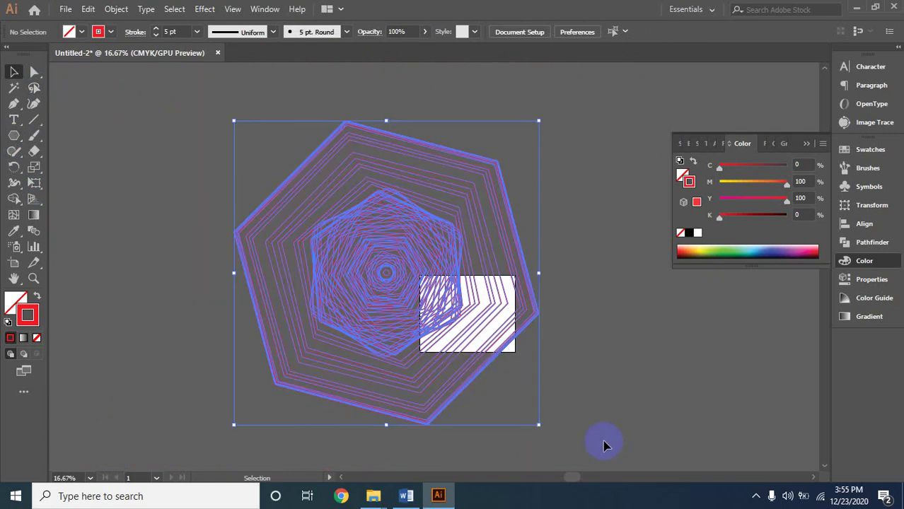
pyautogui.press('Delete')
# - Change the stroke colour to a mid grey in the colour picker
pyautogui.press('z')
pyautogui.click(446, 307)
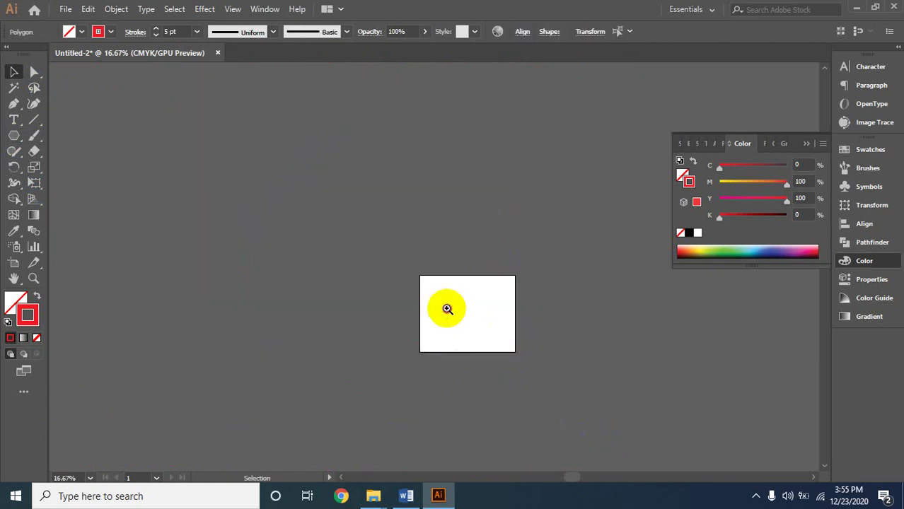
pyautogui.click(409, 212)
pyautogui.click(429, 314)
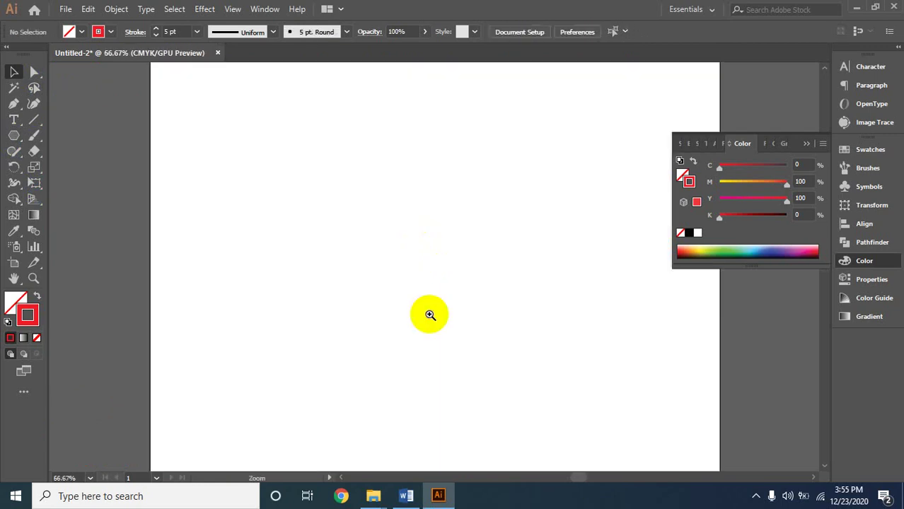
pyautogui.click(34, 316)
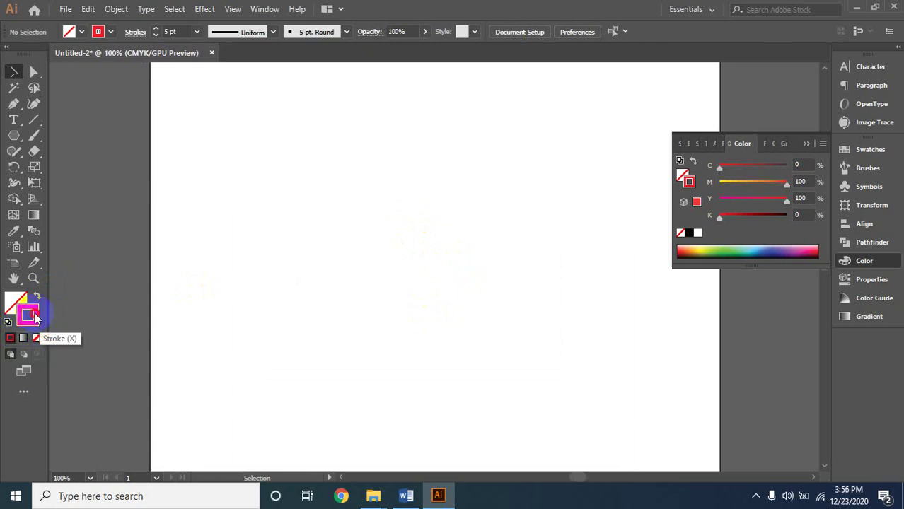
pyautogui.doubleClick(35, 315)
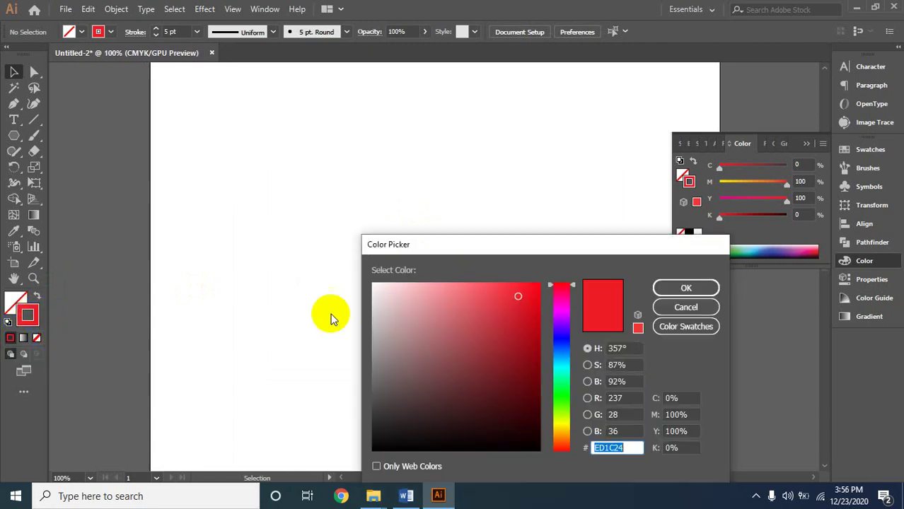
pyautogui.click(373, 368)
pyautogui.click(668, 293)
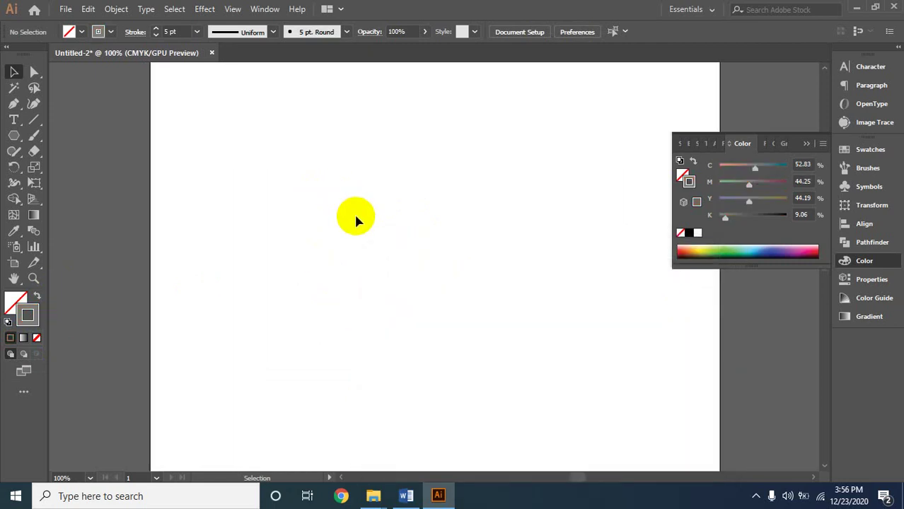
# - Use the Polygon tool to draw a dense pattern of repeated concentric grey hexagons spreading across the artboard
pyautogui.click(13, 138)
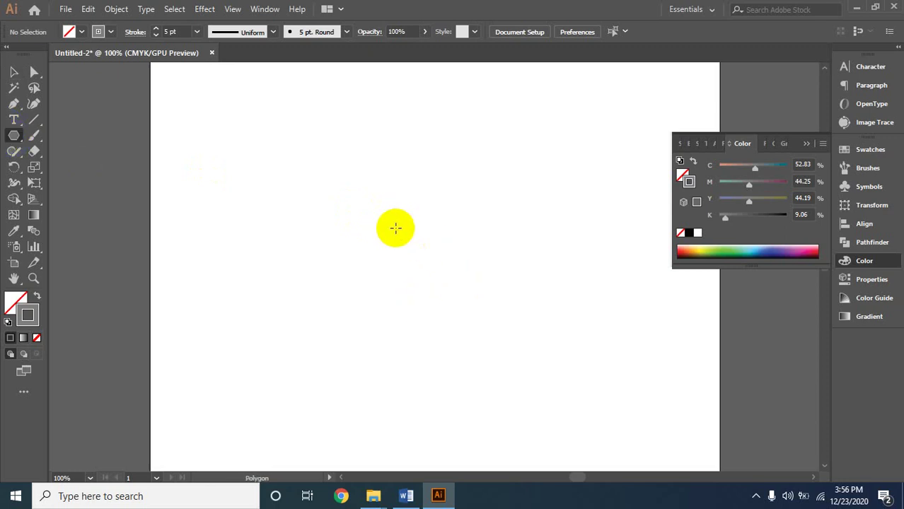
pyautogui.moveTo(395, 227)
pyautogui.mouseDown()
pyautogui.moveTo(439, 284)
pyautogui.moveTo(521, 429)
pyautogui.mouseUp()
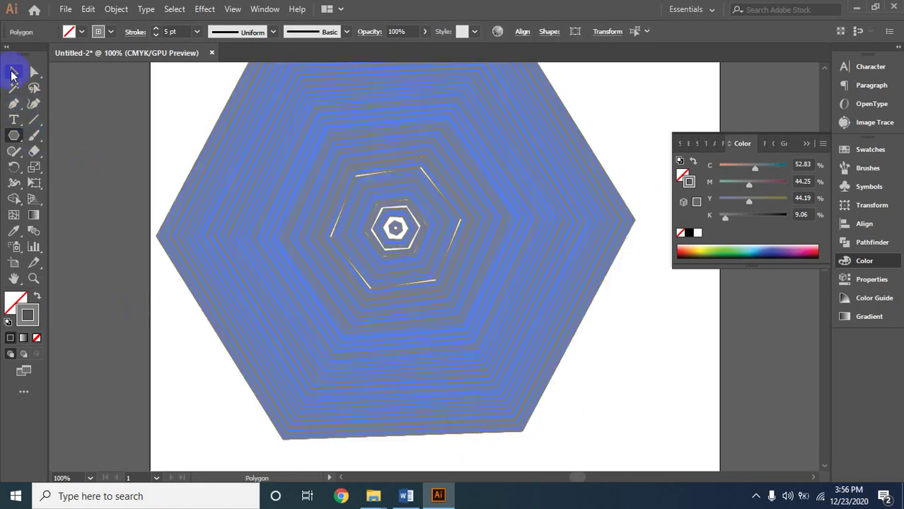
pyautogui.click(12, 72)
pyautogui.click(122, 178)
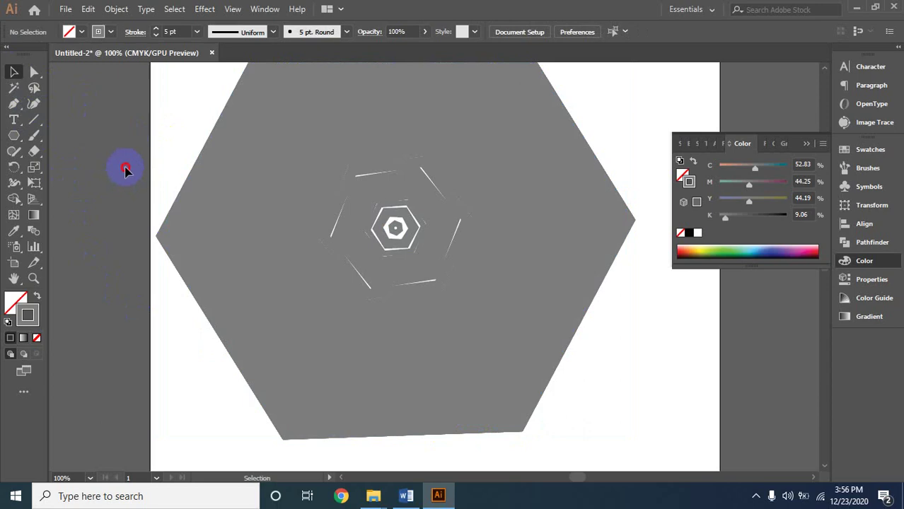
# - Select the whole grey hexagon pattern and reduce its stroke weight to 0.75 pt
pyautogui.click(512, 424)
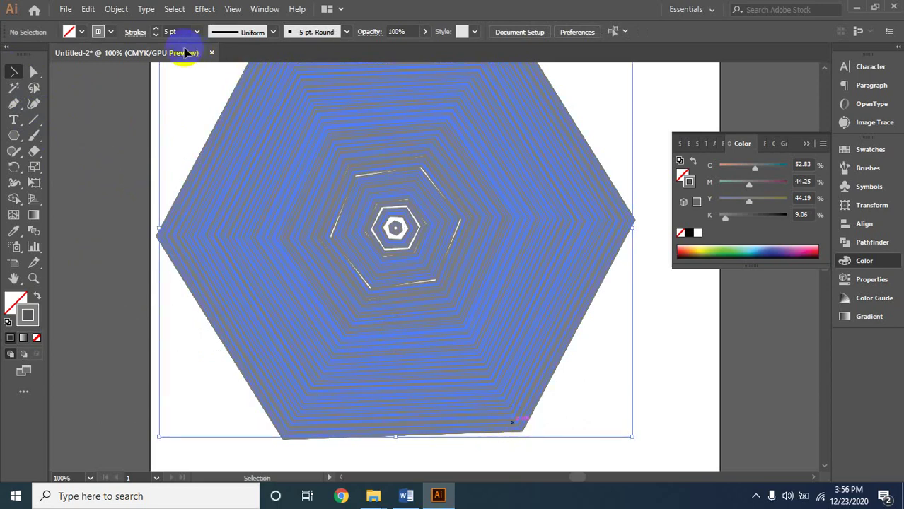
pyautogui.click(156, 35)
pyautogui.click(156, 34)
pyautogui.click(156, 35)
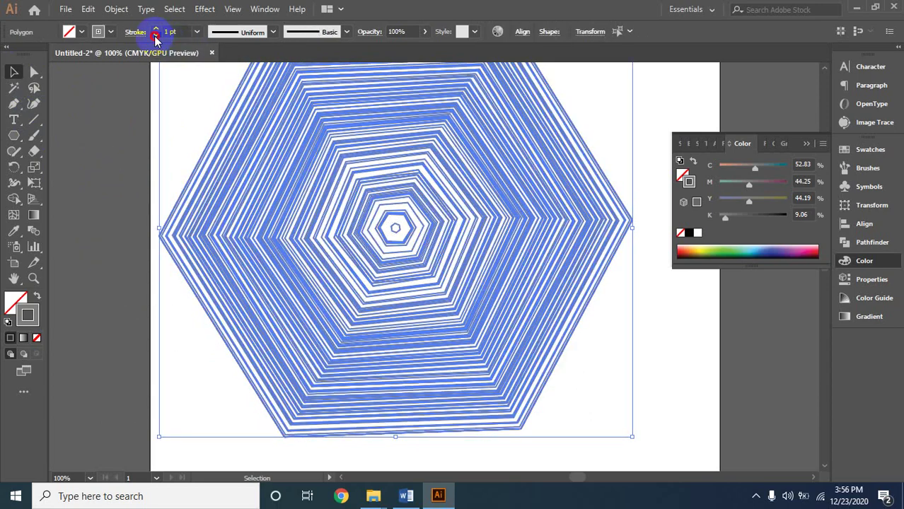
pyautogui.click(156, 35)
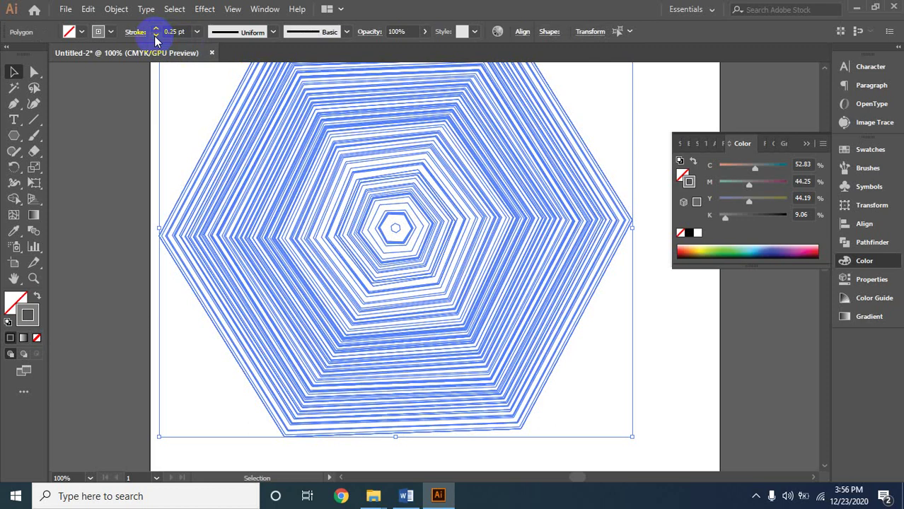
pyautogui.click(117, 124)
pyautogui.moveTo(93, 133); pyautogui.dragTo(626, 404)
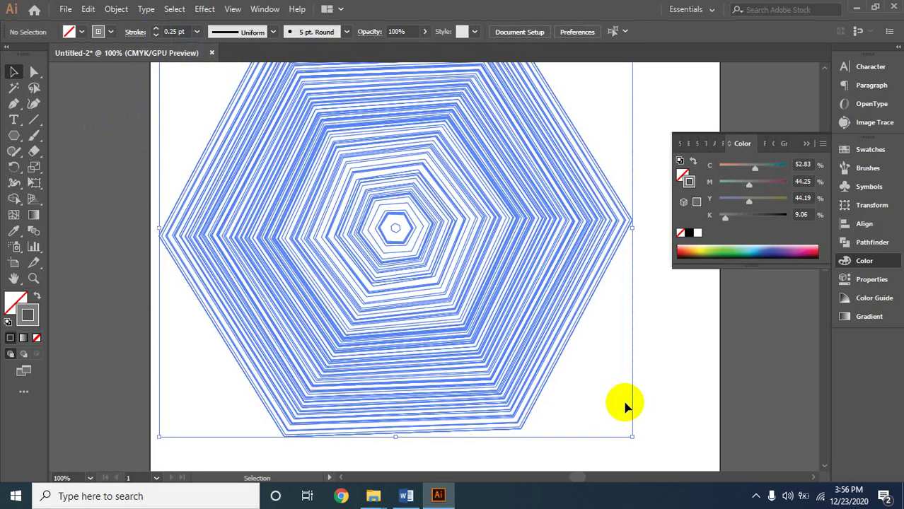
pyautogui.click(155, 28)
pyautogui.click(91, 131)
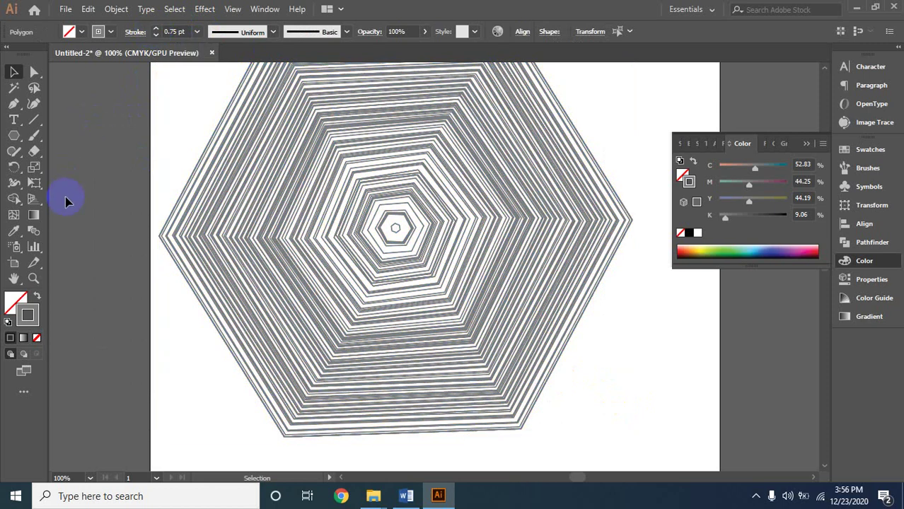
# - Select the entire hexagon pattern and move it down and slightly right, clear of the artboard's top edge
pyautogui.press('z')
pyautogui.keyDown('alt'); pyautogui.click(307, 152); pyautogui.keyUp('alt')
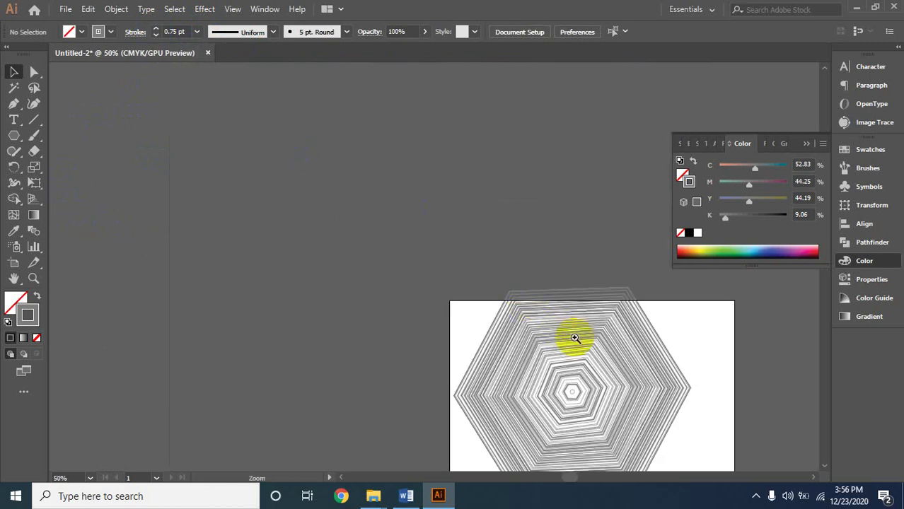
pyautogui.click(580, 339)
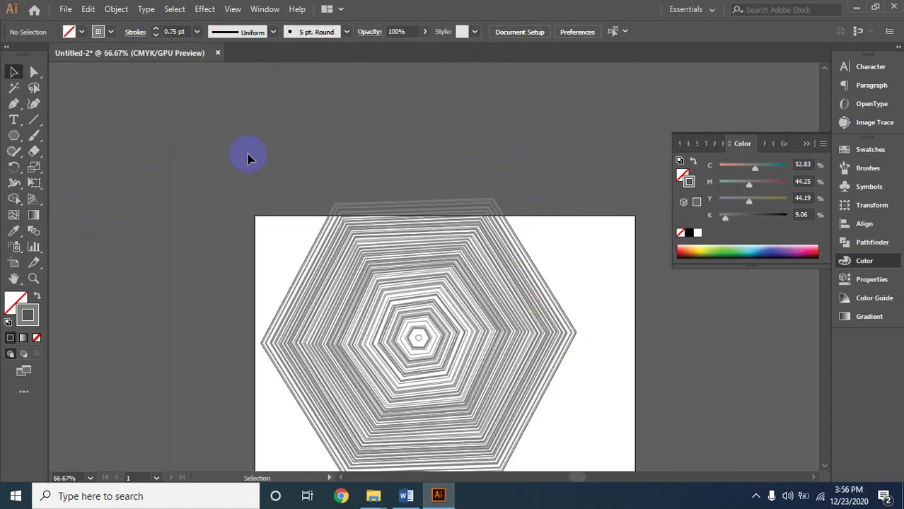
pyautogui.moveTo(247, 158); pyautogui.dragTo(578, 474)
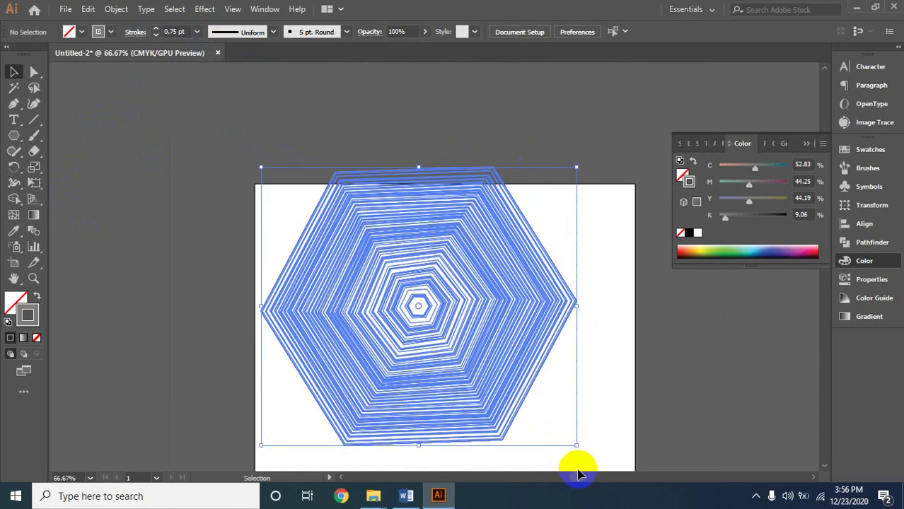
pyautogui.moveTo(495, 359); pyautogui.dragTo(502, 383)
pyautogui.click(652, 364)
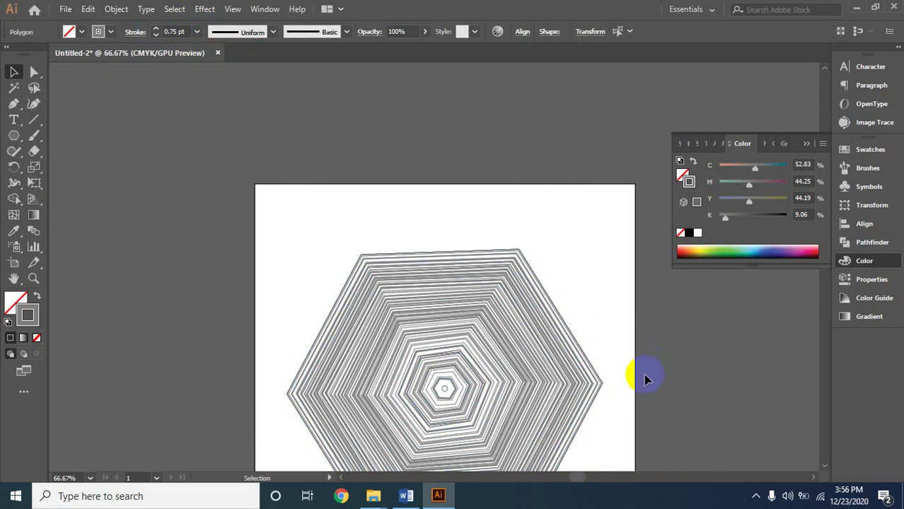
# - Move the whole hexagon pattern straight up until it fits entirely inside the artboard
pyautogui.hotkey('ctrl', '-')
pyautogui.click(318, 179)
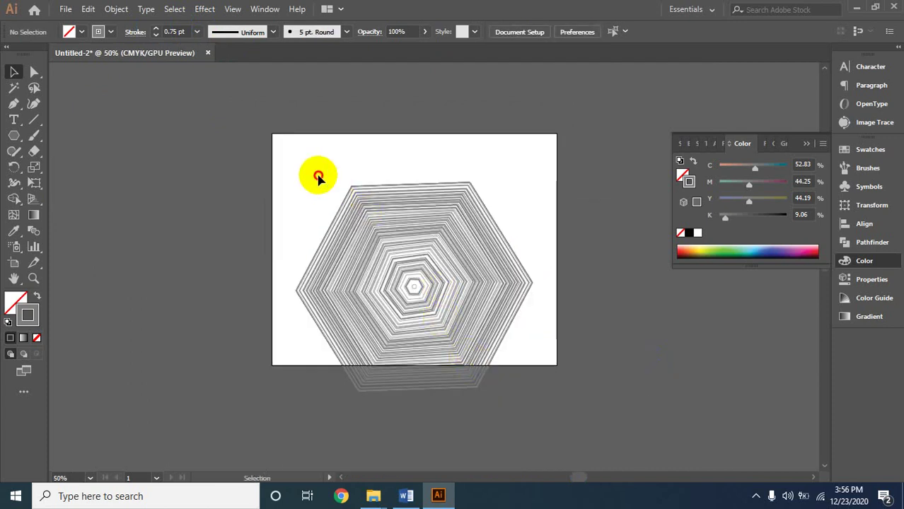
pyautogui.moveTo(318, 179); pyautogui.dragTo(521, 418)
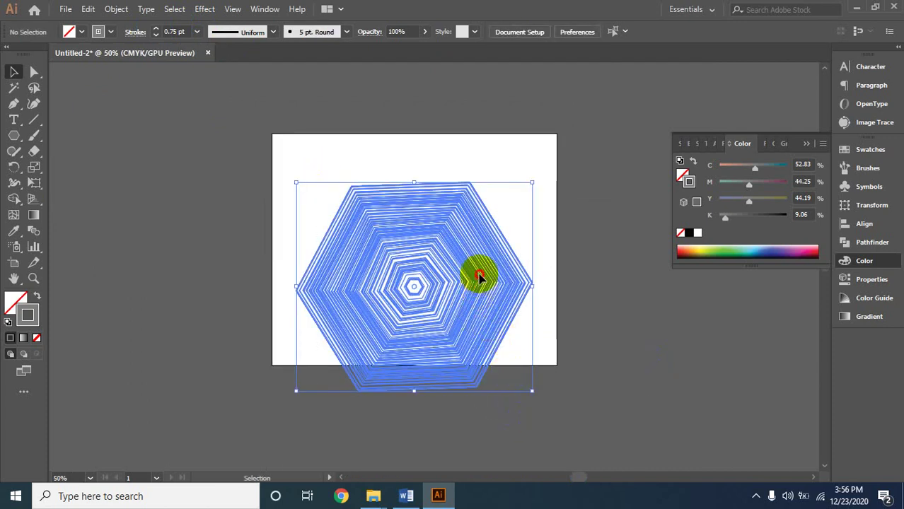
pyautogui.moveTo(479, 278); pyautogui.dragTo(479, 273)
pyautogui.click(356, 94)
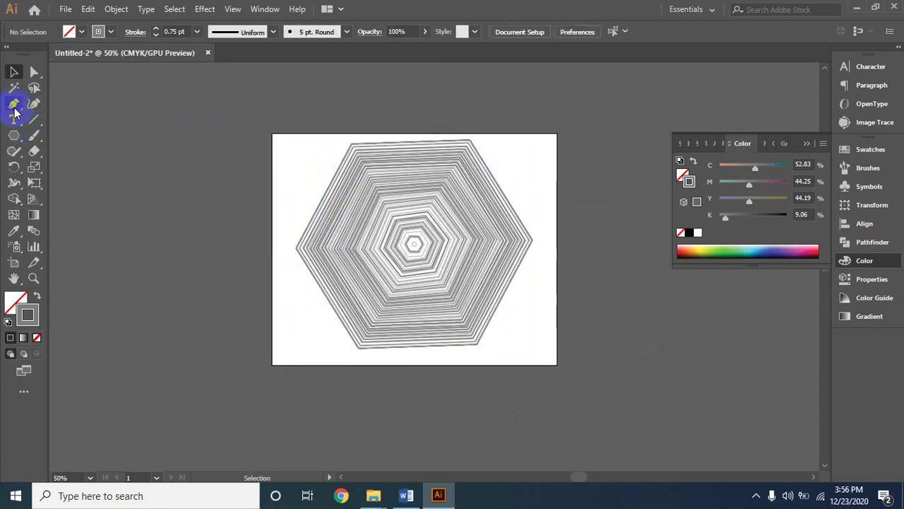
# - Draw a diagonal line with the Line Segment tool across the hexagon's centre, from above its upper-left corner to beyond its lower-right corner
pyautogui.click(14, 108)
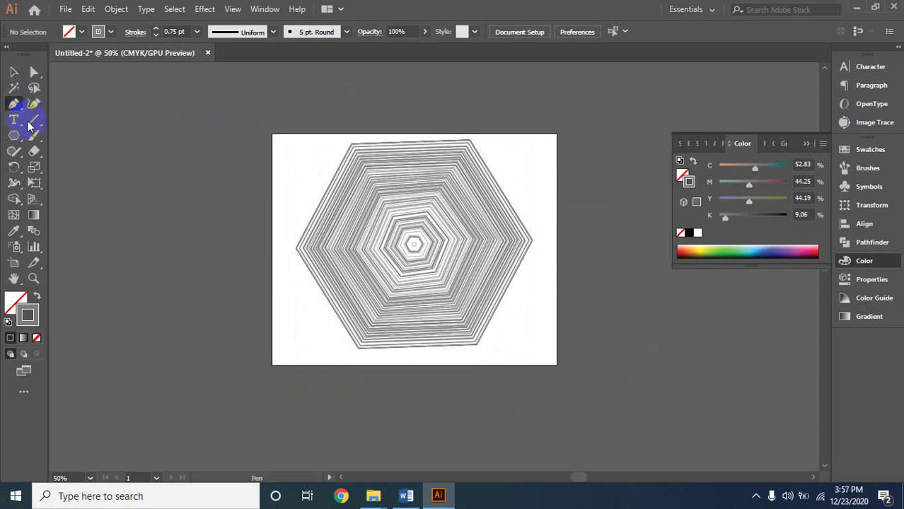
pyautogui.click(31, 122)
pyautogui.moveTo(296, 80)
pyautogui.mouseDown()
pyautogui.moveTo(424, 213)
pyautogui.moveTo(487, 364)
pyautogui.moveTo(544, 440)
pyautogui.mouseUp()
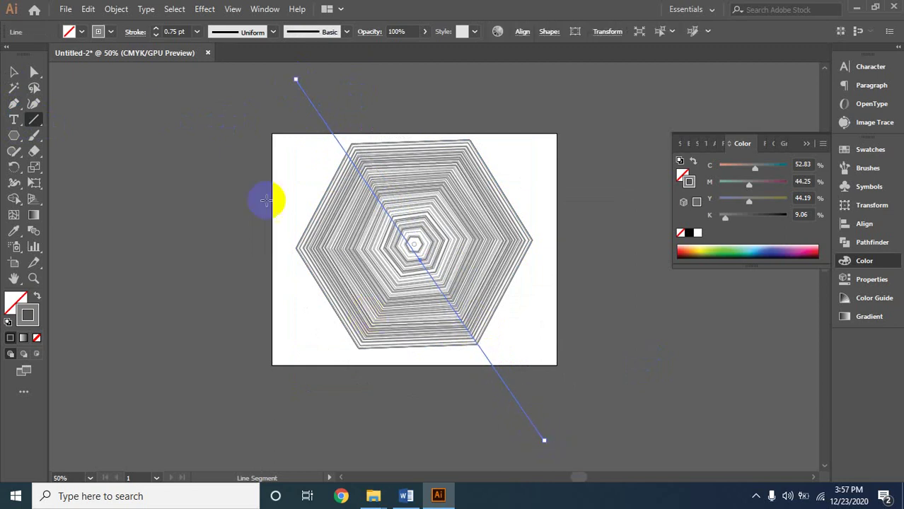
# - Set the diagonal line's stroke weight to 4 pt and deselect it
pyautogui.click(173, 32)
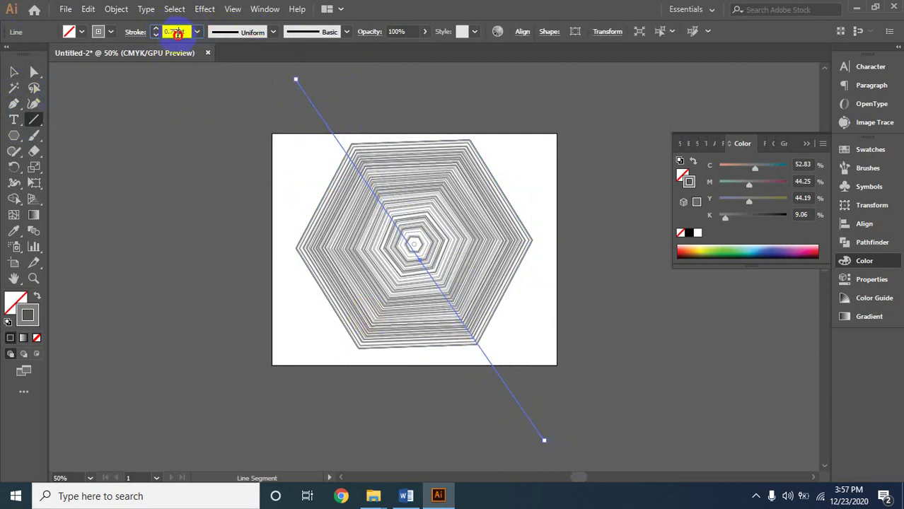
pyautogui.write('7')
pyautogui.press('Return')
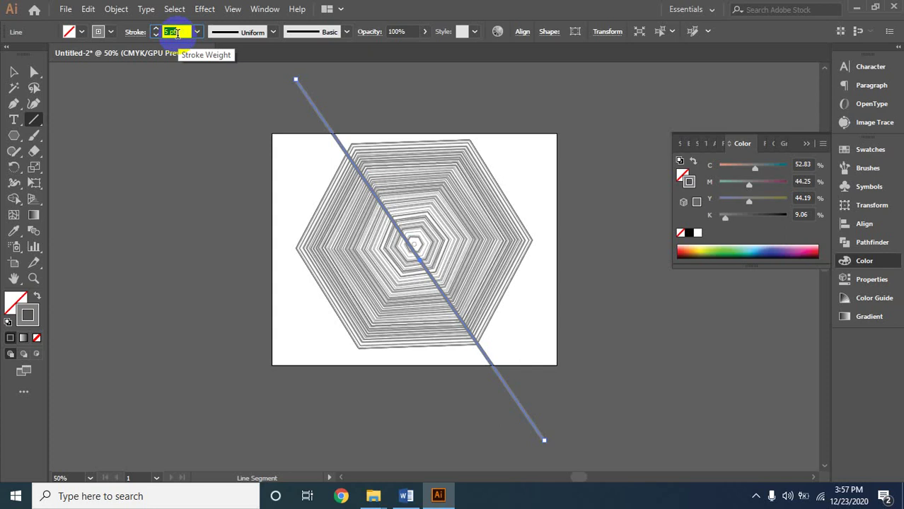
pyautogui.click(13, 72)
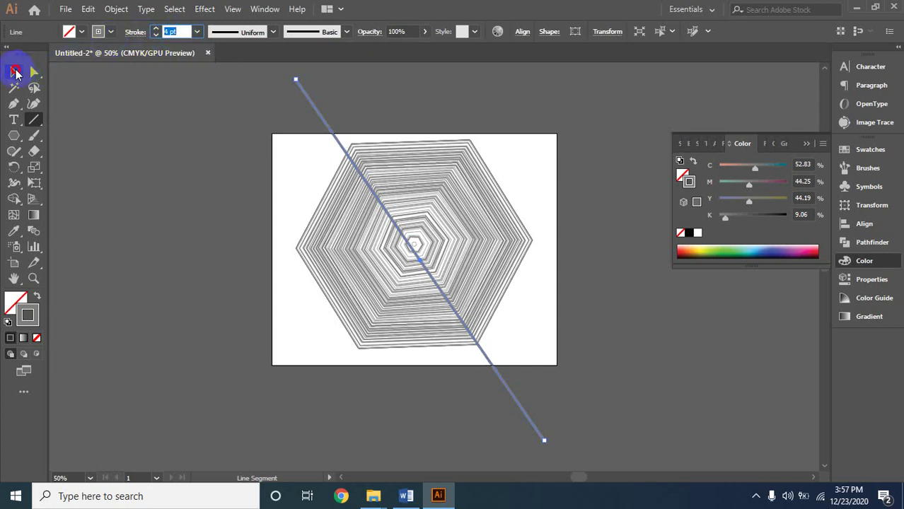
pyautogui.click(179, 136)
# - Shift the diagonal line and adjust its lower end so it crosses the hexagon's upper-left corner, centre and lower-right corner
pyautogui.click(313, 101)
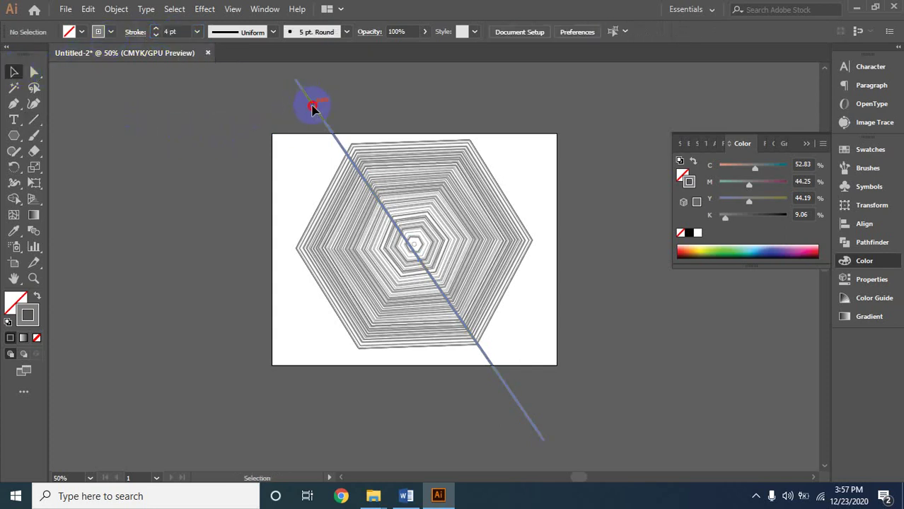
pyautogui.moveTo(314, 107); pyautogui.dragTo(319, 91)
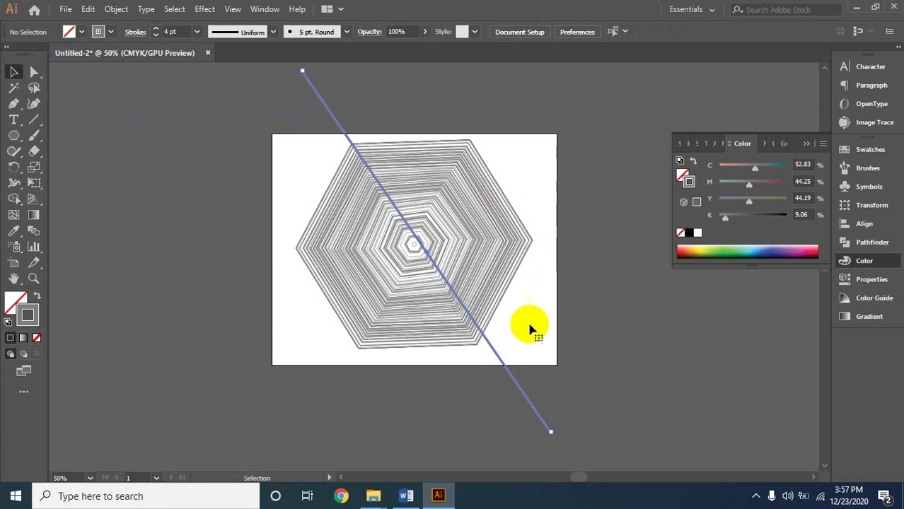
pyautogui.click(574, 435)
pyautogui.moveTo(553, 436); pyautogui.dragTo(538, 439)
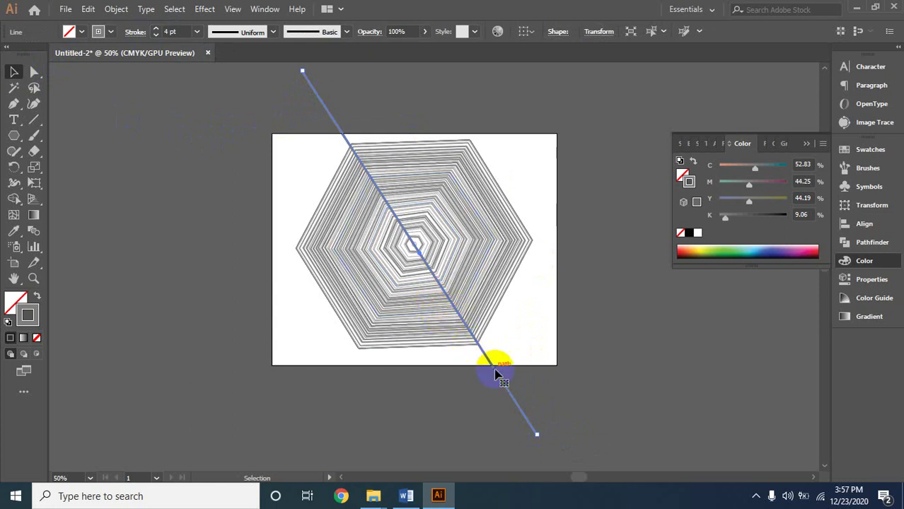
# - Duplicate the diagonal line and angle the copy through the hexagon's upper-right corner, centre and lower-left corner
pyautogui.moveTo(494, 367); pyautogui.dragTo(558, 283)
pyautogui.moveTo(605, 357); pyautogui.dragTo(622, 103)
pyautogui.moveTo(524, 157); pyautogui.dragTo(410, 169)
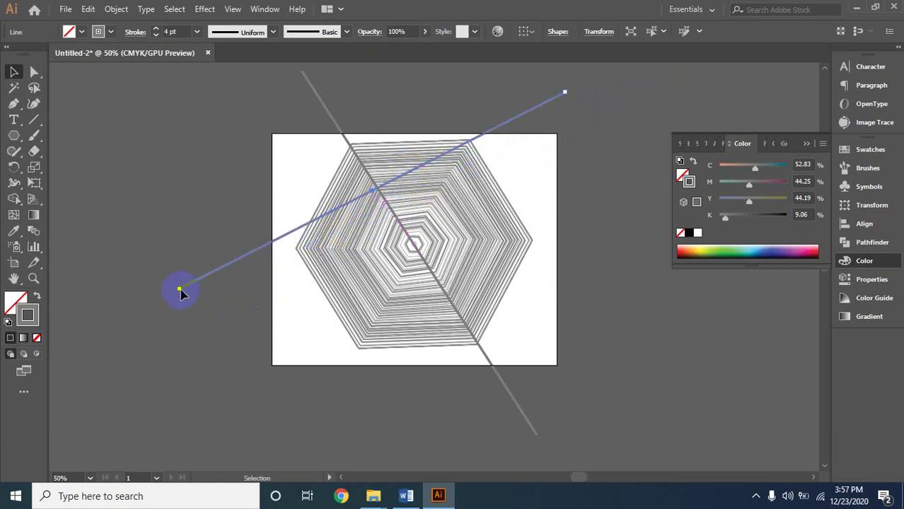
pyautogui.moveTo(180, 291); pyautogui.dragTo(323, 394)
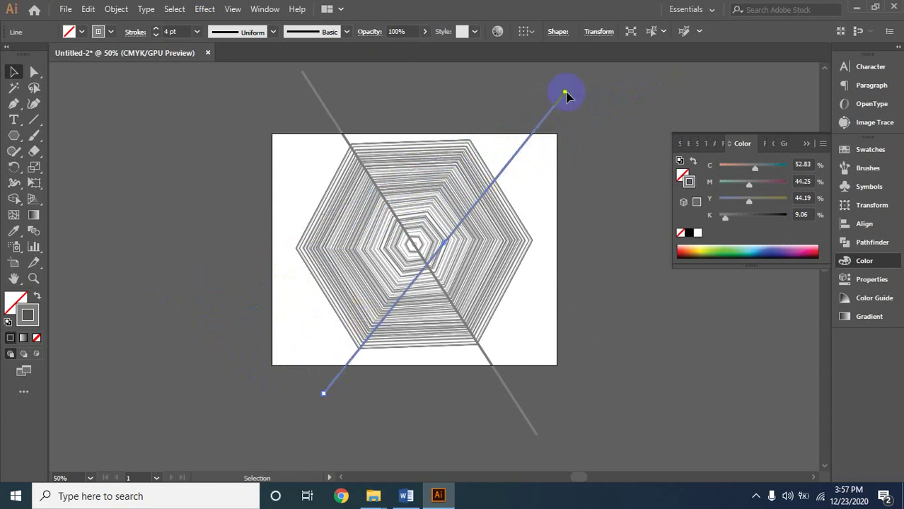
pyautogui.moveTo(566, 93); pyautogui.dragTo(505, 81)
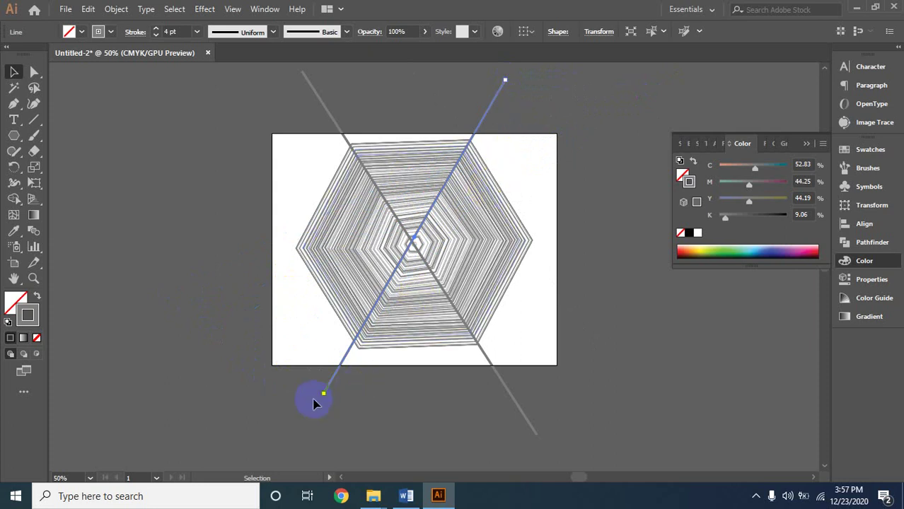
pyautogui.moveTo(322, 398); pyautogui.dragTo(332, 394)
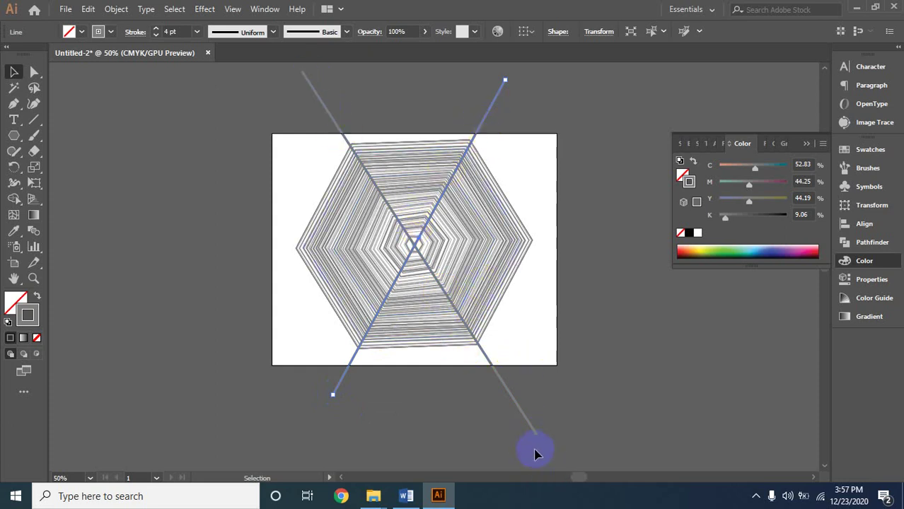
# - Shorten the first diagonal line at both its lower-right and upper-left ends
pyautogui.moveTo(537, 433); pyautogui.dragTo(515, 401)
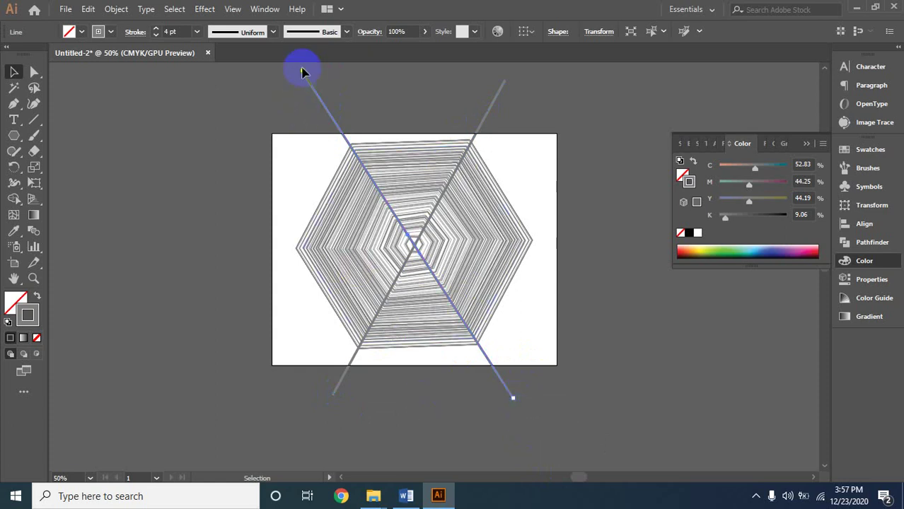
pyautogui.moveTo(302, 74); pyautogui.dragTo(321, 100)
# - Duplicate a diagonal line, rotate the copy to horizontal and place it across the hexagon's centre
pyautogui.moveTo(493, 104); pyautogui.dragTo(585, 298)
pyautogui.moveTo(525, 295); pyautogui.dragTo(516, 246)
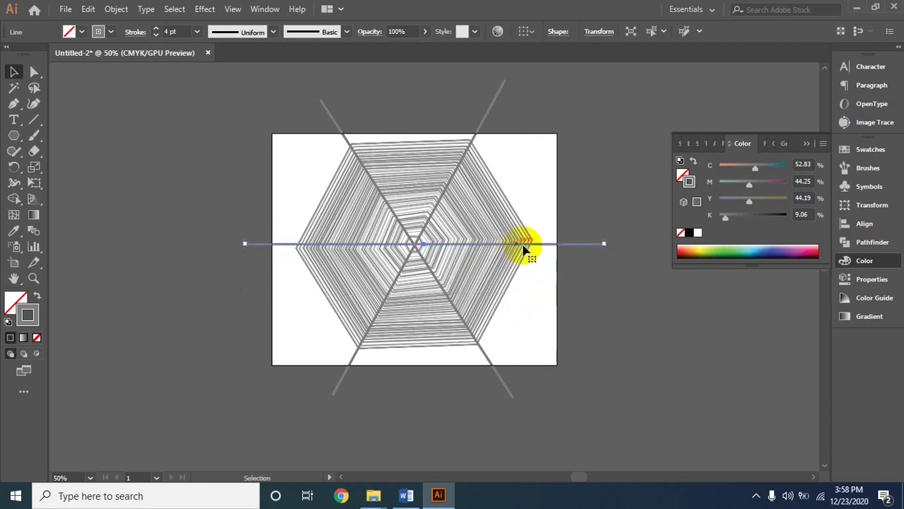
# - Examine the web as a whole and up close where the lines cross the nested hexagons
pyautogui.click(593, 325)
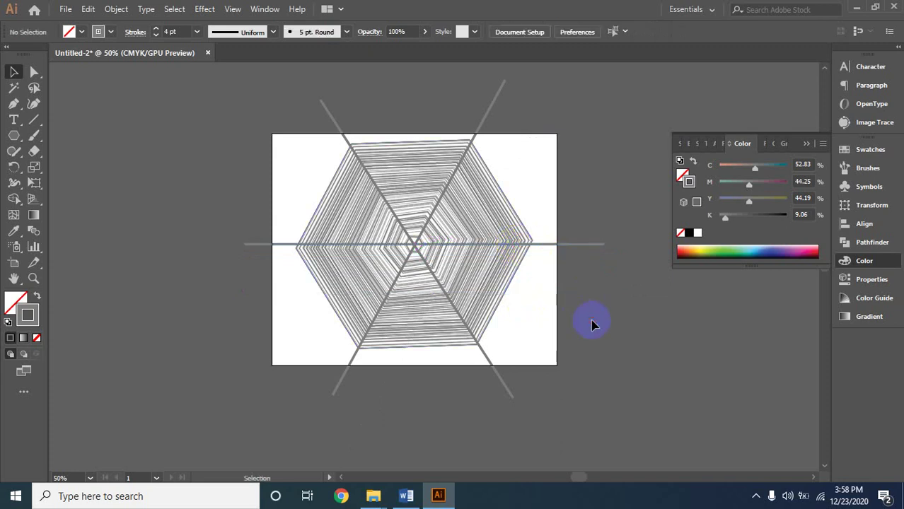
pyautogui.moveTo(216, 125); pyautogui.dragTo(635, 453)
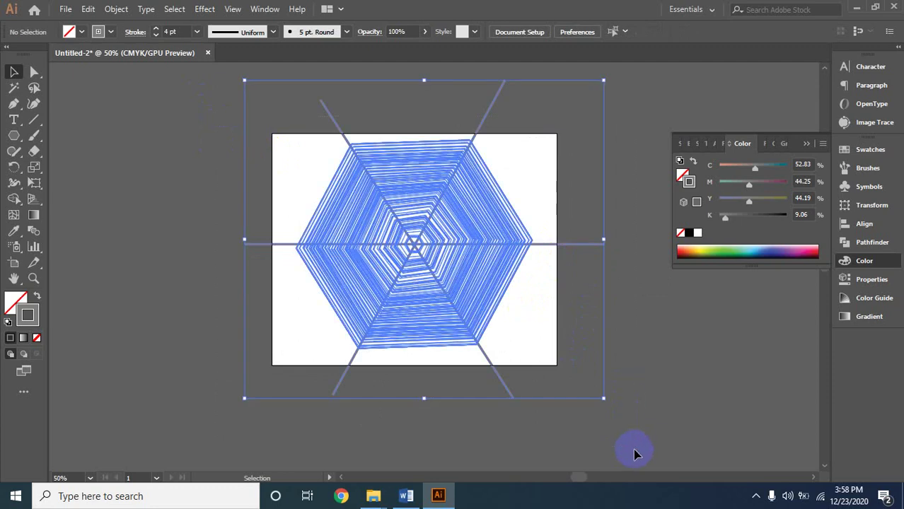
pyautogui.hotkey('ctrl', 'h')
pyautogui.click(620, 321)
pyautogui.hotkey('ctrl', 'space')
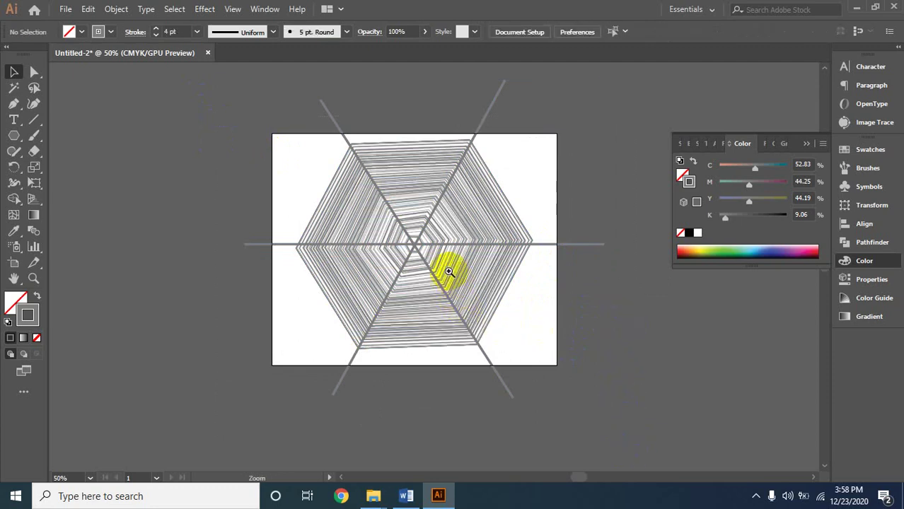
pyautogui.keyDown('ctrl'); pyautogui.click(437, 223); pyautogui.keyUp('ctrl')
pyautogui.keyDown('ctrl'); pyautogui.click(439, 223); pyautogui.keyUp('ctrl')
pyautogui.keyDown('ctrl'); pyautogui.click(435, 272); pyautogui.keyUp('ctrl')
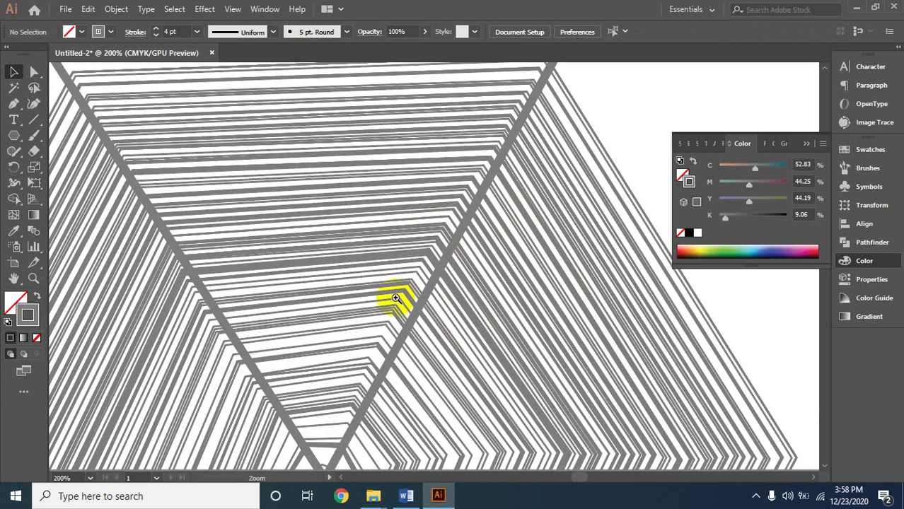
pyautogui.keyDown('ctrl'); pyautogui.keyDown('alt'); pyautogui.click(428, 318); pyautogui.keyUp('alt'); pyautogui.keyUp('ctrl')
pyautogui.keyDown('ctrl'); pyautogui.keyDown('alt'); pyautogui.click(428, 318); pyautogui.keyUp('alt'); pyautogui.keyUp('ctrl')
pyautogui.keyDown('ctrl'); pyautogui.keyDown('alt'); pyautogui.click(428, 316); pyautogui.keyUp('alt'); pyautogui.keyUp('ctrl')
pyautogui.keyDown('ctrl'); pyautogui.keyDown('alt'); pyautogui.click(428, 313); pyautogui.keyUp('alt'); pyautogui.keyUp('ctrl')
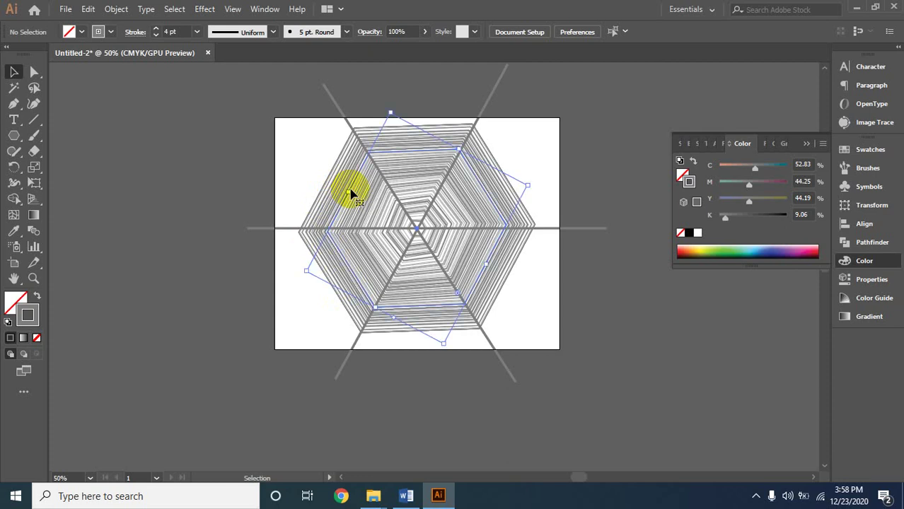
pyautogui.click(350, 194)
pyautogui.click(353, 196)
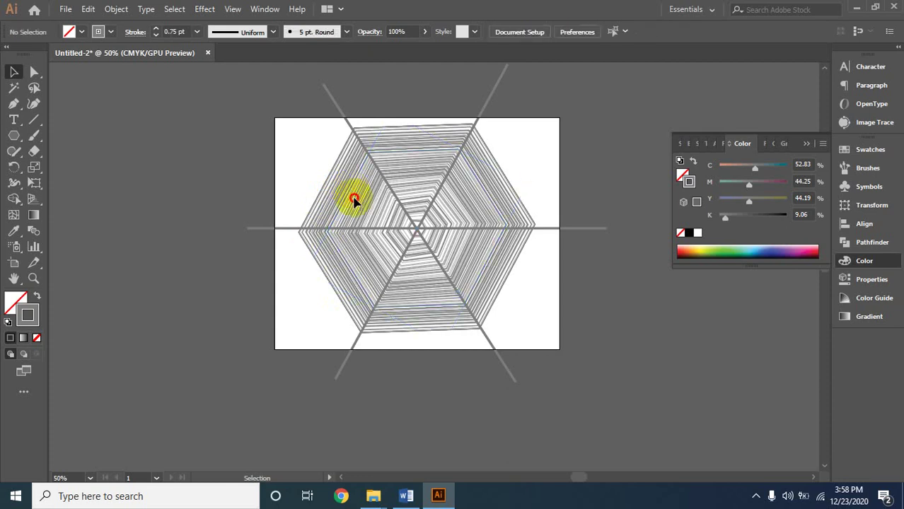
pyautogui.click(355, 203)
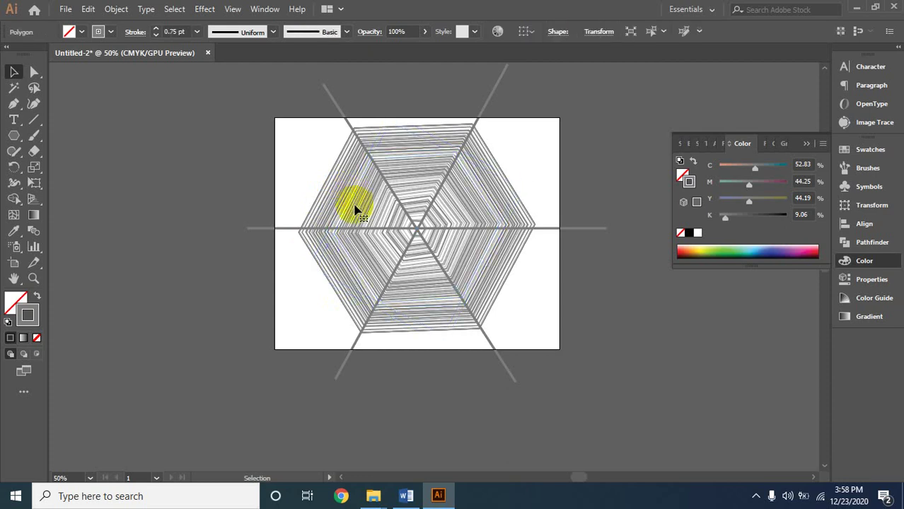
pyautogui.click(356, 208)
pyautogui.click(356, 209)
pyautogui.click(356, 209)
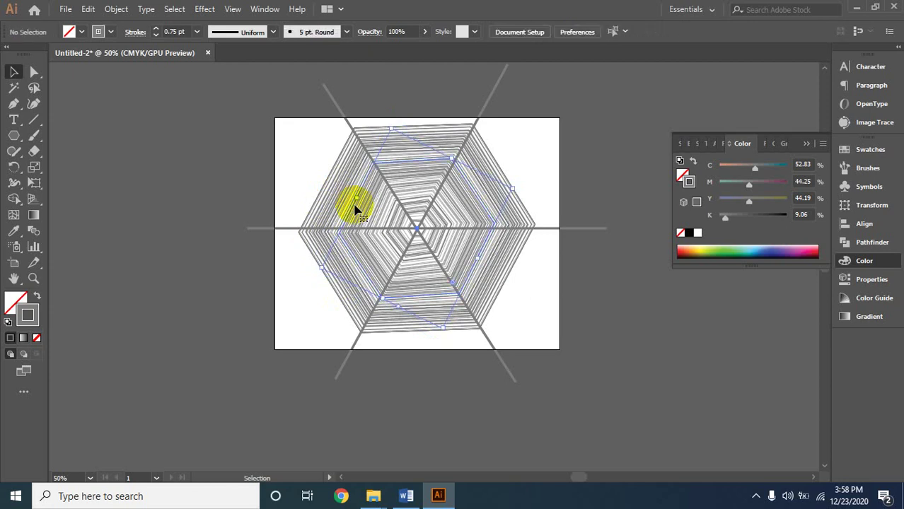
pyautogui.click(356, 209)
pyautogui.click(360, 193)
pyautogui.keyDown('ctrl'); pyautogui.click(360, 195); pyautogui.keyUp('ctrl')
pyautogui.keyDown('ctrl'); pyautogui.click(359, 196); pyautogui.keyUp('ctrl')
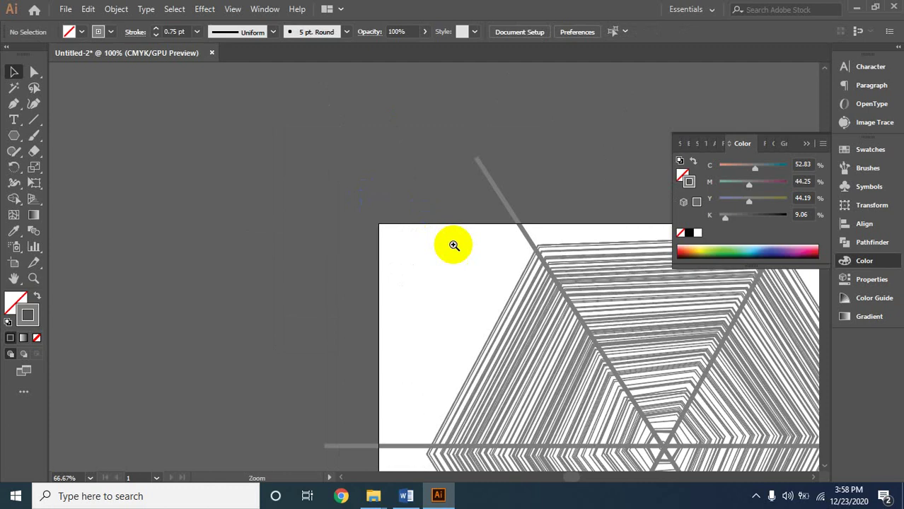
pyautogui.keyDown('ctrl'); pyautogui.click(540, 317); pyautogui.keyUp('ctrl')
pyautogui.keyDown('ctrl'); pyautogui.click(541, 317); pyautogui.keyUp('ctrl')
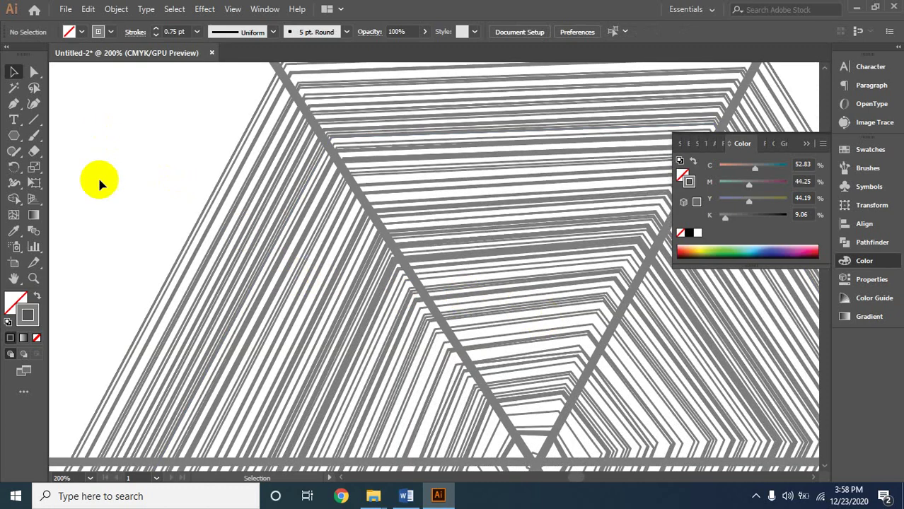
pyautogui.moveTo(104, 188); pyautogui.dragTo(323, 440)
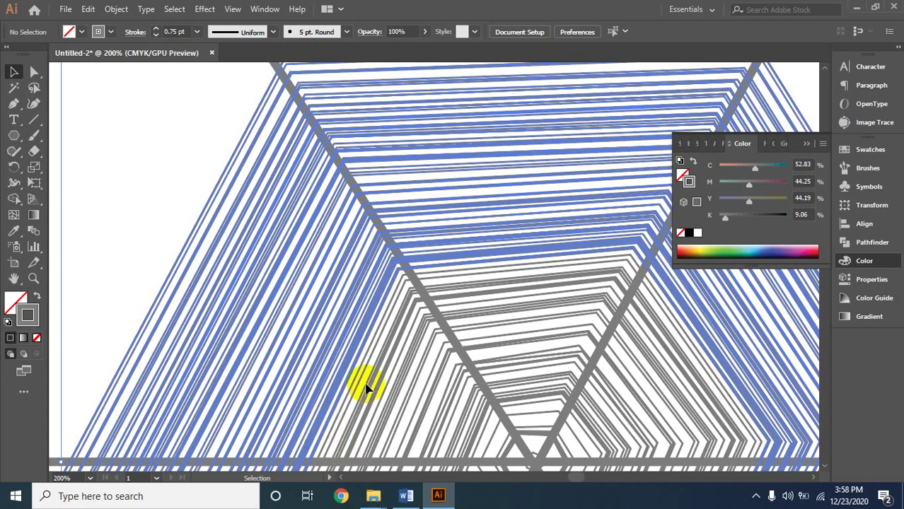
pyautogui.scroll(3, 173, 213)
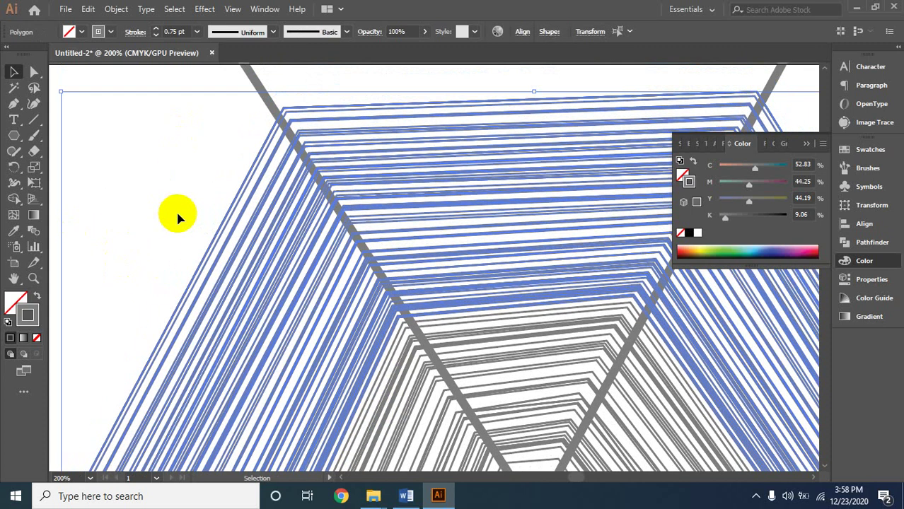
pyautogui.click(418, 138)
pyautogui.moveTo(500, 137); pyautogui.dragTo(582, 369)
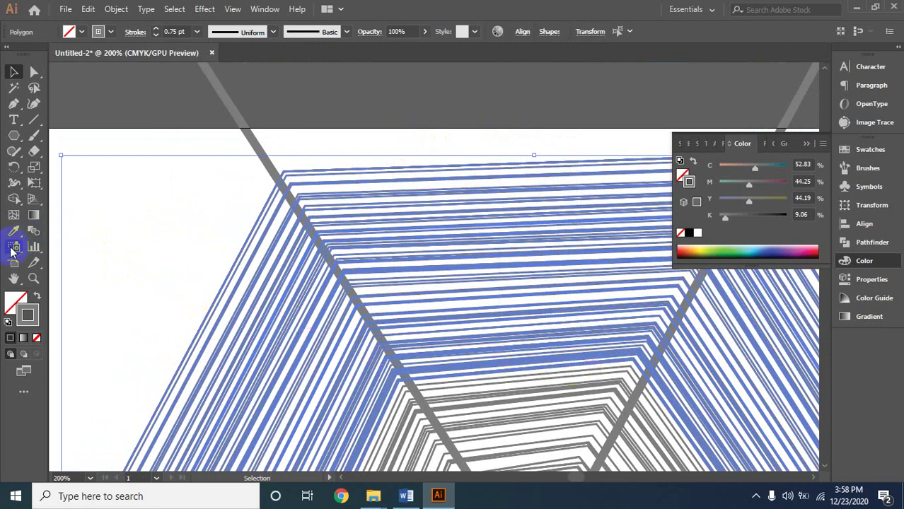
pyautogui.click(344, 116)
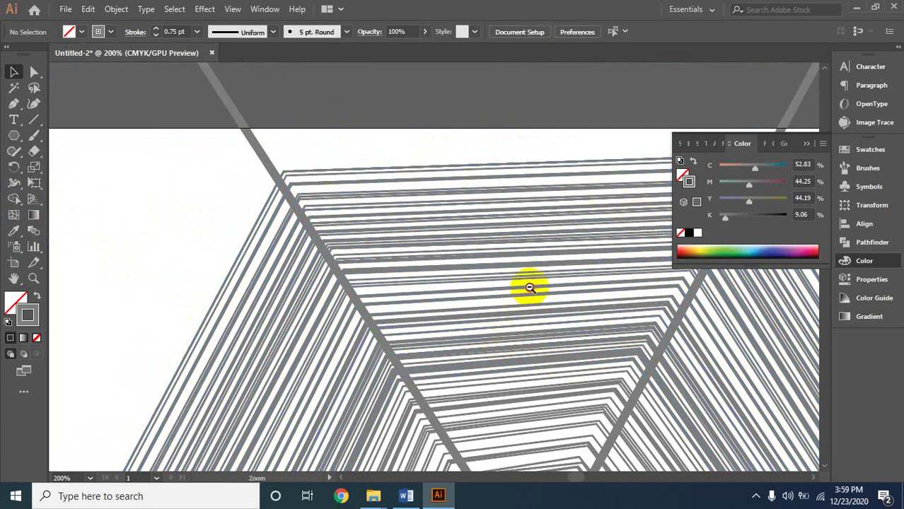
# - Select the outer hexagons with both diagonals and use Shape Builder to erase the outermost strips between the upper diagonals
pyautogui.scroll(-2, 530, 287)
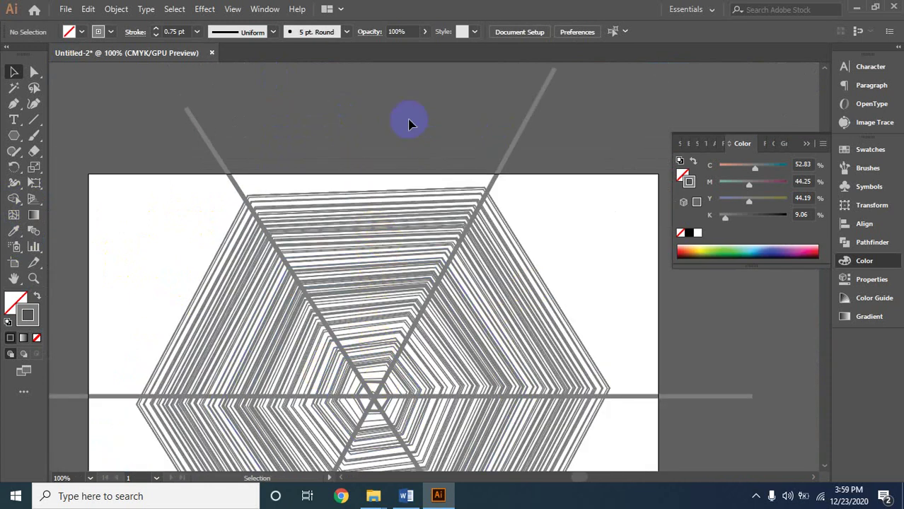
pyautogui.moveTo(143, 176); pyautogui.dragTo(538, 348)
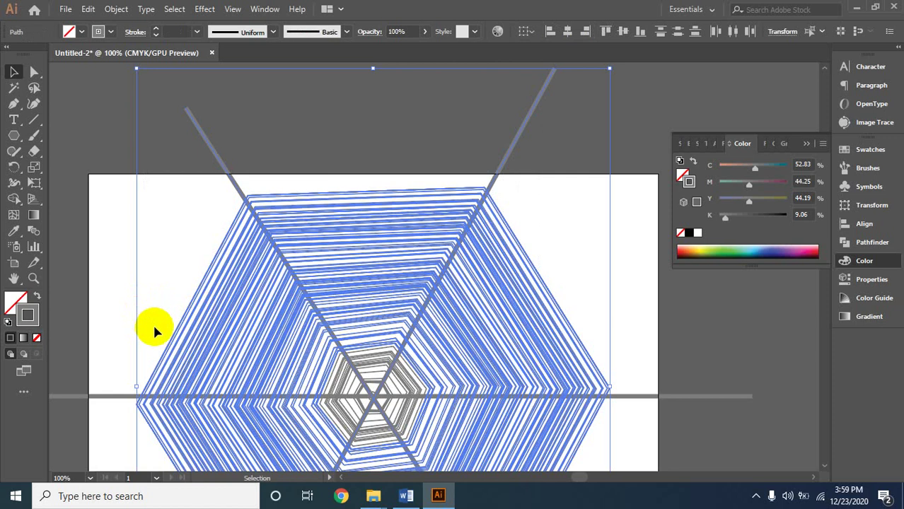
pyautogui.click(14, 200)
pyautogui.moveTo(16, 202); pyautogui.dragTo(61, 204)
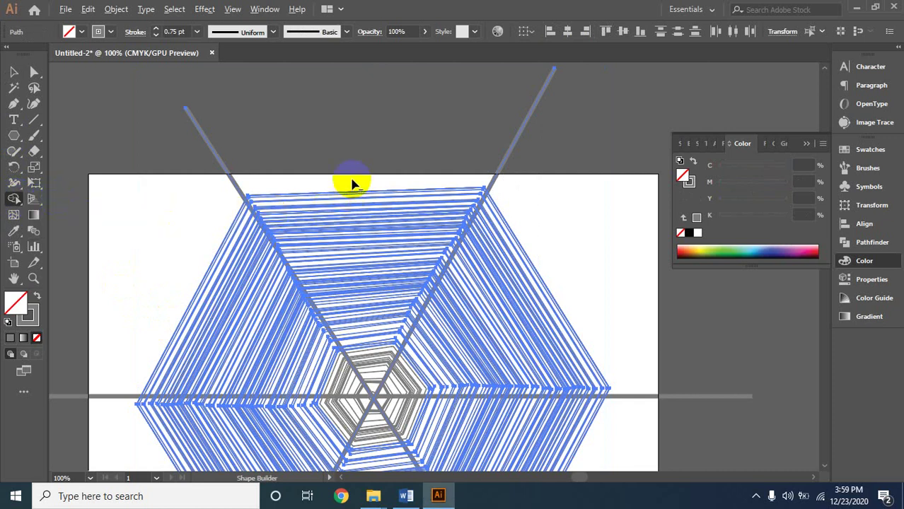
pyautogui.moveTo(353, 184)
pyautogui.mouseDown()
pyautogui.moveTo(355, 263)
pyautogui.moveTo(329, 295)
pyautogui.moveTo(185, 262)
pyautogui.mouseUp()
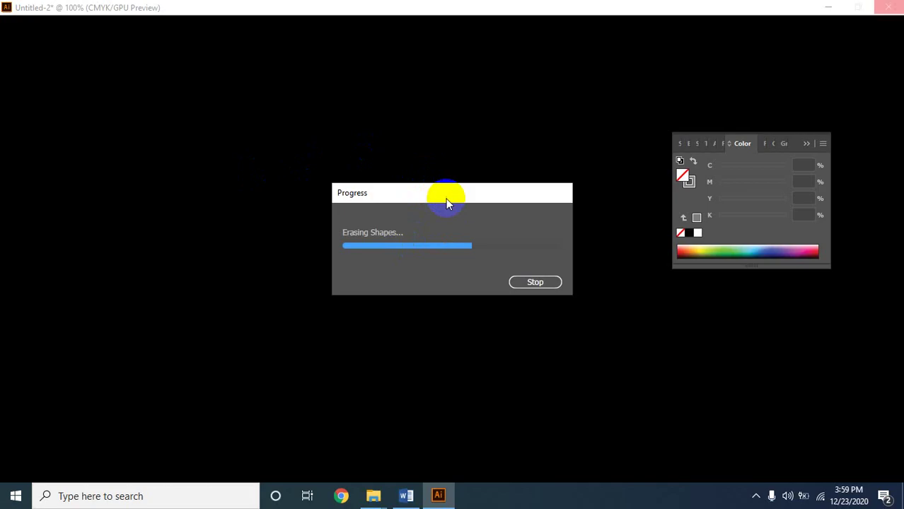
pyautogui.click(422, 158)
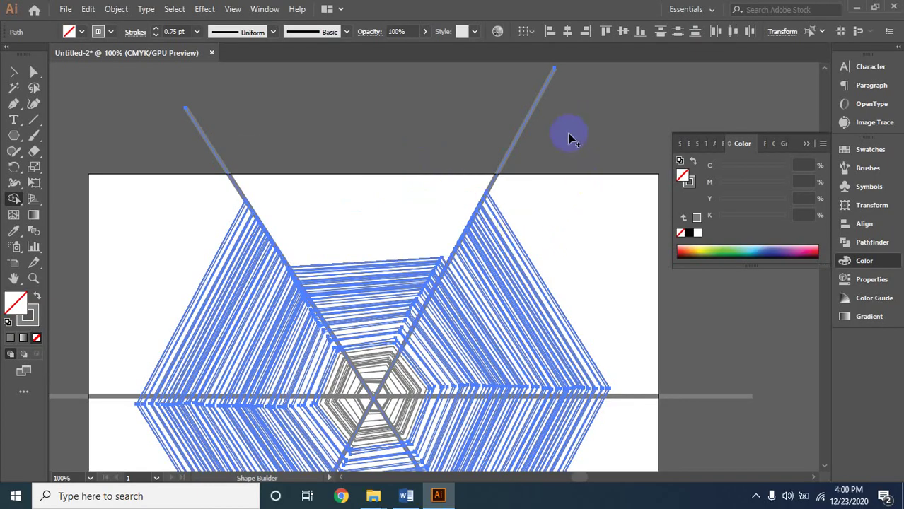
pyautogui.click(13, 71)
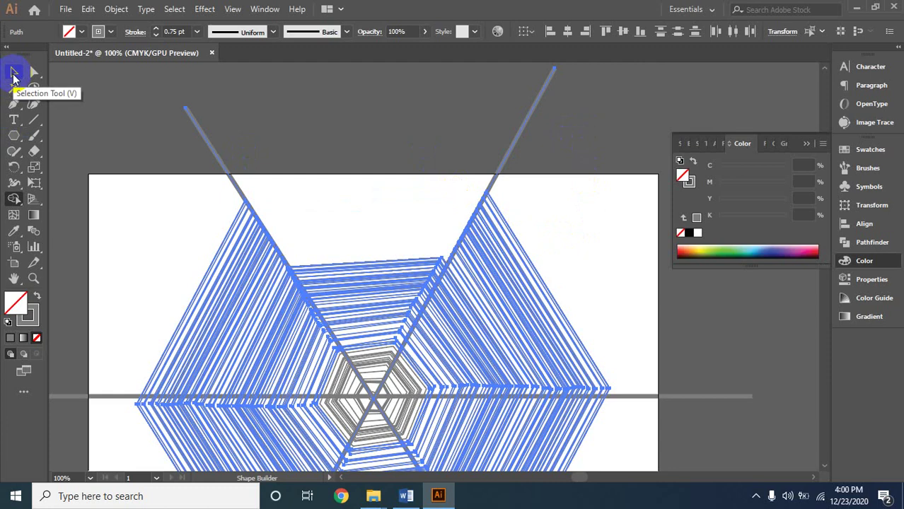
pyautogui.click(645, 281)
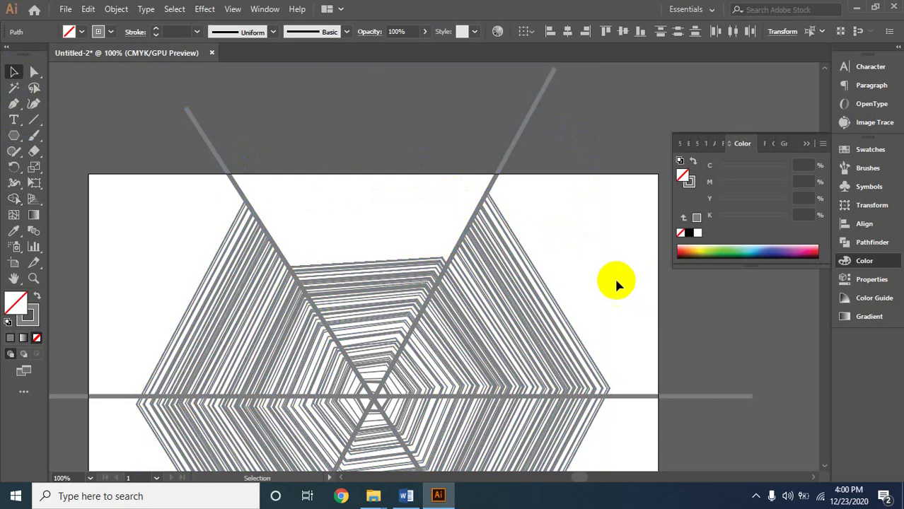
# - Select the entire web and use Shape Builder to erase a strip in its upper-right section between the diagonal and horizontal lines
pyautogui.keyDown('ctrl'); pyautogui.keyDown('alt'); pyautogui.click(409, 289); pyautogui.keyUp('alt'); pyautogui.keyUp('ctrl')
pyautogui.keyDown('ctrl'); pyautogui.keyDown('alt'); pyautogui.click(410, 289); pyautogui.keyUp('alt'); pyautogui.keyUp('ctrl')
pyautogui.keyDown('ctrl'); pyautogui.keyDown('alt'); pyautogui.click(519, 329); pyautogui.keyUp('alt'); pyautogui.keyUp('ctrl')
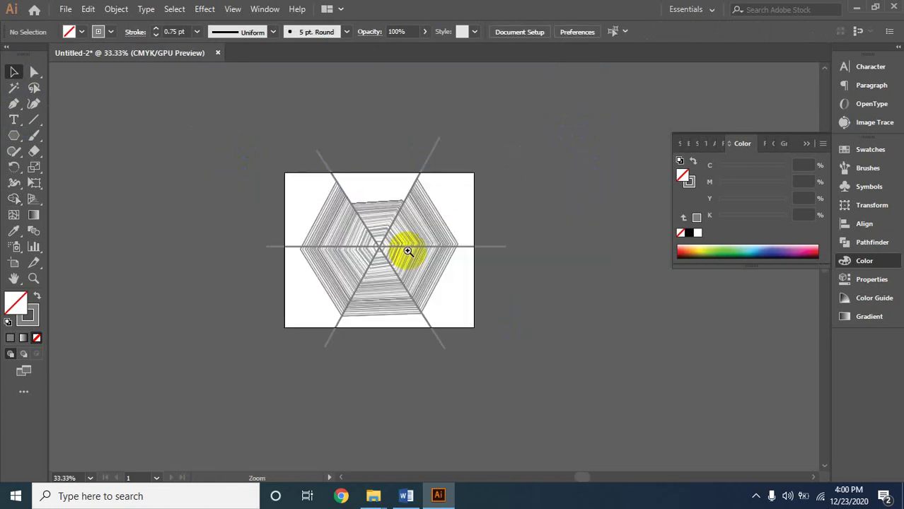
pyautogui.keyDown('ctrl'); pyautogui.click(404, 249); pyautogui.keyUp('ctrl')
pyautogui.keyDown('ctrl'); pyautogui.click(436, 253); pyautogui.keyUp('ctrl')
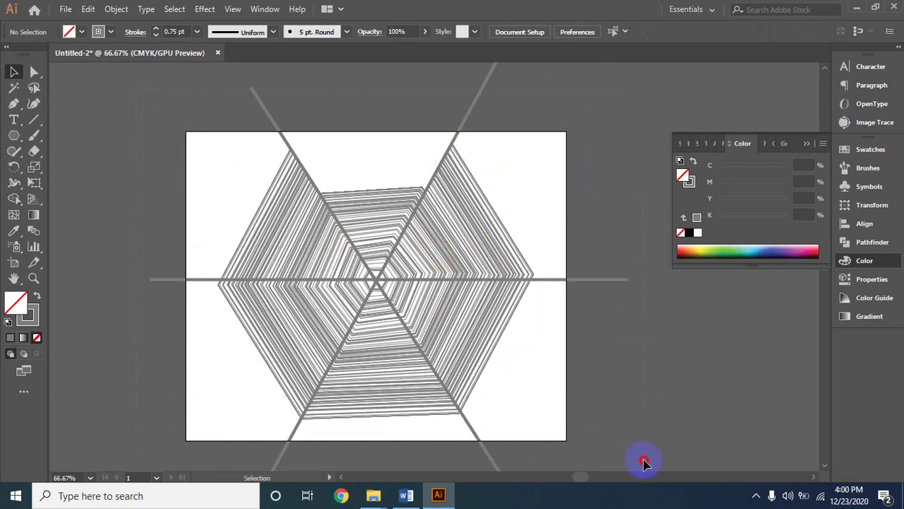
pyautogui.hotkey('ctrl', 'a')
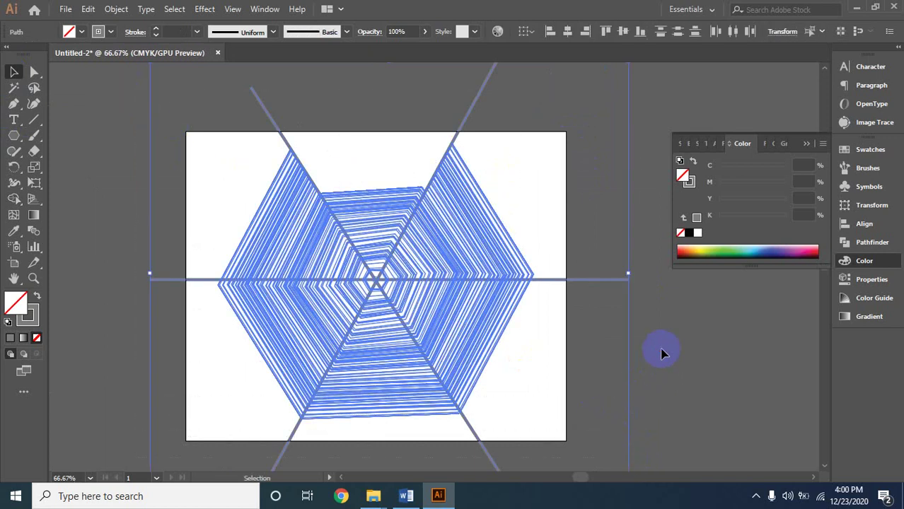
pyautogui.click(661, 353)
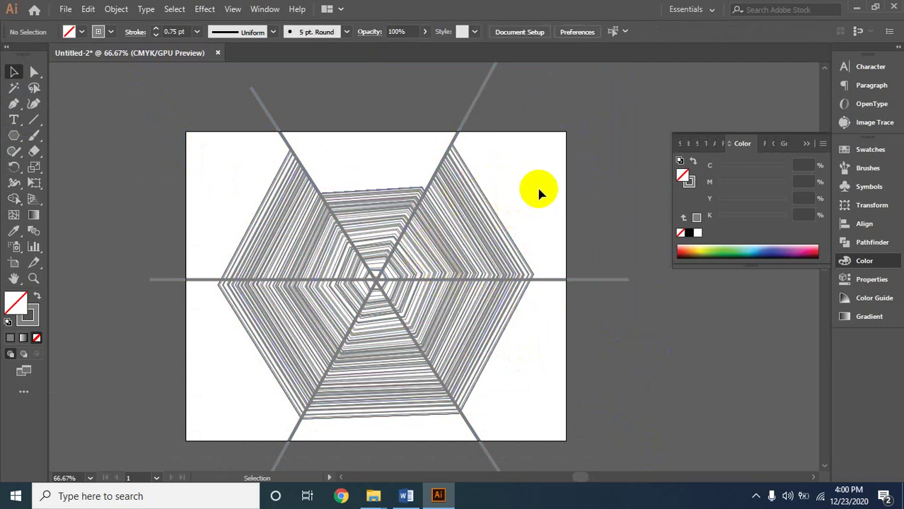
pyautogui.moveTo(196, 167); pyautogui.dragTo(242, 203)
pyautogui.hotkey('ctrl', 'a')
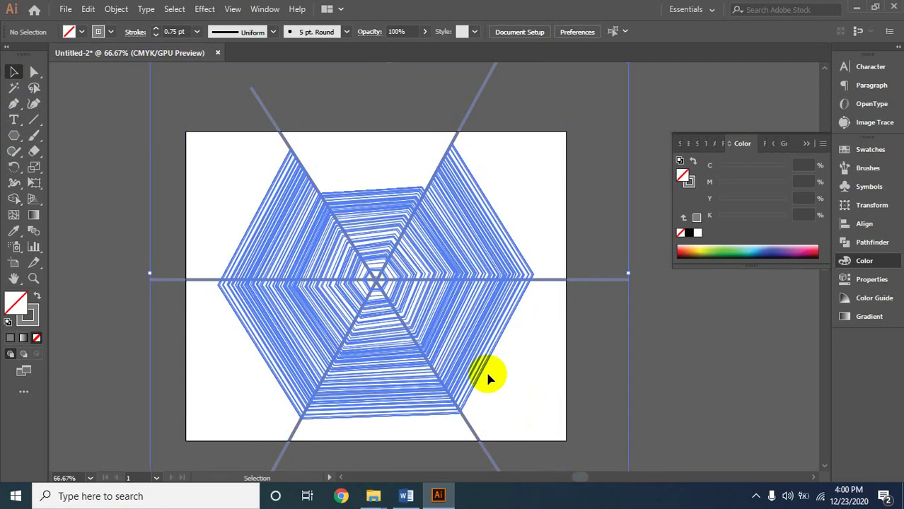
pyautogui.click(417, 252)
pyautogui.click(417, 273)
pyautogui.click(401, 315)
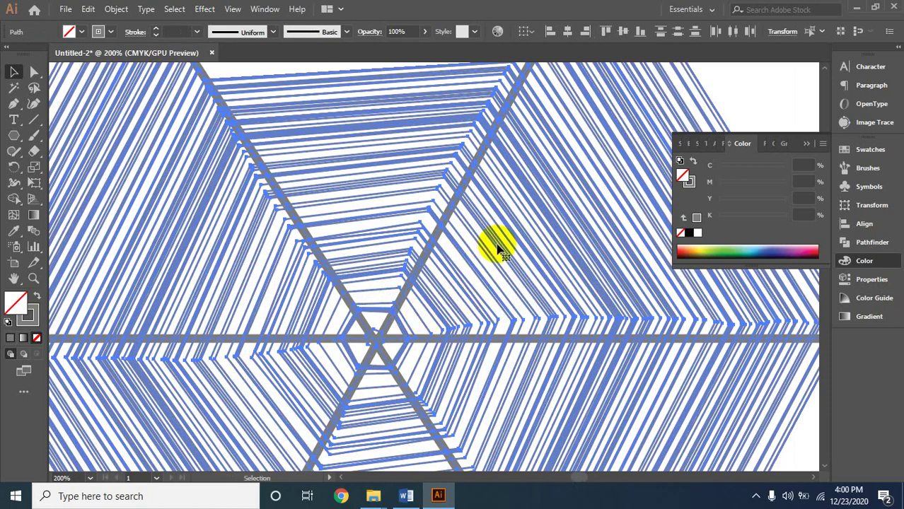
pyautogui.click(13, 198)
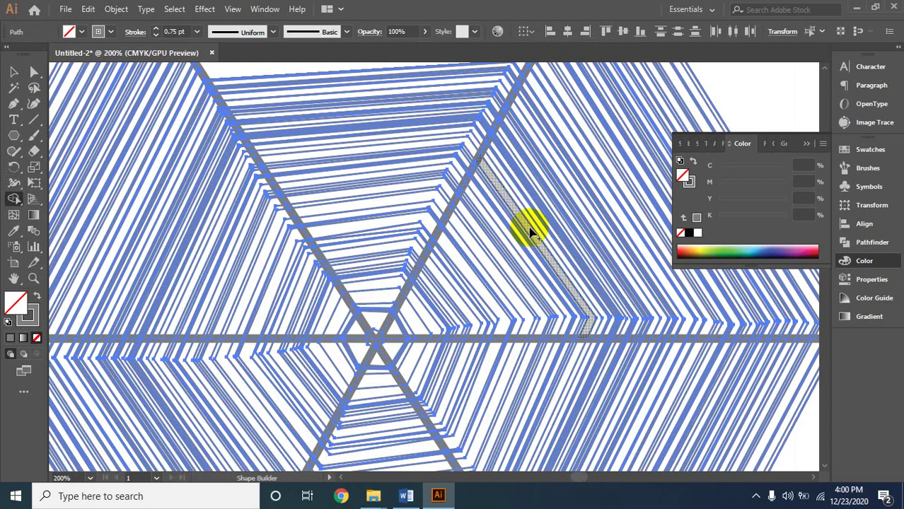
pyautogui.moveTo(531, 228); pyautogui.dragTo(520, 241)
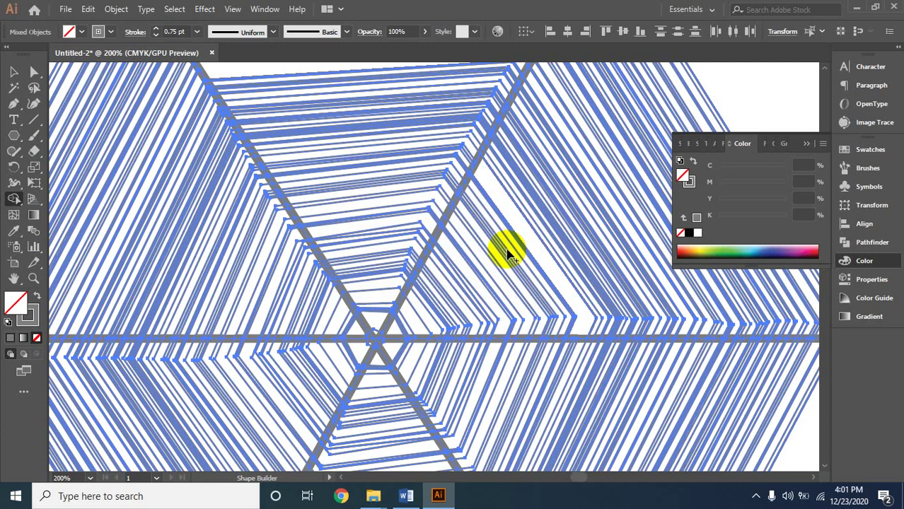
# - Select the whole web artwork and delete it from the artboard
pyautogui.keyDown('ctrl'); pyautogui.keyDown('alt'); pyautogui.click(519, 202); pyautogui.keyUp('alt'); pyautogui.keyUp('ctrl')
pyautogui.keyDown('ctrl'); pyautogui.keyDown('alt'); pyautogui.click(517, 202); pyautogui.keyUp('alt'); pyautogui.keyUp('ctrl')
pyautogui.keyDown('ctrl'); pyautogui.keyDown('alt'); pyautogui.click(329, 365); pyautogui.keyUp('alt'); pyautogui.keyUp('ctrl')
pyautogui.keyDown('ctrl'); pyautogui.keyDown('alt'); pyautogui.click(326, 359); pyautogui.keyUp('alt'); pyautogui.keyUp('ctrl')
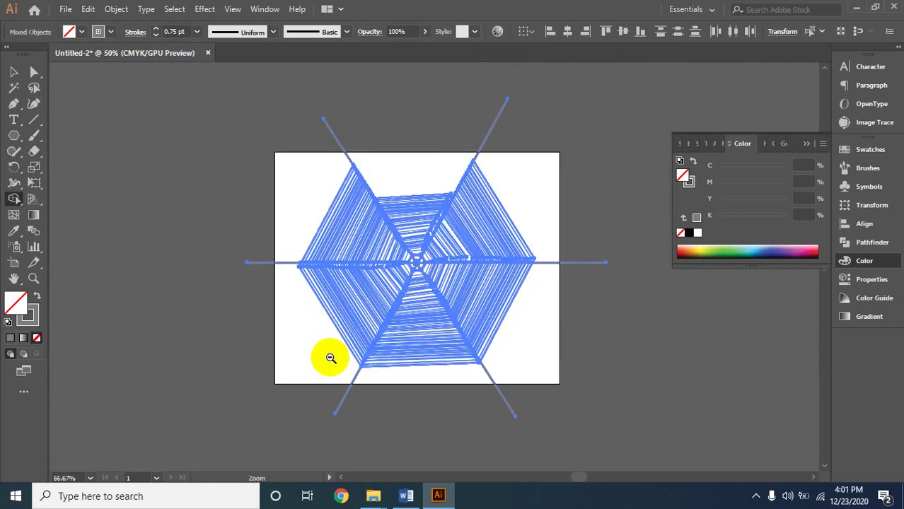
pyautogui.click(13, 72)
pyautogui.click(182, 146)
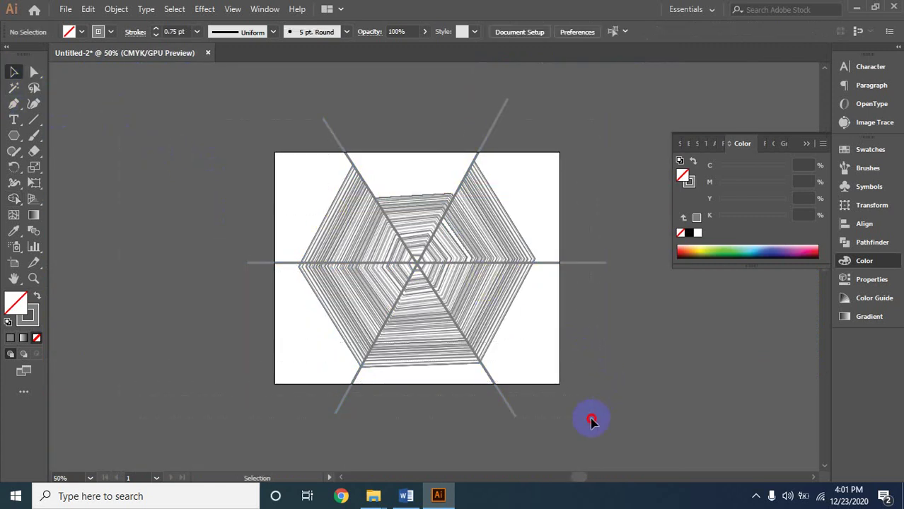
pyautogui.hotkey('ctrl', 'a')
pyautogui.press('Delete')
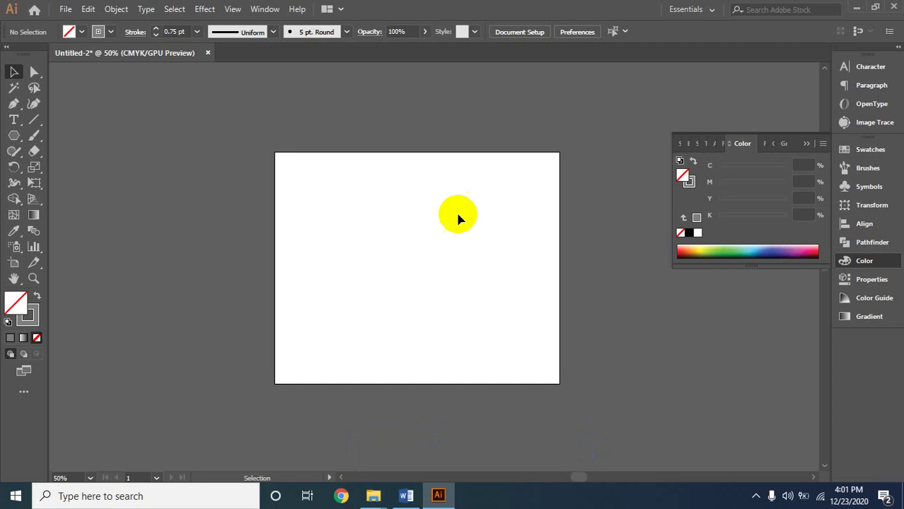
# - Switch to the Word course outline, check the Class #4 topics on blends and clipping masks, and return to Illustrator
pyautogui.click(407, 496)
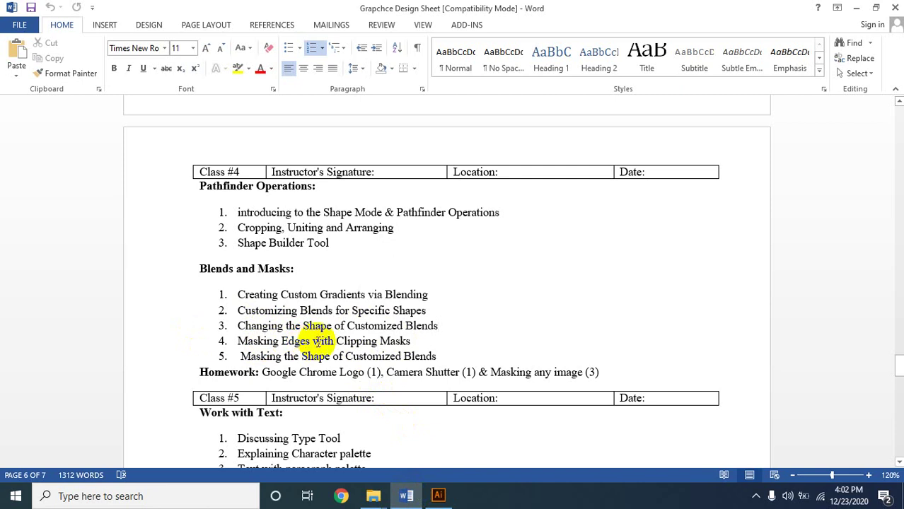
pyautogui.click(408, 341)
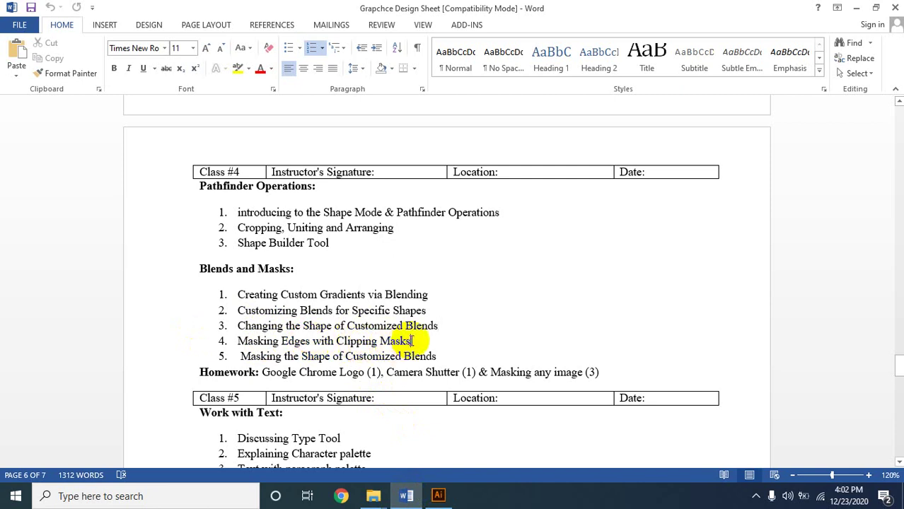
pyautogui.click(855, 7)
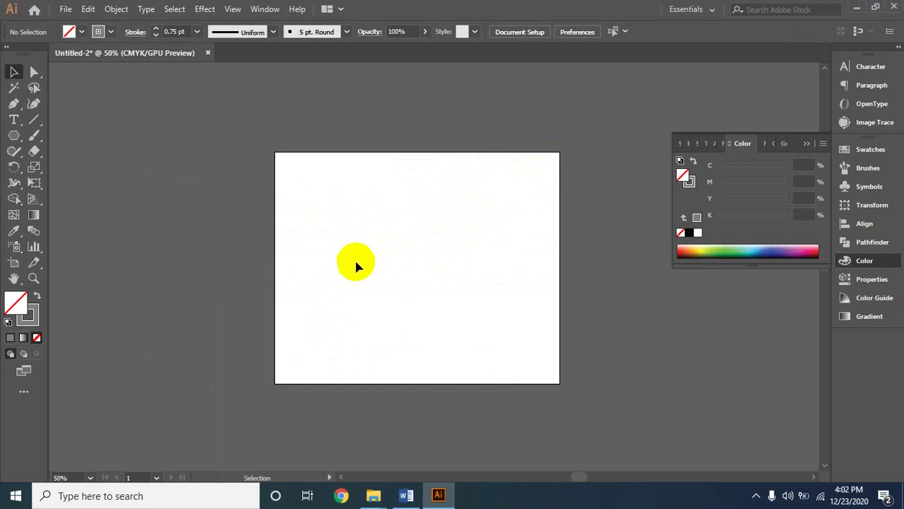
pyautogui.click(20, 136)
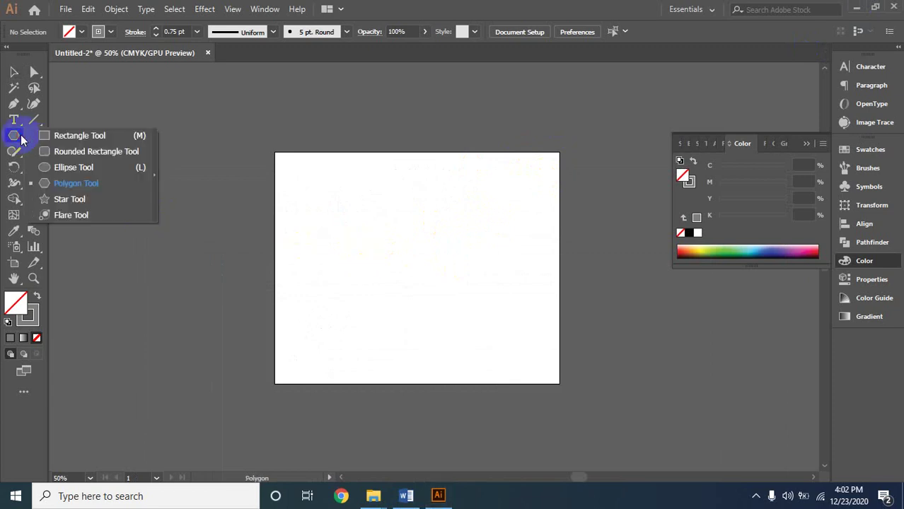
pyautogui.click(42, 185)
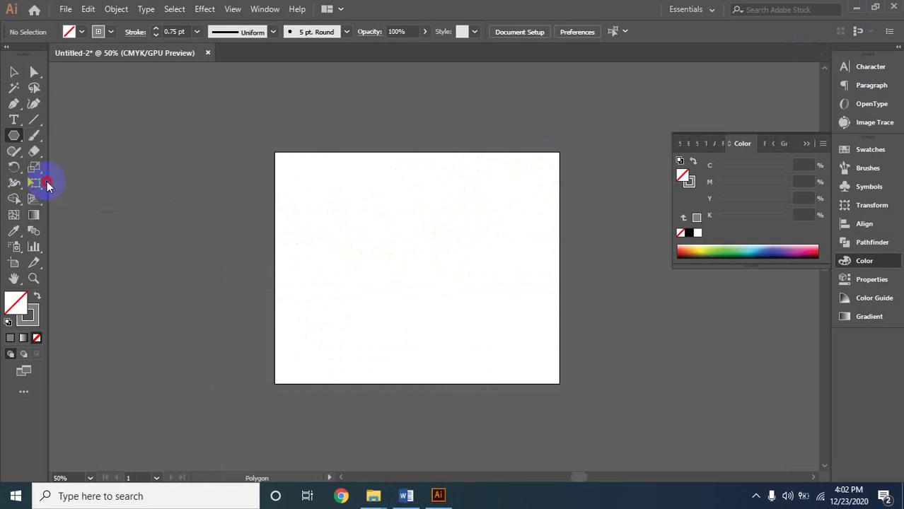
pyautogui.moveTo(366, 200); pyautogui.dragTo(453, 253)
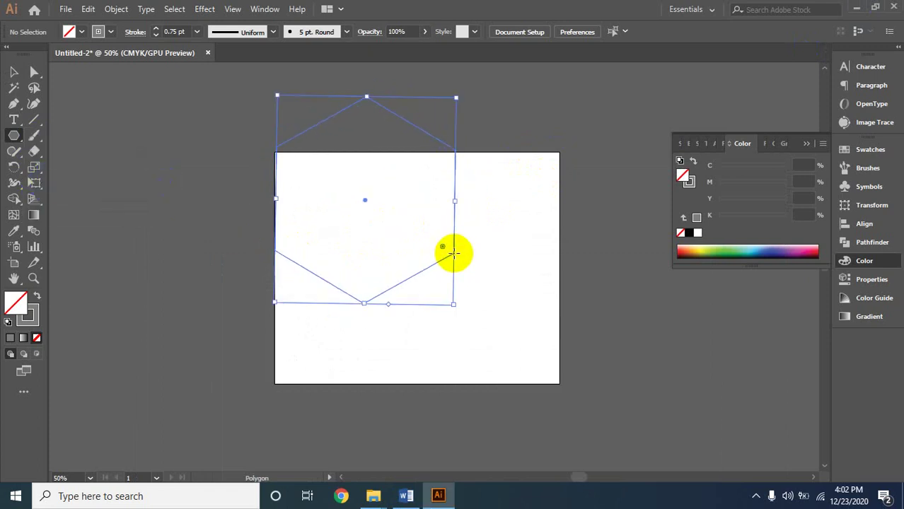
pyautogui.press('Delete')
# - Draw a five-pointed star with the Star tool and move it fully onto the artboard near its centre
pyautogui.moveTo(14, 135); pyautogui.dragTo(46, 199)
pyautogui.moveTo(360, 208); pyautogui.dragTo(414, 277)
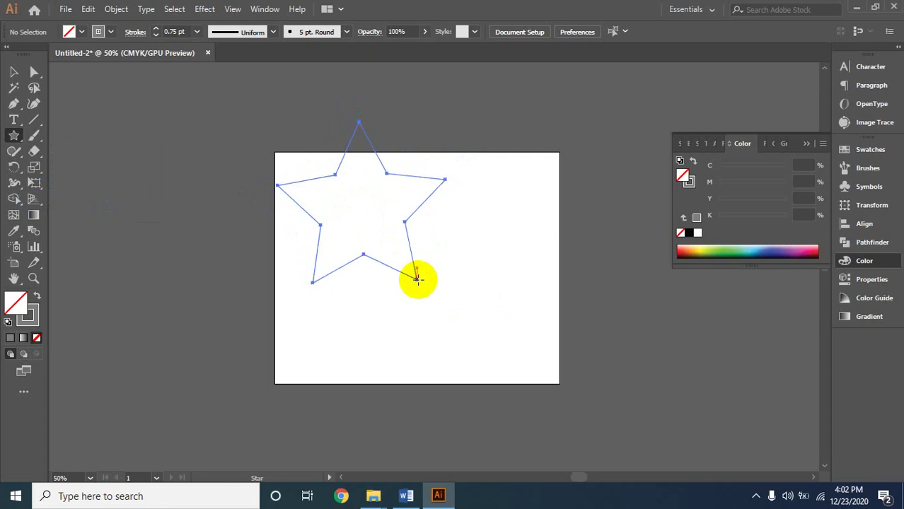
pyautogui.click(13, 72)
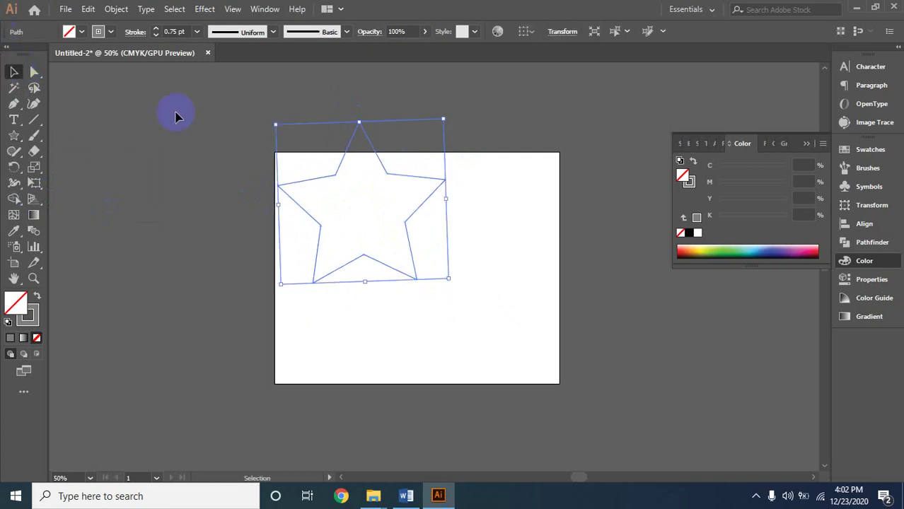
pyautogui.click(464, 240)
pyautogui.moveTo(408, 222); pyautogui.dragTo(450, 298)
pyautogui.moveTo(490, 187); pyautogui.dragTo(499, 197)
pyautogui.click(521, 205)
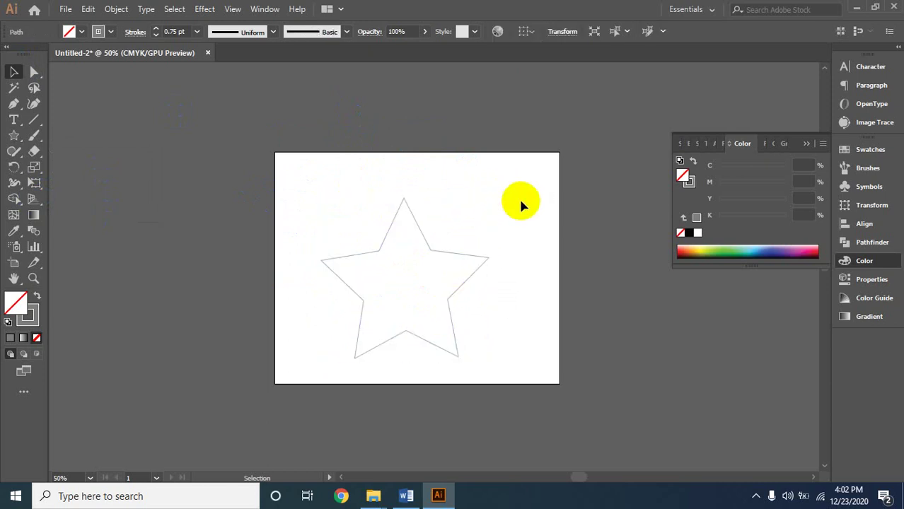
pyautogui.click(473, 257)
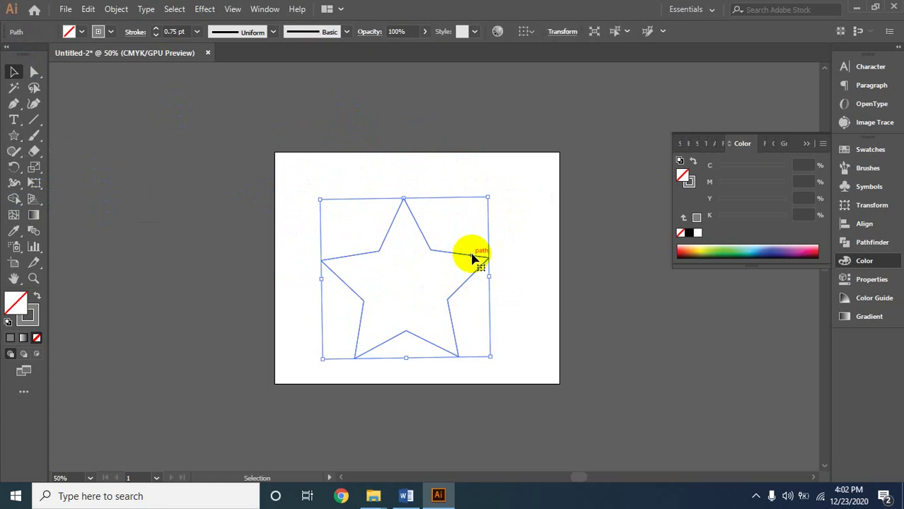
pyautogui.click(515, 186)
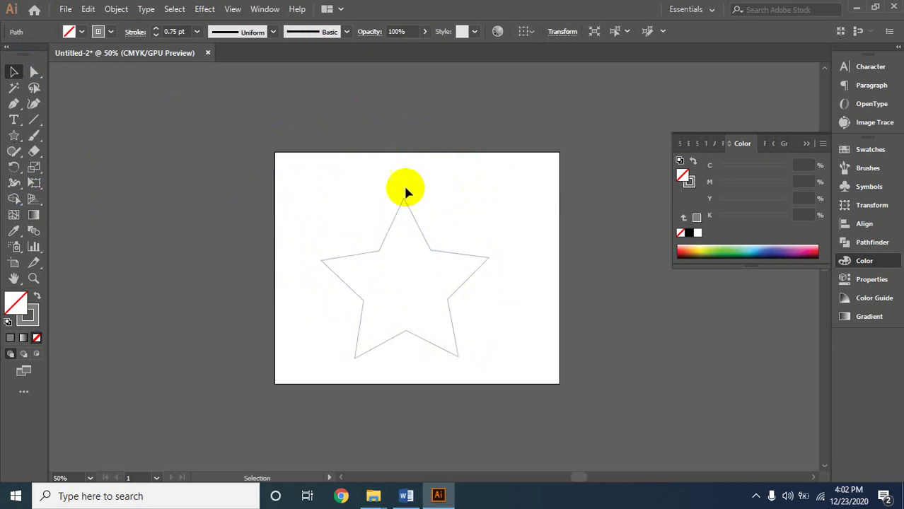
pyautogui.moveTo(318, 205); pyautogui.dragTo(456, 299)
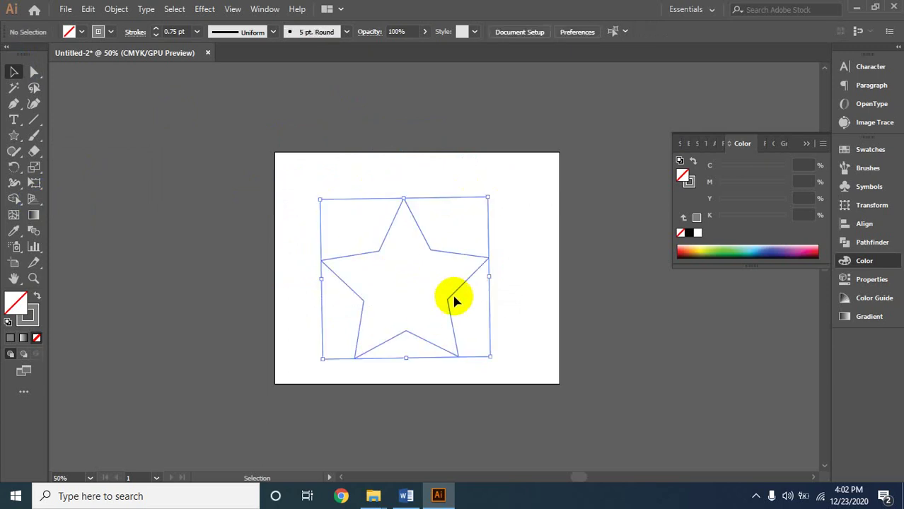
pyautogui.click(527, 214)
pyautogui.click(352, 144)
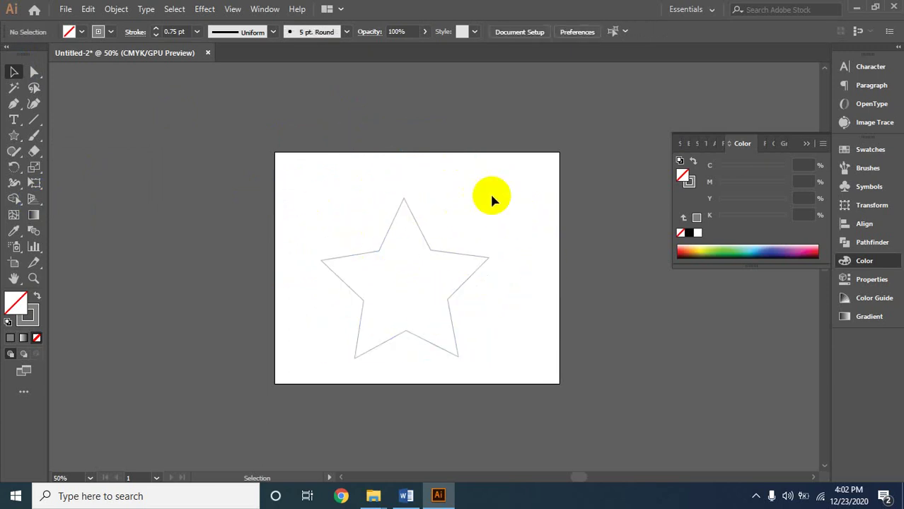
# - Start placing a file and browse to the Graphics folder on Local Disk (E:)
pyautogui.click(65, 9)
pyautogui.click(95, 229)
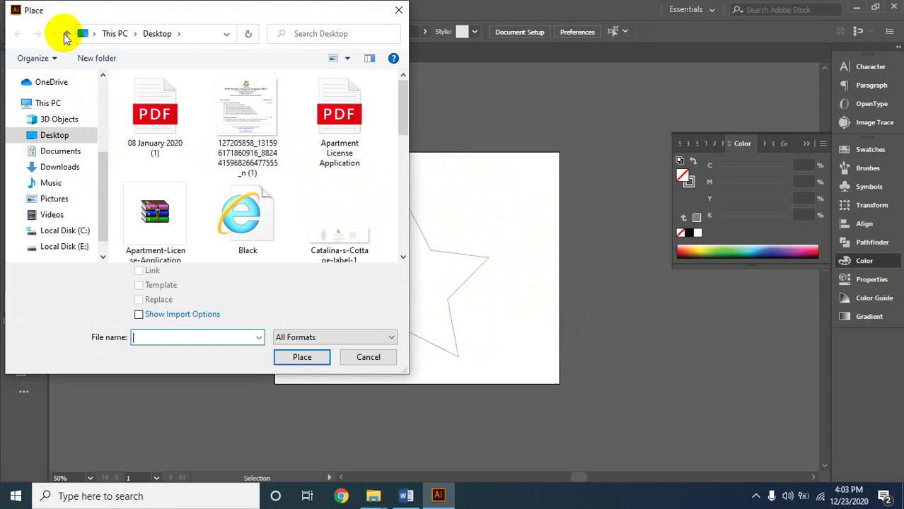
pyautogui.click(68, 35)
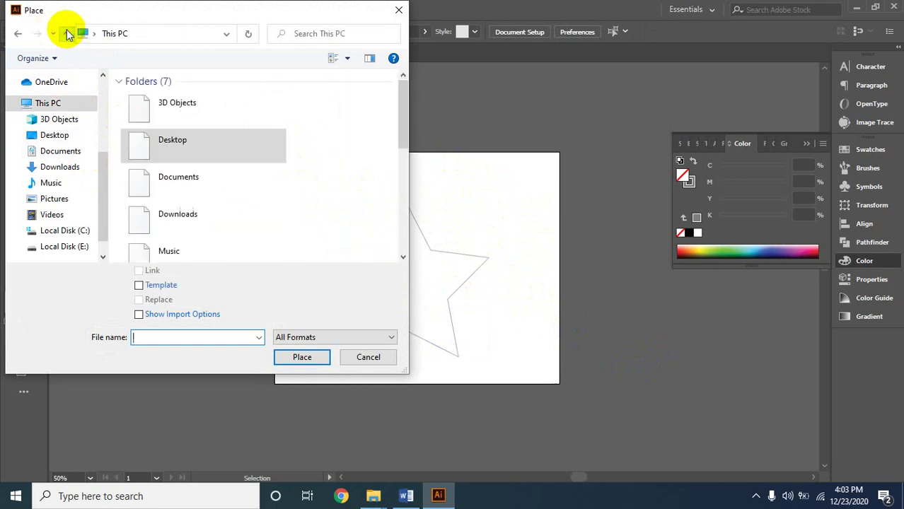
pyautogui.scroll(-5, 183, 186)
pyautogui.doubleClick(190, 167)
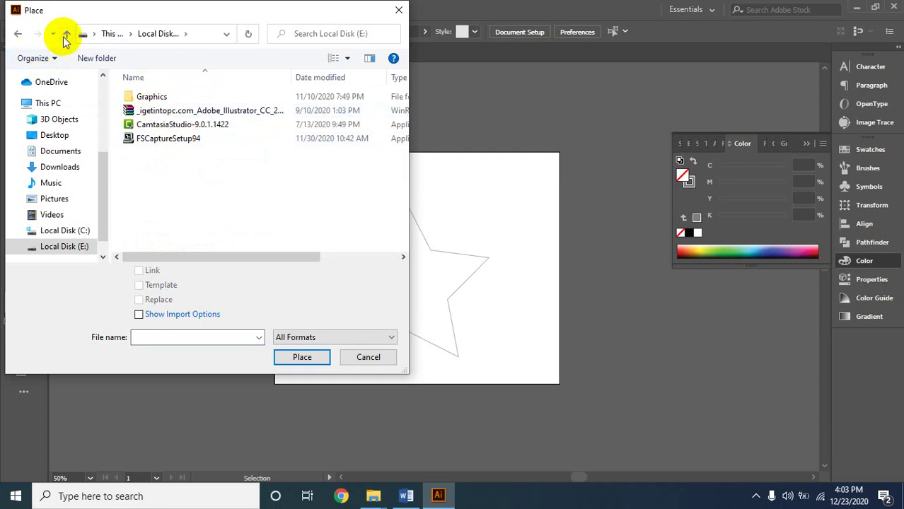
pyautogui.click(66, 34)
pyautogui.scroll(-5, 213, 169)
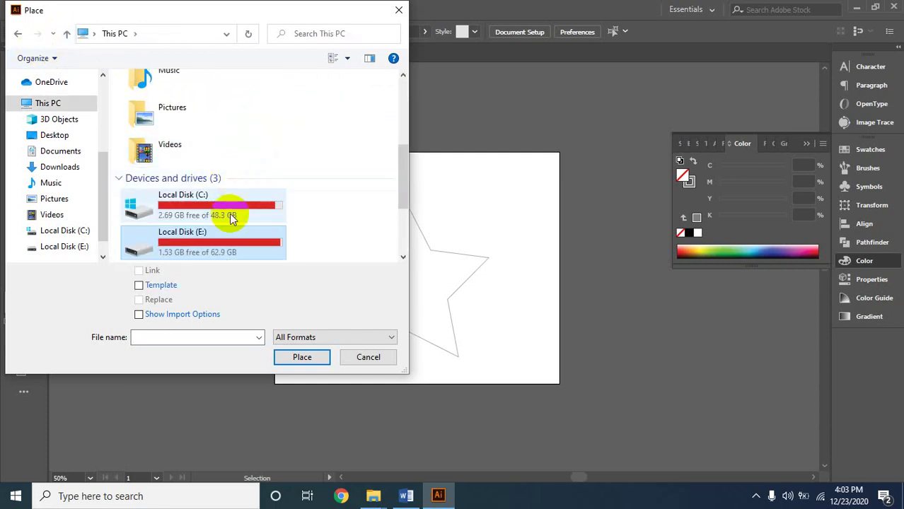
pyautogui.scroll(-2, 269, 244)
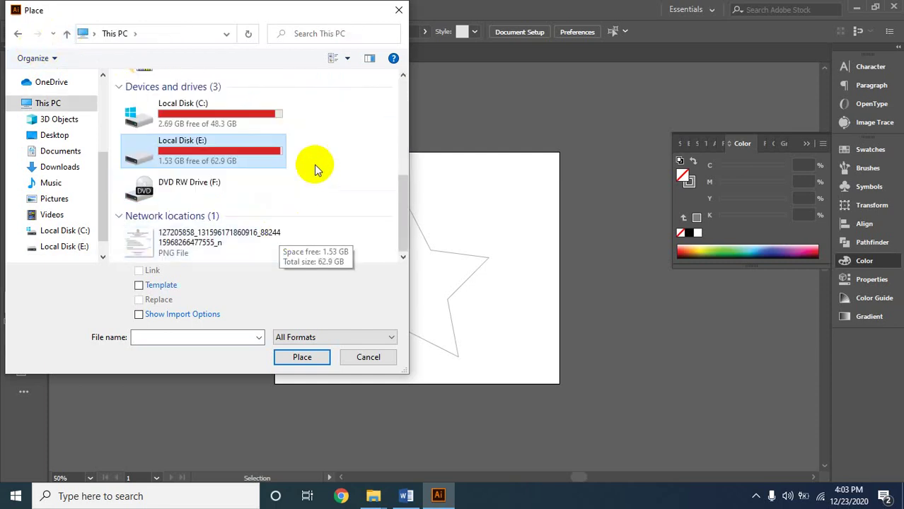
pyautogui.doubleClick(239, 156)
pyautogui.doubleClick(181, 96)
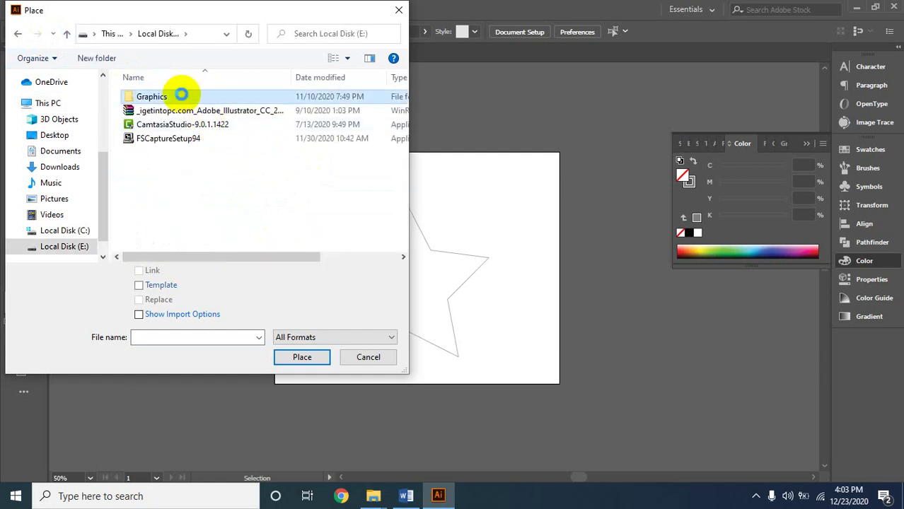
# - Open the personal subfolder of Graphics and go through DCTA CLASS into the graphic design all class folder
pyautogui.click(182, 99)
pyautogui.doubleClick(181, 96)
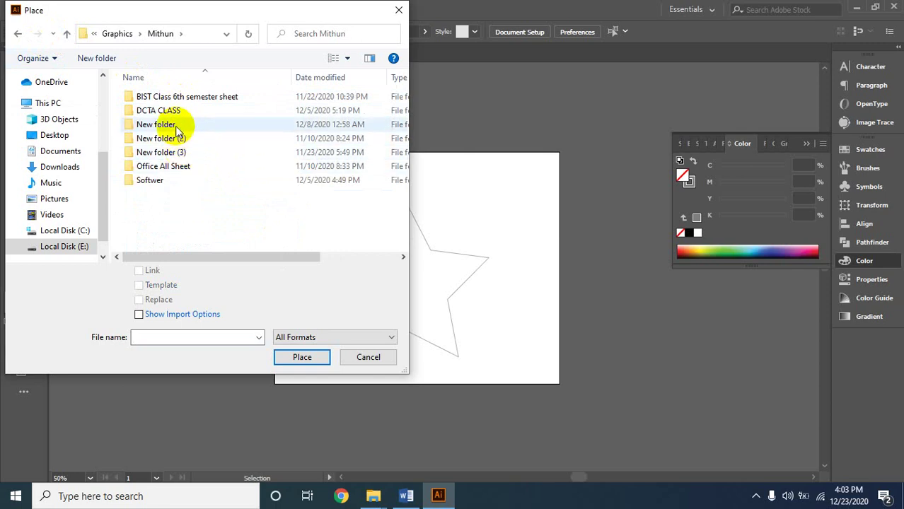
pyautogui.click(171, 127)
pyautogui.doubleClick(180, 111)
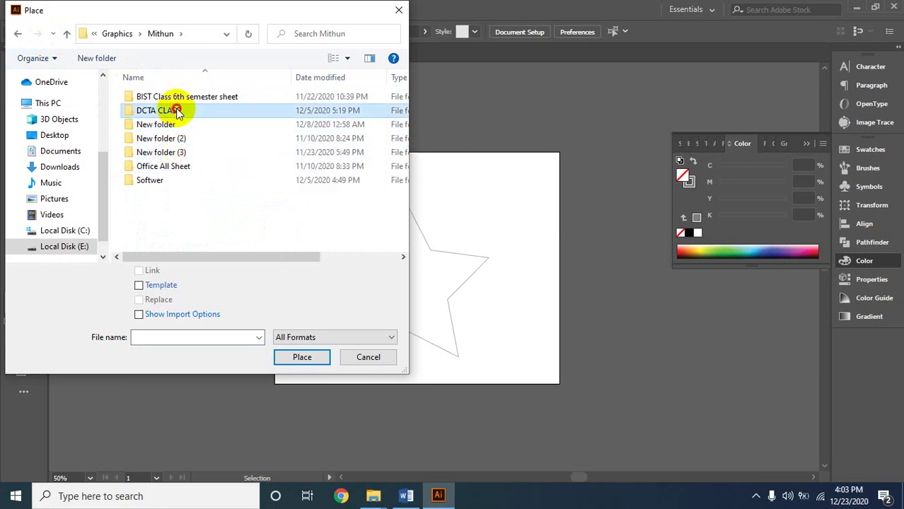
pyautogui.click(177, 101)
pyautogui.doubleClick(177, 100)
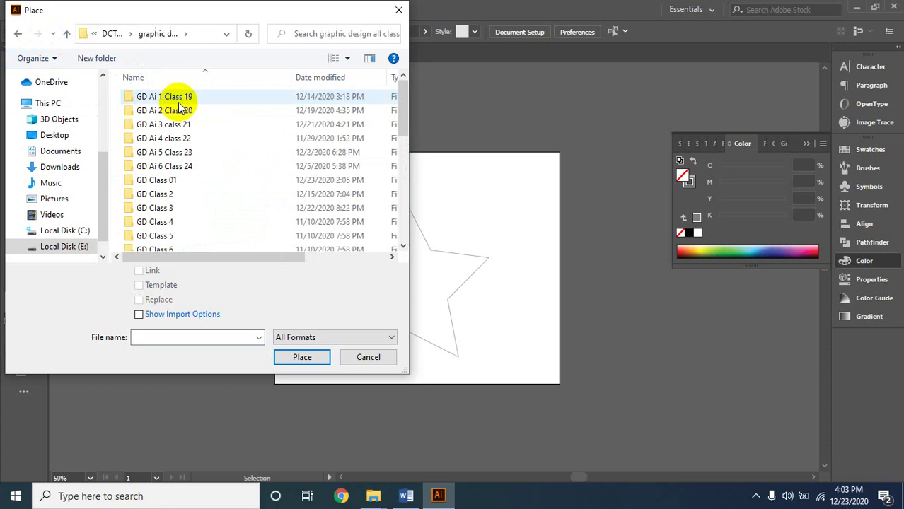
# - Look through the list of GD class folders to find the one holding the images for placement
pyautogui.scroll(-5, 215, 182)
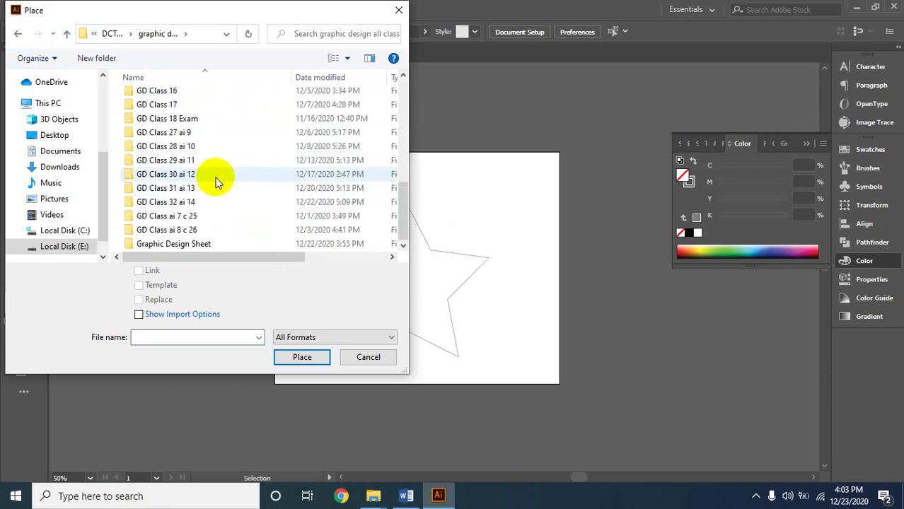
pyautogui.scroll(3, 223, 141)
pyautogui.scroll(-3, 257, 195)
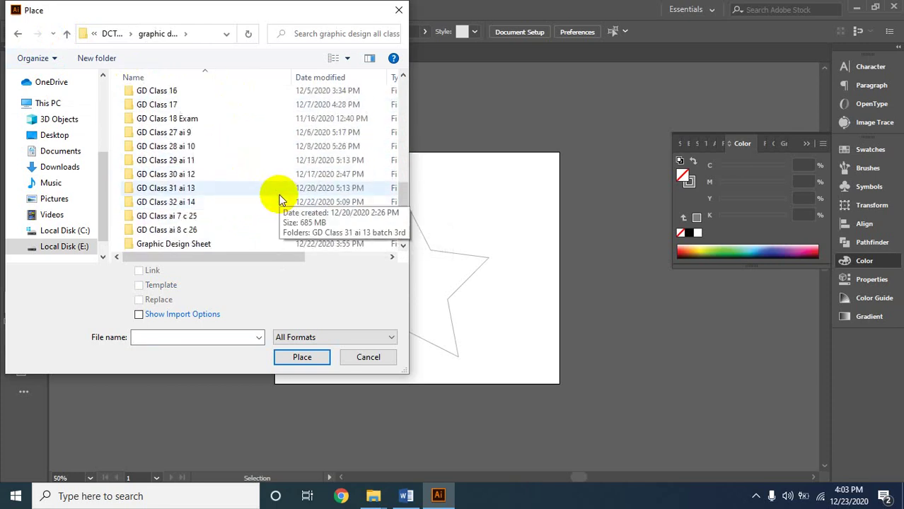
pyautogui.scroll(5, 205, 173)
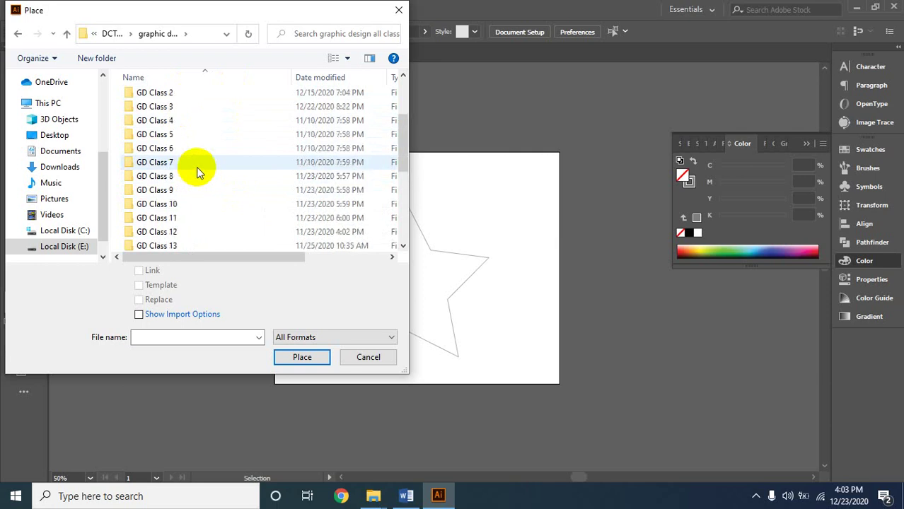
pyautogui.scroll(3, 197, 167)
pyautogui.click(184, 192)
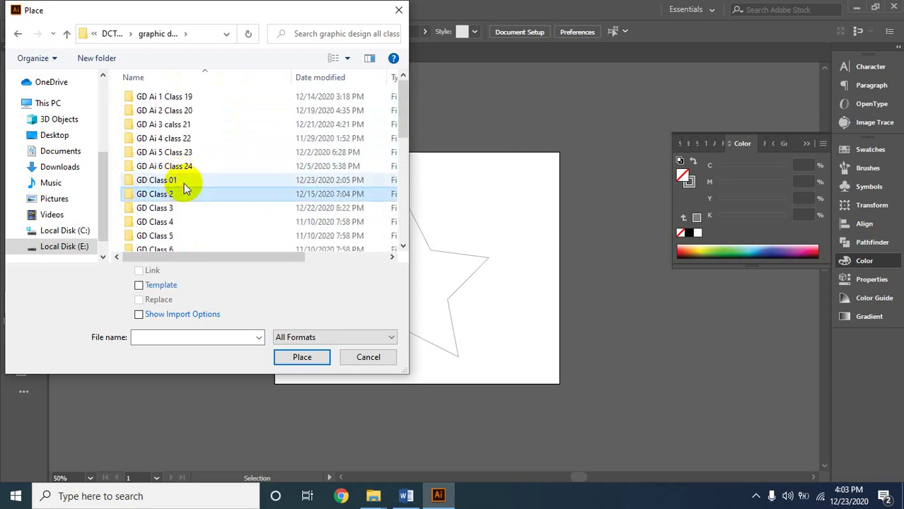
pyautogui.click(184, 183)
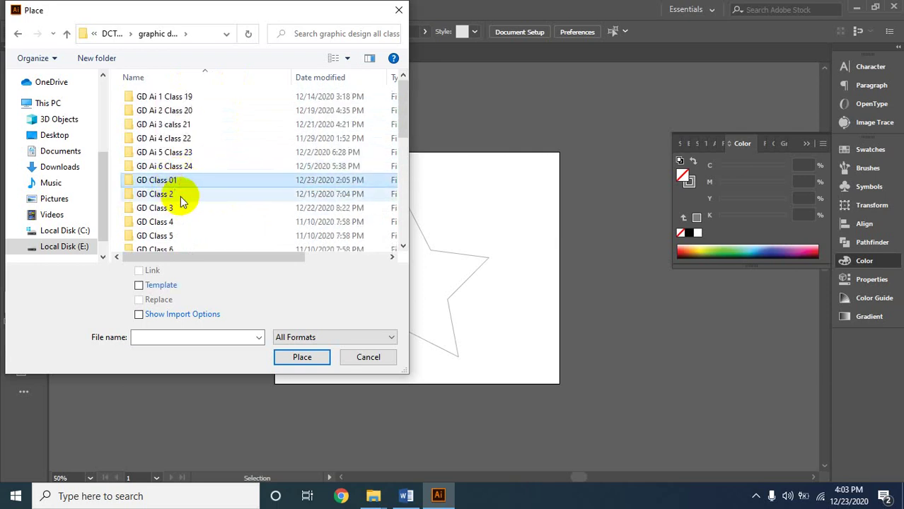
pyautogui.scroll(-5, 191, 170)
pyautogui.scroll(-3, 189, 175)
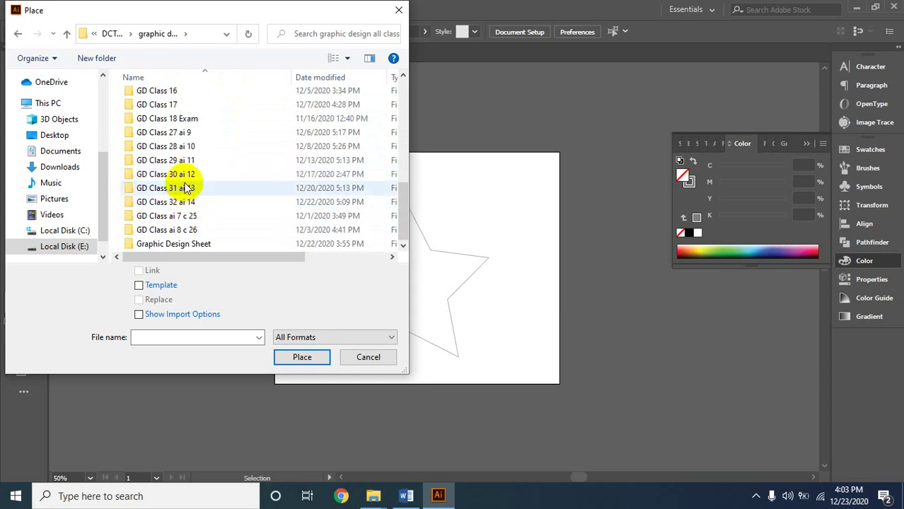
pyautogui.click(189, 161)
pyautogui.scroll(2, 185, 134)
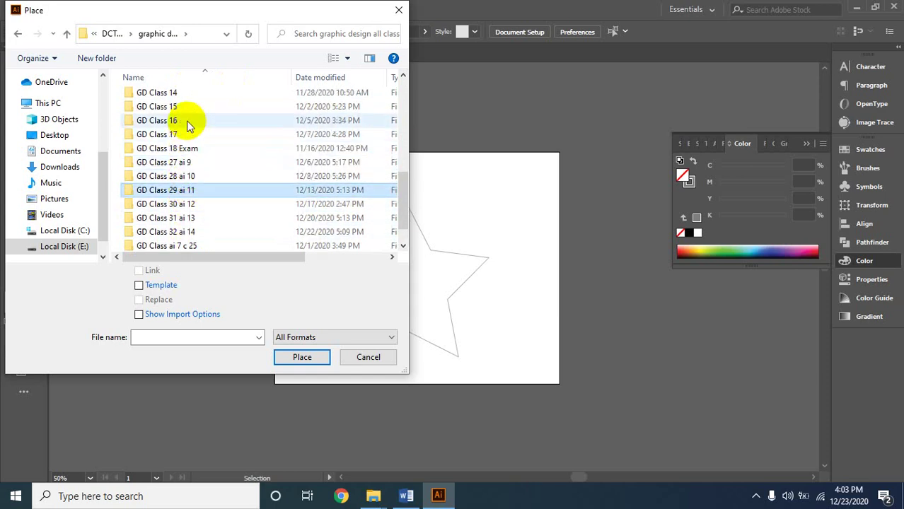
pyautogui.scroll(-1, 183, 152)
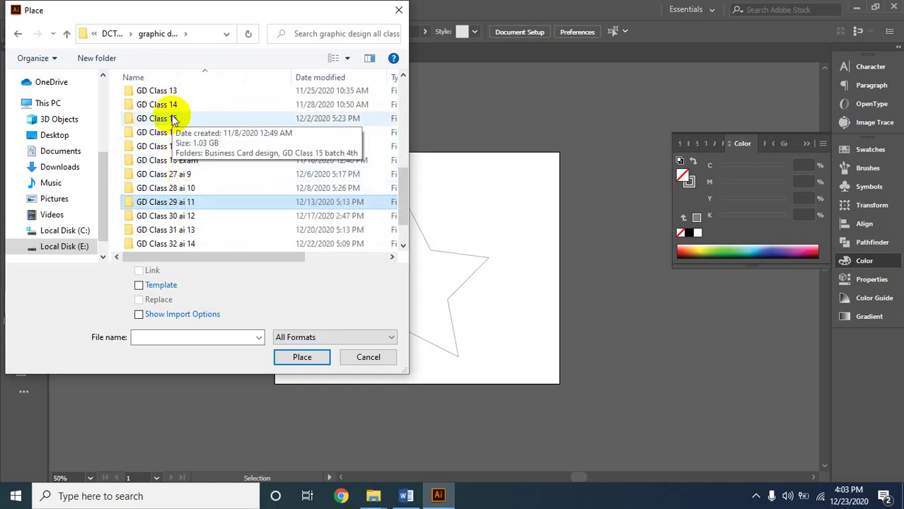
pyautogui.scroll(3, 173, 120)
pyautogui.scroll(-4, 179, 163)
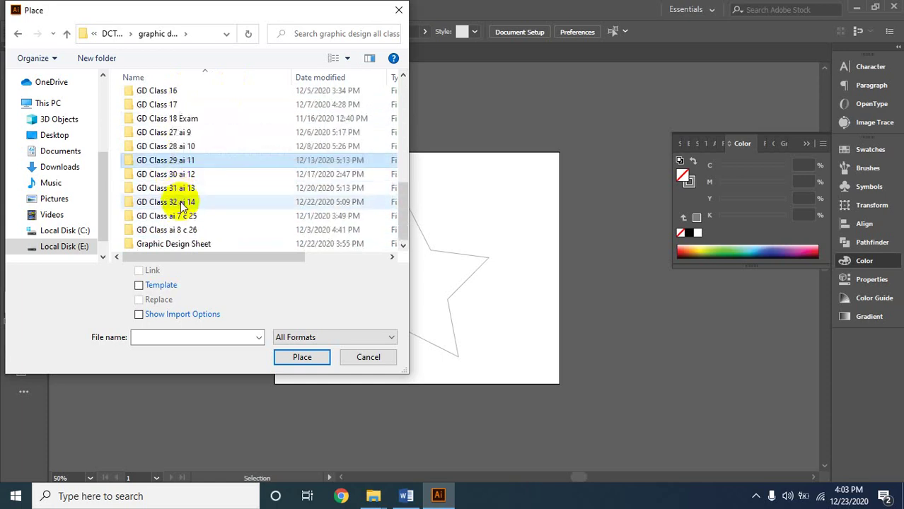
pyautogui.click(180, 146)
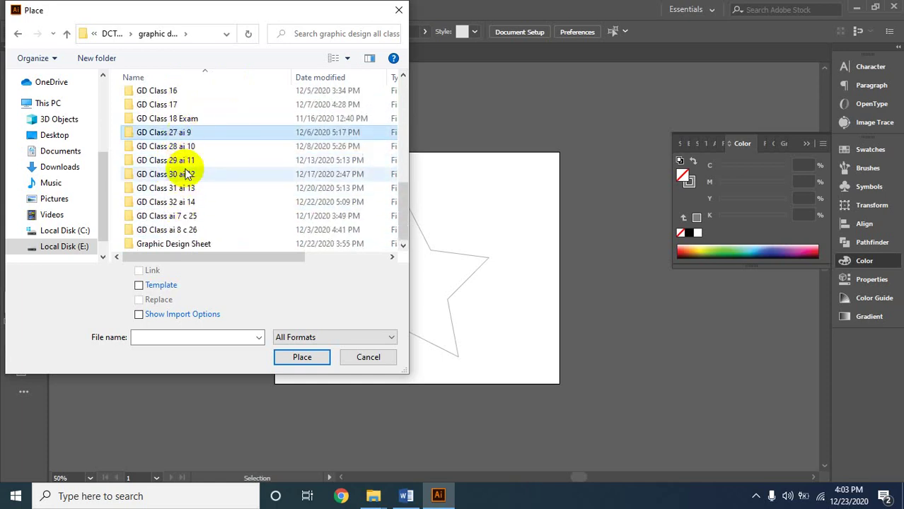
pyautogui.scroll(7, 182, 138)
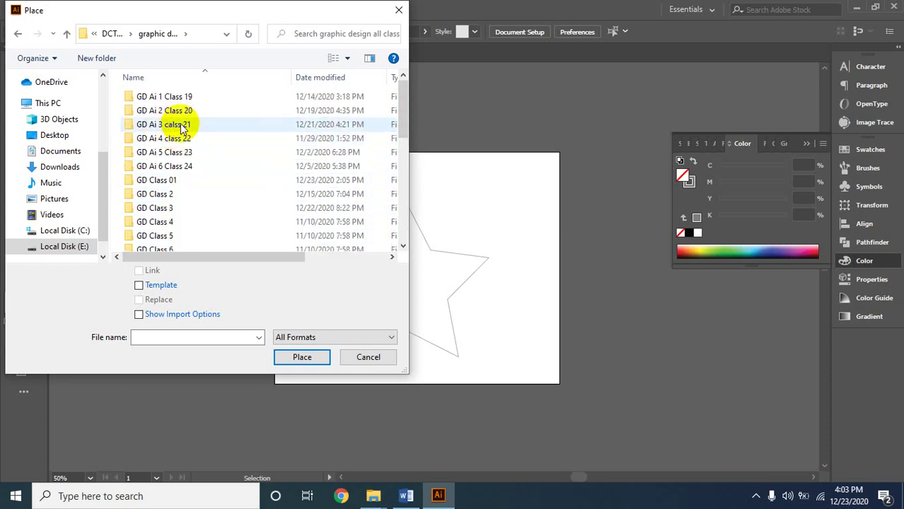
# - Open the pic folder inside GD Ai 4 class 22 > GD Class 22 ai 4 batch 3rd and browse its images
pyautogui.click(191, 139)
pyautogui.doubleClick(192, 138)
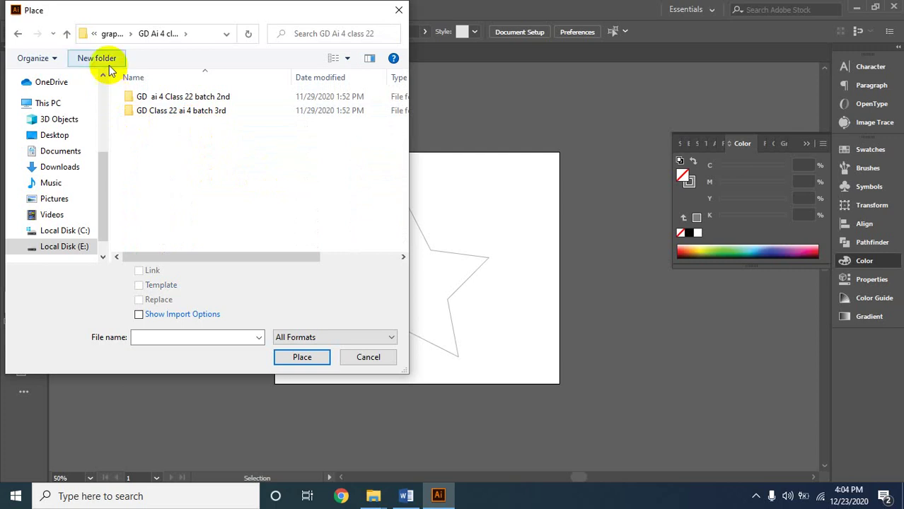
pyautogui.click(191, 112)
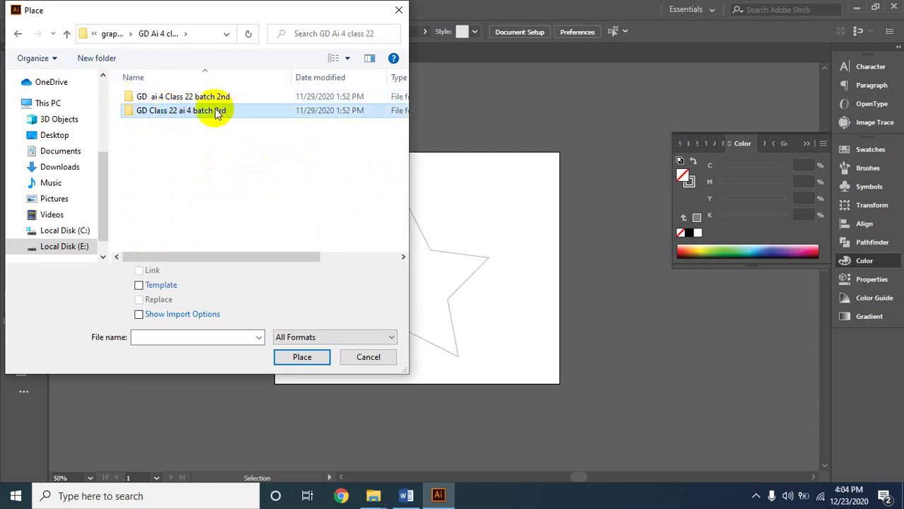
pyautogui.click(216, 111)
pyautogui.doubleClick(216, 112)
pyautogui.click(156, 113)
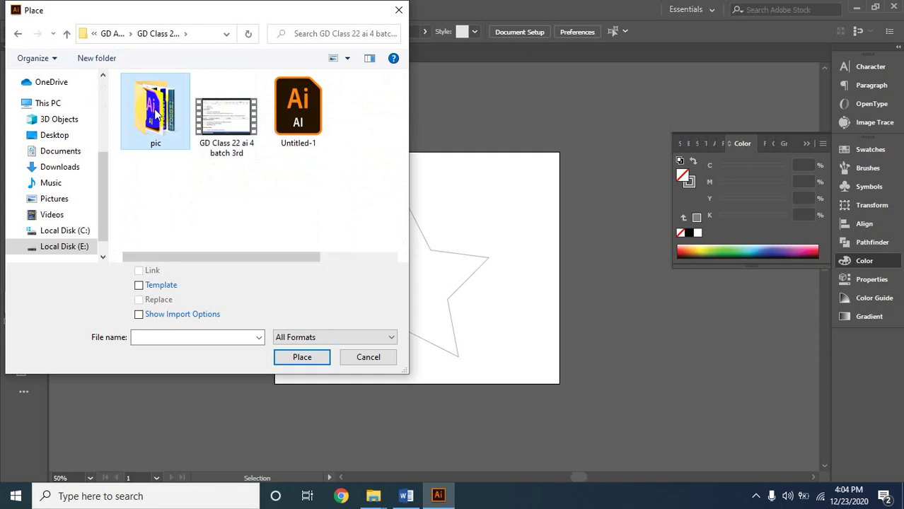
pyautogui.doubleClick(156, 113)
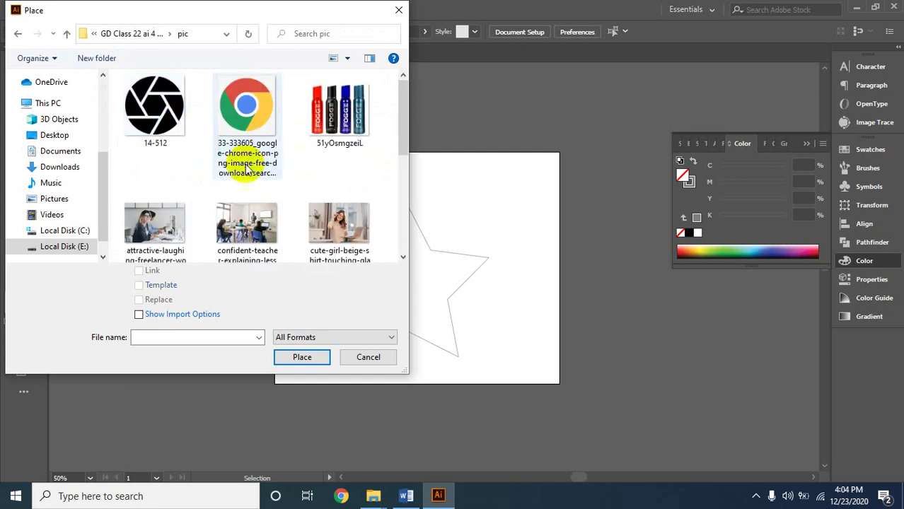
pyautogui.scroll(-4, 261, 199)
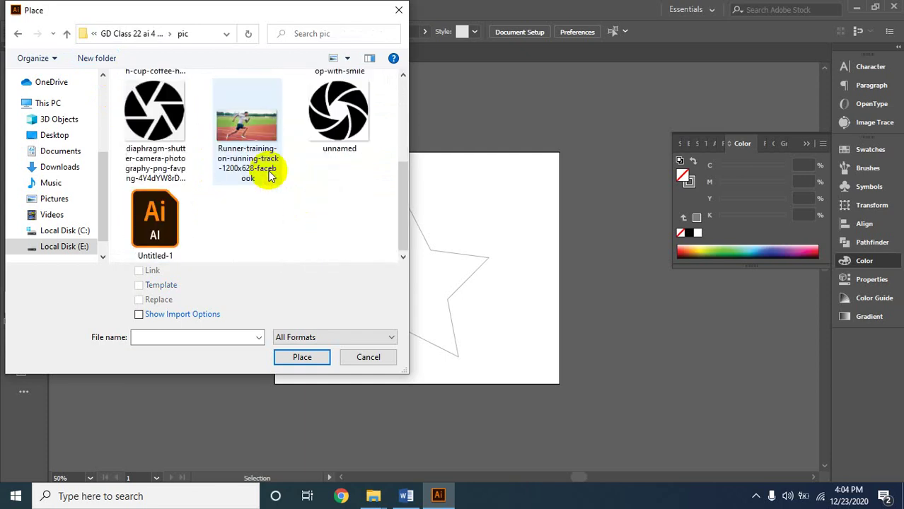
# - Look through the pic folder and try to place the attractive-laughing-freelancer image as a linked file
pyautogui.scroll(2, 263, 171)
pyautogui.scroll(1, 269, 176)
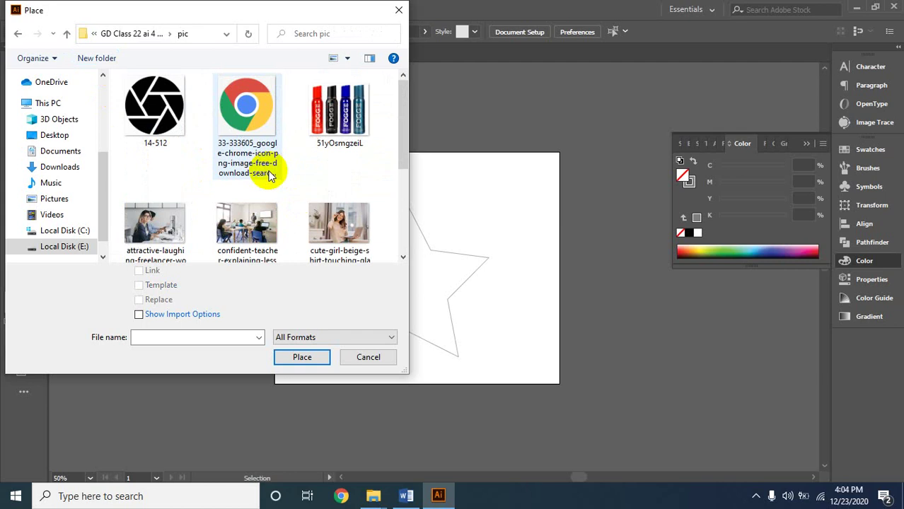
pyautogui.scroll(-3, 268, 176)
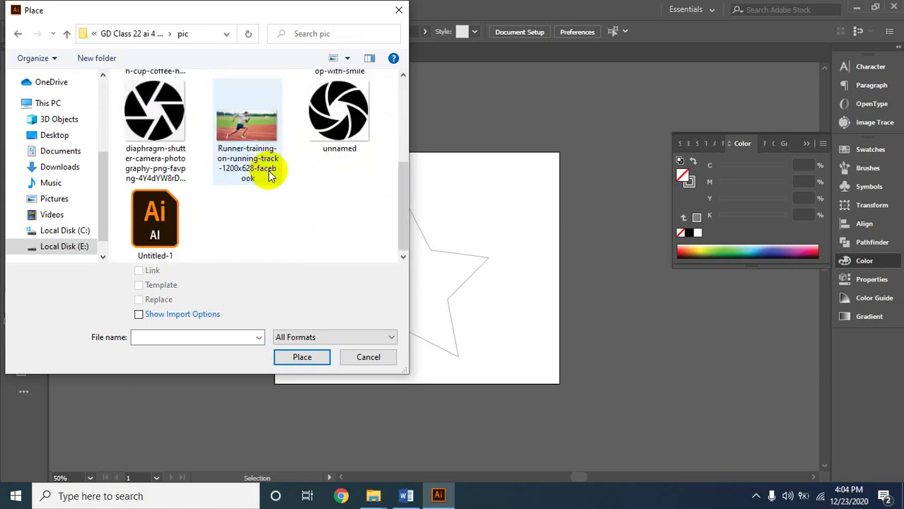
pyautogui.scroll(3, 267, 169)
pyautogui.scroll(-1, 263, 166)
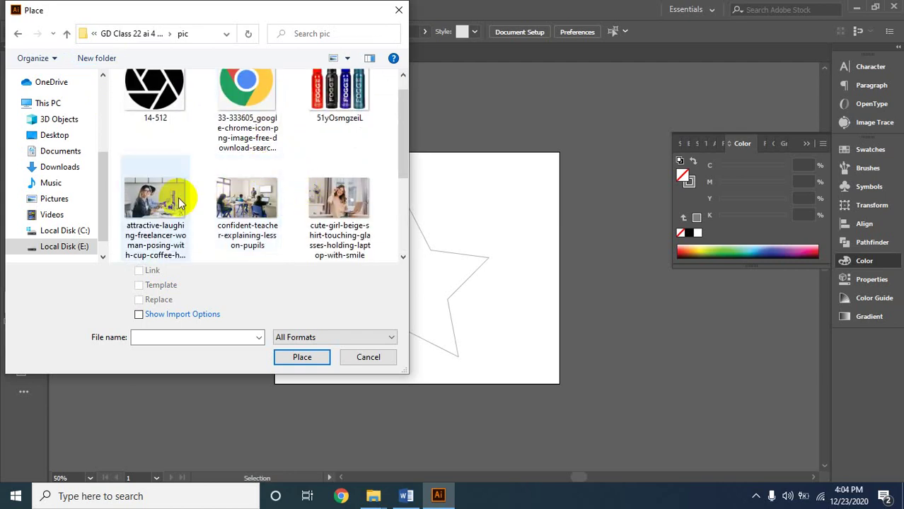
pyautogui.click(152, 201)
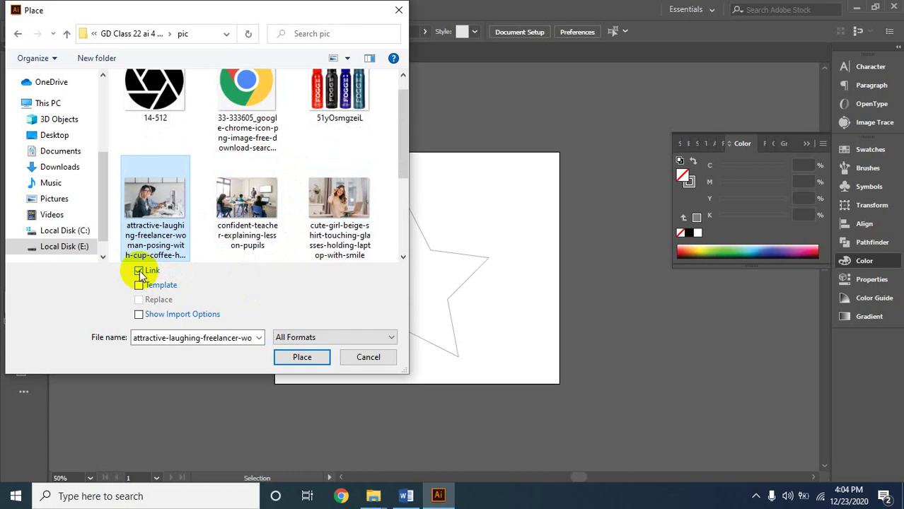
pyautogui.click(304, 360)
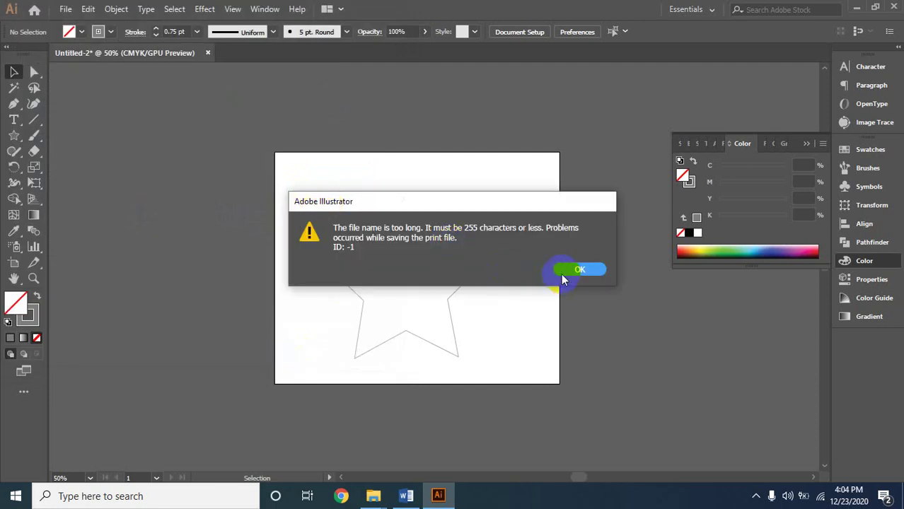
pyautogui.click(563, 275)
# - Start placing a file again and open the personal subfolder of Graphics on Local Disk (E:)
pyautogui.click(66, 9)
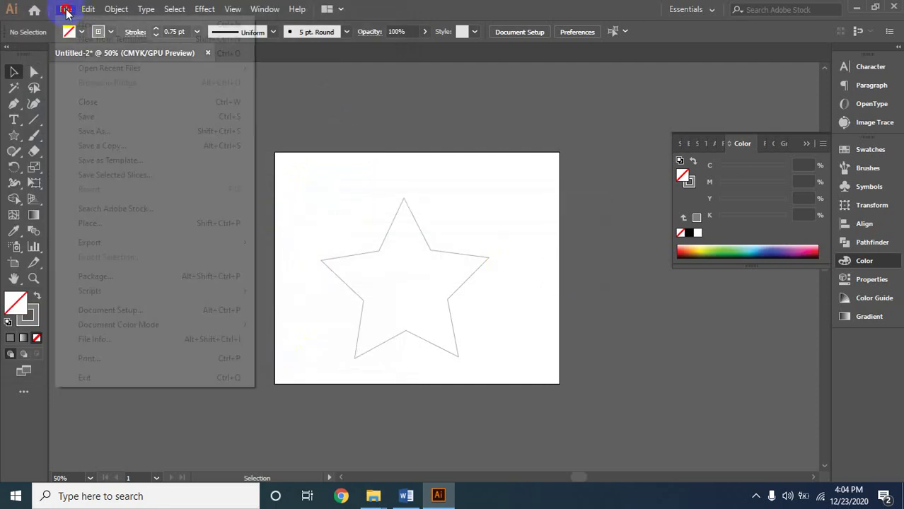
pyautogui.click(138, 225)
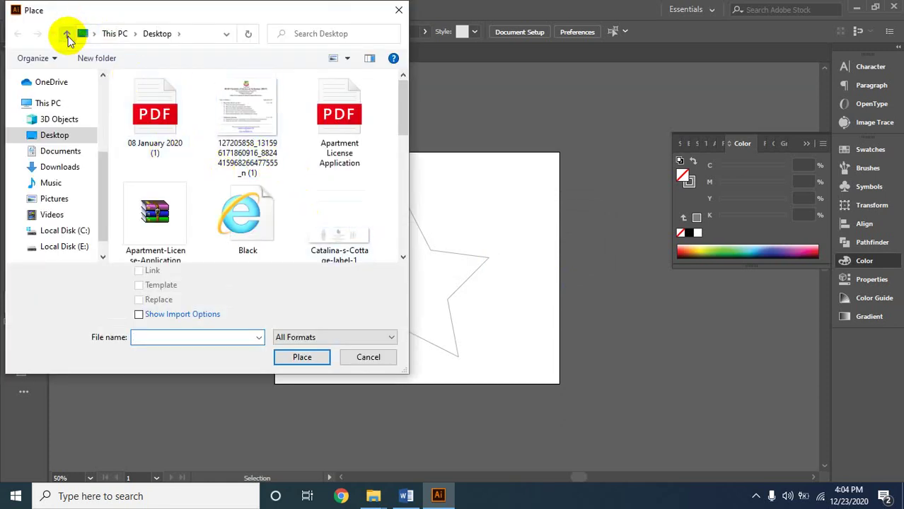
pyautogui.scroll(-1, 40, 219)
pyautogui.click(42, 225)
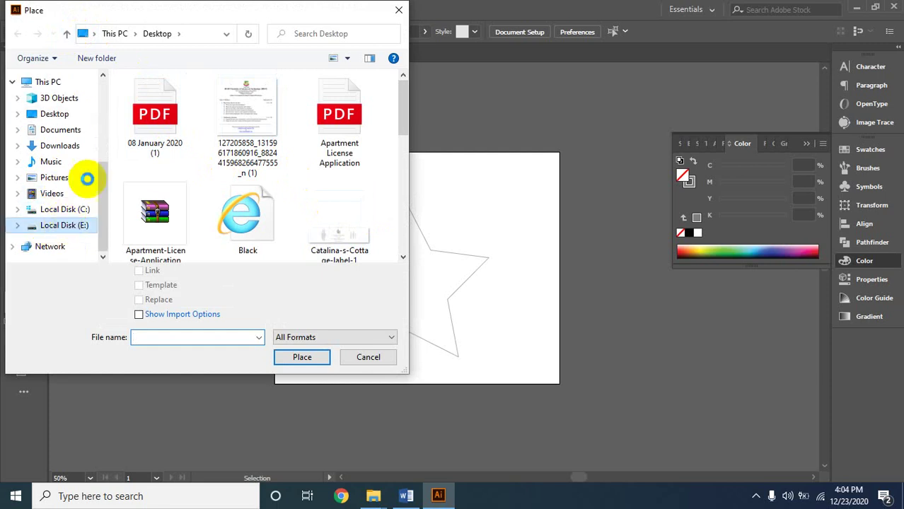
pyautogui.doubleClick(147, 96)
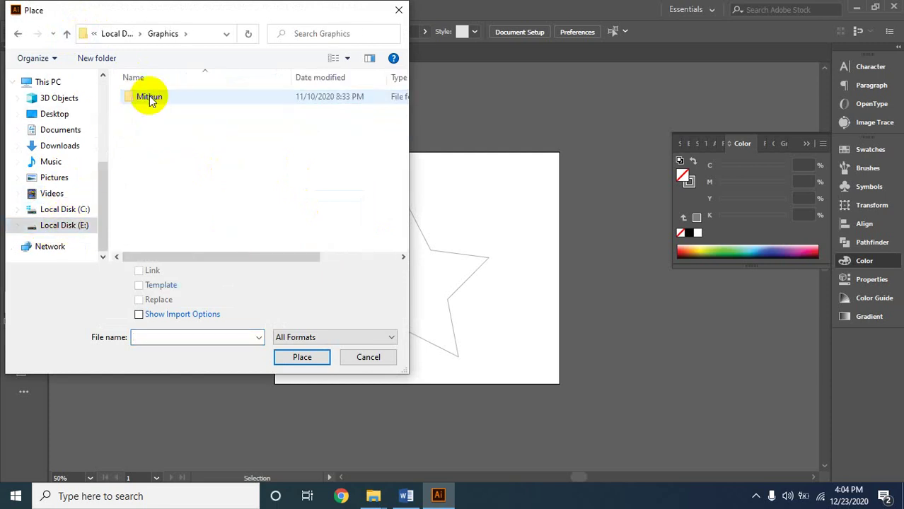
pyautogui.doubleClick(150, 99)
# - Go through DCTA CLASS into the graphic design all class folder
pyautogui.click(163, 125)
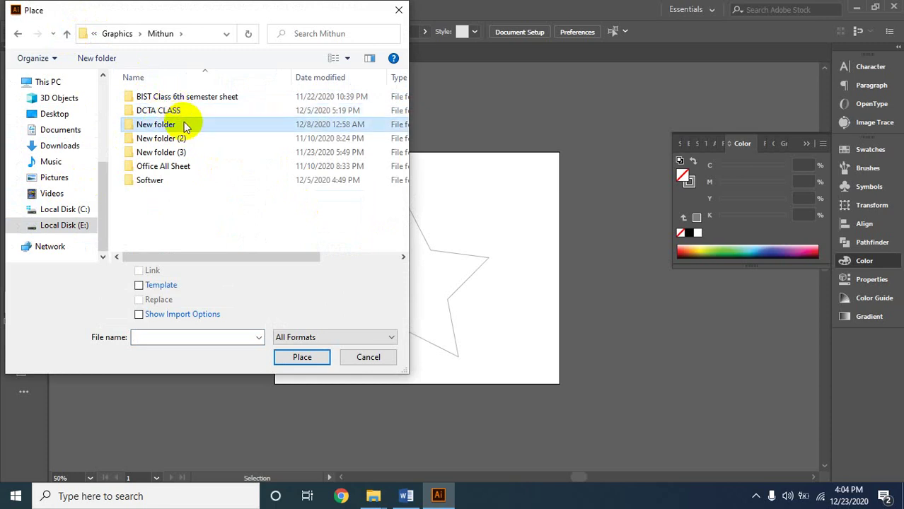
pyautogui.doubleClick(185, 126)
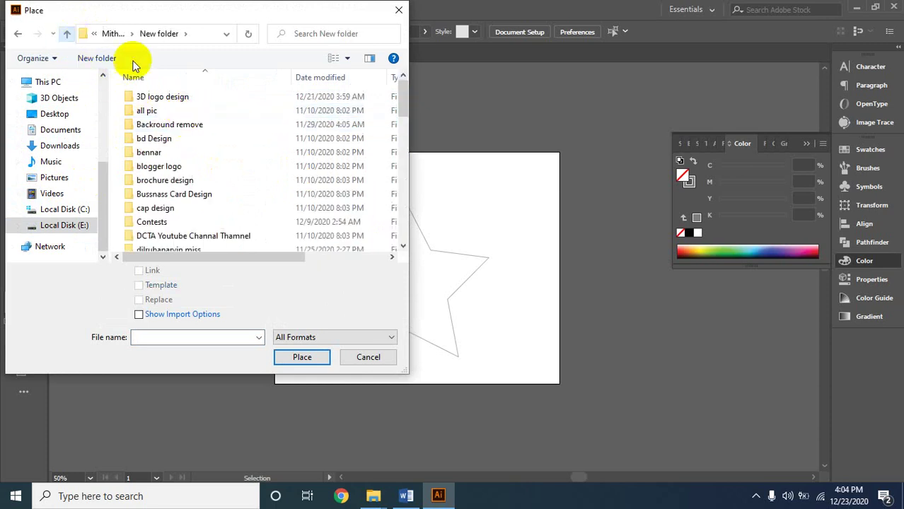
pyautogui.doubleClick(165, 109)
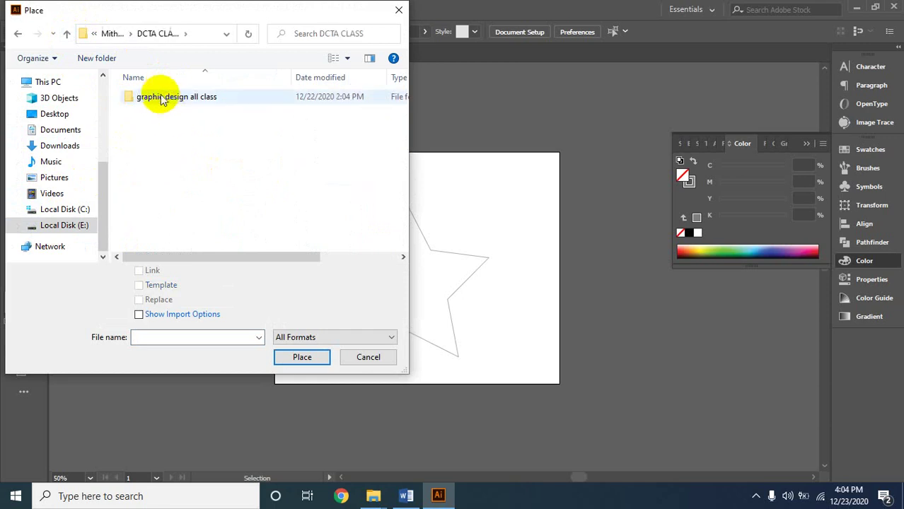
pyautogui.doubleClick(162, 99)
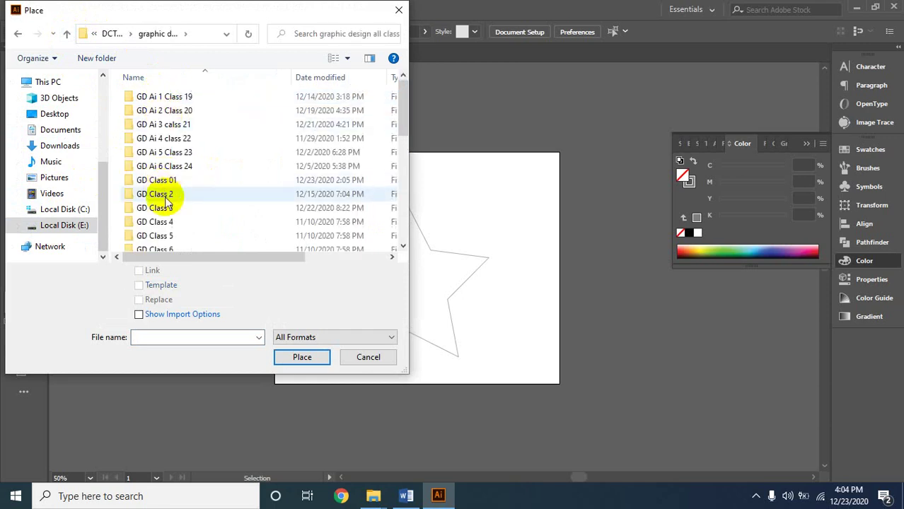
# - Open GD Ai 4 class 22, its GD Class 22 ai 4 batch 3rd subfolder and the pic folder inside
pyautogui.scroll(-7, 207, 182)
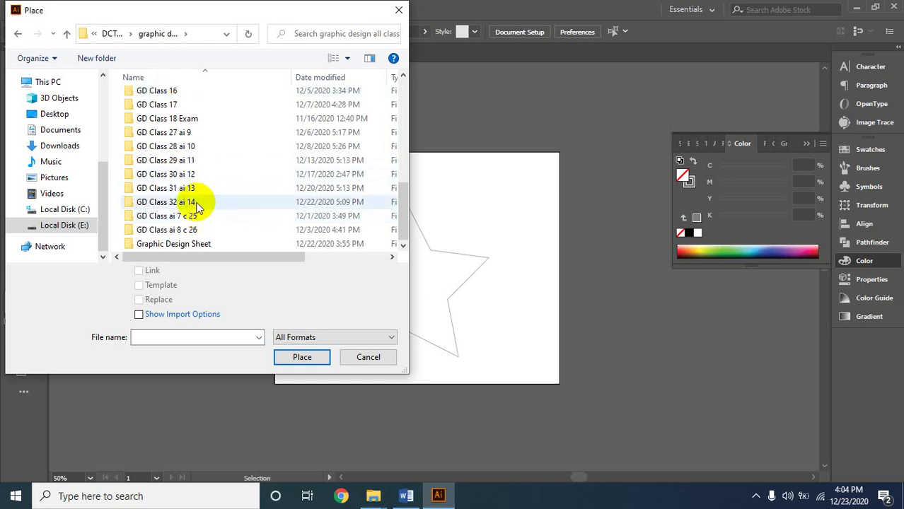
pyautogui.scroll(7, 187, 177)
pyautogui.click(192, 140)
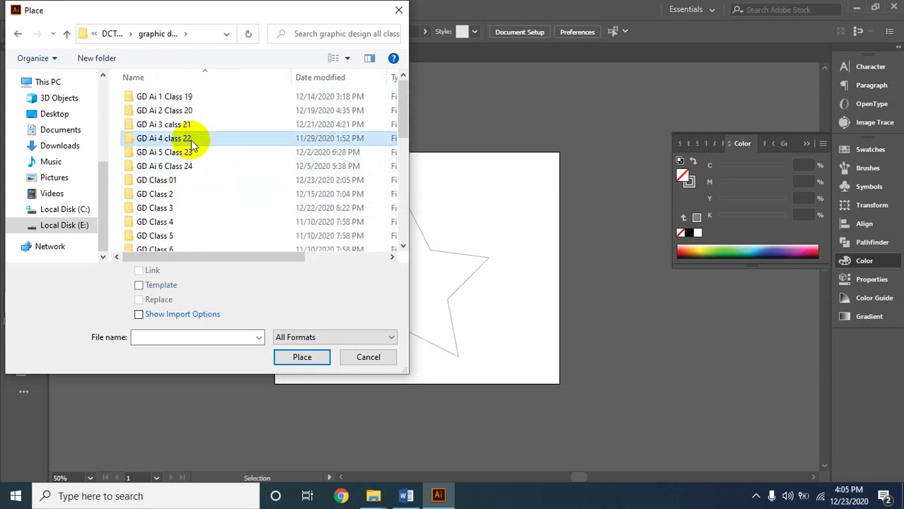
pyautogui.doubleClick(192, 140)
pyautogui.click(212, 113)
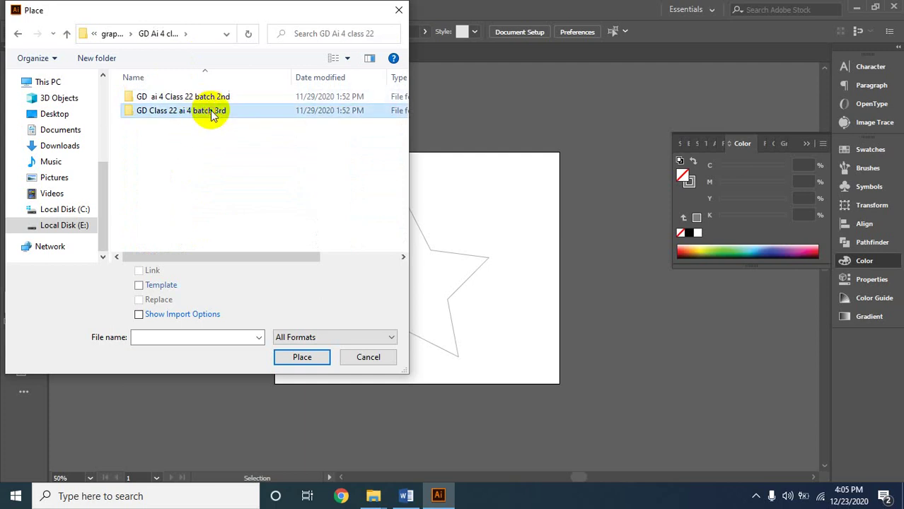
pyautogui.doubleClick(211, 113)
pyautogui.click(151, 124)
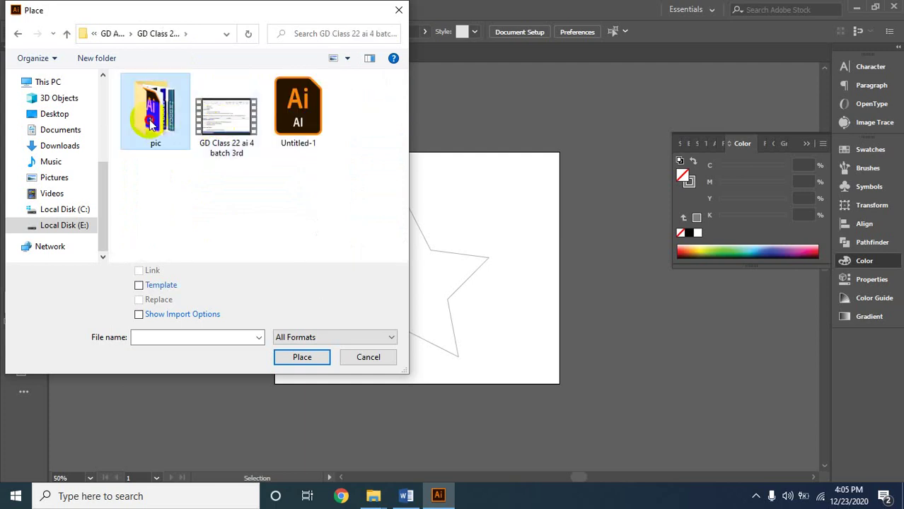
pyautogui.doubleClick(151, 124)
# - Place the cute-girl-beige-shirt image as a linked file over the star, nearly as wide as the artboard
pyautogui.scroll(-1, 281, 209)
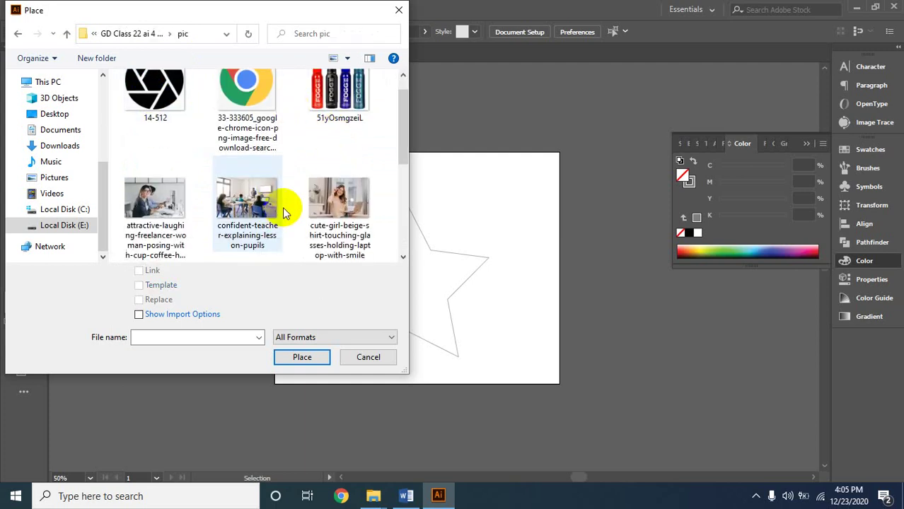
pyautogui.click(342, 199)
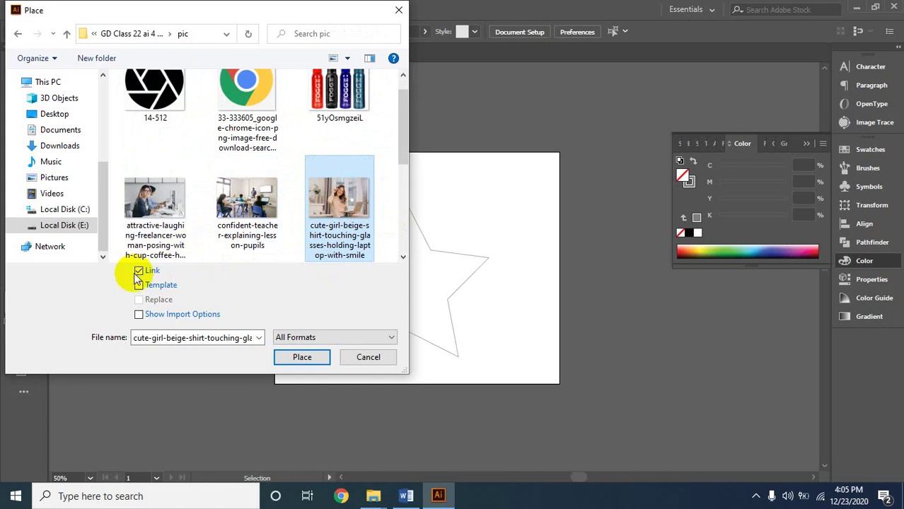
pyautogui.click(300, 357)
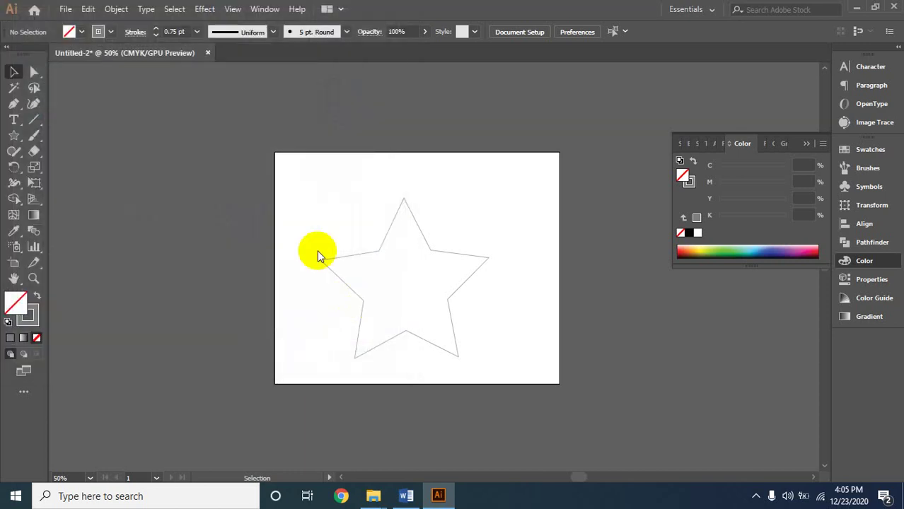
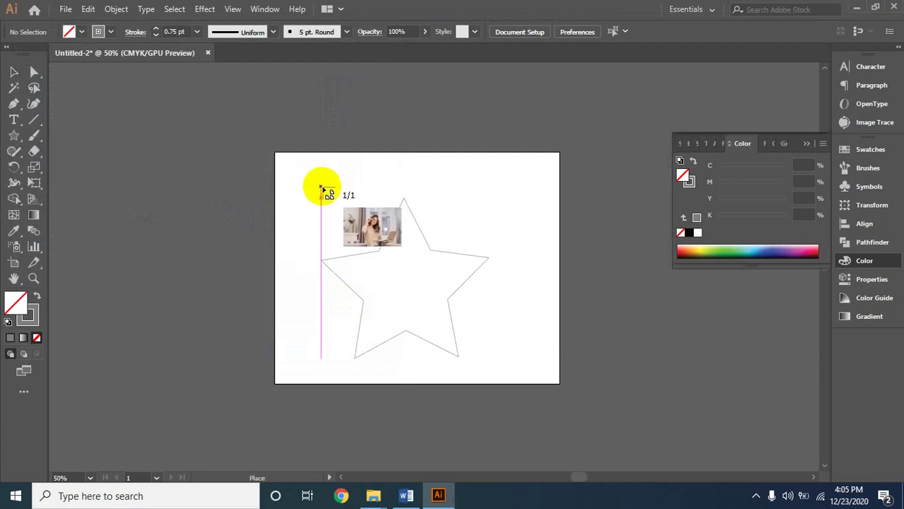
pyautogui.moveTo(454, 323); pyautogui.dragTo(587, 369)
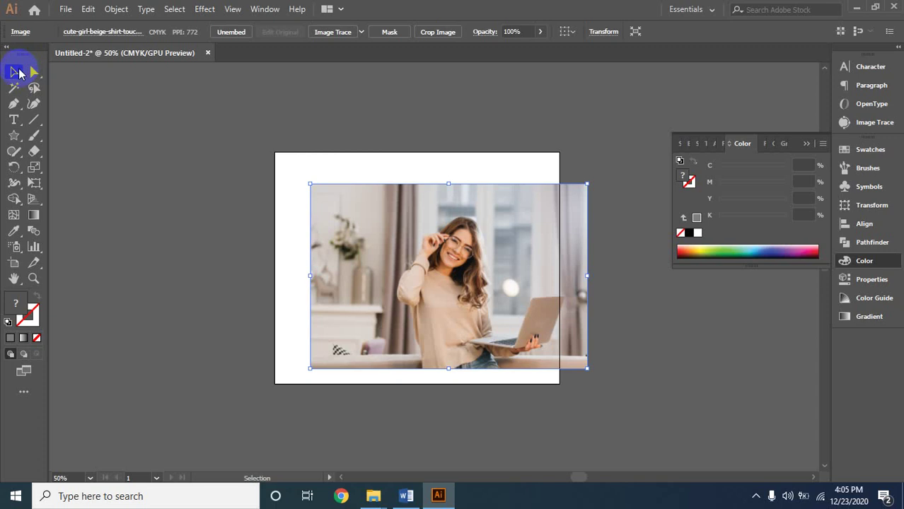
# - Center the placed image horizontally on the artboard and send it to the back, behind the star
pyautogui.moveTo(430, 252); pyautogui.dragTo(416, 278)
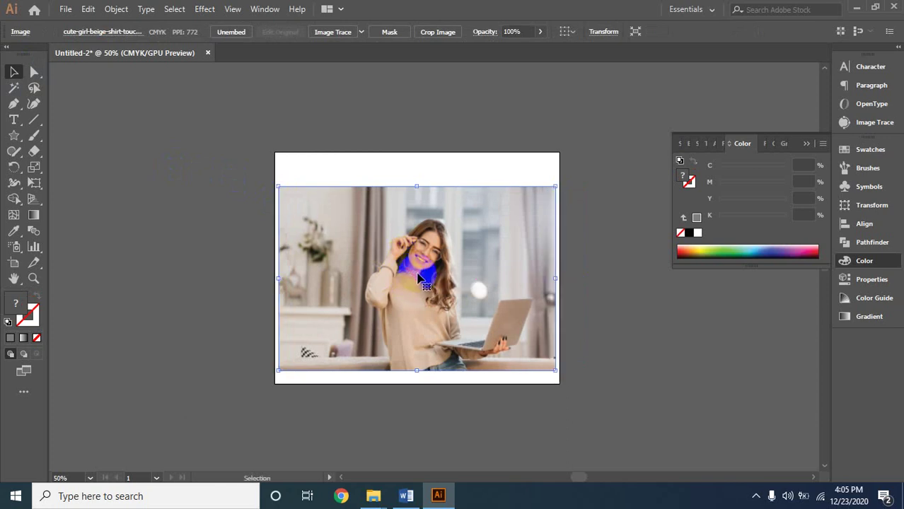
pyautogui.rightClick(397, 278)
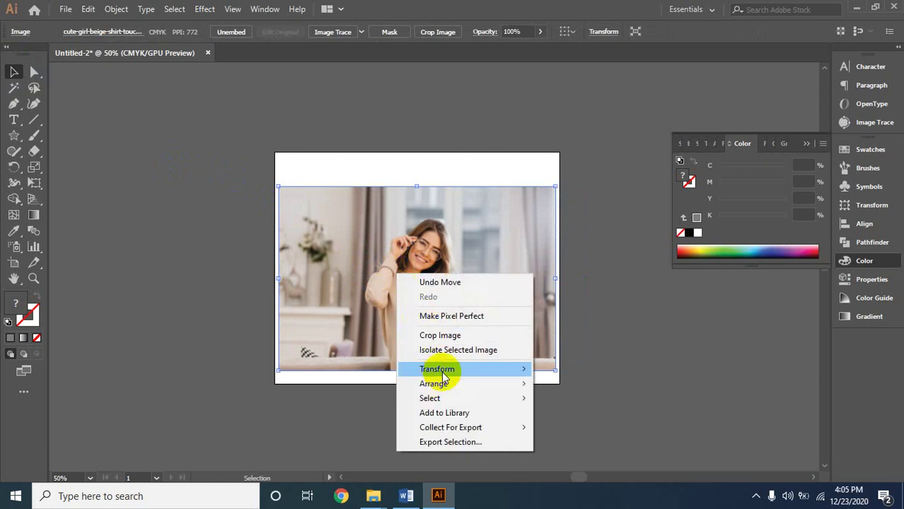
pyautogui.moveTo(454, 384)
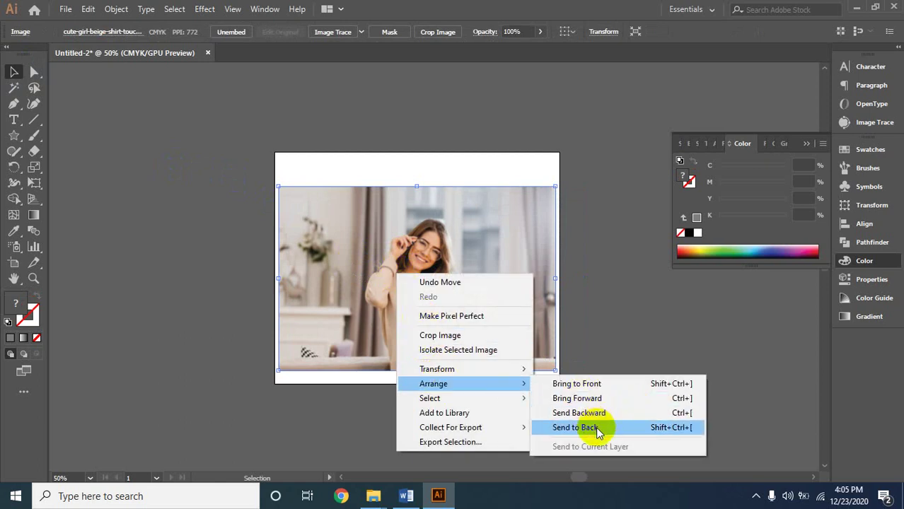
pyautogui.click(598, 427)
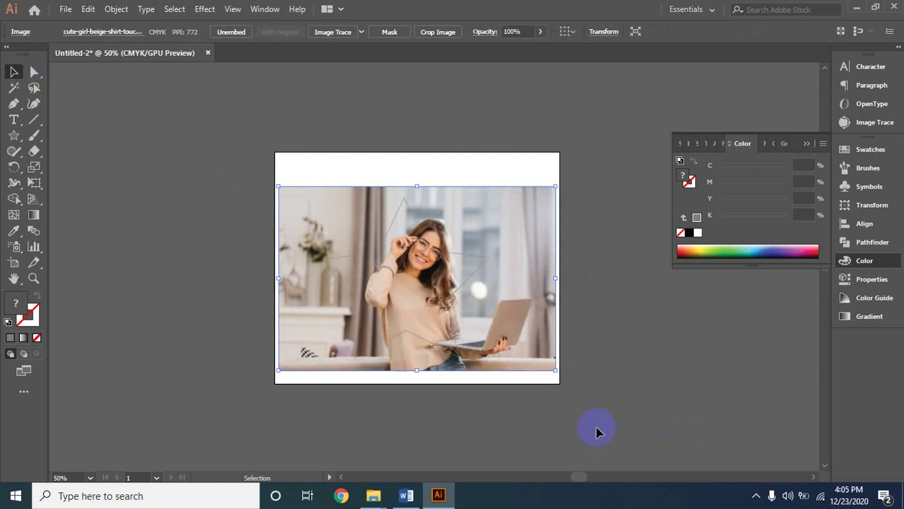
# - Swap the star's fill and stroke so it has a solid gray fill and no outline
pyautogui.click(467, 281)
pyautogui.click(36, 297)
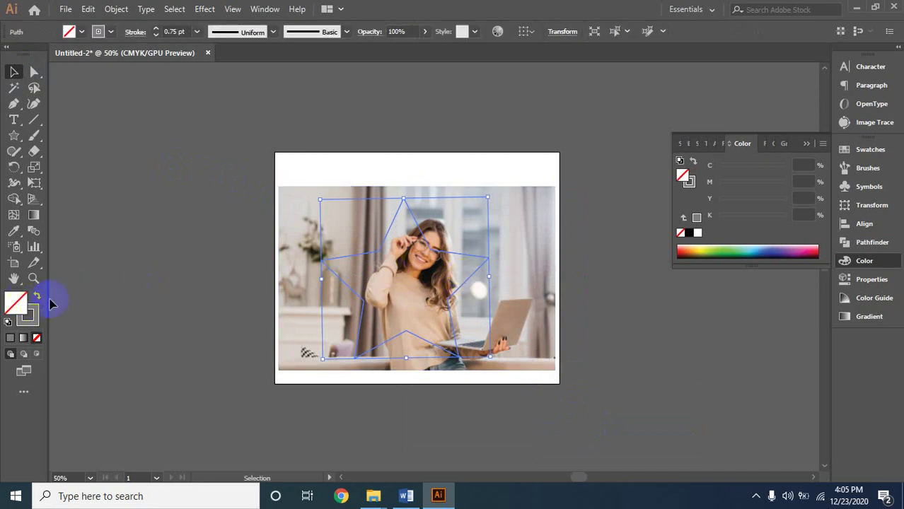
pyautogui.click(37, 298)
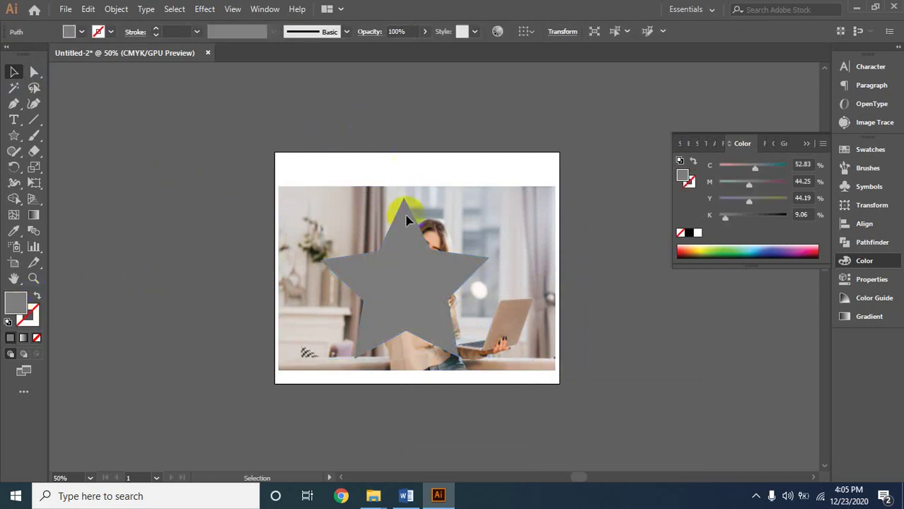
# - Shift the image down and to the left behind the star and scale it to about 171 × 114 mm
pyautogui.moveTo(464, 221)
pyautogui.mouseDown()
pyautogui.moveTo(433, 218)
pyautogui.moveTo(458, 221)
pyautogui.mouseUp()
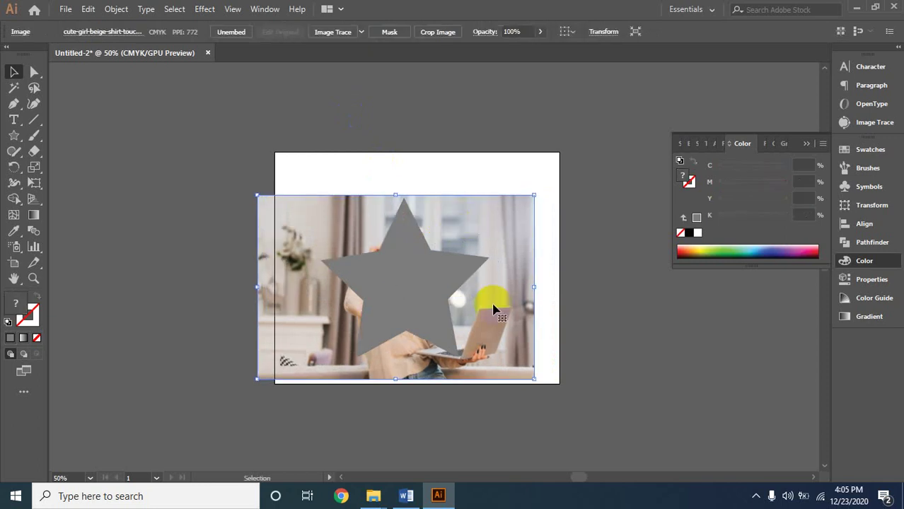
pyautogui.moveTo(256, 376); pyautogui.dragTo(299, 353)
pyautogui.hotkey('ctrl', 'z')
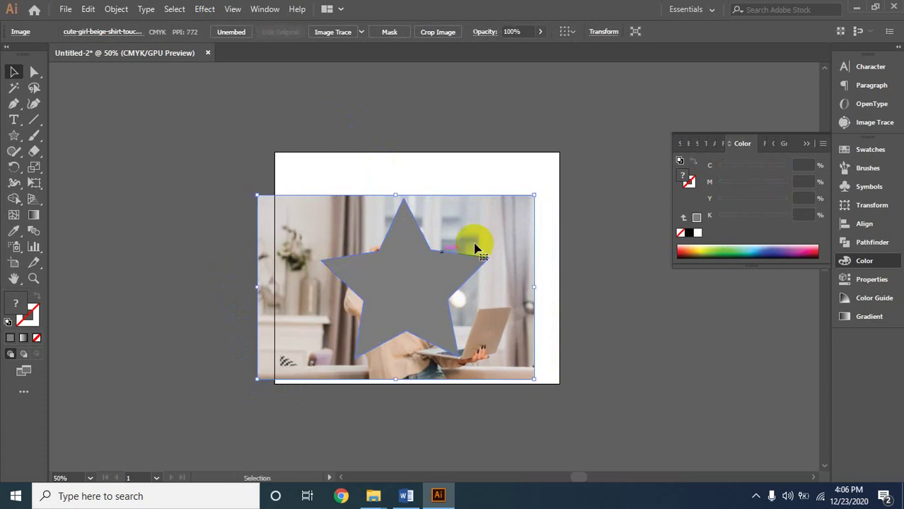
pyautogui.moveTo(536, 195)
pyautogui.mouseDown()
pyautogui.moveTo(516, 217)
pyautogui.moveTo(502, 208)
pyautogui.moveTo(522, 204)
pyautogui.mouseUp()
# - Move the star slightly down over the photo and make a clipping mask from the star and the photo
pyautogui.moveTo(402, 268); pyautogui.dragTo(399, 288)
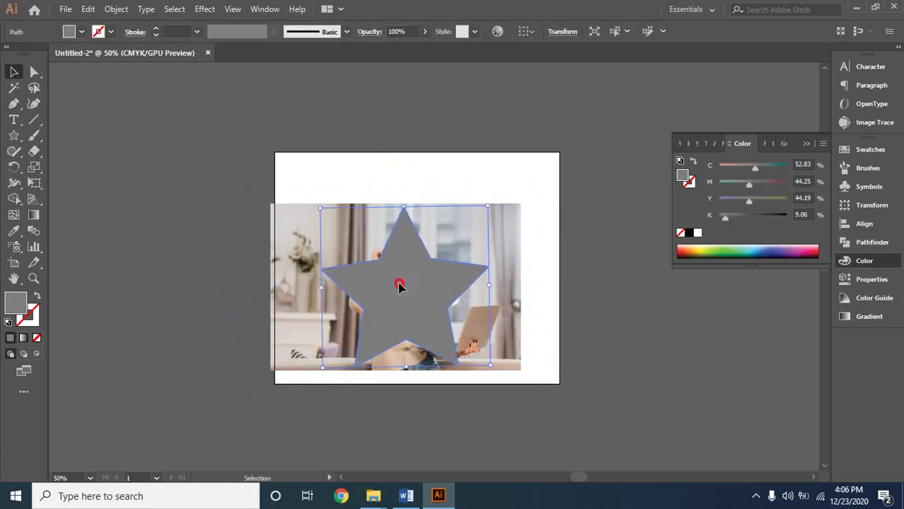
pyautogui.keyDown('shift'); pyautogui.click(377, 243); pyautogui.keyUp('shift')
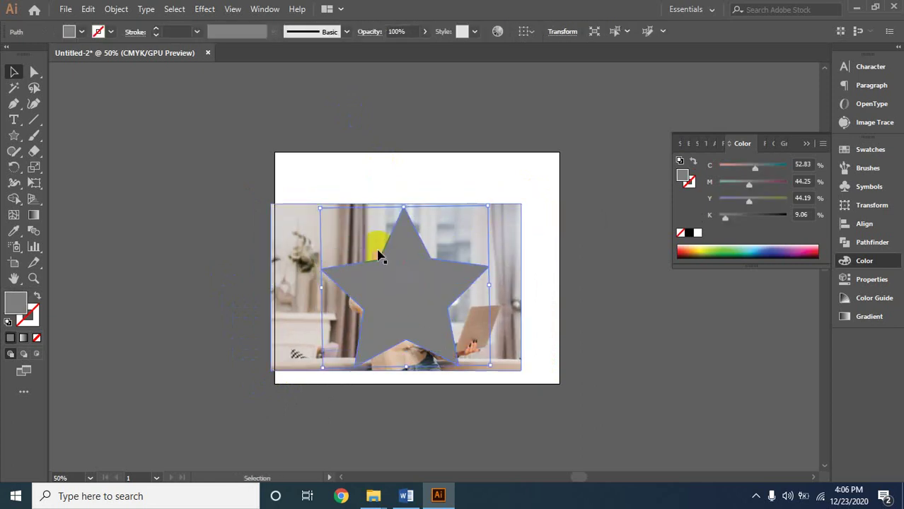
pyautogui.keyDown('shift'); pyautogui.click(363, 211); pyautogui.keyUp('shift')
pyautogui.click(363, 155)
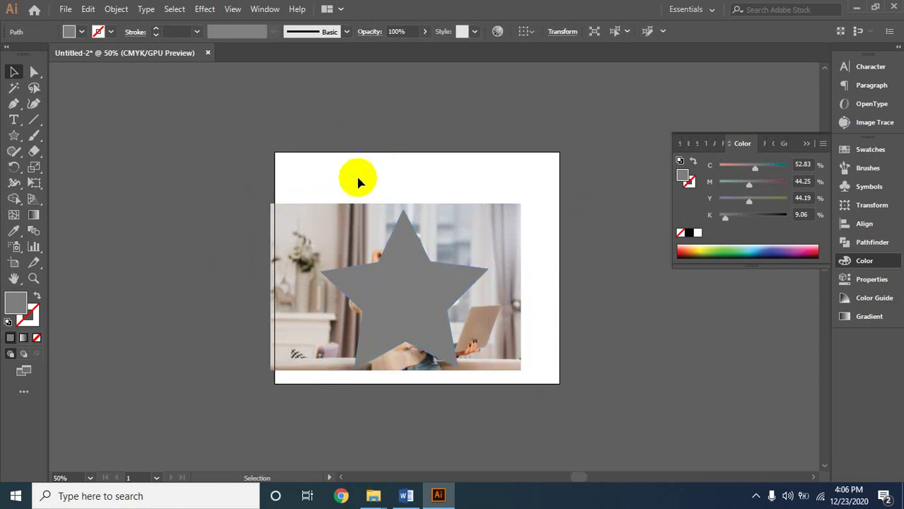
pyautogui.click(427, 371)
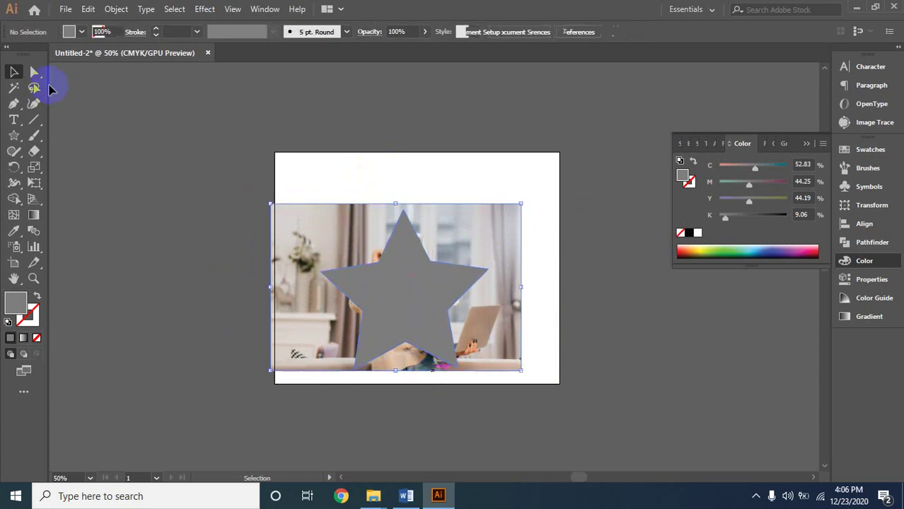
pyautogui.click(117, 9)
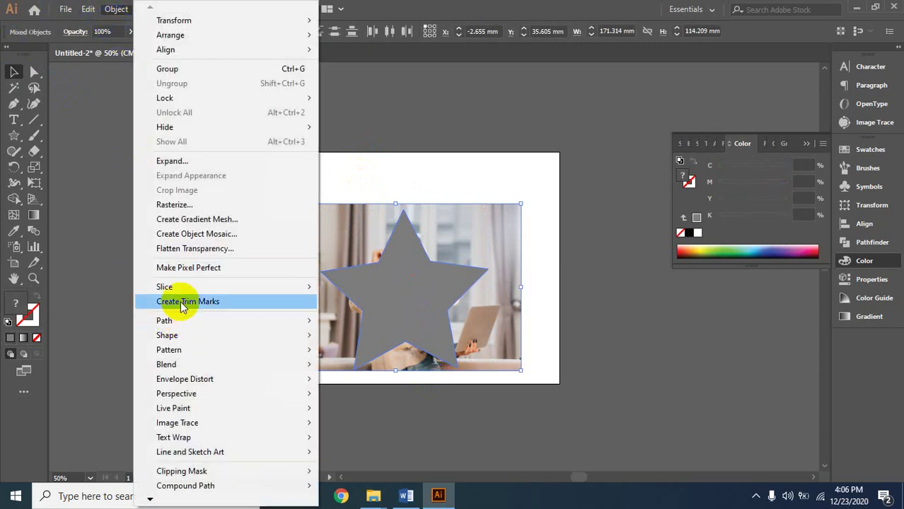
pyautogui.moveTo(203, 474)
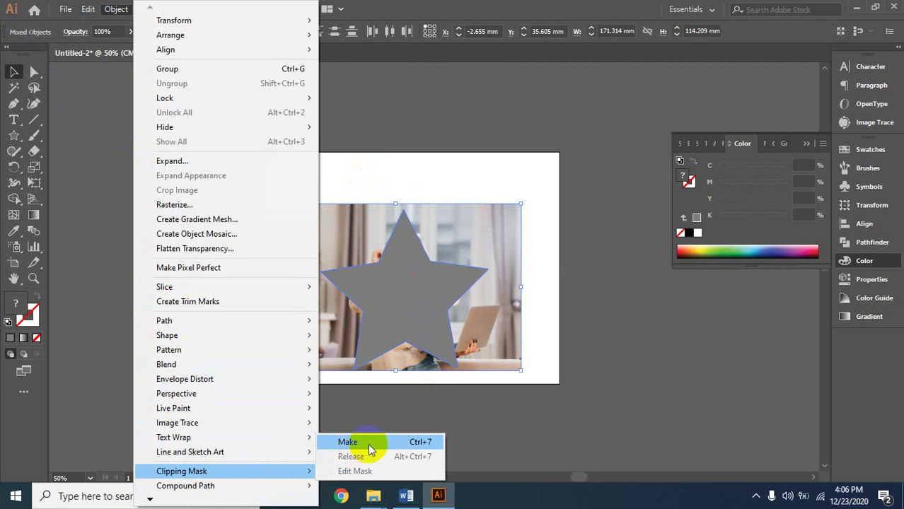
pyautogui.click(427, 443)
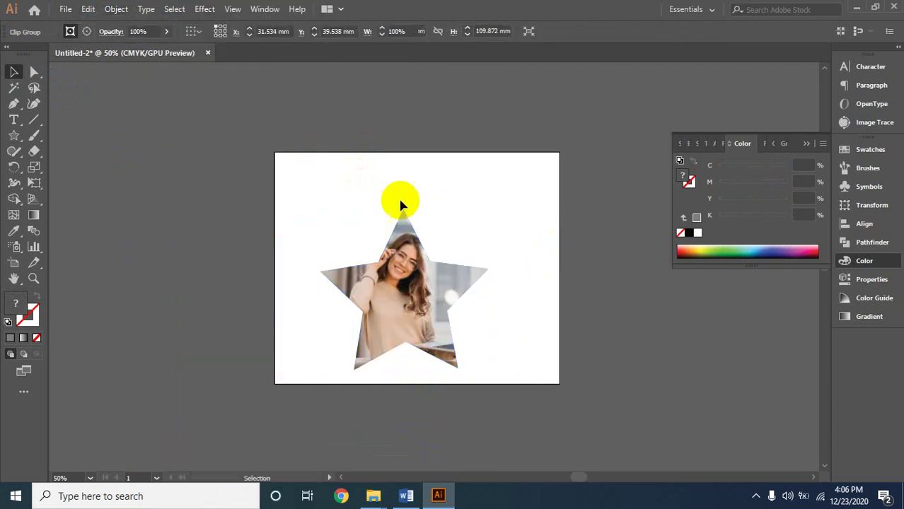
# - Move the masked star off the artboard and back onto it near the center, and deselect it
pyautogui.moveTo(398, 311); pyautogui.dragTo(123, 250)
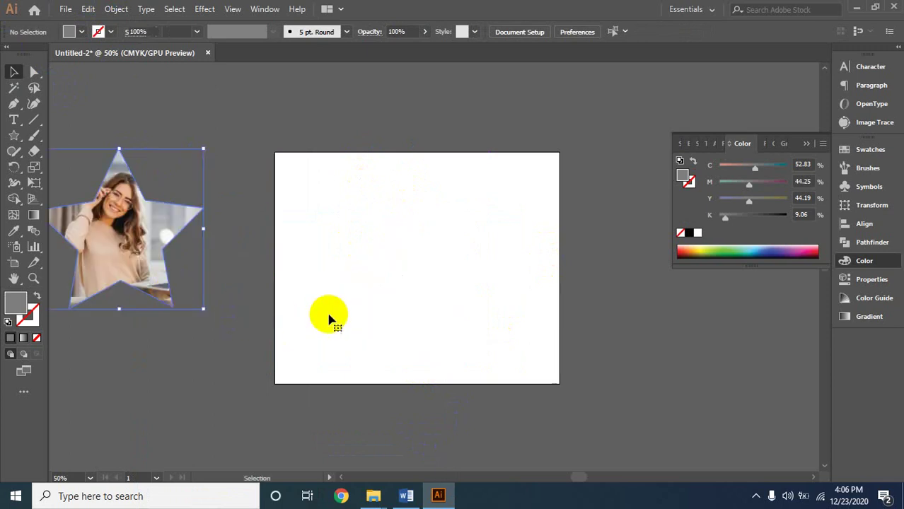
pyautogui.click(178, 298)
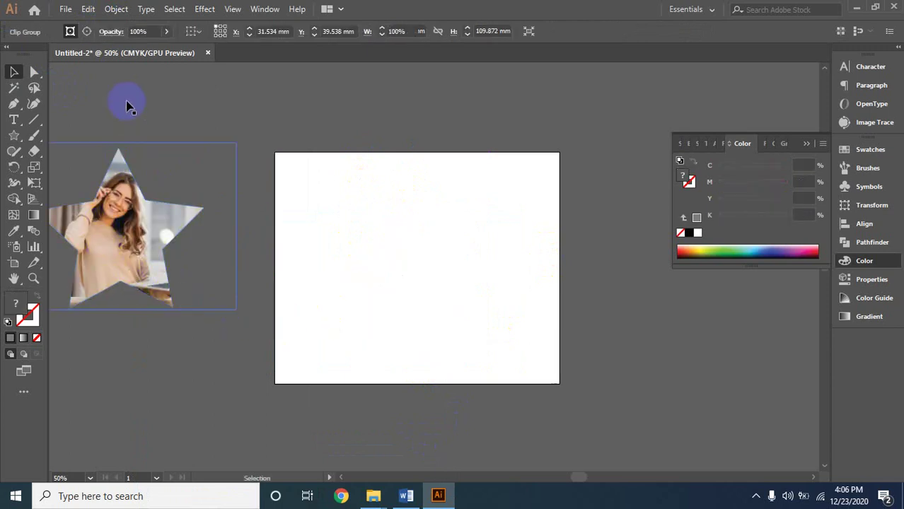
pyautogui.moveTo(129, 241); pyautogui.dragTo(434, 277)
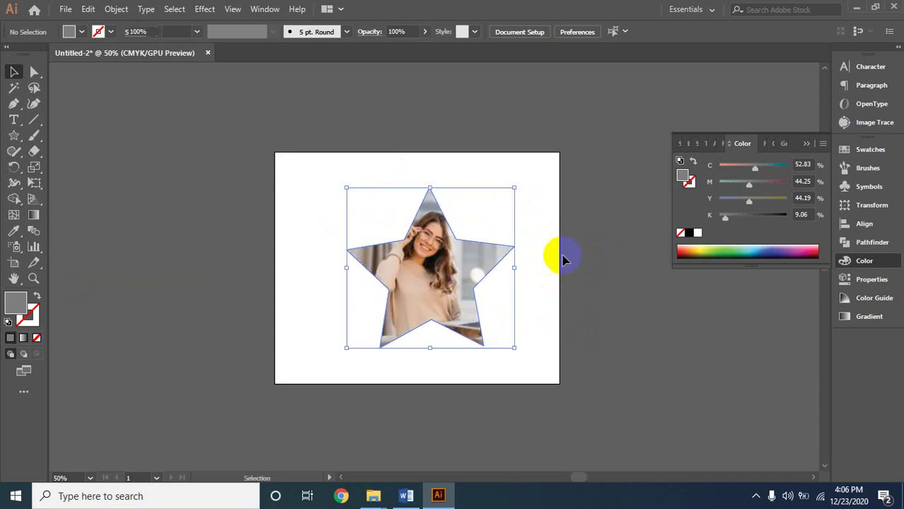
pyautogui.click(609, 303)
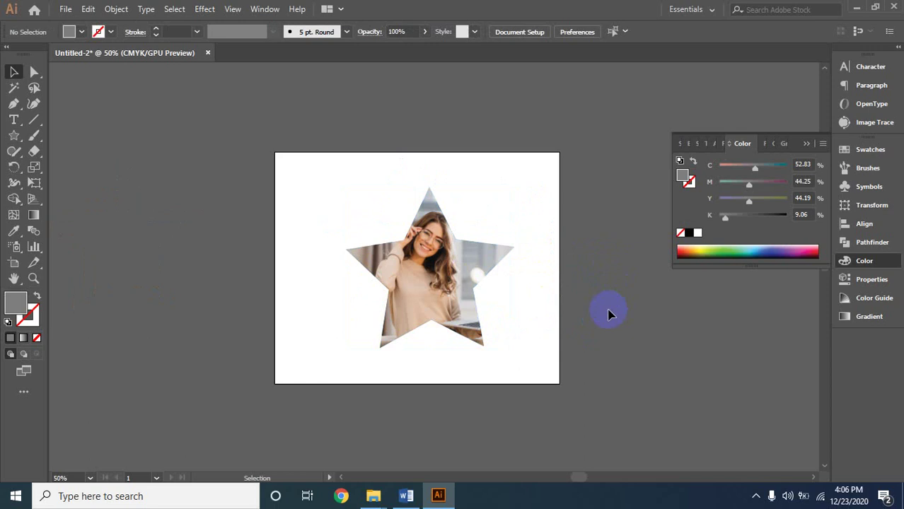
# - Switch to the Word class outline, highlight the topic "Masking the Shape of Customized Blends", and return to Illustrator
pyautogui.click(408, 496)
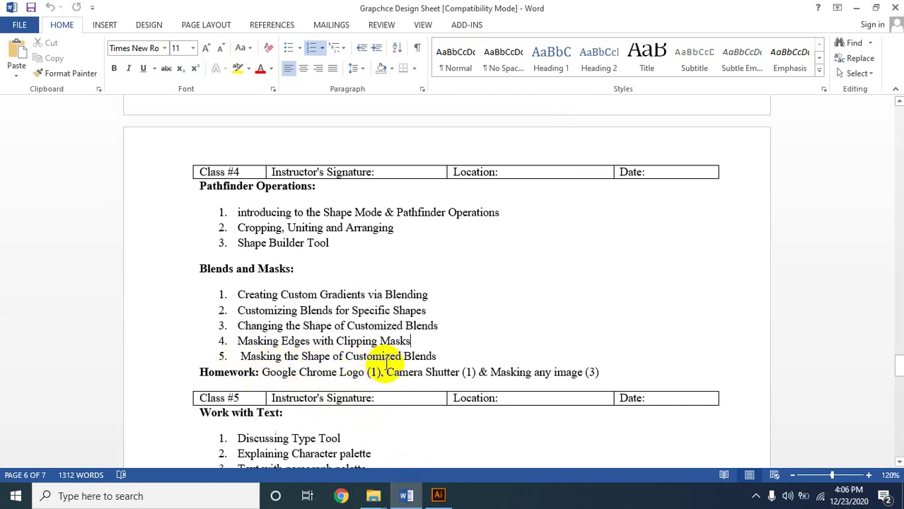
pyautogui.click(444, 358)
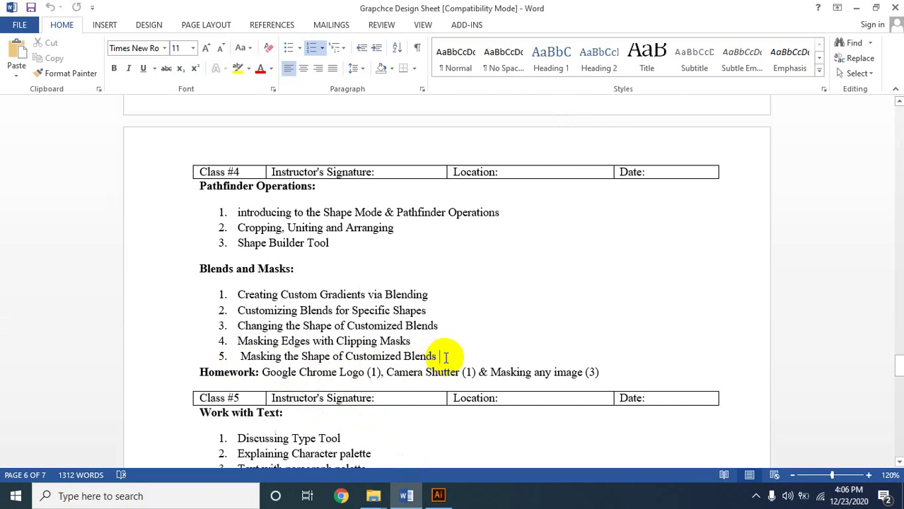
pyautogui.moveTo(444, 358); pyautogui.dragTo(248, 363)
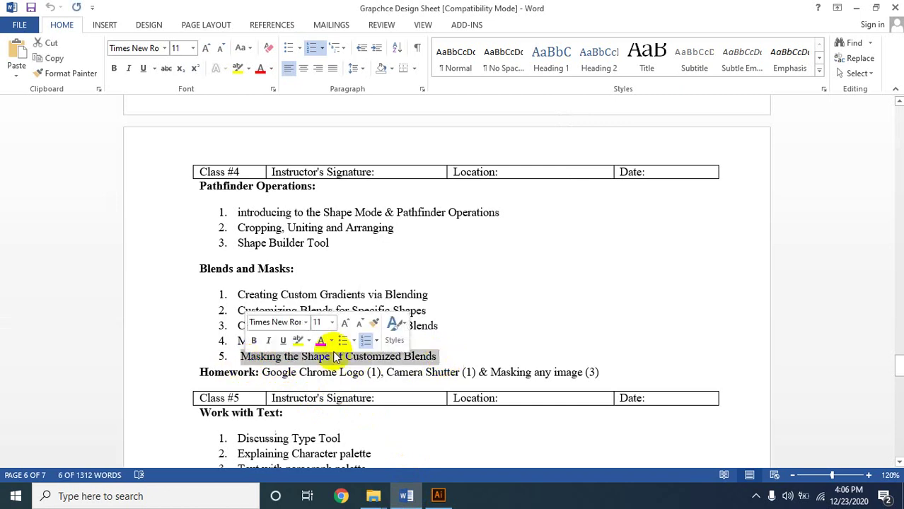
pyautogui.click(857, 8)
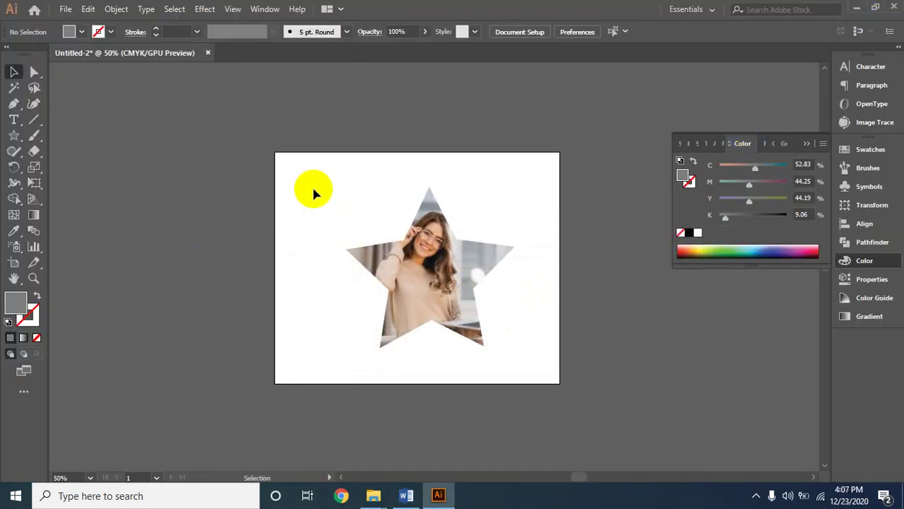
# - Delete the masked star and draw a gray hexagon over the artboard's upper-left corner with the Polygon tool
pyautogui.moveTo(313, 187); pyautogui.dragTo(525, 370)
pyautogui.press('Delete')
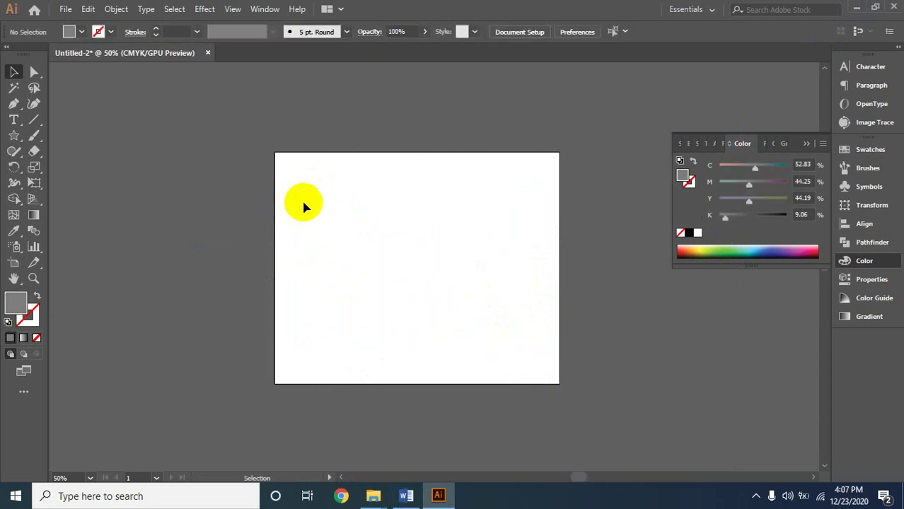
pyautogui.click(13, 140)
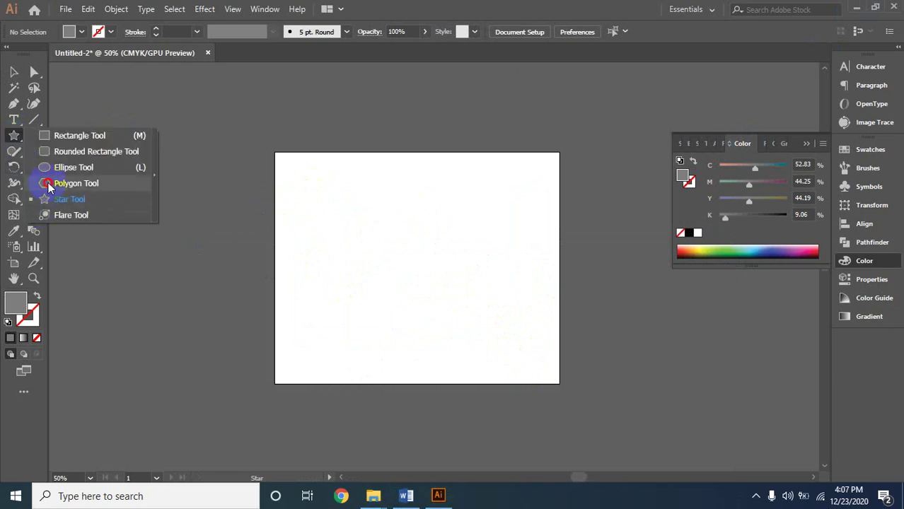
pyautogui.click(44, 182)
pyautogui.moveTo(297, 171); pyautogui.dragTo(348, 202)
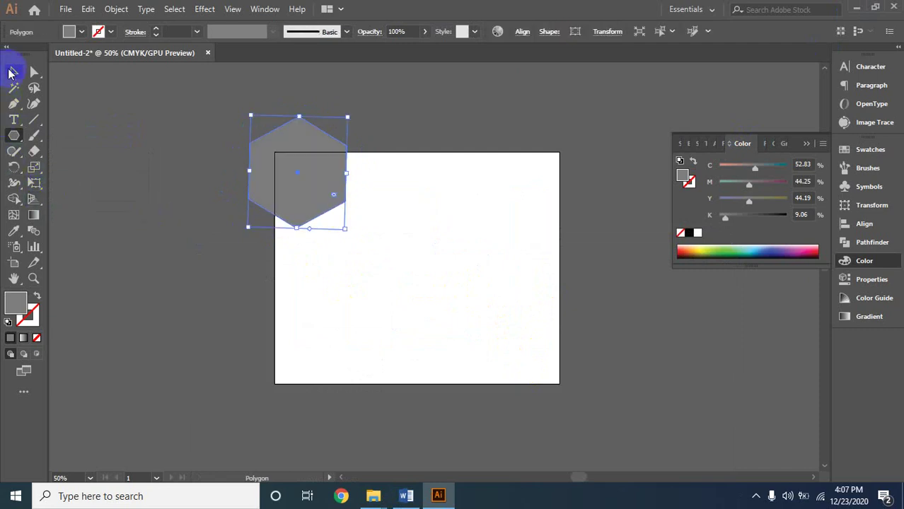
pyautogui.click(12, 72)
pyautogui.click(425, 237)
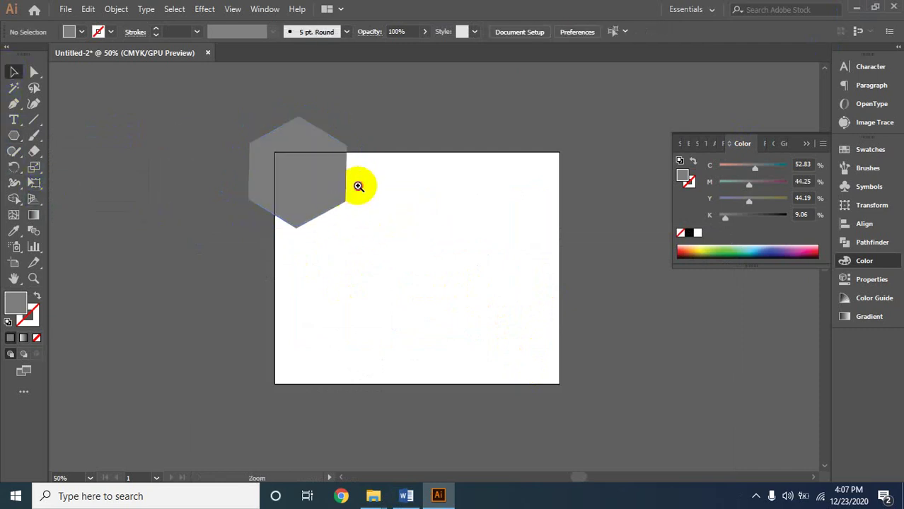
# - Straighten the hexagon, scale it down, and position it inside the artboard's upper-left corner
pyautogui.keyDown('ctrl'); pyautogui.click(359, 187); pyautogui.keyUp('ctrl')
pyautogui.keyDown('ctrl'); pyautogui.click(475, 291); pyautogui.keyUp('ctrl')
pyautogui.moveTo(479, 300); pyautogui.dragTo(364, 216)
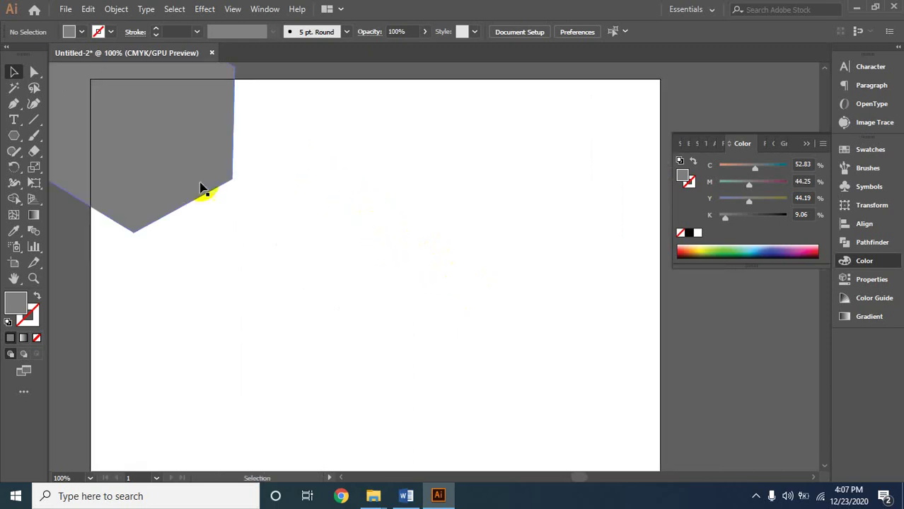
pyautogui.moveTo(204, 157); pyautogui.dragTo(322, 264)
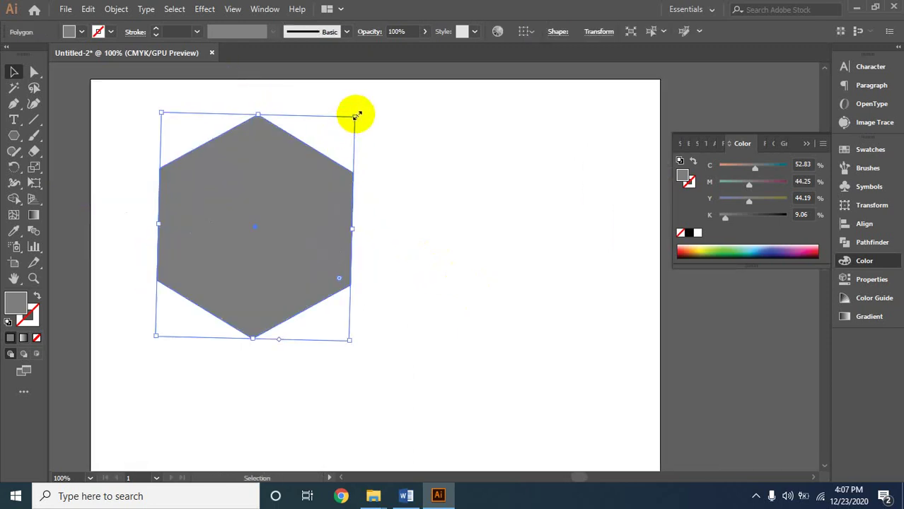
pyautogui.moveTo(356, 116); pyautogui.dragTo(317, 156)
pyautogui.click(343, 212)
pyautogui.moveTo(274, 241); pyautogui.dragTo(180, 179)
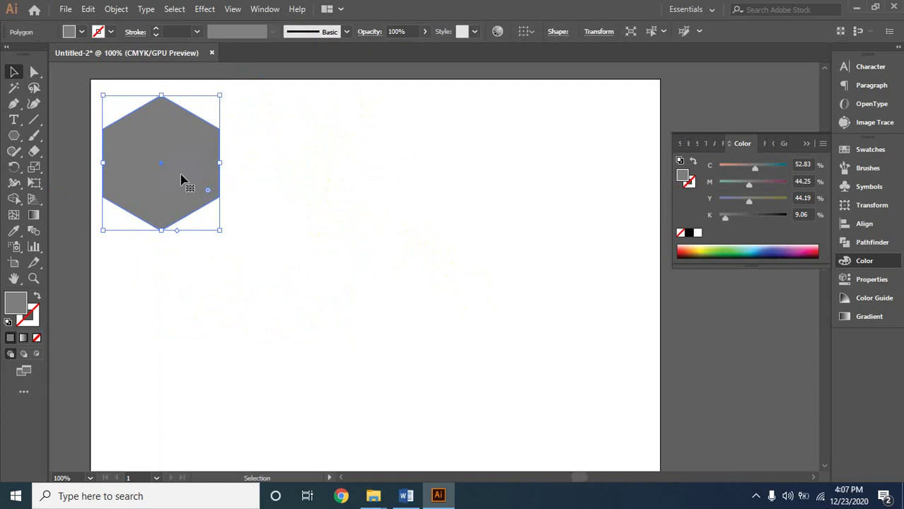
pyautogui.moveTo(219, 95); pyautogui.dragTo(220, 117)
# - Copy the hexagon sideways with a narrow gap and repeat the copy to make a row of six hexagons
pyautogui.moveTo(178, 171); pyautogui.dragTo(259, 170)
pyautogui.hotkey('ctrl', 'd')
pyautogui.hotkey('ctrl', 'd')
pyautogui.hotkey('ctrl', 'd')
pyautogui.hotkey('ctrl', 'd')
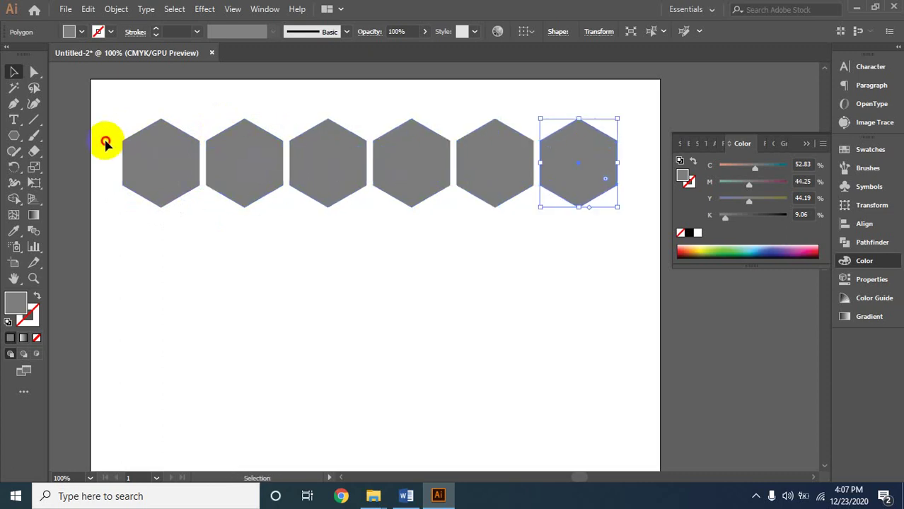
# - Copy the hexagon row about 14 mm left and 25 mm down as a staggered second row, nudged slightly upward
pyautogui.click(106, 142)
pyautogui.click(624, 244)
pyautogui.hotkey('ctrl', 'a')
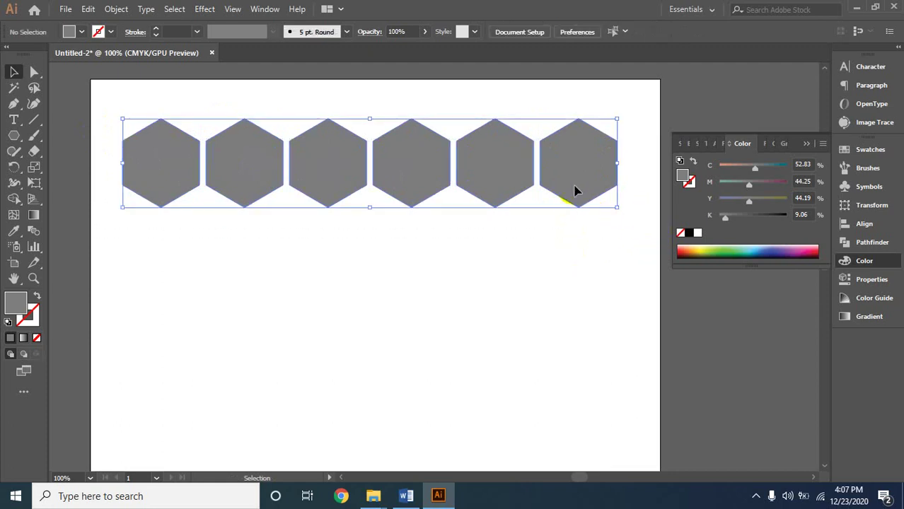
pyautogui.moveTo(575, 182); pyautogui.dragTo(535, 253)
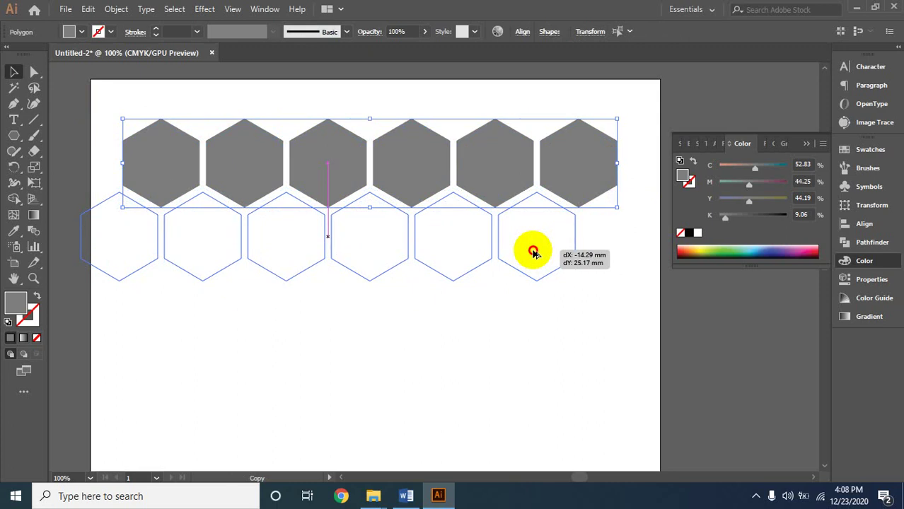
pyautogui.moveTo(534, 253); pyautogui.dragTo(536, 255)
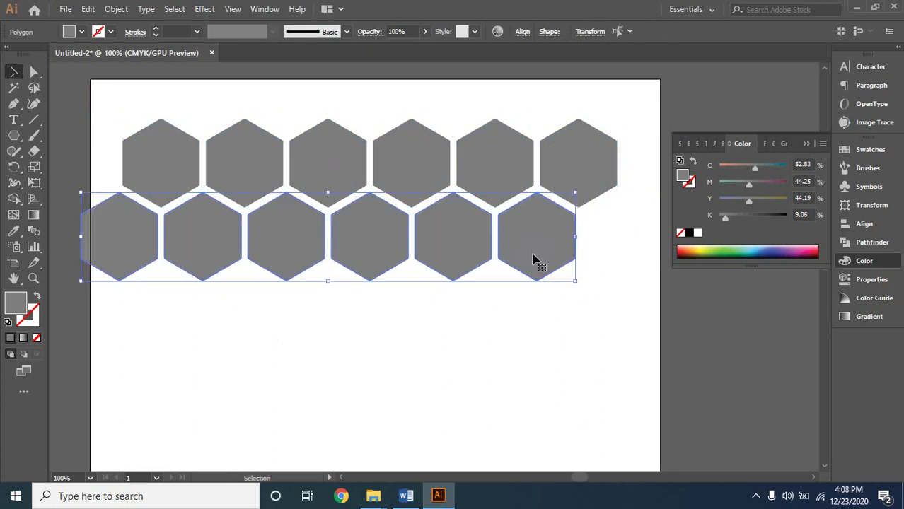
pyautogui.press('Up')
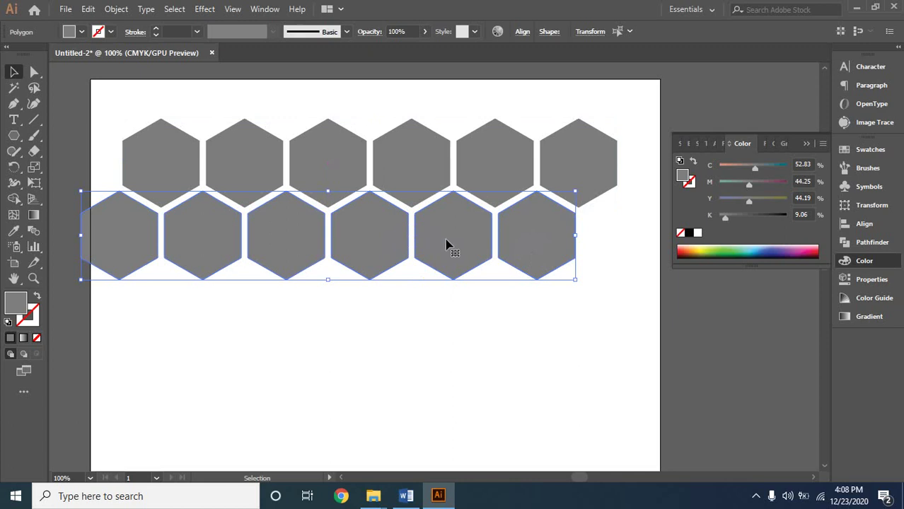
# - Add three more copies of the hexagon row below, alternately offset right and left, for a five-row honeycomb
pyautogui.moveTo(447, 243); pyautogui.dragTo(487, 314)
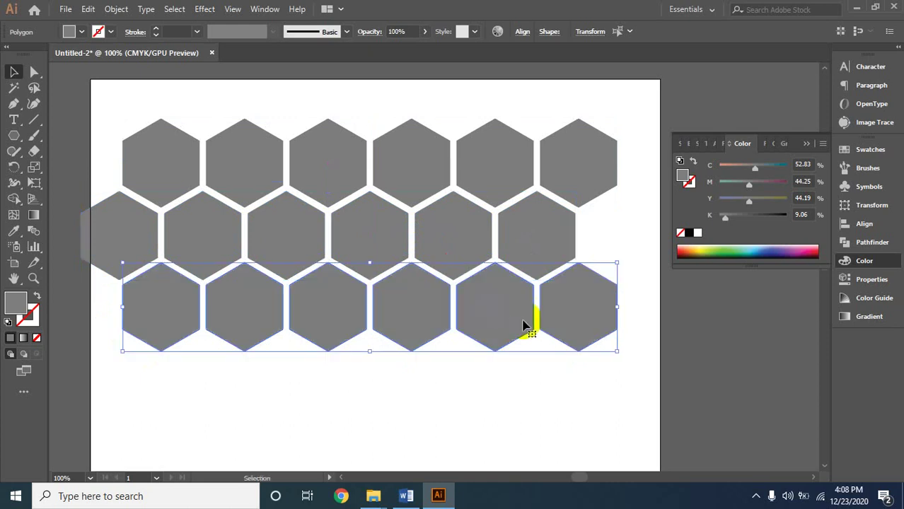
pyautogui.moveTo(564, 326); pyautogui.dragTo(521, 396)
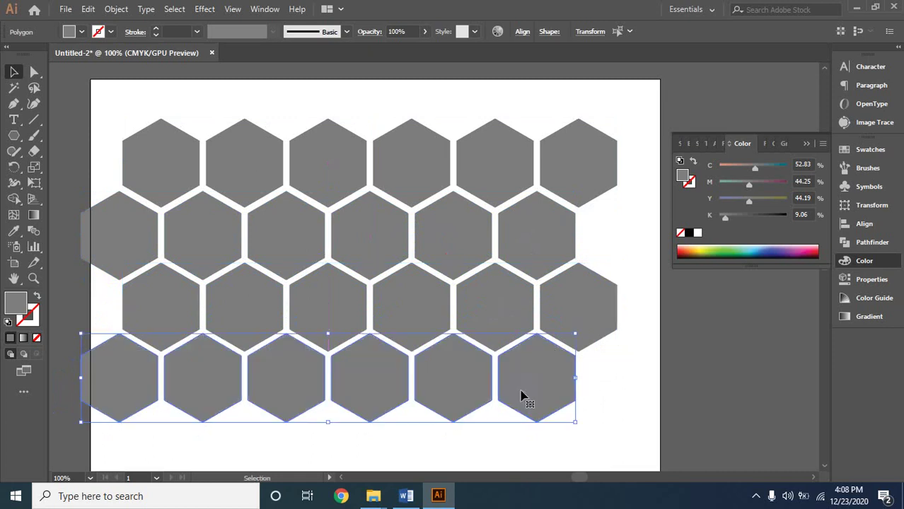
pyautogui.press('Down')
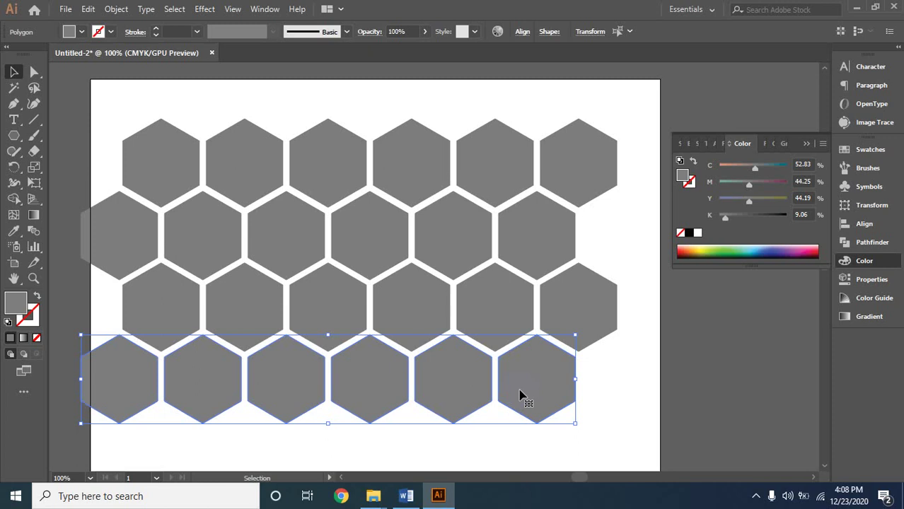
pyautogui.scroll(-3, 520, 383)
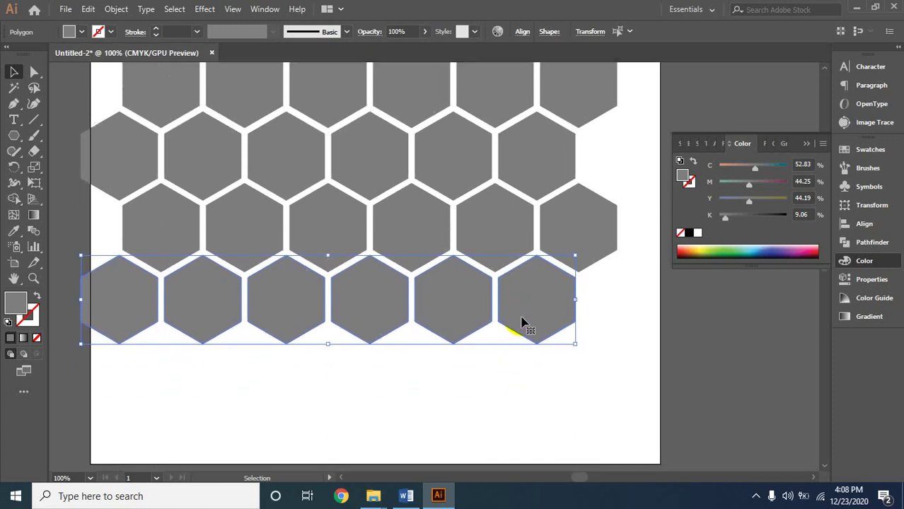
pyautogui.moveTo(527, 320); pyautogui.dragTo(571, 390)
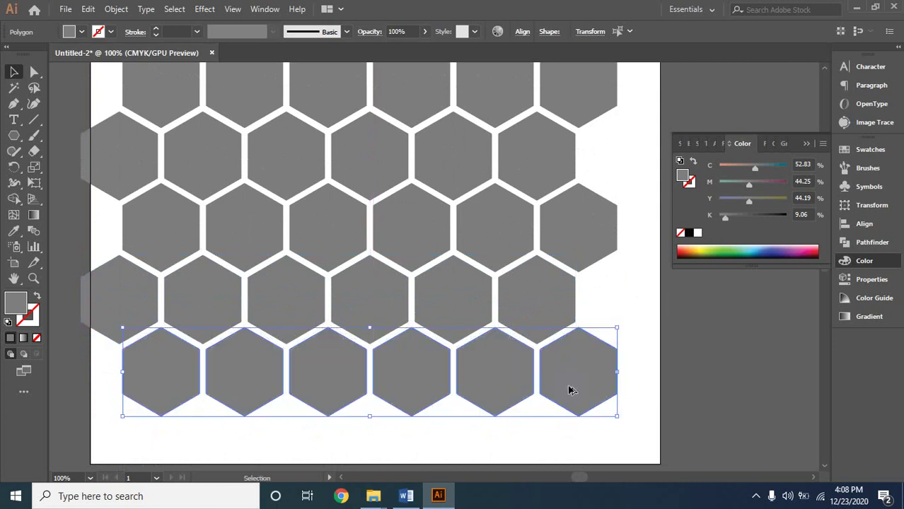
# - Select all five rows of hexagons and group them into a single object
pyautogui.click(645, 295)
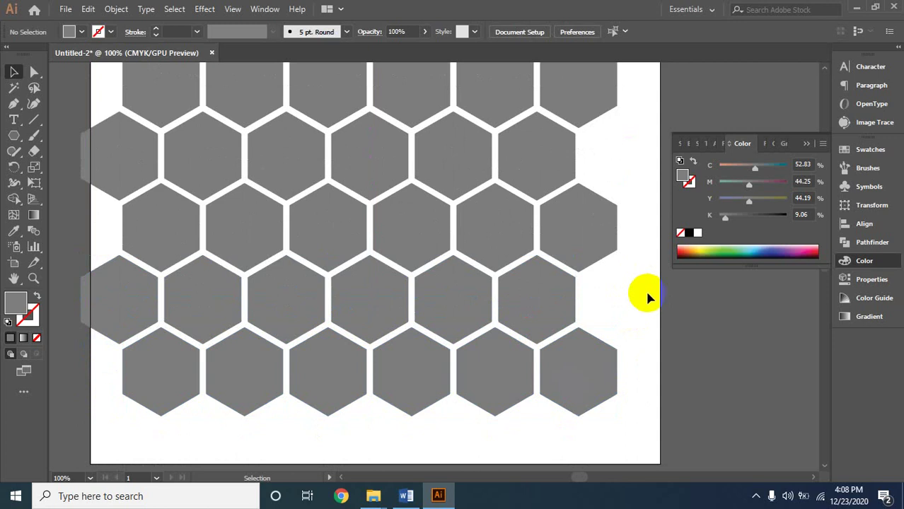
pyautogui.scroll(2, 646, 289)
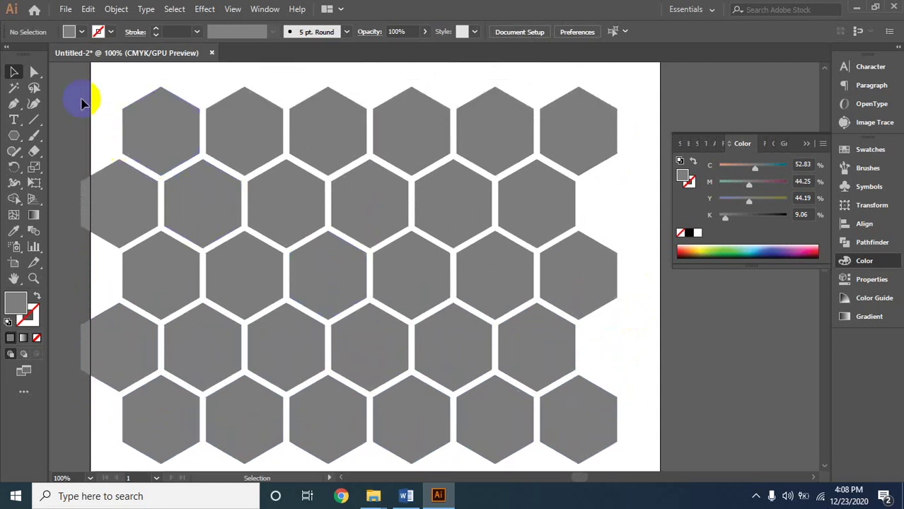
pyautogui.scroll(-5, 634, 400)
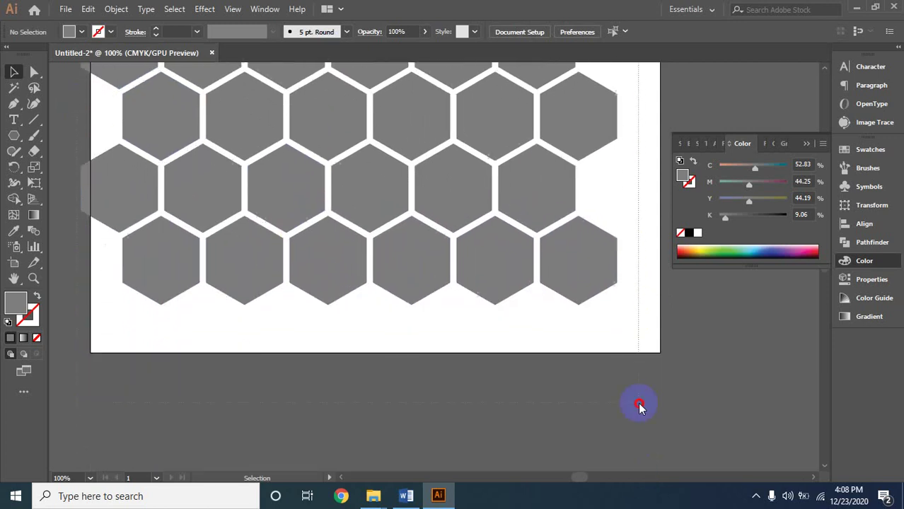
pyautogui.moveTo(643, 330); pyautogui.dragTo(643, 332)
pyautogui.scroll(5, 642, 330)
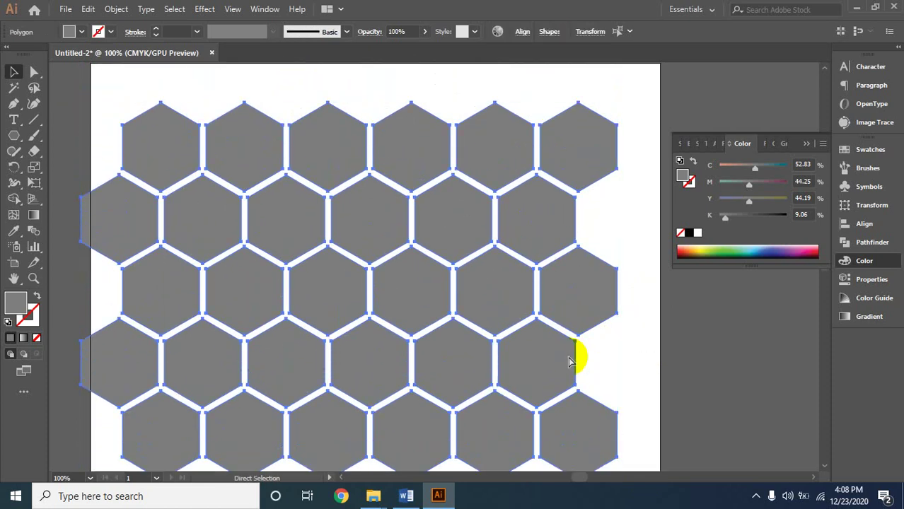
pyautogui.hotkey('ctrl', 'g')
pyautogui.click(627, 255)
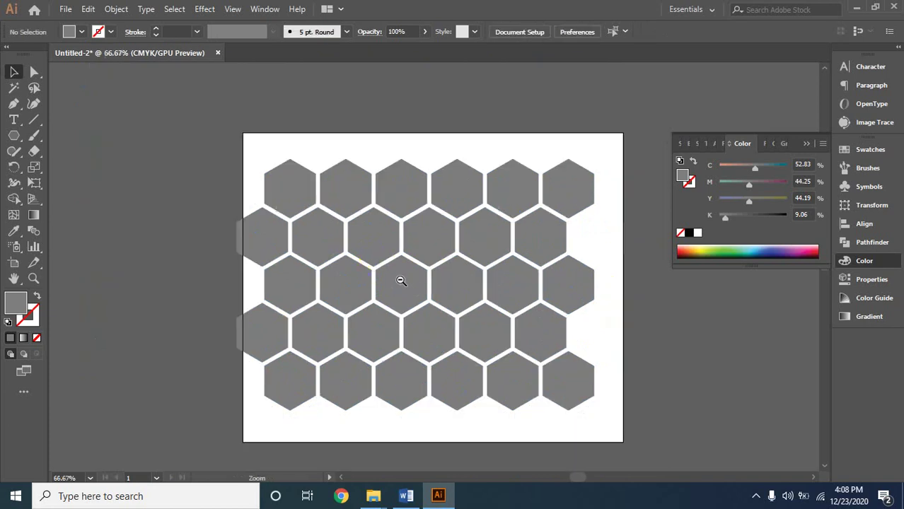
# - Move the hexagon group slightly right so all of it sits within the artboard
pyautogui.hotkey('ctrl', '-')
pyautogui.moveTo(443, 293); pyautogui.dragTo(467, 296)
pyautogui.click(649, 338)
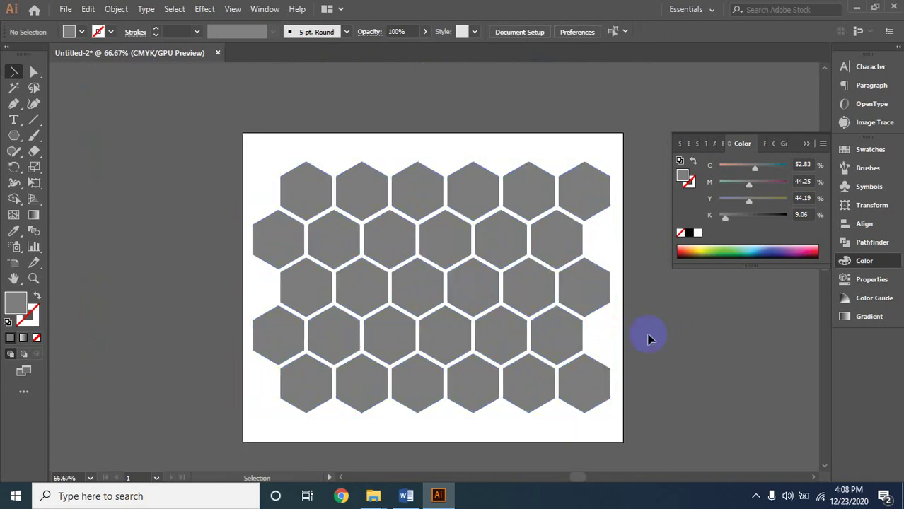
# - Place the confident-teacher classroom photo over the honeycomb, sized to span slightly more than the artboard's width
pyautogui.click(65, 9)
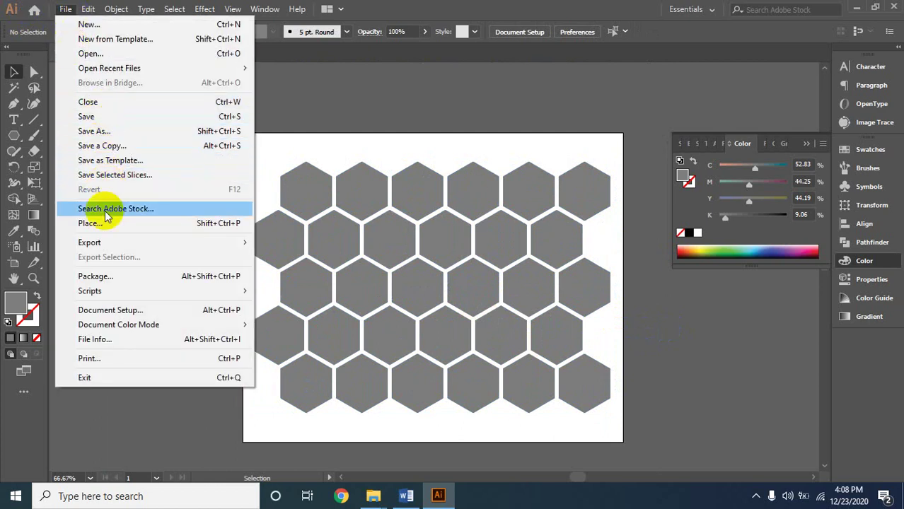
pyautogui.click(141, 225)
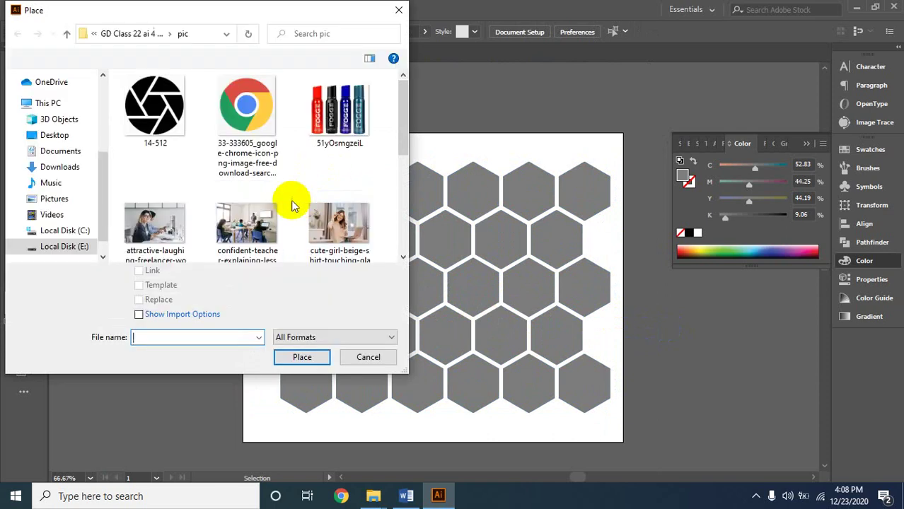
pyautogui.click(247, 225)
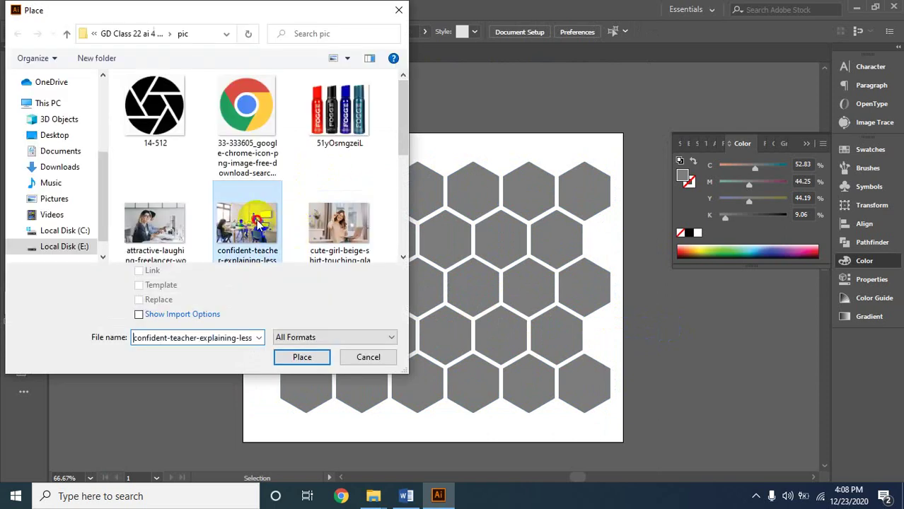
pyautogui.click(301, 357)
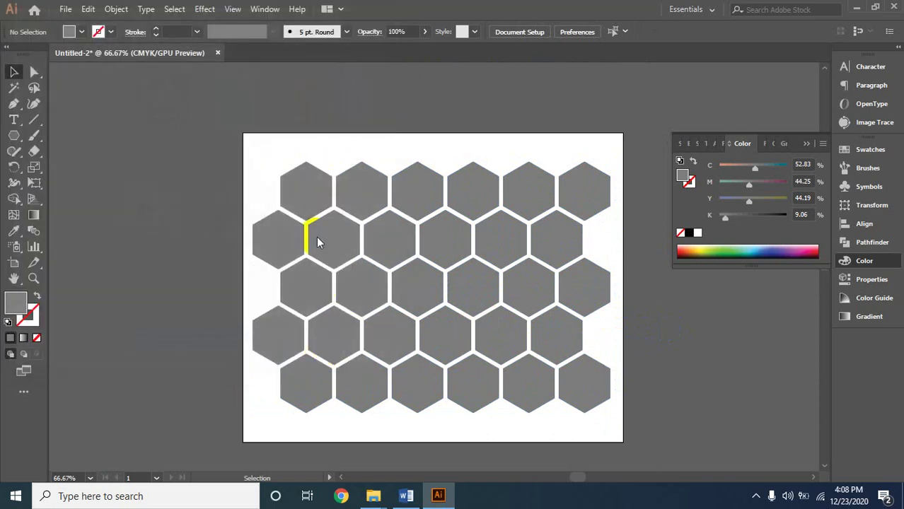
pyautogui.click(267, 154)
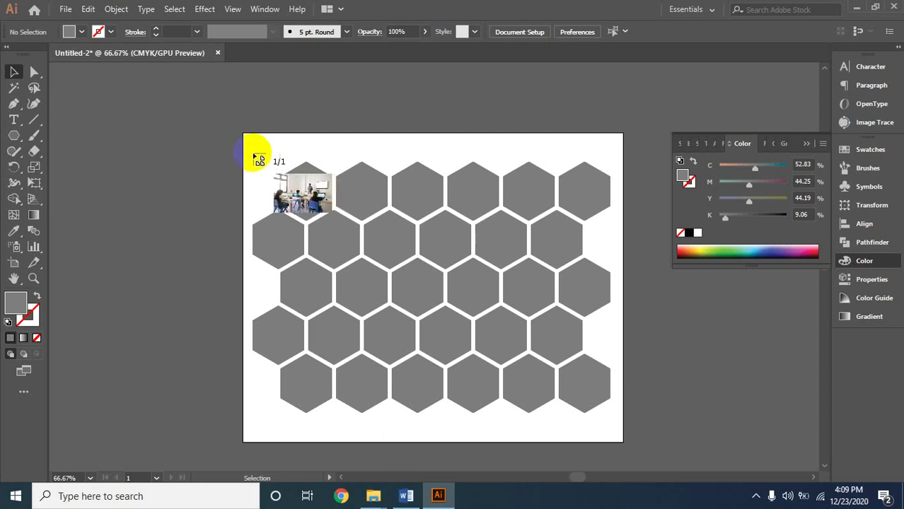
pyautogui.moveTo(246, 153); pyautogui.dragTo(625, 434)
pyautogui.moveTo(635, 463); pyautogui.dragTo(640, 404)
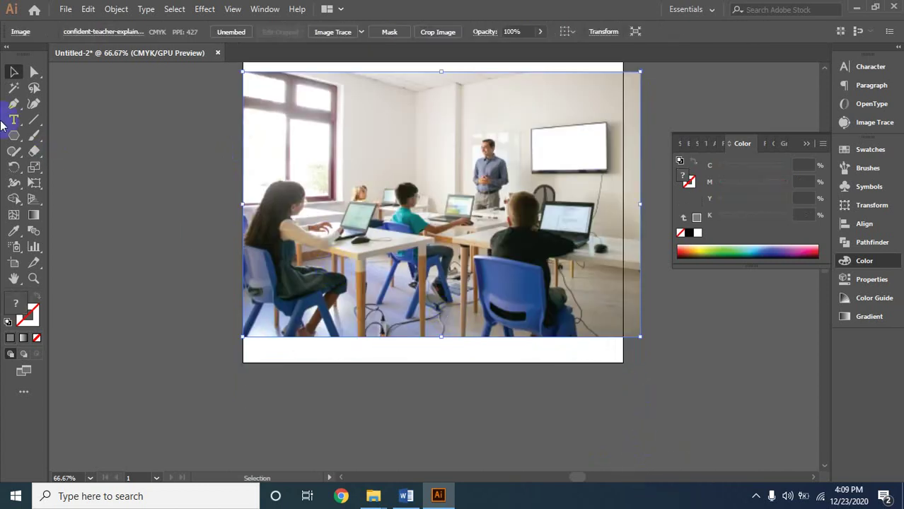
# - Shift the classroom photo slightly left and down to cover the honeycomb, and send it behind the hexagons
pyautogui.click(407, 165)
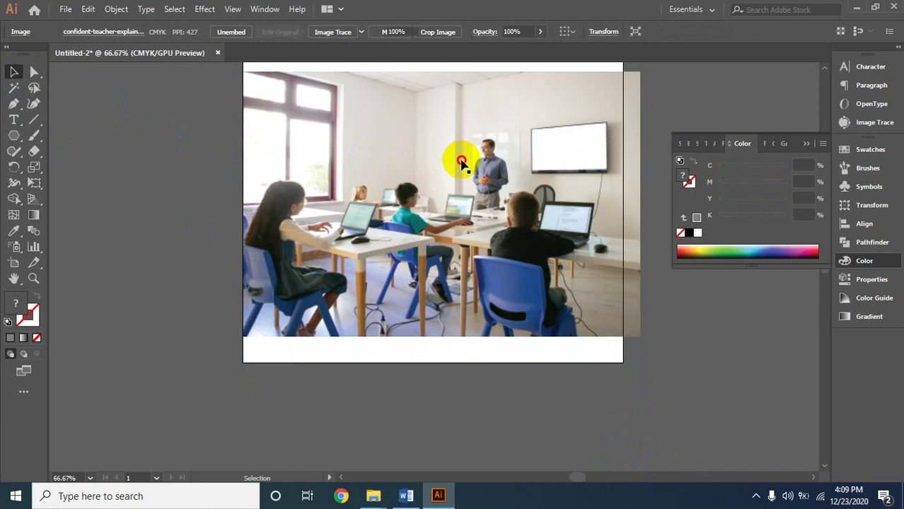
pyautogui.moveTo(462, 162); pyautogui.dragTo(452, 168)
pyautogui.click(125, 178)
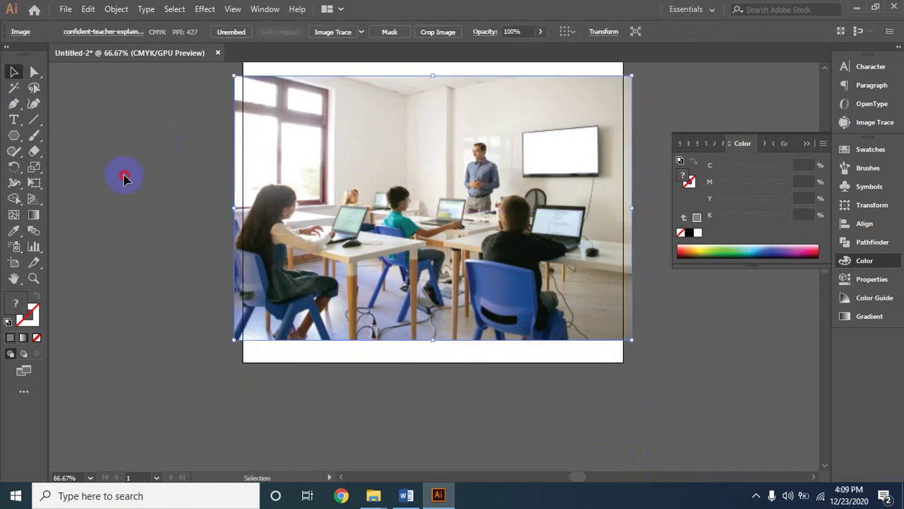
pyautogui.click(380, 201)
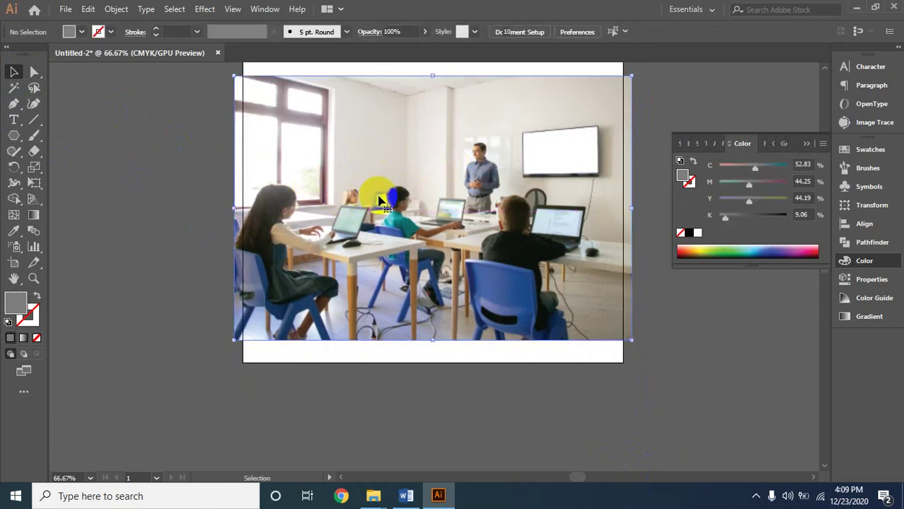
pyautogui.rightClick(378, 200)
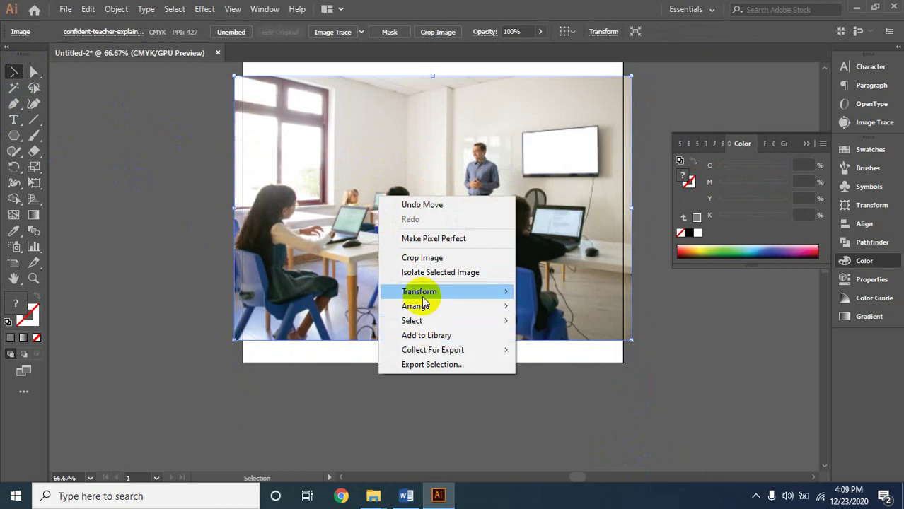
pyautogui.moveTo(489, 307)
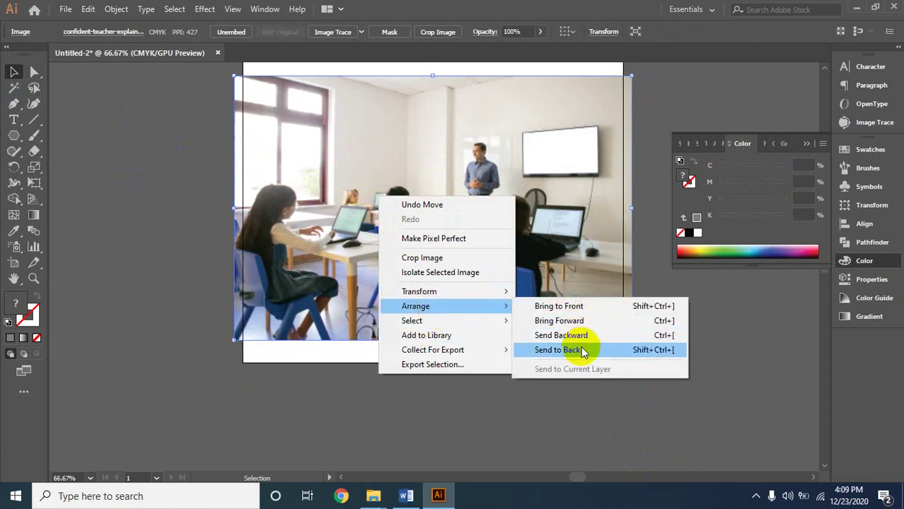
pyautogui.click(559, 351)
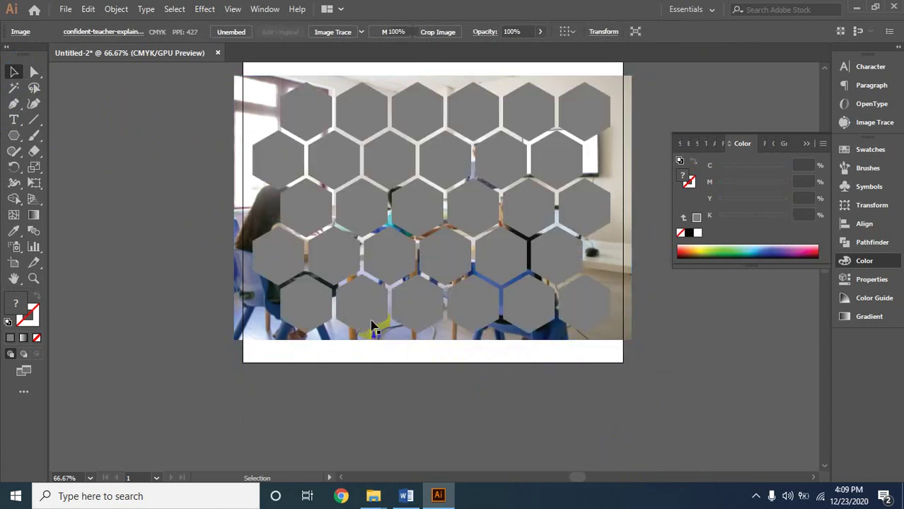
# - Try to make a clipping mask from the grouped hexagons and the classroom photo
pyautogui.scroll(3, 372, 324)
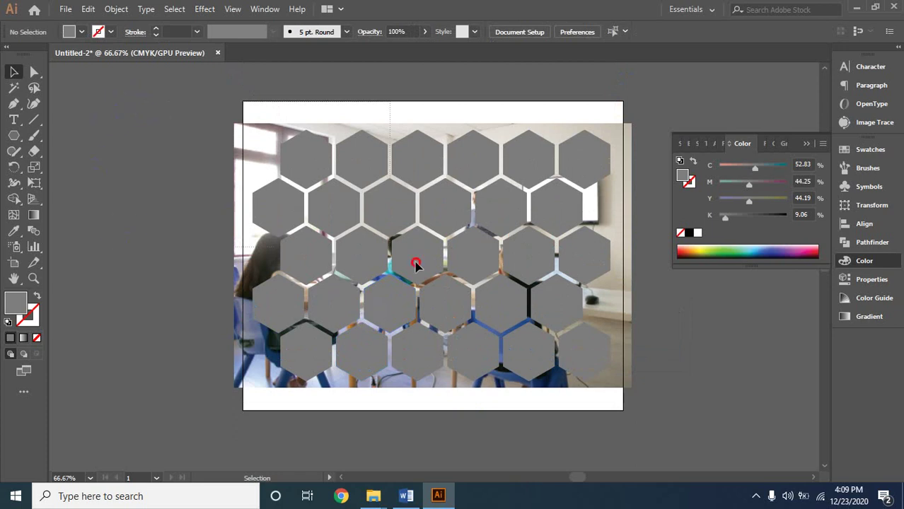
pyautogui.moveTo(592, 397); pyautogui.dragTo(592, 398)
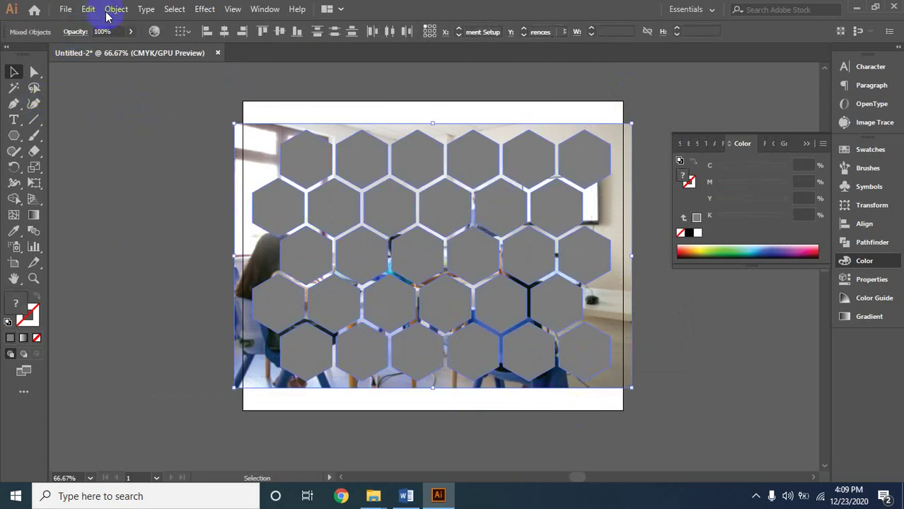
pyautogui.click(116, 9)
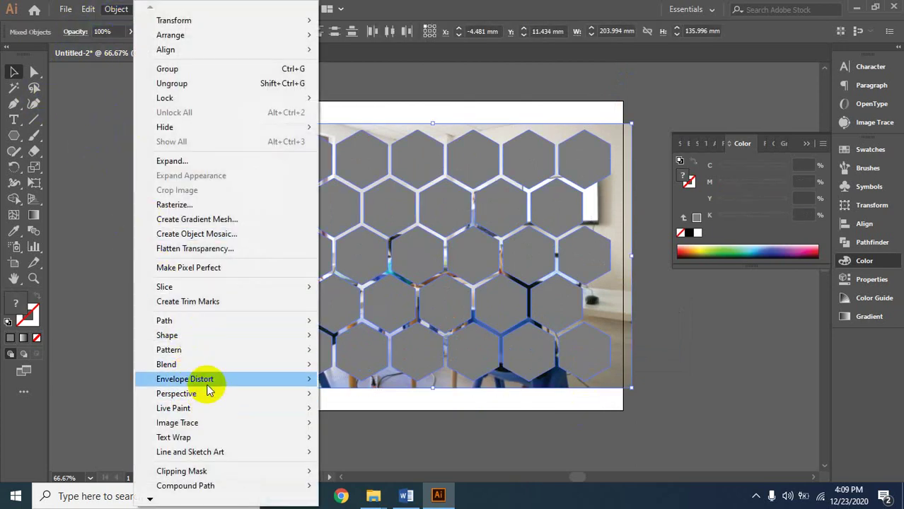
pyautogui.moveTo(218, 472)
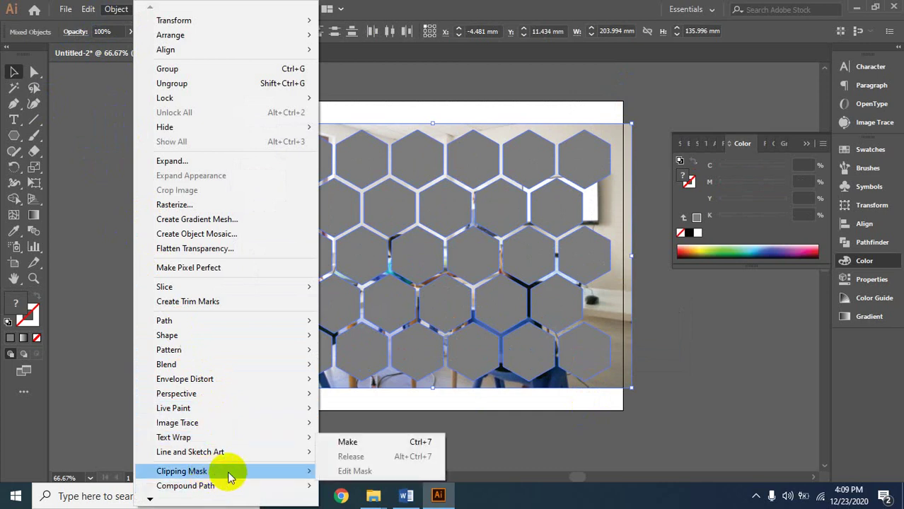
pyautogui.click(351, 440)
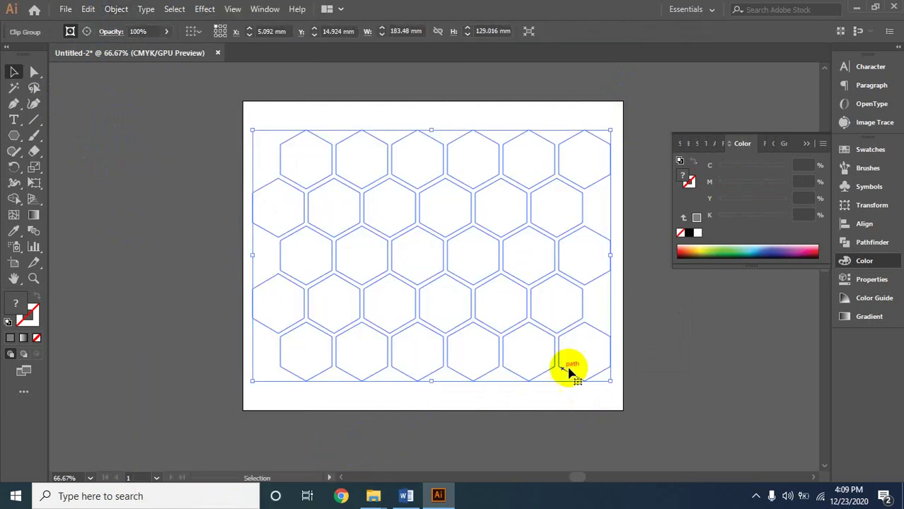
# - Undo the clipping mask made with the plain hexagon group
pyautogui.hotkey('ctrl', 'z')
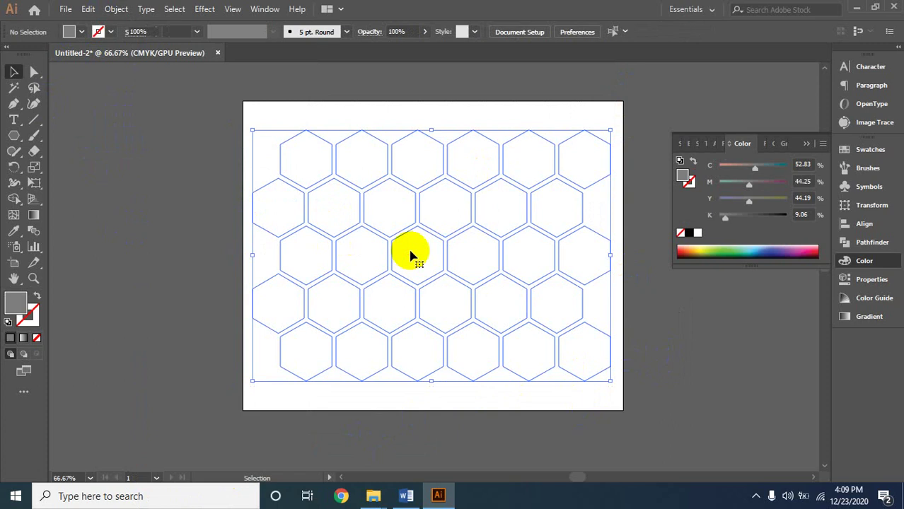
pyautogui.hotkey('ctrl', 'z')
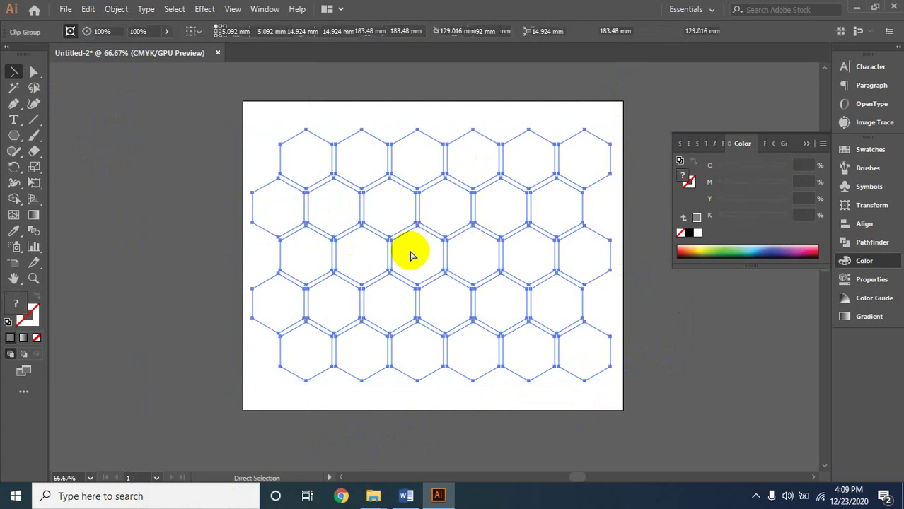
pyautogui.hotkey('ctrl', 'z')
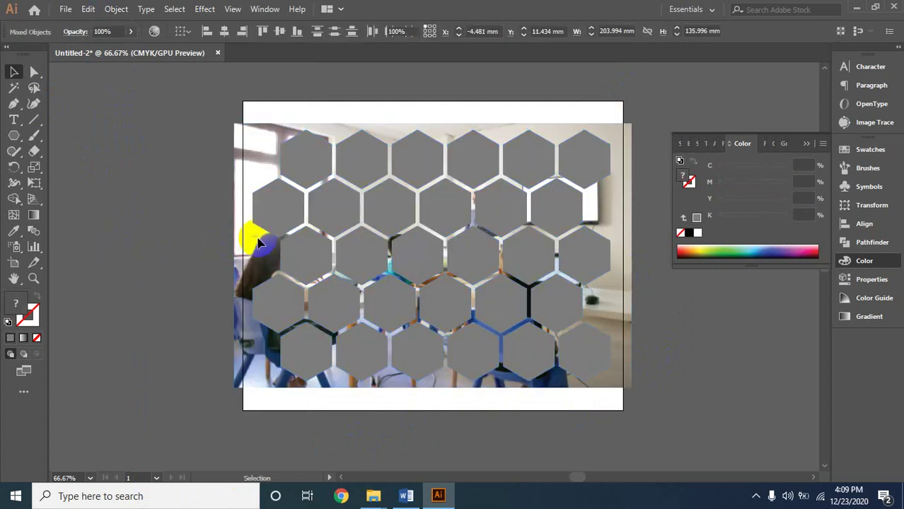
# - Convert the hexagon group into a single compound path
pyautogui.click(277, 225)
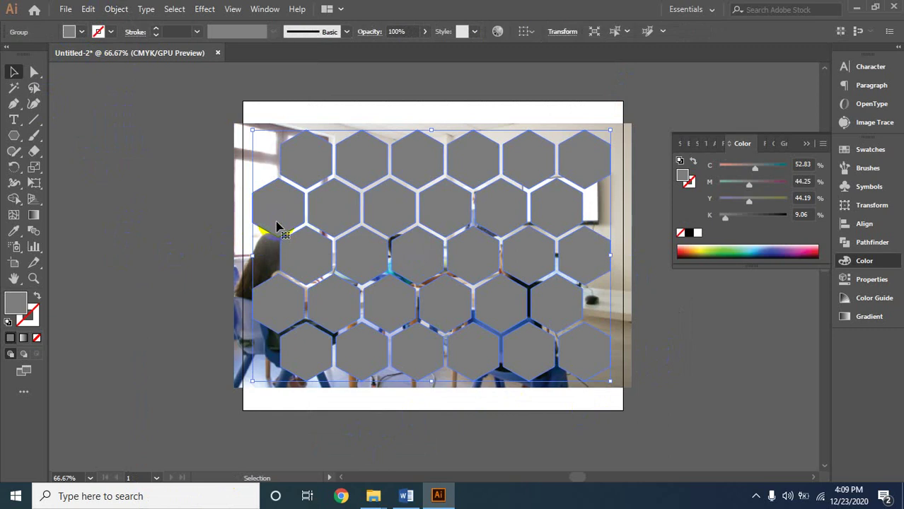
pyautogui.click(118, 10)
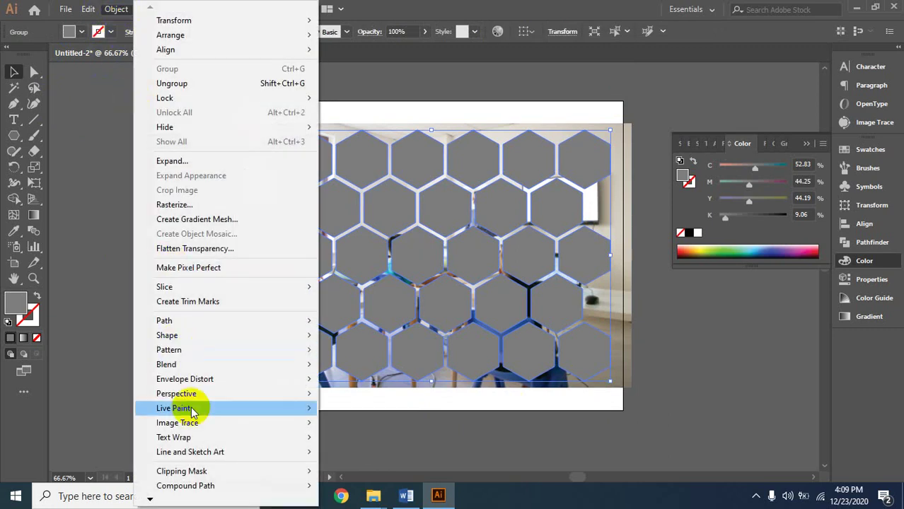
pyautogui.moveTo(210, 492)
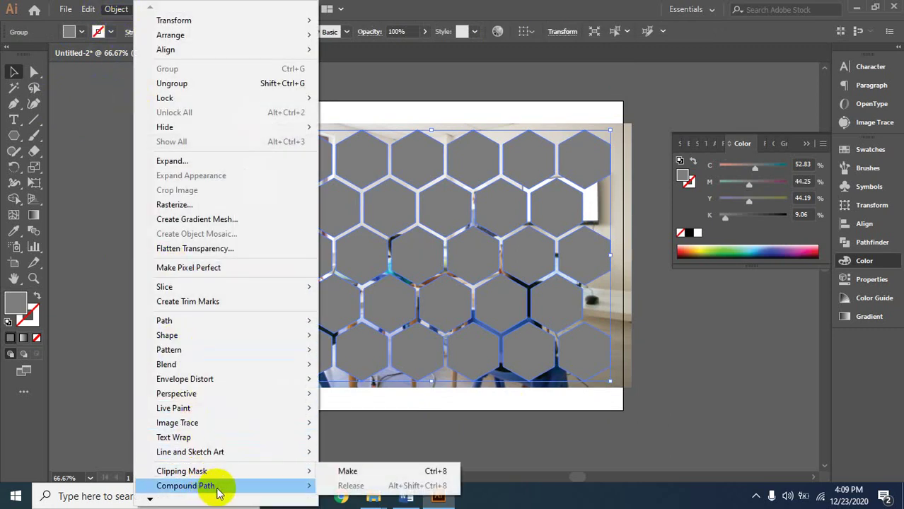
pyautogui.click(406, 473)
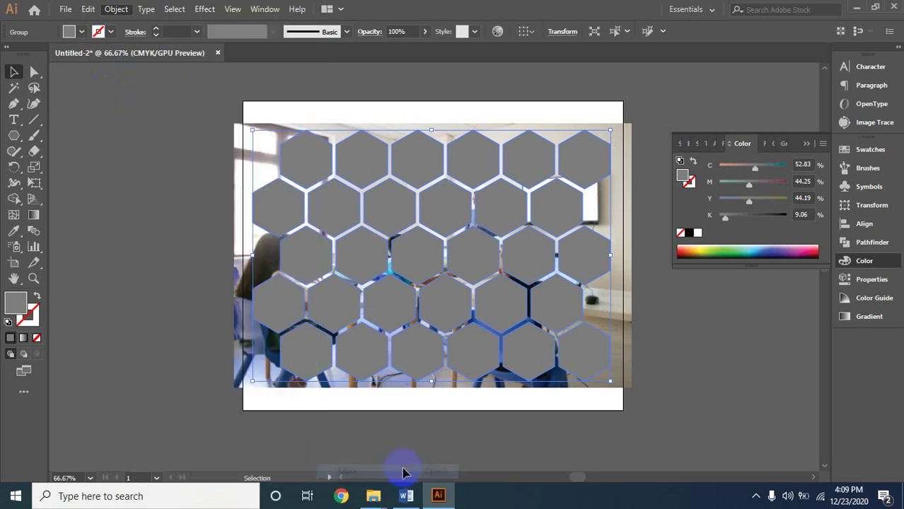
pyautogui.click(658, 415)
# - Select the compound hexagon path with the classroom photo and make a clipping mask from them
pyautogui.moveTo(535, 365); pyautogui.dragTo(559, 405)
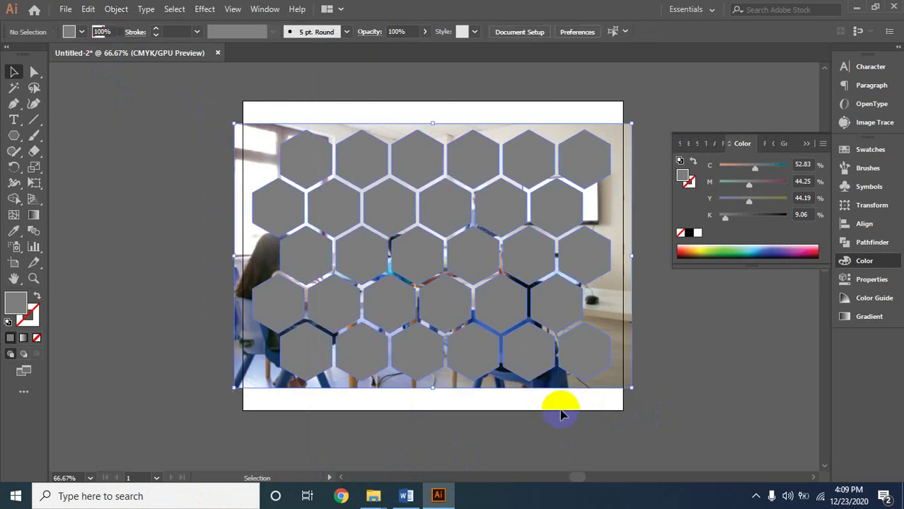
pyautogui.click(116, 9)
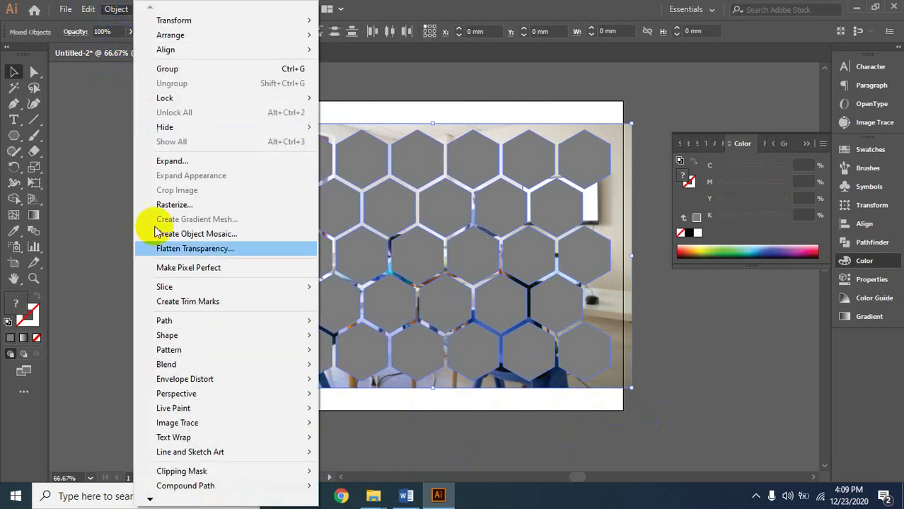
pyautogui.moveTo(202, 471)
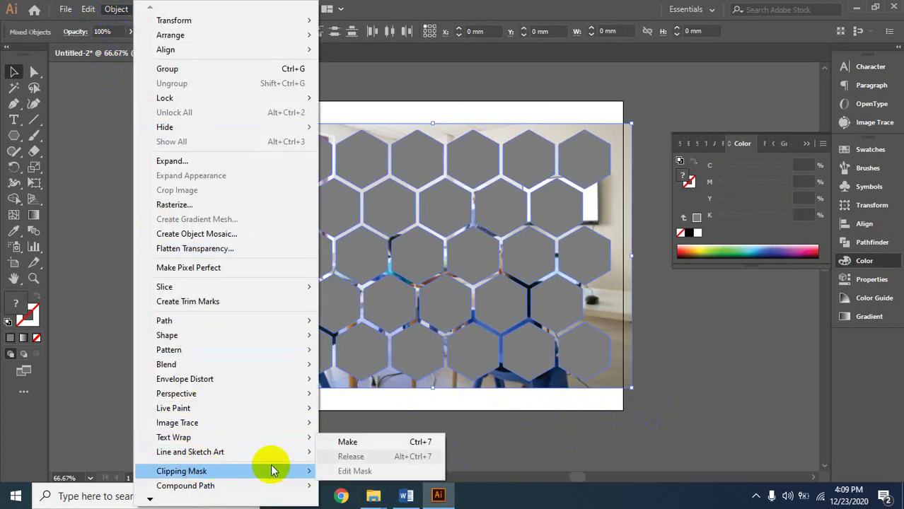
pyautogui.click(364, 438)
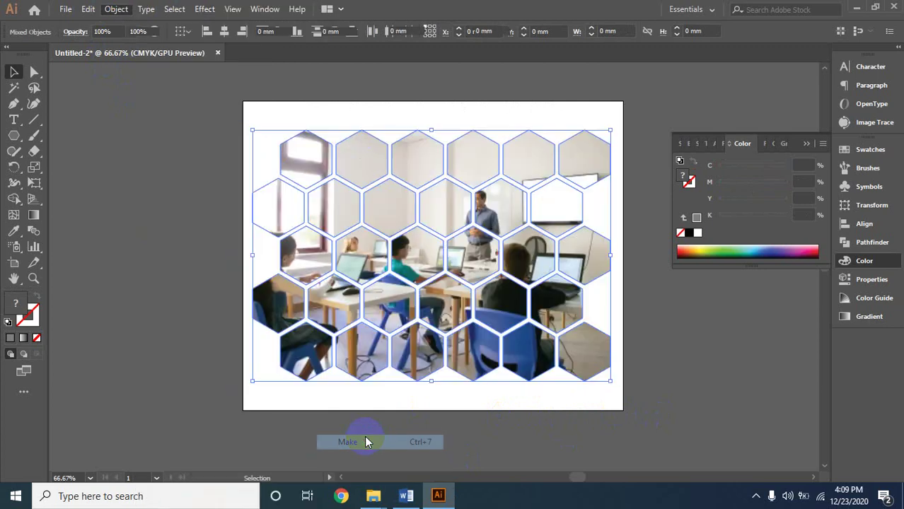
# - Move the hexagon-masked photo left so that it hangs mostly off the artboard
pyautogui.click(683, 303)
pyautogui.moveTo(532, 302); pyautogui.dragTo(287, 343)
pyautogui.click(276, 309)
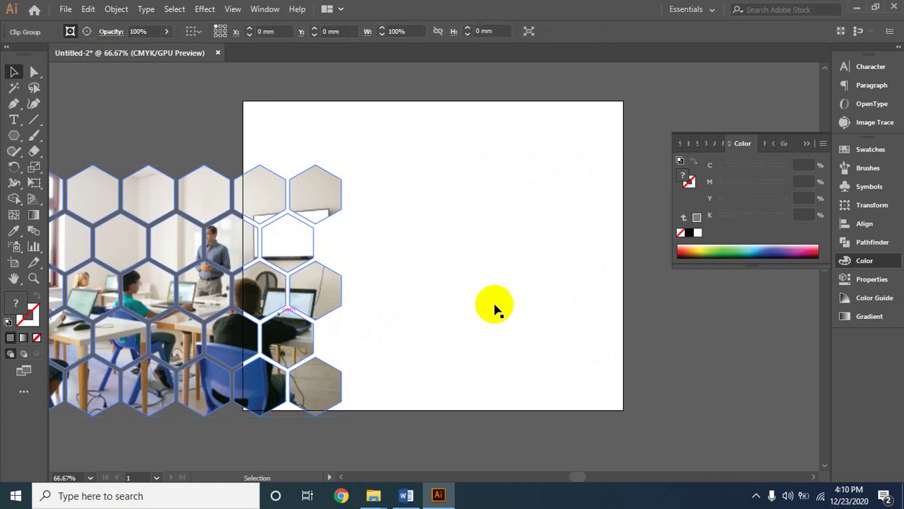
# - Move the hexagon-masked photo farther left so that it sits completely off the artboard, and deselect it
pyautogui.hotkey('ctrl', '-')
pyautogui.hotkey('ctrl', '-')
pyautogui.moveTo(440, 261); pyautogui.dragTo(236, 252)
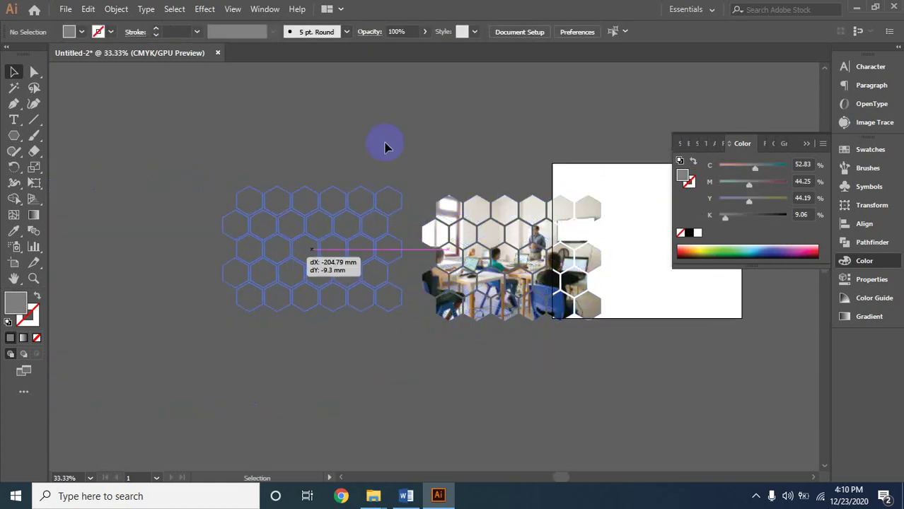
pyautogui.hotkey('ctrl', 'h')
pyautogui.click(430, 85)
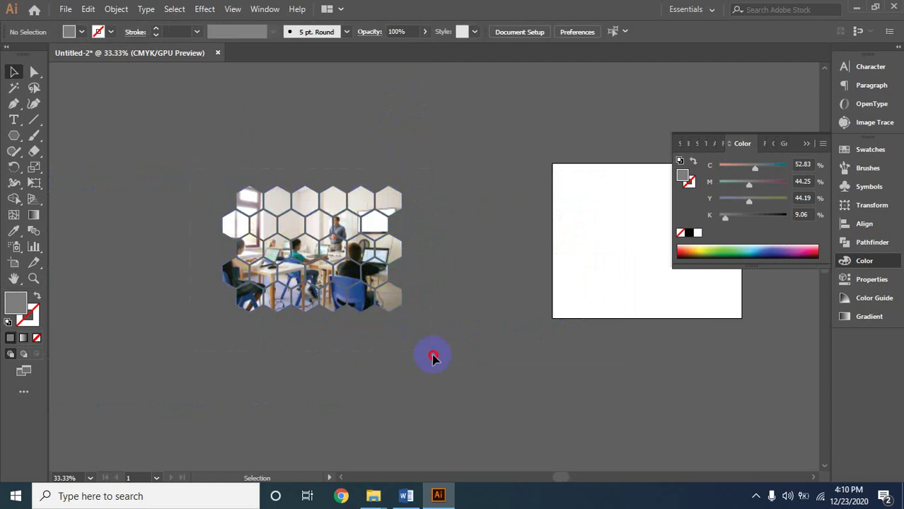
# - Move the hexagon-masked photo back onto the artboard and adjust its position until it fits roughly centred inside the artboard edges
pyautogui.click(341, 290)
pyautogui.moveTo(295, 288); pyautogui.dragTo(586, 297)
pyautogui.hotkey('ctrl', 'space')
pyautogui.keyDown('ctrl'); pyautogui.click(586, 262); pyautogui.keyUp('ctrl')
pyautogui.keyDown('ctrl'); pyautogui.click(583, 262); pyautogui.keyUp('ctrl')
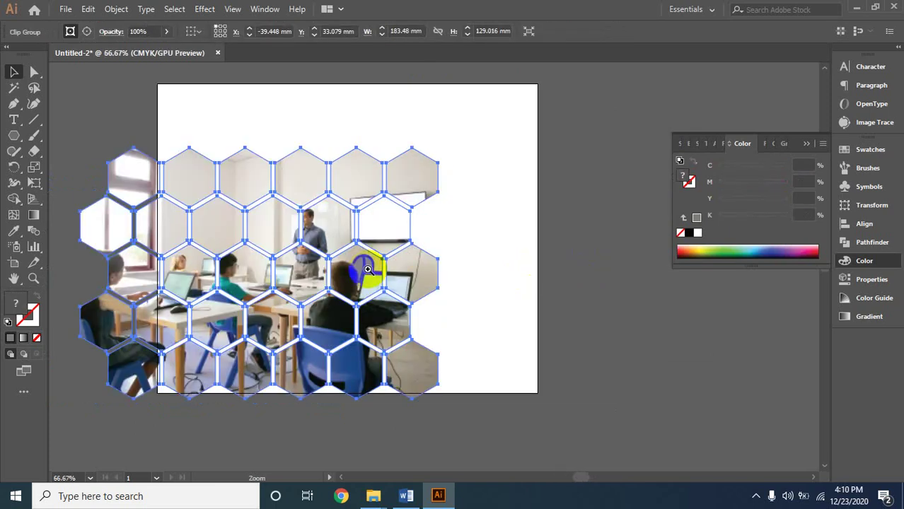
pyautogui.keyDown('ctrl'); pyautogui.click(344, 264); pyautogui.keyUp('ctrl')
pyautogui.moveTo(337, 264); pyautogui.dragTo(422, 257)
pyautogui.keyDown('ctrl'); pyautogui.keyDown('alt'); pyautogui.click(381, 249); pyautogui.keyUp('alt'); pyautogui.keyUp('ctrl')
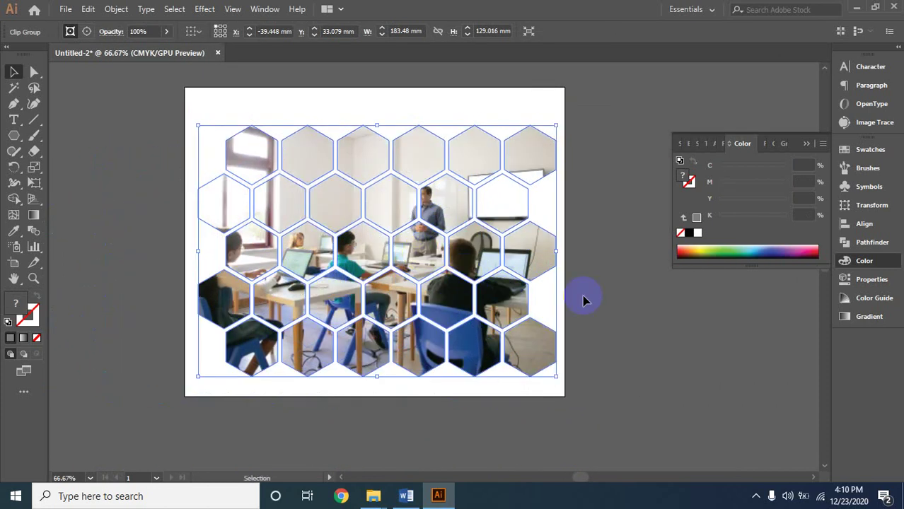
pyautogui.click(639, 312)
pyautogui.moveTo(469, 293); pyautogui.dragTo(504, 311)
pyautogui.click(615, 327)
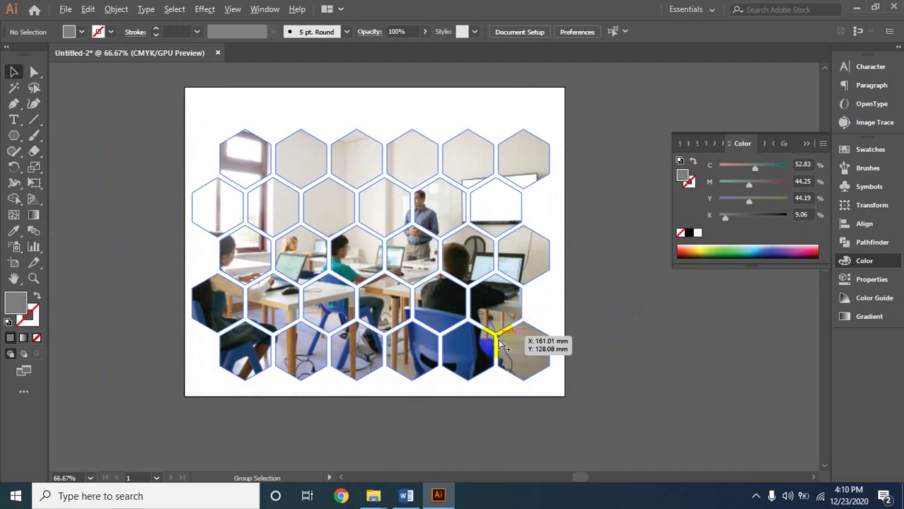
# - Undo the moves and the clipping mask so the compound hexagon path and the classroom photo are separate objects again
pyautogui.moveTo(499, 340)
pyautogui.mouseDown()
pyautogui.moveTo(505, 336)
pyautogui.moveTo(499, 344)
pyautogui.mouseUp()
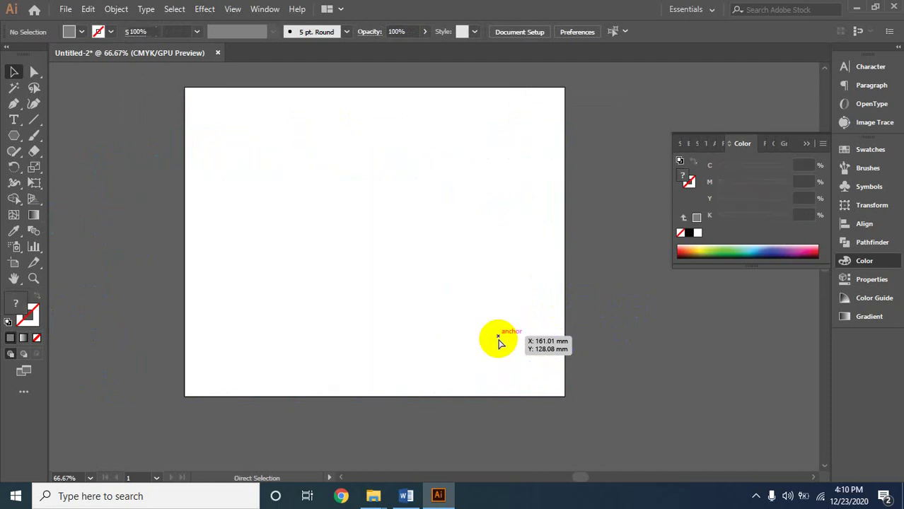
pyautogui.hotkey('ctrl', 'alt', '7')
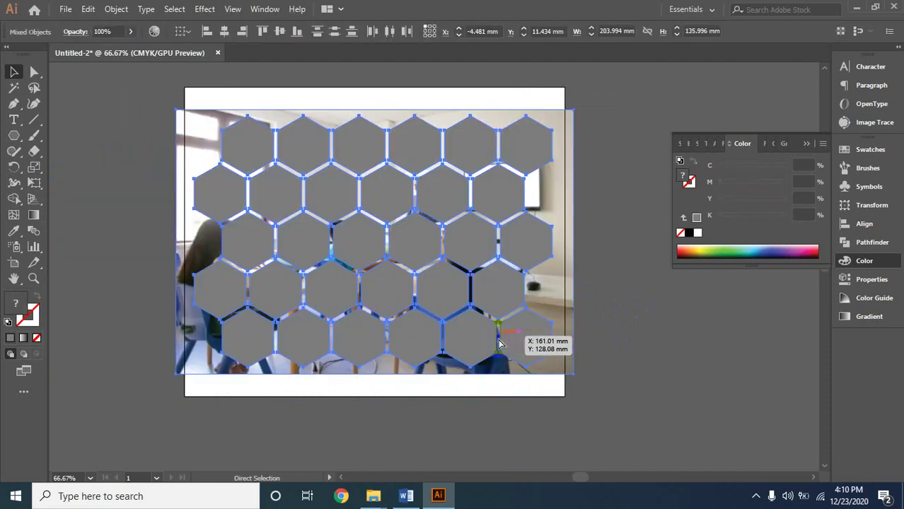
pyautogui.click(609, 267)
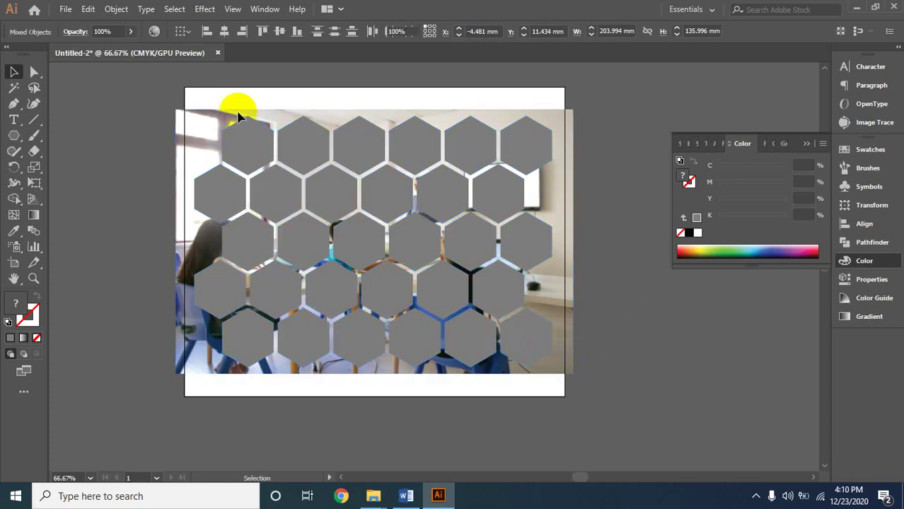
# - Scale the classroom photo down around its centre to slightly wider than one hexagon, leaving the honeycomb where it is
pyautogui.click(183, 135)
pyautogui.click(175, 111)
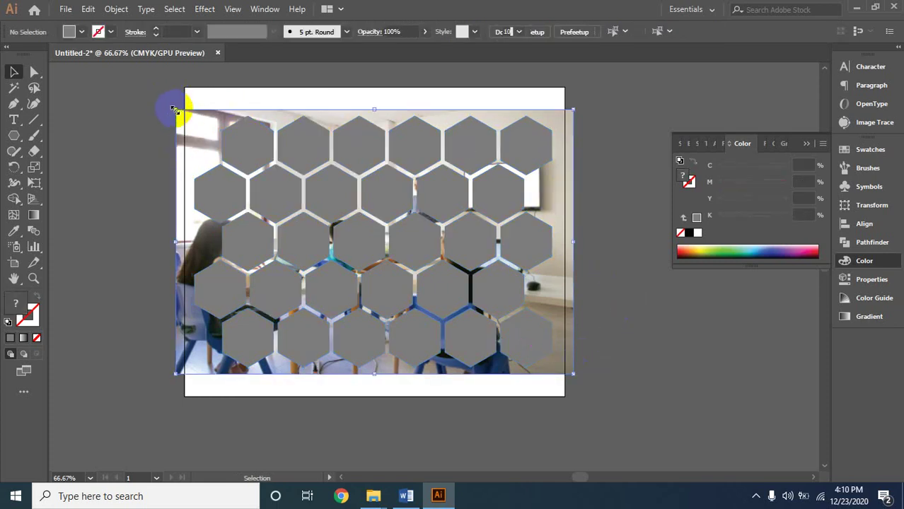
pyautogui.moveTo(176, 111); pyautogui.dragTo(322, 221)
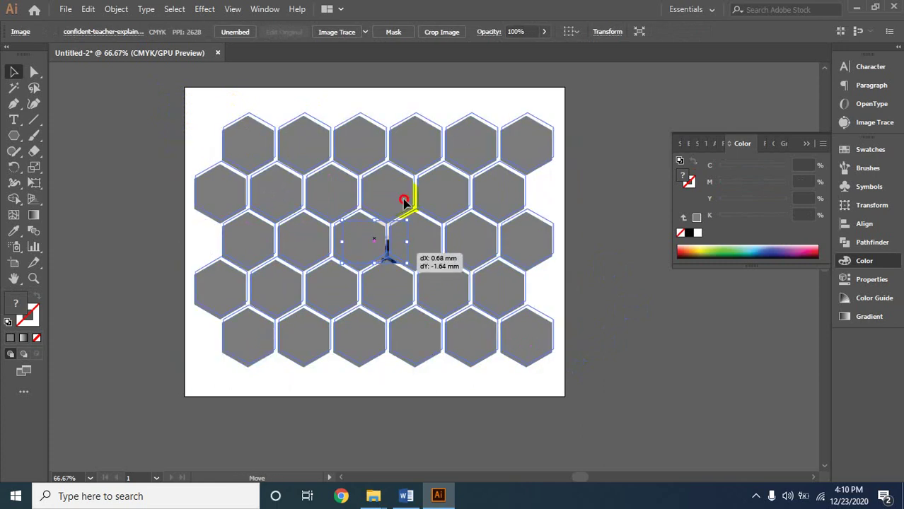
pyautogui.moveTo(385, 244); pyautogui.dragTo(463, 162)
pyautogui.hotkey('ctrl', 'z')
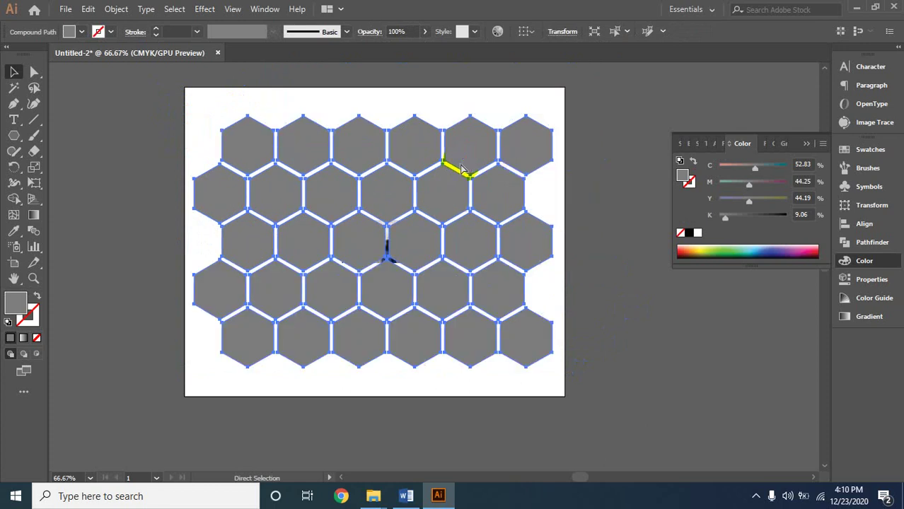
# - Move the compound honeycomb down past the artboard's lower edge and enlarge the small photo slightly behind its top row
pyautogui.moveTo(429, 201); pyautogui.dragTo(420, 332)
pyautogui.click(383, 228)
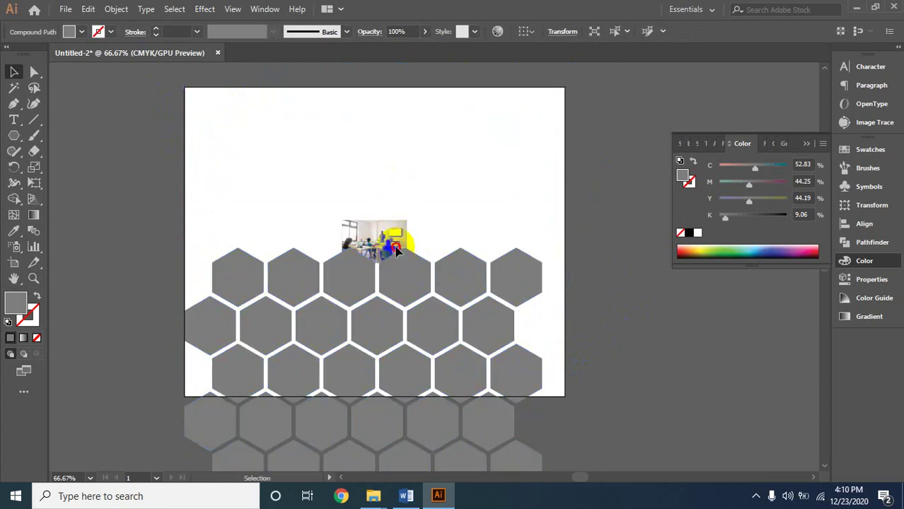
pyautogui.moveTo(396, 249); pyautogui.dragTo(448, 302)
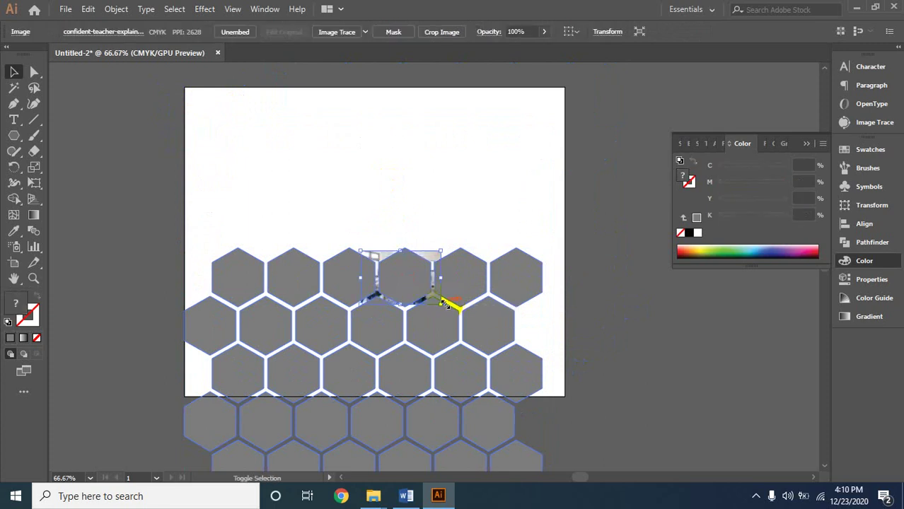
pyautogui.moveTo(432, 263); pyautogui.dragTo(422, 281)
pyautogui.click(426, 254)
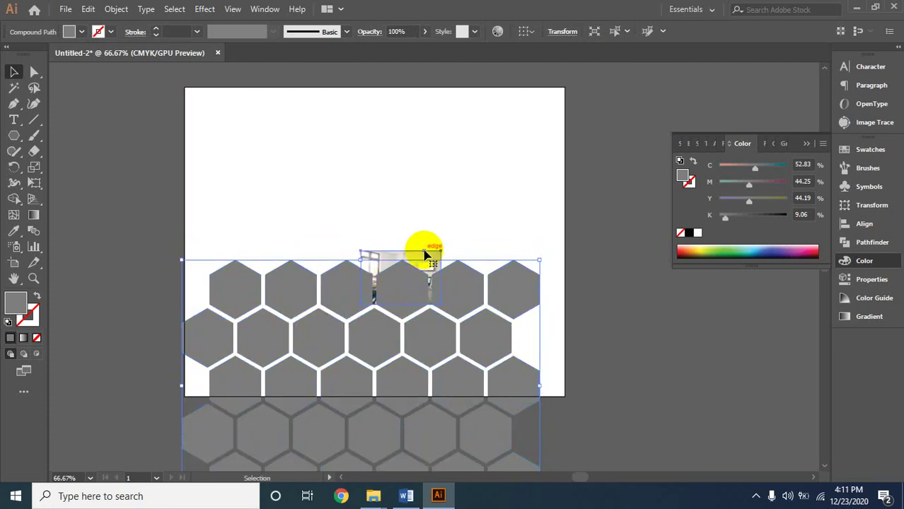
pyautogui.click(408, 287)
pyautogui.rightClick(408, 290)
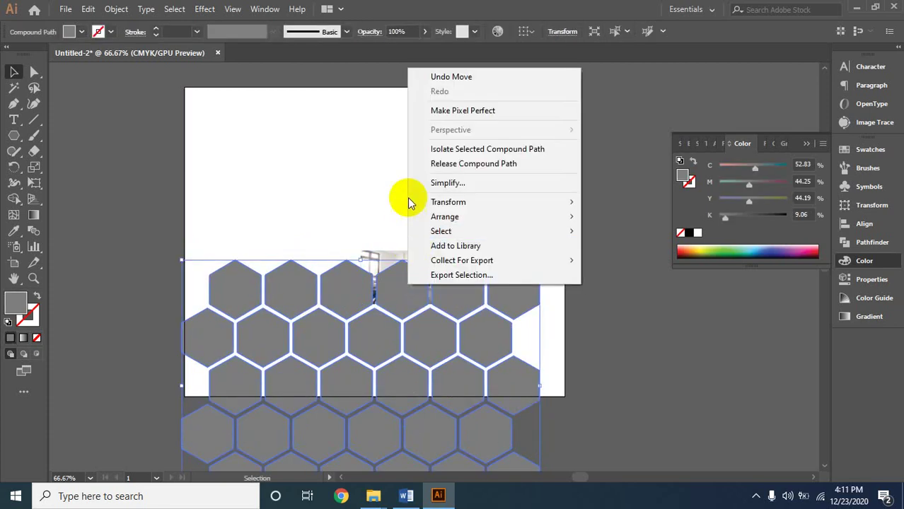
pyautogui.moveTo(456, 221)
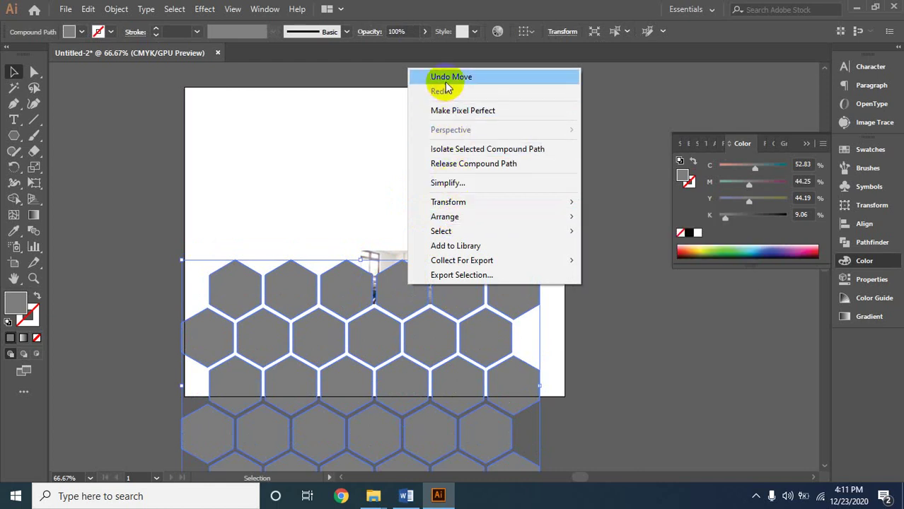
pyautogui.click(343, 172)
pyautogui.moveTo(408, 367); pyautogui.dragTo(441, 354)
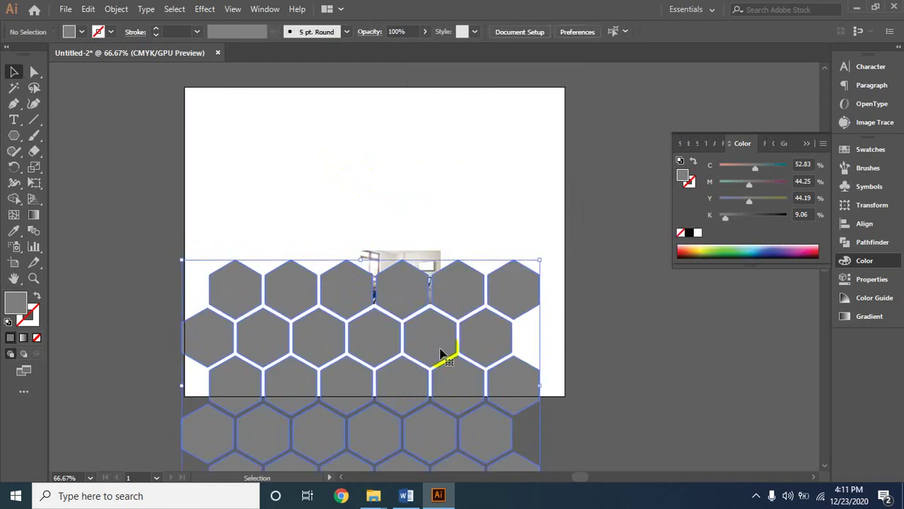
pyautogui.rightClick(440, 352)
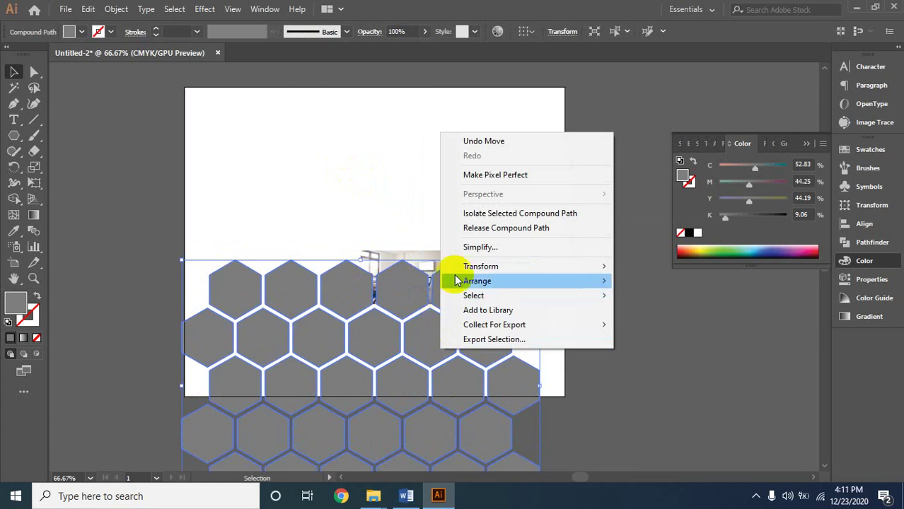
pyautogui.click(215, 165)
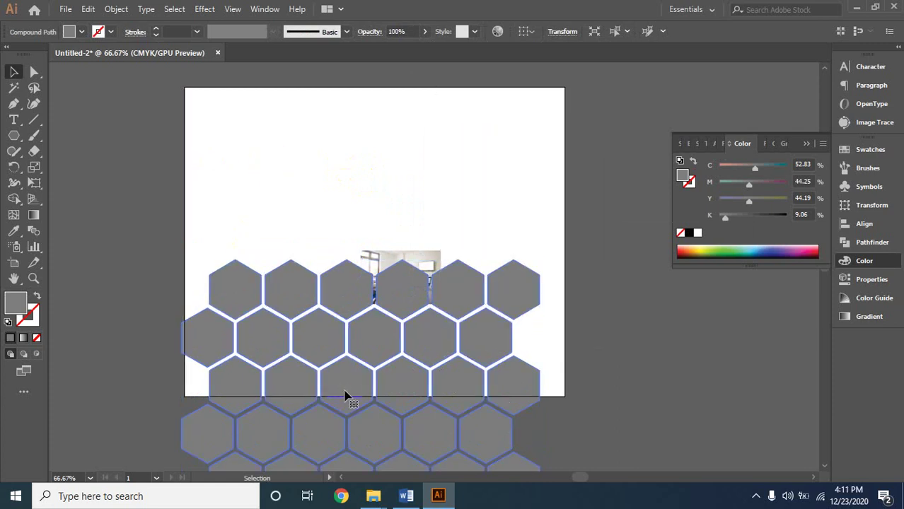
# - Move the compound honeycomb up so that its bottom row overlaps the small classroom photo
pyautogui.click(345, 391)
pyautogui.scroll(-3, 346, 395)
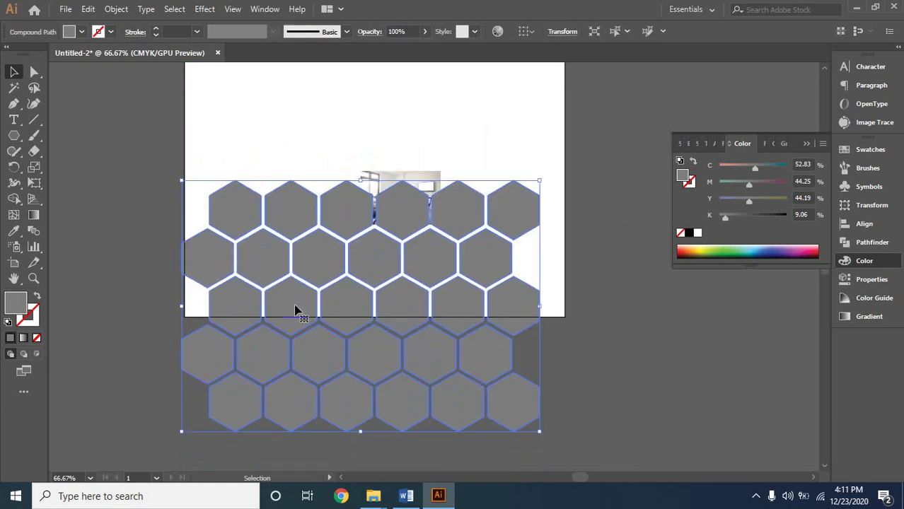
pyautogui.click(631, 316)
pyautogui.click(403, 311)
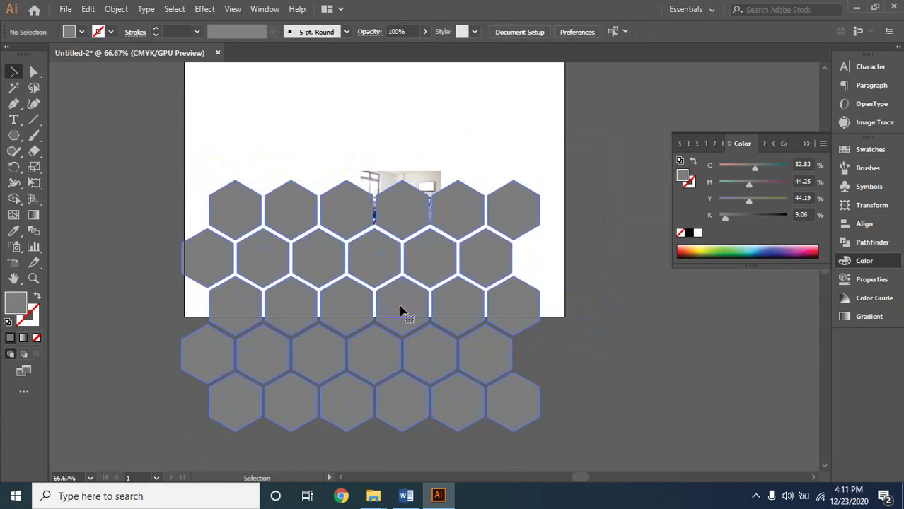
pyautogui.moveTo(400, 312); pyautogui.dragTo(395, 176)
pyautogui.moveTo(429, 272); pyautogui.dragTo(427, 182)
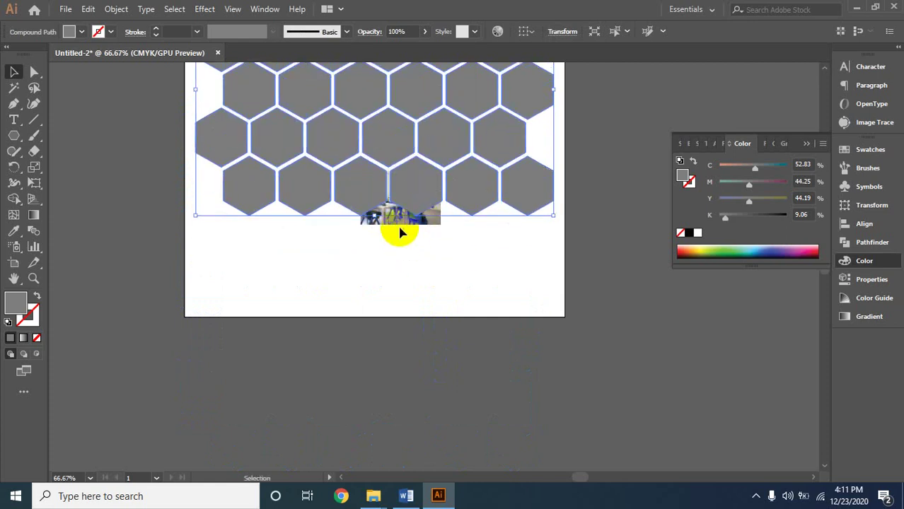
# - Position the small photo behind a bottom-row hexagon and make a clipping mask from it and the compound honeycomb
pyautogui.click(400, 232)
pyautogui.moveTo(405, 216); pyautogui.dragTo(419, 204)
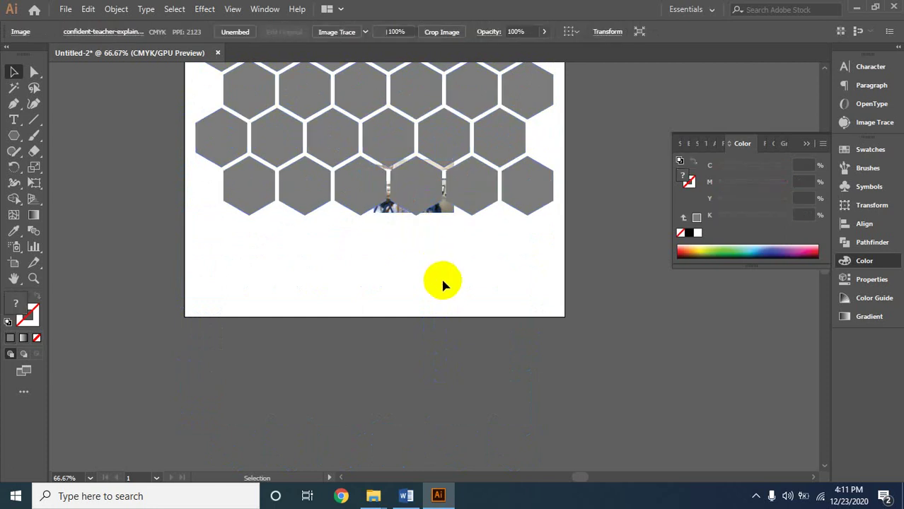
pyautogui.click(407, 187)
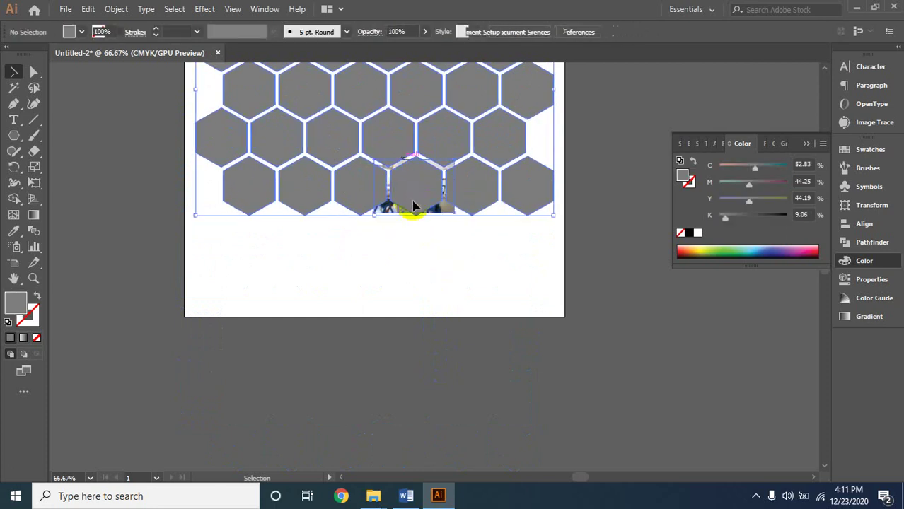
pyautogui.hotkey('ctrl', '7')
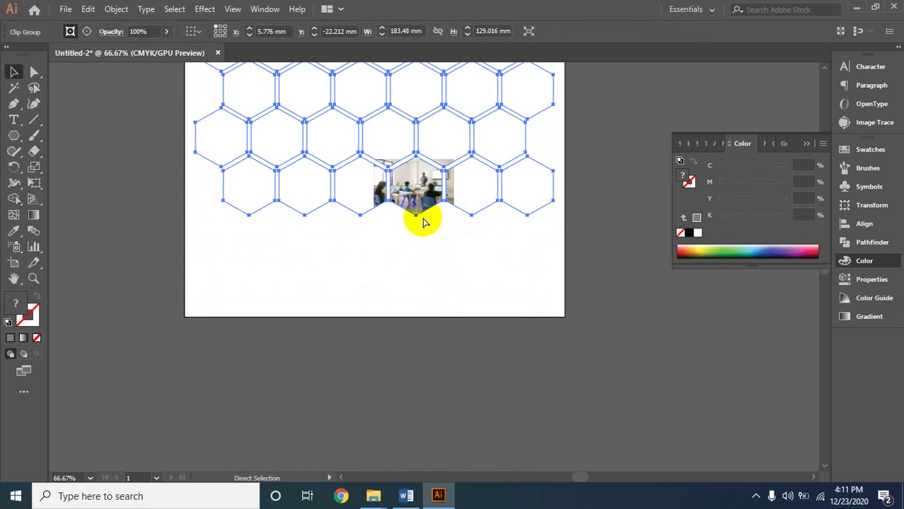
pyautogui.click(435, 231)
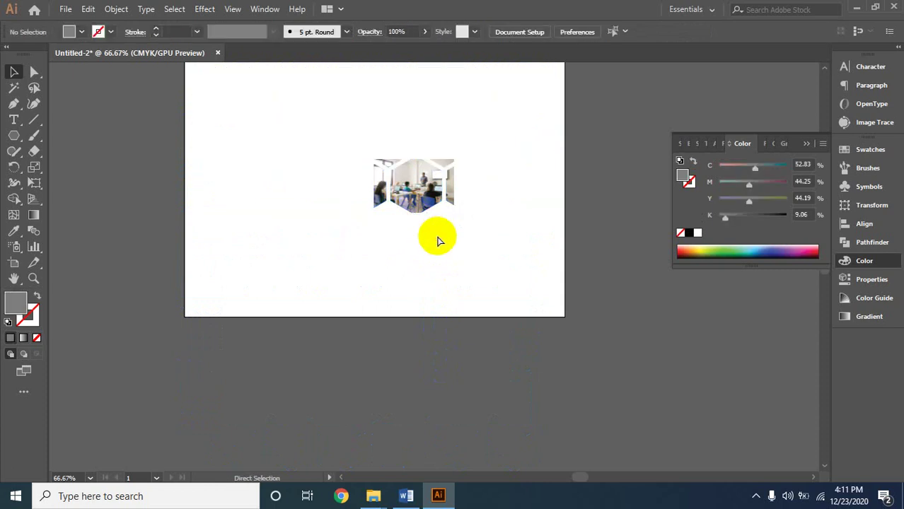
# - Undo the small-photo mask, the moves, the scaling and the compound path, back to the full-size photo over the hexagon group
pyautogui.hotkey('ctrl', 'z')
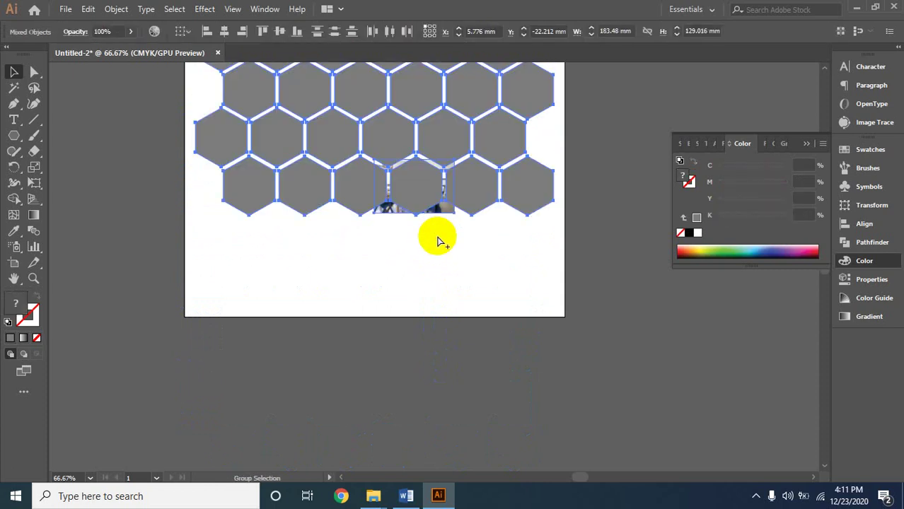
pyautogui.hotkey('ctrl', 'z')
pyautogui.hotkey('ctrl', 'z')
pyautogui.hotkey('ctrl', 'z')
pyautogui.hotkey('ctrl', 'z')
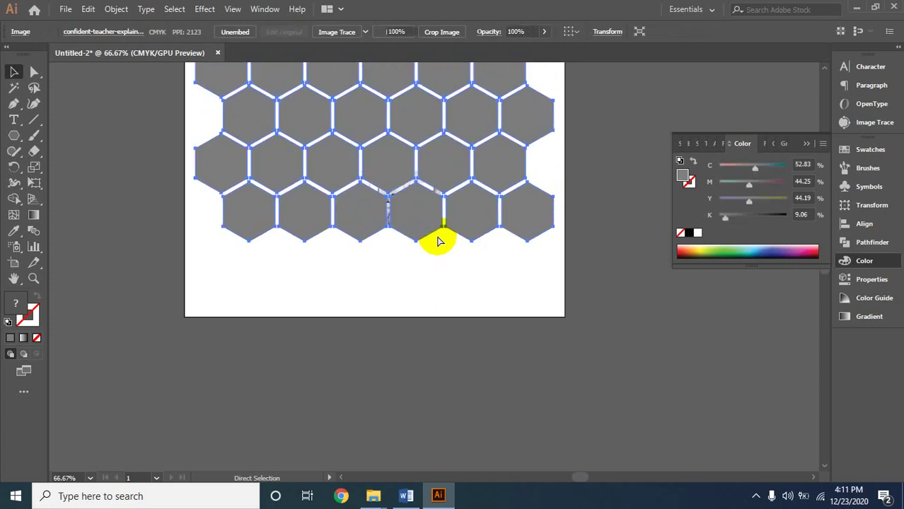
pyautogui.hotkey('ctrl', 'z')
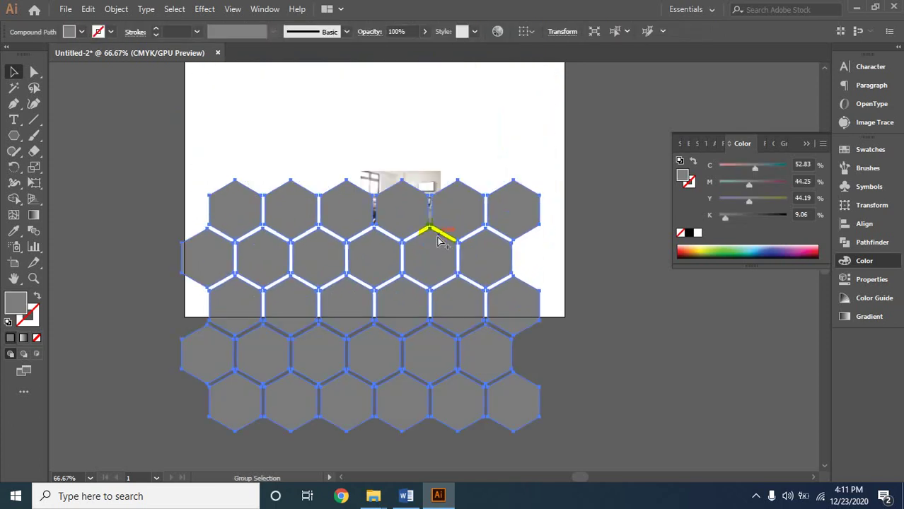
pyautogui.hotkey('ctrl', 'z')
pyautogui.hotkey('ctrl', 'z')
pyautogui.hotkey('ctrl', 'z')
pyautogui.hotkey('ctrl', 'z')
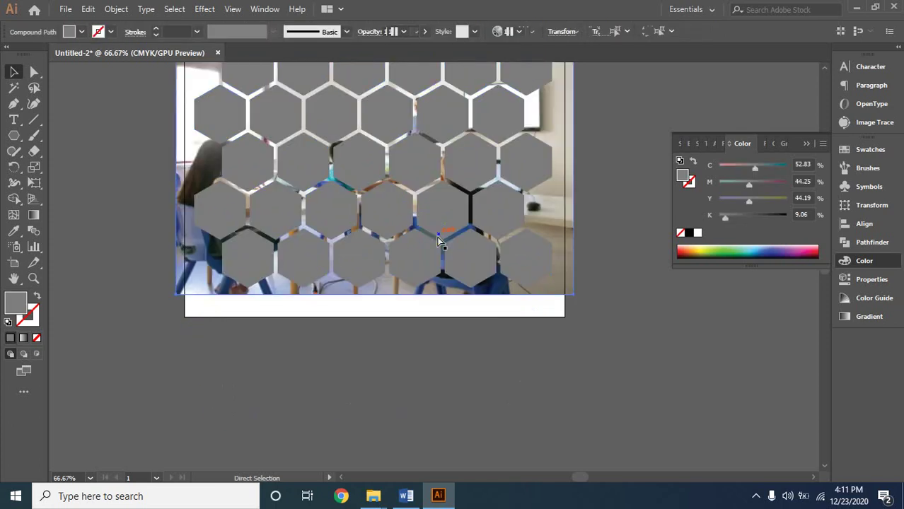
pyautogui.hotkey('ctrl', 'z')
pyautogui.hotkey('ctrl', 'z')
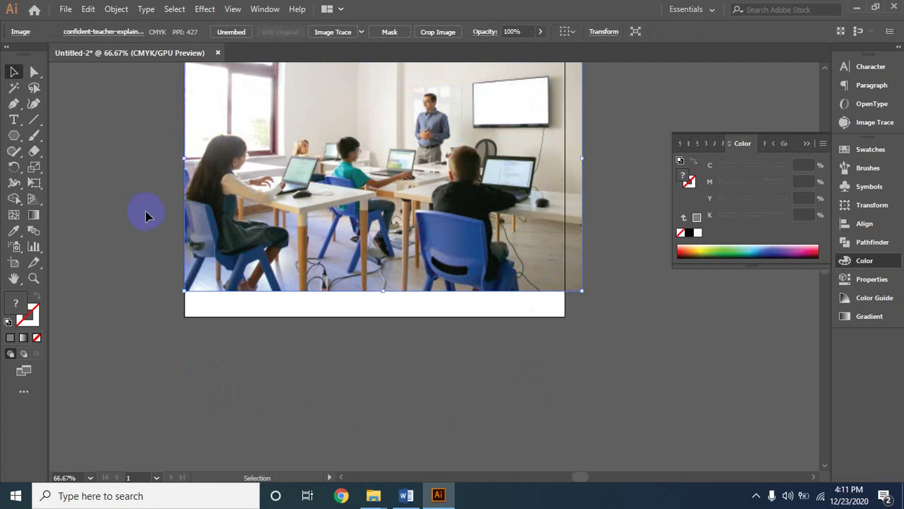
# - Move the classroom photo down to uncover the upper honeycomb rows, and ungroup the hexagon group into individual polygons
pyautogui.click(133, 186)
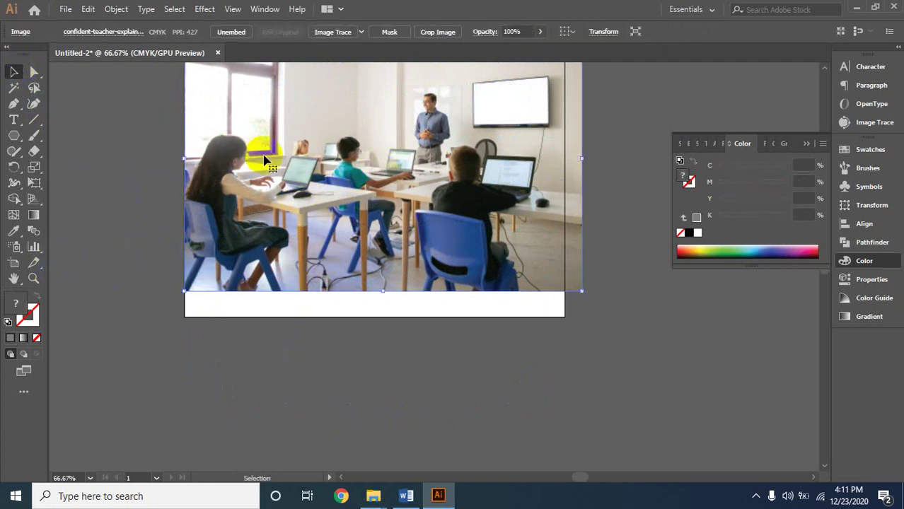
pyautogui.moveTo(312, 172); pyautogui.dragTo(313, 338)
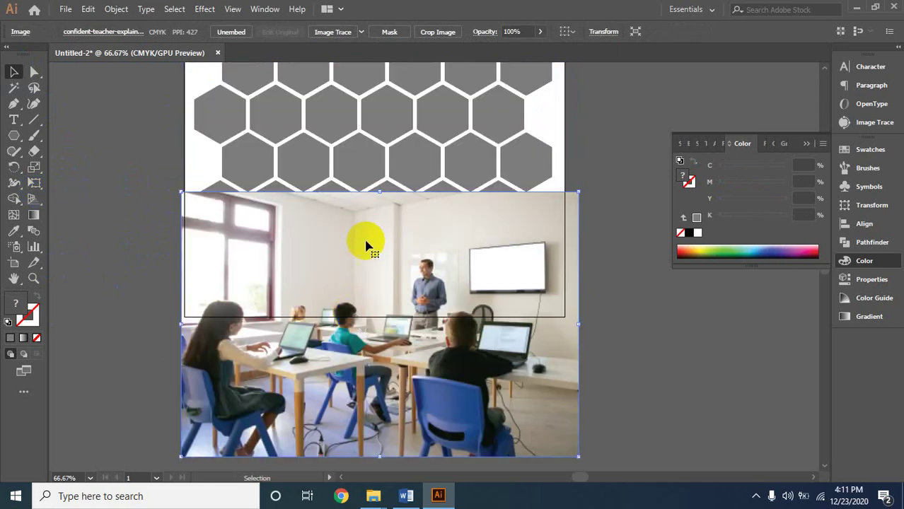
pyautogui.click(494, 153)
pyautogui.rightClick(495, 151)
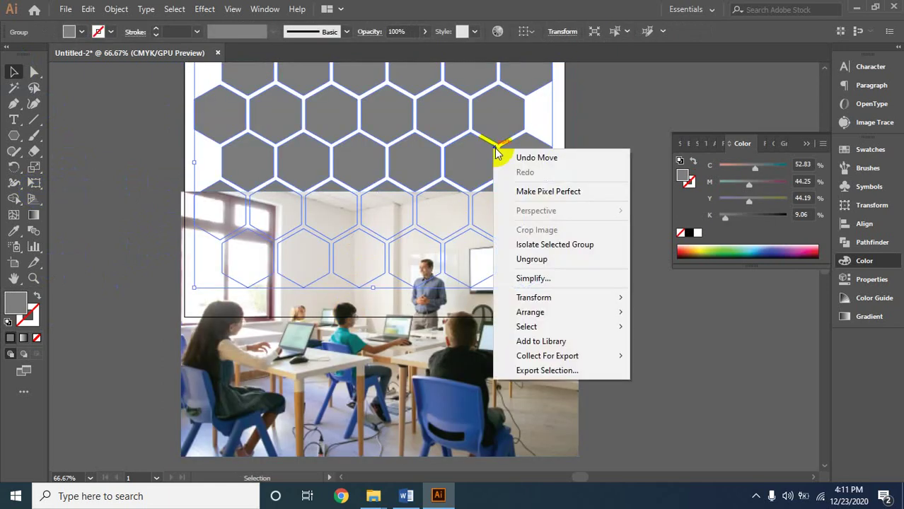
pyautogui.click(529, 259)
pyautogui.click(561, 299)
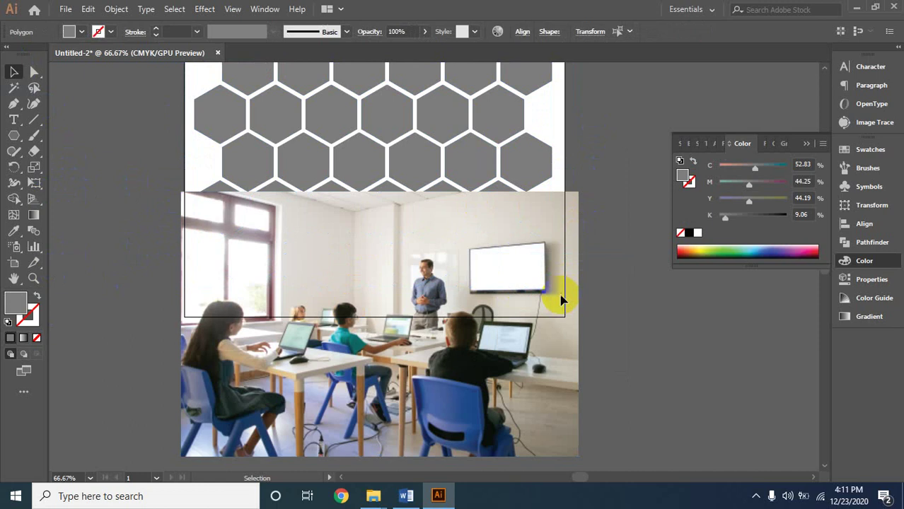
# - Shrink the classroom photo to cover the fourth hexagon in the bottom row and send it behind the hexagons
pyautogui.moveTo(579, 193); pyautogui.dragTo(485, 307)
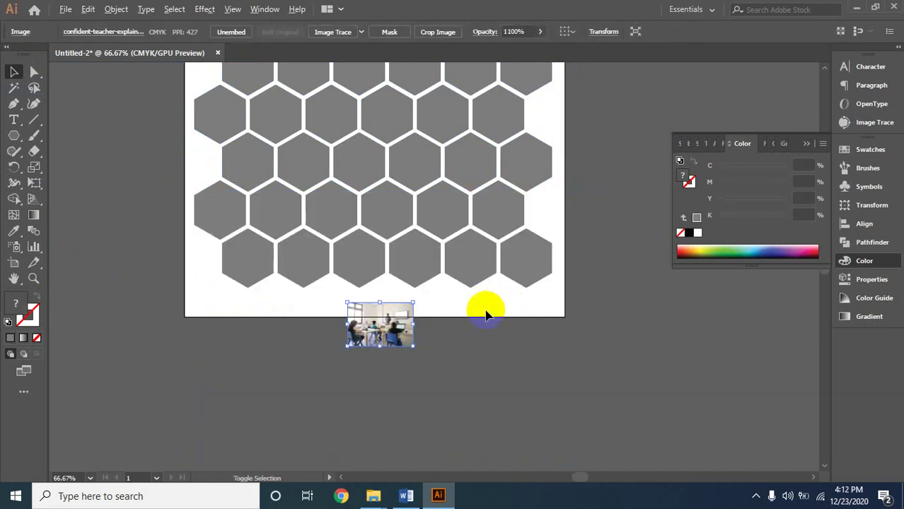
pyautogui.moveTo(392, 325); pyautogui.dragTo(460, 294)
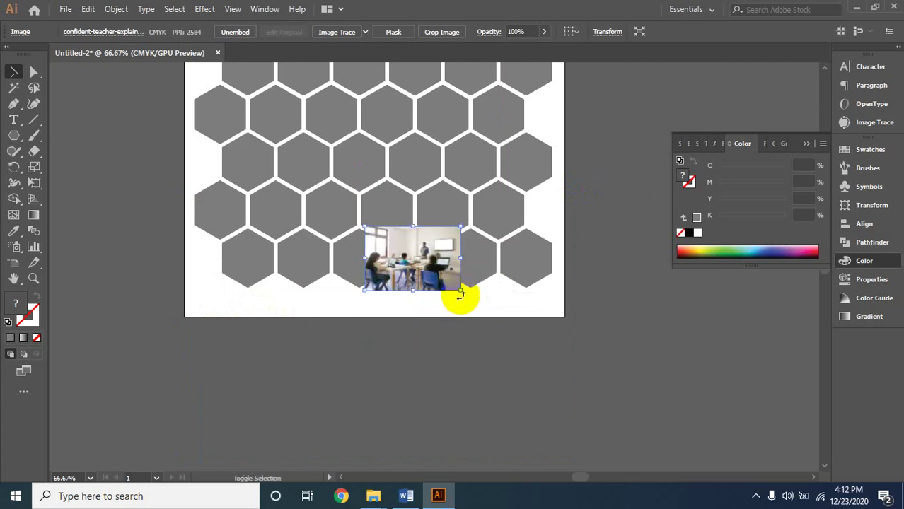
pyautogui.rightClick(422, 278)
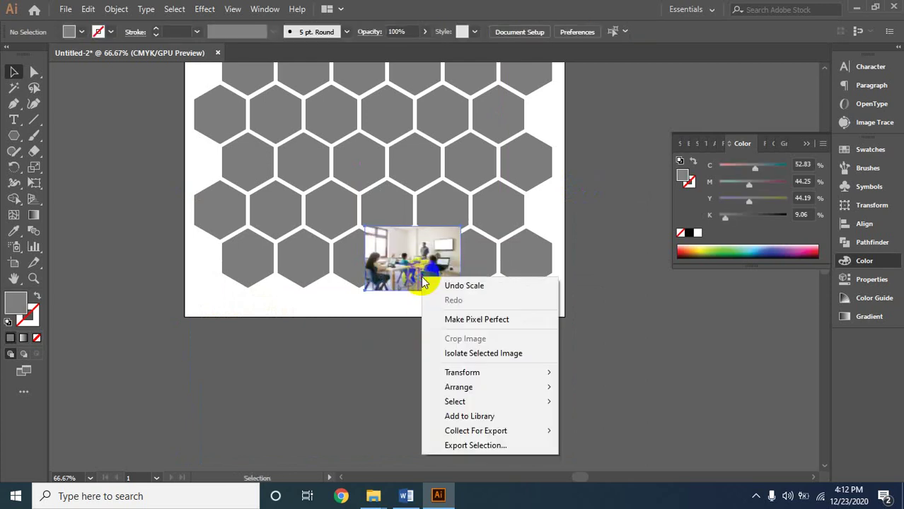
pyautogui.moveTo(481, 387)
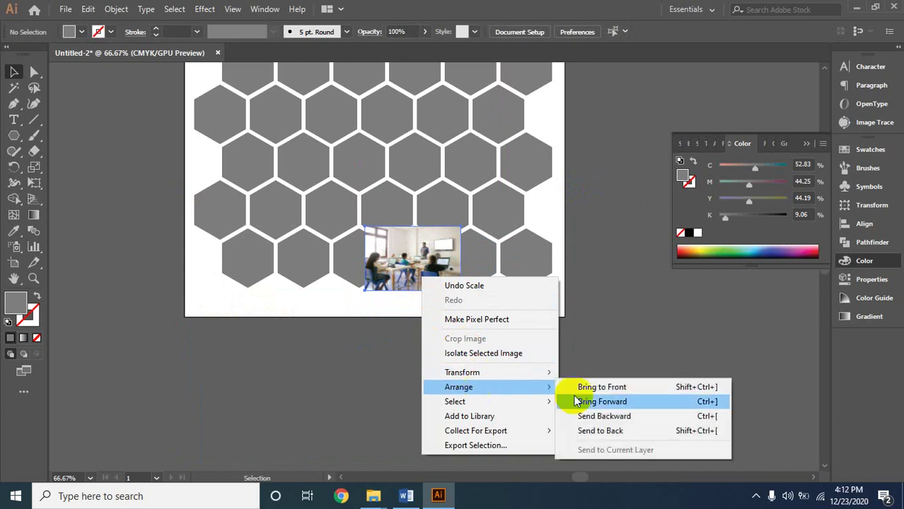
pyautogui.click(606, 431)
pyautogui.click(418, 321)
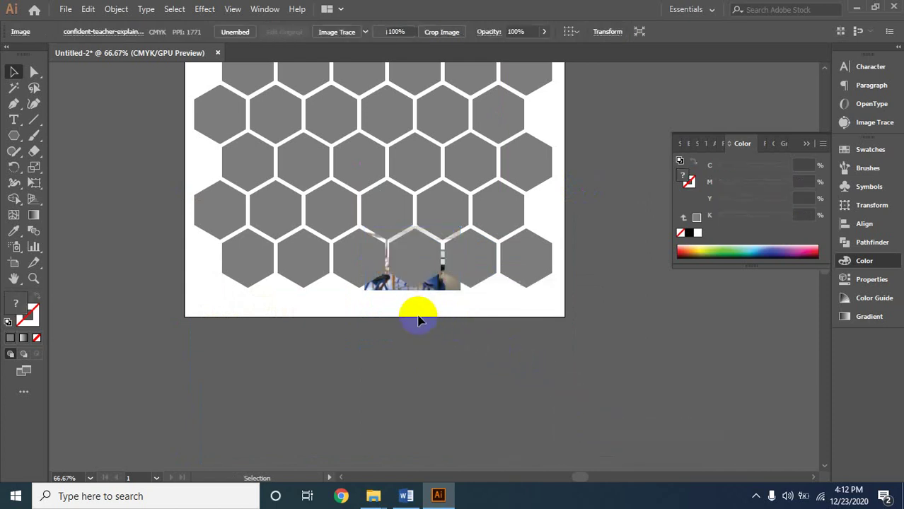
# - Make a clipping mask from the small classroom photo and the single bottom-row hexagon in front of it
pyautogui.click(412, 264)
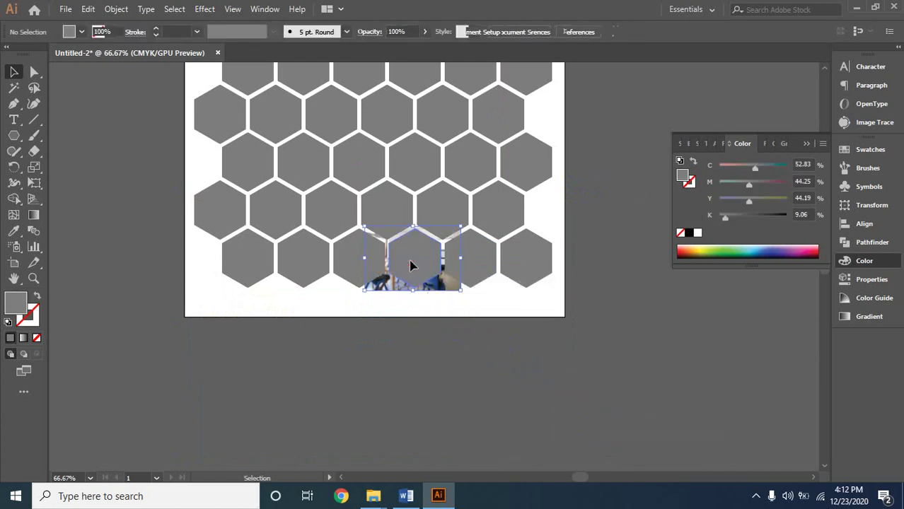
pyautogui.hotkey('ctrl', '7')
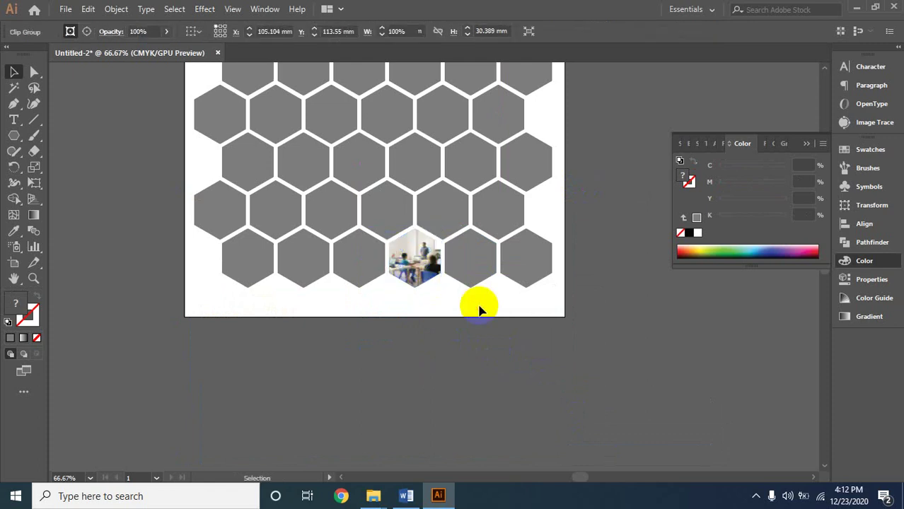
pyautogui.keyDown('ctrl'); pyautogui.click(409, 251); pyautogui.keyUp('ctrl')
pyautogui.keyDown('ctrl'); pyautogui.click(409, 252); pyautogui.keyUp('ctrl')
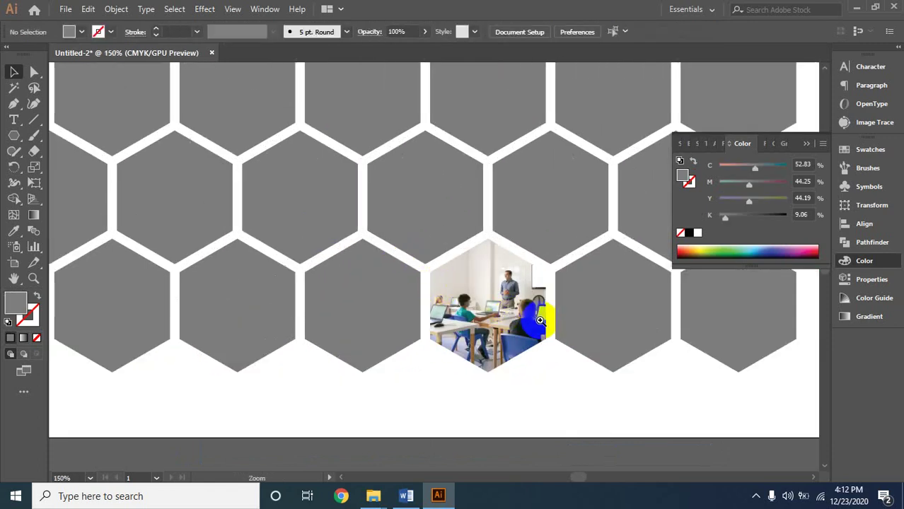
# - Examine the photo-filled hexagon among the separate polygons of the whole honeycomb
pyautogui.click(388, 313)
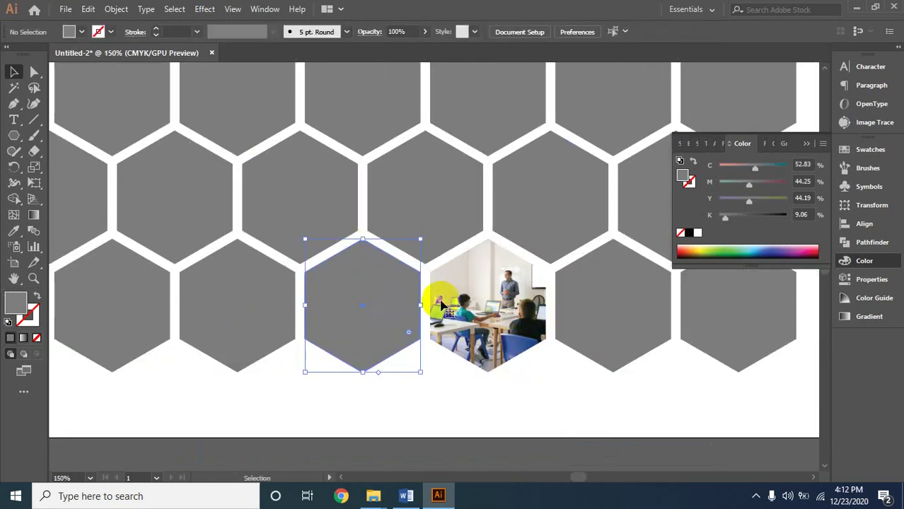
pyautogui.keyDown('ctrl'); pyautogui.keyDown('alt'); pyautogui.click(465, 317); pyautogui.keyUp('alt'); pyautogui.keyUp('ctrl')
pyautogui.keyDown('ctrl'); pyautogui.keyDown('alt'); pyautogui.click(465, 318); pyautogui.keyUp('alt'); pyautogui.keyUp('ctrl')
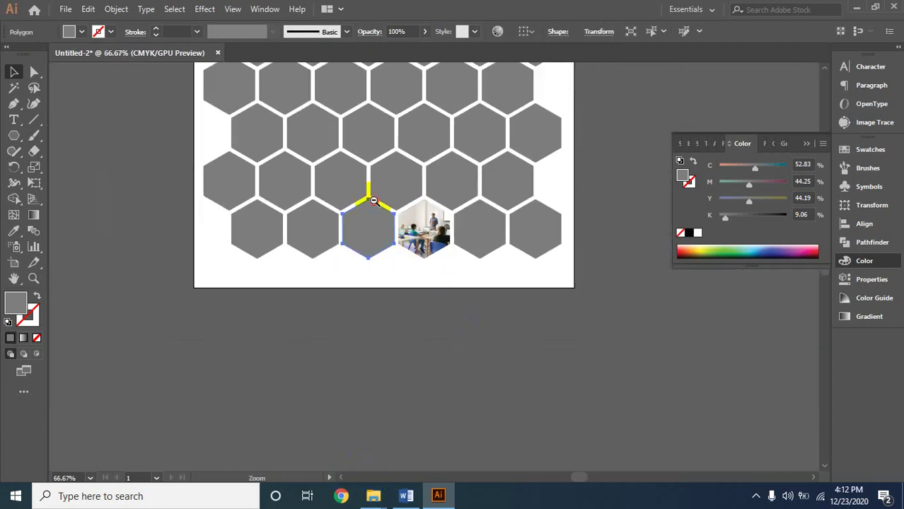
pyautogui.keyDown('ctrl'); pyautogui.keyDown('alt'); pyautogui.click(372, 198); pyautogui.keyUp('alt'); pyautogui.keyUp('ctrl')
pyautogui.keyDown('ctrl'); pyautogui.click(459, 200); pyautogui.keyUp('ctrl')
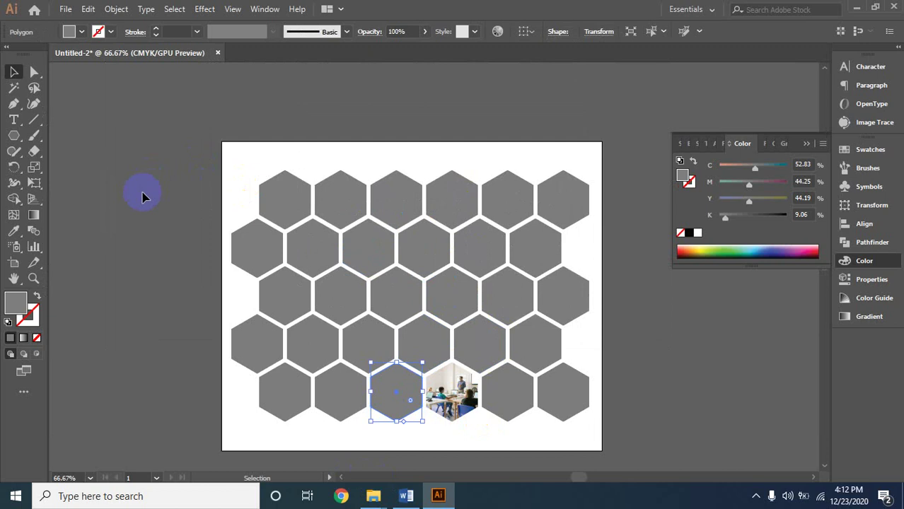
pyautogui.rightClick(583, 212)
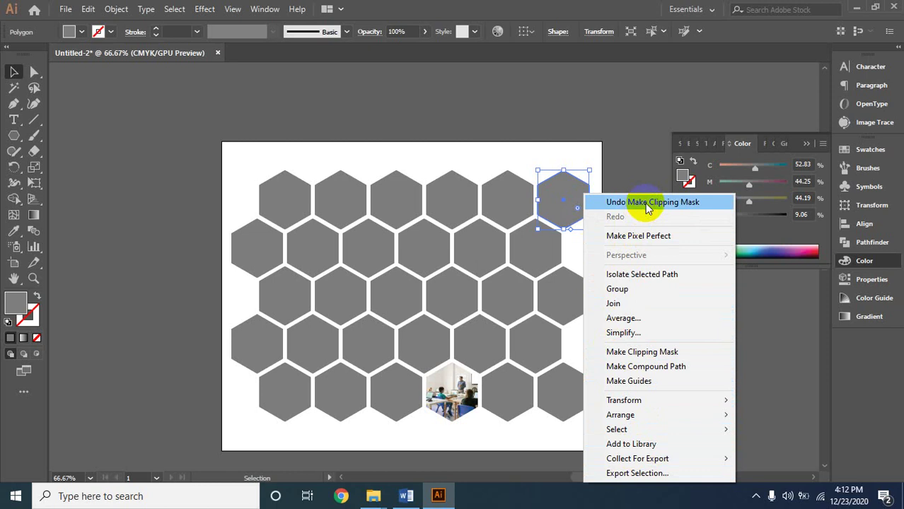
pyautogui.click(349, 148)
pyautogui.click(348, 148)
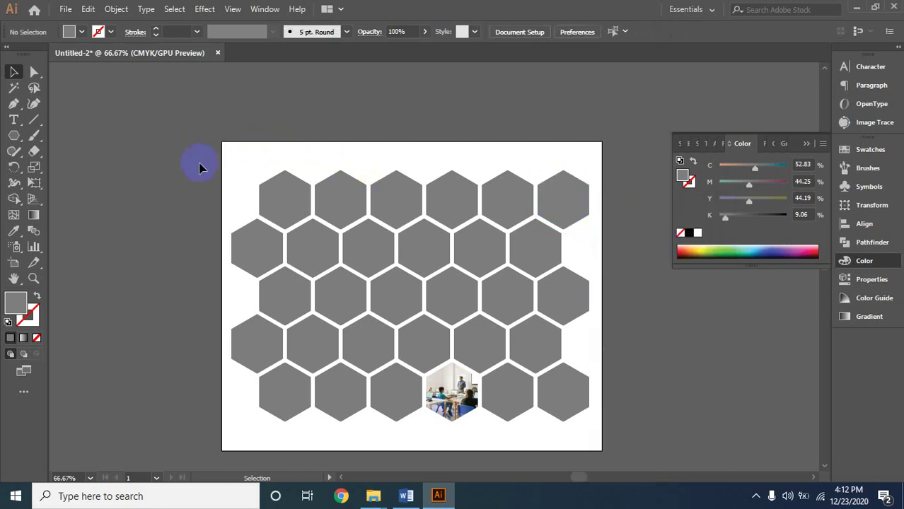
# - Delete the whole honeycomb and the masked photo to clear the artboard
pyautogui.scroll(-1, 640, 473)
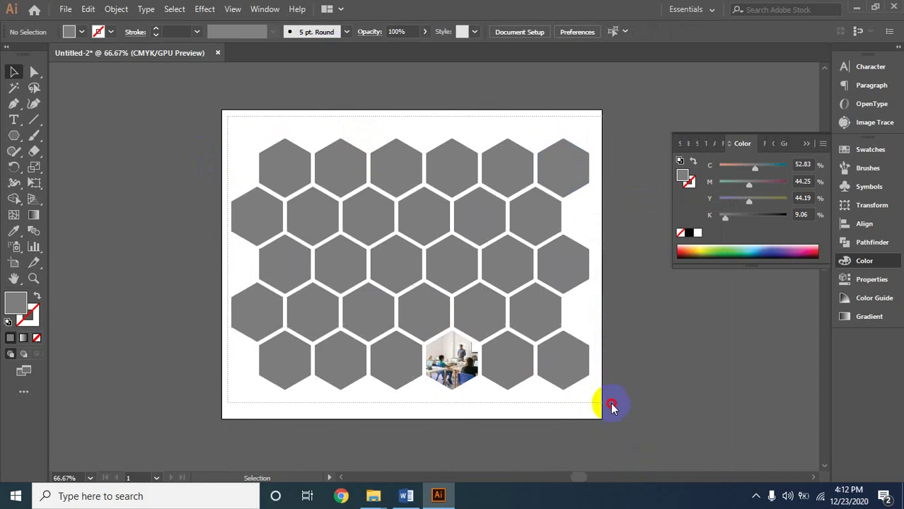
pyautogui.hotkey('ctrl', 'a')
pyautogui.press('Delete')
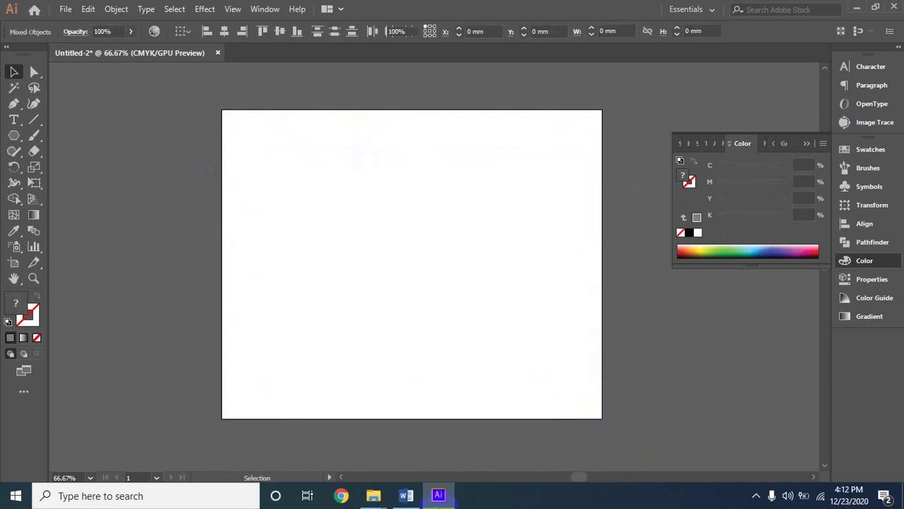
# - Switch to Word, review the Class #4 Blends and Masks topics and homework, and return to Illustrator
pyautogui.click(406, 499)
pyautogui.moveTo(436, 357); pyautogui.dragTo(241, 354)
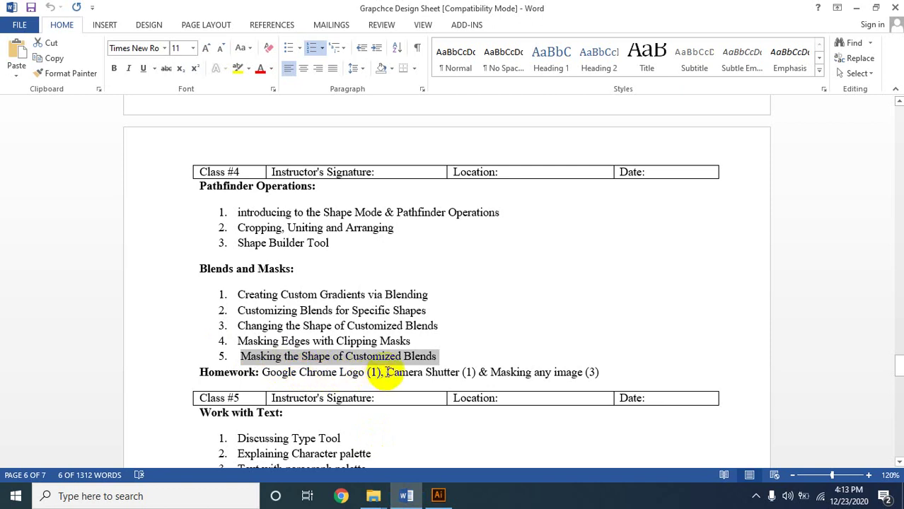
pyautogui.click(439, 498)
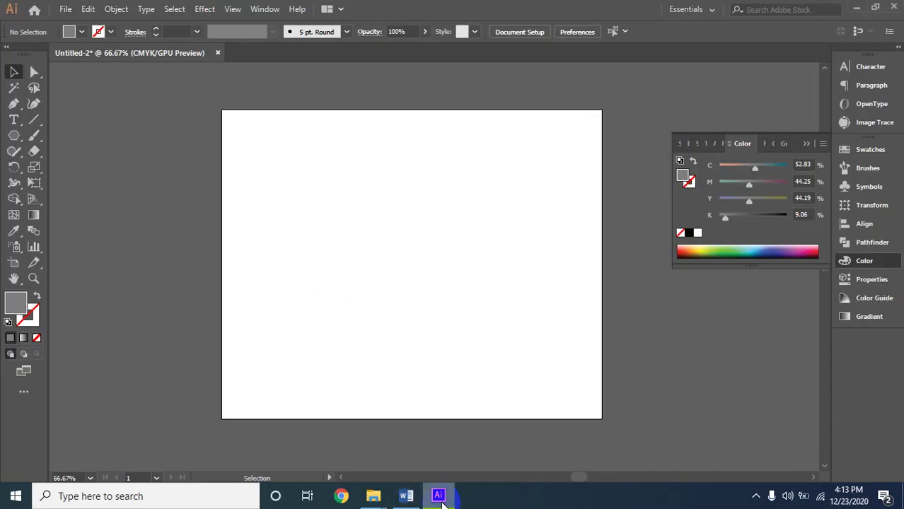
# - Open the Google Chrome icon PNG from the pic folder as a new document
pyautogui.doubleClick(327, 225)
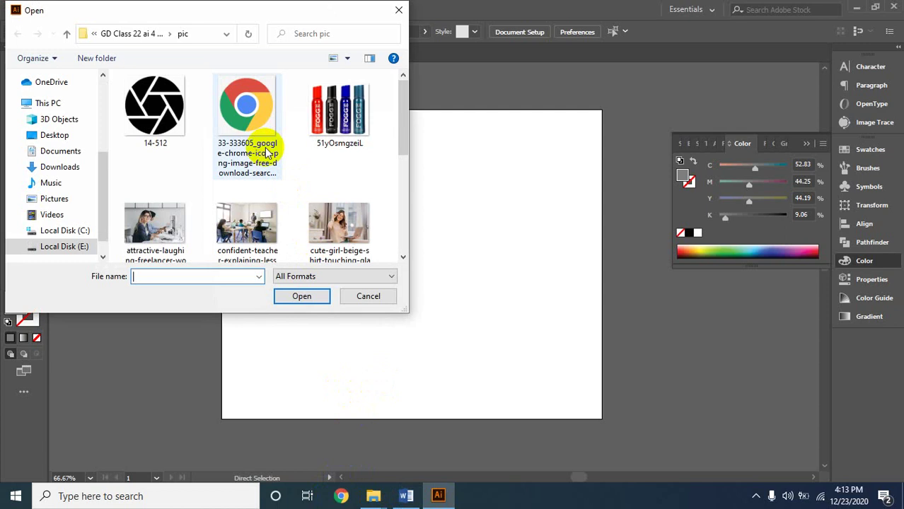
pyautogui.click(252, 107)
pyautogui.click(302, 297)
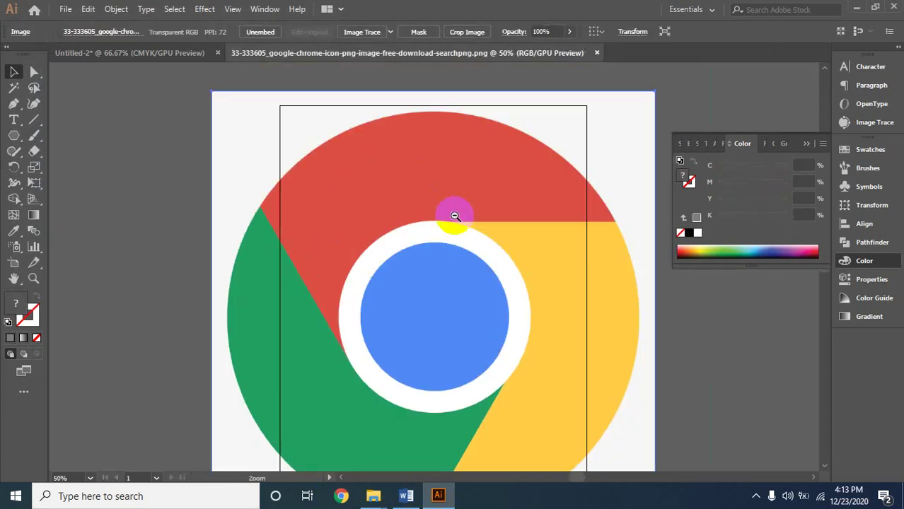
# - Move the Chrome logo image off the artboard to its left side as a tracing reference
pyautogui.keyDown('alt'); pyautogui.click(455, 216); pyautogui.keyUp('alt')
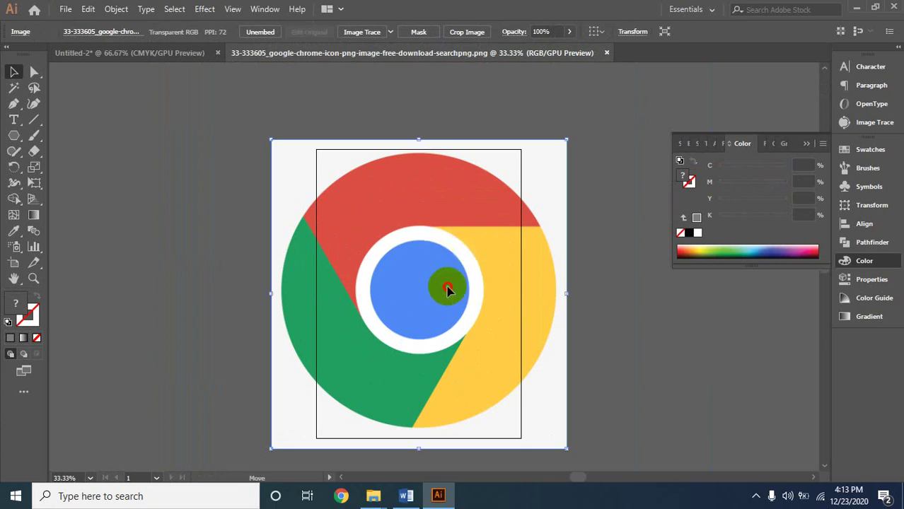
pyautogui.moveTo(448, 289); pyautogui.dragTo(228, 283)
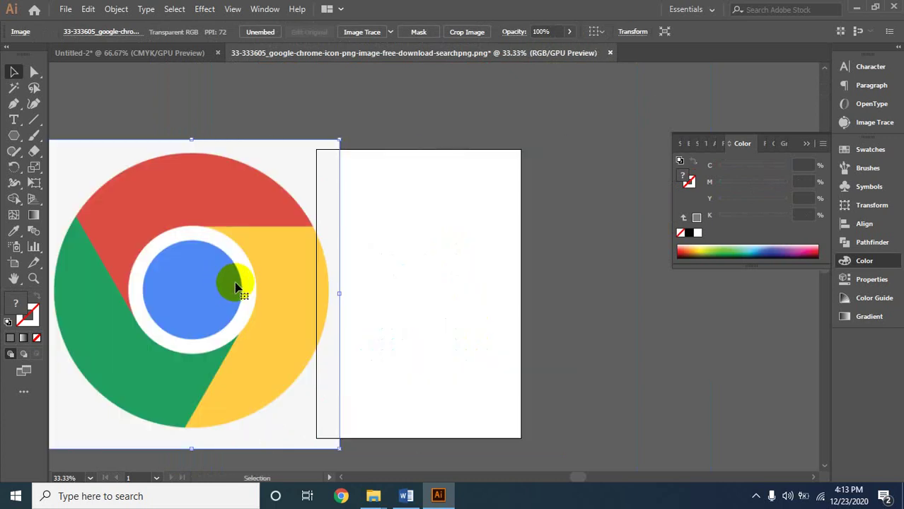
pyautogui.keyDown('alt'); pyautogui.click(260, 275); pyautogui.keyUp('alt')
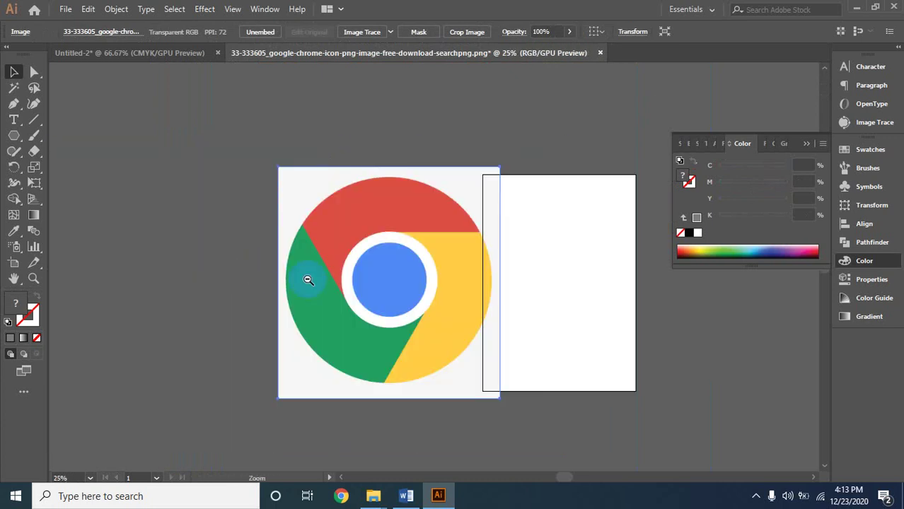
pyautogui.click(397, 281)
pyautogui.moveTo(402, 280); pyautogui.dragTo(285, 288)
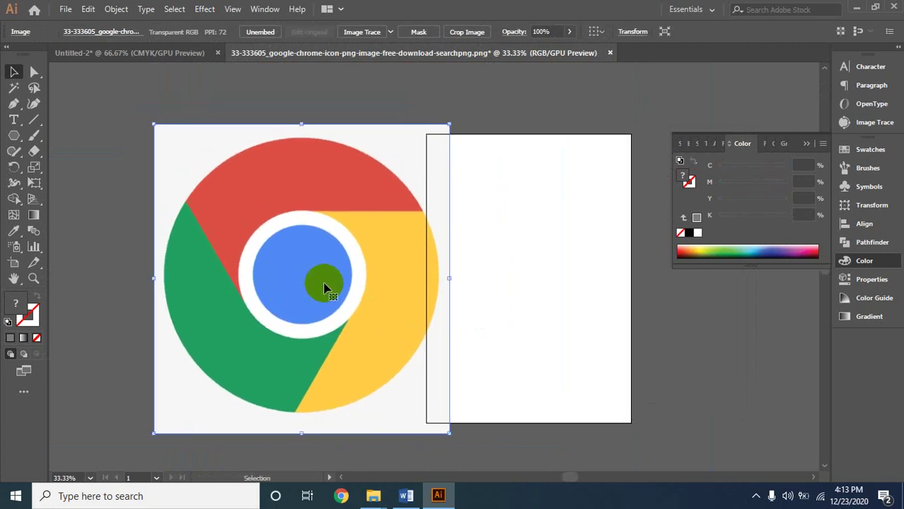
pyautogui.moveTo(325, 288); pyautogui.dragTo(293, 279)
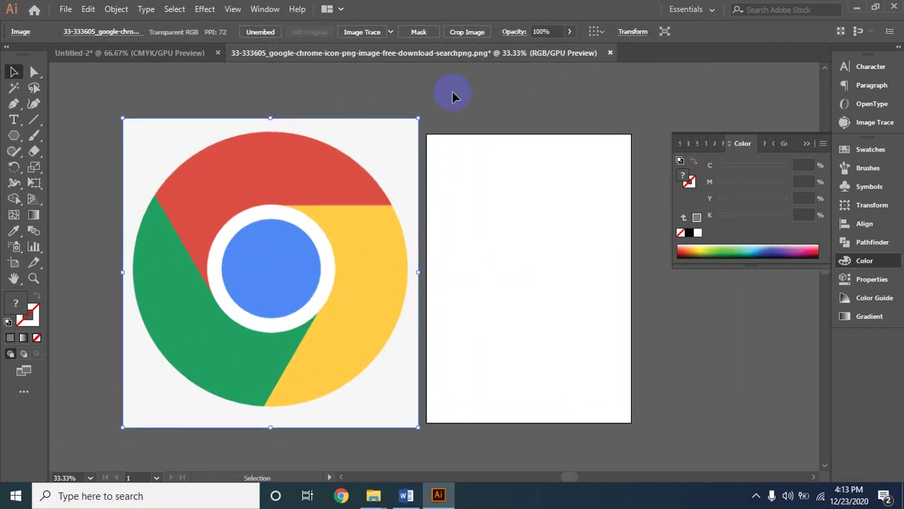
pyautogui.click(138, 52)
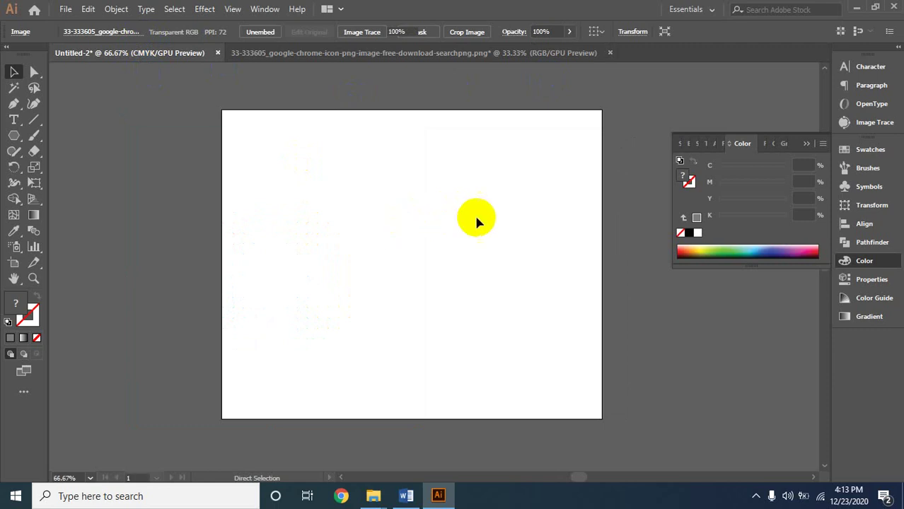
pyautogui.click(469, 54)
pyautogui.click(312, 238)
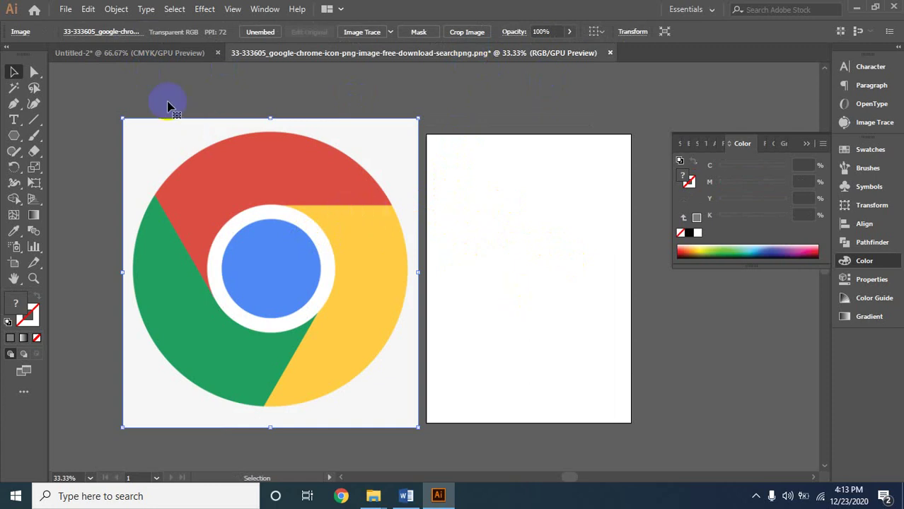
pyautogui.click(63, 9)
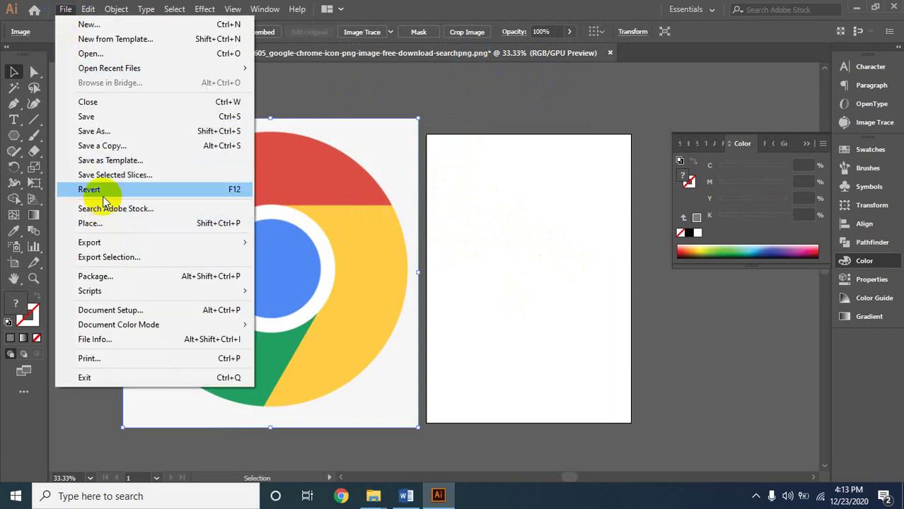
pyautogui.click(530, 252)
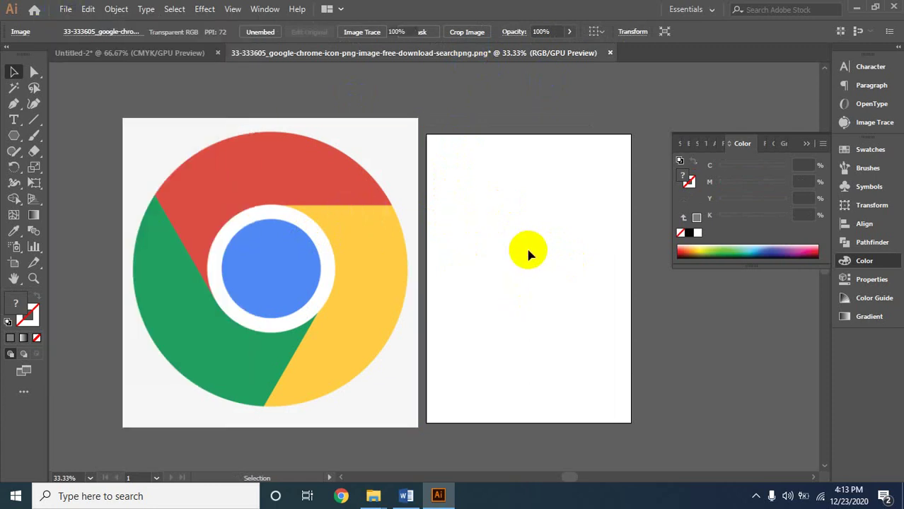
pyautogui.click(491, 297)
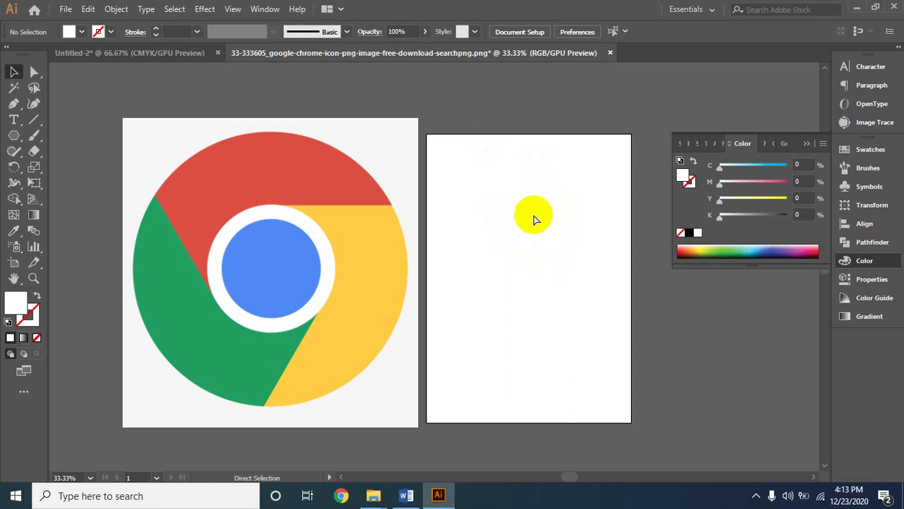
# - Show the rulers and place a vertical and a horizontal guide through the centre of the artboard
pyautogui.hotkey('ctrl', 'r')
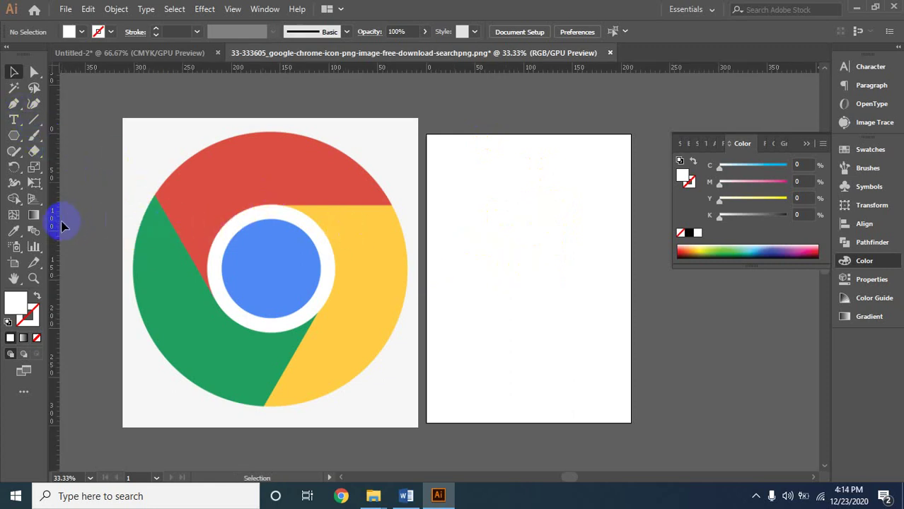
pyautogui.moveTo(68, 237); pyautogui.dragTo(530, 306)
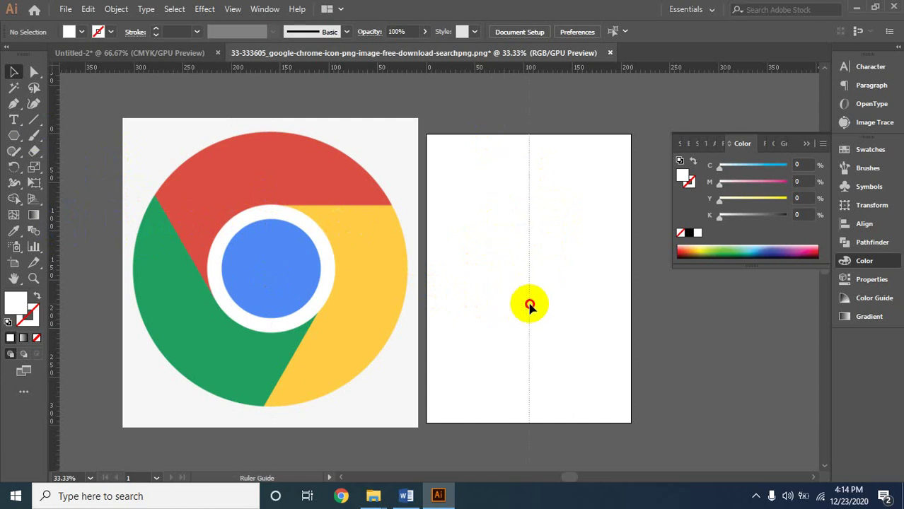
pyautogui.moveTo(575, 69); pyautogui.dragTo(592, 277)
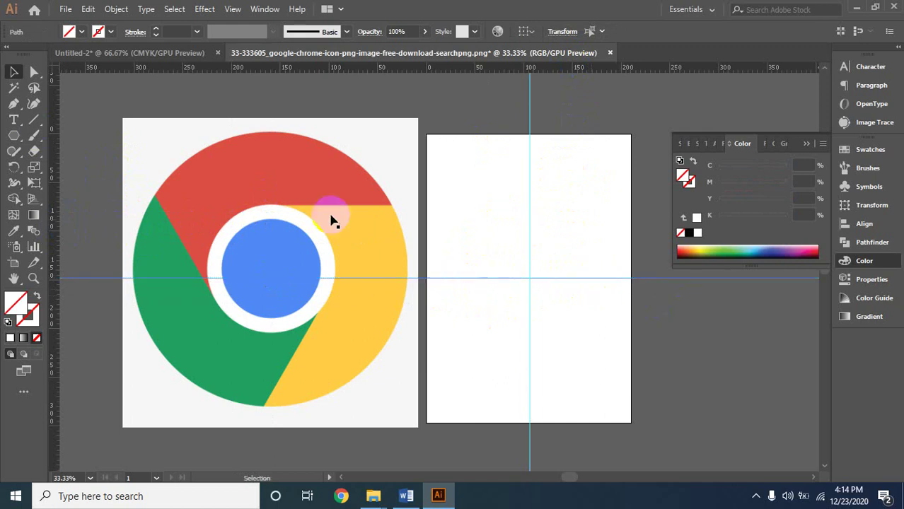
# - Select both guides together and shift them slightly up and to the left
pyautogui.moveTo(506, 213); pyautogui.dragTo(559, 329)
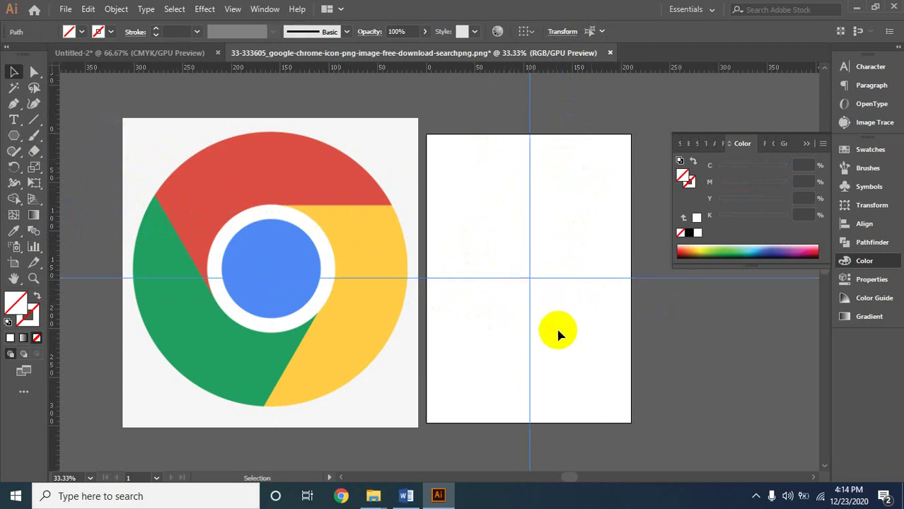
pyautogui.moveTo(559, 274); pyautogui.dragTo(553, 274)
pyautogui.click(460, 234)
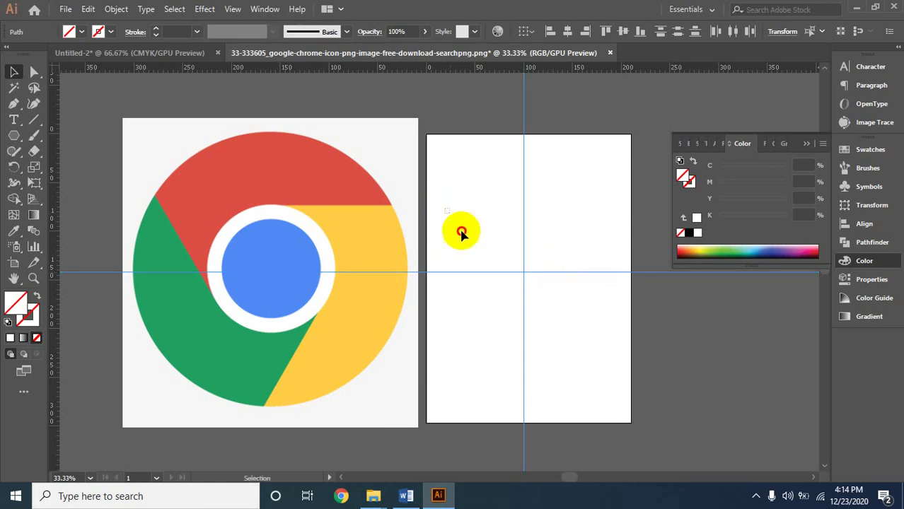
pyautogui.moveTo(461, 233); pyautogui.dragTo(592, 421)
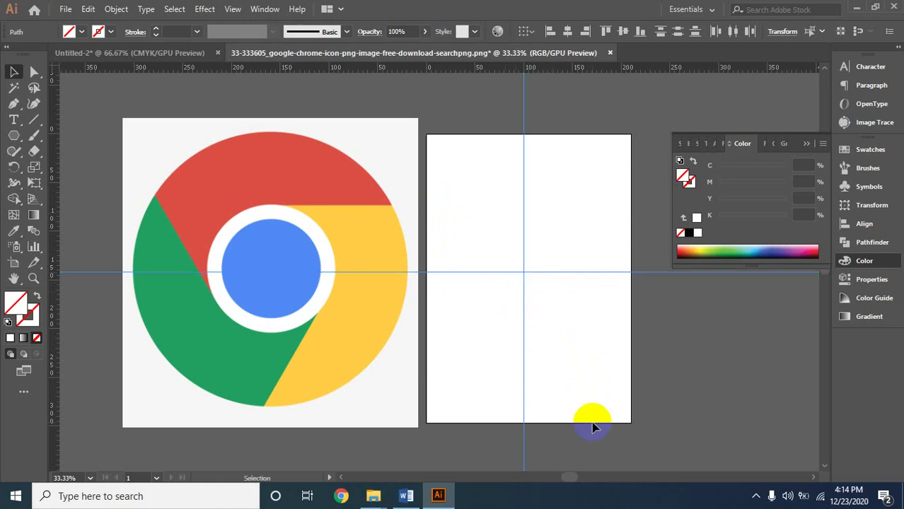
# - Lock the Chrome logo reference image in place beside the artboard
pyautogui.click(582, 336)
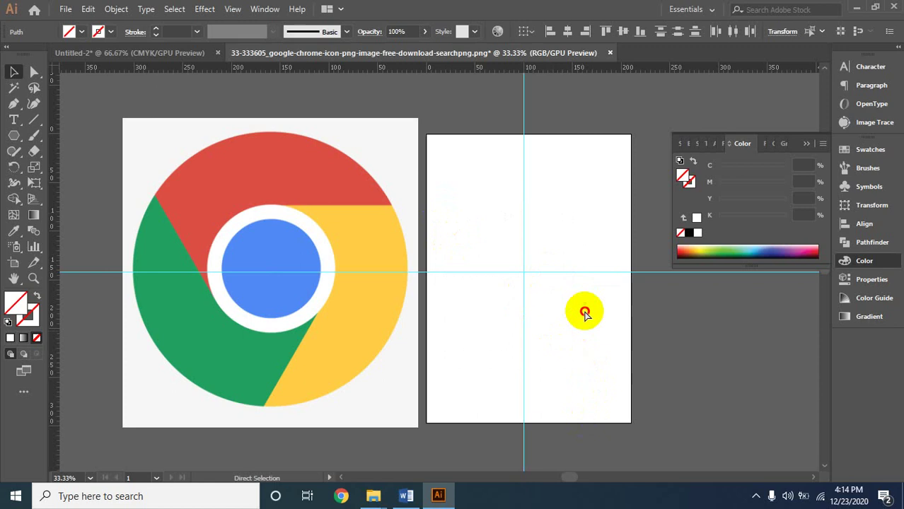
pyautogui.click(369, 244)
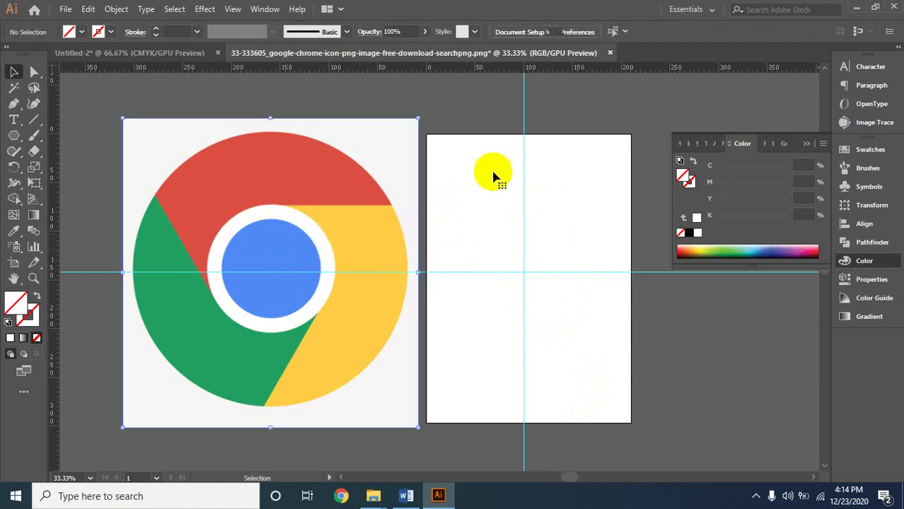
pyautogui.click(556, 307)
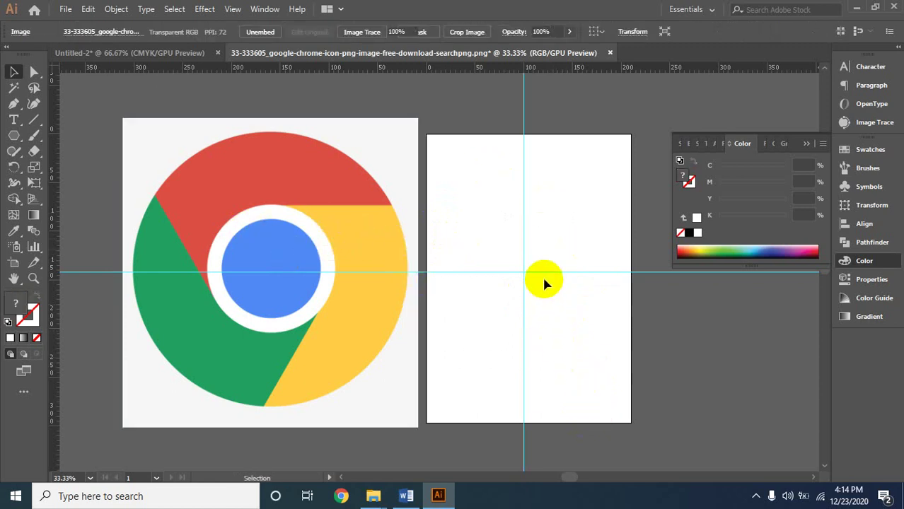
pyautogui.keyDown('ctrl'); pyautogui.click(545, 283); pyautogui.keyUp('ctrl')
pyautogui.moveTo(401, 289); pyautogui.dragTo(519, 335)
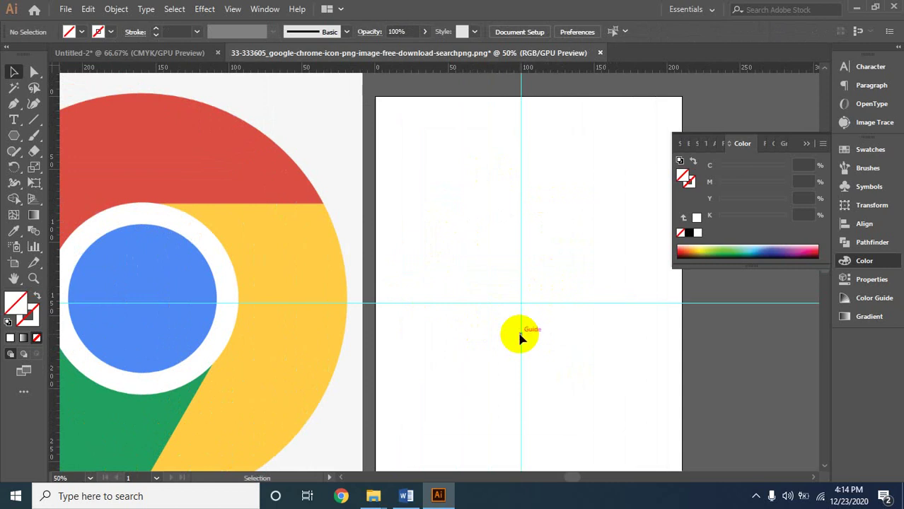
pyautogui.click(89, 10)
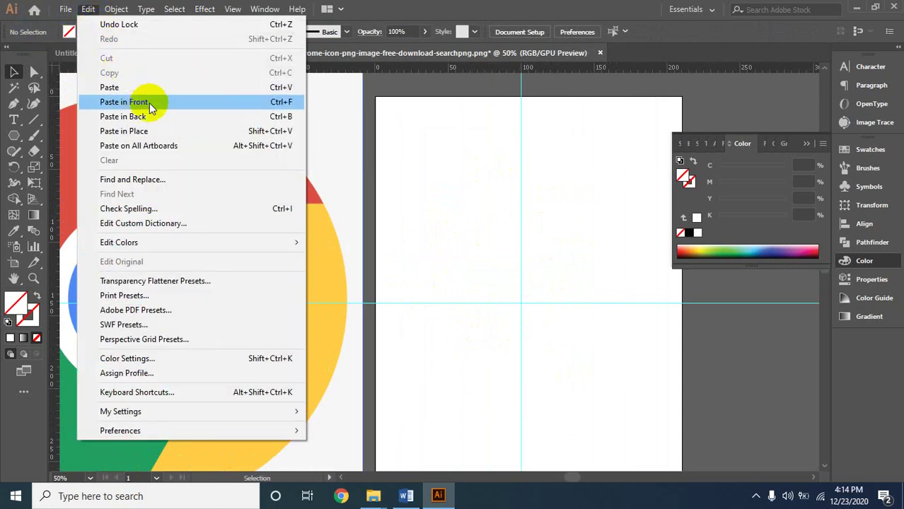
pyautogui.click(115, 10)
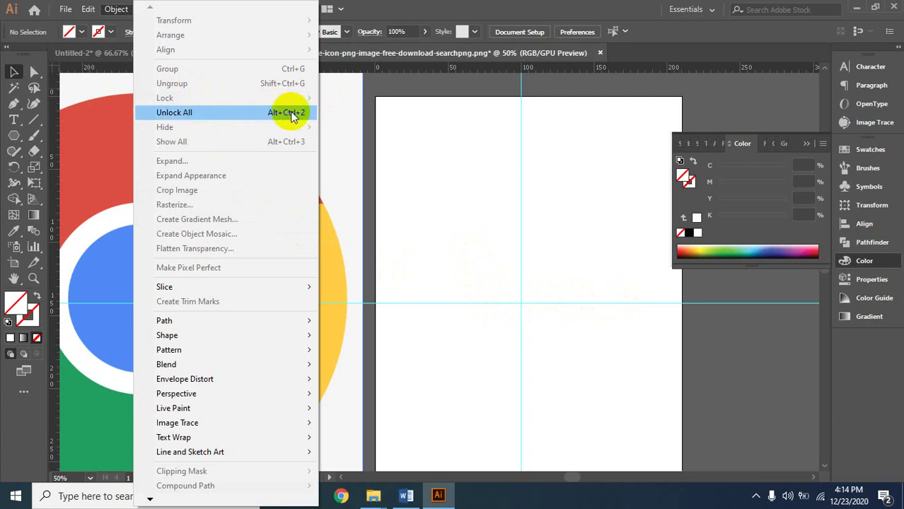
pyautogui.click(459, 282)
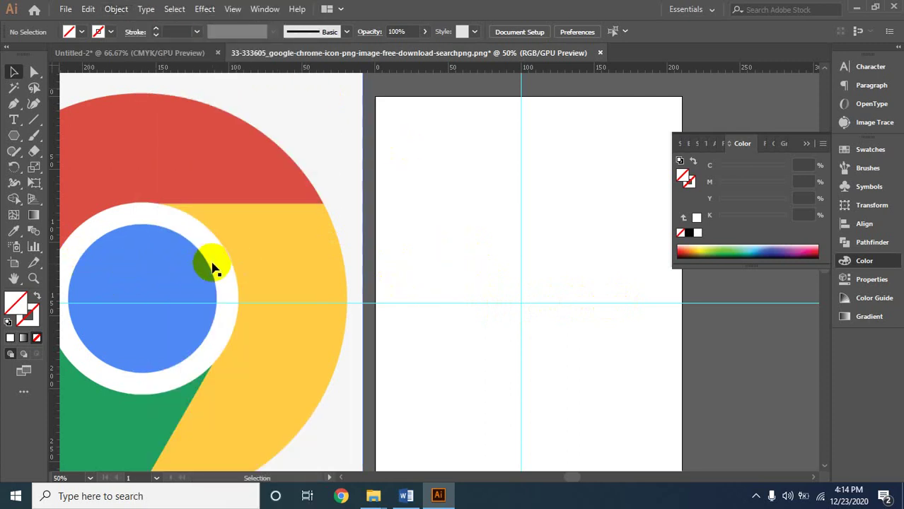
# - Draw a large circle with the Ellipse tool, centred on the guides' intersection and nearly filling the artboard's width
pyautogui.click(15, 137)
pyautogui.click(15, 136)
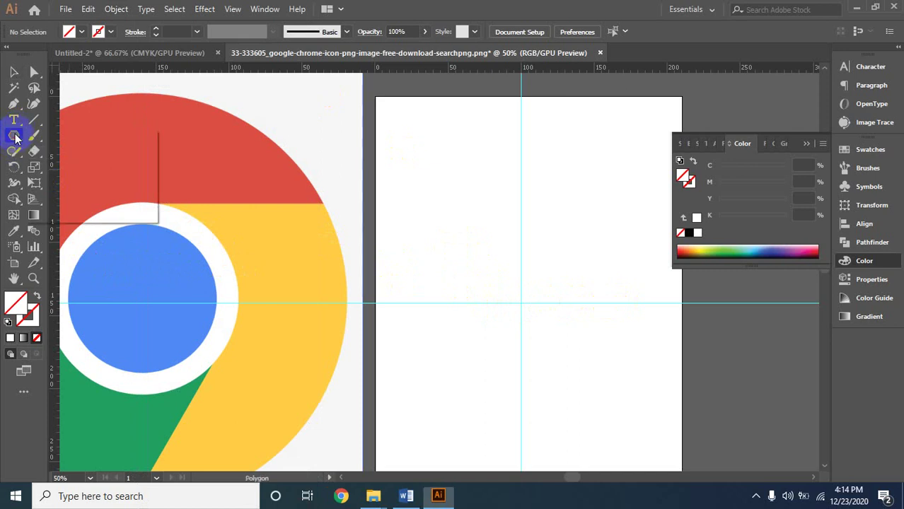
pyautogui.click(15, 136)
pyautogui.moveTo(15, 136); pyautogui.dragTo(46, 168)
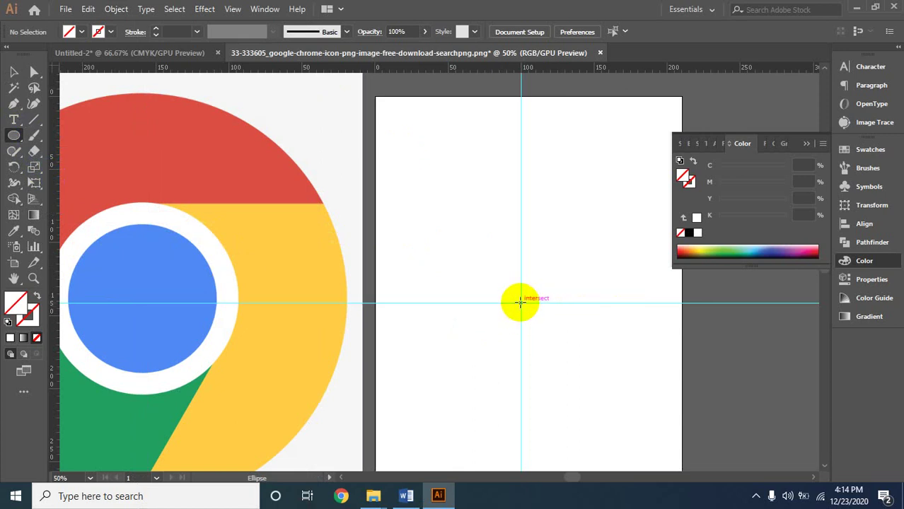
pyautogui.moveTo(520, 302); pyautogui.dragTo(647, 436)
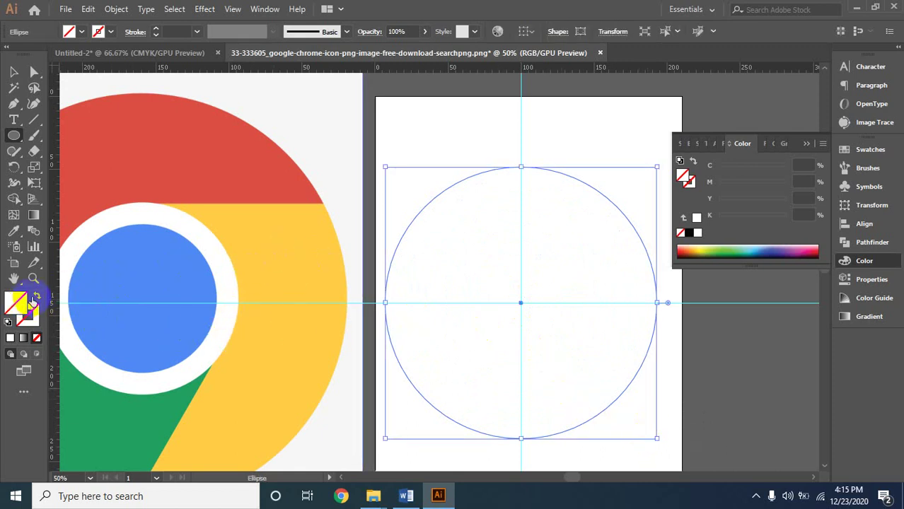
# - Give the large circle a solid white fill and try a blue hue in the colour picker
pyautogui.click(10, 338)
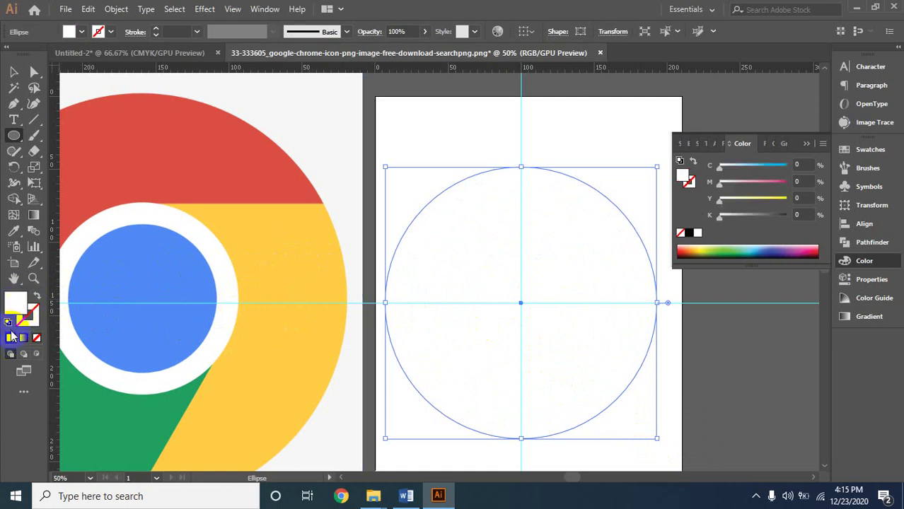
pyautogui.click(25, 298)
pyautogui.doubleClick(25, 299)
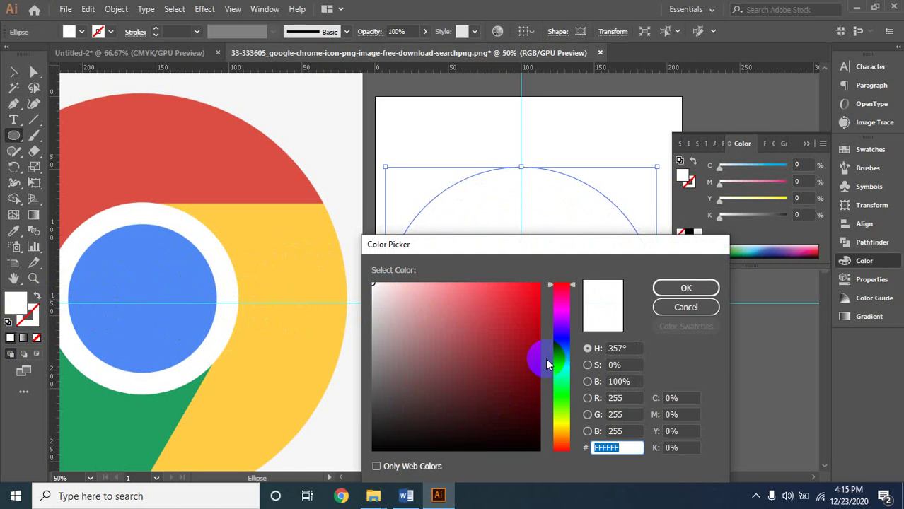
pyautogui.click(561, 345)
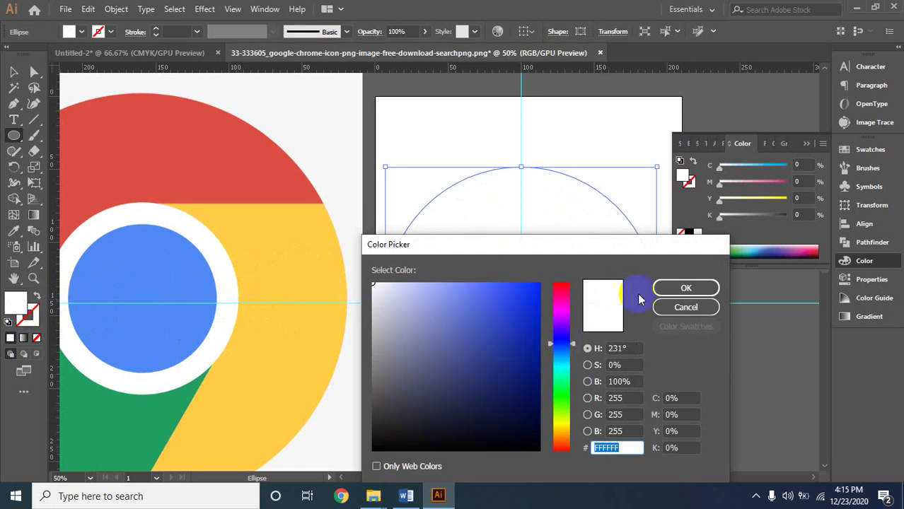
pyautogui.click(685, 288)
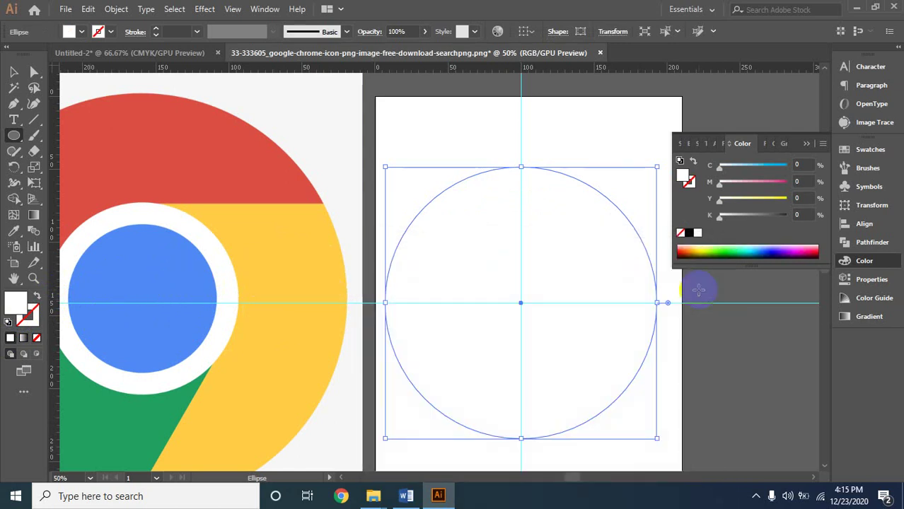
# - Fill the large circle with the yellow sampled from the reference Chrome logo using the Eyedropper
pyautogui.click(11, 236)
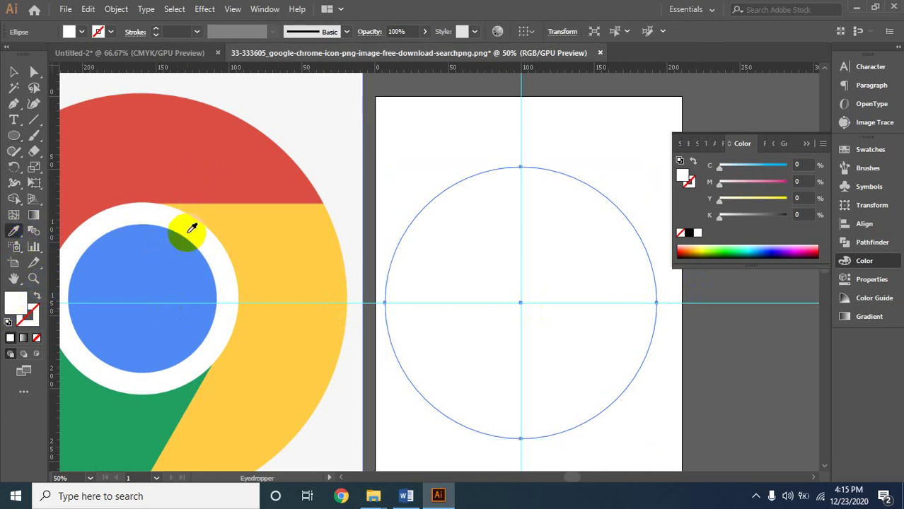
pyautogui.click(238, 222)
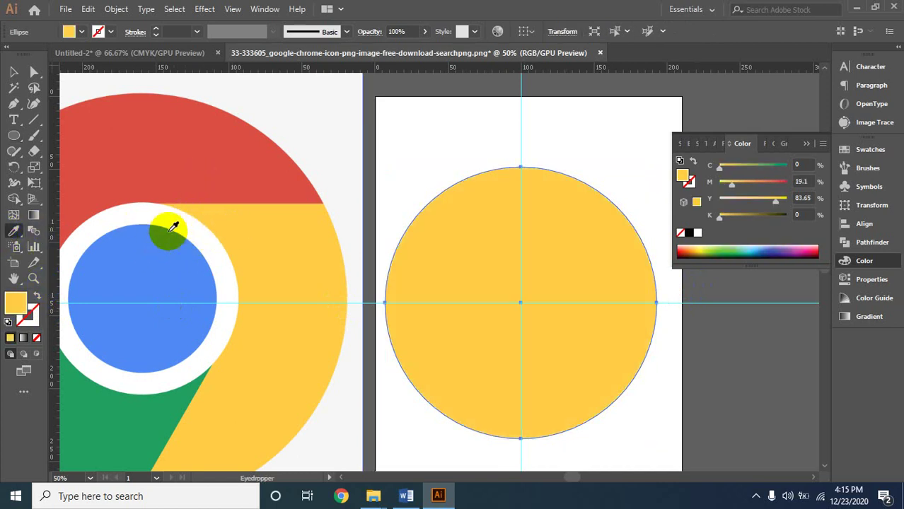
pyautogui.click(14, 74)
pyautogui.click(444, 138)
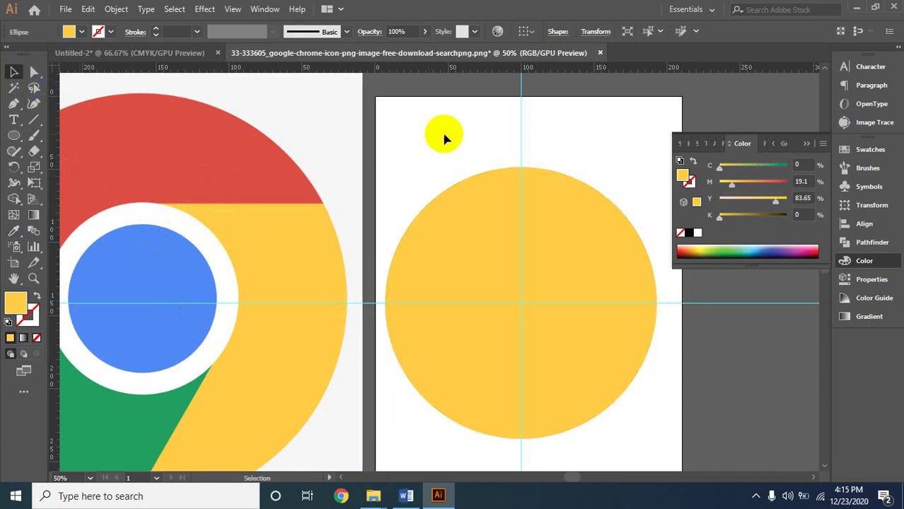
# - Duplicate the yellow circle in place and scale the copy about its centre to roughly half the size
pyautogui.click(453, 251)
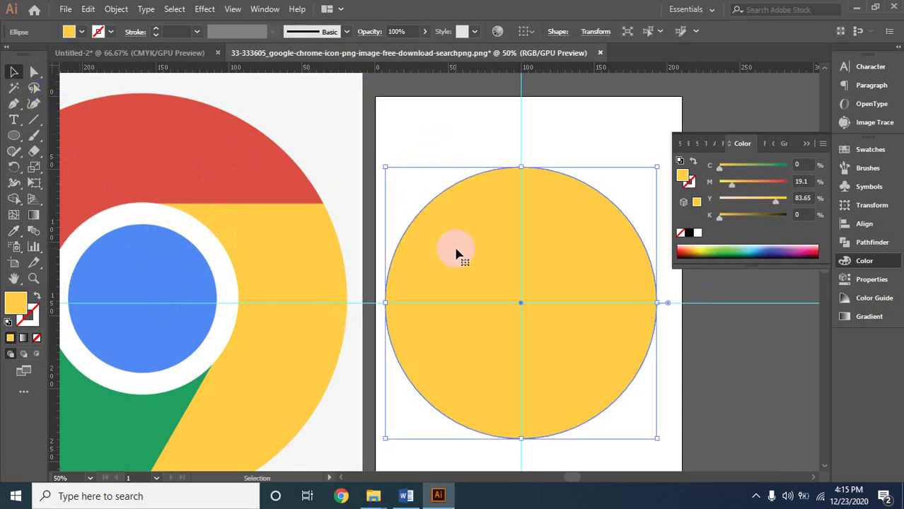
pyautogui.press('a')
pyautogui.press('v')
pyautogui.press('a')
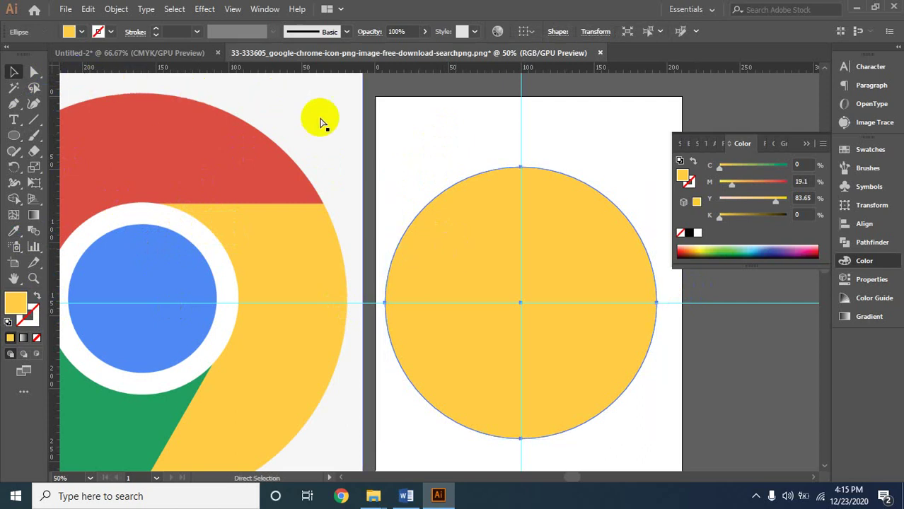
pyautogui.press('v')
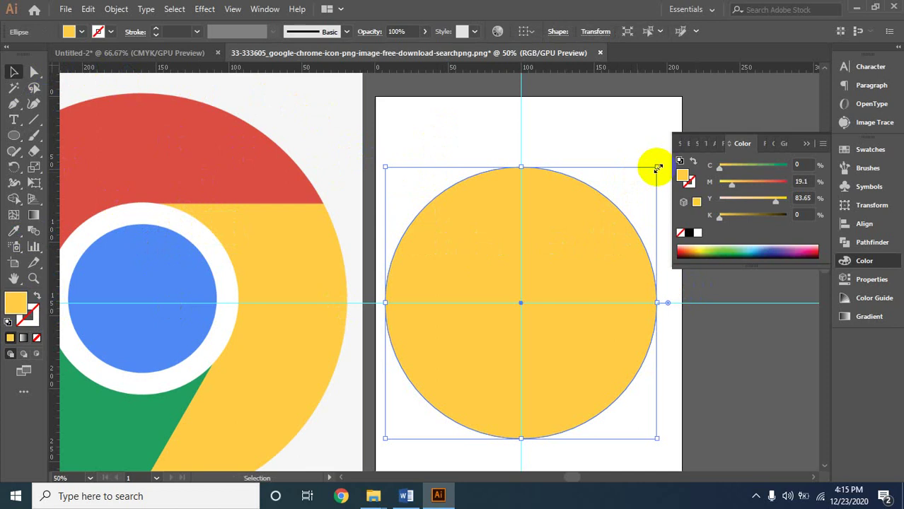
pyautogui.moveTo(658, 169); pyautogui.dragTo(613, 236)
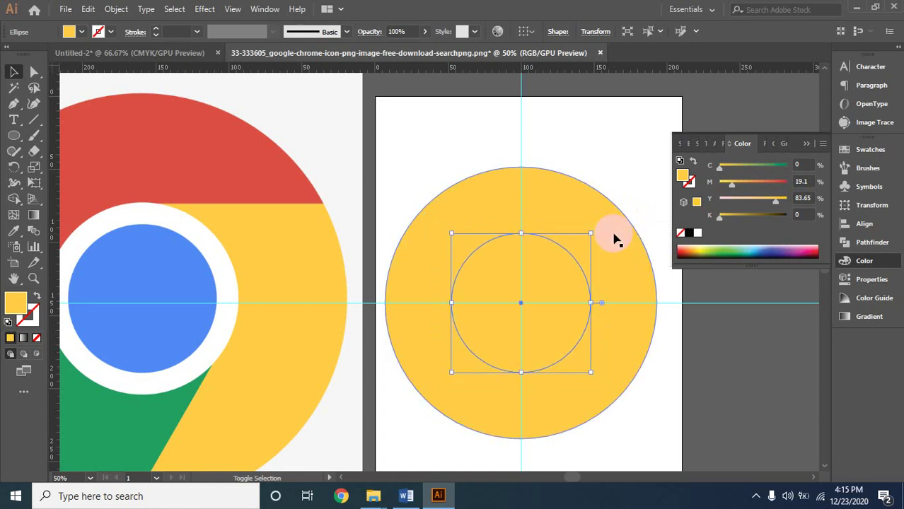
# - Fill the smaller concentric circle with the white sampled from the reference logo's ring
pyautogui.click(14, 231)
pyautogui.click(117, 220)
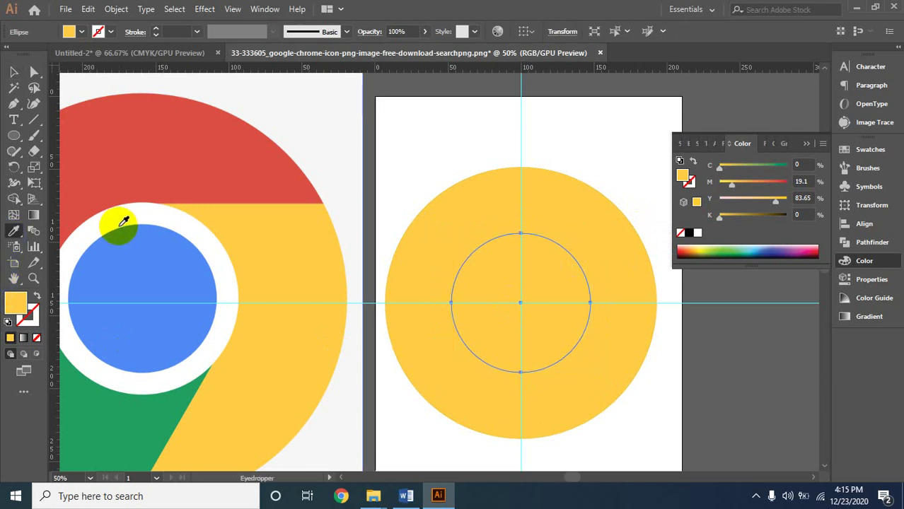
pyautogui.click(563, 278)
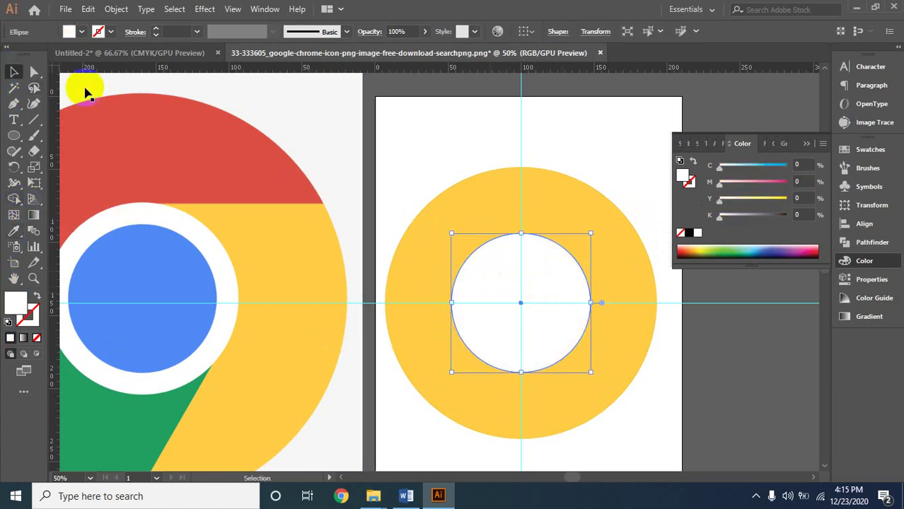
# - Copy the white circle, paste it in front, and shrink the copy about its centre to roughly 70 percent
pyautogui.click(115, 10)
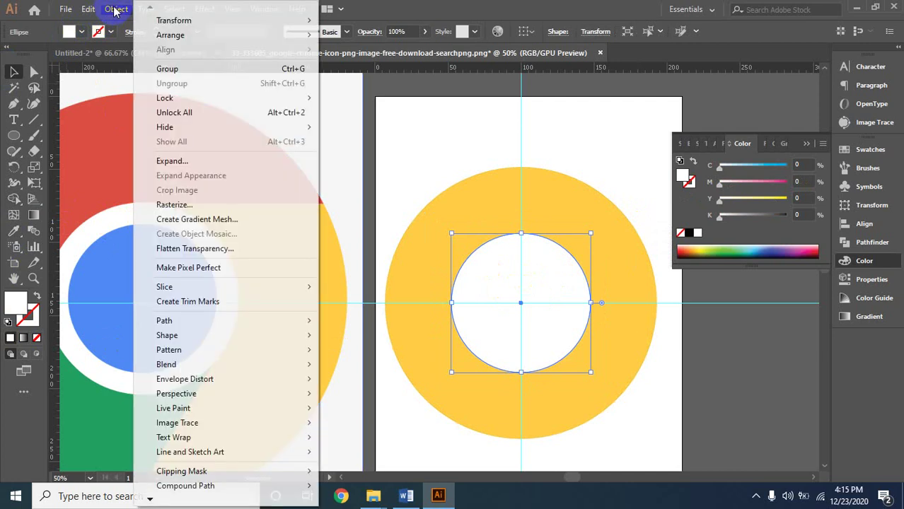
pyautogui.moveTo(88, 9)
pyautogui.click(109, 74)
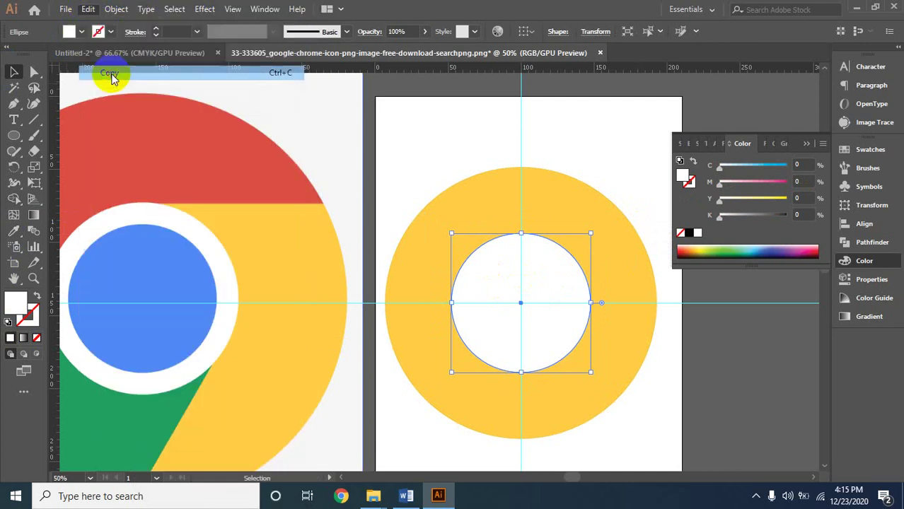
pyautogui.click(88, 10)
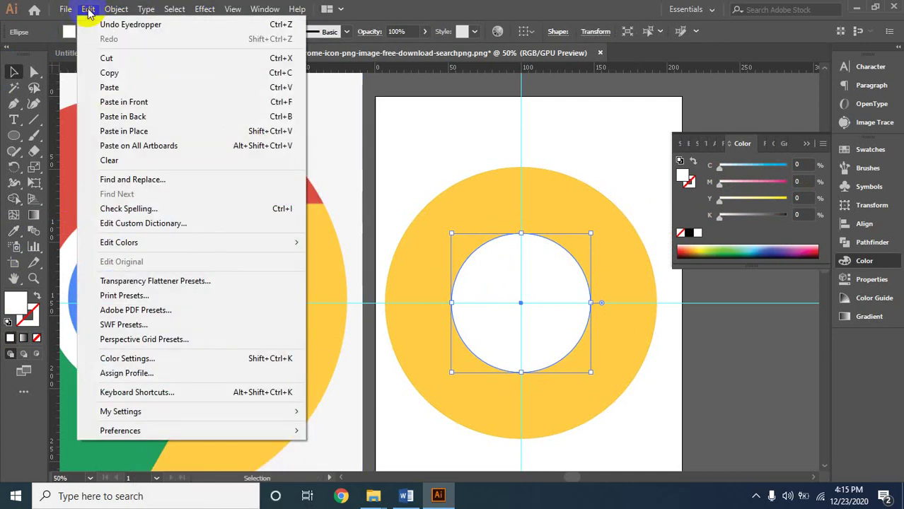
pyautogui.click(122, 104)
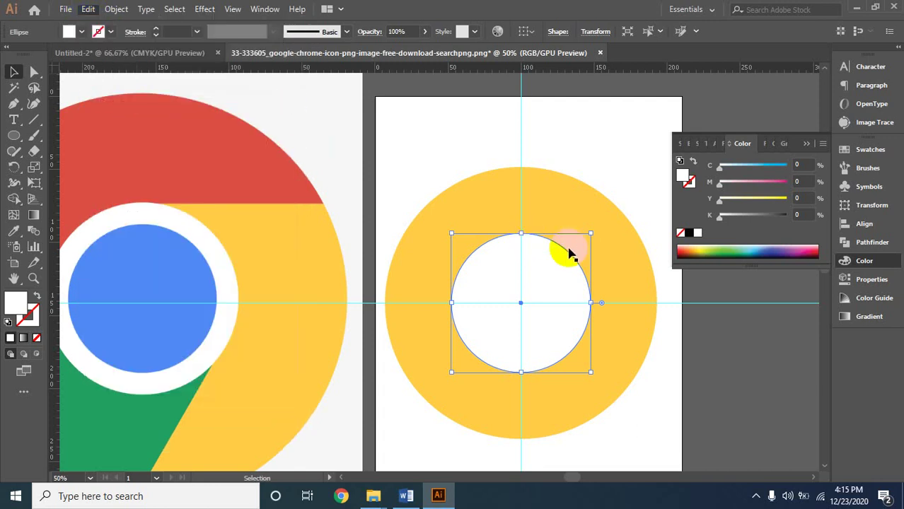
pyautogui.moveTo(591, 232); pyautogui.dragTo(582, 255)
# - Fill the innermost circle with the blue sampled from the reference logo's centre and deselect it
pyautogui.click(13, 231)
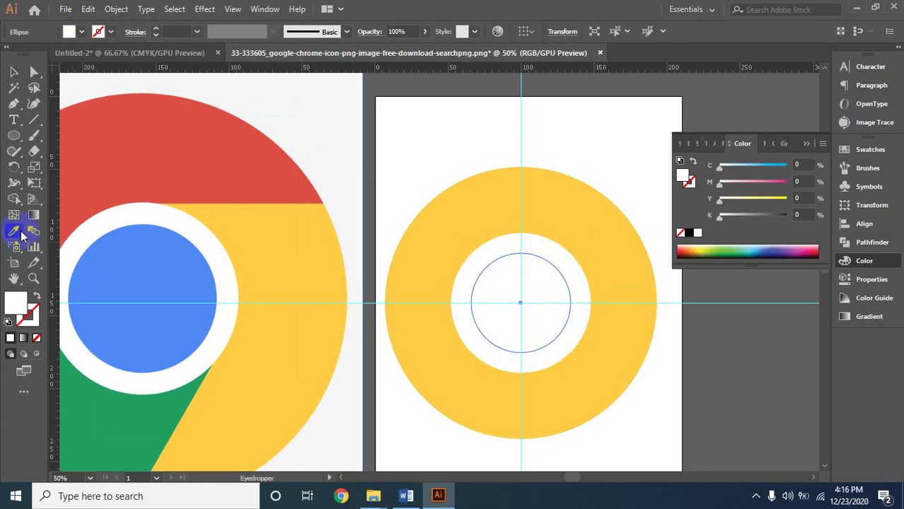
pyautogui.click(145, 251)
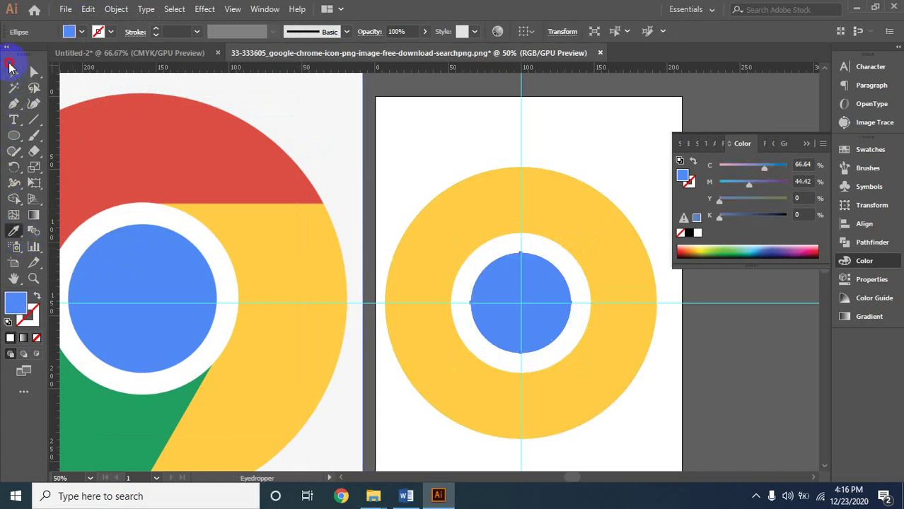
pyautogui.click(14, 71)
pyautogui.click(429, 175)
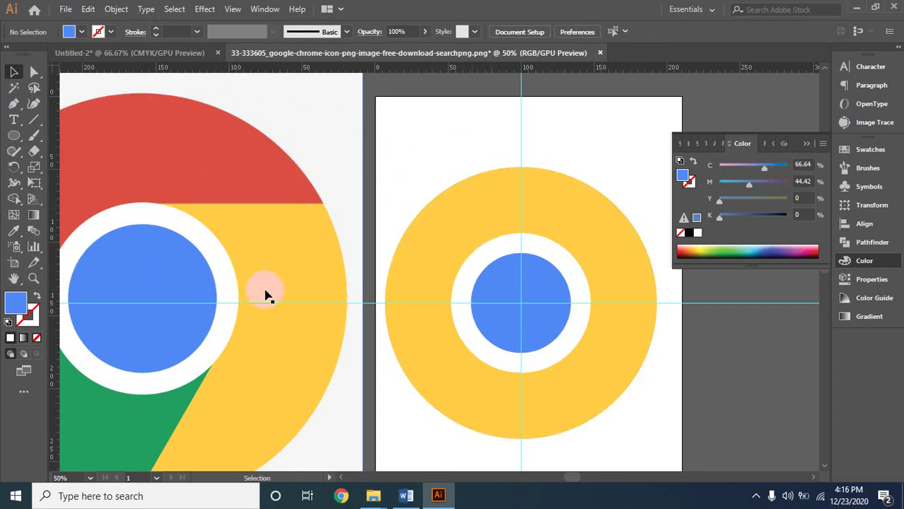
# - Draw a horizontal line from the white circle's upper edge, just right of the vertical guide, past the yellow circle's right edge
pyautogui.press('a')
pyautogui.press('z')
pyautogui.keyDown('alt'); pyautogui.click(269, 258); pyautogui.keyUp('alt')
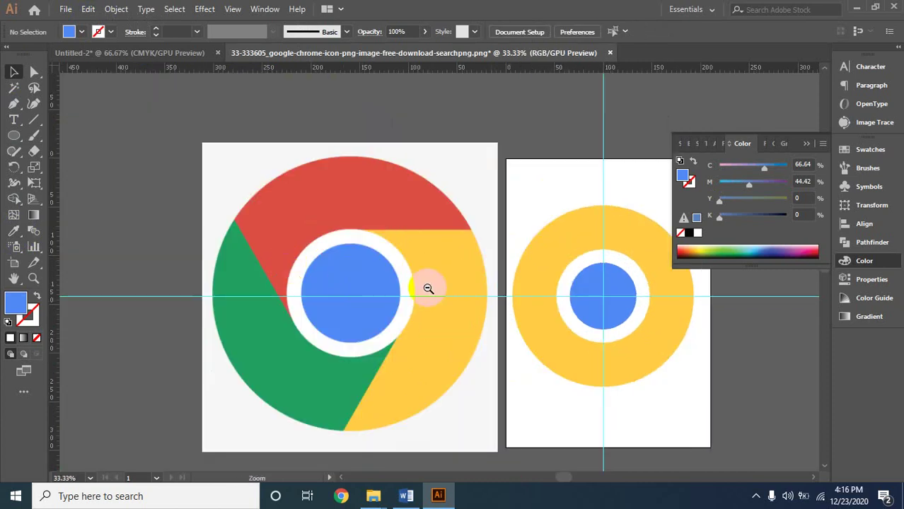
pyautogui.click(495, 286)
pyautogui.moveTo(508, 279); pyautogui.dragTo(451, 317)
pyautogui.press('v')
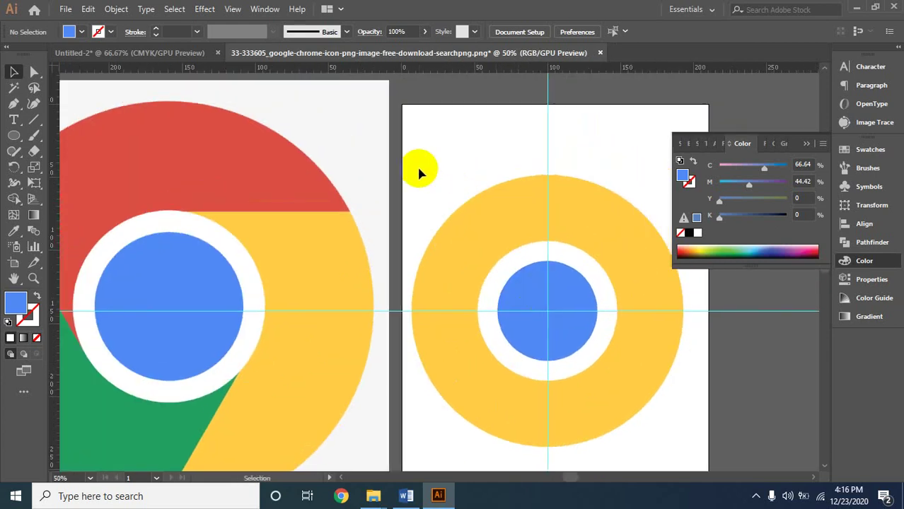
pyautogui.click(34, 120)
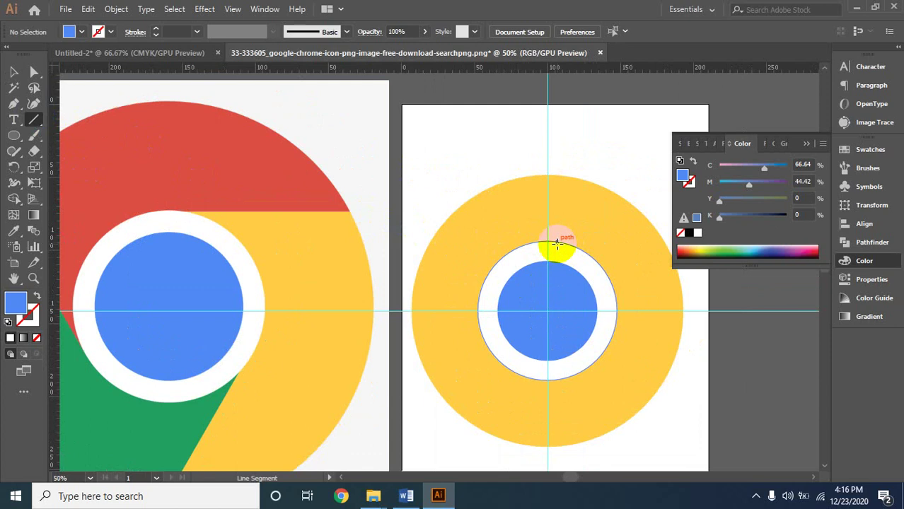
pyautogui.moveTo(557, 244); pyautogui.dragTo(692, 243)
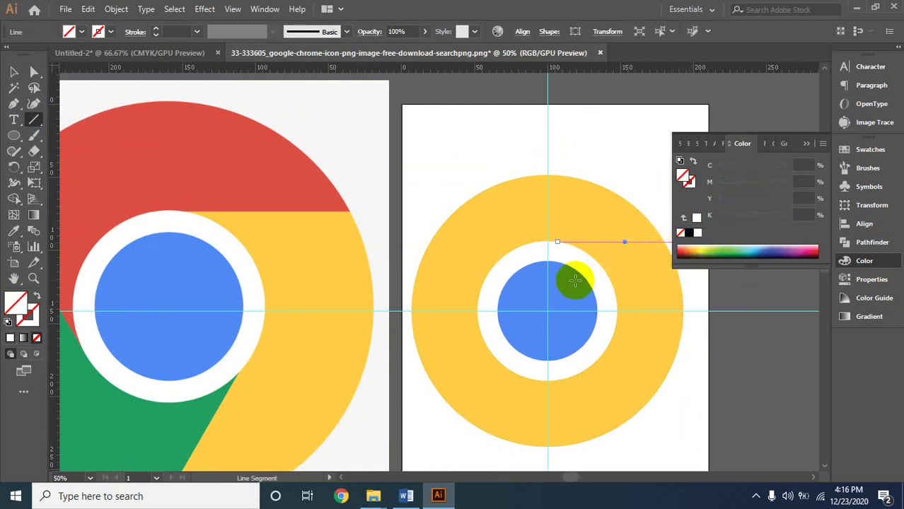
# - Give the horizontal line no fill and a dark grey stroke, hex 444343
pyautogui.click(627, 249)
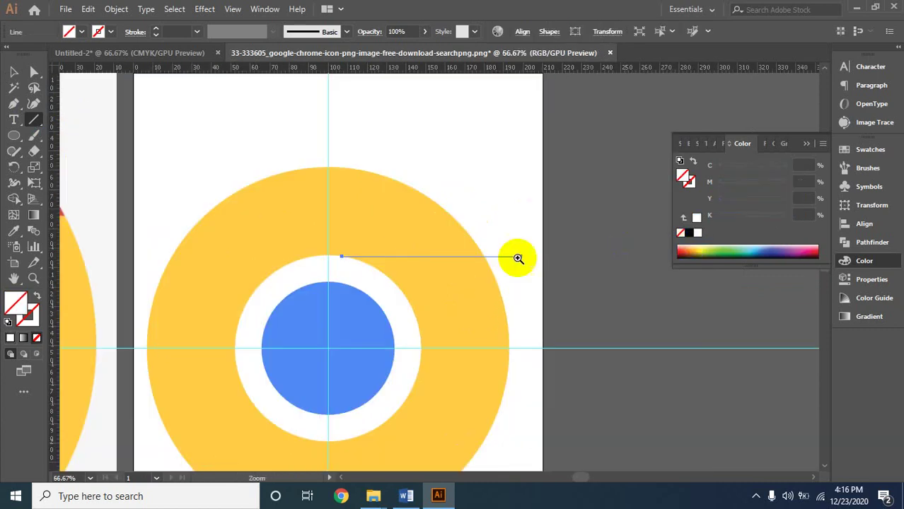
pyautogui.click(395, 263)
pyautogui.click(513, 262)
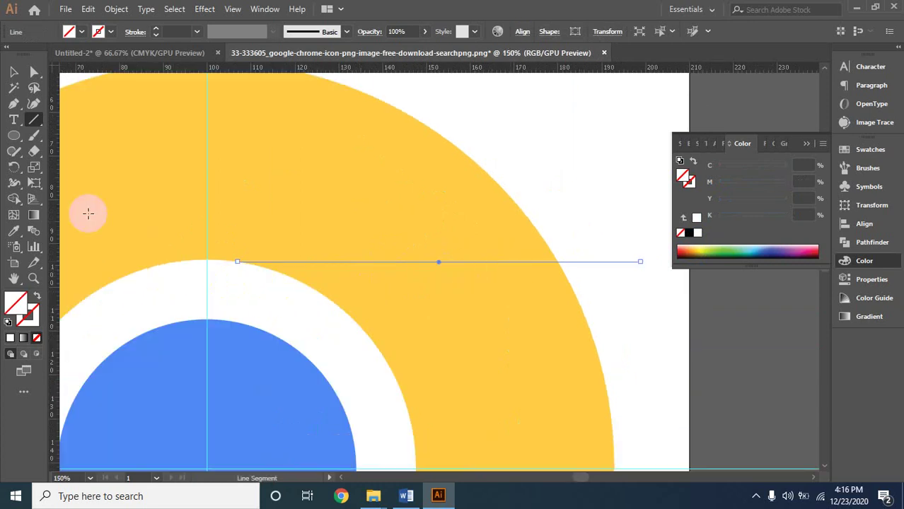
pyautogui.click(14, 74)
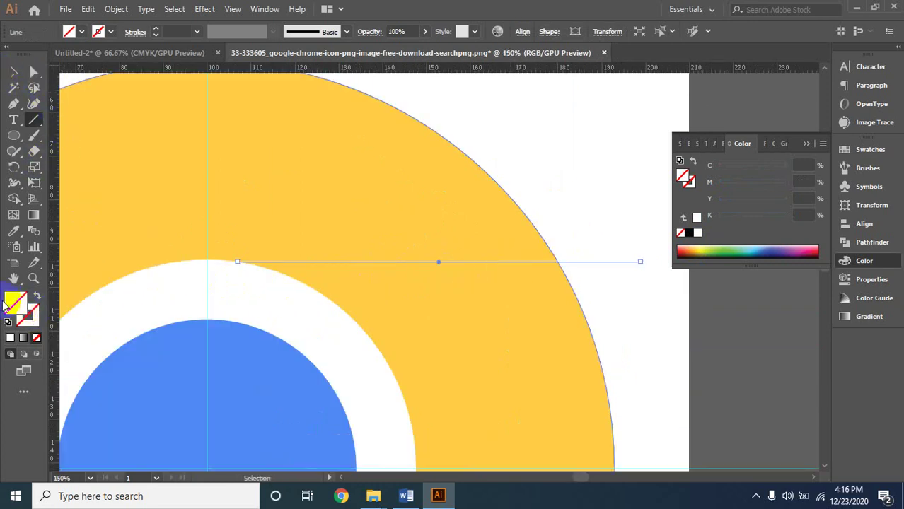
pyautogui.click(10, 339)
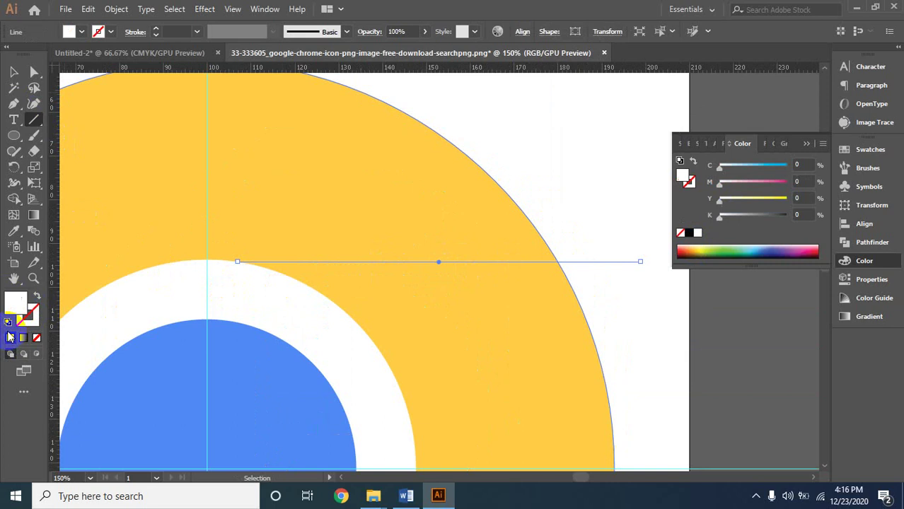
pyautogui.click(37, 297)
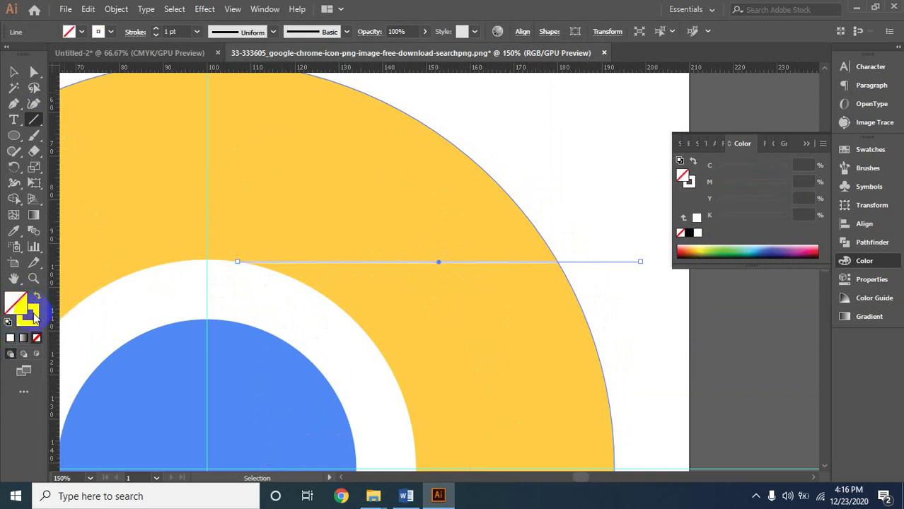
pyautogui.click(36, 321)
pyautogui.doubleClick(35, 320)
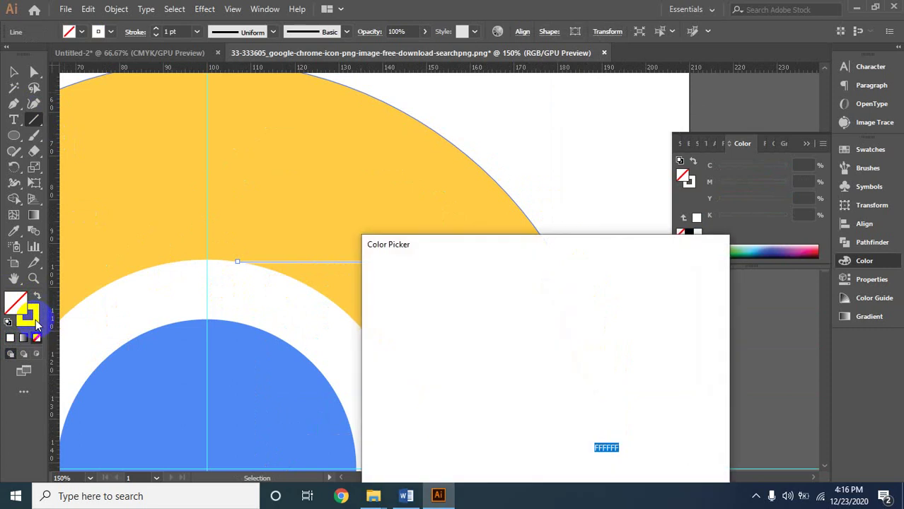
pyautogui.click(375, 406)
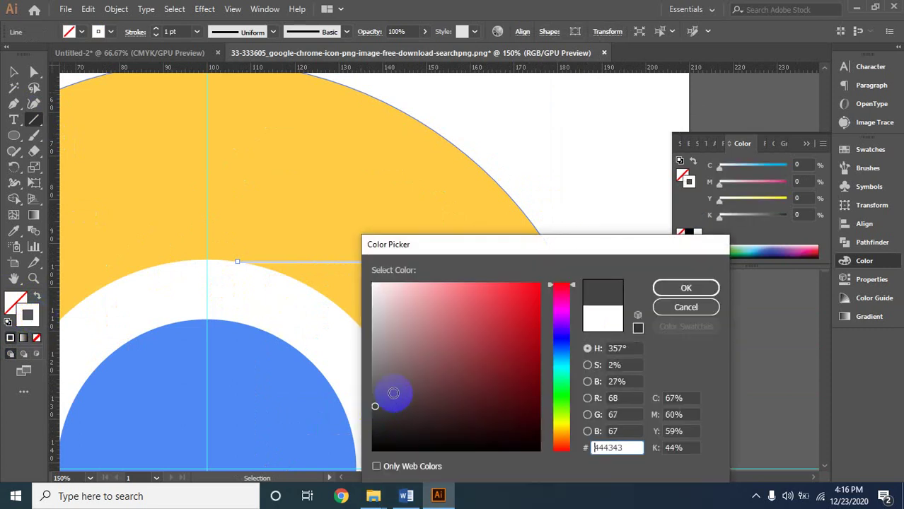
pyautogui.click(681, 288)
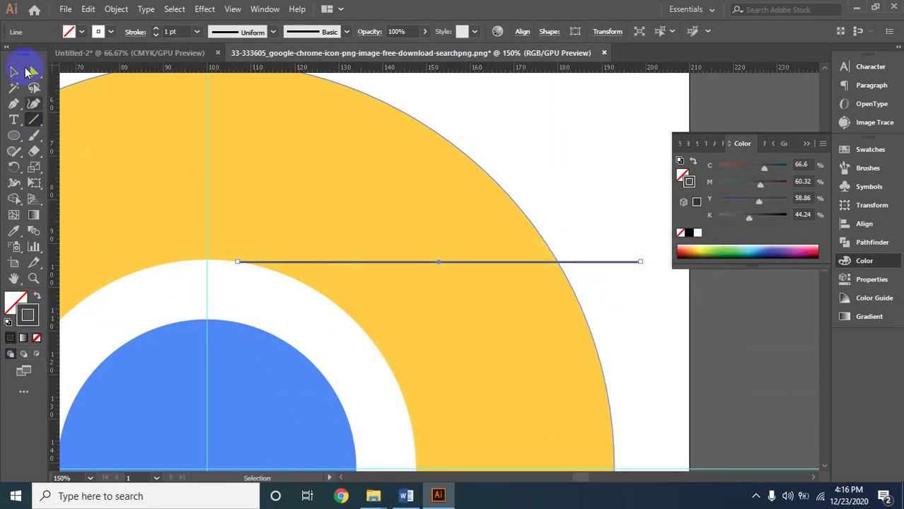
# - Shift the horizontal line slightly left so it starts nearer the vertical guide, along the white circle's top edge
pyautogui.click(14, 71)
pyautogui.click(525, 172)
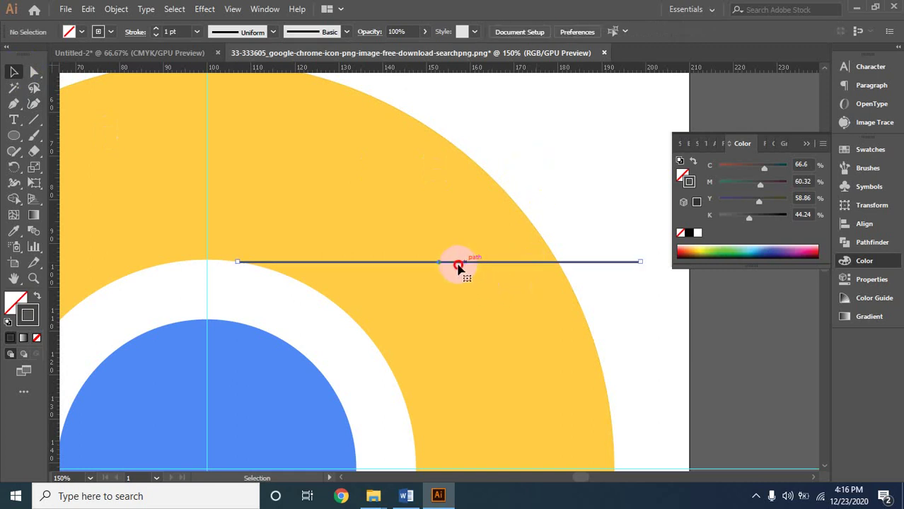
pyautogui.moveTo(459, 267); pyautogui.dragTo(447, 271)
pyautogui.click(555, 186)
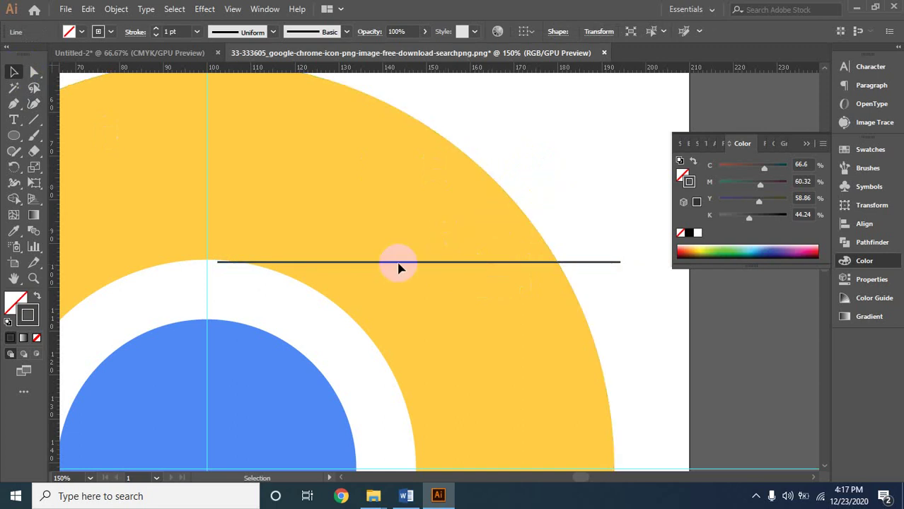
pyautogui.keyDown('ctrl'); pyautogui.click(365, 248); pyautogui.keyUp('ctrl')
pyautogui.keyDown('ctrl'); pyautogui.click(446, 294); pyautogui.keyUp('ctrl')
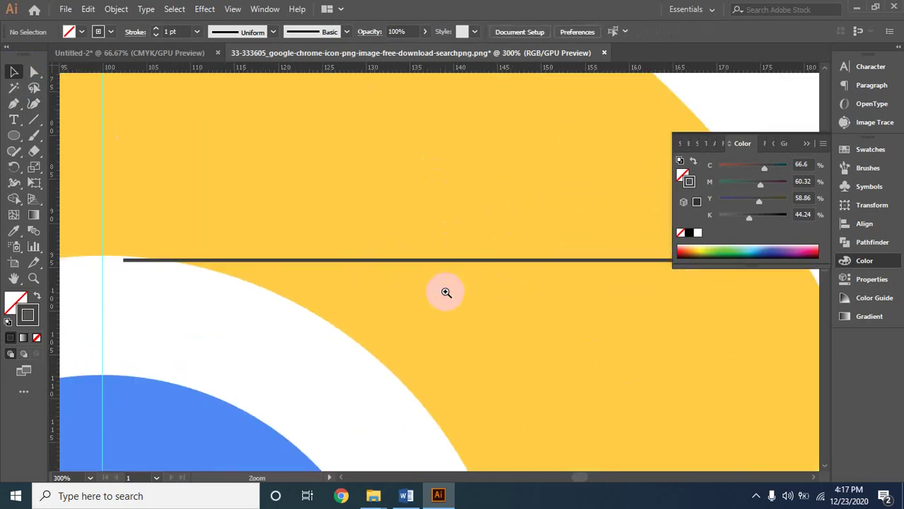
pyautogui.moveTo(372, 270); pyautogui.dragTo(478, 326)
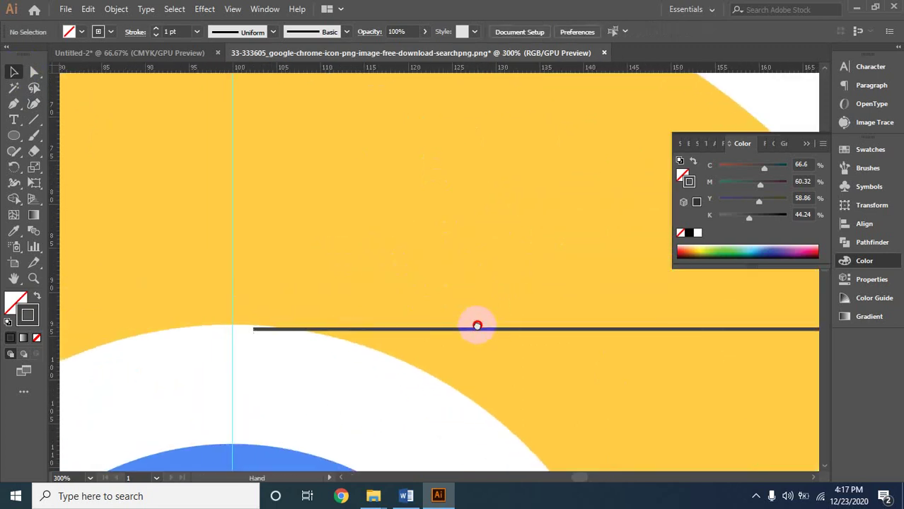
pyautogui.click(255, 331)
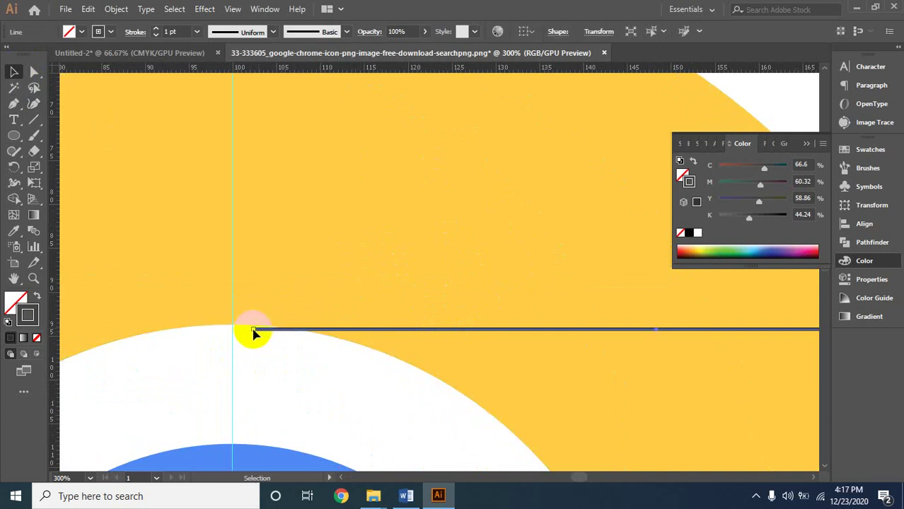
# - Create a copy of the line rotated 120° about the circles' centre, where the two guides cross
pyautogui.keyDown('ctrl'); pyautogui.keyDown('alt'); pyautogui.click(546, 318); pyautogui.keyUp('alt'); pyautogui.keyUp('ctrl')
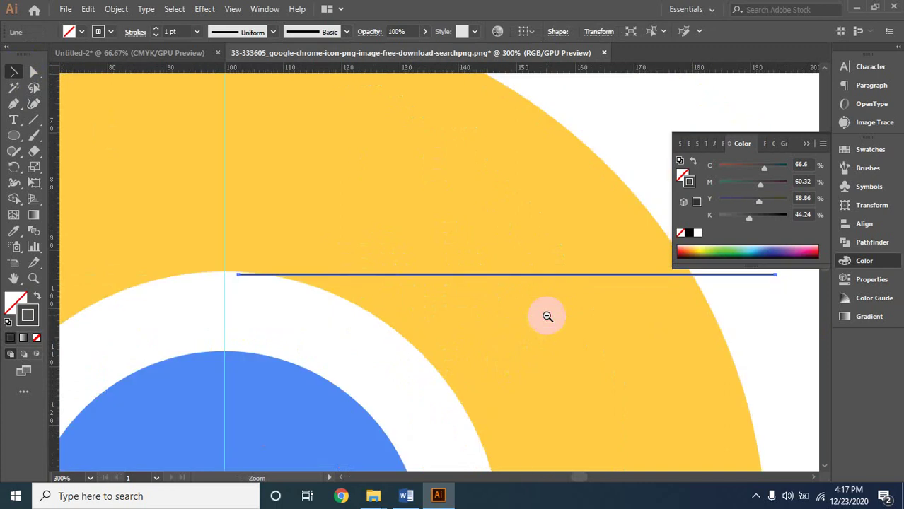
pyautogui.keyDown('ctrl'); pyautogui.keyDown('alt'); pyautogui.click(547, 316); pyautogui.keyUp('alt'); pyautogui.keyUp('ctrl')
pyautogui.keyDown('ctrl'); pyautogui.keyDown('alt'); pyautogui.click(488, 308); pyautogui.keyUp('alt'); pyautogui.keyUp('ctrl')
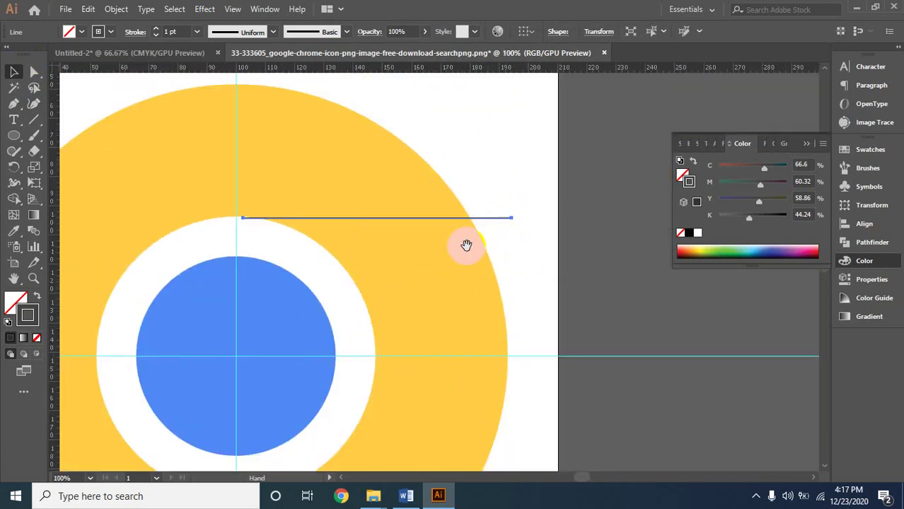
pyautogui.moveTo(466, 245); pyautogui.dragTo(557, 290)
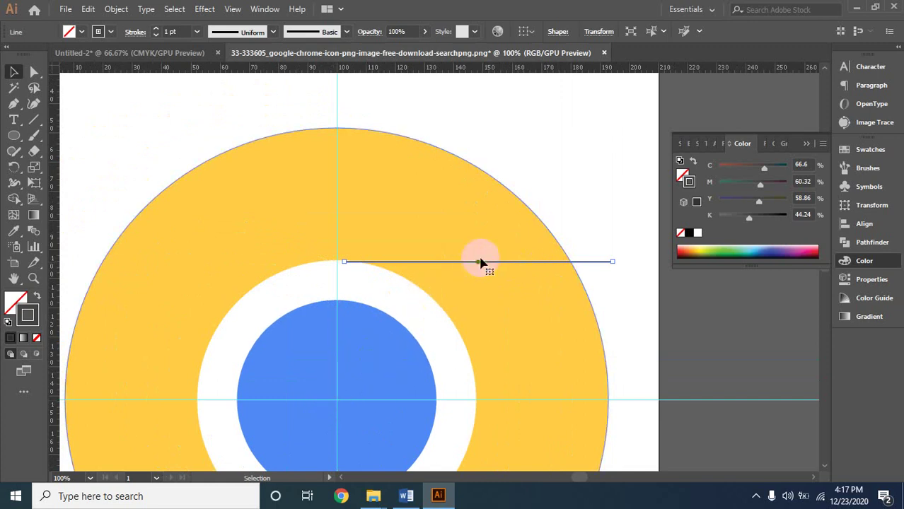
pyautogui.click(14, 167)
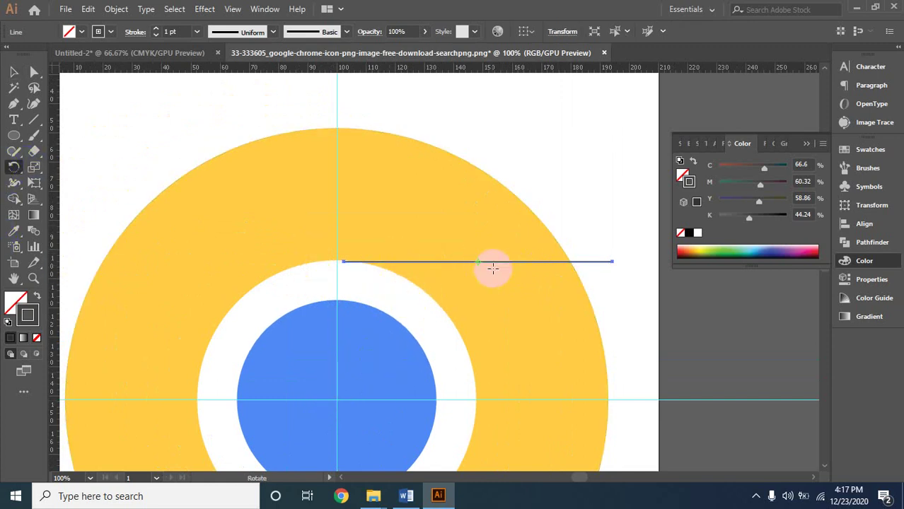
pyautogui.click(330, 412)
pyautogui.moveTo(330, 412); pyautogui.dragTo(335, 400)
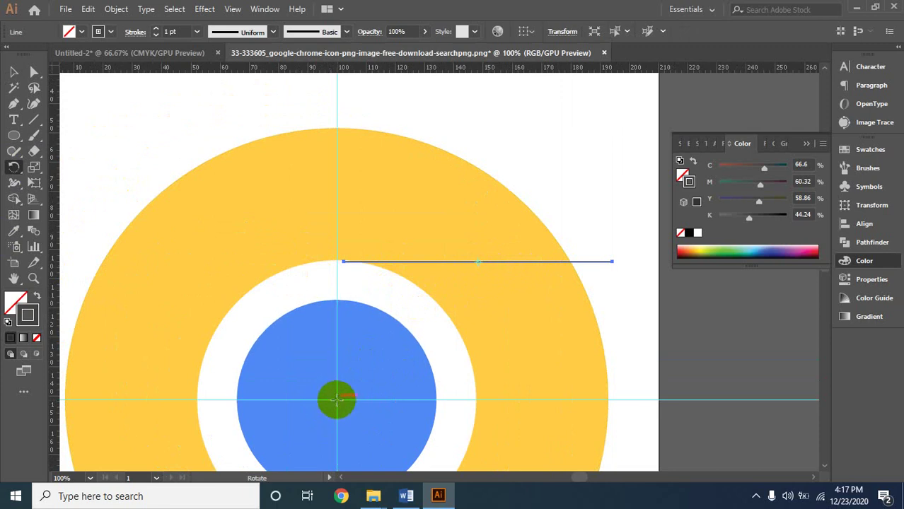
pyautogui.keyDown('alt'); pyautogui.click(337, 401); pyautogui.keyUp('alt')
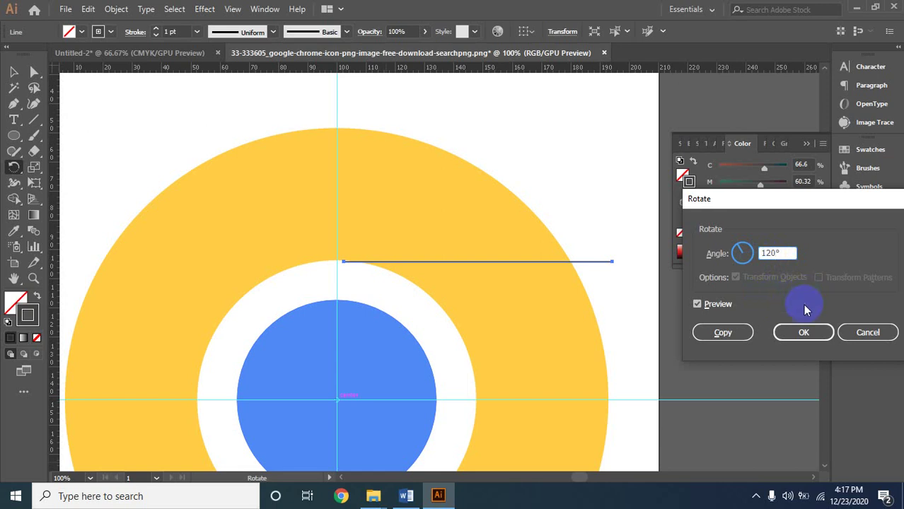
pyautogui.click(724, 334)
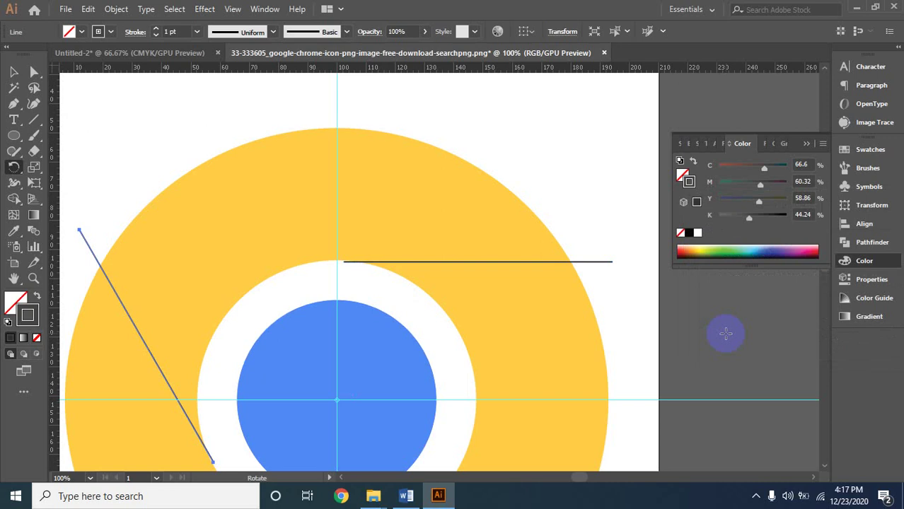
# - Repeat the rotated copy once to add a third line around the circles, and clear the selection
pyautogui.click(427, 373)
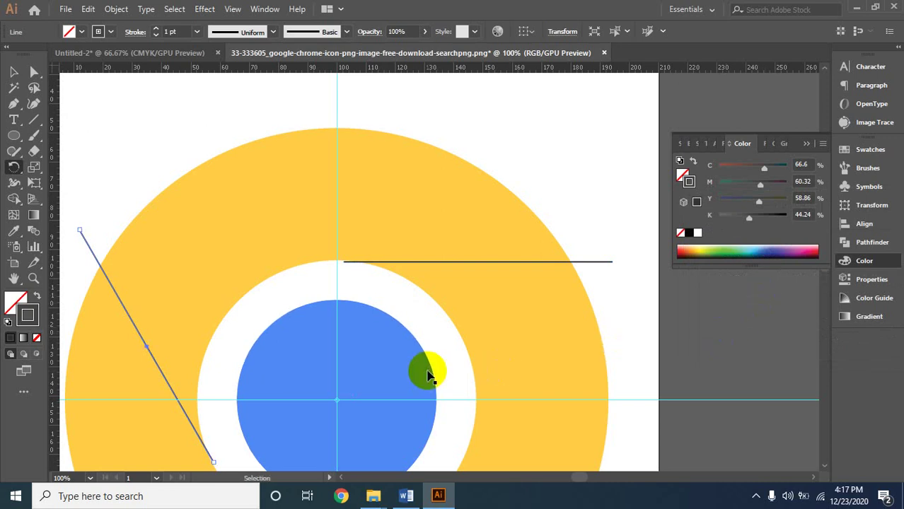
pyautogui.hotkey('ctrl', 'd')
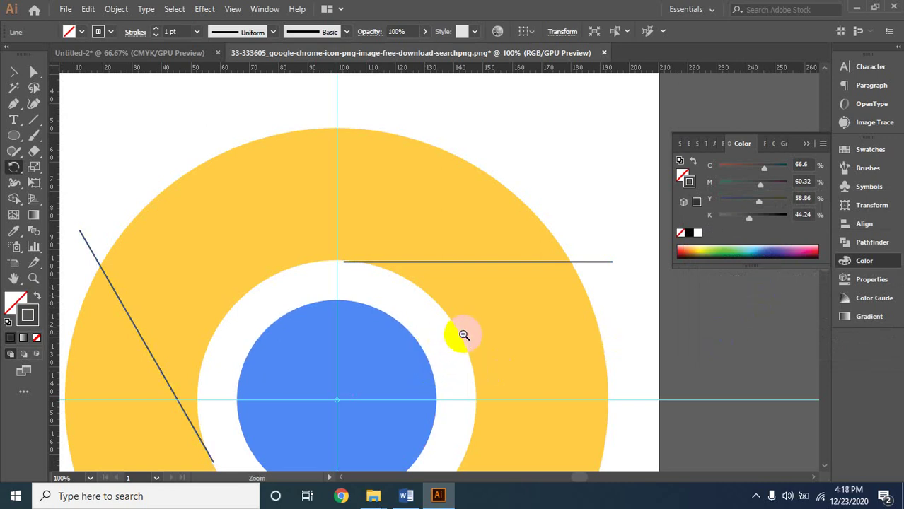
pyautogui.keyDown('ctrl'); pyautogui.keyDown('alt'); pyautogui.click(463, 335); pyautogui.keyUp('alt'); pyautogui.keyUp('ctrl')
pyautogui.keyDown('ctrl'); pyautogui.keyDown('alt'); pyautogui.click(463, 335); pyautogui.keyUp('alt'); pyautogui.keyUp('ctrl')
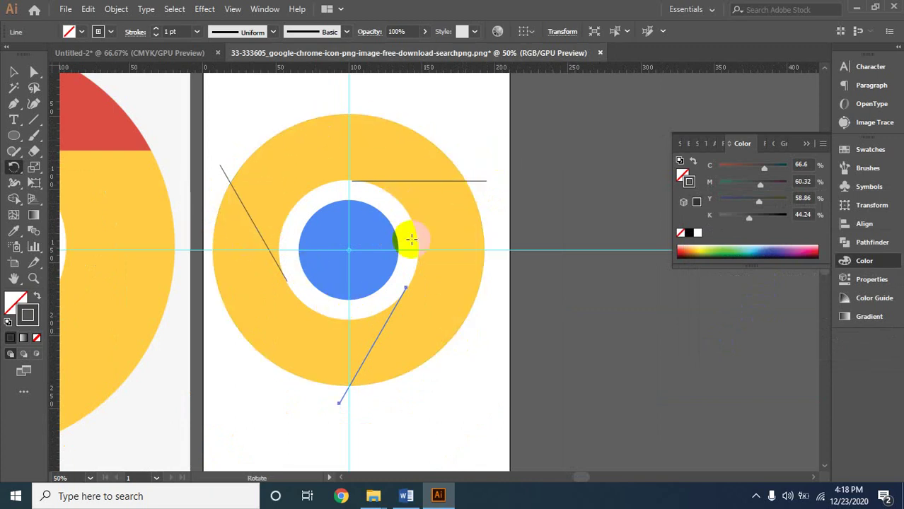
pyautogui.click(13, 71)
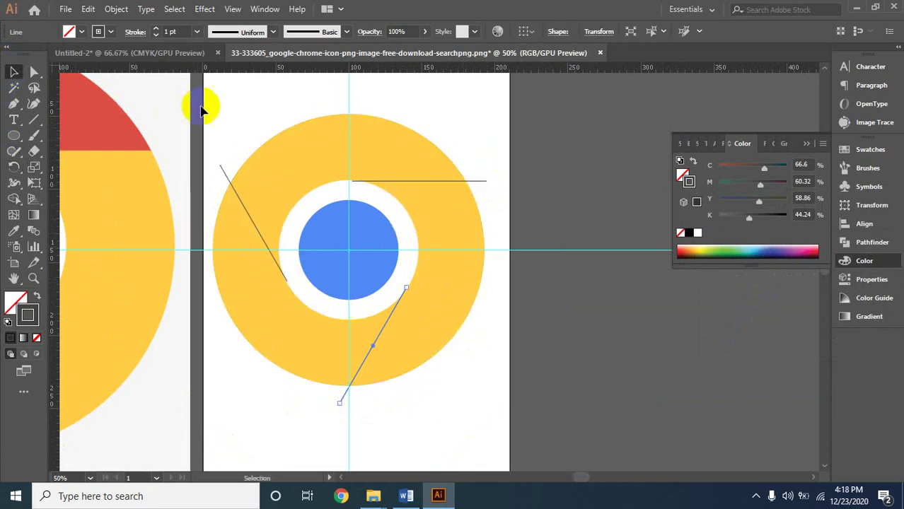
pyautogui.click(226, 112)
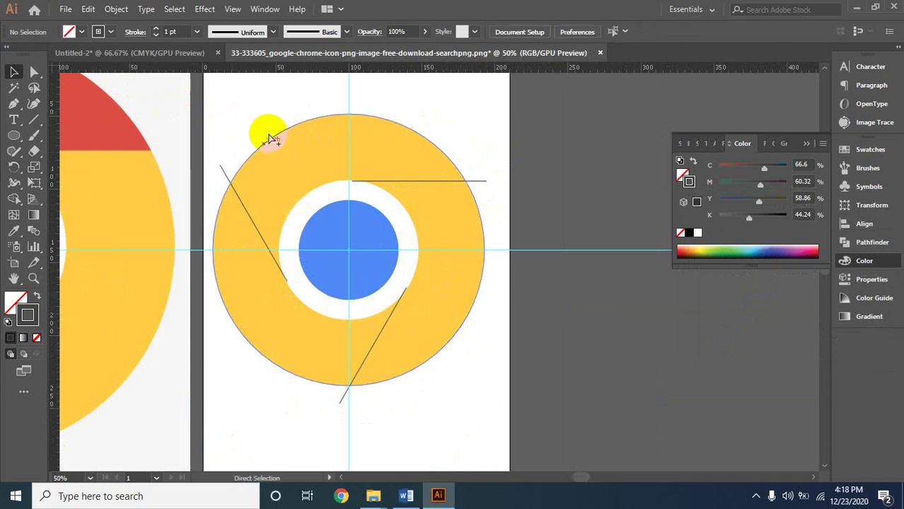
# - Split the circles along the three lines with Pathfinder Divide and ungroup the resulting pieces
pyautogui.scroll(-1, 271, 137)
pyautogui.scroll(1, 478, 292)
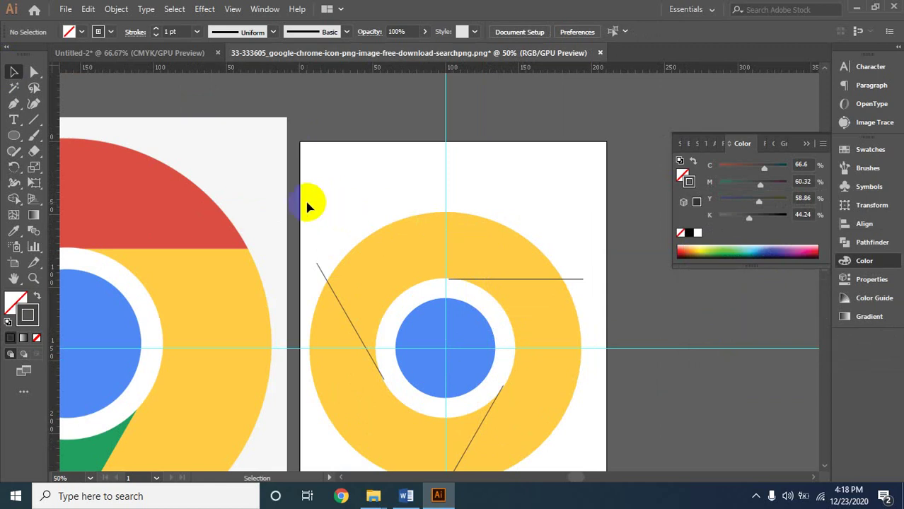
pyautogui.moveTo(306, 202); pyautogui.dragTo(564, 466)
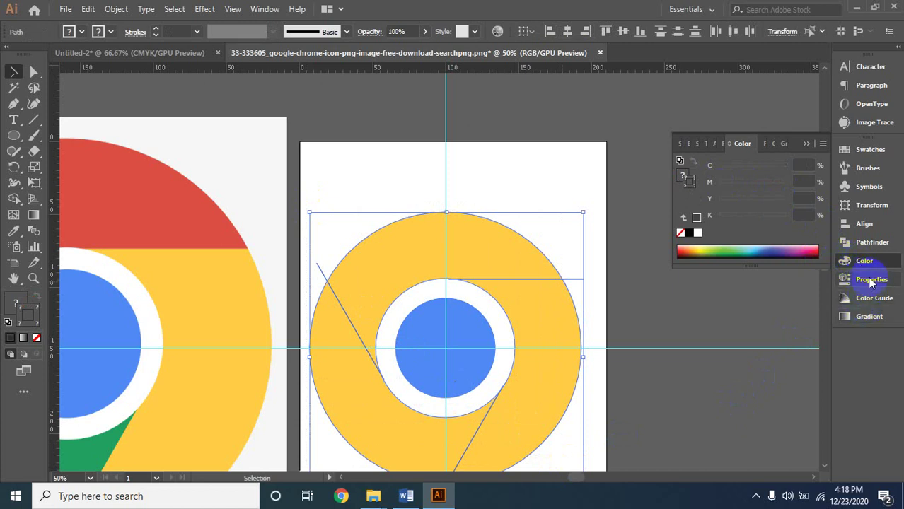
pyautogui.click(870, 242)
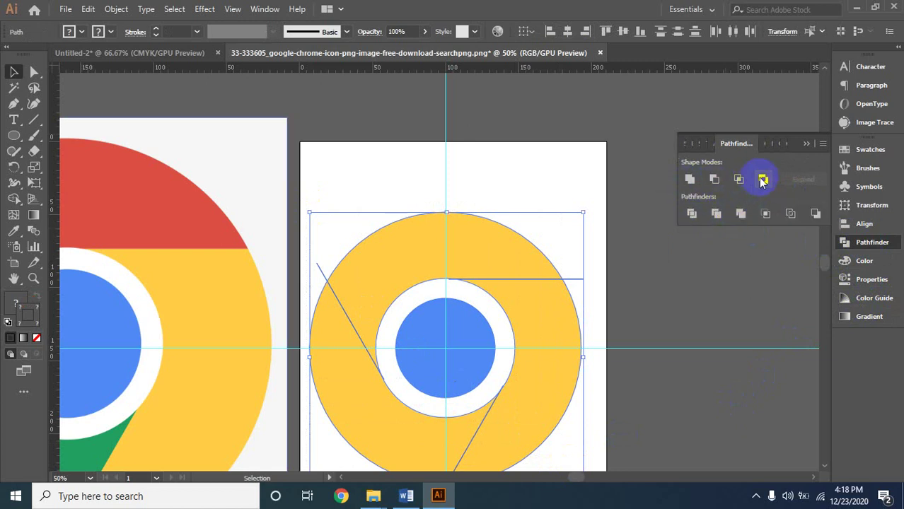
pyautogui.click(692, 215)
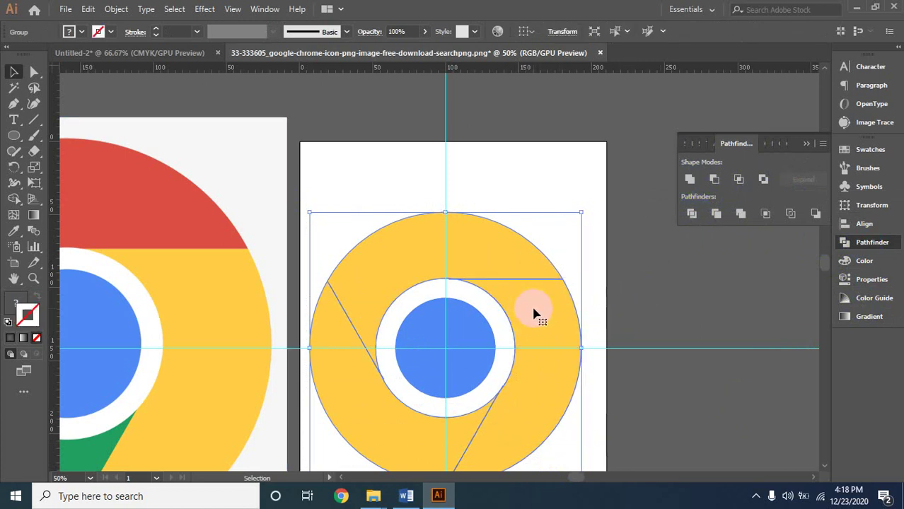
pyautogui.rightClick(534, 309)
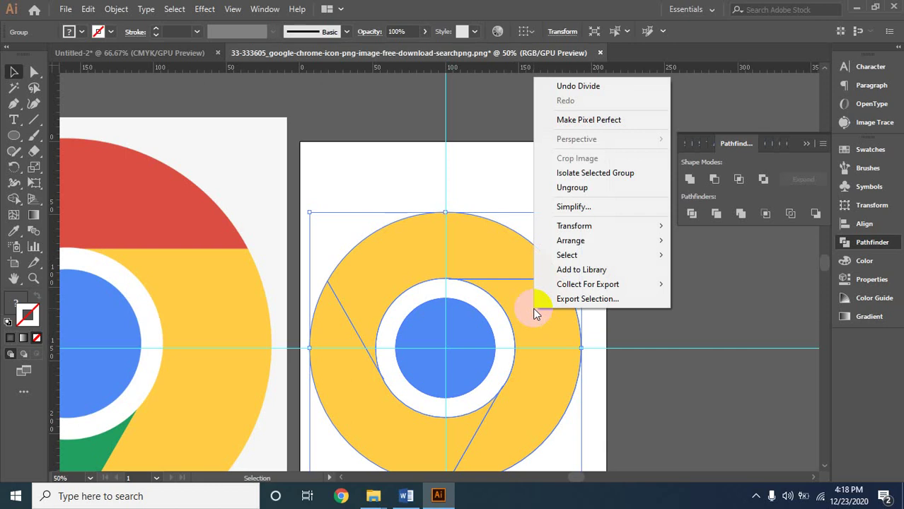
pyautogui.click(579, 189)
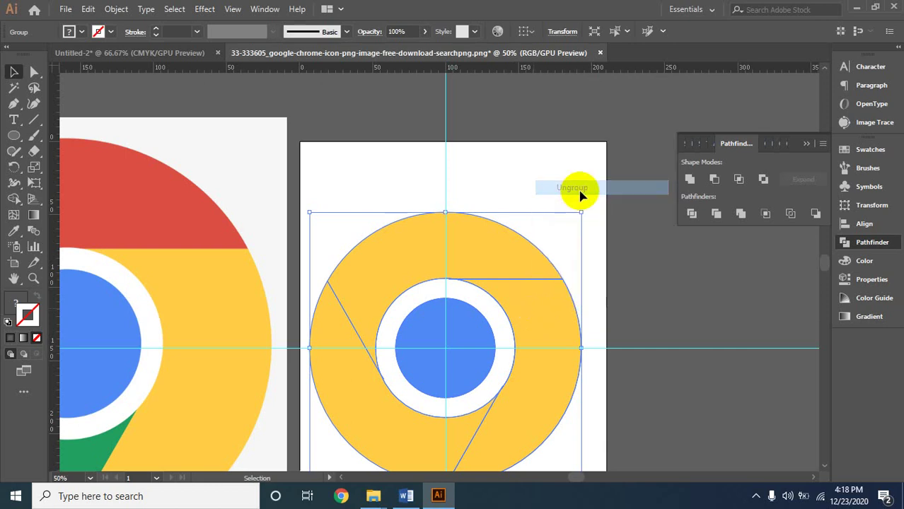
# - Recolour the upper ring piece with the red sampled from the reference logo, and clear the selection
pyautogui.click(460, 237)
pyautogui.click(14, 230)
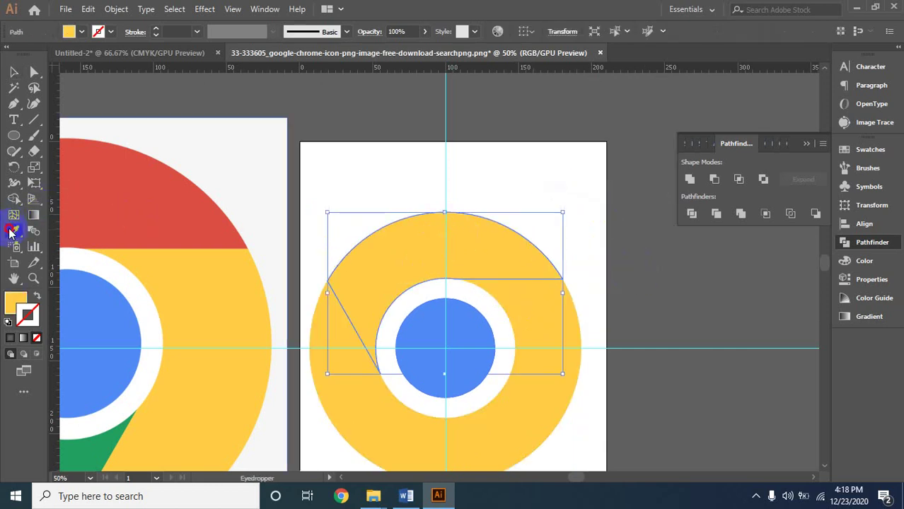
pyautogui.click(138, 204)
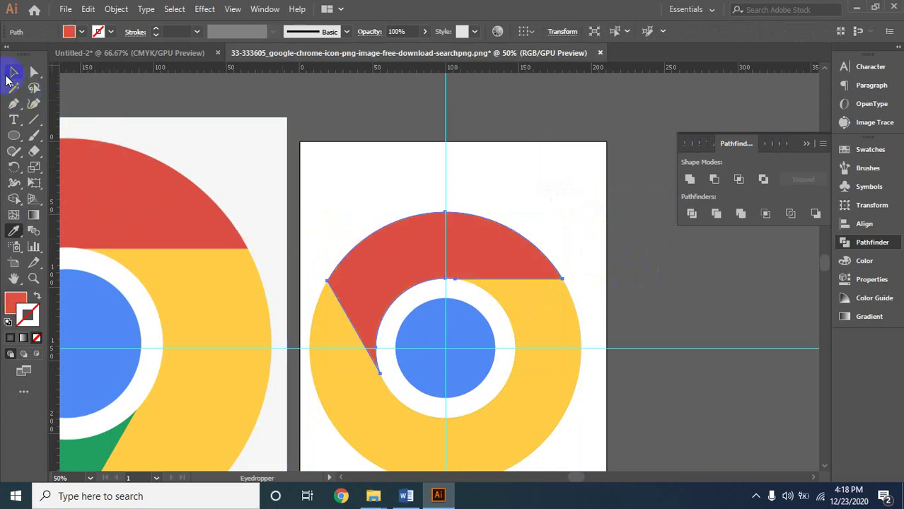
pyautogui.click(12, 73)
pyautogui.click(630, 413)
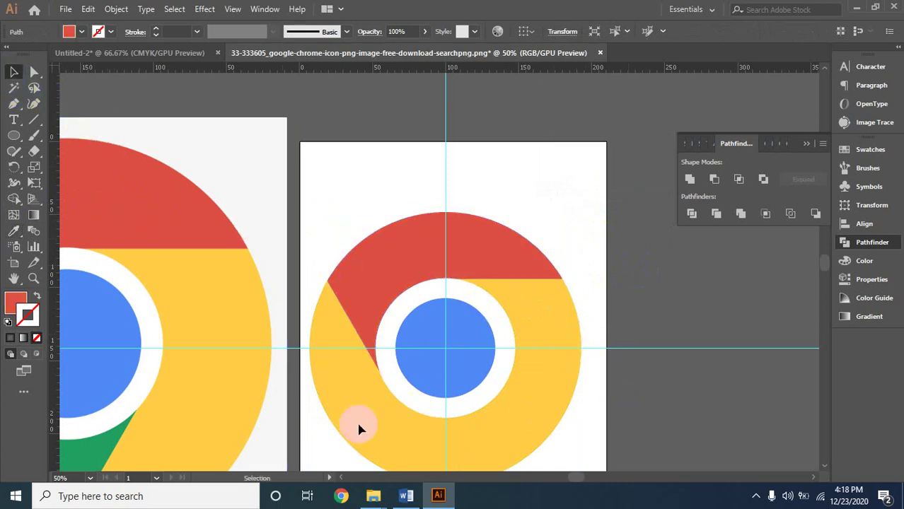
# - Recolour the lower-left ring piece with the green sampled from the reference logo, and clear the selection
pyautogui.click(341, 414)
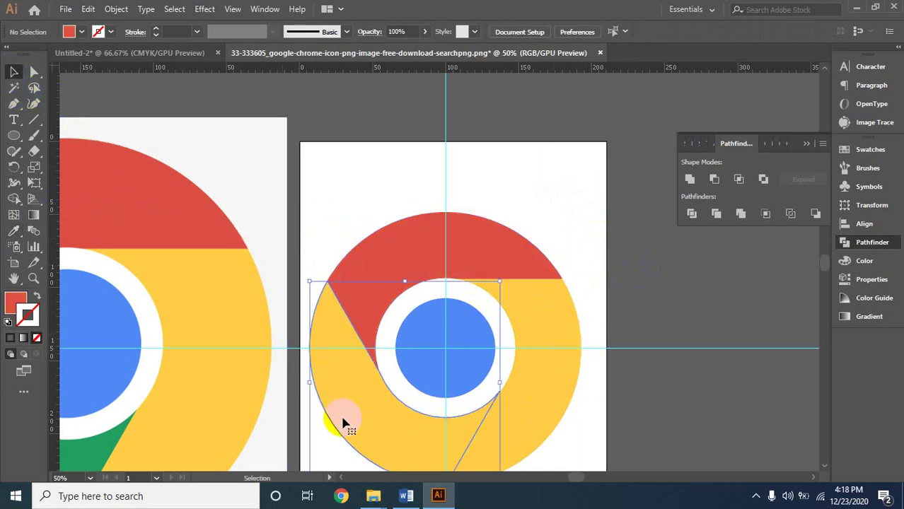
pyautogui.click(14, 231)
pyautogui.click(97, 437)
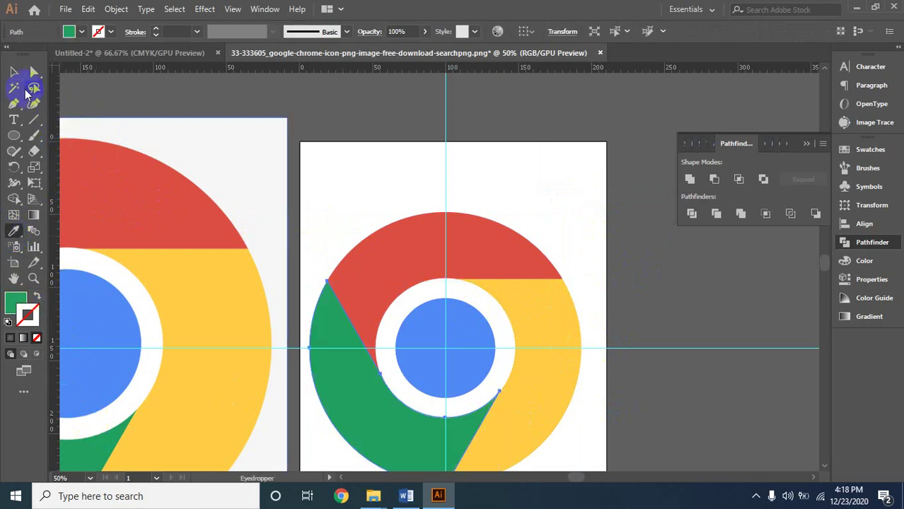
pyautogui.click(13, 72)
pyautogui.click(309, 154)
# - Move the reference image slightly left, farther away from the artboard
pyautogui.click(439, 260)
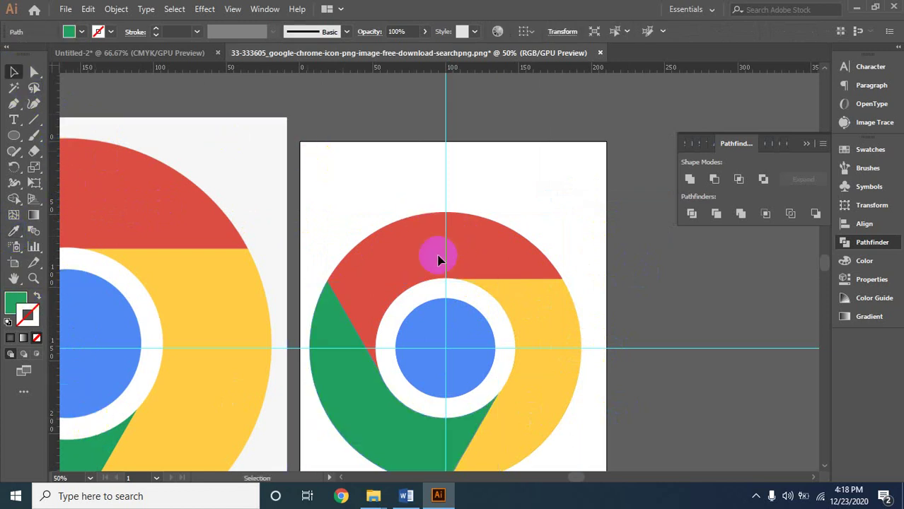
pyautogui.keyDown('ctrl'); pyautogui.keyDown('alt'); pyautogui.click(428, 248); pyautogui.keyUp('alt'); pyautogui.keyUp('ctrl')
pyautogui.keyDown('ctrl'); pyautogui.keyDown('alt'); pyautogui.click(428, 248); pyautogui.keyUp('alt'); pyautogui.keyUp('ctrl')
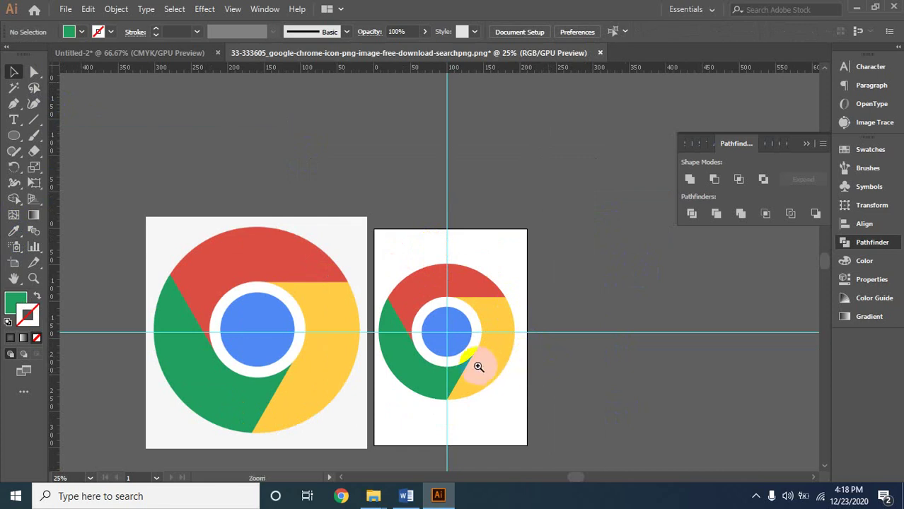
pyautogui.click(478, 366)
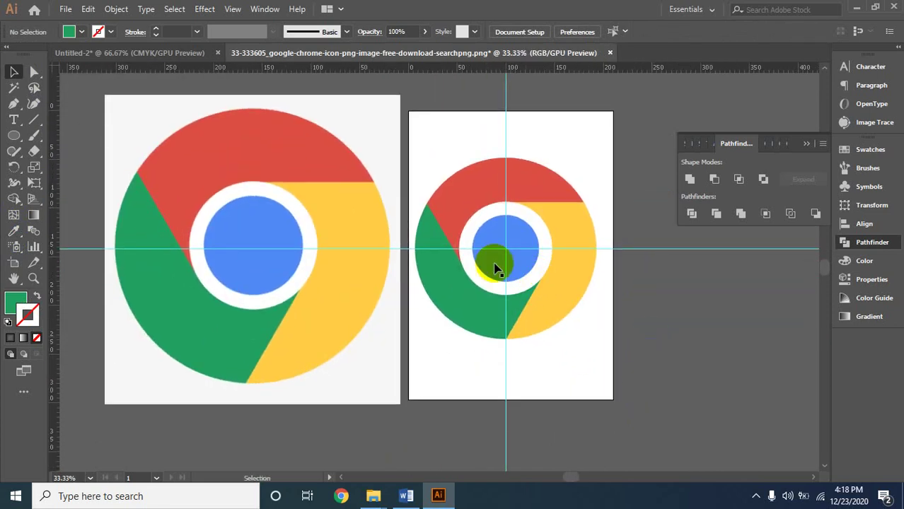
pyautogui.moveTo(400, 134); pyautogui.dragTo(325, 175)
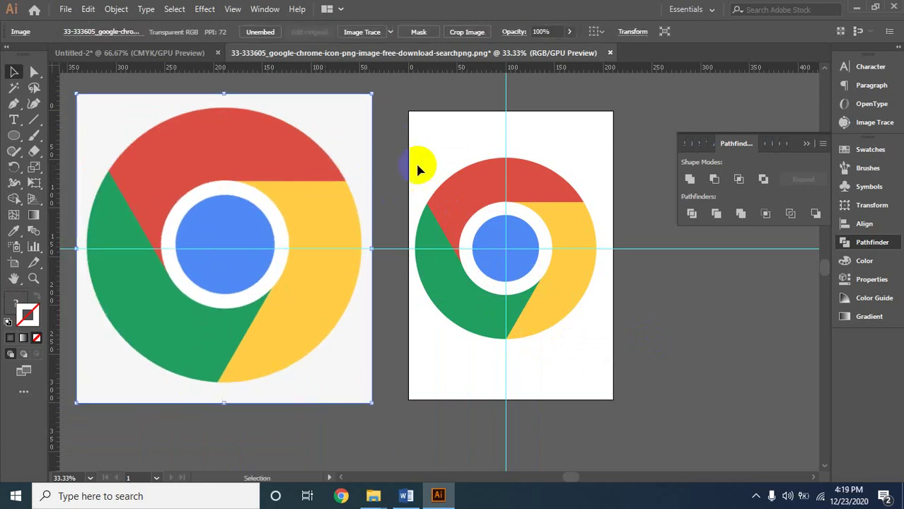
# - Group all pieces of the recreated Chrome logo on the artboard
pyautogui.moveTo(420, 145); pyautogui.dragTo(605, 397)
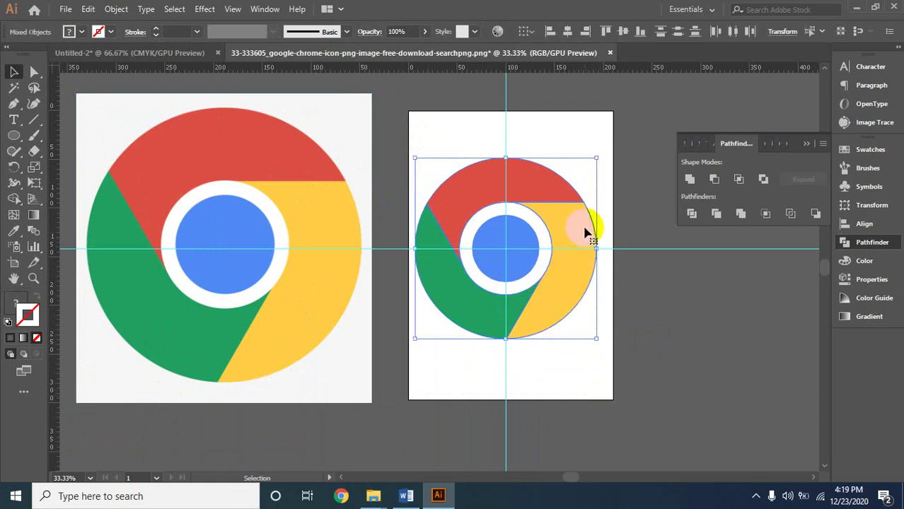
pyautogui.rightClick(566, 233)
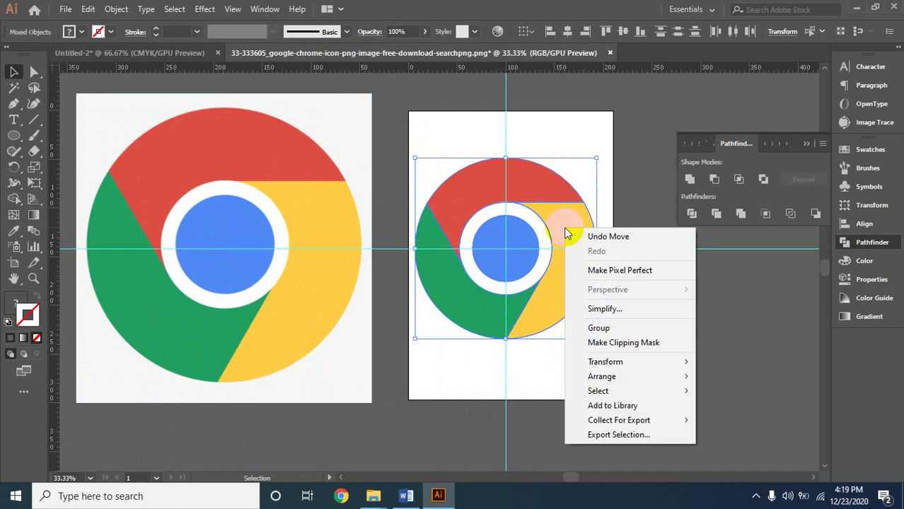
pyautogui.click(598, 329)
pyautogui.click(579, 308)
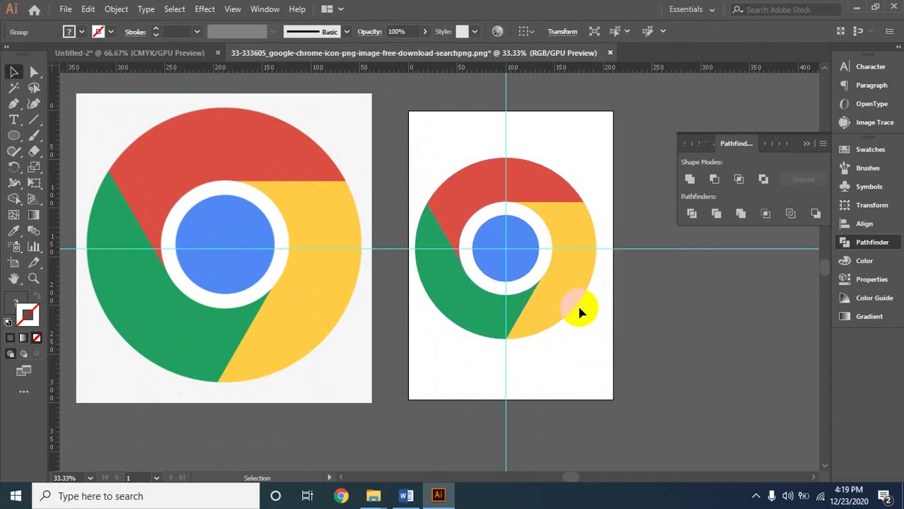
# - Move the grouped logo down so it sits just above the artboard's lower edge
pyautogui.click(562, 292)
pyautogui.moveTo(562, 293); pyautogui.dragTo(285, 276)
pyautogui.moveTo(425, 271); pyautogui.dragTo(550, 314)
pyautogui.click(511, 345)
pyautogui.moveTo(534, 186); pyautogui.dragTo(522, 312)
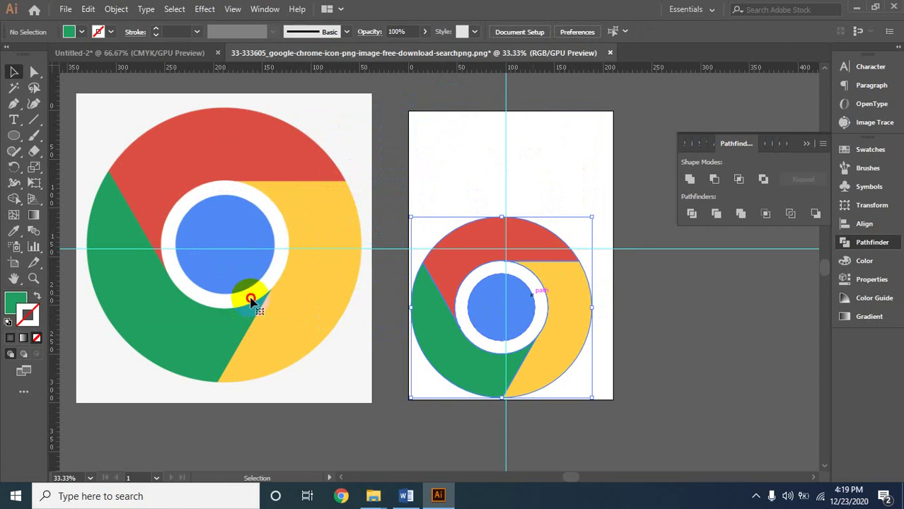
# - Examine the edge quality of the reference image up close where green, yellow and white meet
pyautogui.keyDown('ctrl'); pyautogui.click(349, 286); pyautogui.keyUp('ctrl')
pyautogui.keyDown('ctrl'); pyautogui.click(384, 284); pyautogui.keyUp('ctrl')
pyautogui.keyDown('ctrl'); pyautogui.click(384, 286); pyautogui.keyUp('ctrl')
pyautogui.keyDown('ctrl'); pyautogui.click(426, 285); pyautogui.keyUp('ctrl')
pyautogui.keyDown('ctrl'); pyautogui.click(439, 300); pyautogui.keyUp('ctrl')
pyautogui.keyDown('ctrl'); pyautogui.click(440, 299); pyautogui.keyUp('ctrl')
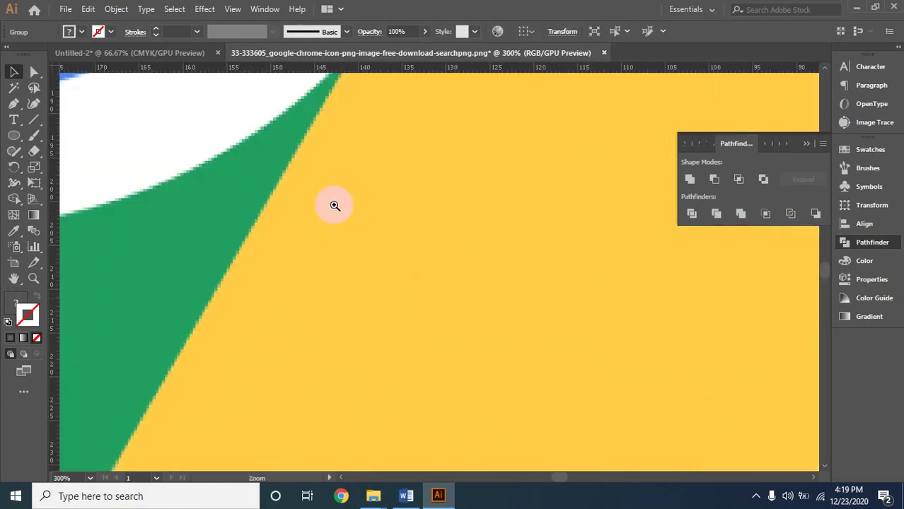
pyautogui.keyDown('ctrl'); pyautogui.click(240, 154); pyautogui.keyUp('ctrl')
pyautogui.keyDown('ctrl'); pyautogui.click(240, 154); pyautogui.keyUp('ctrl')
pyautogui.keyDown('ctrl'); pyautogui.keyDown('alt'); pyautogui.click(583, 324); pyautogui.keyUp('alt'); pyautogui.keyUp('ctrl')
pyautogui.keyDown('ctrl'); pyautogui.keyDown('alt'); pyautogui.click(583, 324); pyautogui.keyUp('alt'); pyautogui.keyUp('ctrl')
pyautogui.keyDown('ctrl'); pyautogui.keyDown('alt'); pyautogui.click(583, 324); pyautogui.keyUp('alt'); pyautogui.keyUp('ctrl')
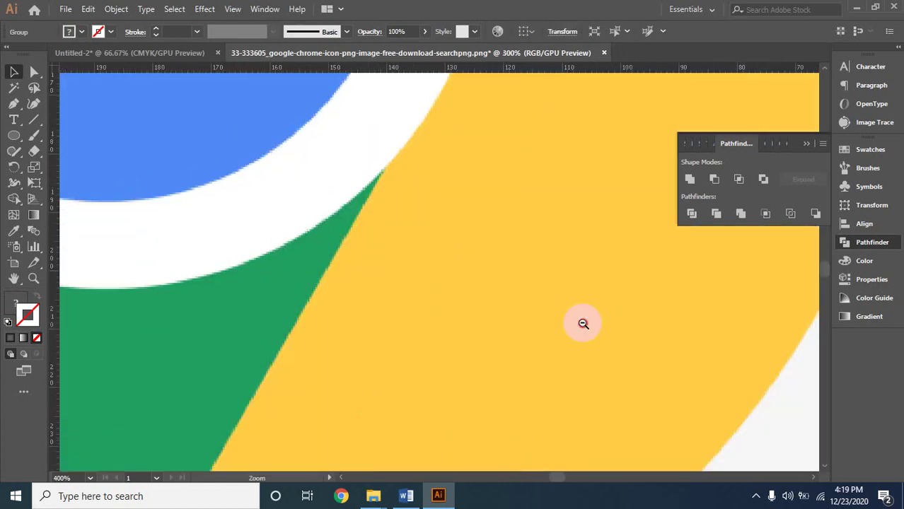
pyautogui.keyDown('ctrl'); pyautogui.keyDown('alt'); pyautogui.click(583, 324); pyautogui.keyUp('alt'); pyautogui.keyUp('ctrl')
pyautogui.keyDown('ctrl'); pyautogui.keyDown('alt'); pyautogui.click(583, 324); pyautogui.keyUp('alt'); pyautogui.keyUp('ctrl')
pyautogui.keyDown('ctrl'); pyautogui.keyDown('alt'); pyautogui.click(584, 324); pyautogui.keyUp('alt'); pyautogui.keyUp('ctrl')
pyautogui.keyDown('ctrl'); pyautogui.keyDown('alt'); pyautogui.click(583, 324); pyautogui.keyUp('alt'); pyautogui.keyUp('ctrl')
# - Examine the vector logo's curved edges at very high magnification, along the yellow outer edge and the white ring
pyautogui.keyDown('ctrl'); pyautogui.click(436, 236); pyautogui.keyUp('ctrl')
pyautogui.keyDown('ctrl'); pyautogui.click(438, 237); pyautogui.keyUp('ctrl')
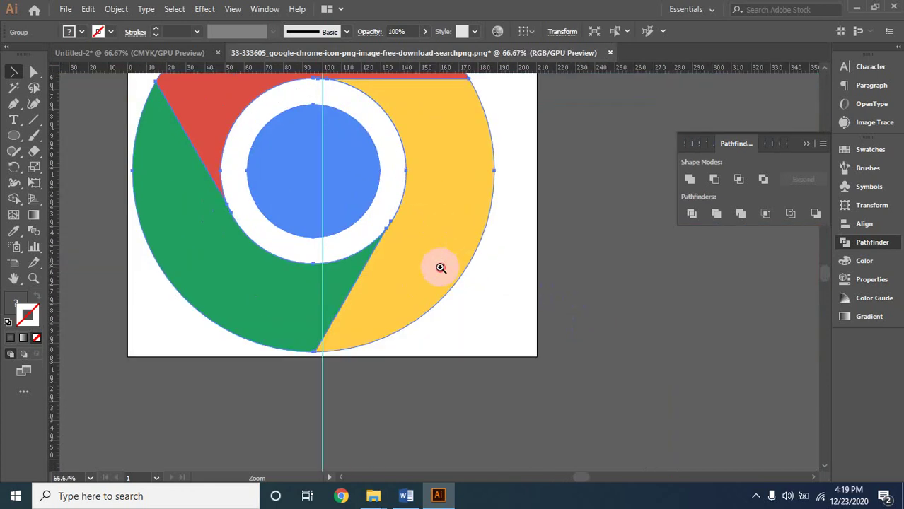
pyautogui.keyDown('ctrl'); pyautogui.click(440, 267); pyautogui.keyUp('ctrl')
pyautogui.keyDown('ctrl'); pyautogui.click(454, 279); pyautogui.keyUp('ctrl')
pyautogui.keyDown('ctrl'); pyautogui.click(435, 282); pyautogui.keyUp('ctrl')
pyautogui.keyDown('ctrl'); pyautogui.click(426, 274); pyautogui.keyUp('ctrl')
pyautogui.keyDown('ctrl'); pyautogui.click(428, 276); pyautogui.keyUp('ctrl')
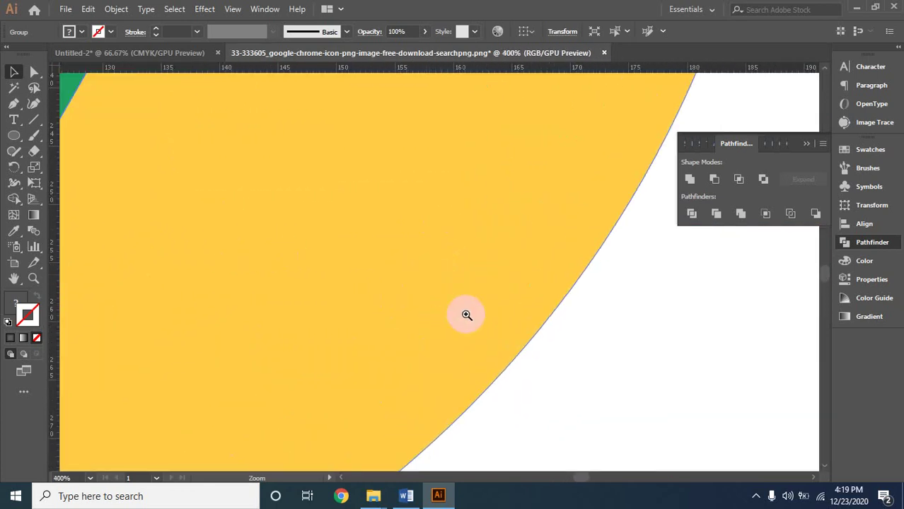
pyautogui.keyDown('ctrl'); pyautogui.click(467, 314); pyautogui.keyUp('ctrl')
pyautogui.keyDown('ctrl'); pyautogui.click(467, 316); pyautogui.keyUp('ctrl')
pyautogui.keyDown('ctrl'); pyautogui.click(469, 317); pyautogui.keyUp('ctrl')
pyautogui.keyDown('ctrl'); pyautogui.click(428, 238); pyautogui.keyUp('ctrl')
pyautogui.keyDown('ctrl'); pyautogui.click(431, 242); pyautogui.keyUp('ctrl')
pyautogui.keyDown('ctrl'); pyautogui.click(525, 283); pyautogui.keyUp('ctrl')
pyautogui.keyDown('ctrl'); pyautogui.click(525, 284); pyautogui.keyUp('ctrl')
pyautogui.keyDown('ctrl'); pyautogui.click(525, 284); pyautogui.keyUp('ctrl')
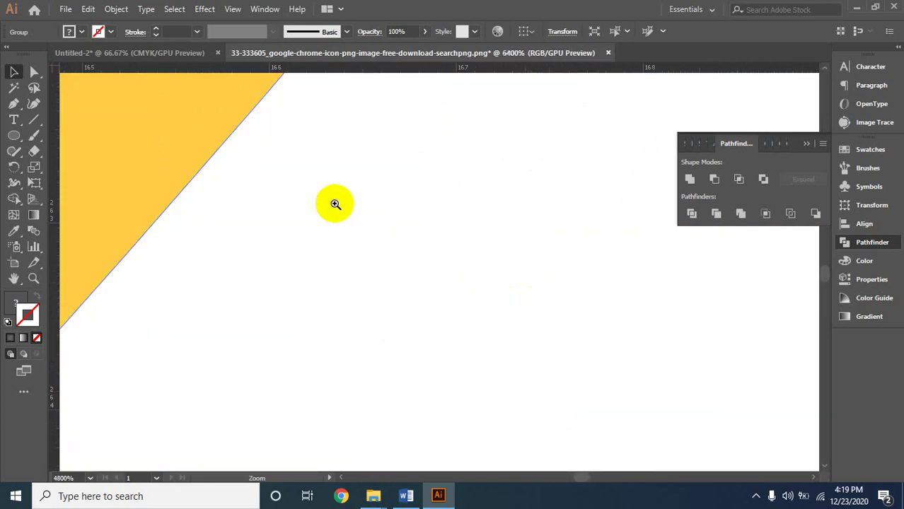
pyautogui.moveTo(211, 184); pyautogui.dragTo(592, 383)
pyautogui.keyDown('ctrl'); pyautogui.keyDown('alt'); pyautogui.click(225, 271); pyautogui.keyUp('alt'); pyautogui.keyUp('ctrl')
pyautogui.keyDown('ctrl'); pyautogui.keyDown('alt'); pyautogui.click(227, 271); pyautogui.keyUp('alt'); pyautogui.keyUp('ctrl')
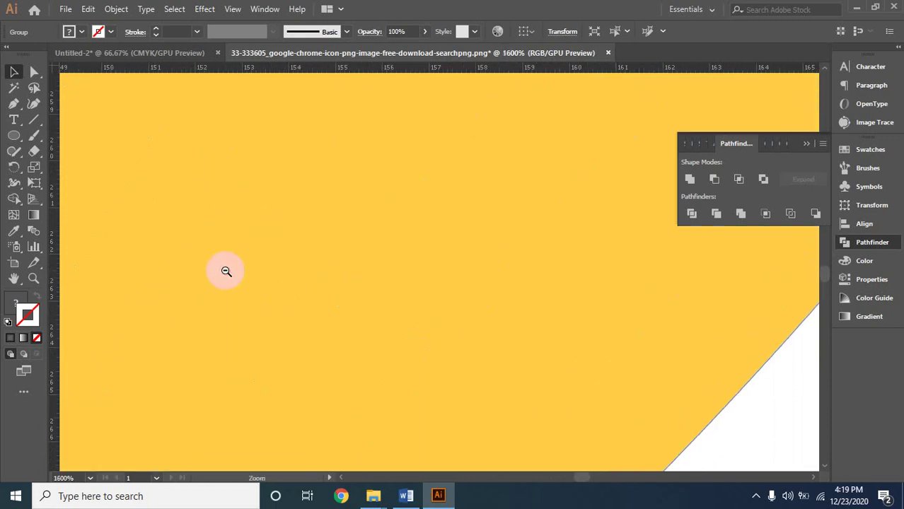
pyautogui.keyDown('ctrl'); pyautogui.keyDown('alt'); pyautogui.click(235, 267); pyautogui.keyUp('alt'); pyautogui.keyUp('ctrl')
pyautogui.keyDown('ctrl'); pyautogui.keyDown('alt'); pyautogui.click(244, 269); pyautogui.keyUp('alt'); pyautogui.keyUp('ctrl')
pyautogui.keyDown('ctrl'); pyautogui.keyDown('alt'); pyautogui.click(253, 270); pyautogui.keyUp('alt'); pyautogui.keyUp('ctrl')
pyautogui.keyDown('ctrl'); pyautogui.keyDown('alt'); pyautogui.click(273, 278); pyautogui.keyUp('alt'); pyautogui.keyUp('ctrl')
pyautogui.keyDown('ctrl'); pyautogui.keyDown('alt'); pyautogui.click(290, 284); pyautogui.keyUp('alt'); pyautogui.keyUp('ctrl')
pyautogui.keyDown('ctrl'); pyautogui.keyDown('alt'); pyautogui.click(291, 284); pyautogui.keyUp('alt'); pyautogui.keyUp('ctrl')
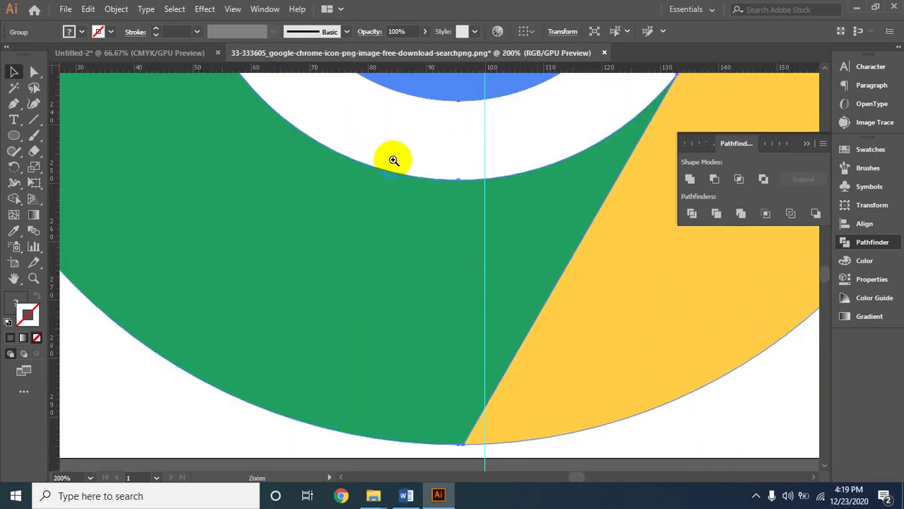
pyautogui.keyDown('ctrl'); pyautogui.click(393, 156); pyautogui.keyUp('ctrl')
pyautogui.keyDown('ctrl'); pyautogui.click(395, 163); pyautogui.keyUp('ctrl')
pyautogui.keyDown('ctrl'); pyautogui.click(397, 178); pyautogui.keyUp('ctrl')
pyautogui.moveTo(336, 279); pyautogui.dragTo(358, 168)
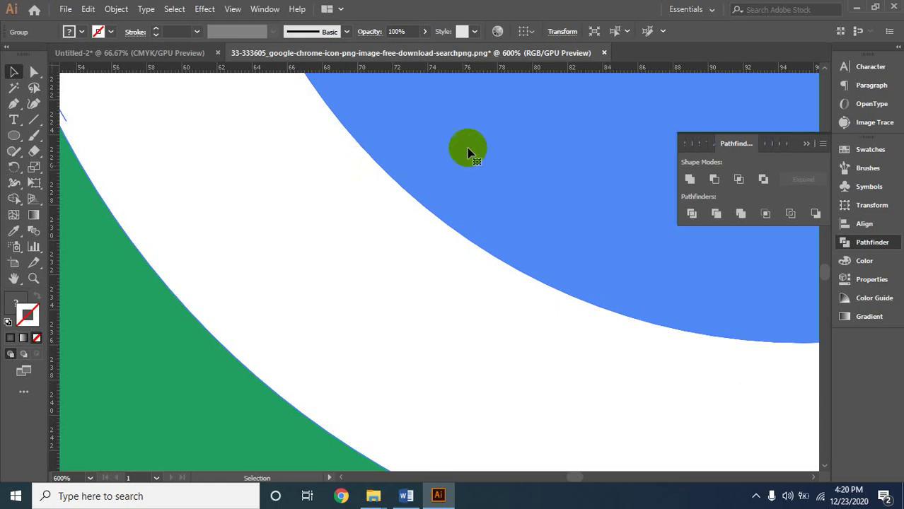
pyautogui.click(755, 497)
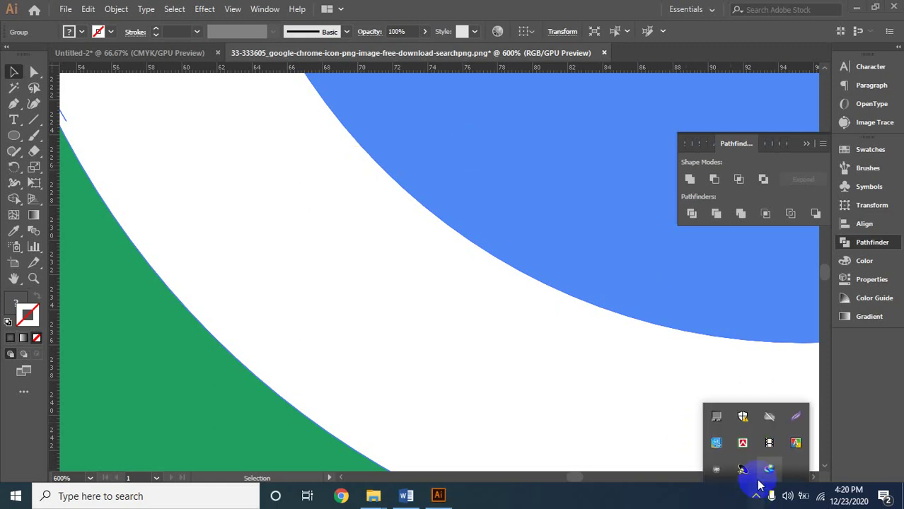
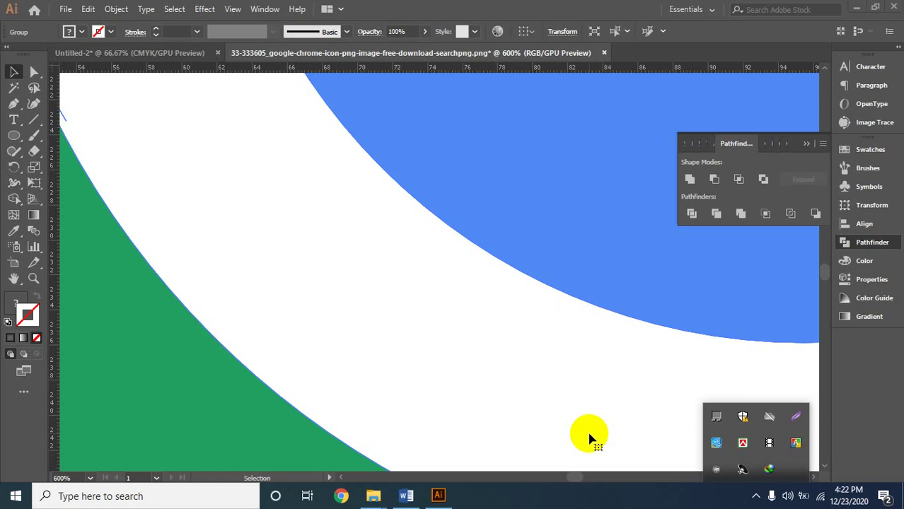
pyautogui.keyDown('ctrl'); pyautogui.keyDown('alt'); pyautogui.click(242, 140); pyautogui.keyUp('alt'); pyautogui.keyUp('ctrl')
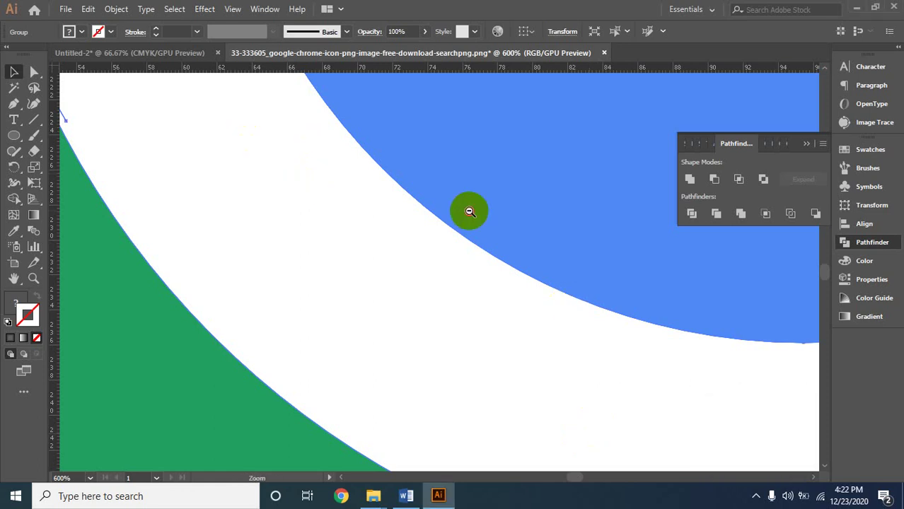
pyautogui.keyDown('ctrl'); pyautogui.keyDown('alt'); pyautogui.click(469, 253); pyautogui.keyUp('alt'); pyautogui.keyUp('ctrl')
pyautogui.keyDown('ctrl'); pyautogui.keyDown('alt'); pyautogui.click(469, 253); pyautogui.keyUp('alt'); pyautogui.keyUp('ctrl')
pyautogui.keyDown('ctrl'); pyautogui.keyDown('alt'); pyautogui.click(470, 253); pyautogui.keyUp('alt'); pyautogui.keyUp('ctrl')
pyautogui.keyDown('ctrl'); pyautogui.keyDown('alt'); pyautogui.click(469, 253); pyautogui.keyUp('alt'); pyautogui.keyUp('ctrl')
pyautogui.keyDown('ctrl'); pyautogui.keyDown('alt'); pyautogui.click(488, 274); pyautogui.keyUp('alt'); pyautogui.keyUp('ctrl')
pyautogui.keyDown('ctrl'); pyautogui.keyDown('alt'); pyautogui.click(504, 293); pyautogui.keyUp('alt'); pyautogui.keyUp('ctrl')
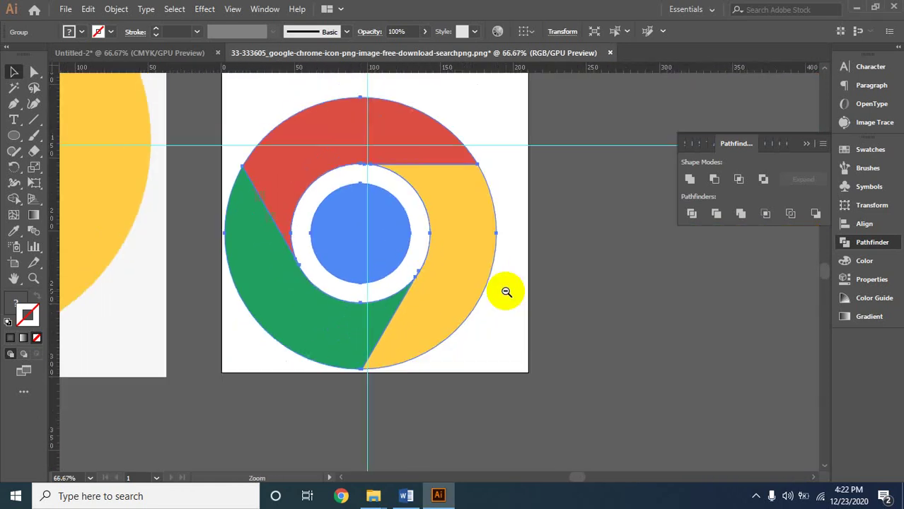
# - Check the Class #4 topics and homework list in the Word document, and return to Illustrator
pyautogui.click(442, 498)
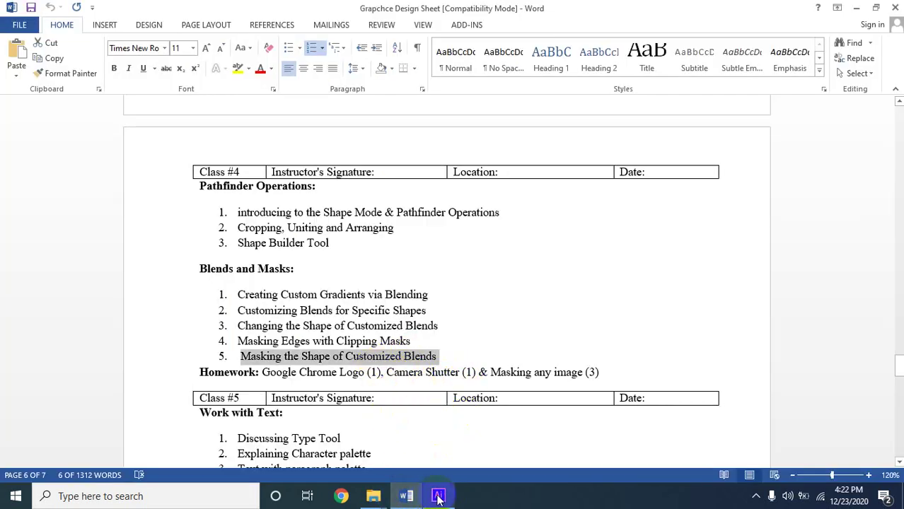
pyautogui.moveTo(438, 498)
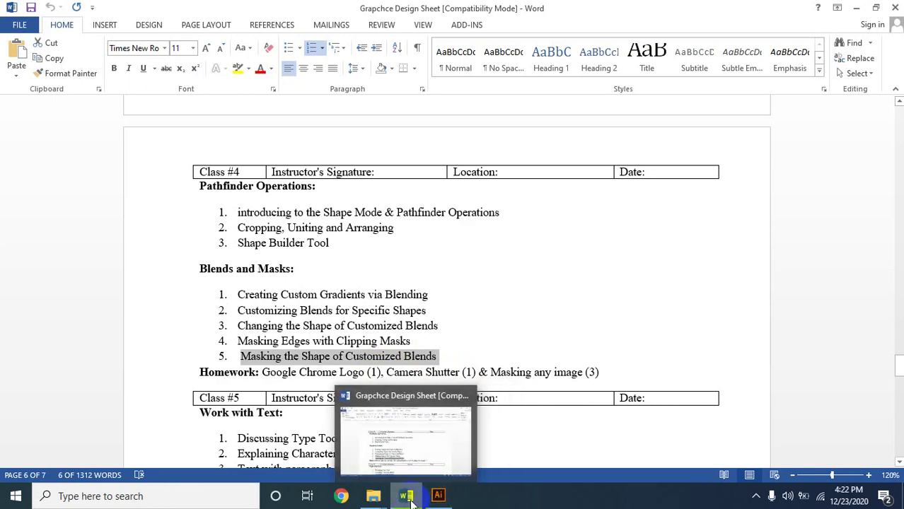
pyautogui.click(441, 500)
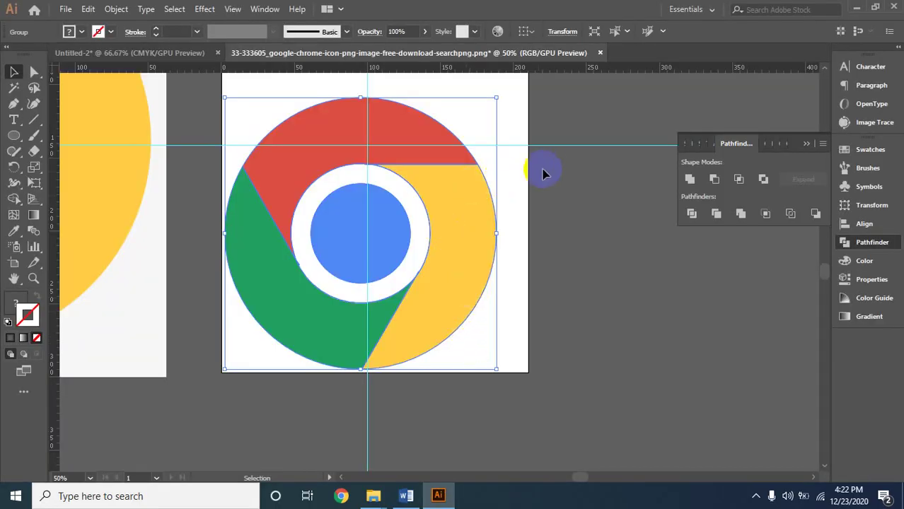
# - Draw a green ellipse without a stroke in the empty artboard area above the logo, and clear the selection
pyautogui.keyDown('ctrl'); pyautogui.click(475, 119); pyautogui.keyUp('ctrl')
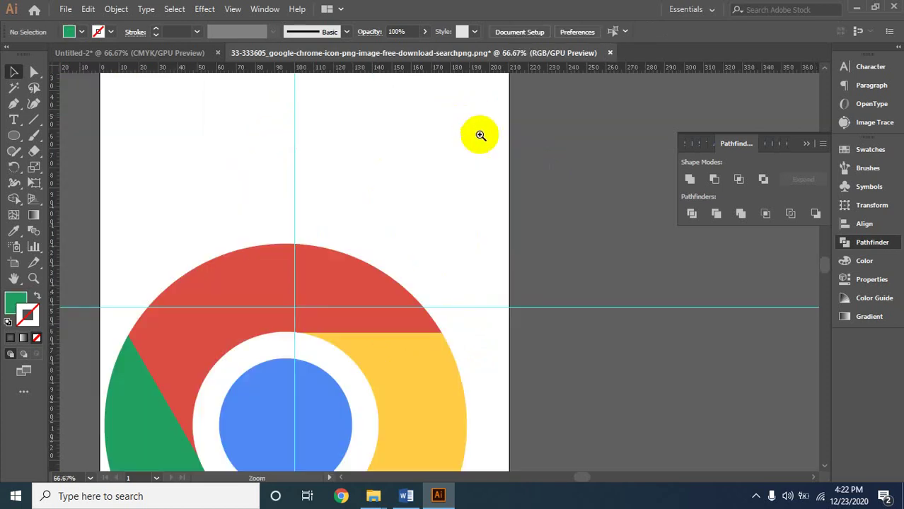
pyautogui.keyDown('ctrl'); pyautogui.click(468, 198); pyautogui.keyUp('ctrl')
pyautogui.moveTo(331, 198); pyautogui.dragTo(465, 258)
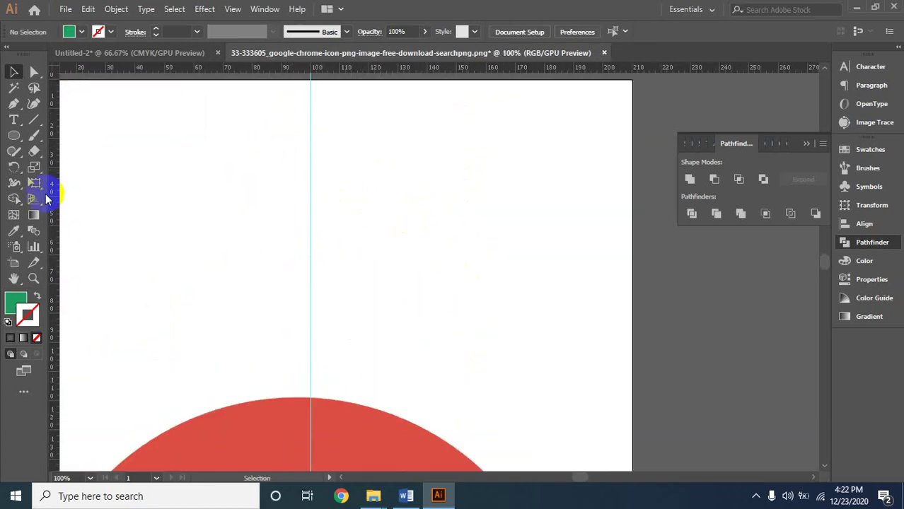
pyautogui.click(16, 140)
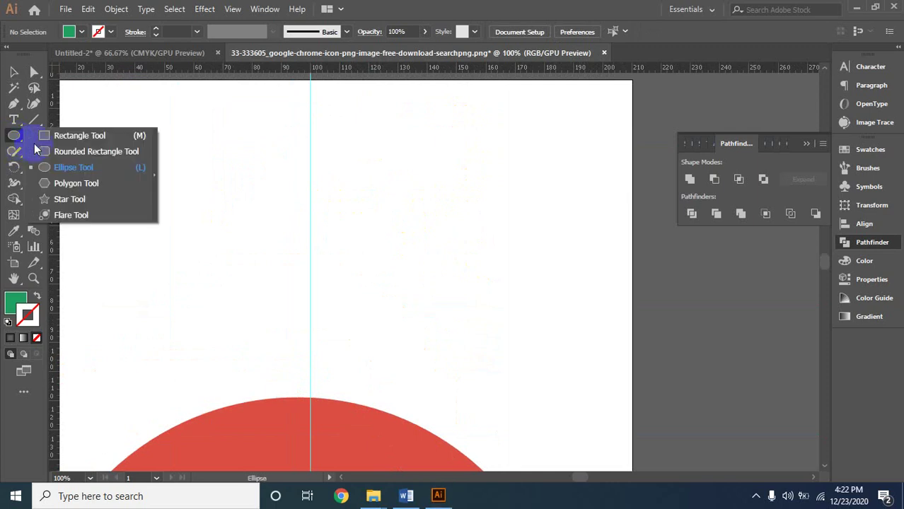
pyautogui.click(43, 170)
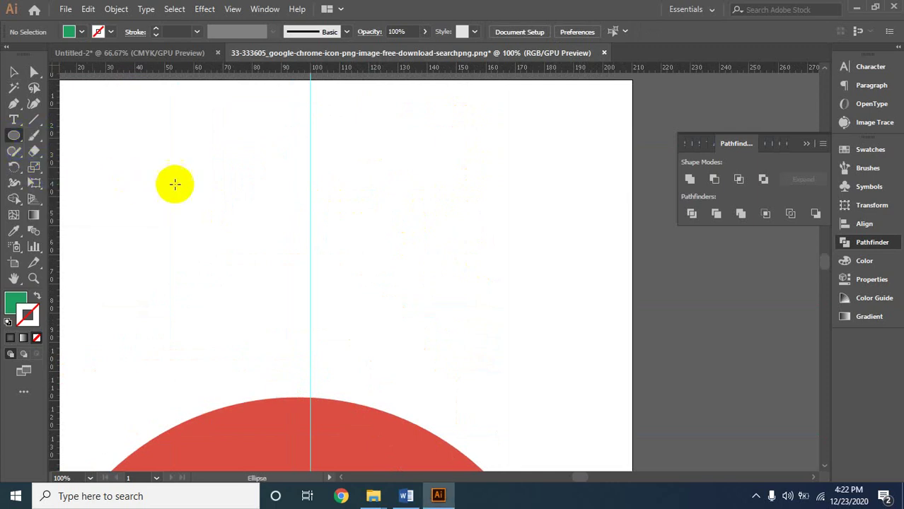
pyautogui.moveTo(248, 216); pyautogui.dragTo(328, 303)
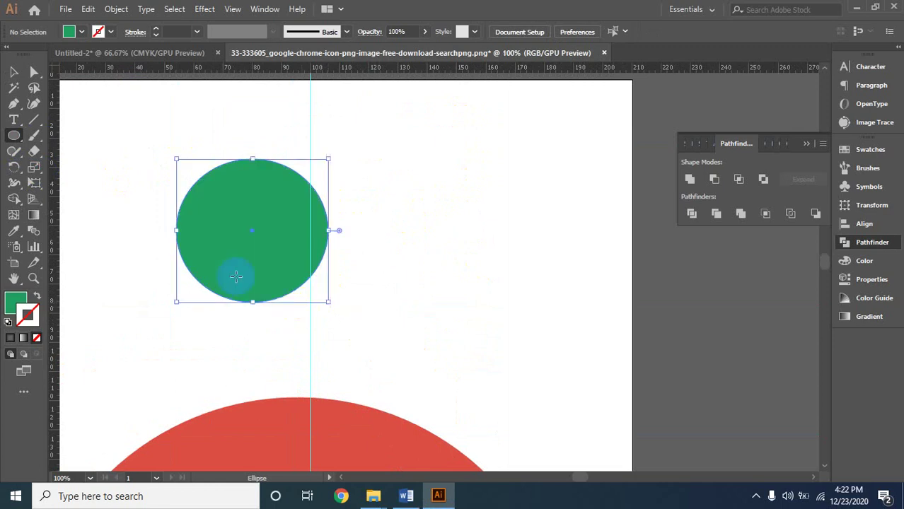
pyautogui.click(14, 71)
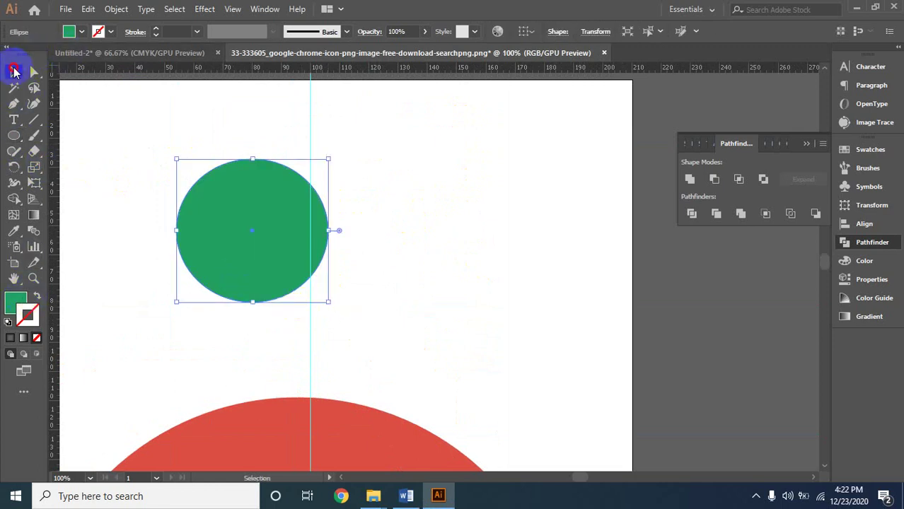
pyautogui.click(281, 135)
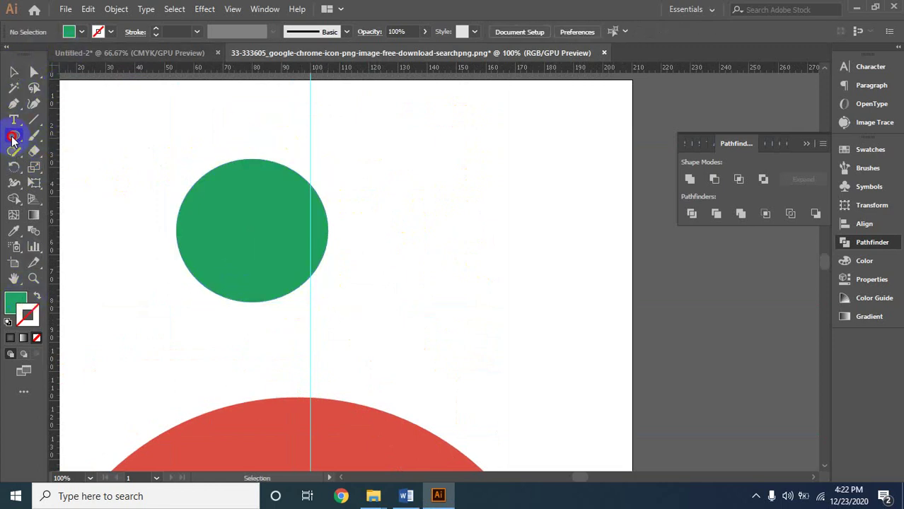
# - Draw a rectangle overlapping the green ellipse's right edge and fill it with dark blue 2D219E
pyautogui.click(12, 138)
pyautogui.moveTo(12, 137); pyautogui.dragTo(42, 135)
pyautogui.moveTo(321, 172); pyautogui.dragTo(468, 302)
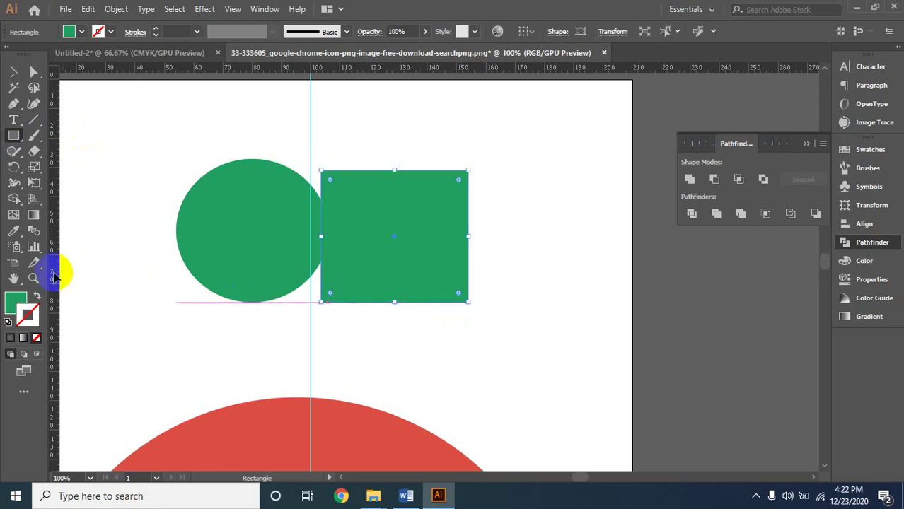
pyautogui.click(21, 298)
pyautogui.doubleClick(21, 300)
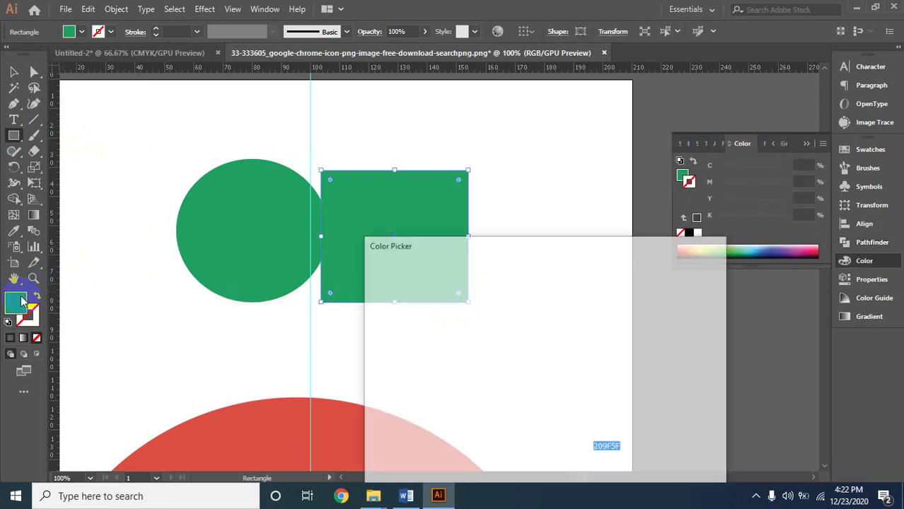
pyautogui.click(562, 338)
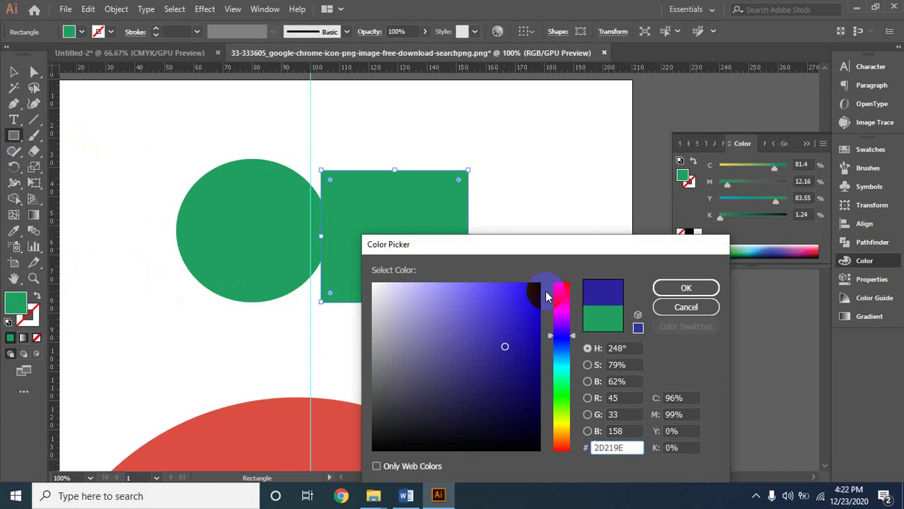
pyautogui.click(681, 287)
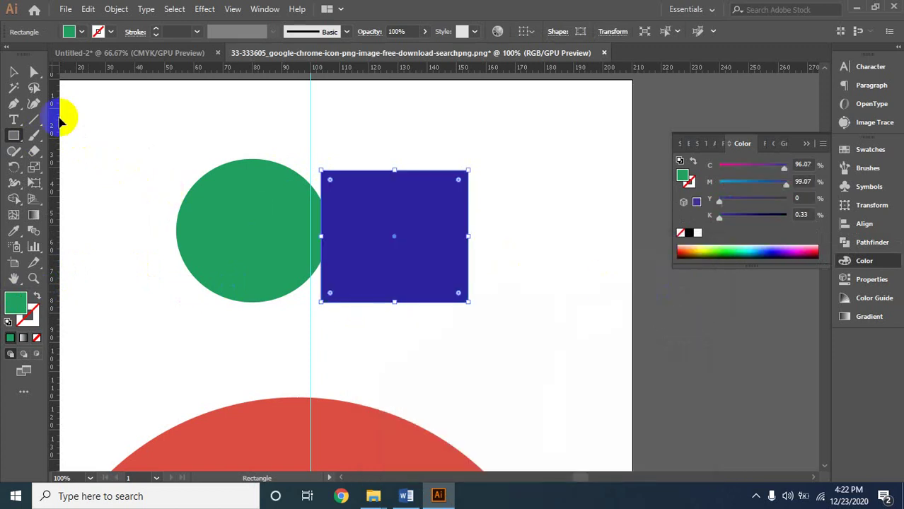
# - Move the blue rectangle further over the ellipse, with its top edge level with the ellipse's top
pyautogui.click(11, 71)
pyautogui.click(331, 169)
pyautogui.moveTo(373, 247); pyautogui.dragTo(353, 239)
# - Select the ellipse and the blue rectangle together and display the Pathfinder options
pyautogui.moveTo(161, 150); pyautogui.dragTo(388, 309)
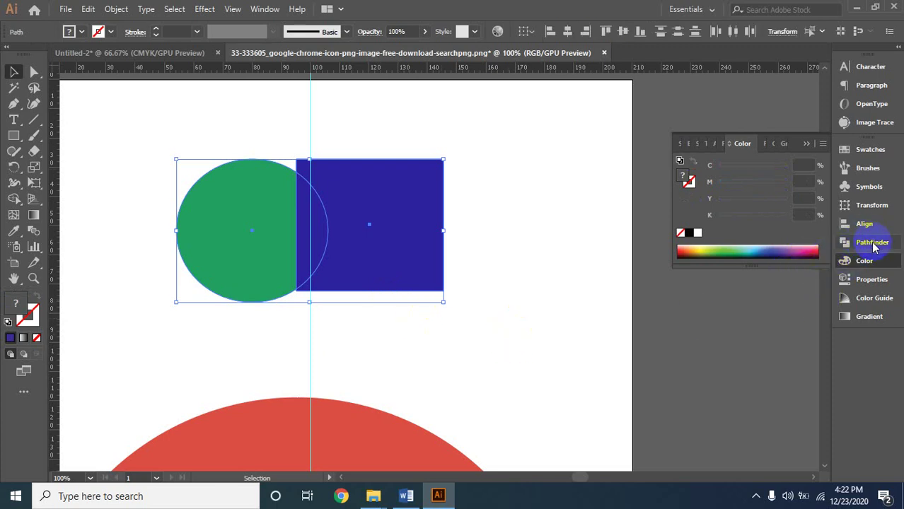
pyautogui.click(264, 10)
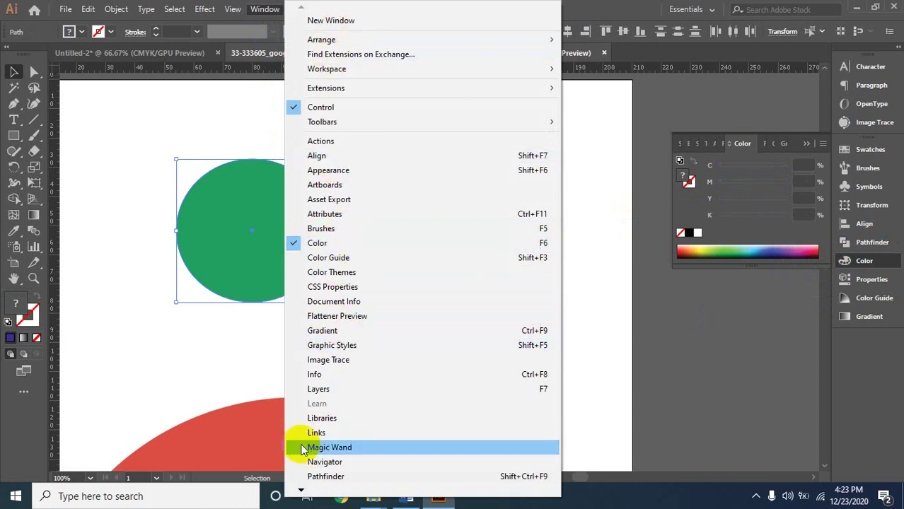
pyautogui.click(326, 476)
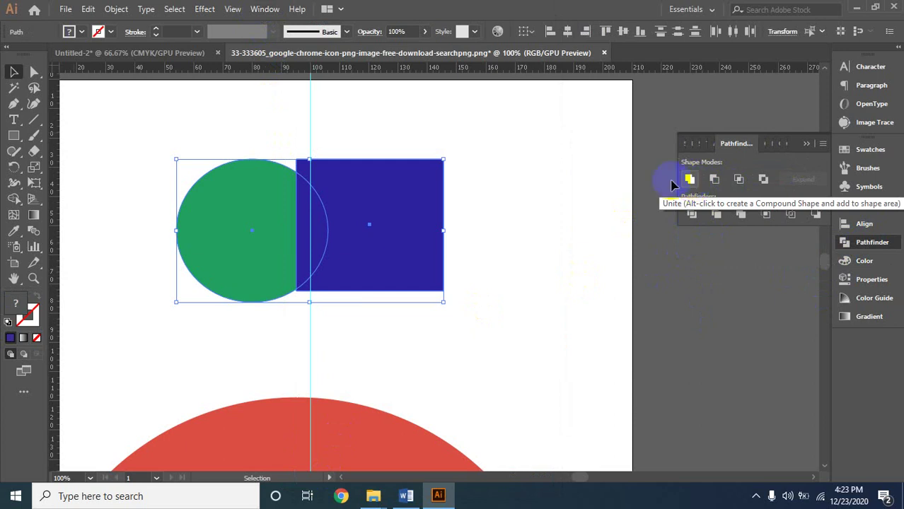
pyautogui.click(186, 136)
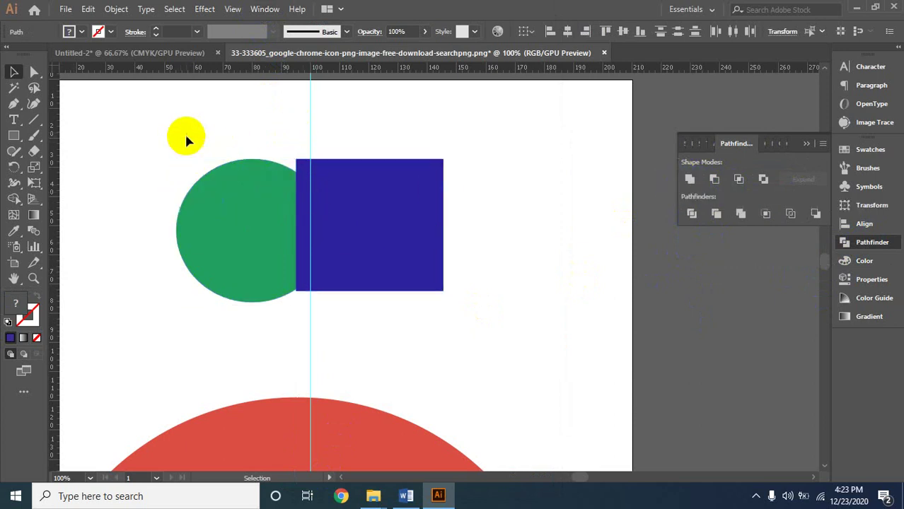
pyautogui.moveTo(167, 134); pyautogui.dragTo(371, 228)
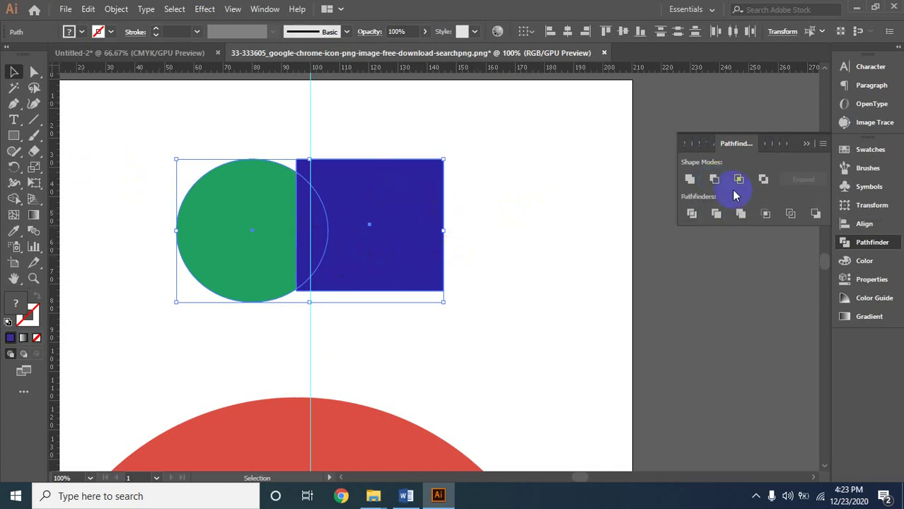
# - Move the blue rectangle up and clear of the ellipse, and place a copy diagonally below it, overlapping its lower-right corner
pyautogui.click(421, 306)
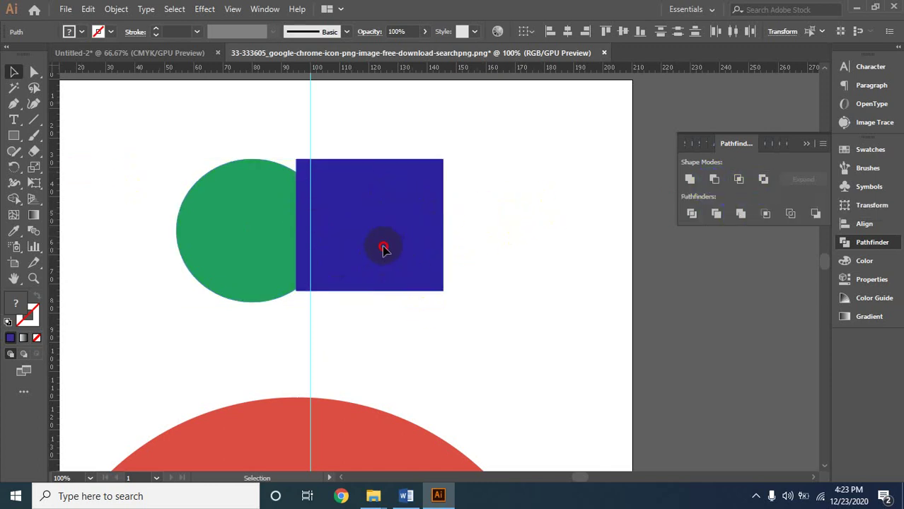
pyautogui.moveTo(383, 249); pyautogui.dragTo(461, 183)
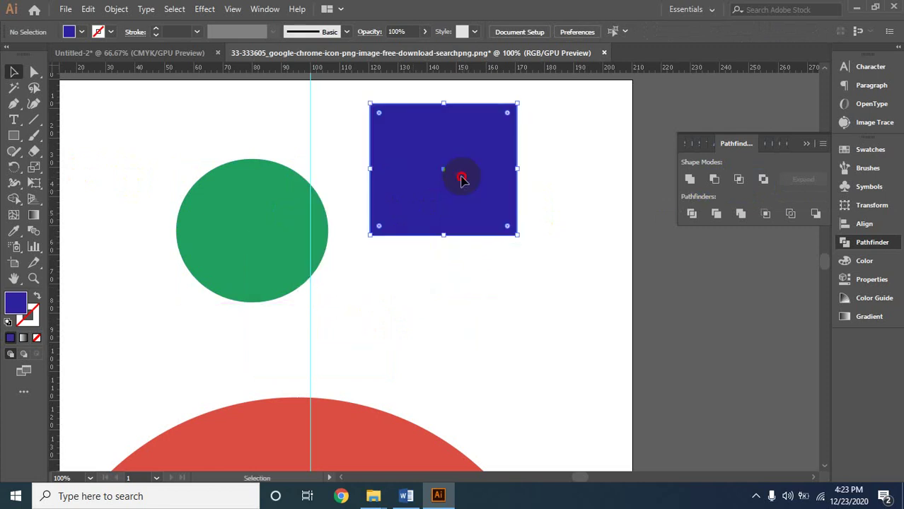
pyautogui.moveTo(464, 181)
pyautogui.mouseDown()
pyautogui.moveTo(573, 343)
pyautogui.moveTo(530, 222)
pyautogui.moveTo(540, 254)
pyautogui.moveTo(536, 242)
pyautogui.mouseUp()
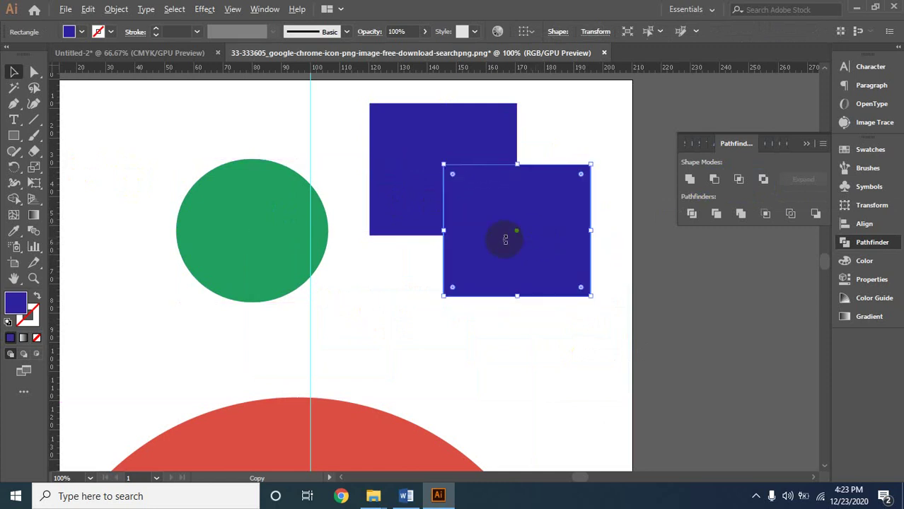
# - Fill the copied rectangle with magenta D70AED and clear the selection
pyautogui.doubleClick(18, 306)
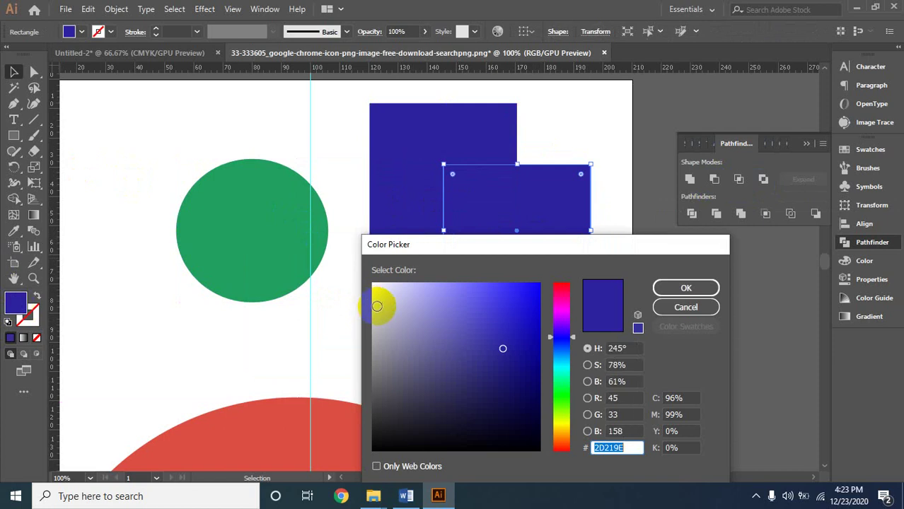
pyautogui.moveTo(554, 341); pyautogui.dragTo(557, 316)
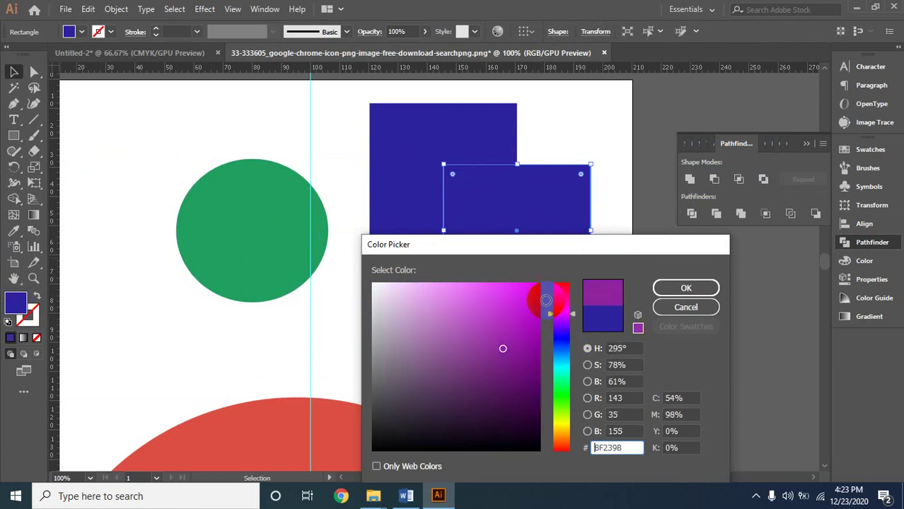
pyautogui.click(534, 294)
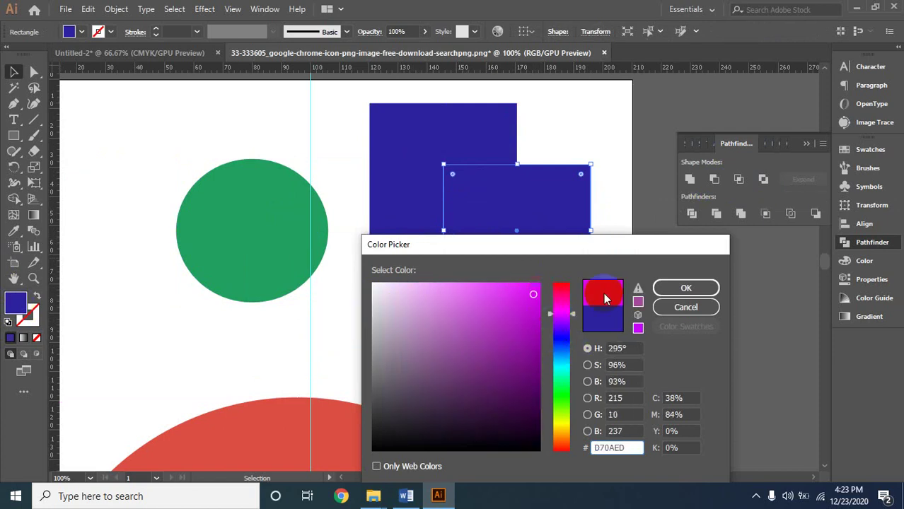
pyautogui.click(662, 305)
pyautogui.click(563, 318)
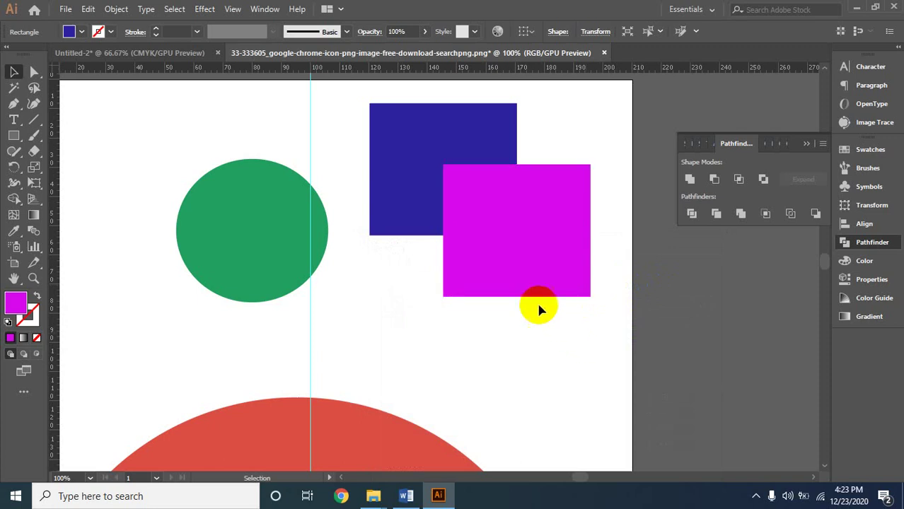
# - Try the Unite shape mode on the blue and magenta rectangles, and undo it
pyautogui.moveTo(341, 137); pyautogui.dragTo(579, 306)
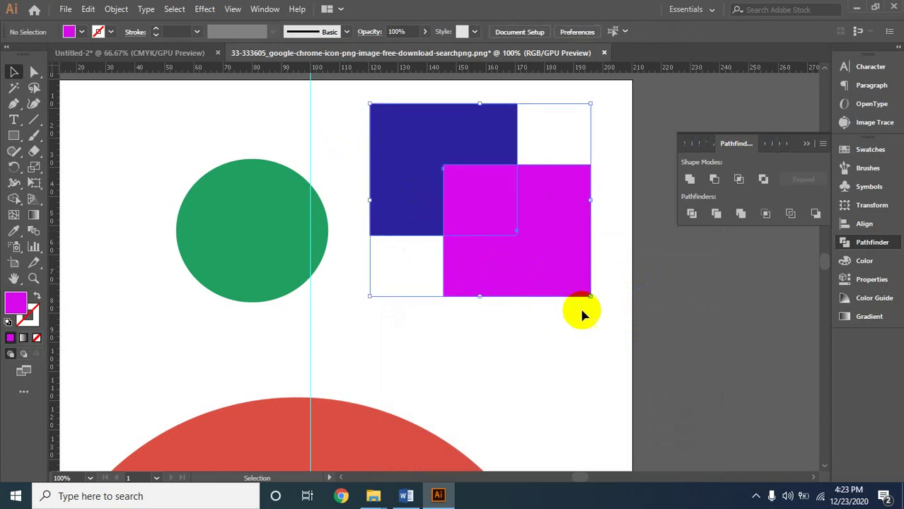
pyautogui.click(690, 181)
pyautogui.click(520, 225)
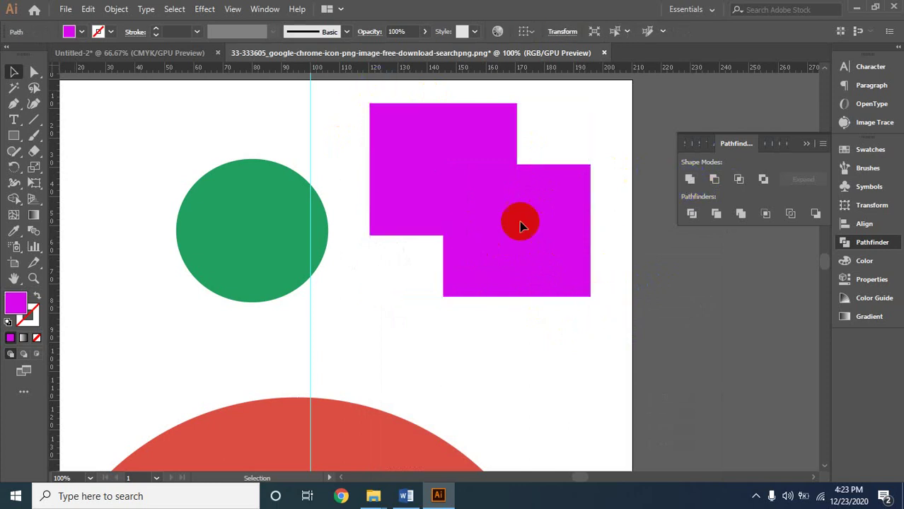
pyautogui.hotkey('ctrl', 'shift', 'a')
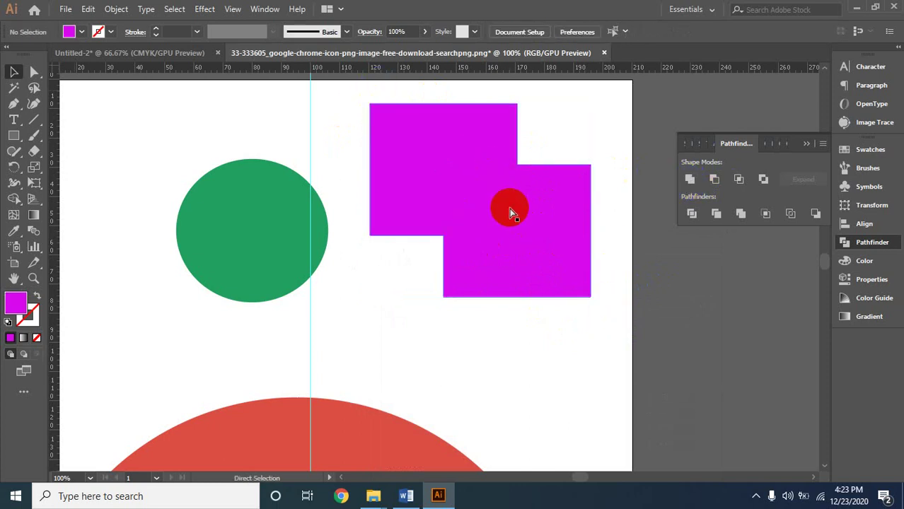
pyautogui.hotkey('ctrl', 'z')
pyautogui.click(665, 269)
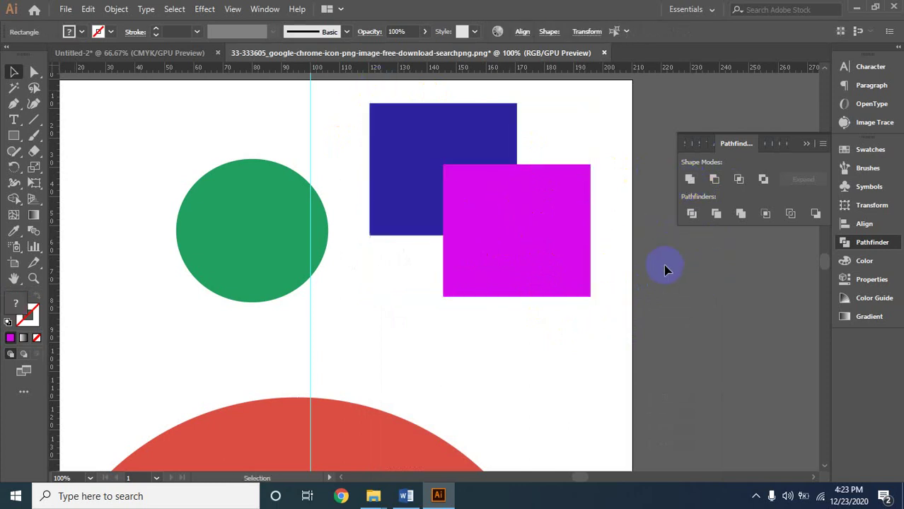
# - Try Minus Front on the two rectangles to cut the magenta one out of the blue one, and undo it
pyautogui.moveTo(353, 148); pyautogui.dragTo(566, 270)
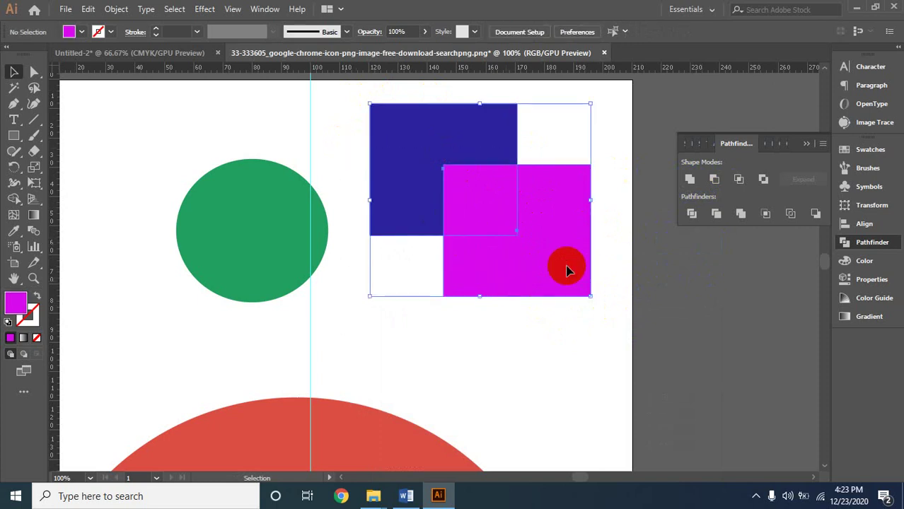
pyautogui.click(714, 180)
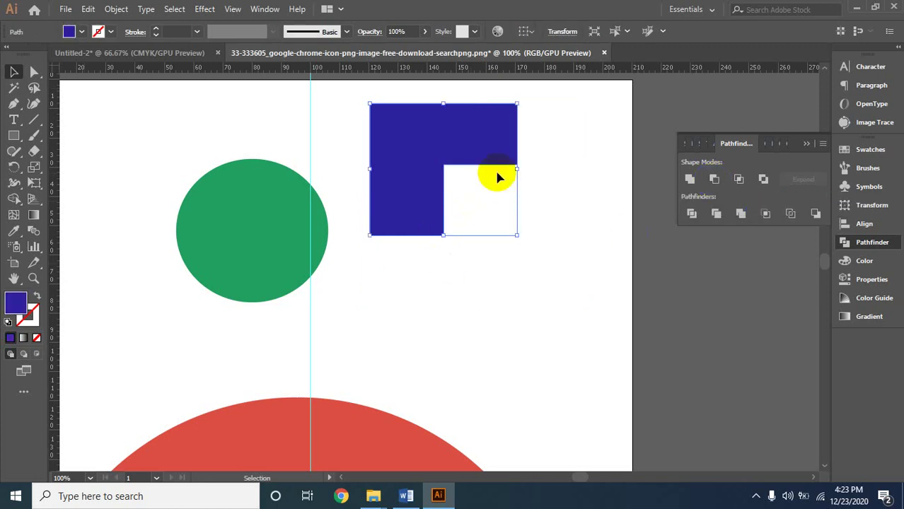
pyautogui.hotkey('ctrl', 'z')
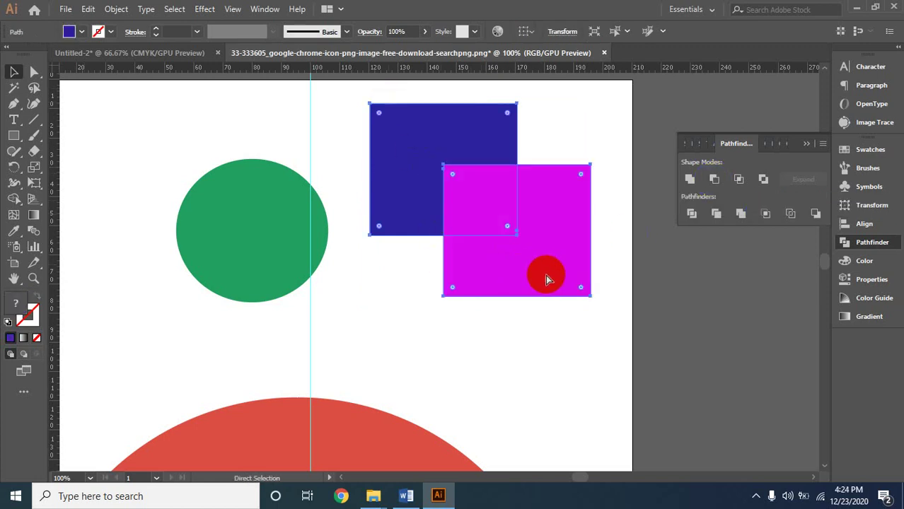
pyautogui.click(670, 313)
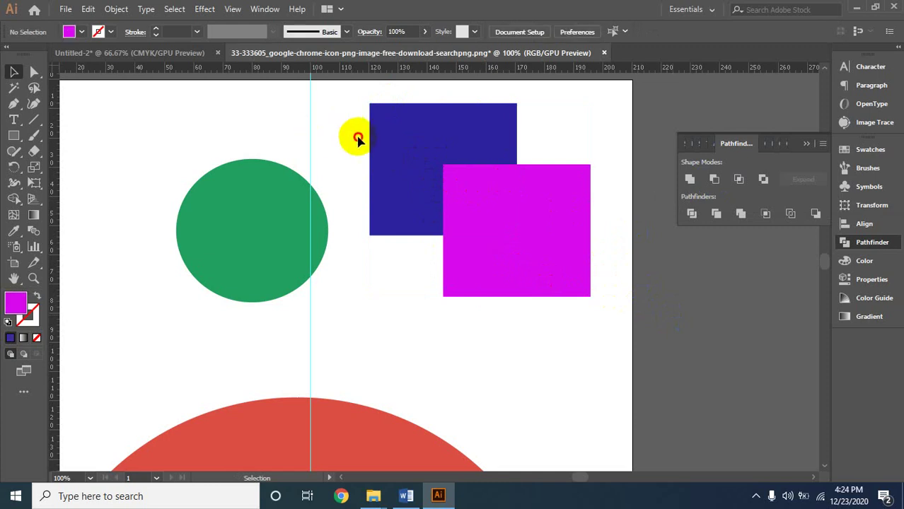
# - Try Intersect on the two rectangles to keep only their overlap, and undo it
pyautogui.moveTo(358, 140); pyautogui.dragTo(495, 300)
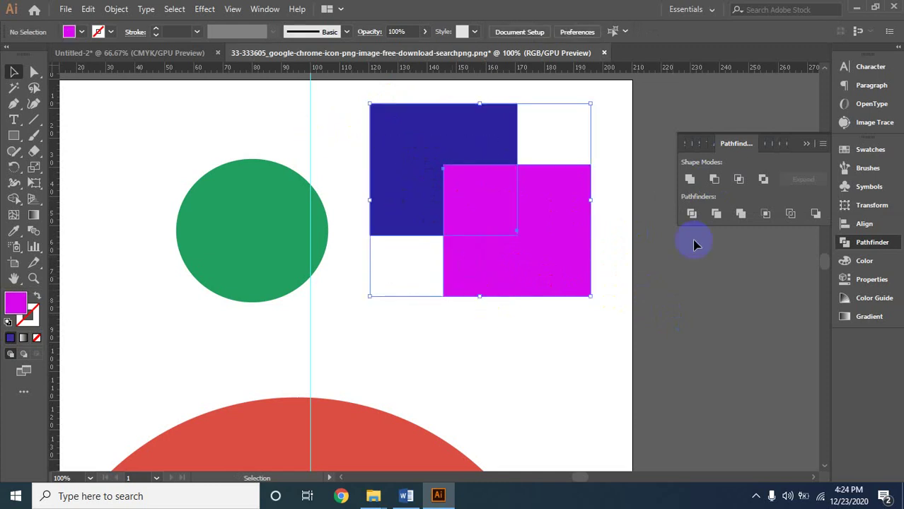
pyautogui.click(739, 181)
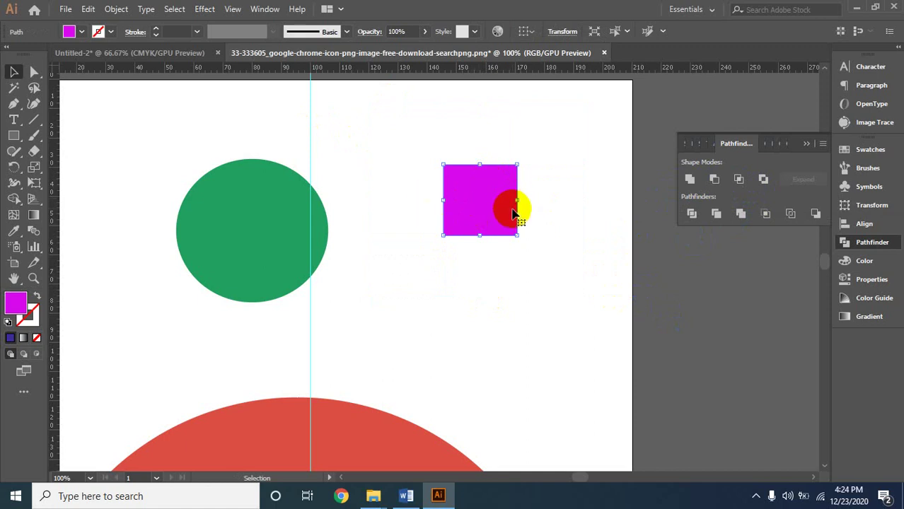
pyautogui.hotkey('ctrl', 'z')
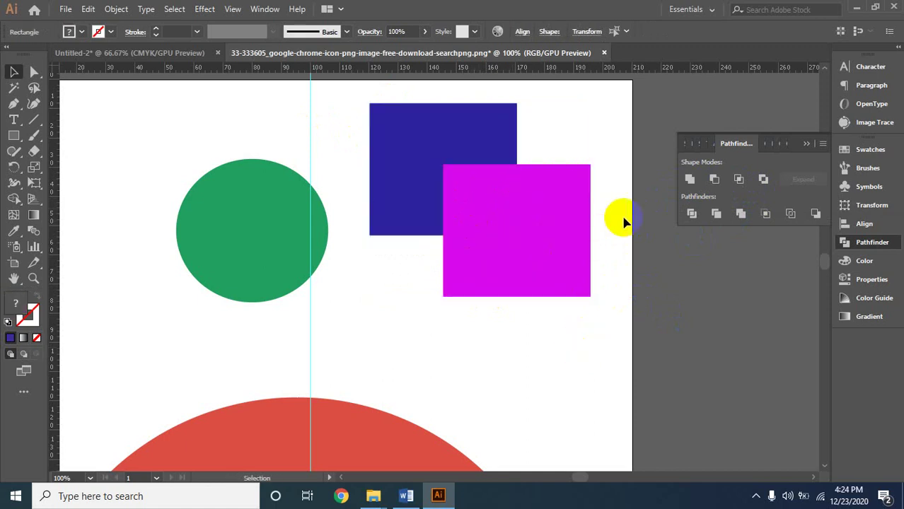
pyautogui.click(478, 92)
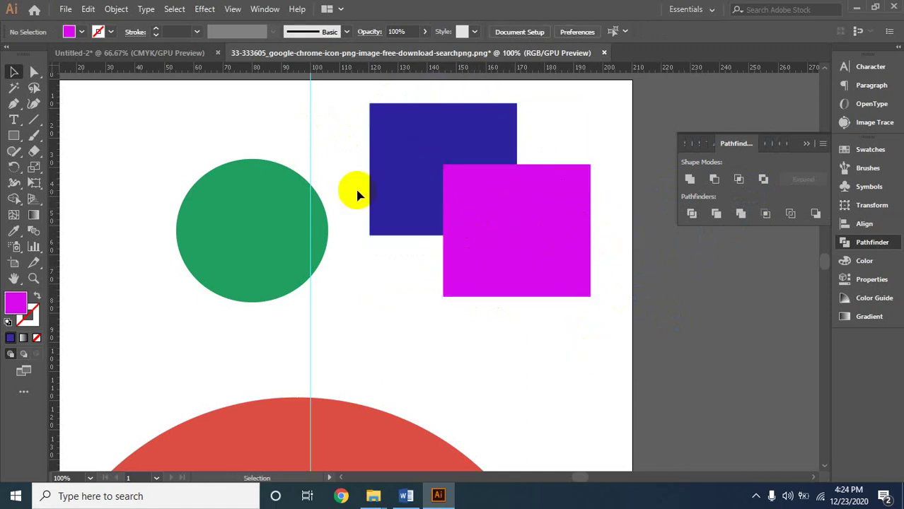
# - Try Exclude on the two rectangles to remove their overlapping area, and undo it
pyautogui.moveTo(342, 153); pyautogui.dragTo(549, 287)
pyautogui.click(763, 180)
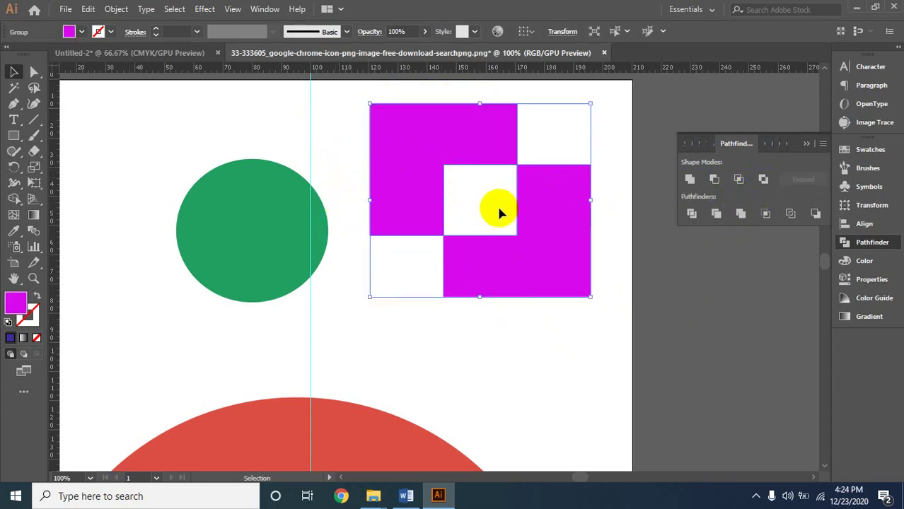
pyautogui.click(562, 204)
pyautogui.hotkey('ctrl', 'z')
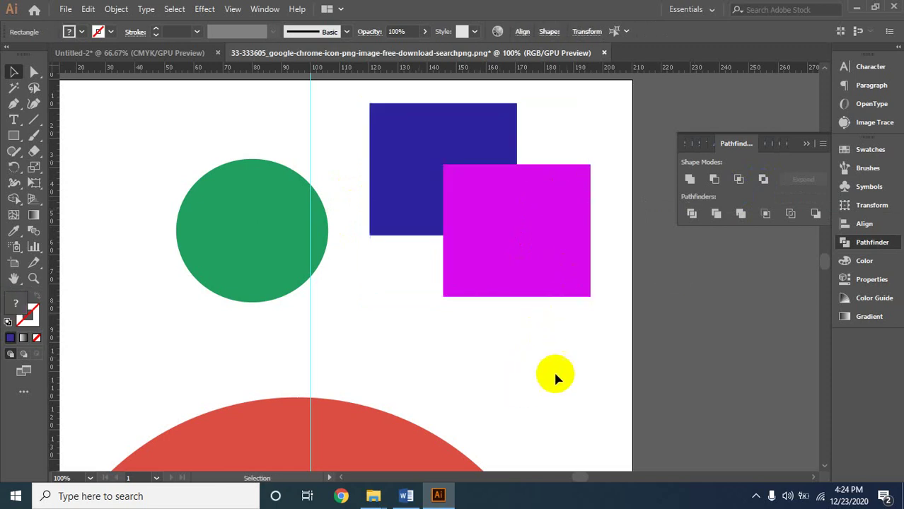
# - Split the overlapping blue and magenta rectangles into separate pieces with Pathfinder Divide
pyautogui.moveTo(351, 147); pyautogui.dragTo(593, 281)
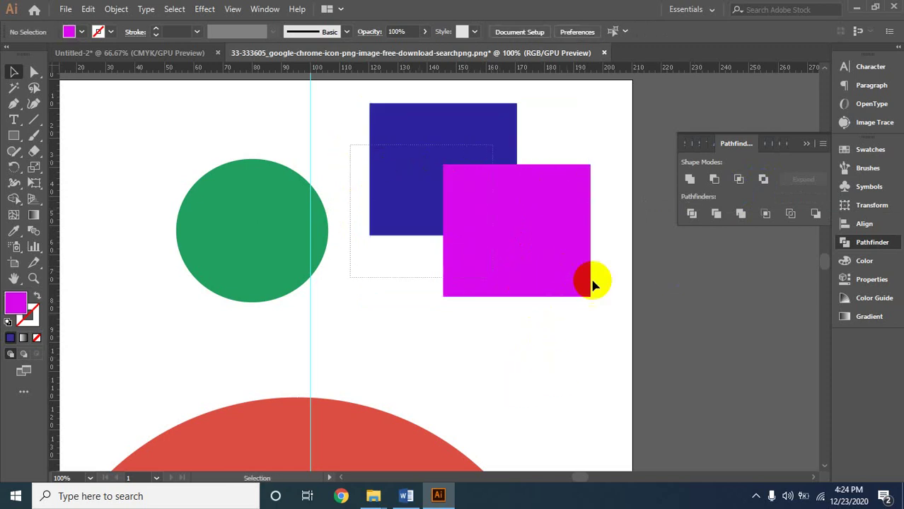
pyautogui.click(692, 213)
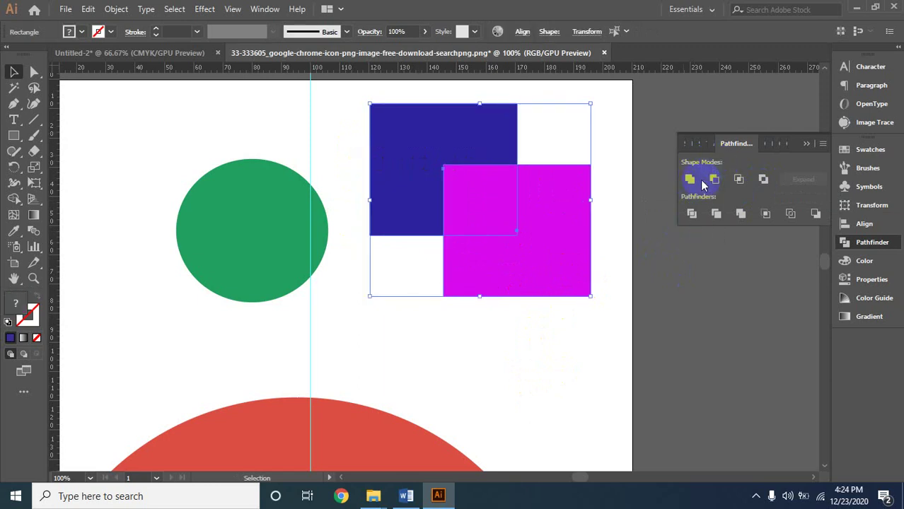
pyautogui.click(693, 216)
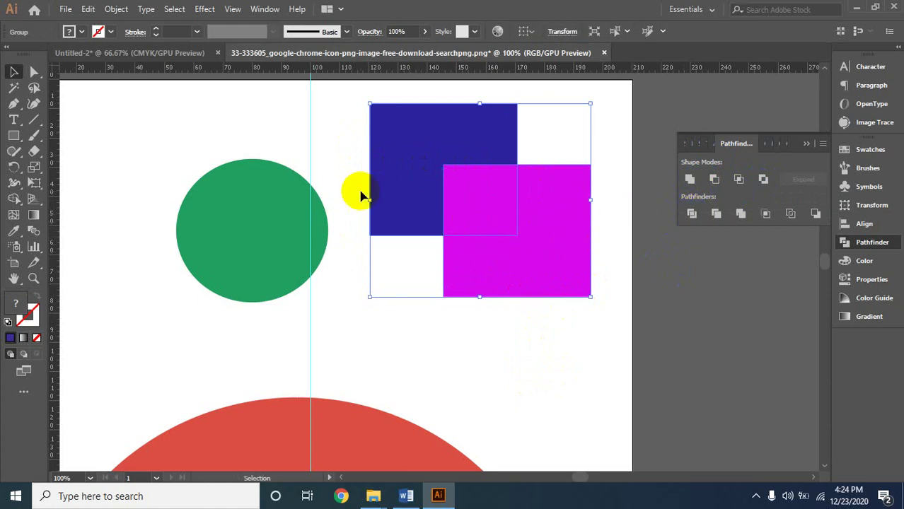
# - Ungroup the pieces that the Divide produced from the blue and magenta rectangles
pyautogui.click(360, 196)
pyautogui.click(454, 162)
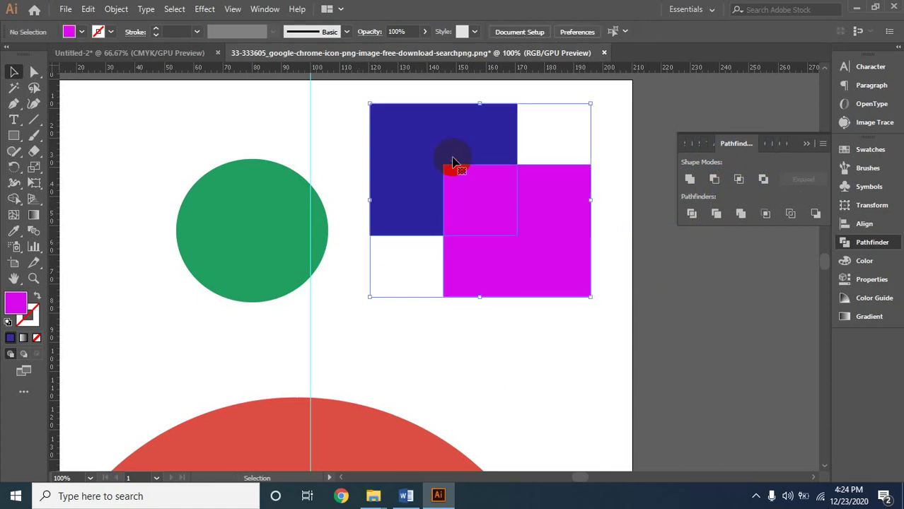
pyautogui.rightClick(453, 162)
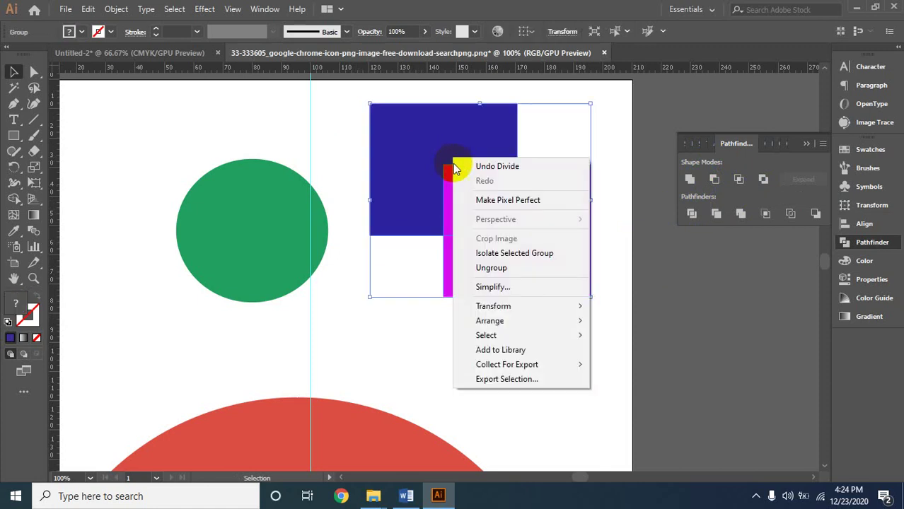
pyautogui.click(489, 268)
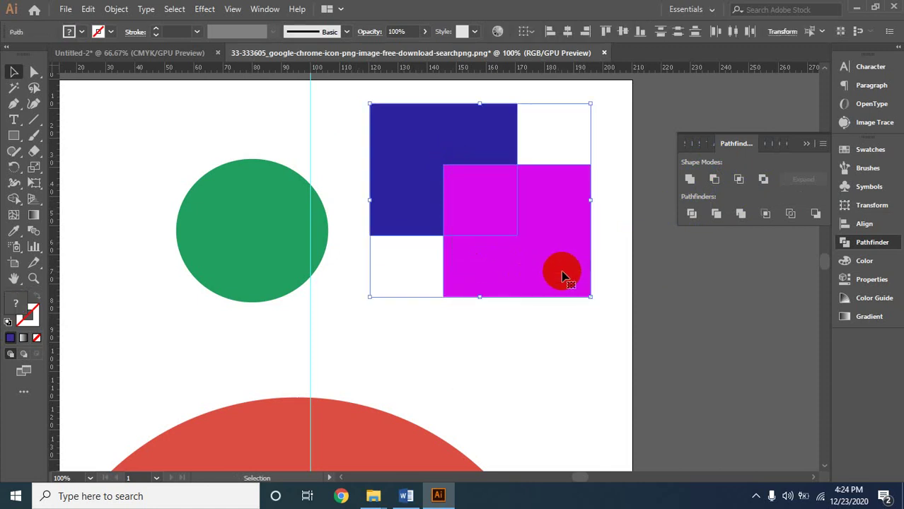
pyautogui.click(646, 283)
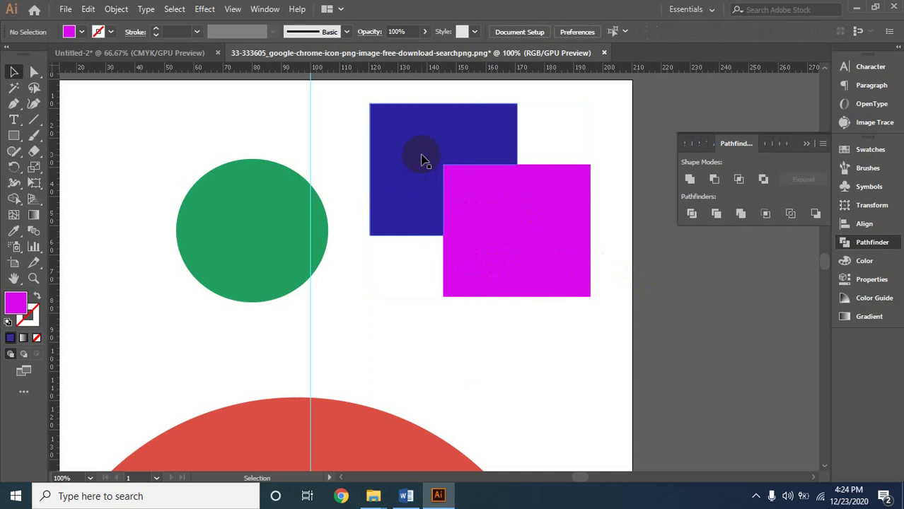
# - Try moving the divided pieces apart, including the square from the overlap, and undo the moves
pyautogui.moveTo(421, 159)
pyautogui.mouseDown()
pyautogui.moveTo(414, 128)
pyautogui.moveTo(438, 155)
pyautogui.mouseUp()
pyautogui.click(514, 325)
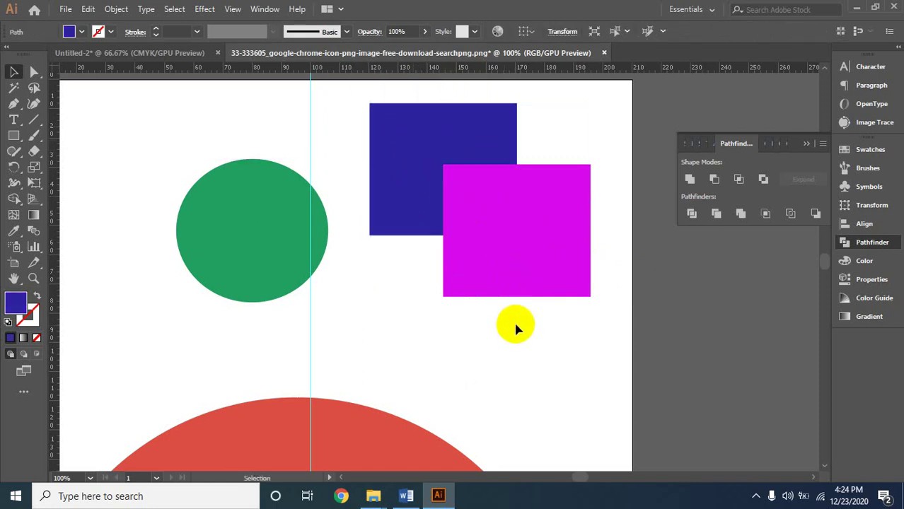
pyautogui.click(497, 192)
pyautogui.moveTo(498, 196); pyautogui.dragTo(566, 146)
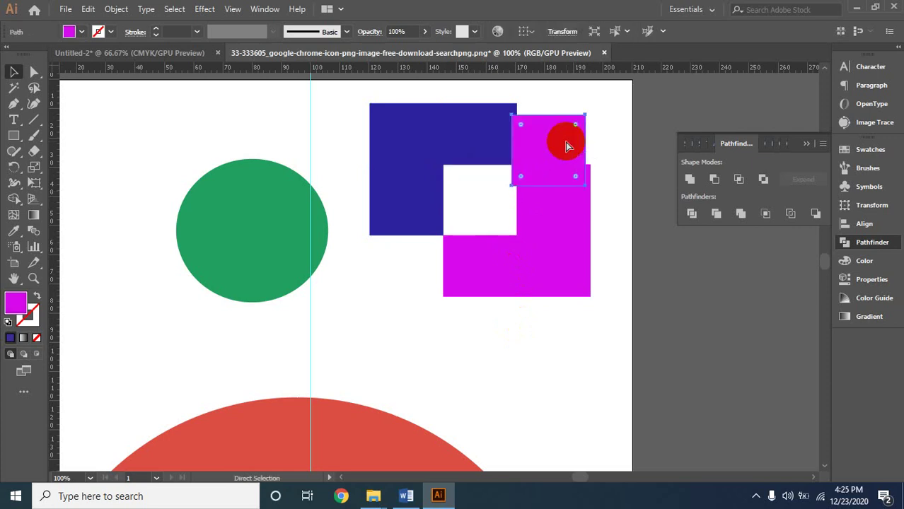
pyautogui.hotkey('ctrl', 'z')
pyautogui.moveTo(542, 217); pyautogui.dragTo(561, 253)
pyautogui.click(554, 158)
pyautogui.hotkey('ctrl', 'z')
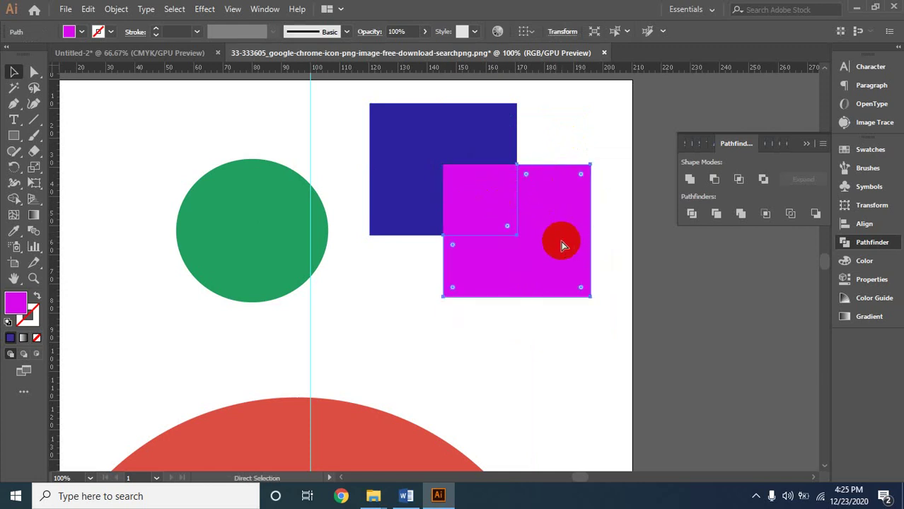
# - Undo the ungrouping and the Divide, and check the restored magenta and blue rectangles by selecting each one
pyautogui.hotkey('ctrl', 'z')
pyautogui.hotkey('ctrl', 'z')
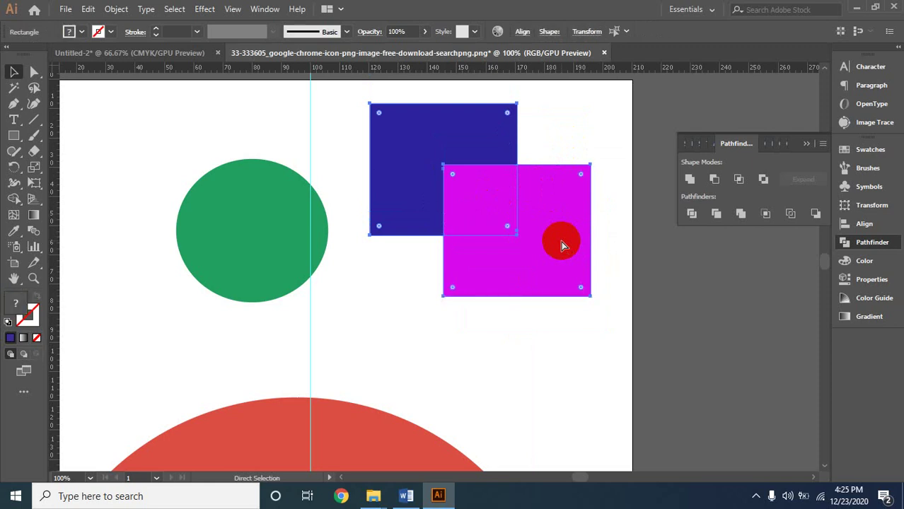
pyautogui.press('v')
pyautogui.click(513, 323)
pyautogui.click(522, 281)
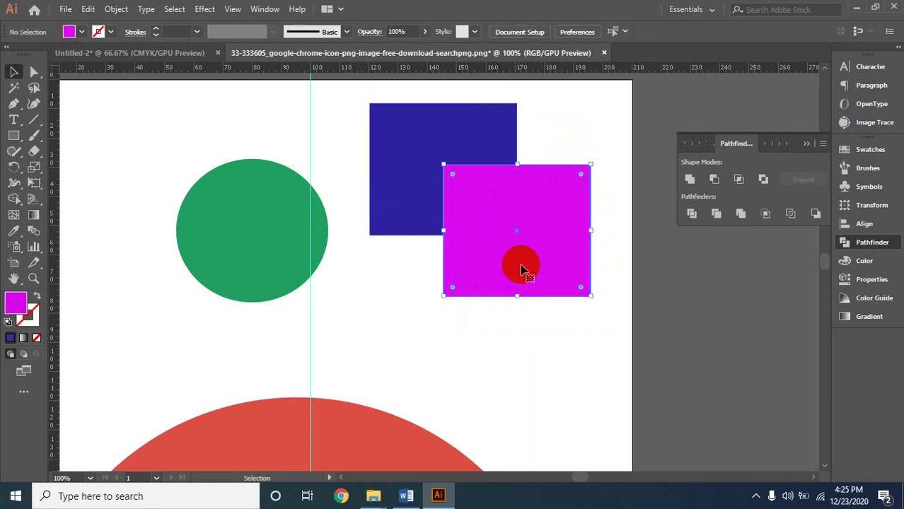
pyautogui.click(376, 252)
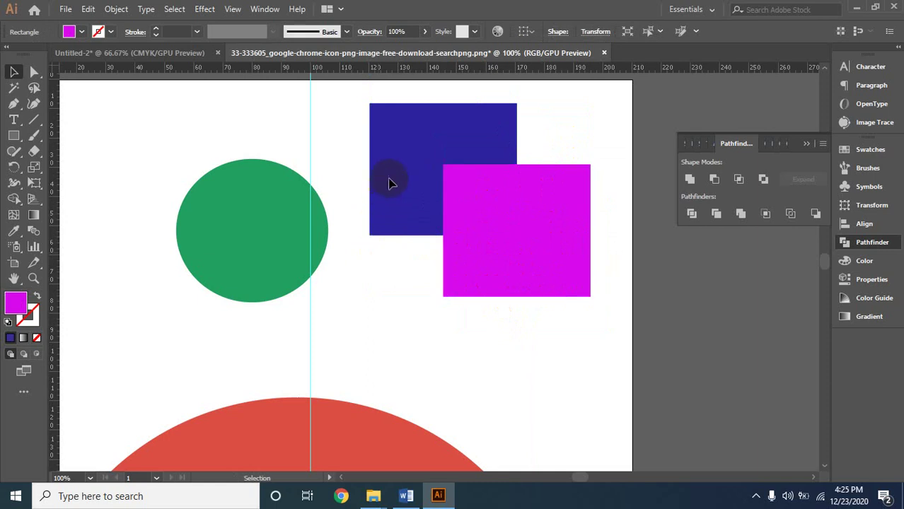
pyautogui.click(386, 145)
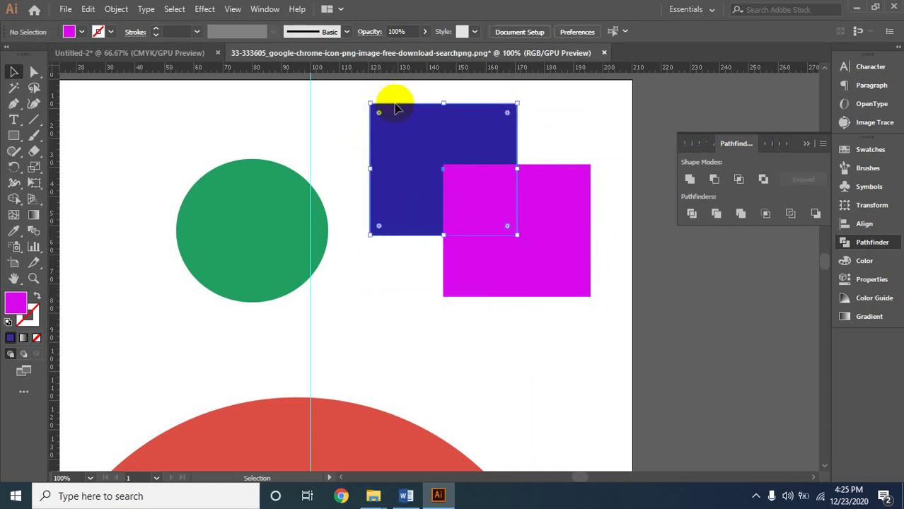
pyautogui.click(402, 281)
# - Undo the magenta rectangle's recolouring and duplication, and place a fresh copy of the blue rectangle overlapping its lower-right corner
pyautogui.hotkey('ctrl', 'z')
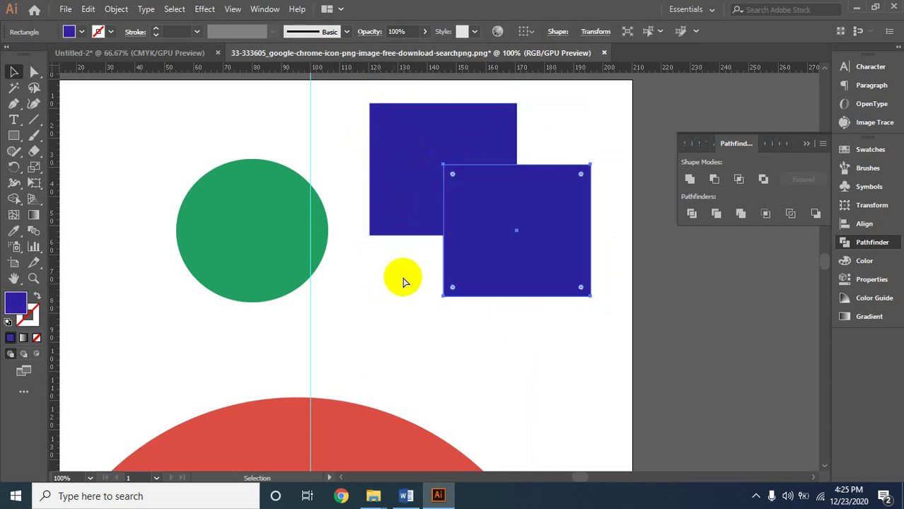
pyautogui.hotkey('ctrl', 'z')
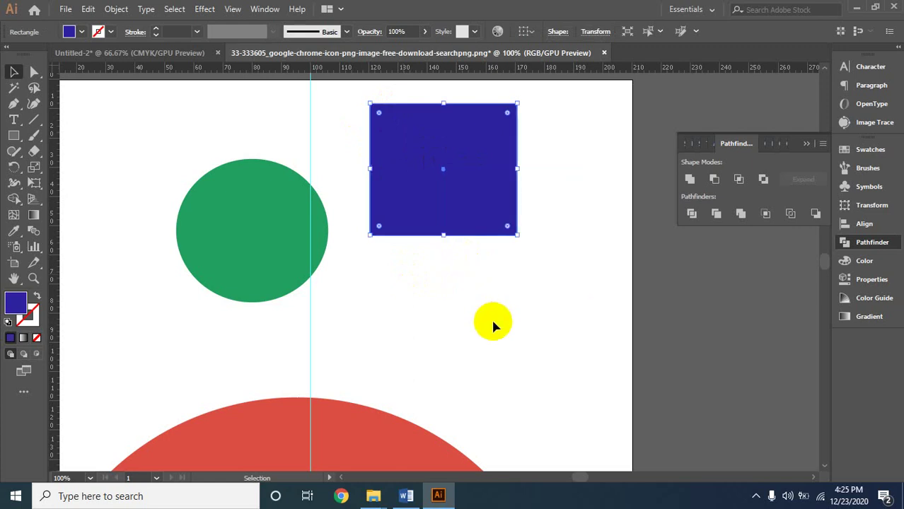
pyautogui.click(468, 267)
pyautogui.click(471, 185)
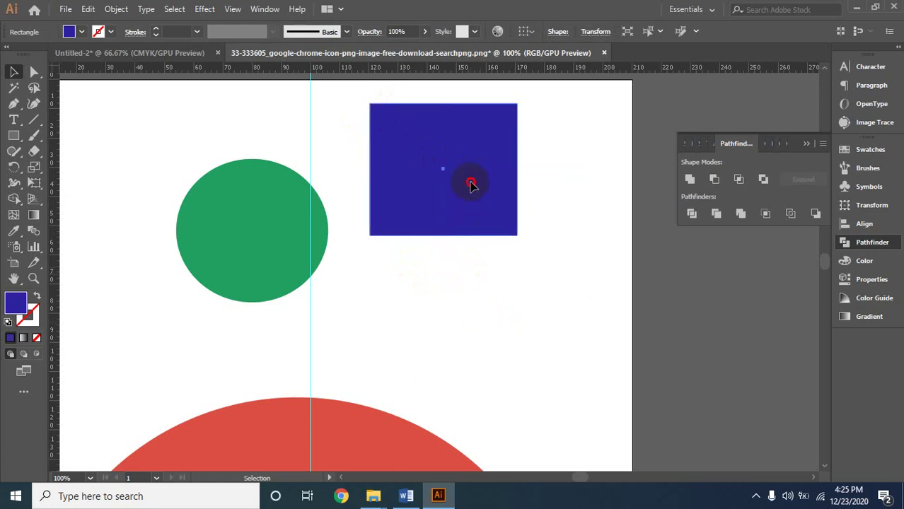
pyautogui.moveTo(472, 185); pyautogui.dragTo(545, 249)
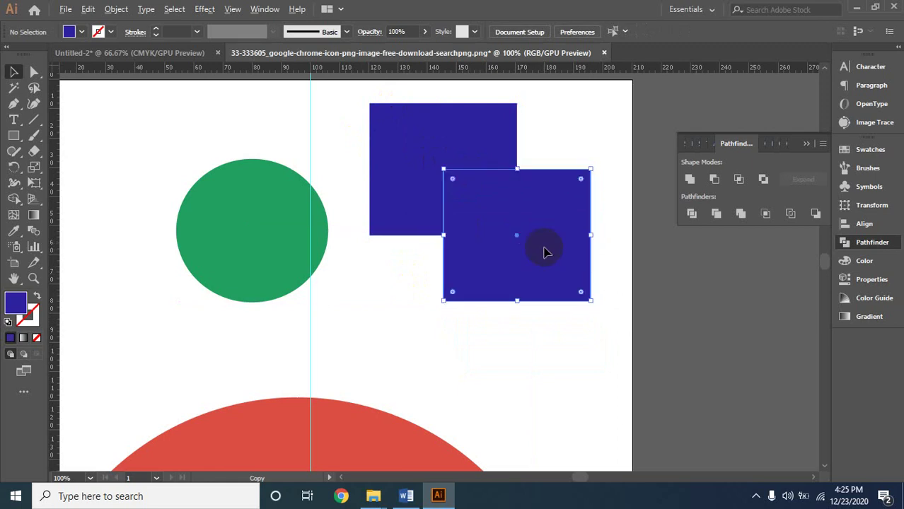
# - Fill the copied rectangle with magenta EF18EF
pyautogui.doubleClick(14, 304)
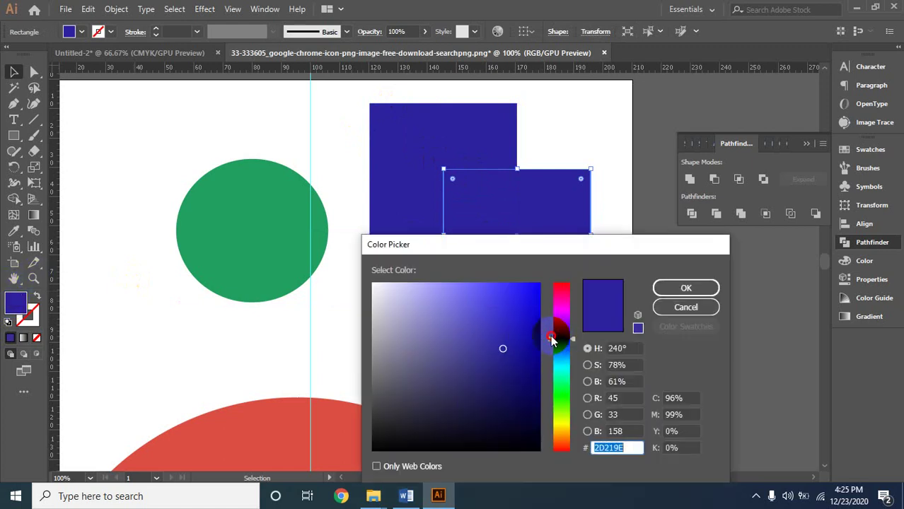
pyautogui.moveTo(552, 341); pyautogui.dragTo(553, 306)
pyautogui.click(524, 291)
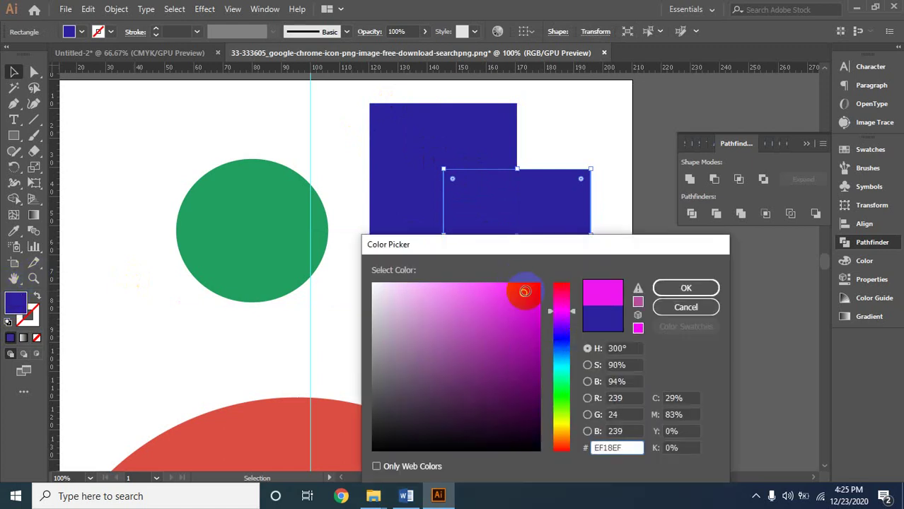
pyautogui.click(667, 287)
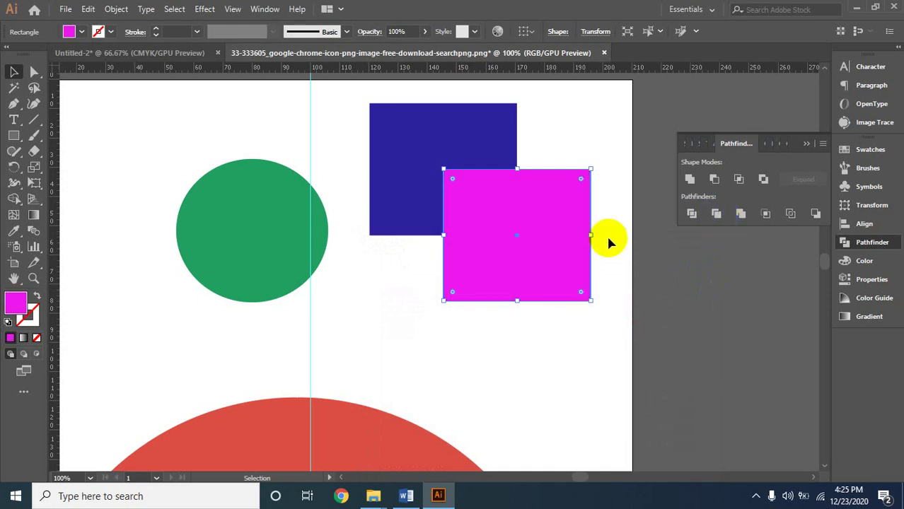
# - Apply Pathfinder Trim to the overlapping blue and magenta rectangles
pyautogui.click(627, 215)
pyautogui.moveTo(359, 142); pyautogui.dragTo(509, 267)
pyautogui.click(719, 214)
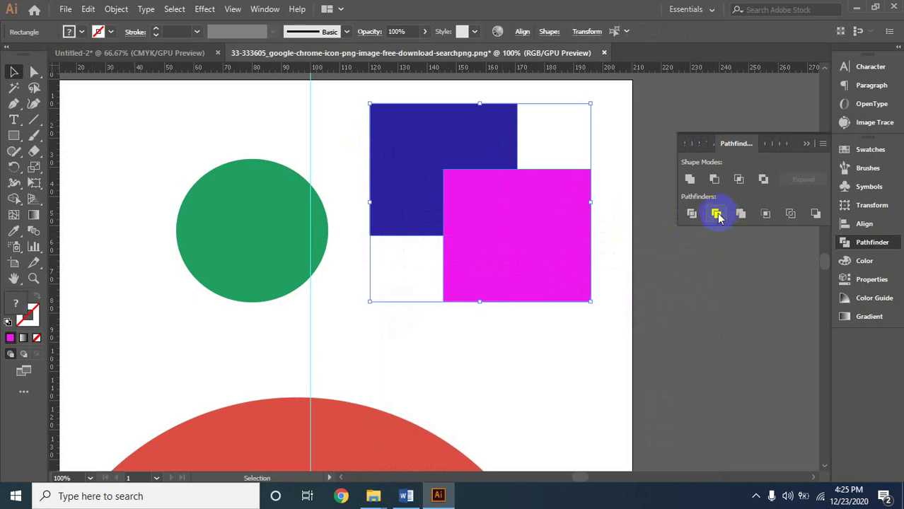
pyautogui.click(653, 257)
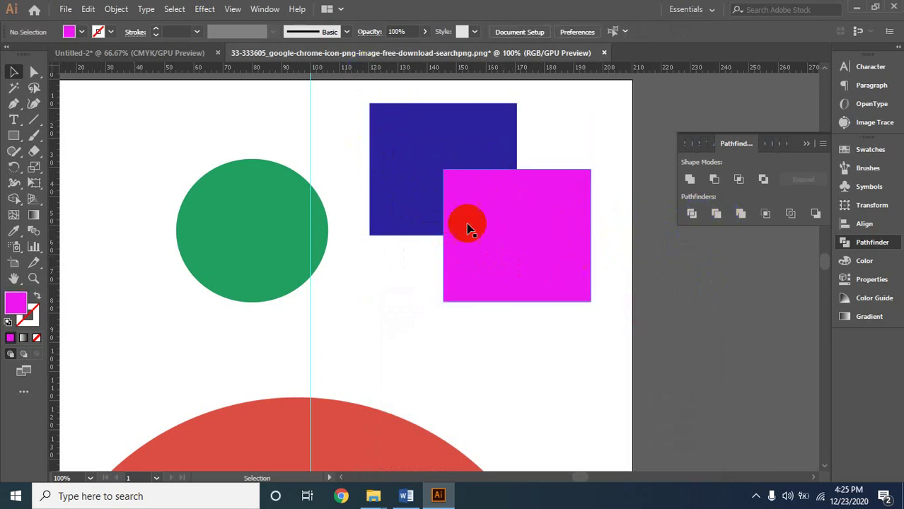
# - Ungroup the trimmed shapes and move the blue piece up, away from the magenta rectangle
pyautogui.moveTo(343, 162); pyautogui.dragTo(508, 234)
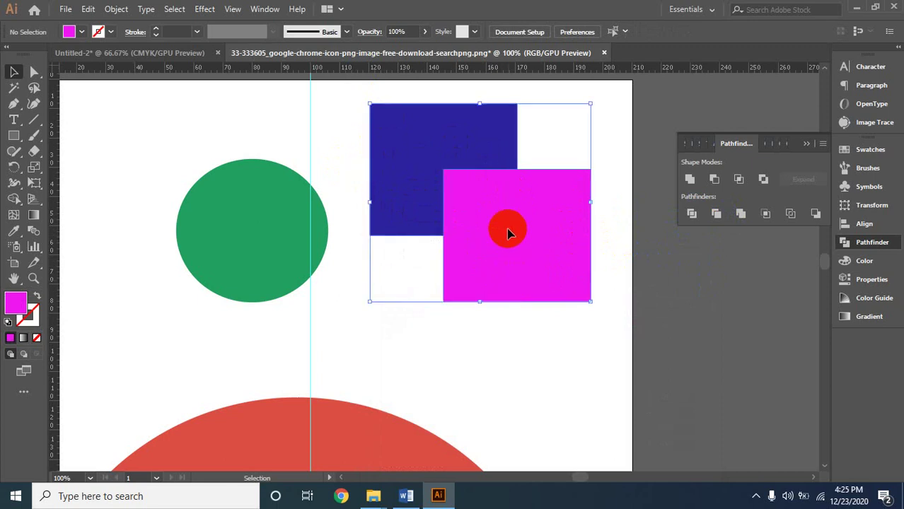
pyautogui.rightClick(507, 228)
pyautogui.click(545, 339)
pyautogui.click(436, 204)
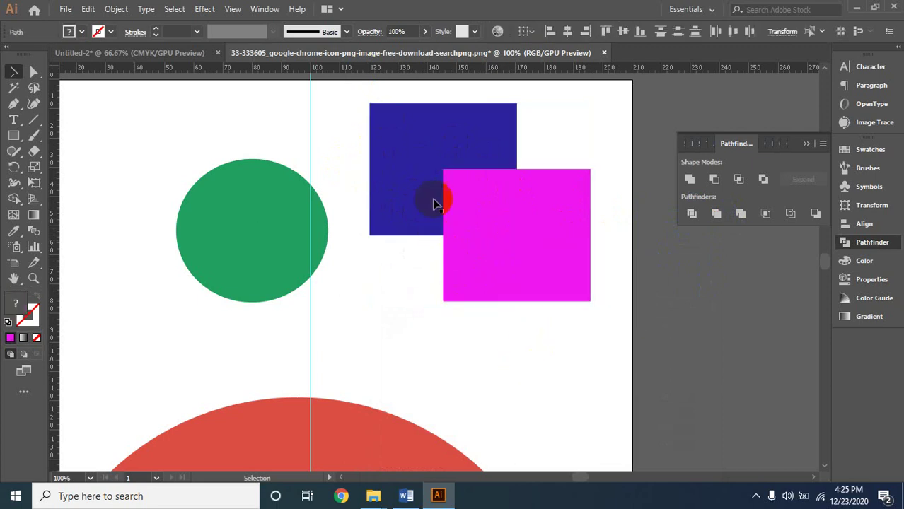
pyautogui.moveTo(402, 179); pyautogui.dragTo(392, 143)
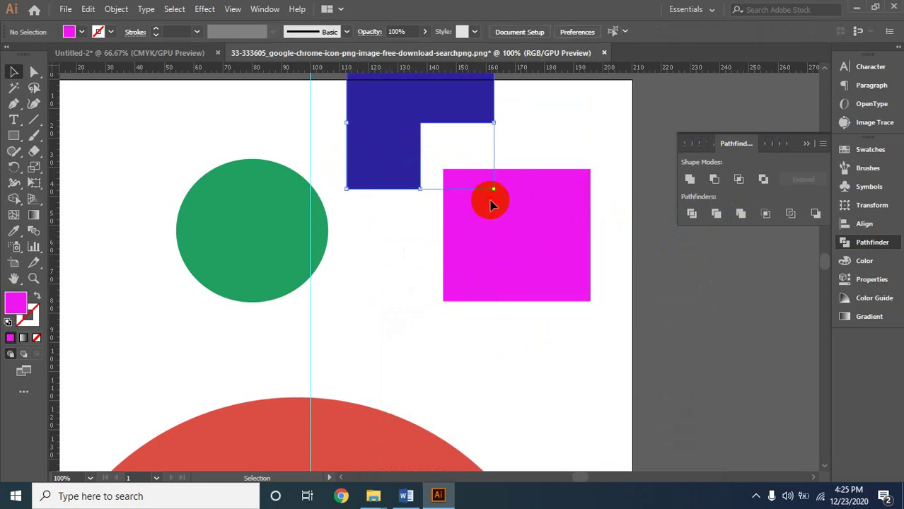
pyautogui.click(511, 232)
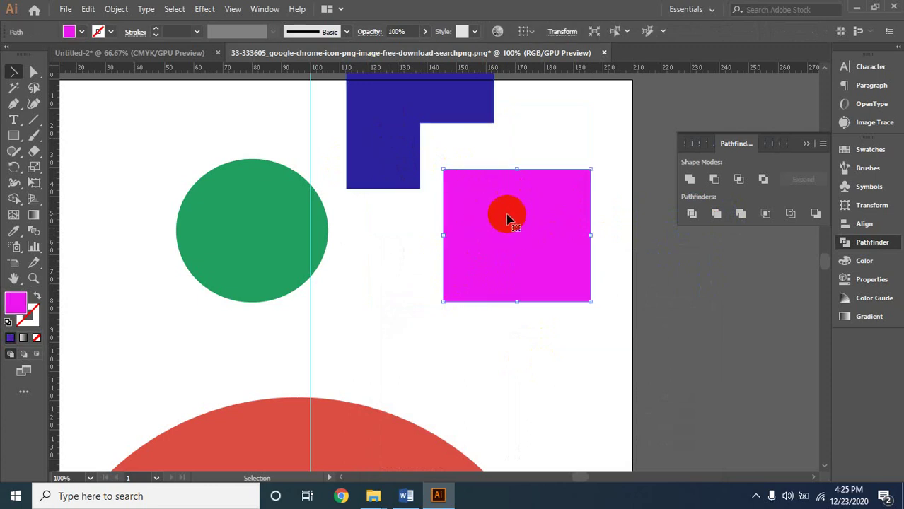
pyautogui.moveTo(507, 213); pyautogui.dragTo(491, 199)
# - Undo the moves, the ungrouping and the Trim on the two rectangles
pyautogui.hotkey('ctrl', 'z')
pyautogui.hotkey('ctrl', 'z')
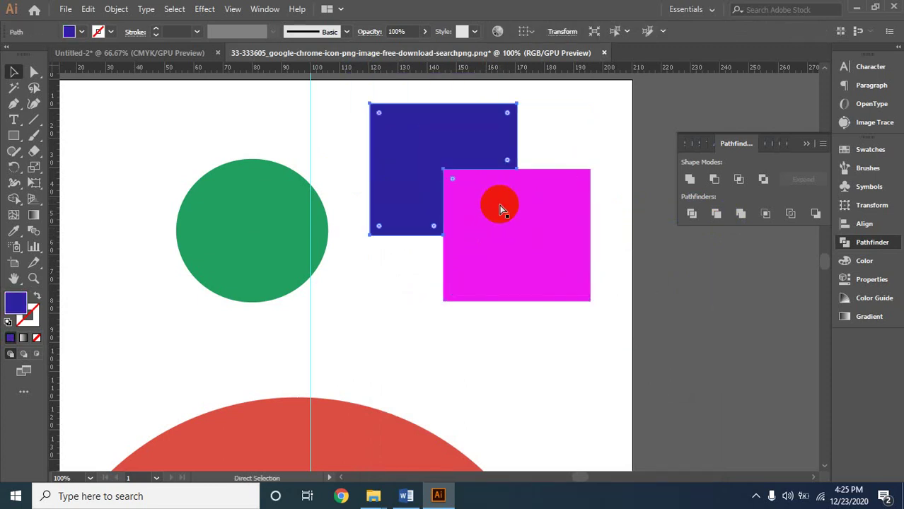
pyautogui.hotkey('ctrl', 'z')
pyautogui.hotkey('ctrl', 'z')
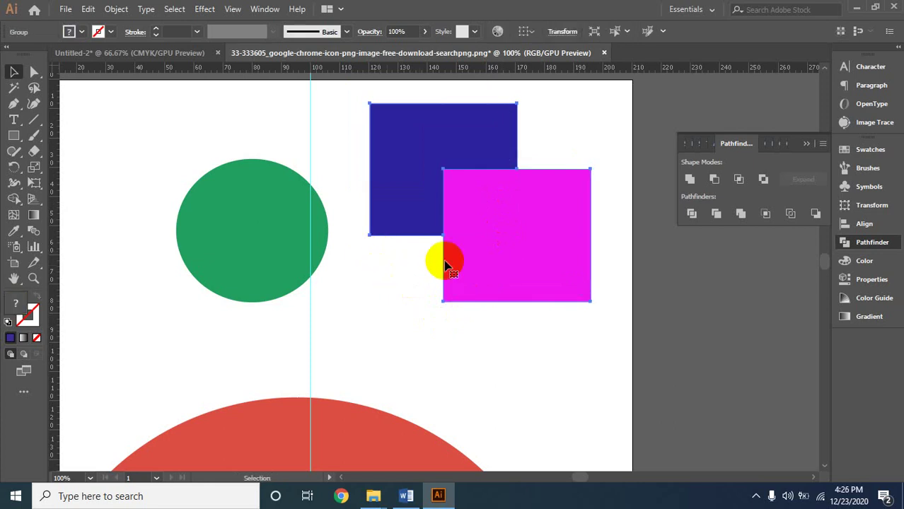
pyautogui.moveTo(446, 258); pyautogui.dragTo(498, 307)
pyautogui.hotkey('ctrl', 'z')
pyautogui.hotkey('ctrl', 'z')
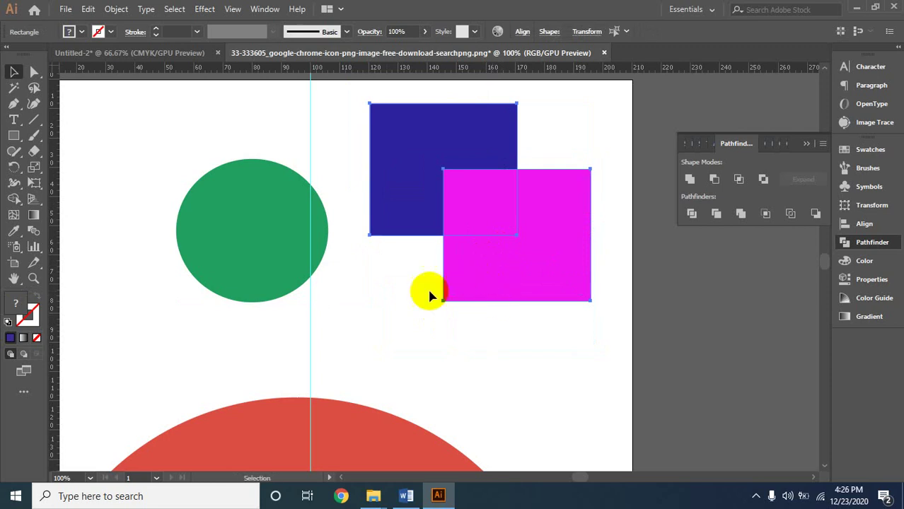
# - Apply Pathfinder Merge to the blue and magenta rectangles and shift the resulting group slightly down and to the left
pyautogui.click(400, 264)
pyautogui.click(495, 265)
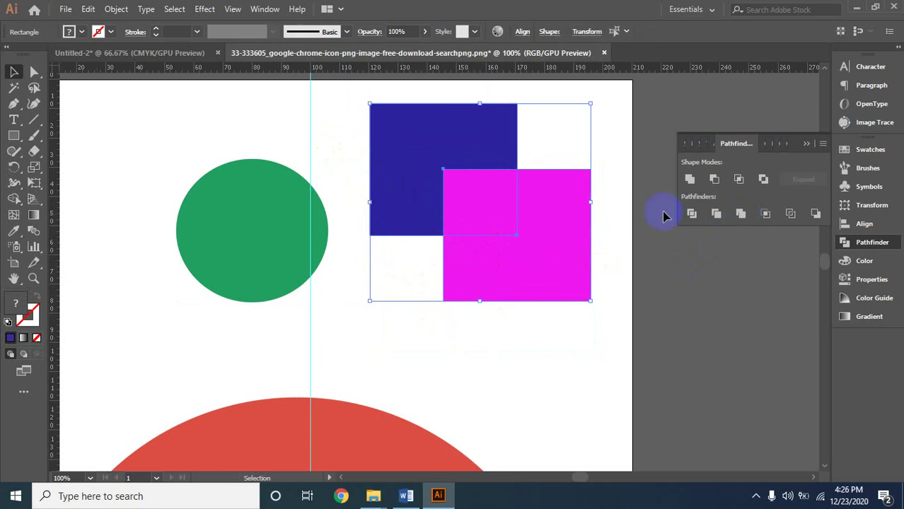
pyautogui.click(740, 214)
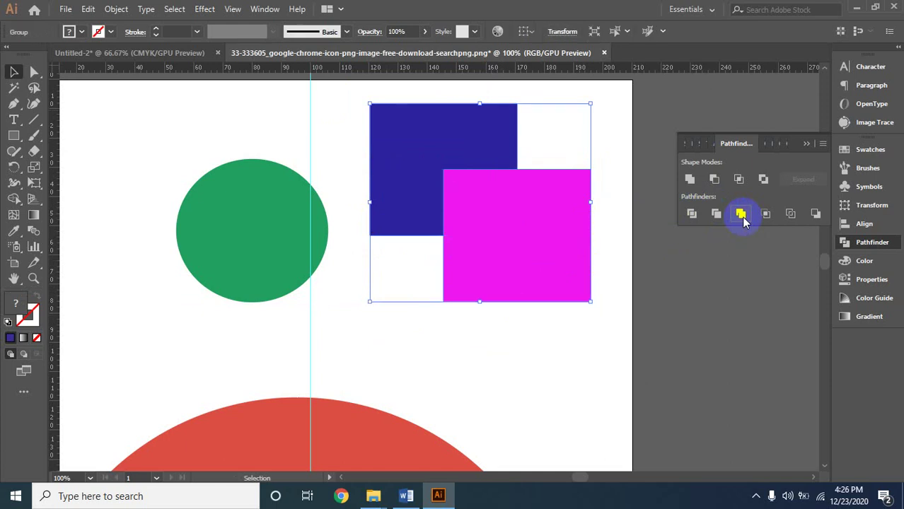
pyautogui.click(465, 217)
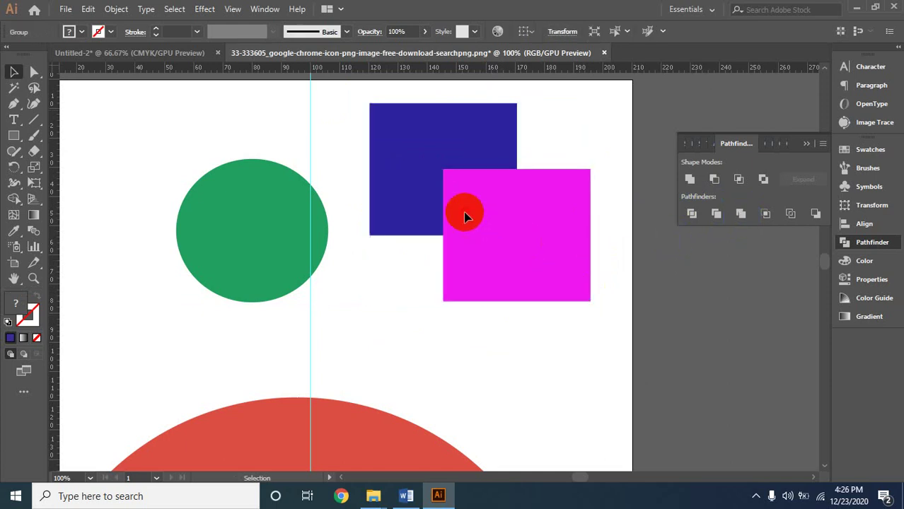
pyautogui.click(535, 280)
pyautogui.click(419, 234)
pyautogui.moveTo(415, 164); pyautogui.dragTo(478, 154)
pyautogui.moveTo(416, 180); pyautogui.dragTo(401, 187)
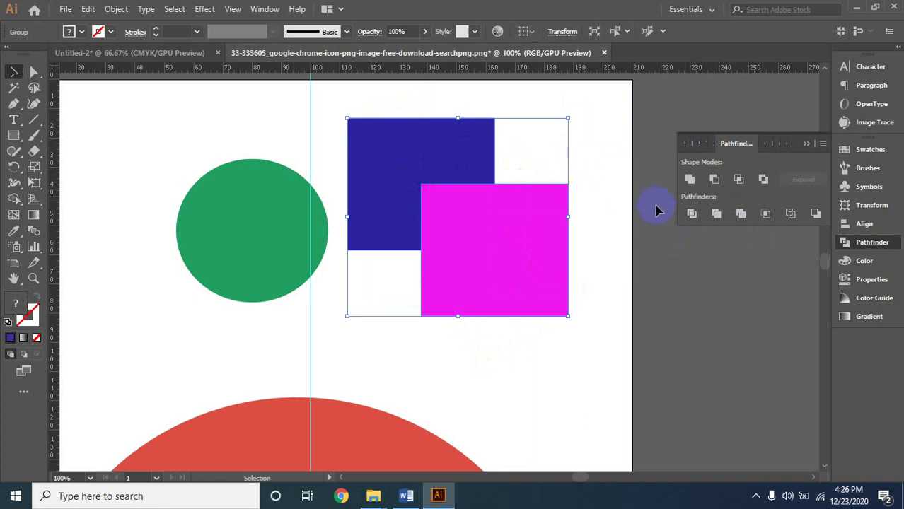
# - Apply Pathfinder Crop to the merged blue and magenta group
pyautogui.click(602, 145)
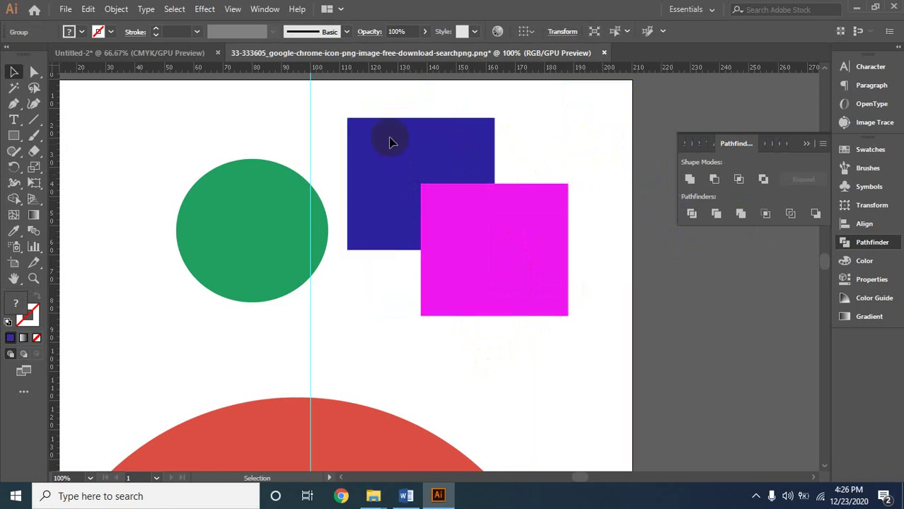
pyautogui.click(488, 277)
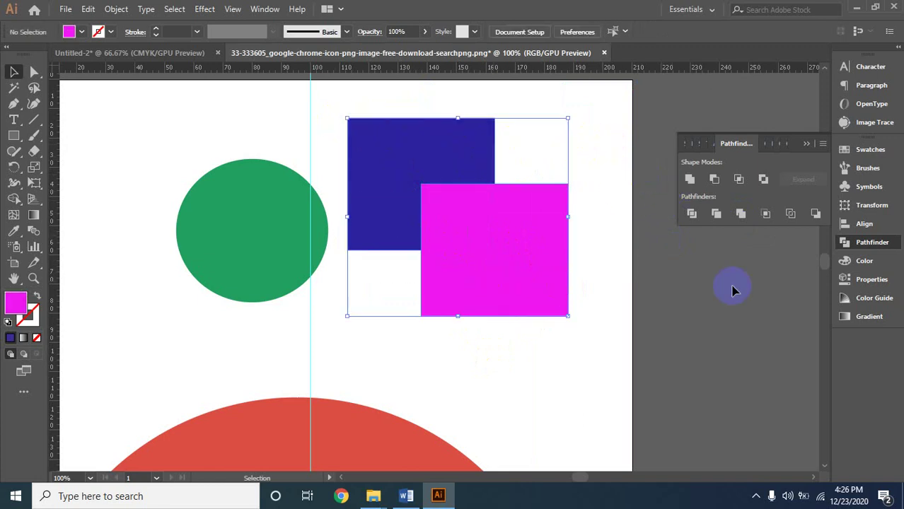
pyautogui.click(765, 215)
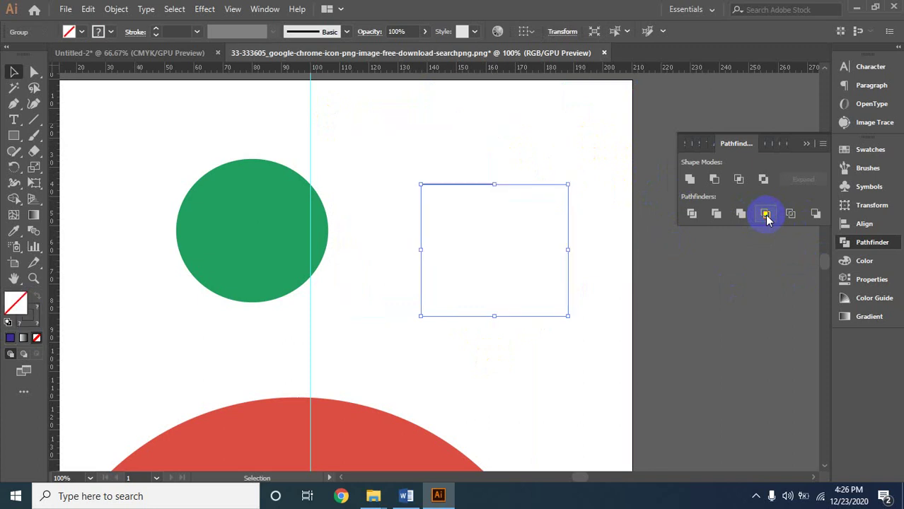
pyautogui.click(515, 256)
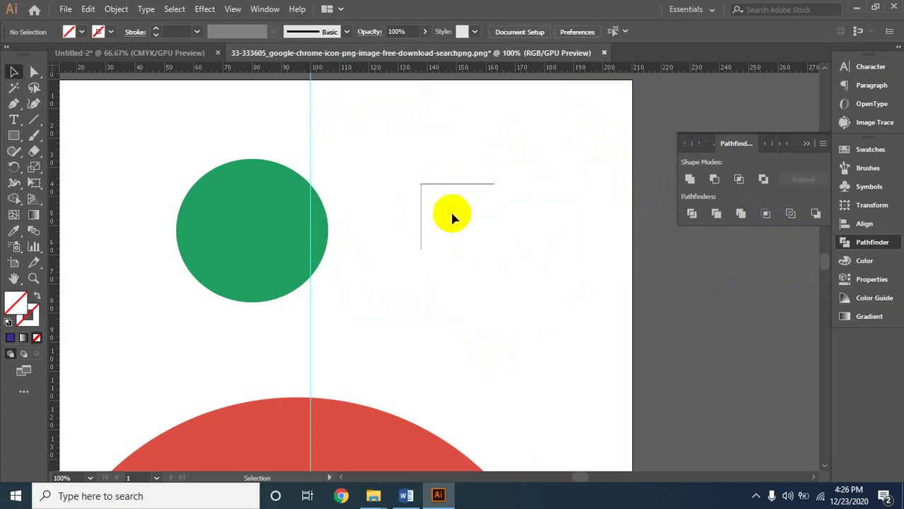
# - Undo the Crop, the move and the Merge on the blue and magenta rectangles
pyautogui.hotkey('ctrl', 'z')
pyautogui.click(450, 260)
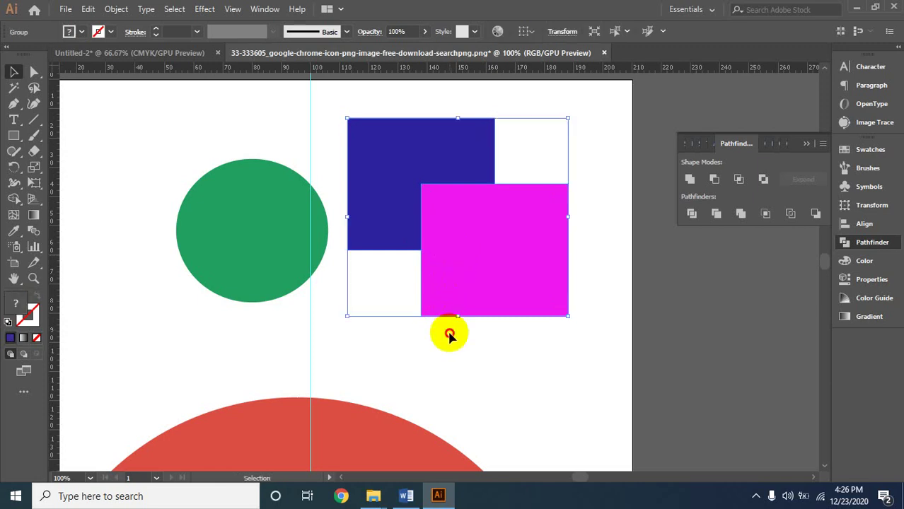
pyautogui.click(482, 348)
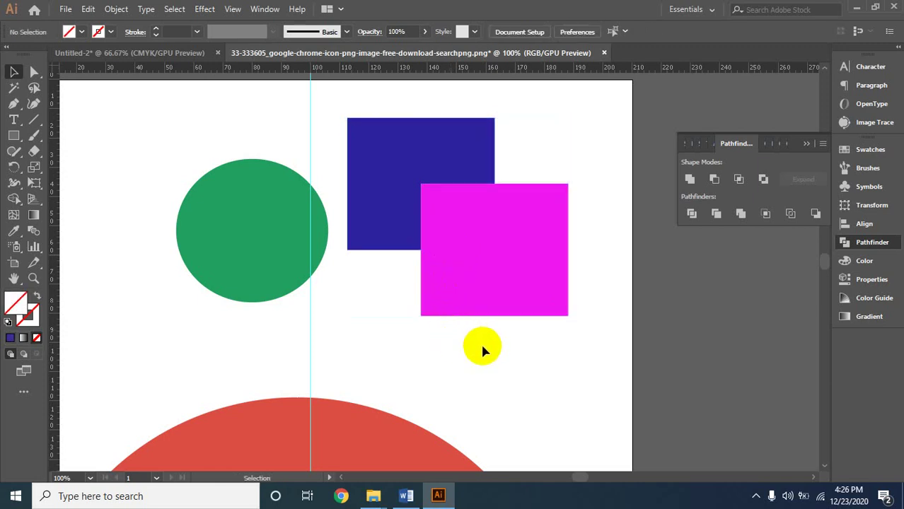
pyautogui.moveTo(474, 284); pyautogui.dragTo(476, 245)
pyautogui.hotkey('ctrl', 'z')
pyautogui.hotkey('ctrl', 'z')
pyautogui.hotkey('ctrl', 'z')
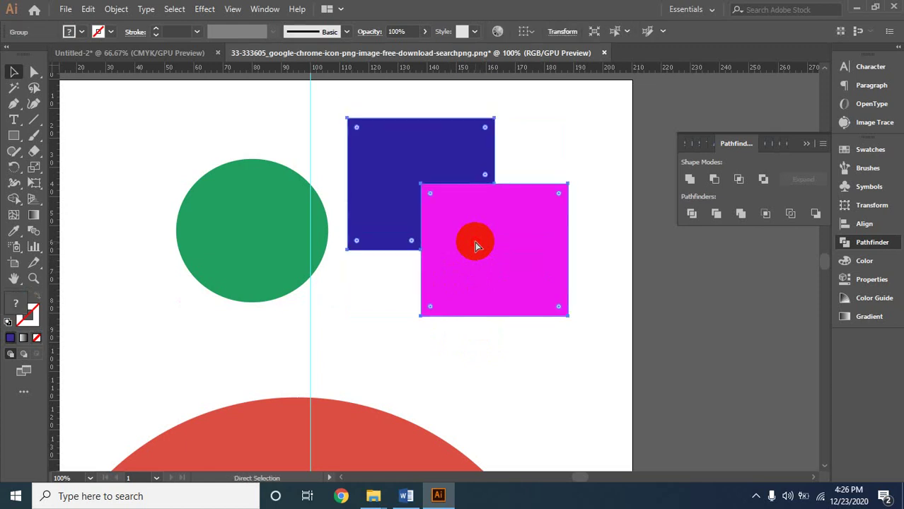
pyautogui.hotkey('ctrl', 'z')
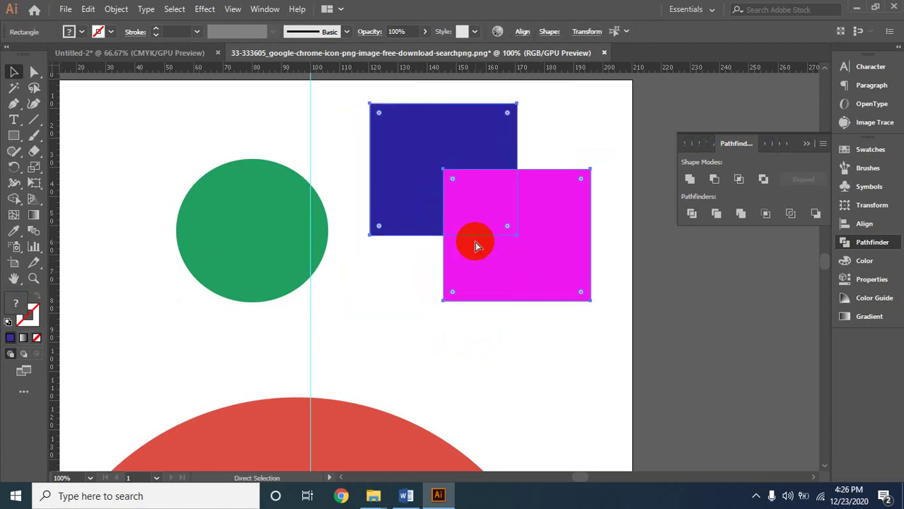
# - Move the magenta rectangle up and to the left so it overlaps more of the blue rectangle
pyautogui.click(513, 312)
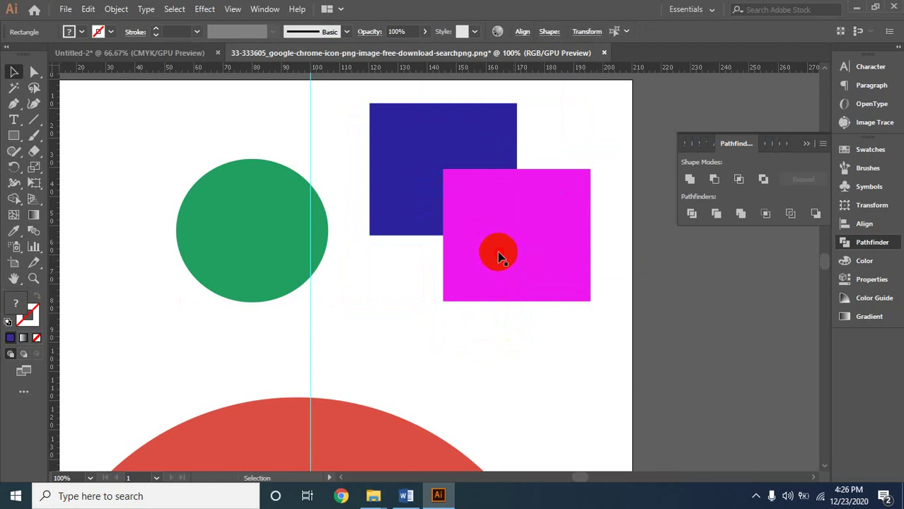
pyautogui.moveTo(499, 256); pyautogui.dragTo(484, 235)
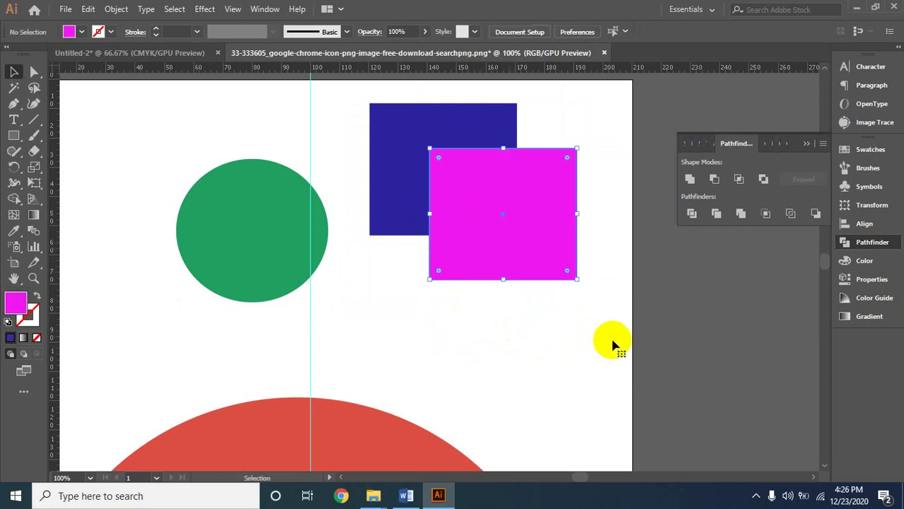
pyautogui.click(436, 321)
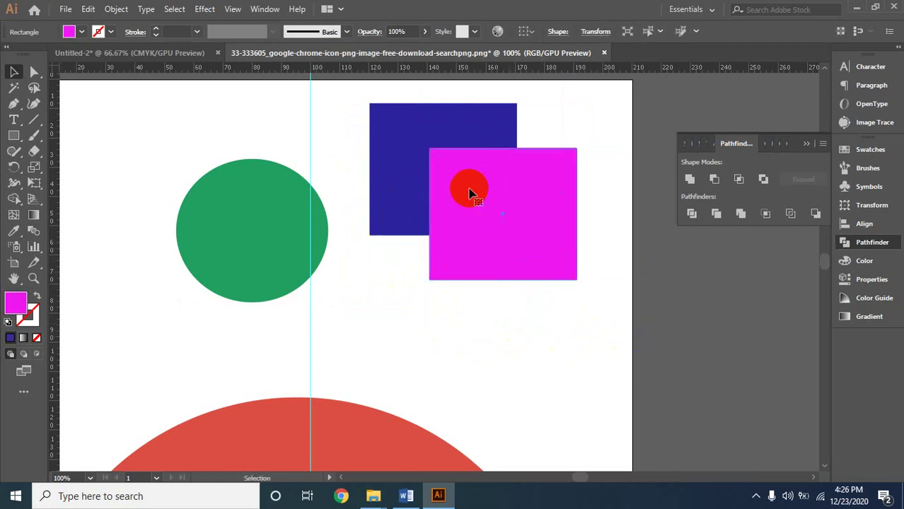
pyautogui.click(500, 201)
pyautogui.moveTo(499, 188)
pyautogui.mouseDown()
pyautogui.moveTo(486, 194)
pyautogui.moveTo(485, 183)
pyautogui.moveTo(497, 203)
pyautogui.moveTo(480, 197)
pyautogui.moveTo(488, 198)
pyautogui.mouseUp()
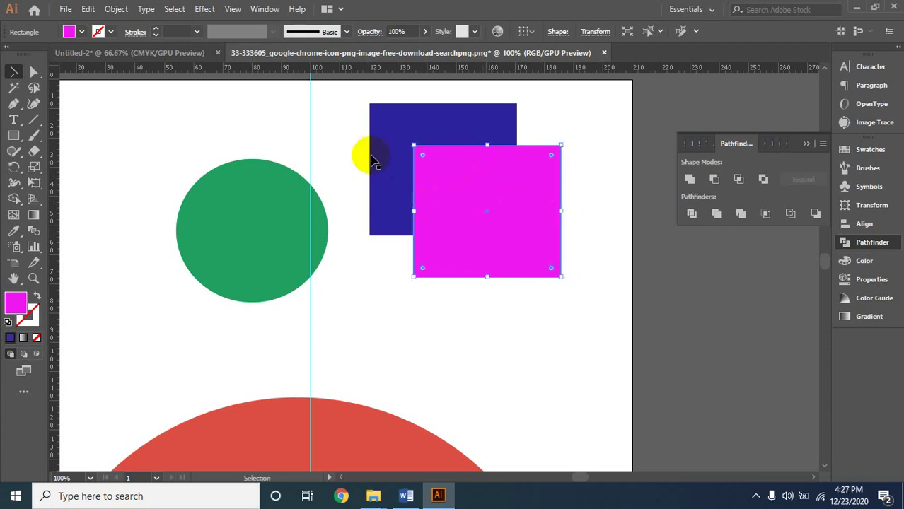
# - Apply Pathfinder Outline to the overlapping blue and magenta rectangles and deselect them
pyautogui.moveTo(353, 125); pyautogui.dragTo(588, 248)
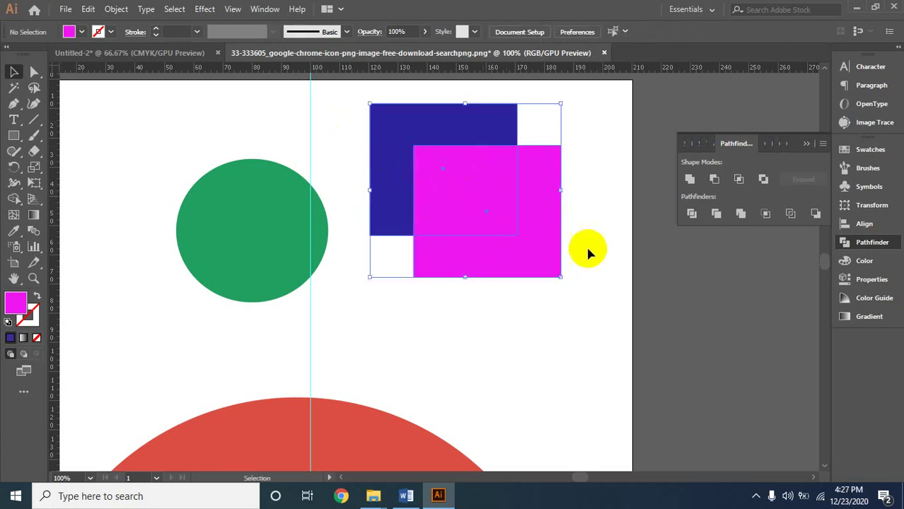
pyautogui.click(792, 216)
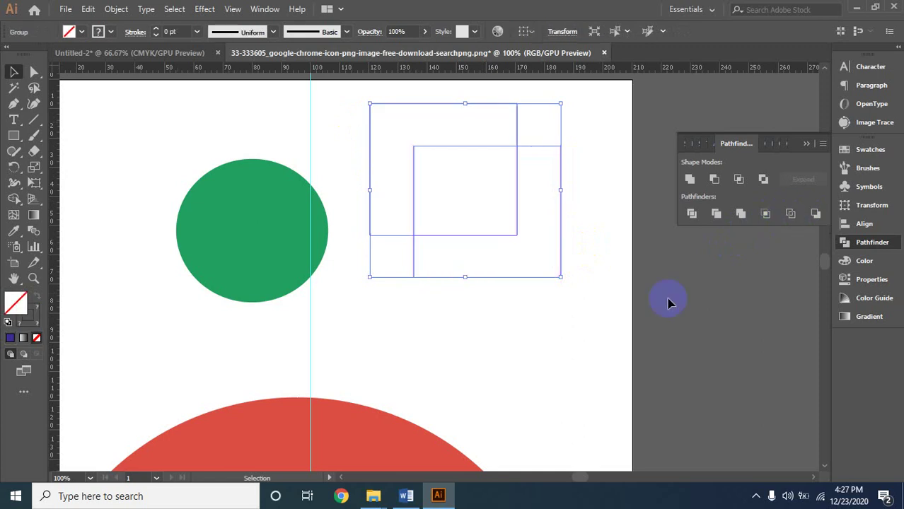
pyautogui.click(599, 337)
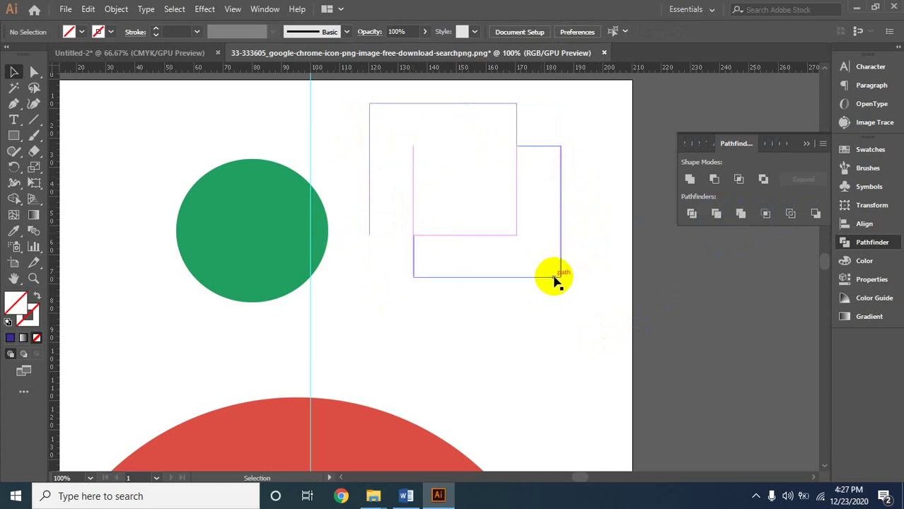
# - Undo the Outline and apply Pathfinder Minus Back to the blue and magenta rectangles
pyautogui.click(540, 260)
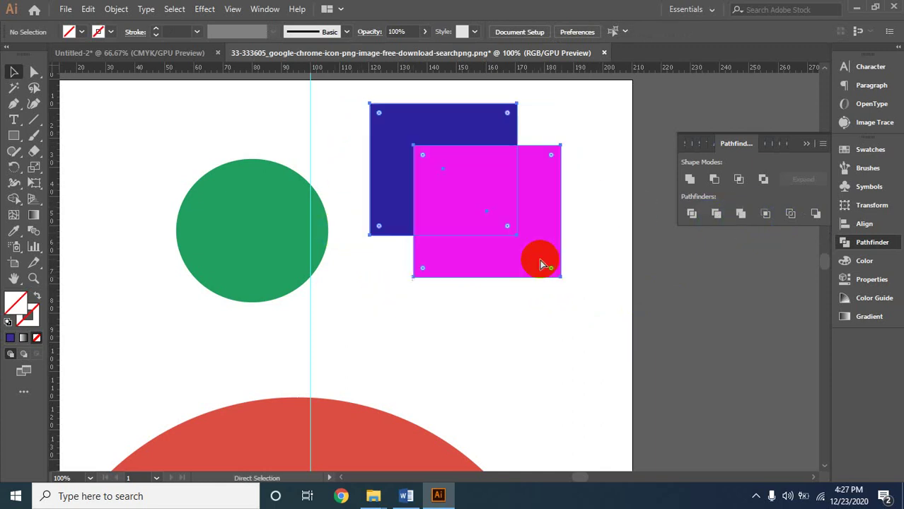
pyautogui.click(816, 215)
pyautogui.press('v')
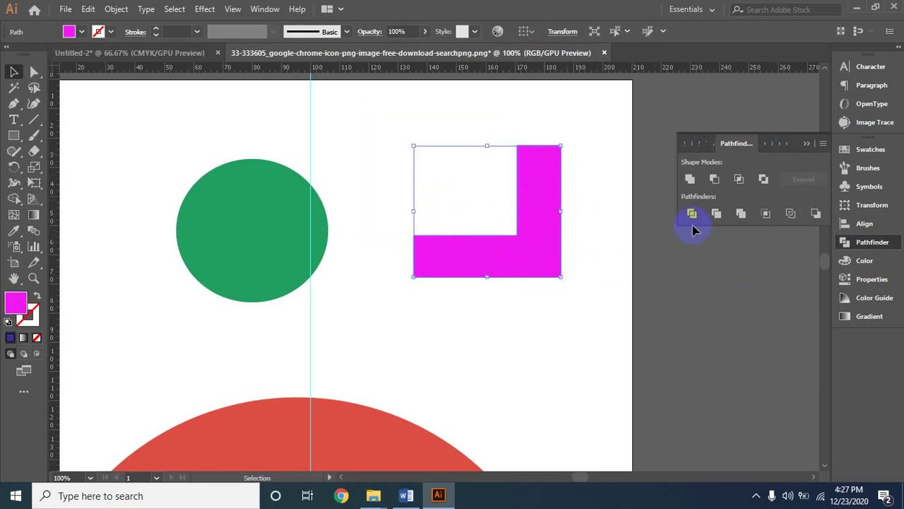
# - Undo the Minus Back, the moves of the magenta rectangle and its creation
pyautogui.press('a')
pyautogui.hotkey('ctrl', 'z')
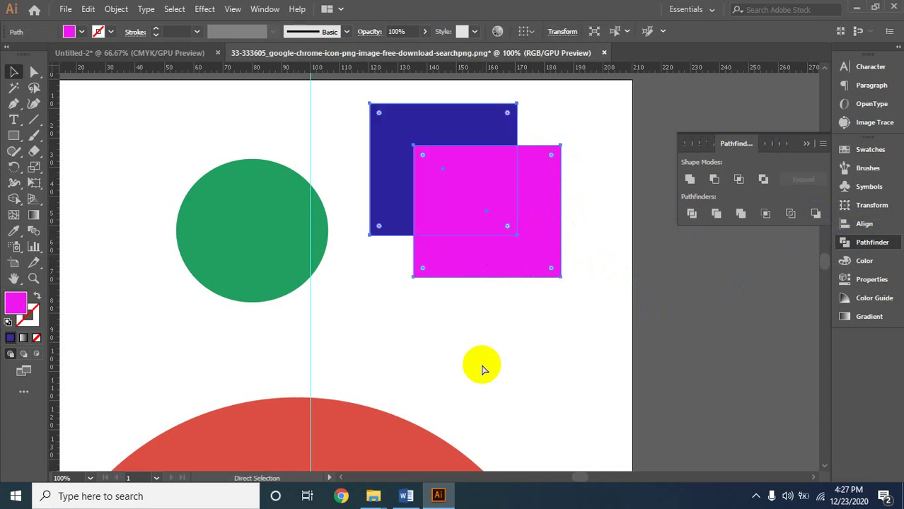
pyautogui.hotkey('ctrl', 'z')
pyautogui.hotkey('ctrl', 'z')
pyautogui.hotkey('ctrl', 'z')
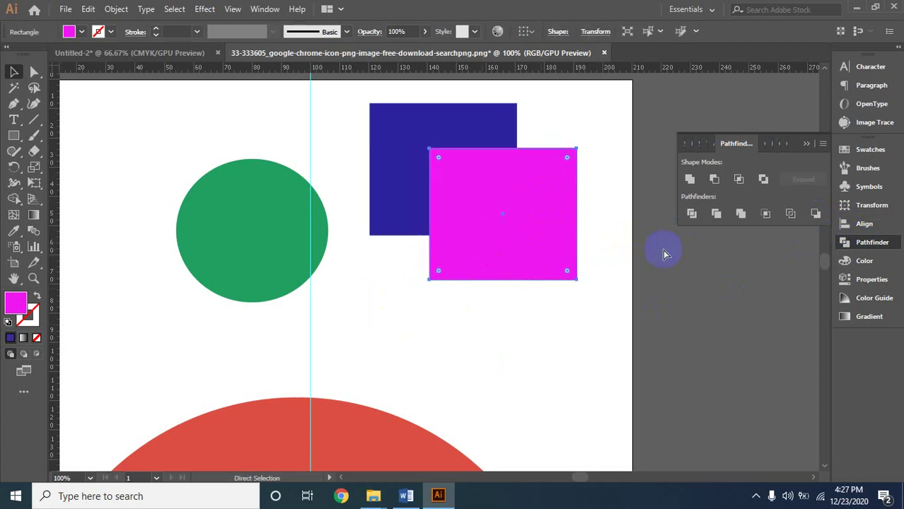
pyautogui.hotkey('ctrl', 'z')
pyautogui.hotkey('ctrl', 'z')
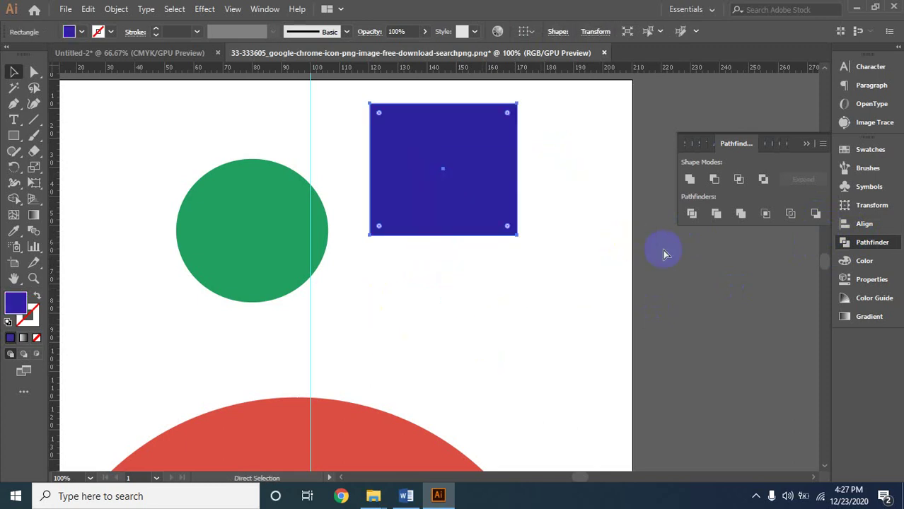
# - Switch to the Word class sheet to check the Class #4 topics and homework, and return to Illustrator
pyautogui.click(178, 158)
pyautogui.click(438, 495)
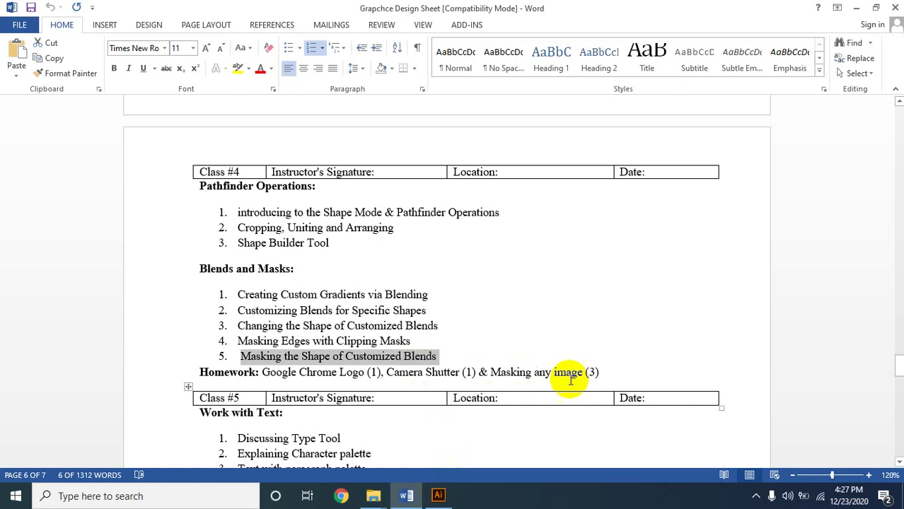
pyautogui.click(445, 494)
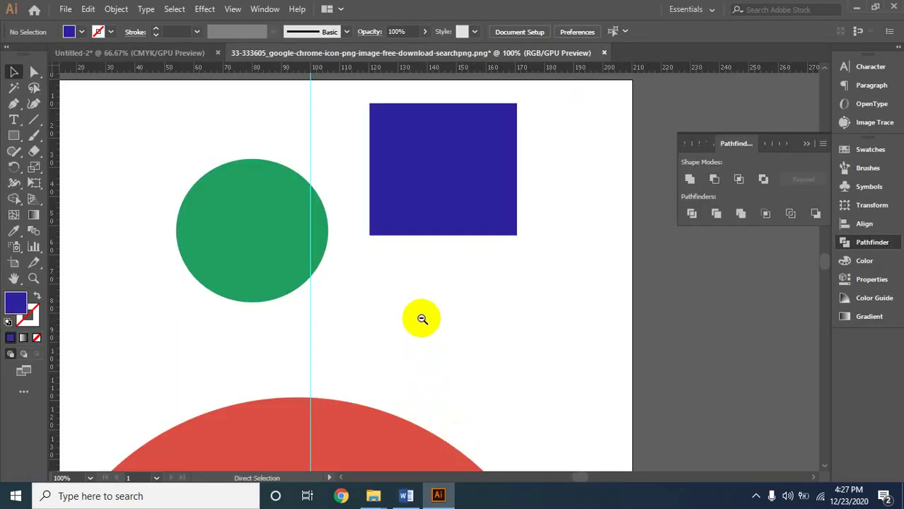
# - Delete the green circle, the blue rectangle and the recreated Chrome logo from the artboard
pyautogui.keyDown('ctrl'); pyautogui.keyDown('alt'); pyautogui.click(416, 286); pyautogui.keyUp('alt'); pyautogui.keyUp('ctrl')
pyautogui.keyDown('ctrl'); pyautogui.keyDown('alt'); pyautogui.click(416, 286); pyautogui.keyUp('alt'); pyautogui.keyUp('ctrl')
pyautogui.moveTo(439, 371); pyautogui.dragTo(469, 313)
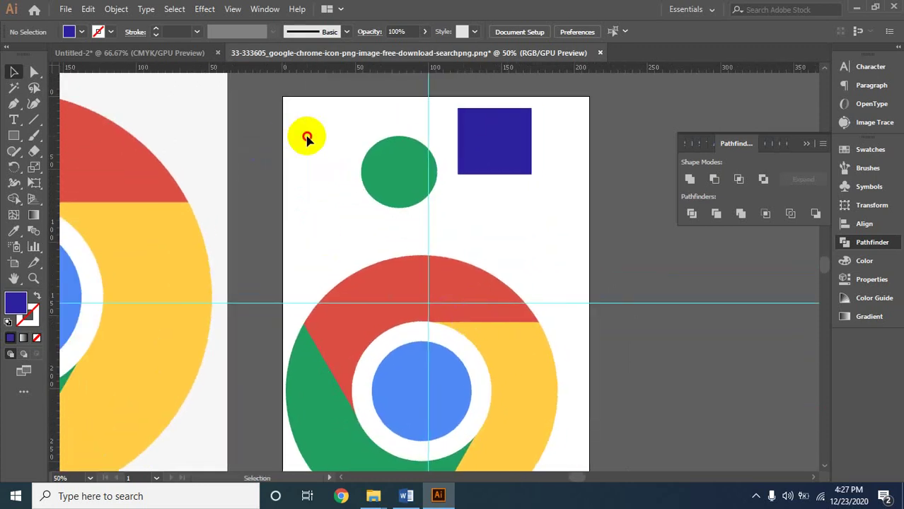
pyautogui.moveTo(306, 136); pyautogui.dragTo(577, 442)
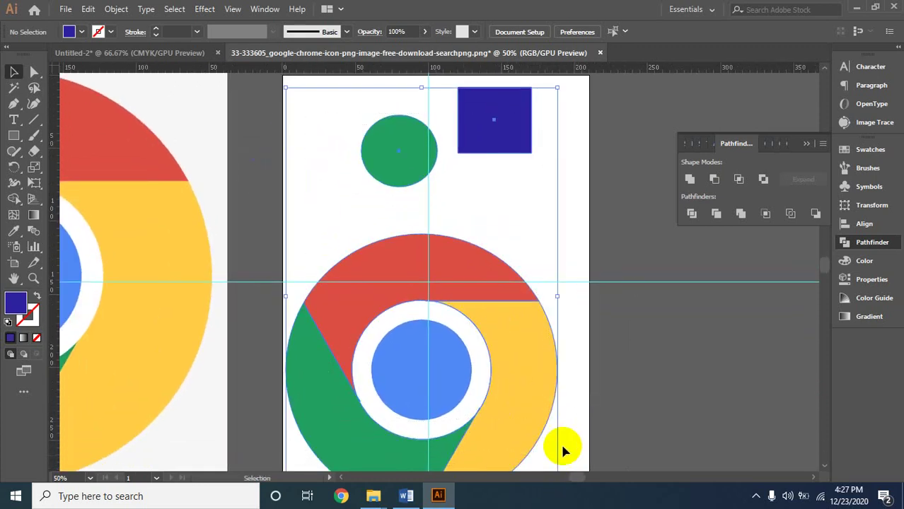
pyautogui.press('Delete')
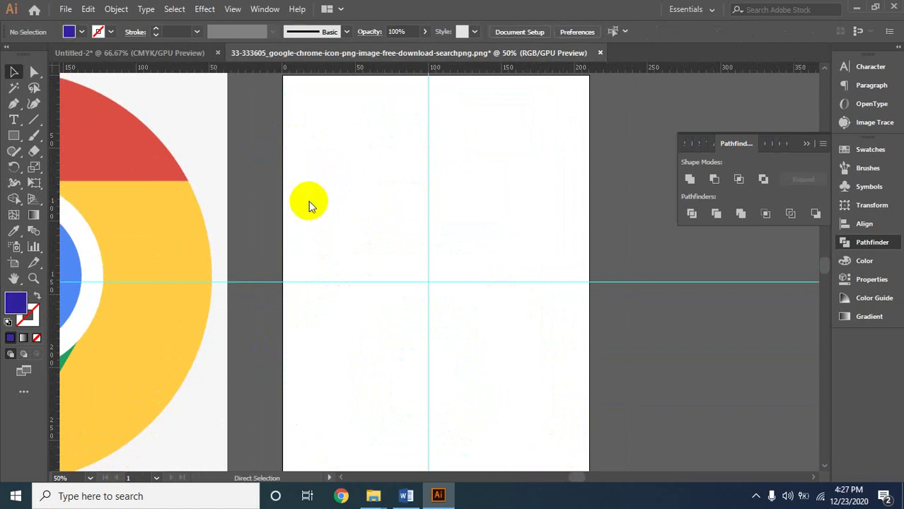
# - Place the camera shutter image 14-512 in the document and move it off the artboard onto the Chrome reference picture
pyautogui.hotkey('ctrl', 'o')
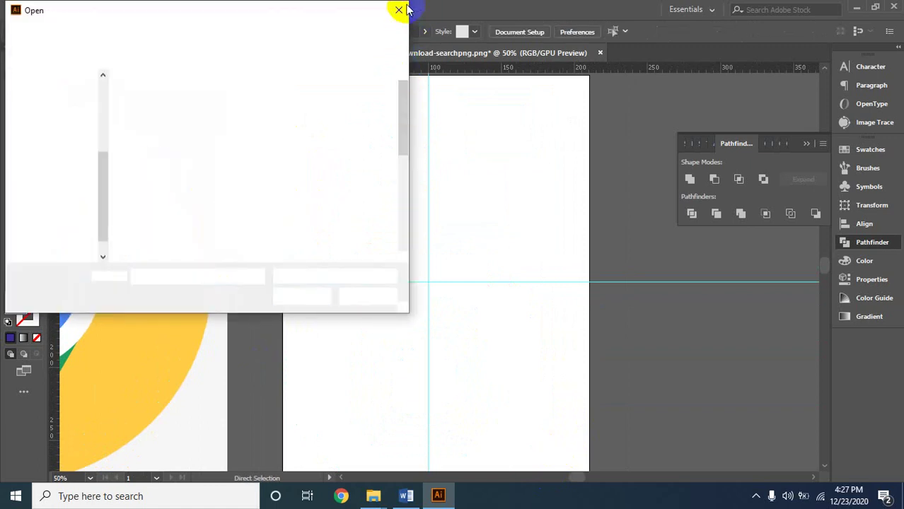
pyautogui.click(399, 10)
pyautogui.click(63, 10)
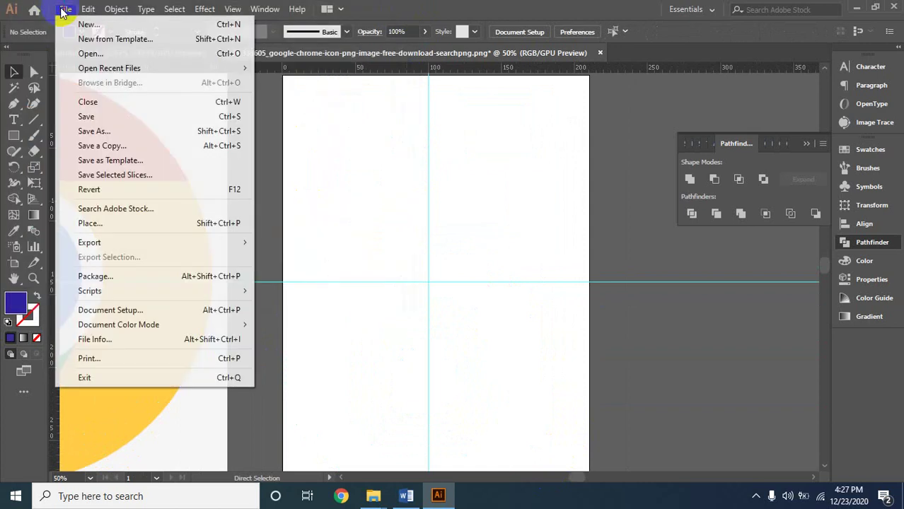
pyautogui.click(107, 222)
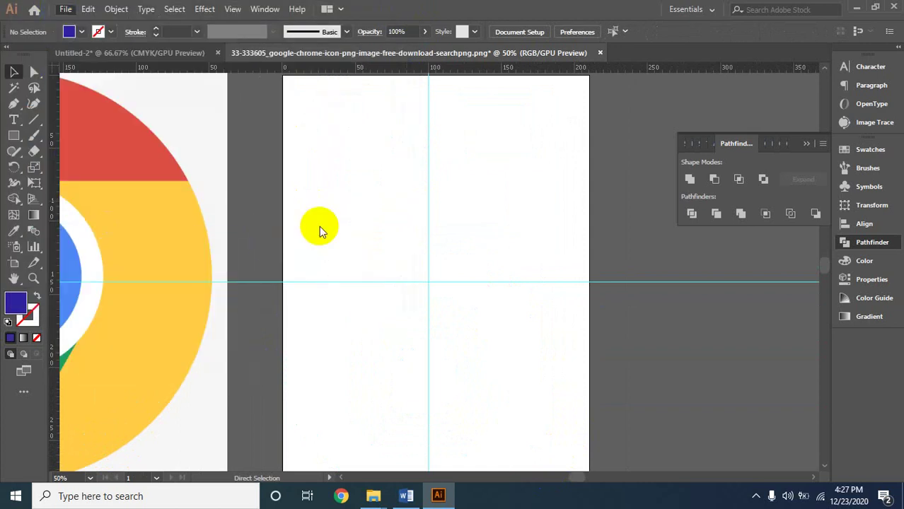
pyautogui.click(143, 103)
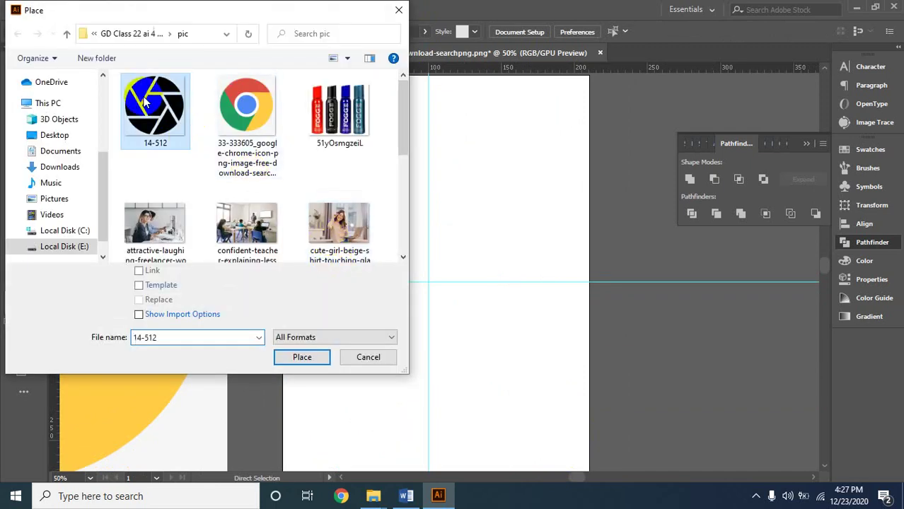
pyautogui.click(305, 358)
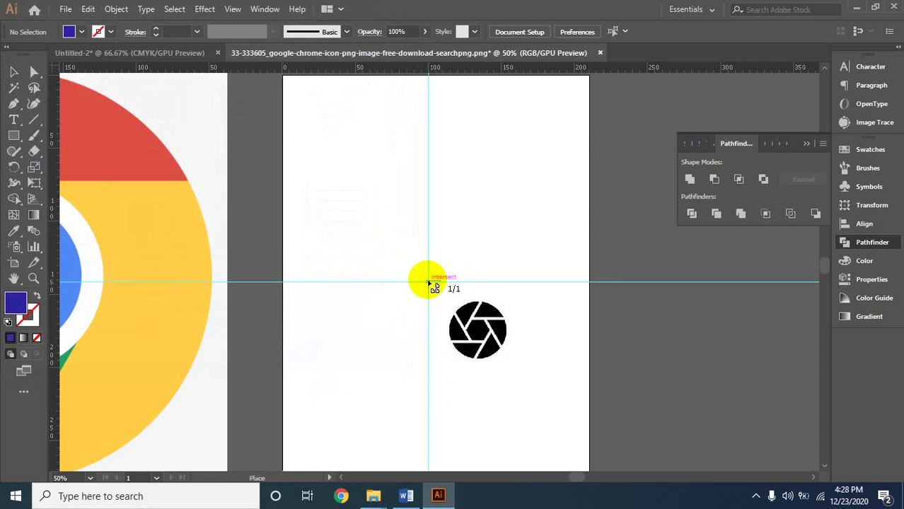
pyautogui.moveTo(375, 215); pyautogui.dragTo(521, 376)
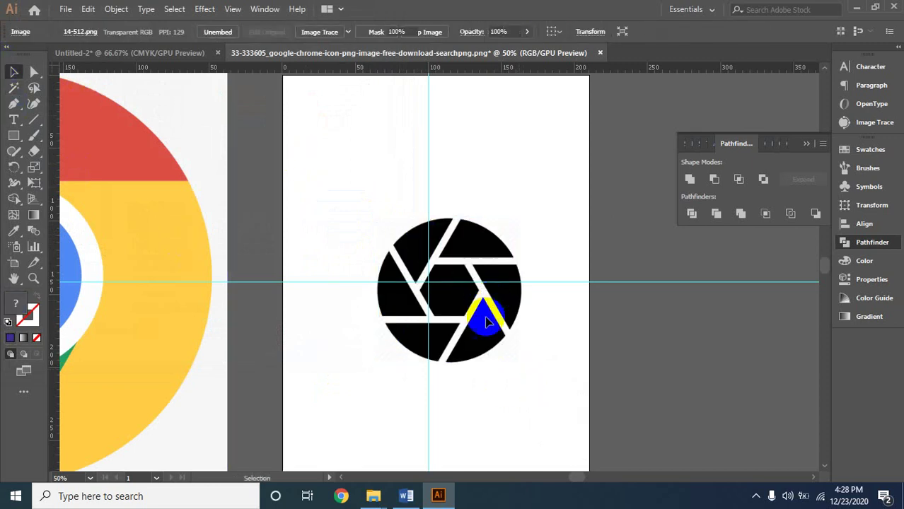
pyautogui.moveTo(459, 313); pyautogui.dragTo(297, 203)
pyautogui.moveTo(239, 157); pyautogui.dragTo(159, 177)
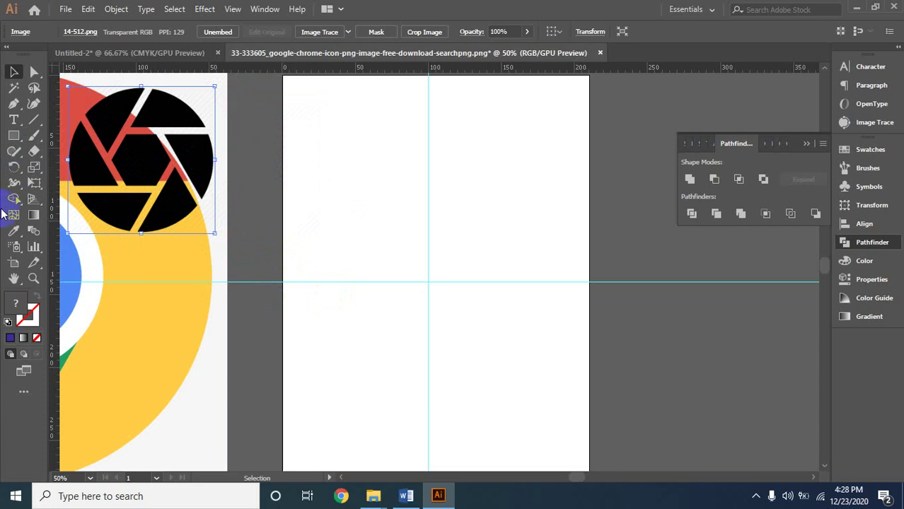
# - Draw a large circle centred on the guide intersection and fill it with black sampled from the shutter image
pyautogui.moveTo(13, 139); pyautogui.dragTo(41, 166)
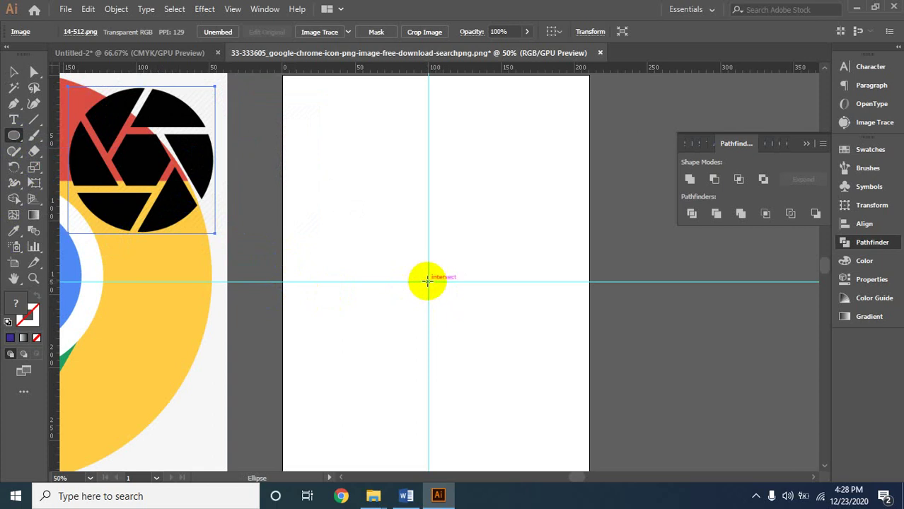
pyautogui.moveTo(427, 281); pyautogui.dragTo(535, 402)
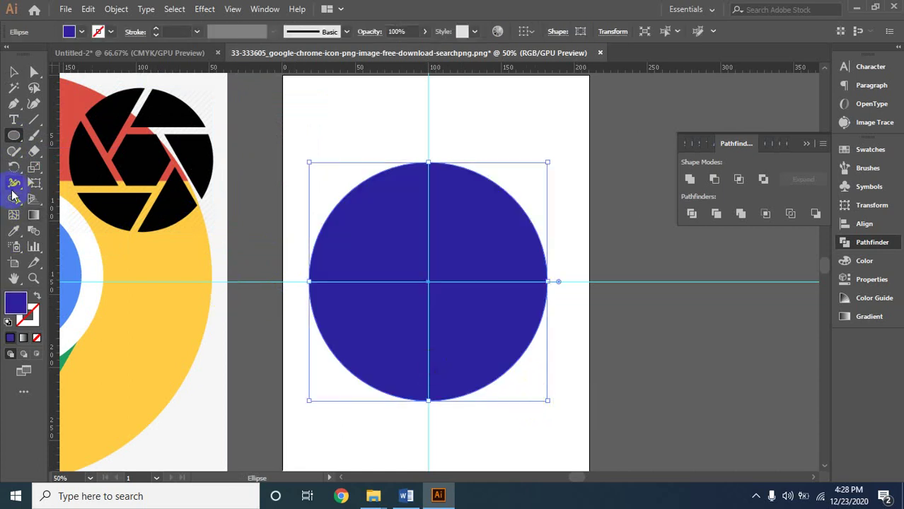
pyautogui.click(177, 201)
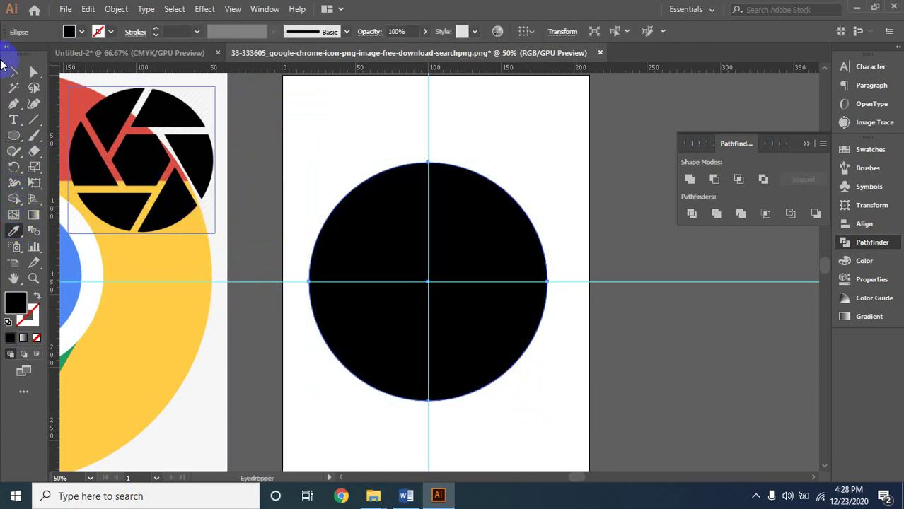
pyautogui.click(10, 71)
pyautogui.click(586, 339)
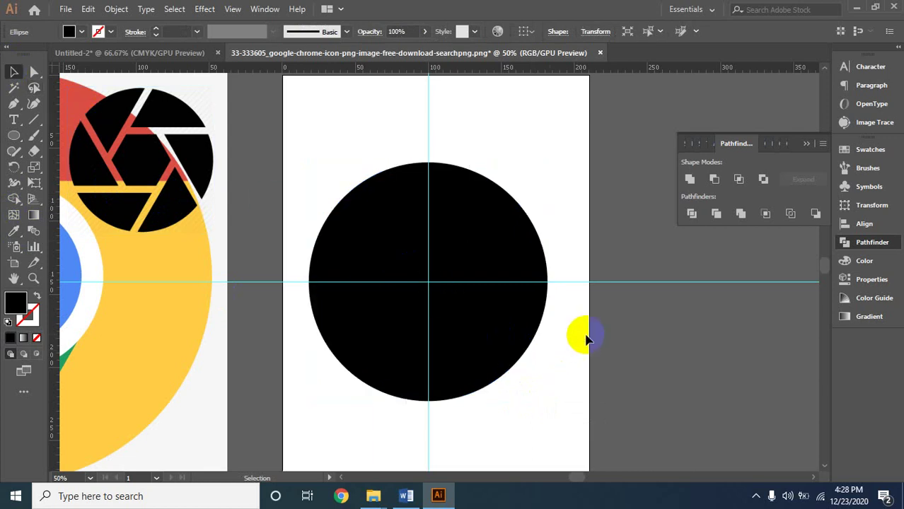
# - Draw a black hexagon with the Polygon tool, overlapping the upper-right edge of the black circle
pyautogui.click(386, 250)
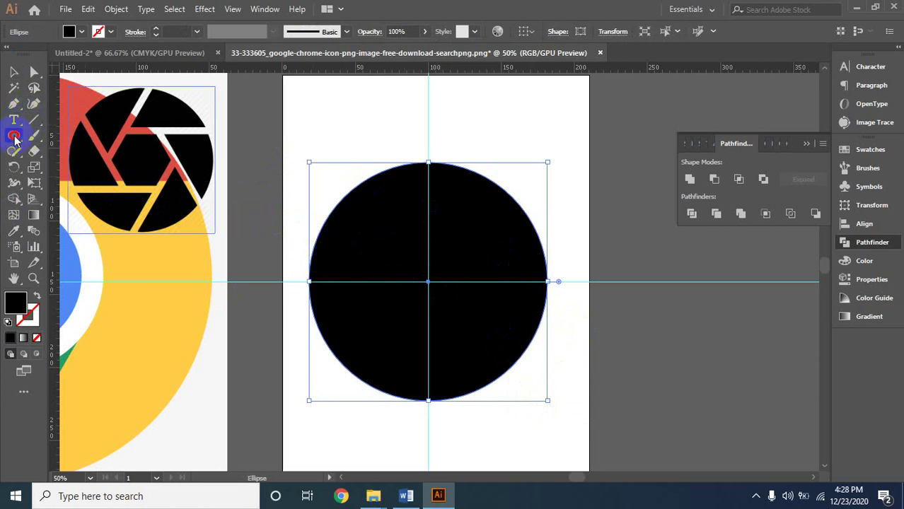
pyautogui.moveTo(13, 135); pyautogui.dragTo(48, 183)
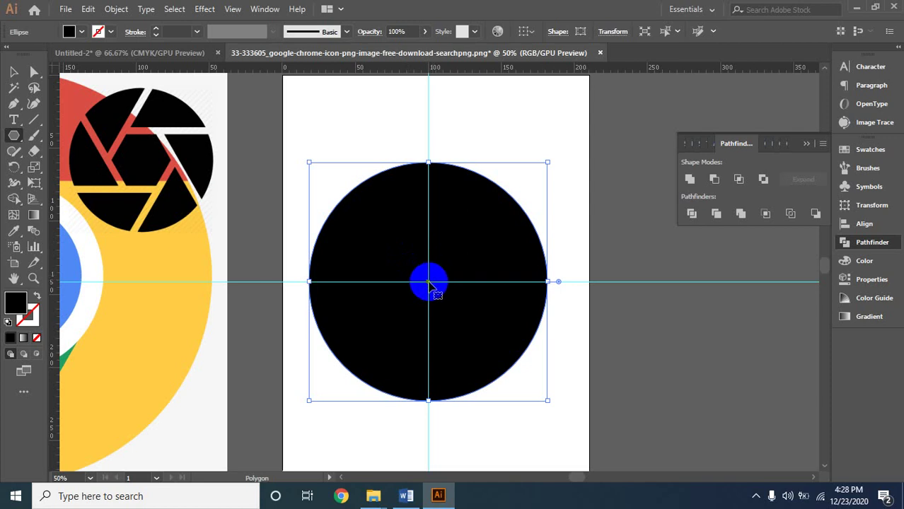
pyautogui.moveTo(583, 220); pyautogui.dragTo(632, 259)
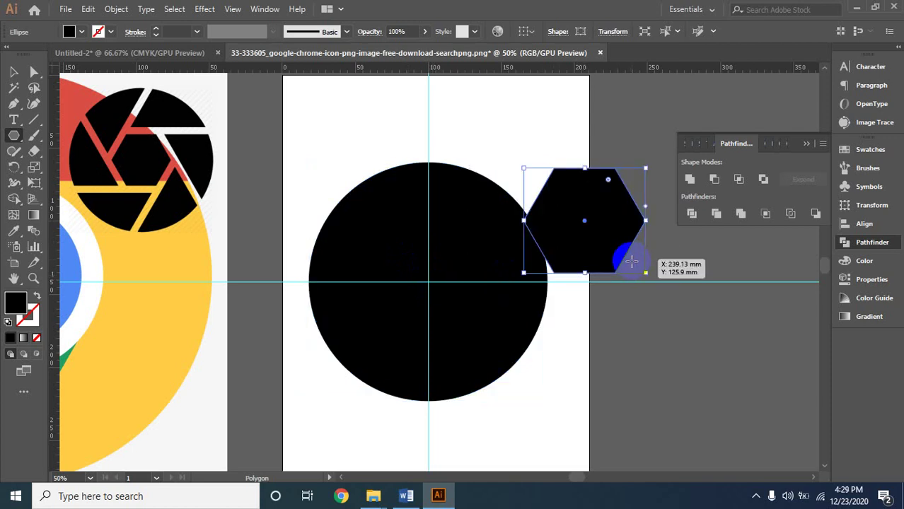
# - Fill the hexagon with light purple, hex colour 9D98F9
pyautogui.doubleClick(22, 303)
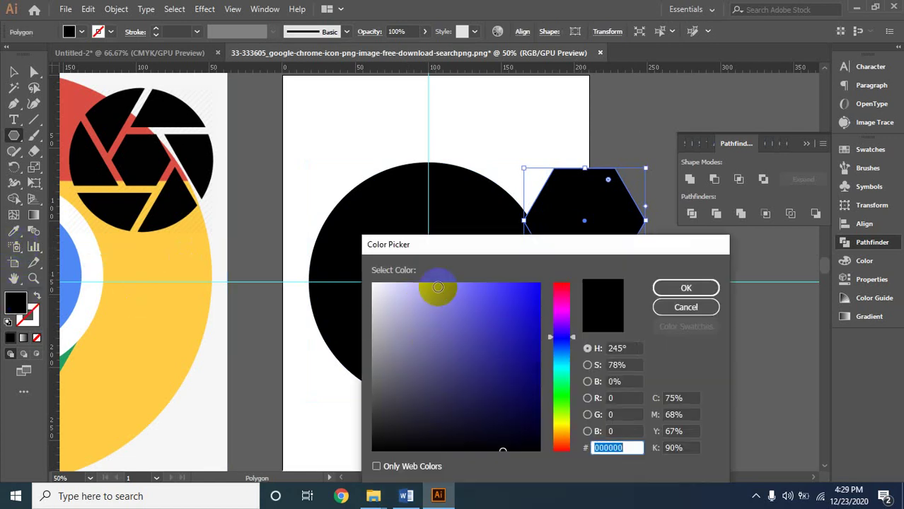
pyautogui.click(438, 285)
pyautogui.click(686, 290)
pyautogui.click(683, 289)
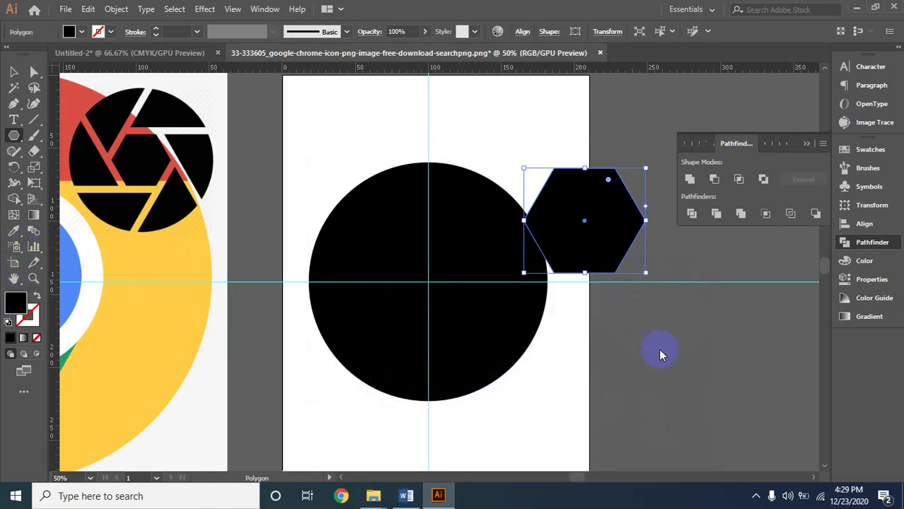
pyautogui.click(609, 220)
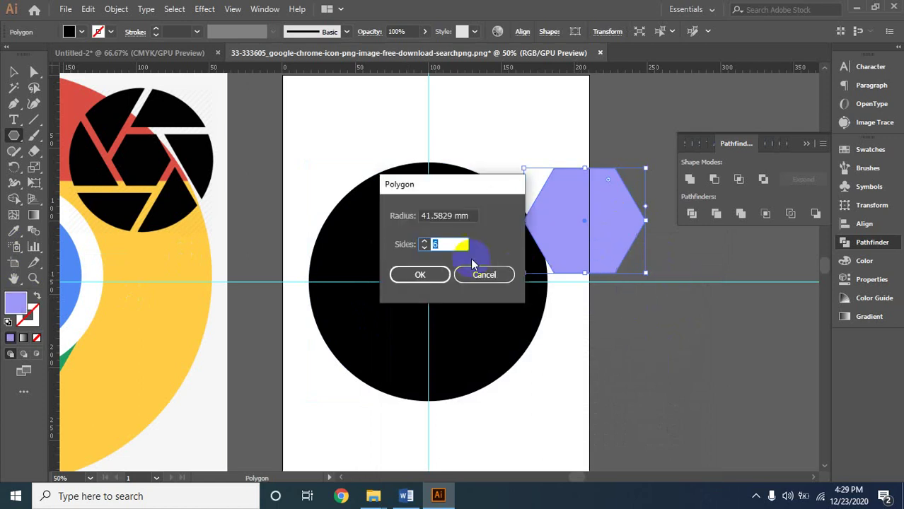
pyautogui.click(476, 276)
# - Move the purple hexagon to the middle of the black circle, near the guide intersection
pyautogui.click(12, 75)
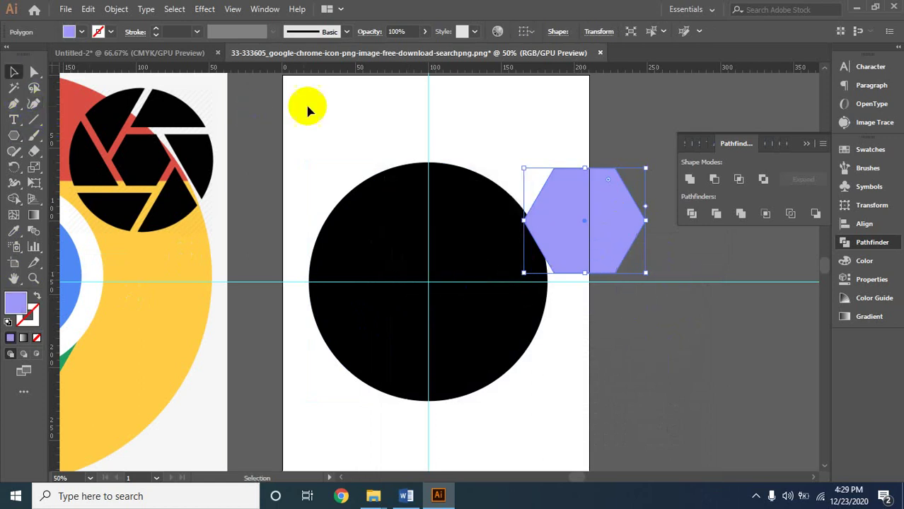
pyautogui.click(332, 110)
pyautogui.moveTo(503, 246); pyautogui.dragTo(445, 286)
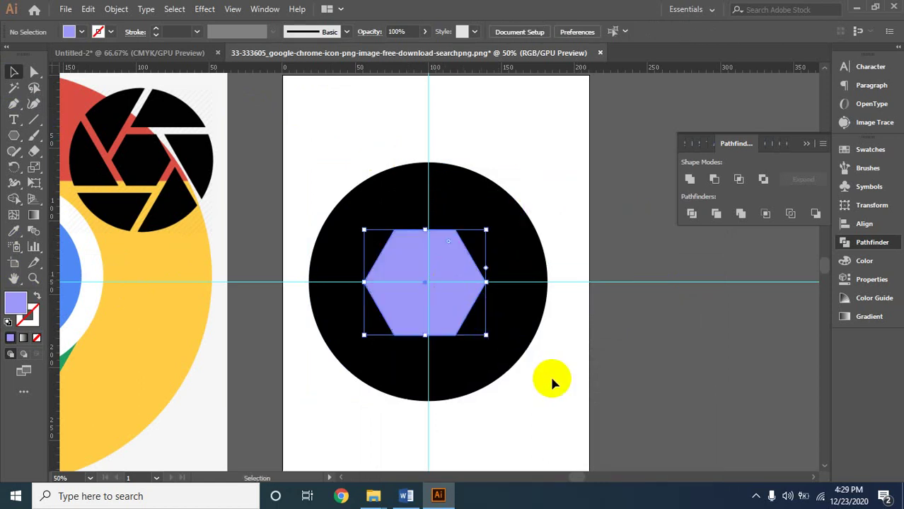
pyautogui.click(553, 382)
pyautogui.click(440, 296)
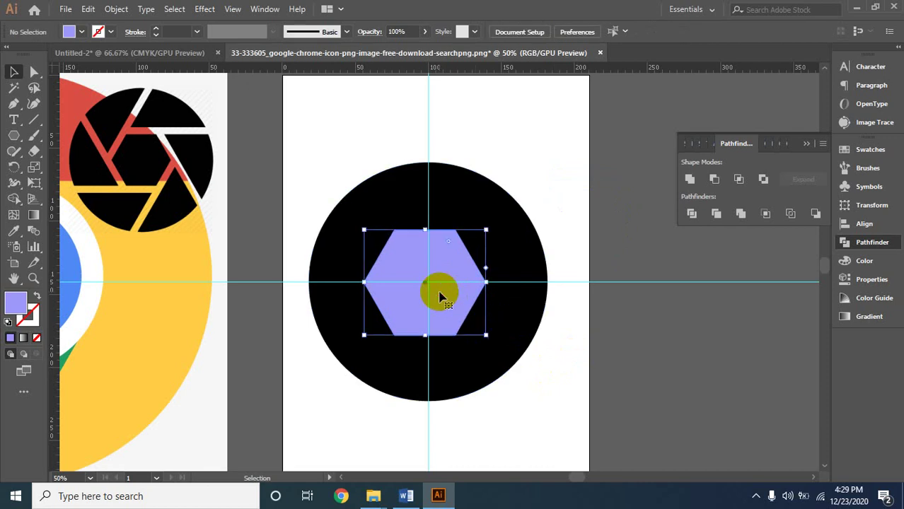
# - Scale the hexagon down proportionally about its centre and align its centre exactly with the guide intersection
pyautogui.moveTo(487, 233); pyautogui.dragTo(482, 241)
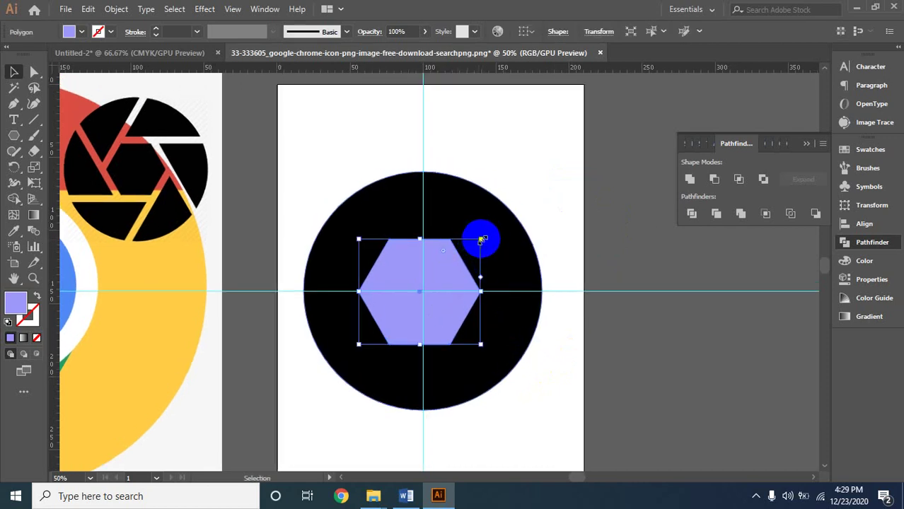
pyautogui.moveTo(481, 239); pyautogui.dragTo(476, 243)
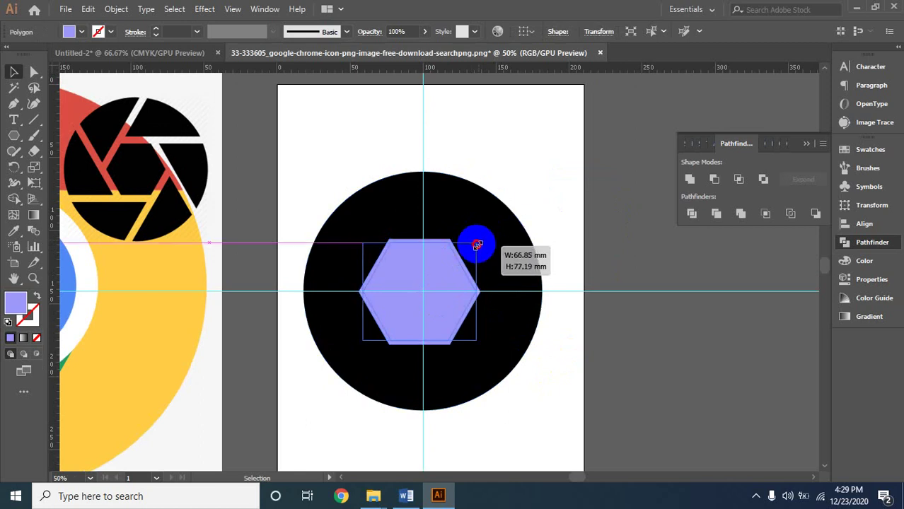
pyautogui.keyDown('ctrl'); pyautogui.click(412, 307); pyautogui.keyUp('ctrl')
pyautogui.moveTo(489, 280); pyautogui.dragTo(563, 326)
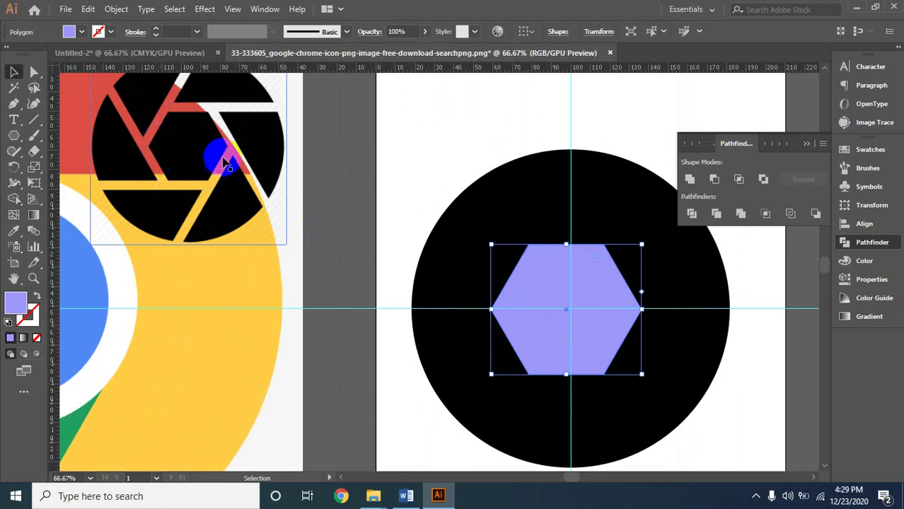
pyautogui.click(552, 276)
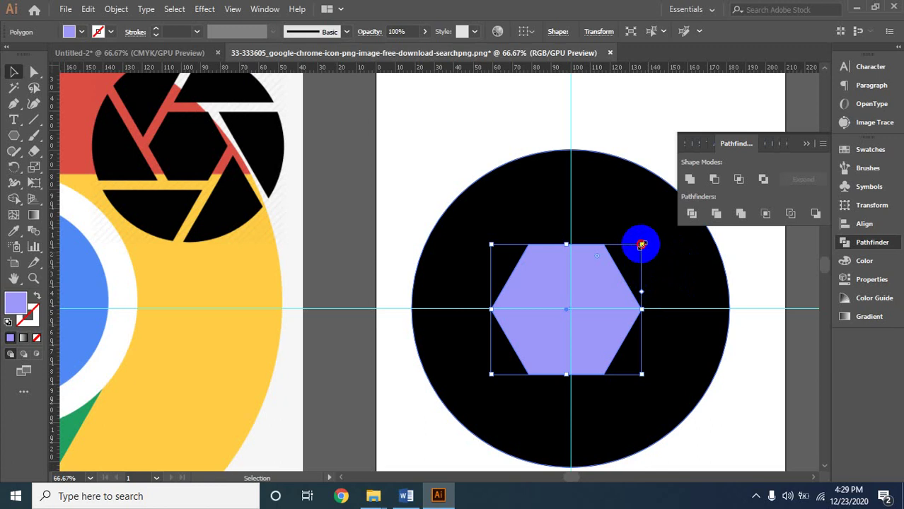
pyautogui.moveTo(641, 245); pyautogui.dragTo(634, 250)
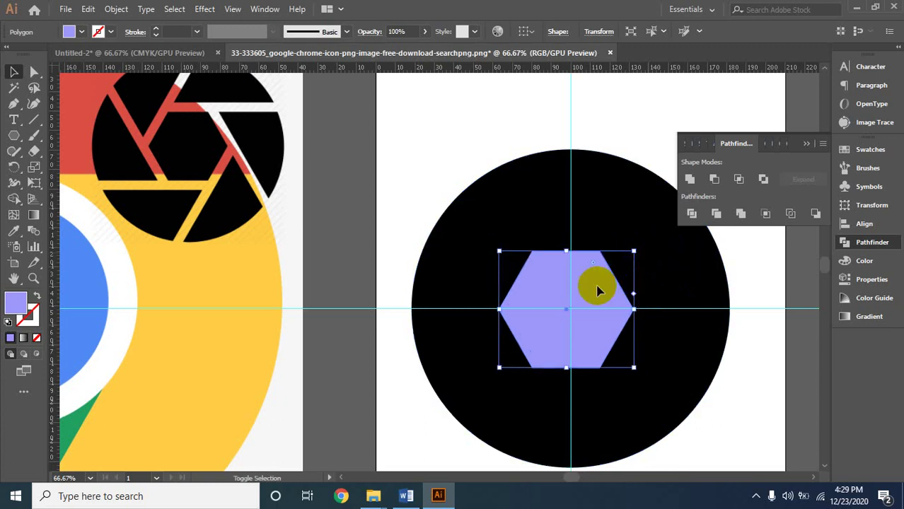
pyautogui.moveTo(584, 296); pyautogui.dragTo(598, 312)
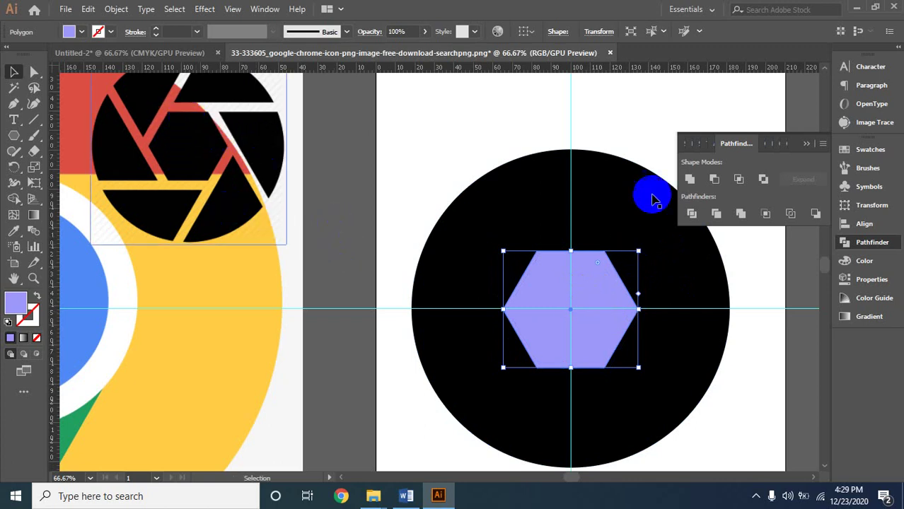
pyautogui.click(747, 423)
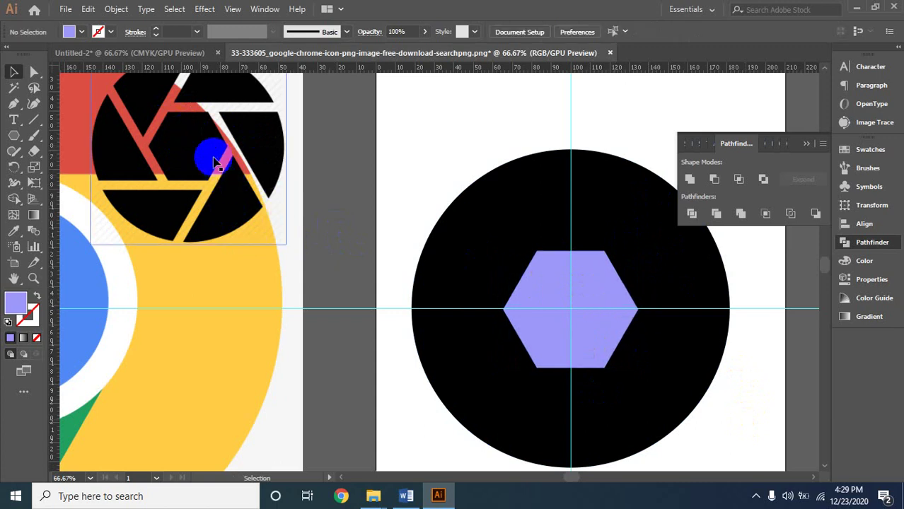
pyautogui.click(572, 311)
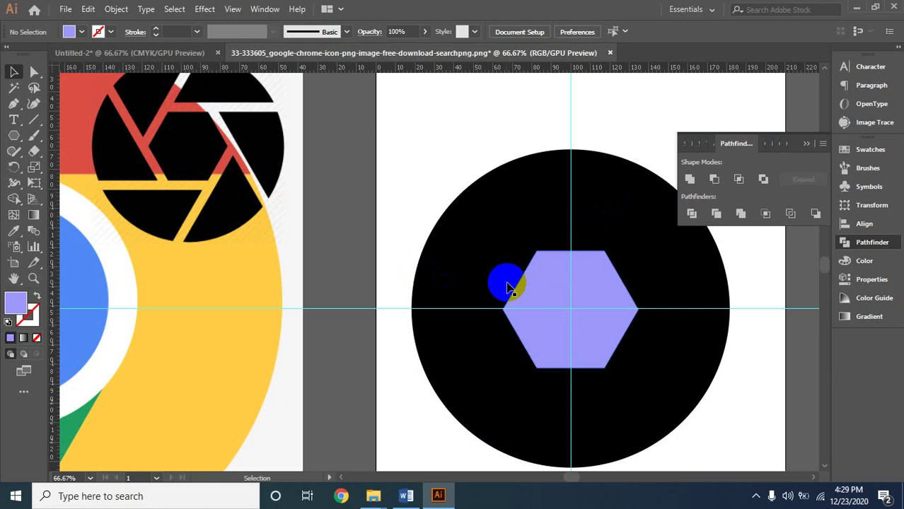
# - Draw a narrow vertical rectangle with one side on the vertical guide, running from above the circle down into the hexagon
pyautogui.click(13, 137)
pyautogui.click(14, 137)
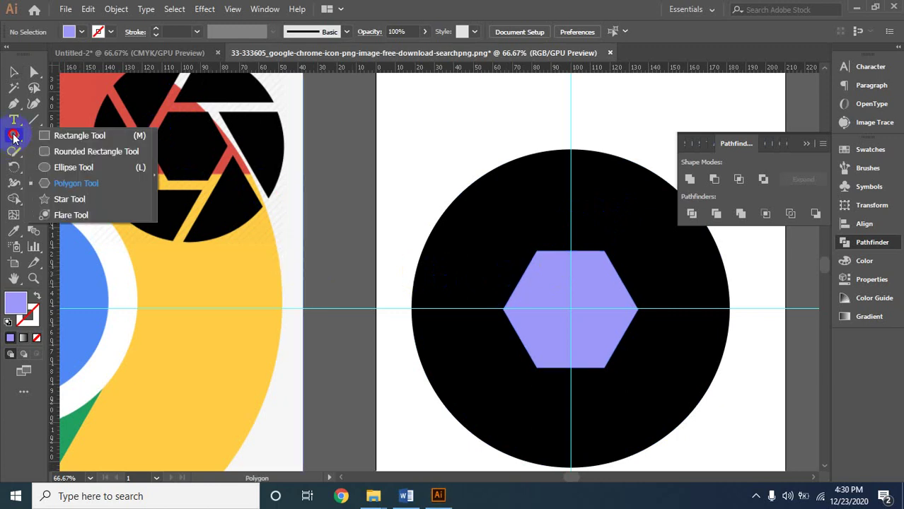
pyautogui.click(18, 137)
pyautogui.click(49, 135)
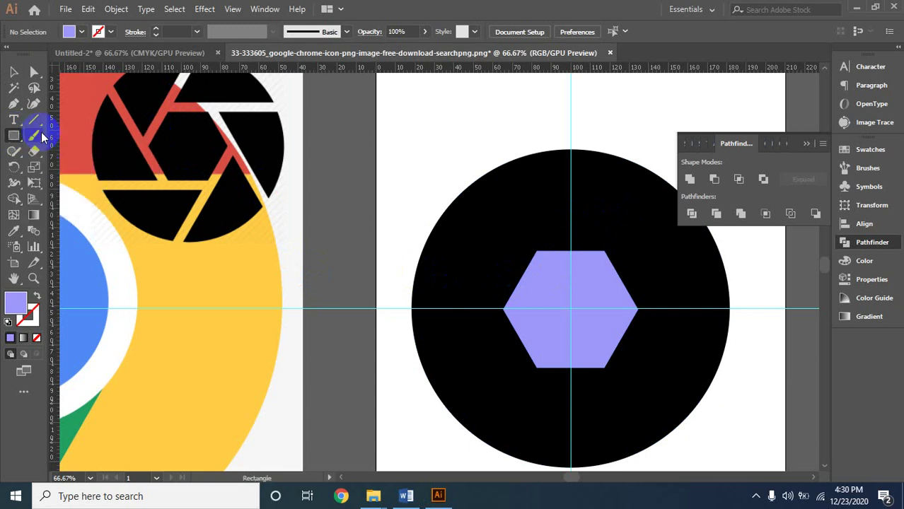
pyautogui.moveTo(588, 146); pyautogui.dragTo(579, 162)
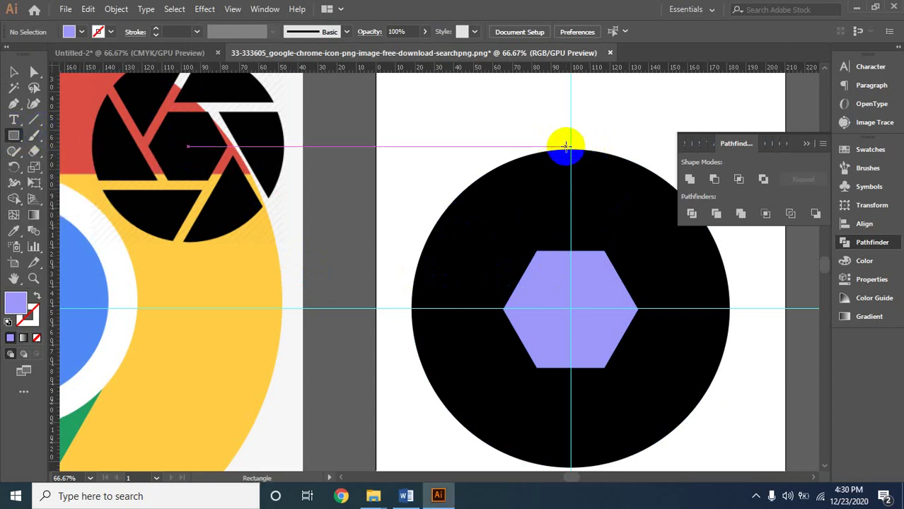
pyautogui.moveTo(572, 119); pyautogui.dragTo(586, 280)
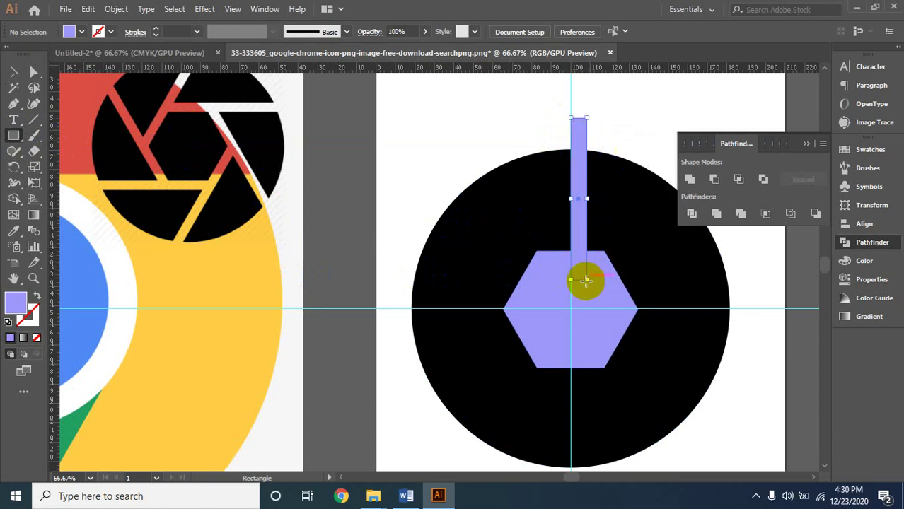
# - Fill the narrow rectangle with off-white, hex colour F7F7F9
pyautogui.doubleClick(25, 311)
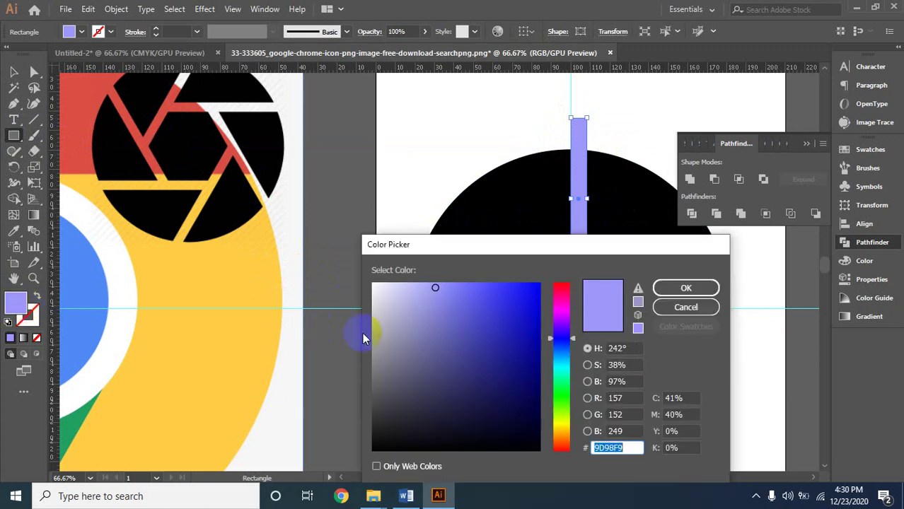
pyautogui.click(374, 286)
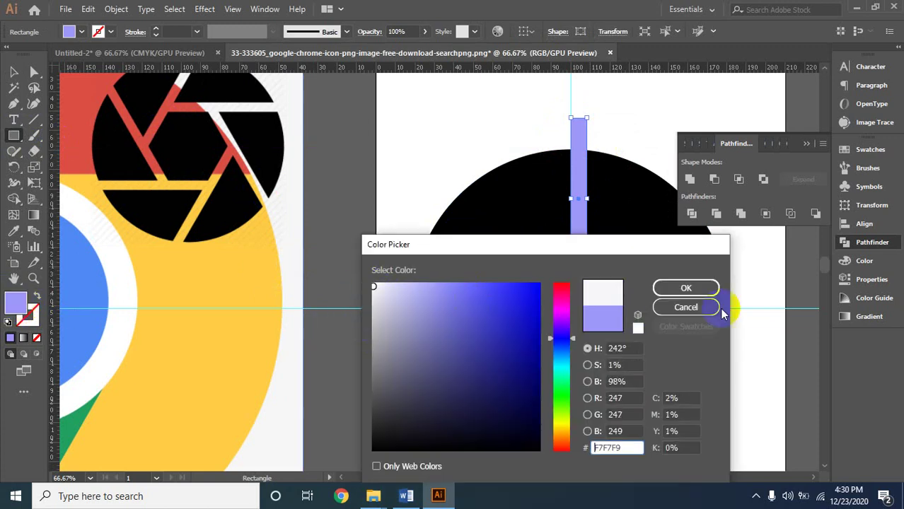
pyautogui.click(687, 288)
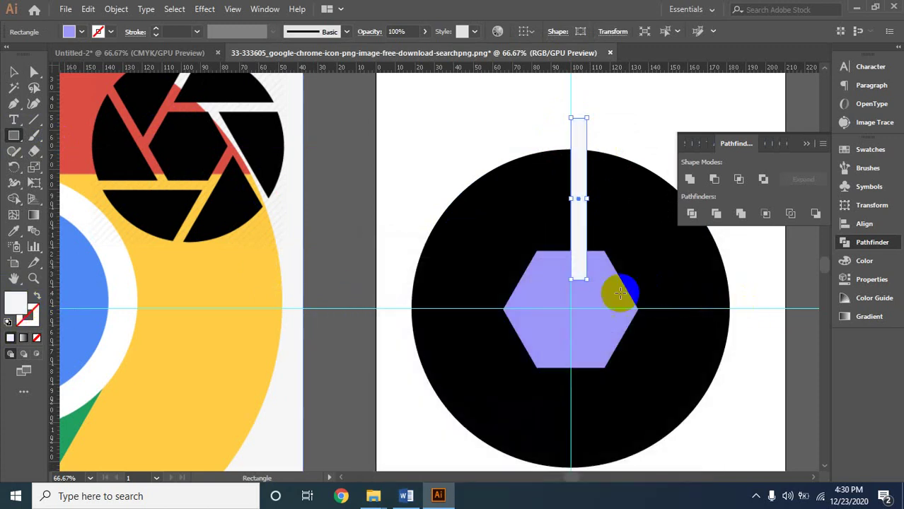
pyautogui.click(14, 72)
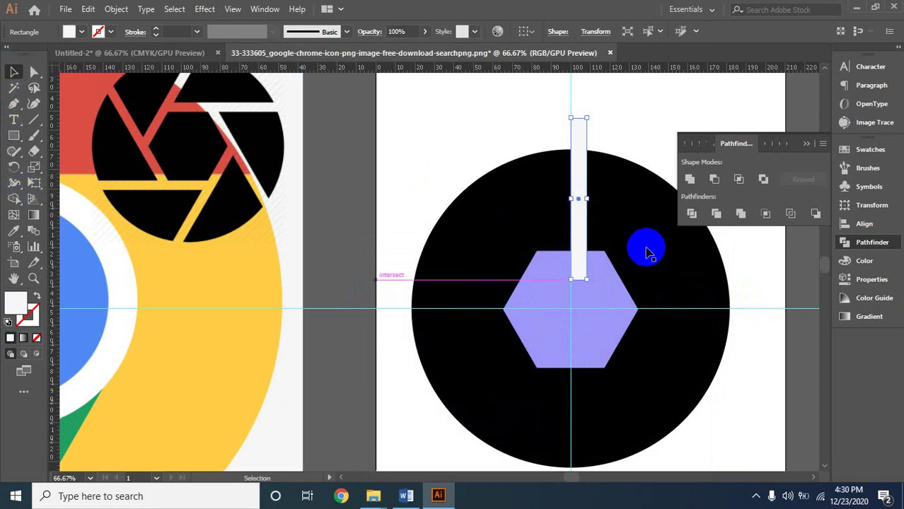
pyautogui.click(736, 290)
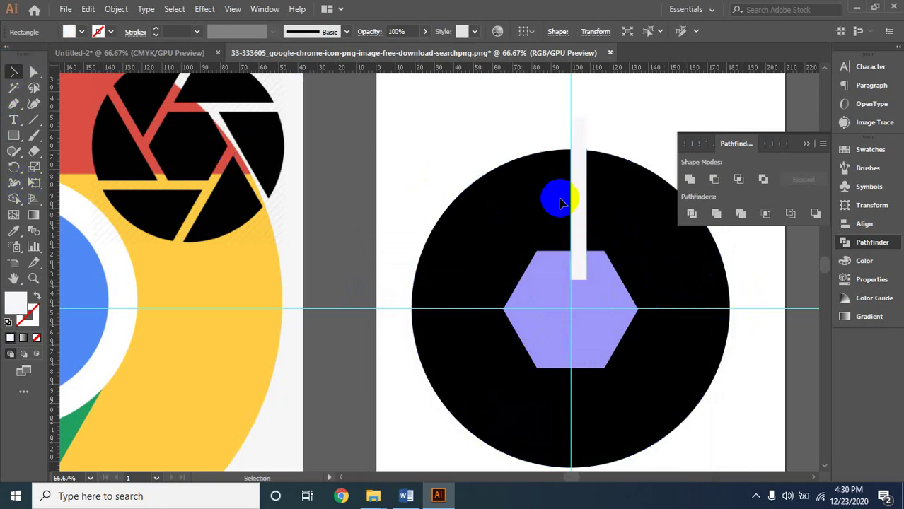
# - Tilt the off-white bar clockwise and move it alongside the hexagon's upper-left edge, with its lower end at the left vertex
pyautogui.keyDown('ctrl'); pyautogui.click(559, 199); pyautogui.keyUp('ctrl')
pyautogui.keyDown('ctrl'); pyautogui.click(436, 343); pyautogui.keyUp('ctrl')
pyautogui.moveTo(513, 230); pyautogui.dragTo(478, 261)
pyautogui.keyDown('ctrl'); pyautogui.keyDown('alt'); pyautogui.click(441, 276); pyautogui.keyUp('alt'); pyautogui.keyUp('ctrl')
pyautogui.click(476, 213)
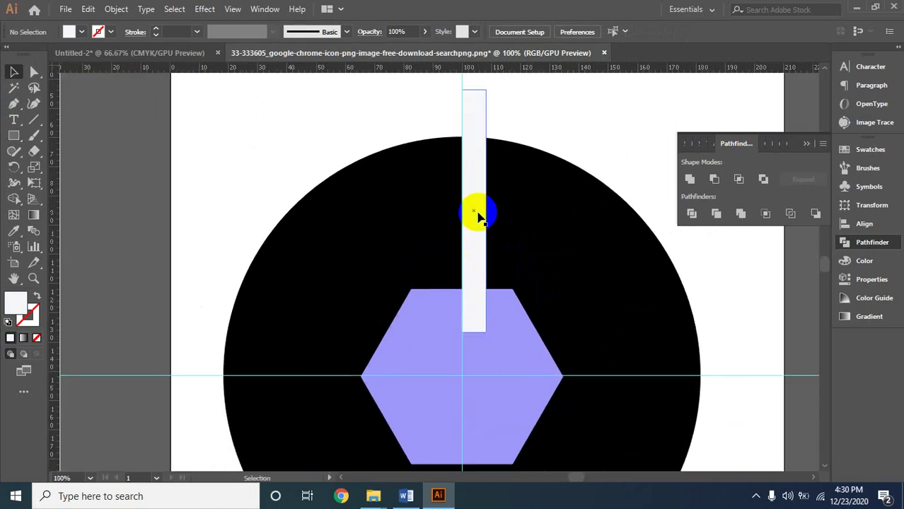
pyautogui.click(496, 85)
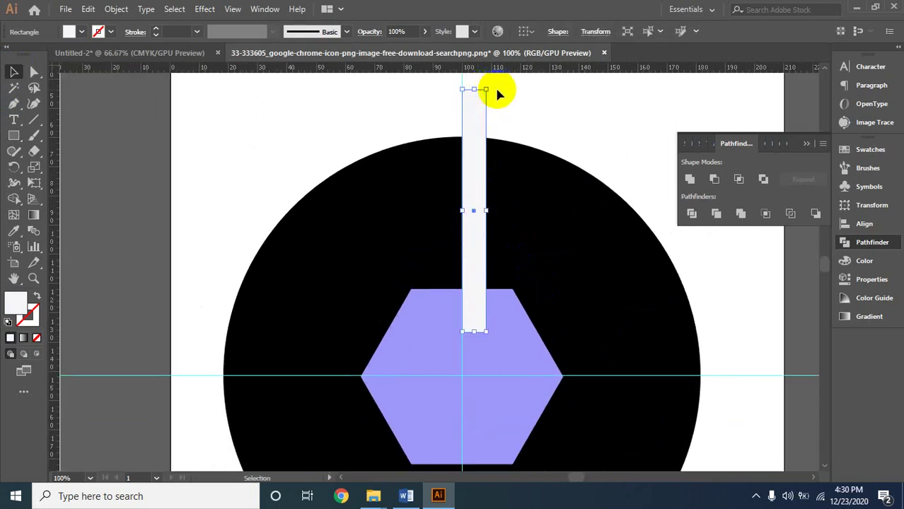
pyautogui.moveTo(490, 84); pyautogui.dragTo(546, 99)
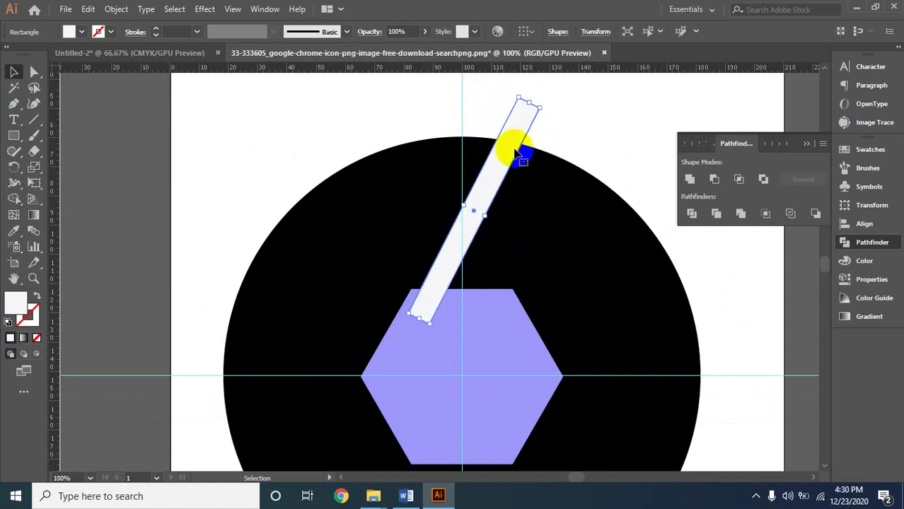
pyautogui.moveTo(468, 231); pyautogui.dragTo(405, 274)
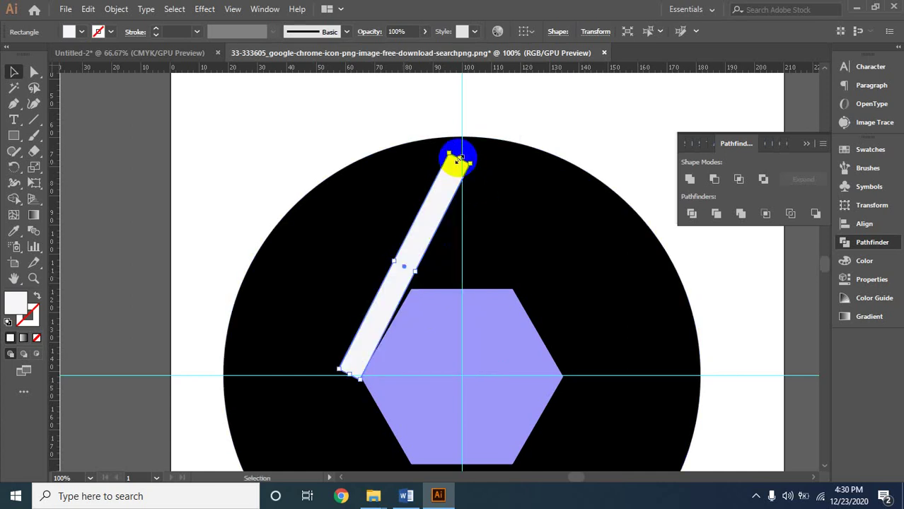
# - Lengthen the bar beyond the circle's upper edge and adjust its angle and position to sit flush with the hexagon's upper-left edge
pyautogui.moveTo(458, 160); pyautogui.dragTo(505, 101)
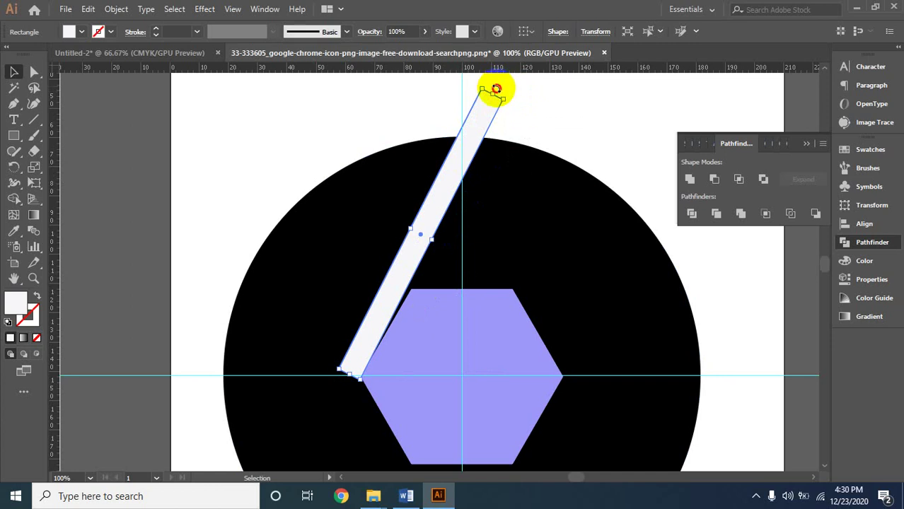
pyautogui.moveTo(497, 89); pyautogui.dragTo(499, 89)
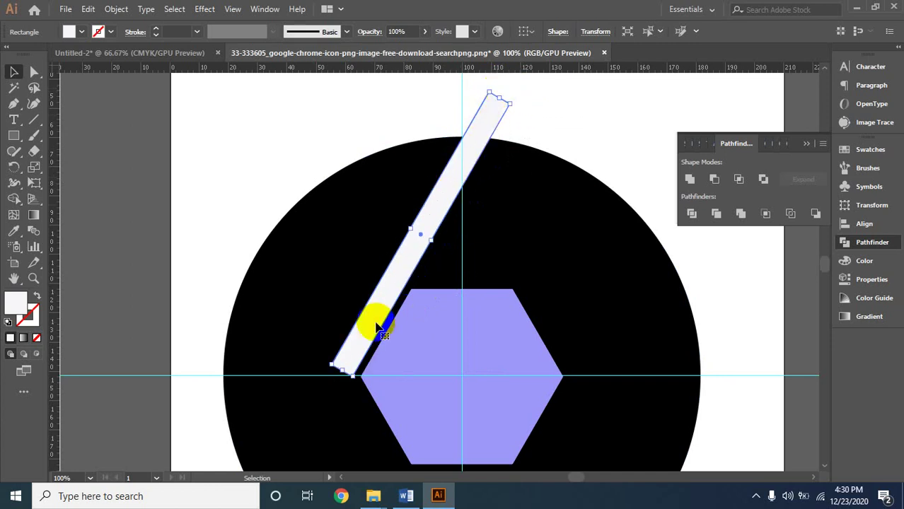
pyautogui.moveTo(380, 329); pyautogui.dragTo(383, 319)
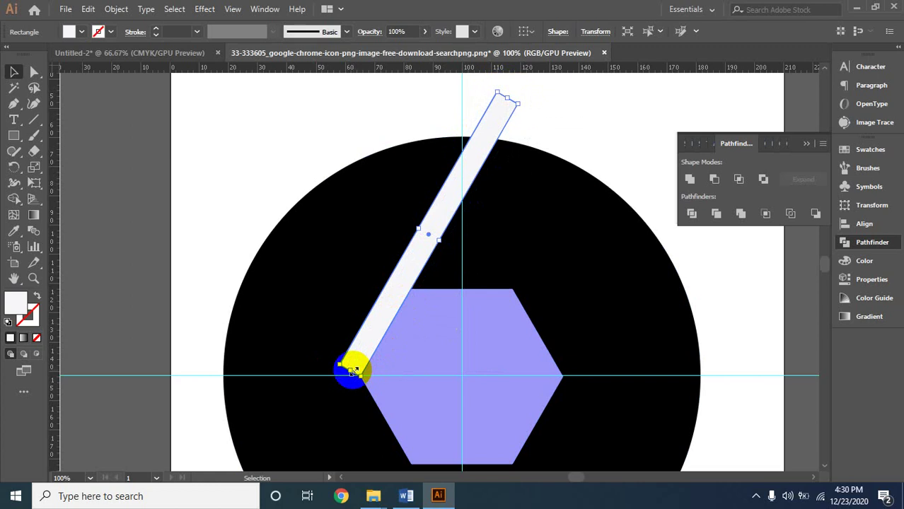
pyautogui.click(539, 115)
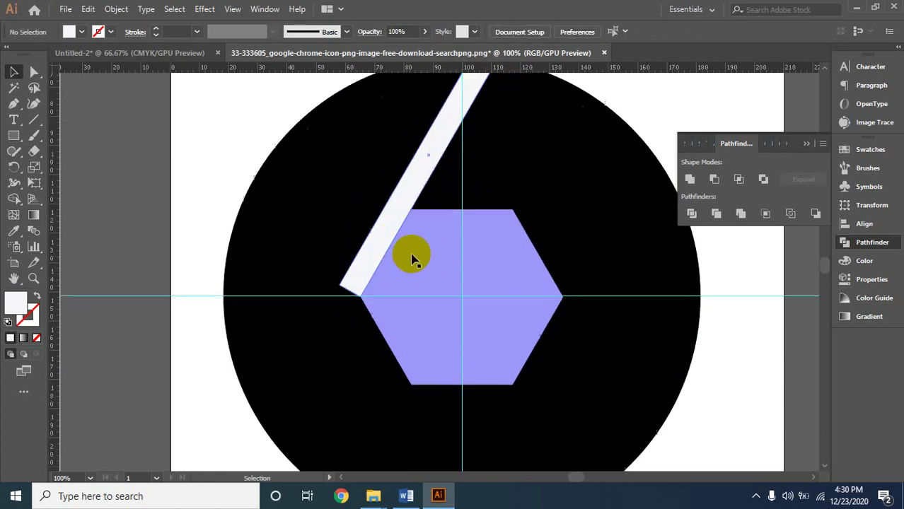
# - Duplicate the tilted bar onto the hexagon's lower-right edge, its upper end meeting the right vertex, and check the alignment up close
pyautogui.scroll(-3, 412, 256)
pyautogui.scroll(1, 418, 255)
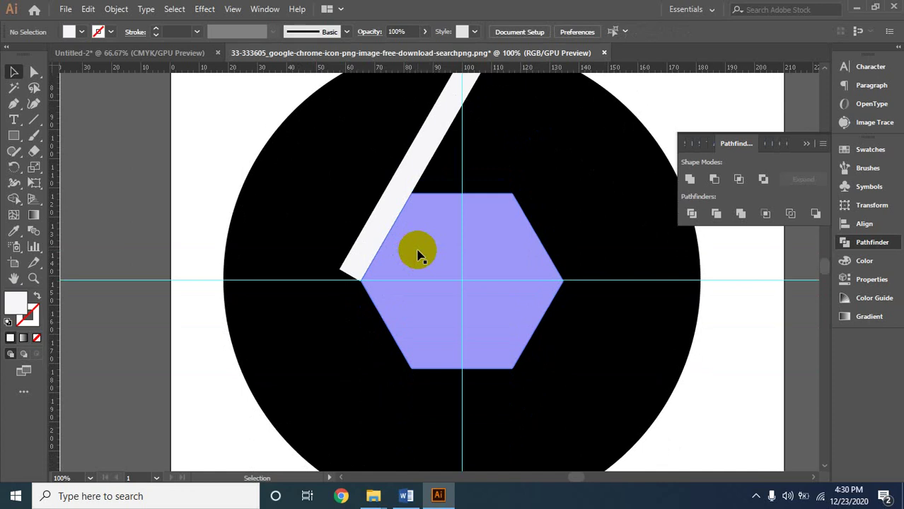
pyautogui.click(385, 207)
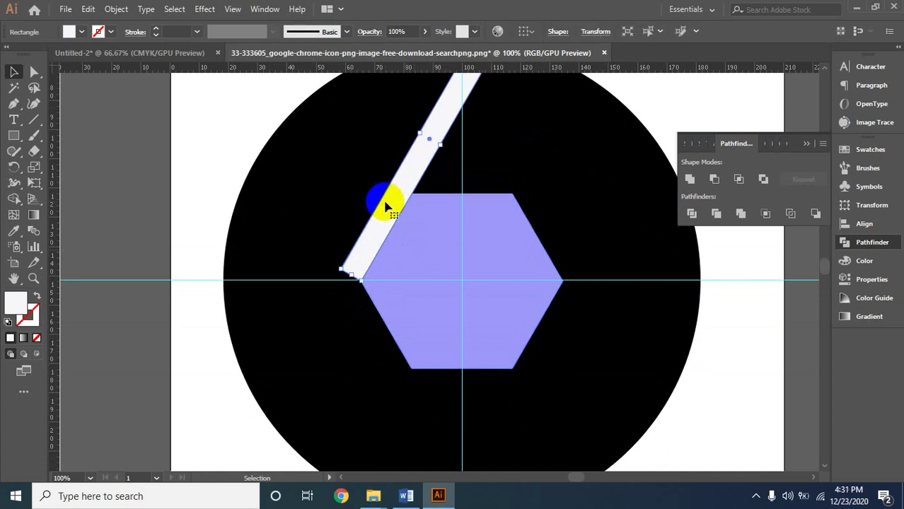
pyautogui.moveTo(385, 206); pyautogui.dragTo(532, 358)
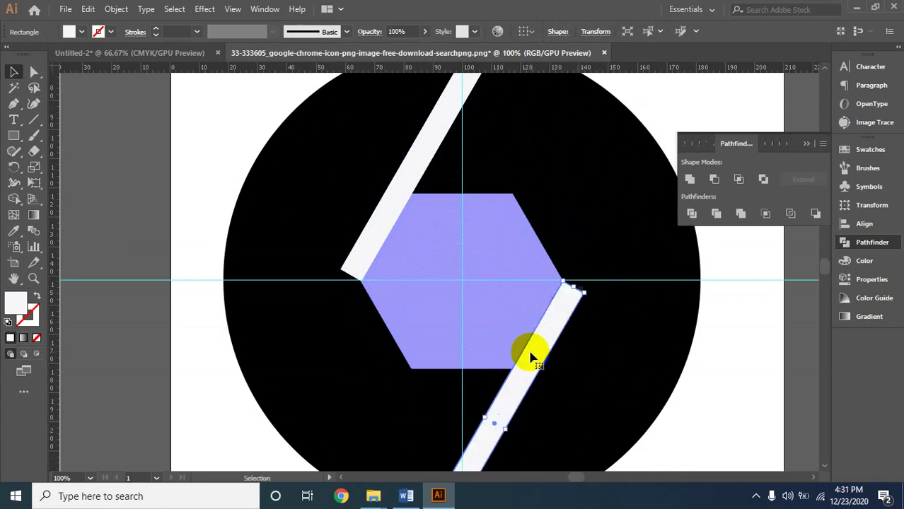
pyautogui.press('z')
pyautogui.click(549, 329)
pyautogui.click(549, 330)
pyautogui.click(330, 152)
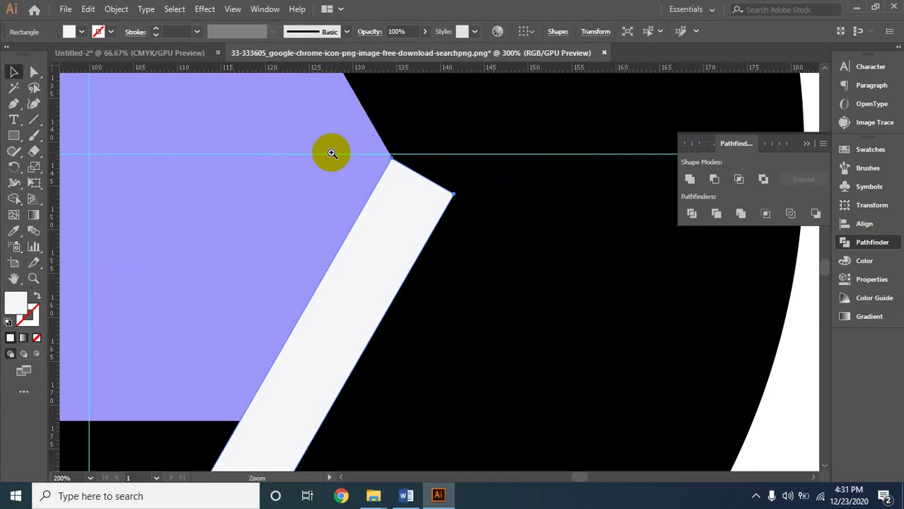
# - Examine up close how the lower-right bar meets the hexagon's right vertex and lower-right edge
pyautogui.click(329, 151)
pyautogui.click(484, 332)
pyautogui.press('v')
pyautogui.click(527, 147)
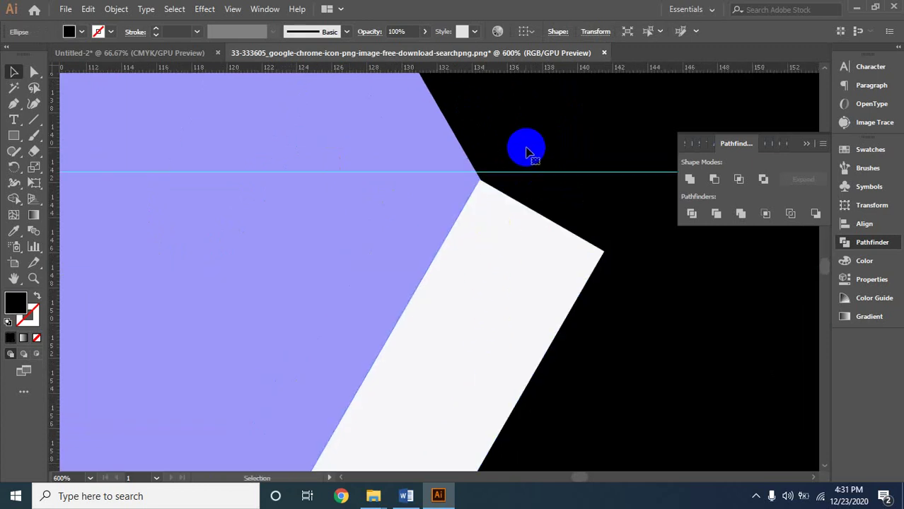
pyautogui.keyDown('ctrl'); pyautogui.keyDown('alt'); pyautogui.click(395, 246); pyautogui.keyUp('alt'); pyautogui.keyUp('ctrl')
pyautogui.keyDown('ctrl'); pyautogui.keyDown('alt'); pyautogui.click(395, 245); pyautogui.keyUp('alt'); pyautogui.keyUp('ctrl')
pyautogui.keyDown('ctrl'); pyautogui.keyDown('alt'); pyautogui.click(396, 246); pyautogui.keyUp('alt'); pyautogui.keyUp('ctrl')
pyautogui.keyDown('ctrl'); pyautogui.keyDown('alt'); pyautogui.click(395, 246); pyautogui.keyUp('alt'); pyautogui.keyUp('ctrl')
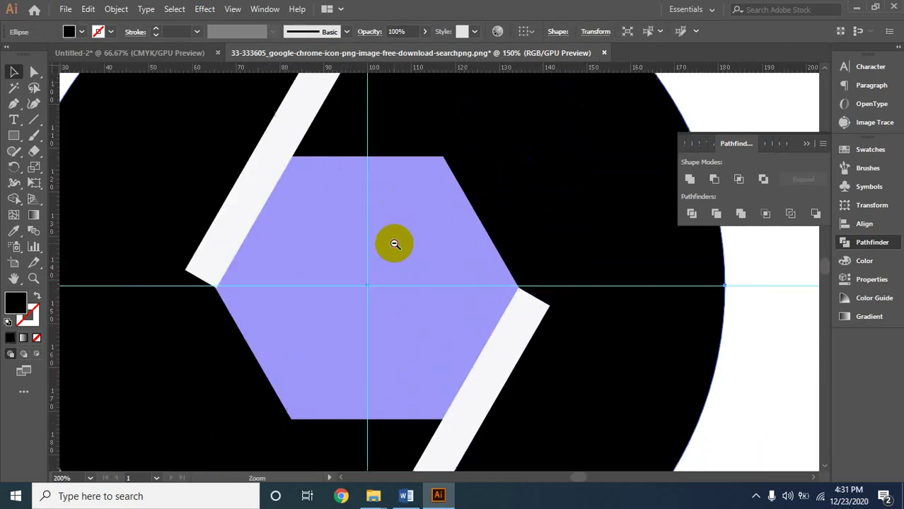
pyautogui.keyDown('ctrl'); pyautogui.keyDown('alt'); pyautogui.click(395, 246); pyautogui.keyUp('alt'); pyautogui.keyUp('ctrl')
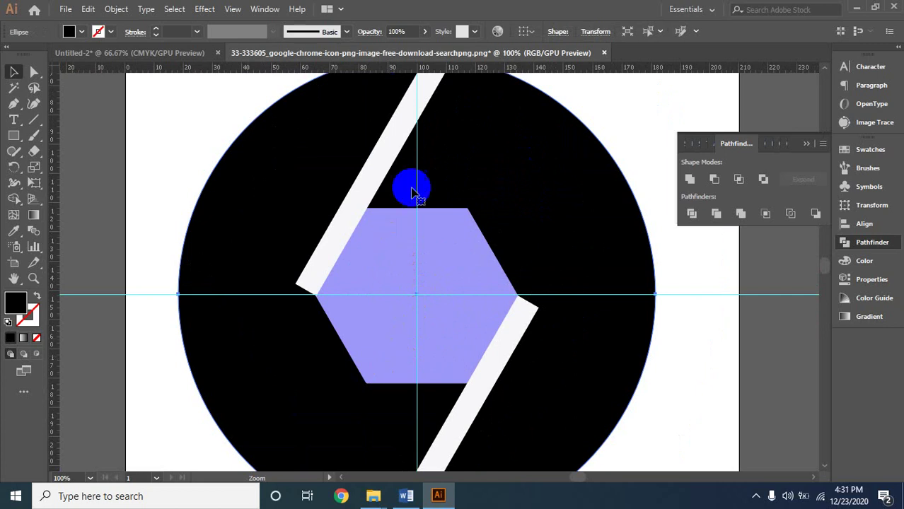
# - Duplicate the upper-left off-white bar over the hexagon and rotate the copy to horizontal
pyautogui.click(424, 94)
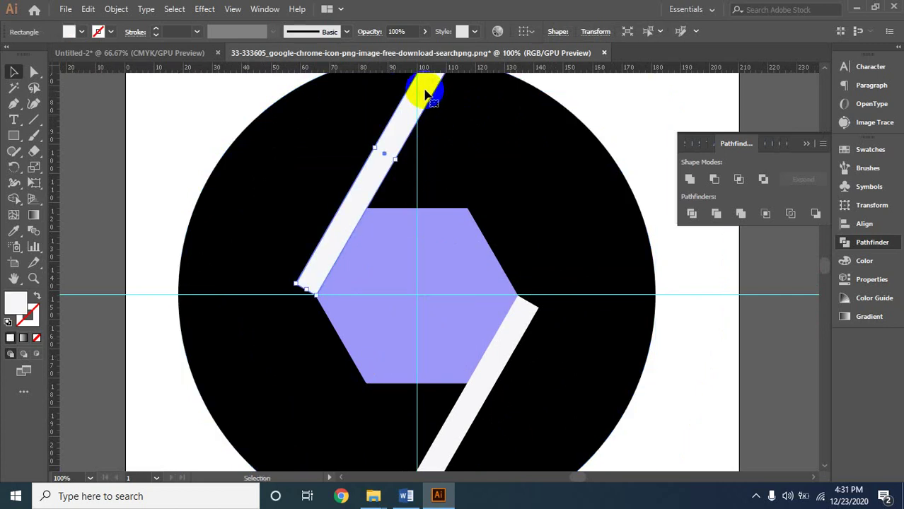
pyautogui.moveTo(424, 94); pyautogui.dragTo(486, 139)
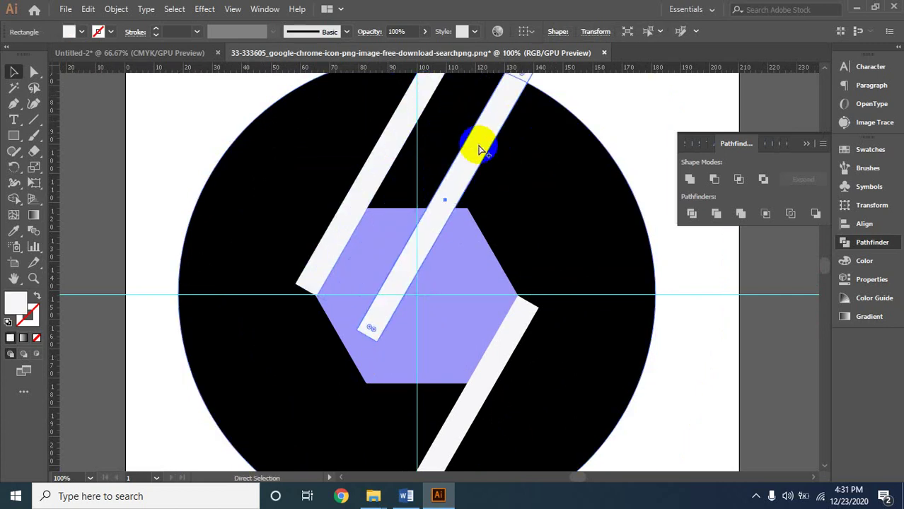
pyautogui.hotkey('ctrl', '-')
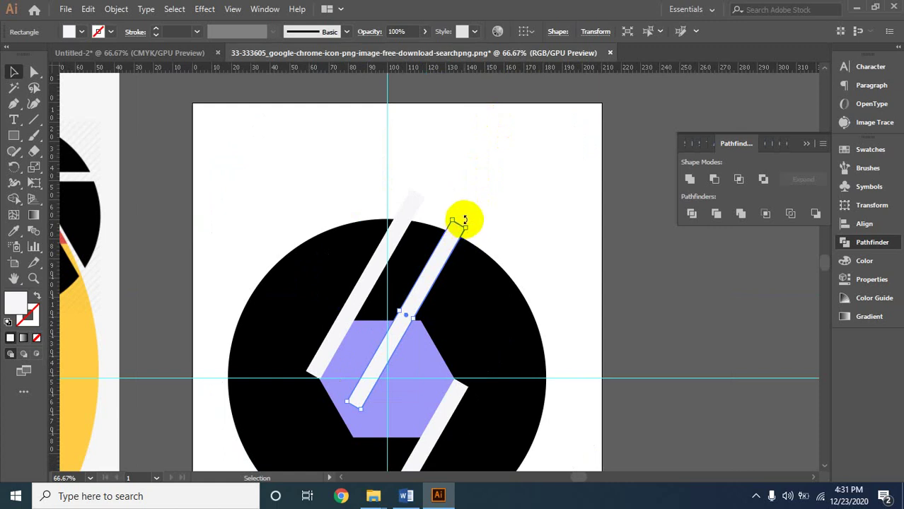
pyautogui.moveTo(465, 220); pyautogui.dragTo(501, 285)
pyautogui.click(451, 242)
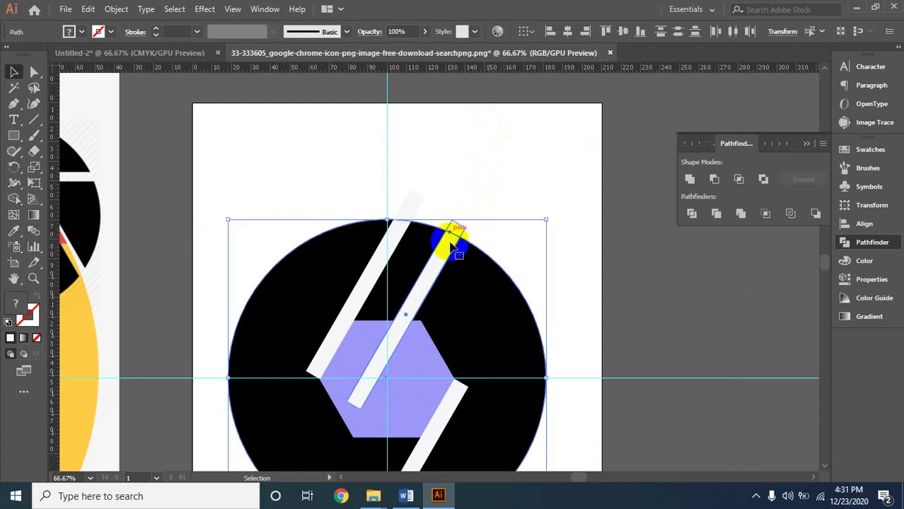
pyautogui.click(475, 169)
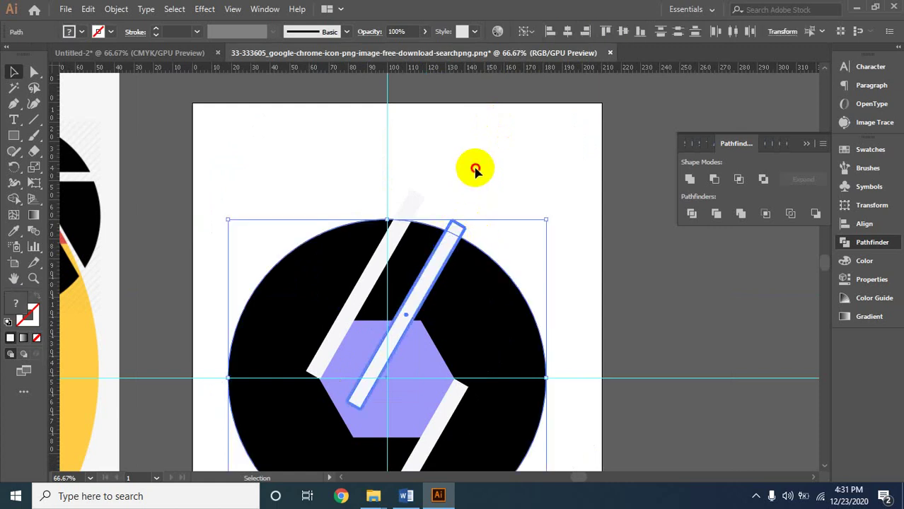
pyautogui.click(460, 223)
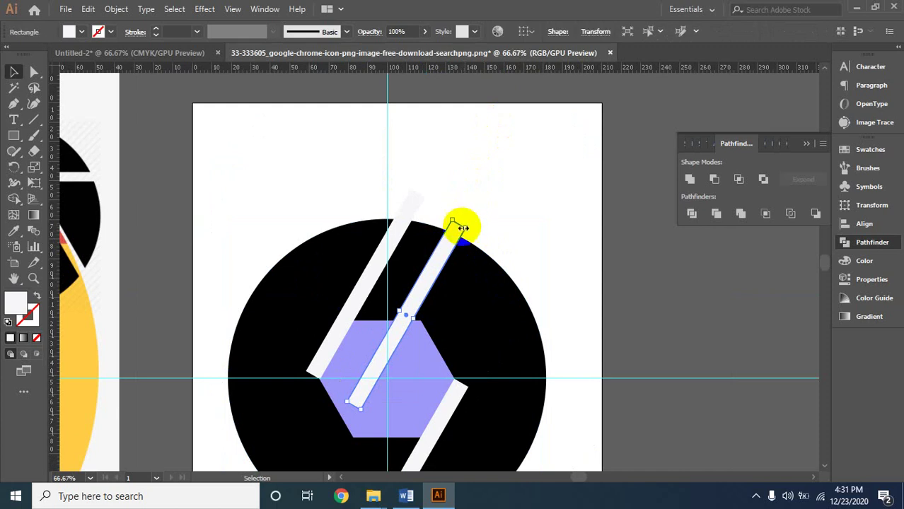
pyautogui.moveTo(356, 408); pyautogui.dragTo(314, 308)
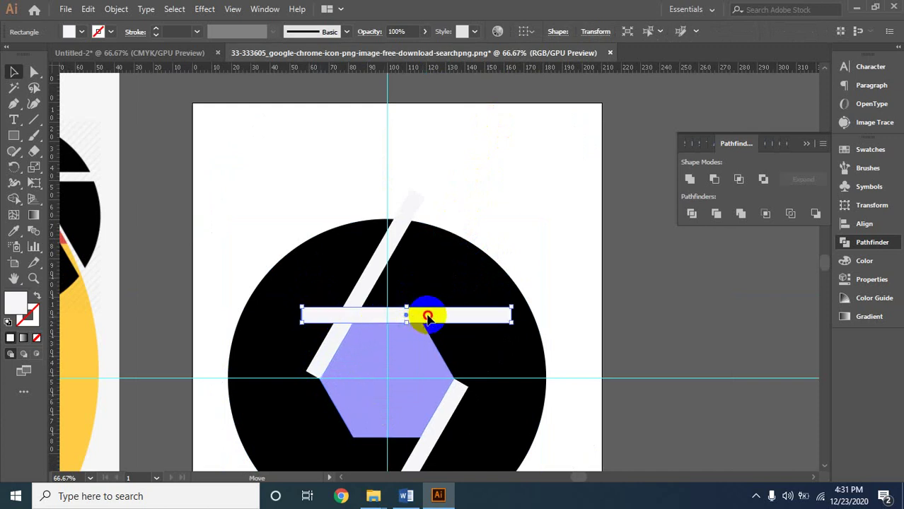
# - Place the horizontal bar flush on the hexagon's upper edge, its left end overlapping the upper-left bar and its right end beyond the circle
pyautogui.moveTo(428, 318); pyautogui.dragTo(467, 314)
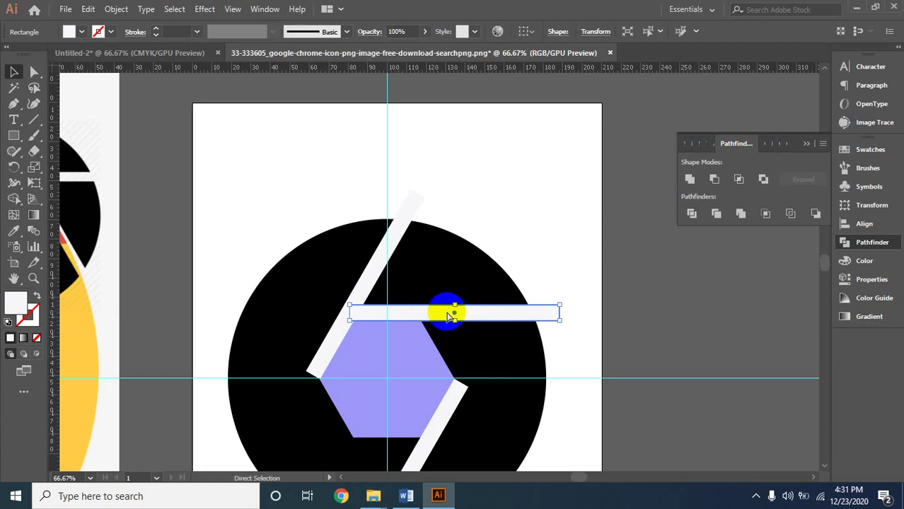
pyautogui.click(425, 304)
pyautogui.click(438, 278)
pyautogui.click(391, 274)
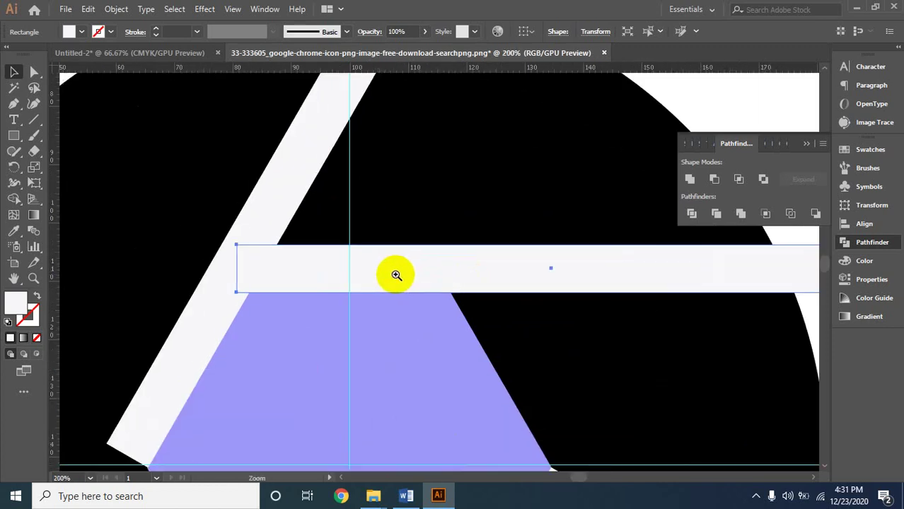
pyautogui.click(678, 80)
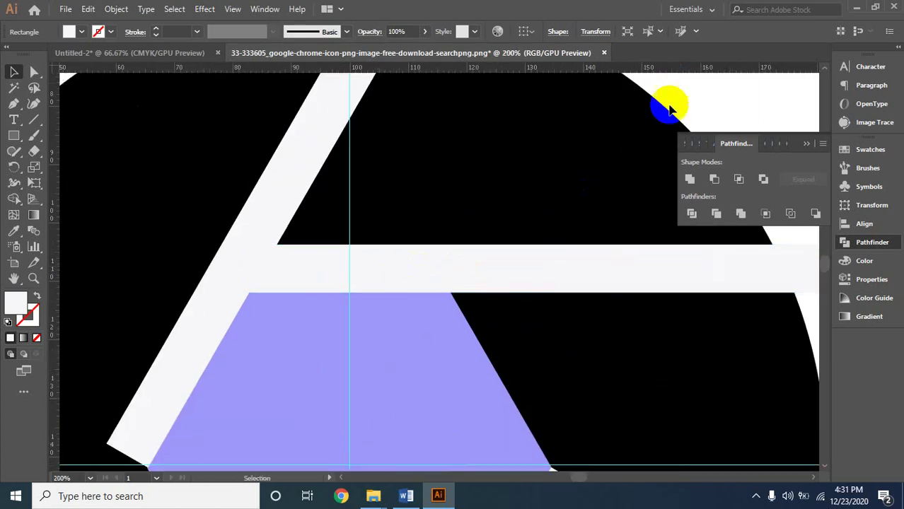
pyautogui.click(407, 282)
pyautogui.moveTo(409, 267)
pyautogui.mouseDown()
pyautogui.moveTo(409, 259)
pyautogui.moveTo(414, 279)
pyautogui.mouseUp()
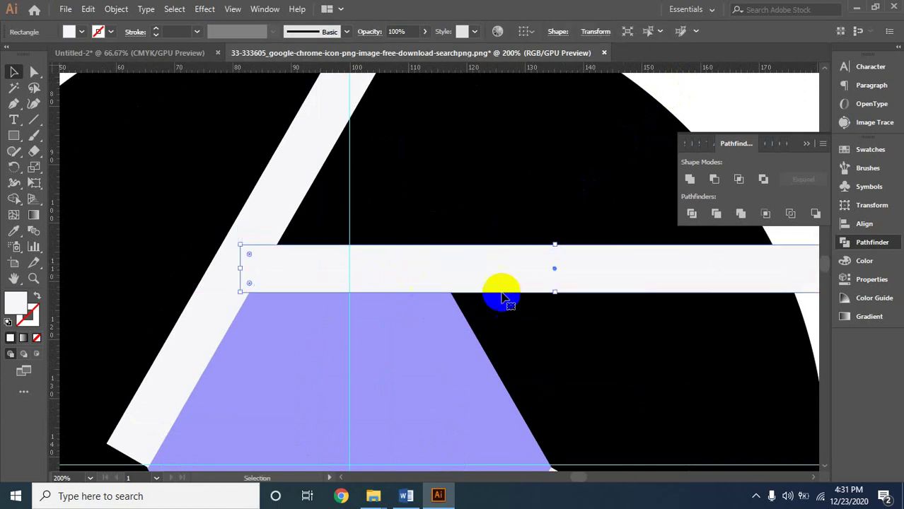
# - Duplicate the horizontal bar and tilt the copy steeply down to the right, beside the hexagon's upper-right edge
pyautogui.keyDown('ctrl'); pyautogui.keyDown('alt'); pyautogui.click(423, 269); pyautogui.keyUp('alt'); pyautogui.keyUp('ctrl')
pyautogui.keyDown('ctrl'); pyautogui.keyDown('alt'); pyautogui.click(460, 269); pyautogui.keyUp('alt'); pyautogui.keyUp('ctrl')
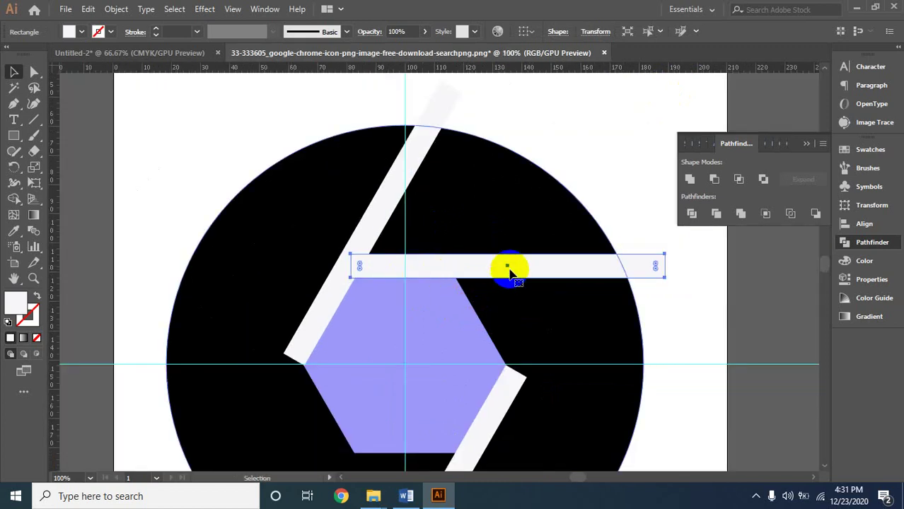
pyautogui.moveTo(535, 266); pyautogui.dragTo(571, 307)
pyautogui.moveTo(526, 284); pyautogui.dragTo(521, 347)
pyautogui.hotkey('ctrl', '+')
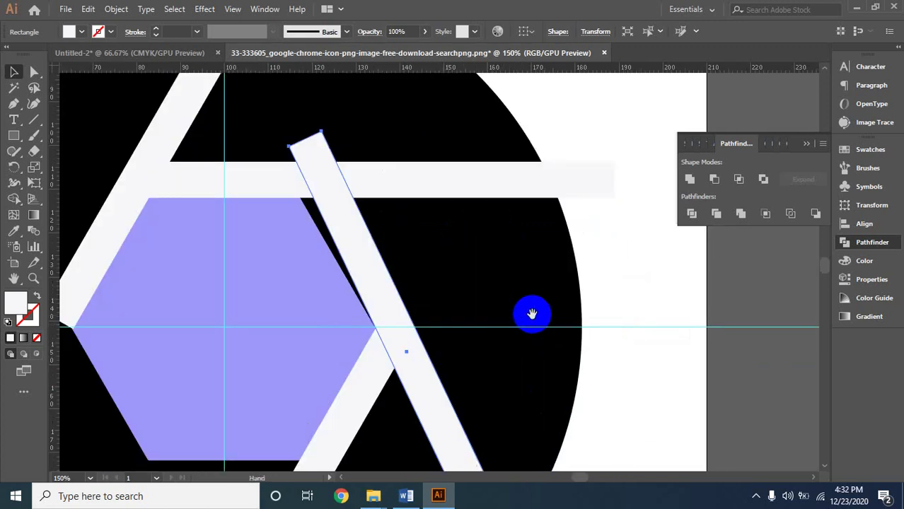
pyautogui.moveTo(532, 313); pyautogui.dragTo(544, 170)
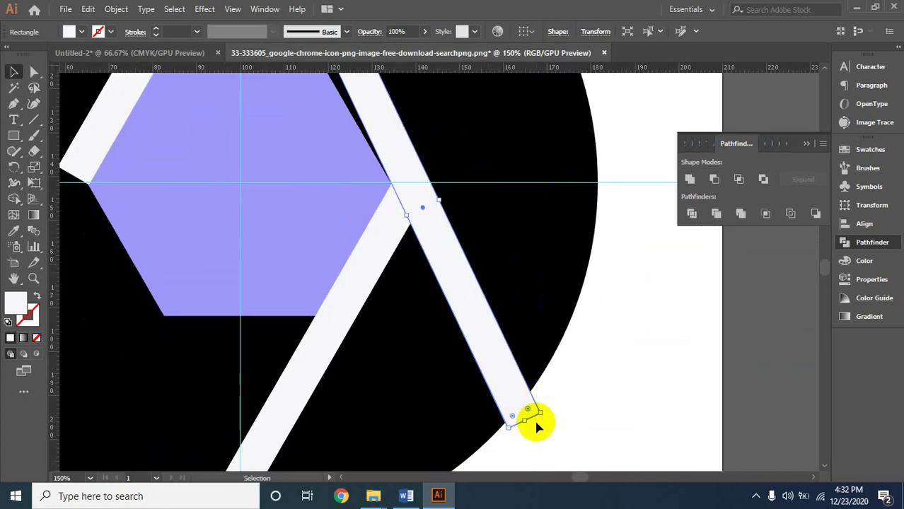
# - Fine-tune the tilted copy's rotation until it runs parallel to the hexagon's upper-right edge
pyautogui.moveTo(530, 423)
pyautogui.mouseDown()
pyautogui.moveTo(533, 368)
pyautogui.moveTo(541, 419)
pyautogui.mouseUp()
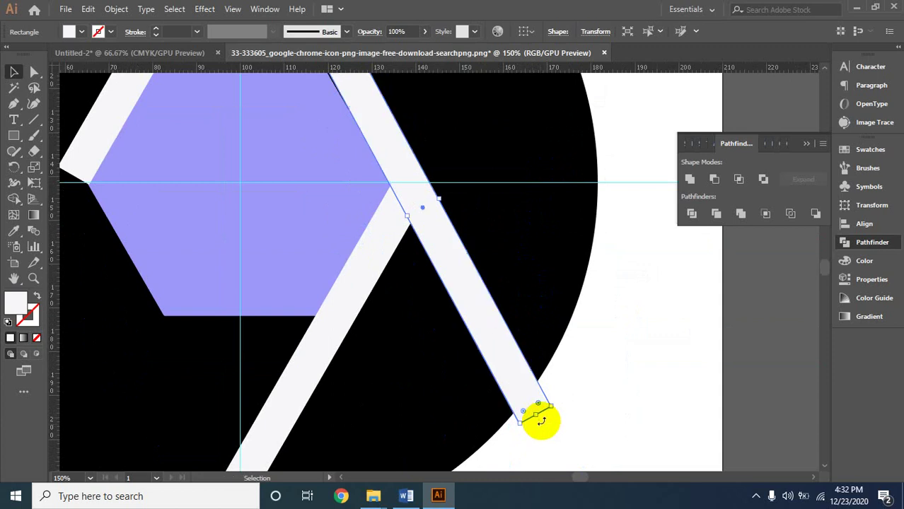
pyautogui.keyDown('ctrl'); pyautogui.keyDown('alt'); pyautogui.click(471, 230); pyautogui.keyUp('alt'); pyautogui.keyUp('ctrl')
pyautogui.moveTo(464, 305); pyautogui.dragTo(508, 280)
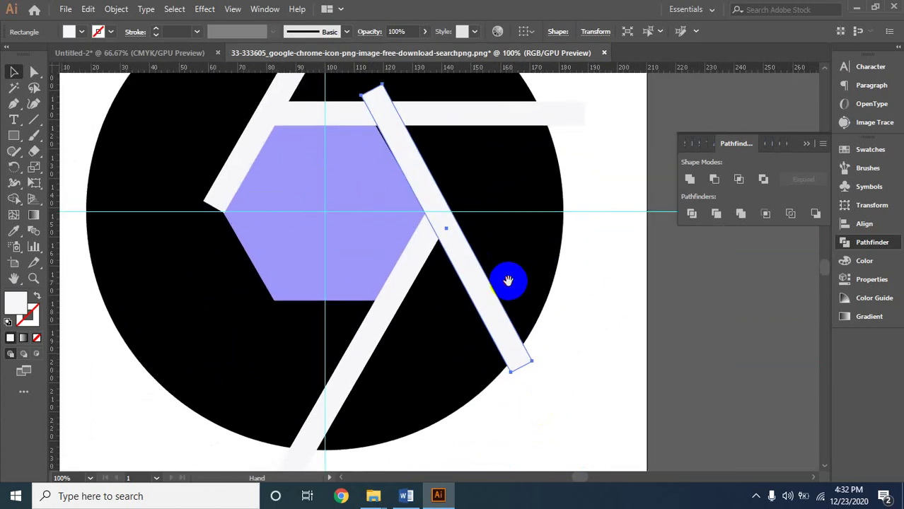
pyautogui.moveTo(525, 372); pyautogui.dragTo(528, 367)
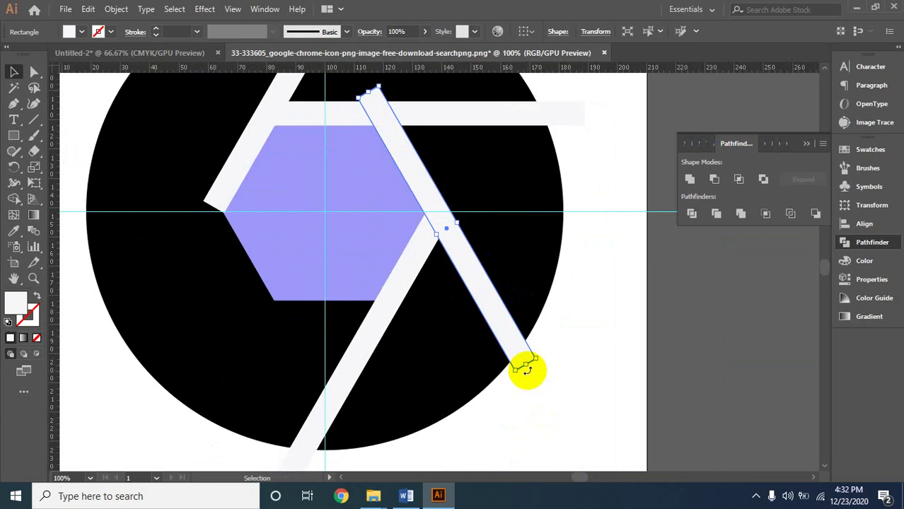
pyautogui.click(589, 268)
pyautogui.click(414, 172)
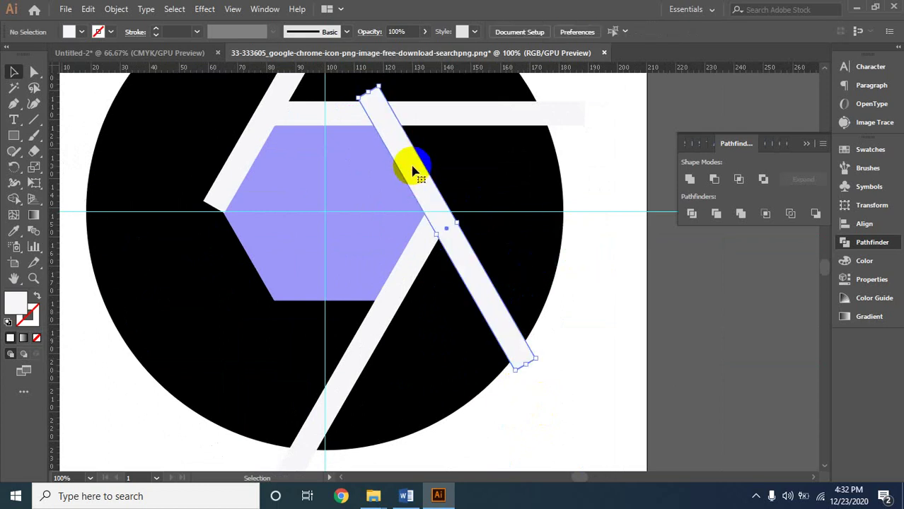
# - Move the tilted bar flush against the hexagon's upper-right edge, its upper end inside the horizontal bar and its lower end beyond the circle
pyautogui.moveTo(413, 172); pyautogui.dragTo(422, 179)
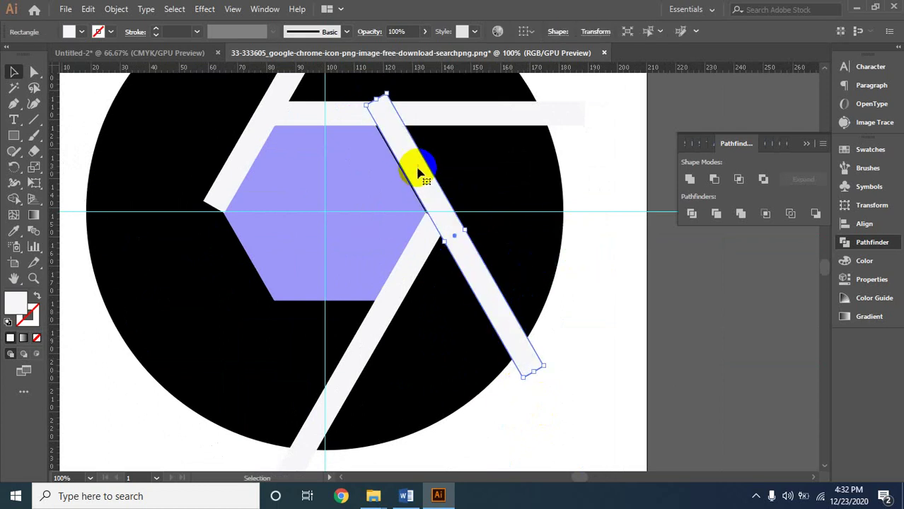
pyautogui.keyDown('ctrl'); pyautogui.click(404, 139); pyautogui.keyUp('ctrl')
pyautogui.keyDown('ctrl'); pyautogui.click(415, 261); pyautogui.keyUp('ctrl')
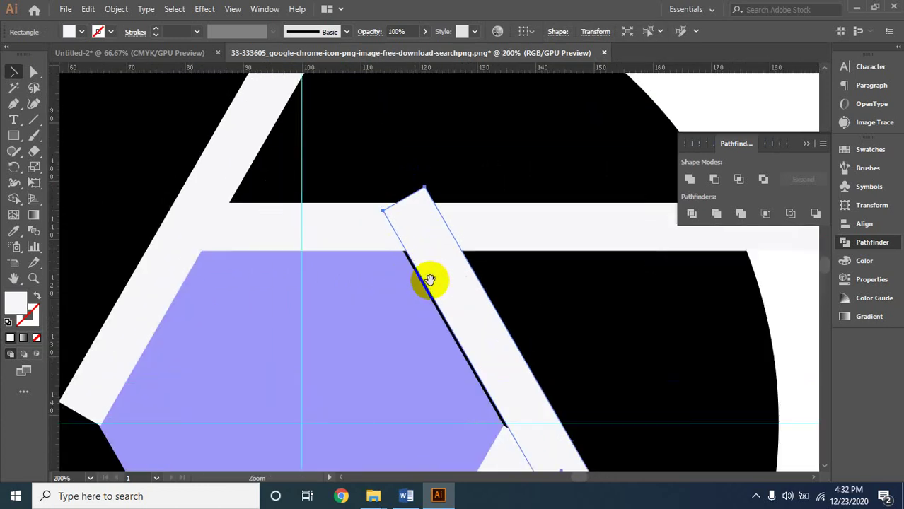
pyautogui.moveTo(442, 273); pyautogui.dragTo(447, 290)
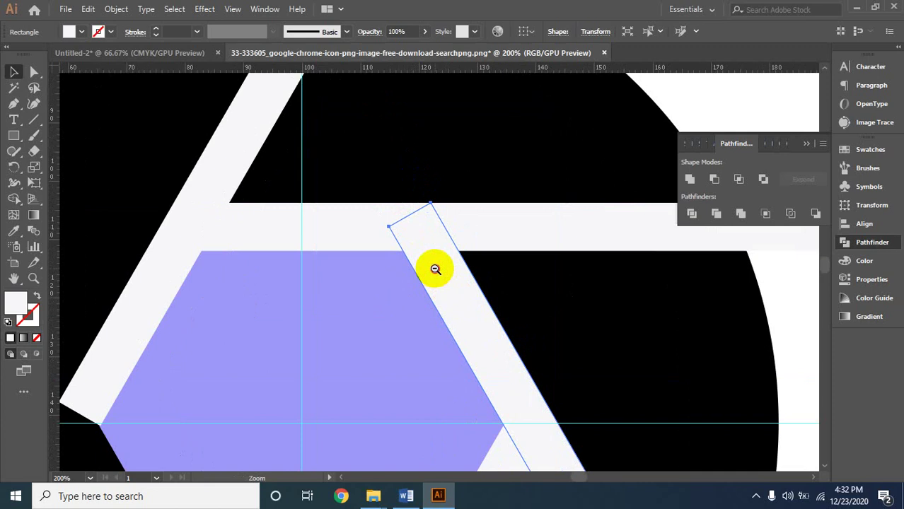
pyautogui.keyDown('ctrl'); pyautogui.keyDown('alt'); pyautogui.click(434, 269); pyautogui.keyUp('alt'); pyautogui.keyUp('ctrl')
pyautogui.keyDown('ctrl'); pyautogui.keyDown('alt'); pyautogui.click(448, 283); pyautogui.keyUp('alt'); pyautogui.keyUp('ctrl')
pyautogui.keyDown('ctrl'); pyautogui.keyDown('alt'); pyautogui.click(460, 323); pyautogui.keyUp('alt'); pyautogui.keyUp('ctrl')
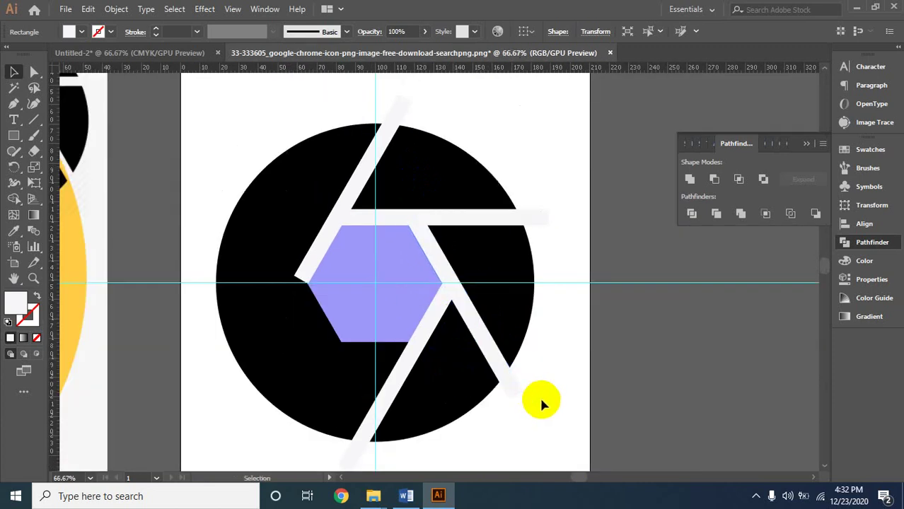
# - Duplicate the lower-right bar to its left and rotate the copy to horizontal
pyautogui.click(432, 442)
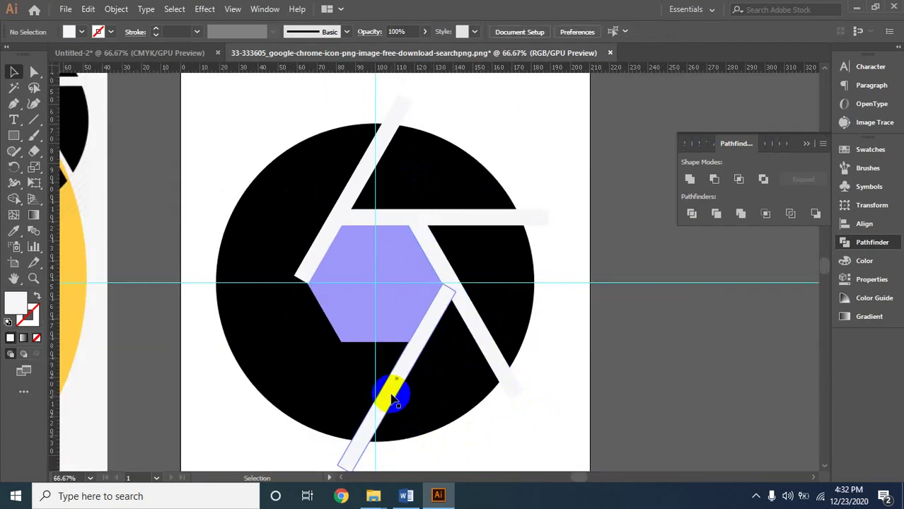
pyautogui.moveTo(394, 400); pyautogui.dragTo(338, 388)
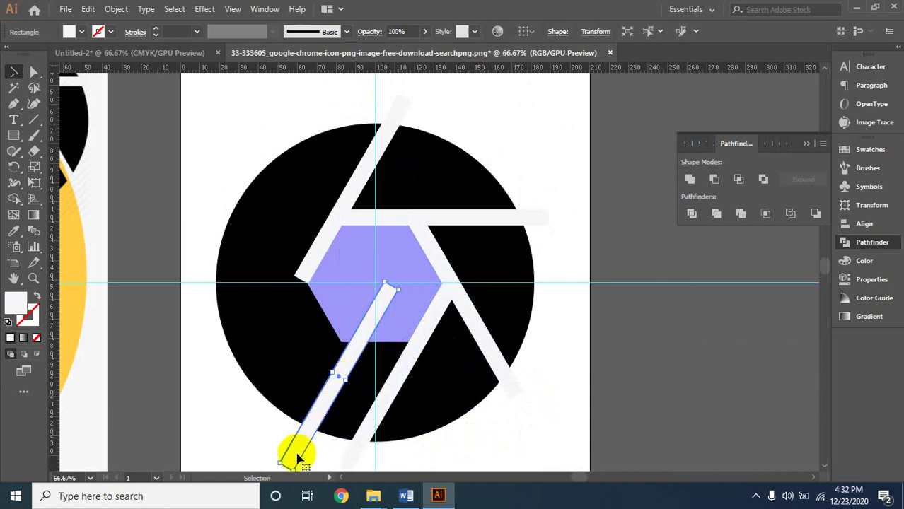
pyautogui.moveTo(281, 467); pyautogui.dragTo(238, 369)
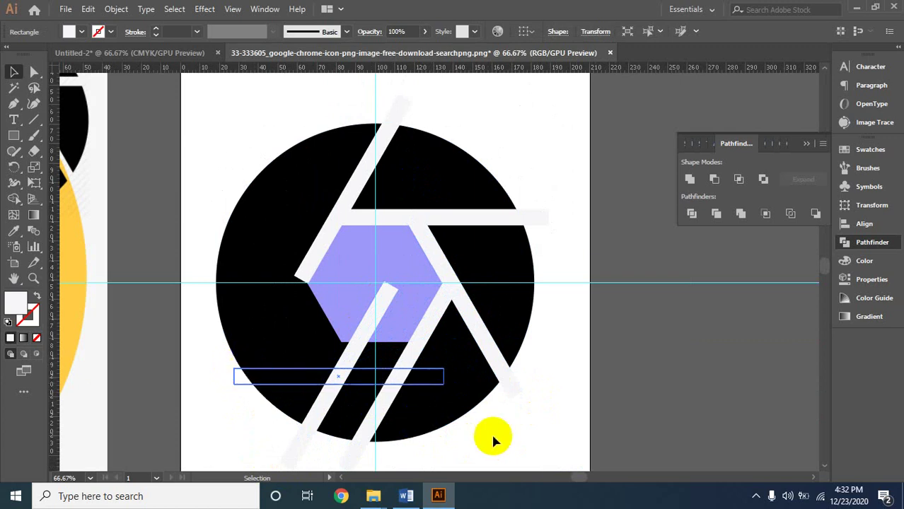
# - Place the new horizontal bar flush beneath the hexagon's lower edge, its right end overlapping the lower-right bar
pyautogui.hotkey('ctrl', 'space')
pyautogui.keyDown('ctrl'); pyautogui.click(360, 364); pyautogui.keyUp('ctrl')
pyautogui.keyDown('ctrl'); pyautogui.click(363, 367); pyautogui.keyUp('ctrl')
pyautogui.keyDown('ctrl'); pyautogui.click(511, 244); pyautogui.keyUp('ctrl')
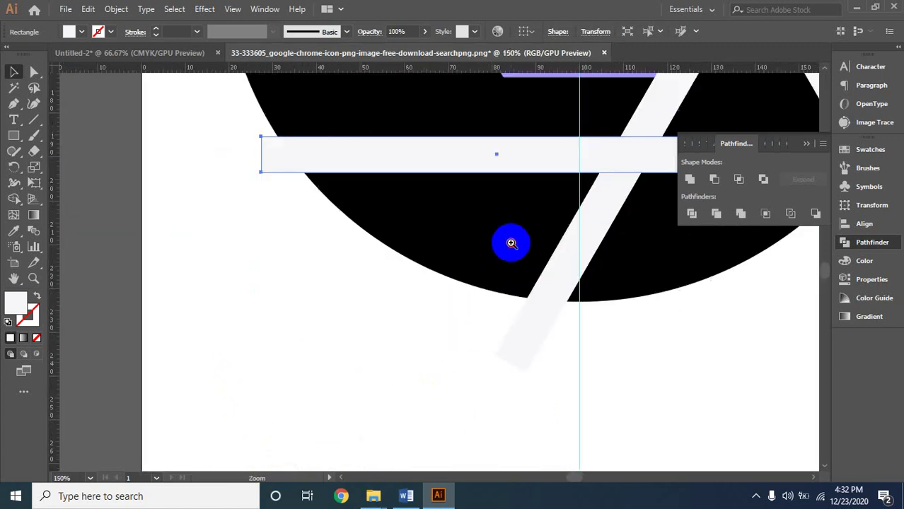
pyautogui.keyDown('ctrl'); pyautogui.click(541, 220); pyautogui.keyUp('ctrl')
pyautogui.moveTo(500, 184); pyautogui.dragTo(418, 258)
pyautogui.keyDown('ctrl'); pyautogui.keyDown('alt'); pyautogui.click(360, 204); pyautogui.keyUp('alt'); pyautogui.keyUp('ctrl')
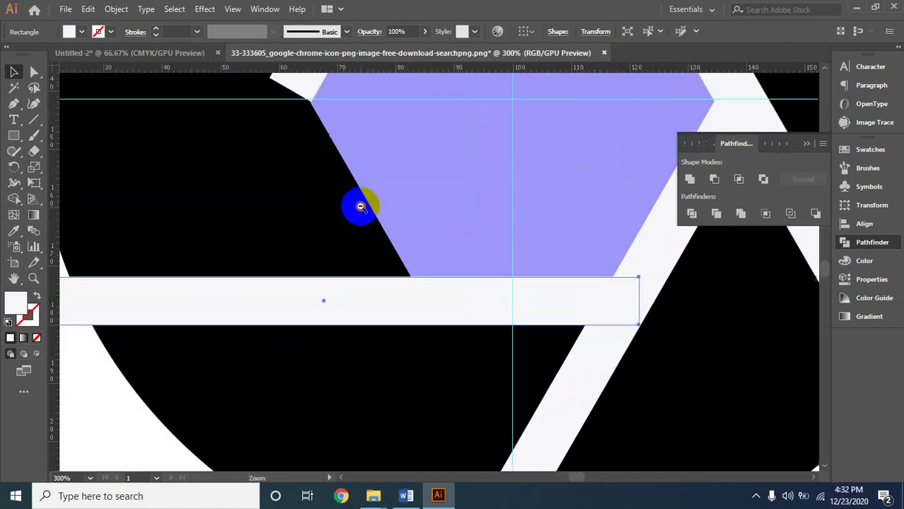
pyautogui.keyDown('ctrl'); pyautogui.keyDown('alt'); pyautogui.click(399, 281); pyautogui.keyUp('alt'); pyautogui.keyUp('ctrl')
# - Duplicate the lower horizontal bar up and to its left, and rotate the copy to slope steeply down to the right
pyautogui.click(419, 361)
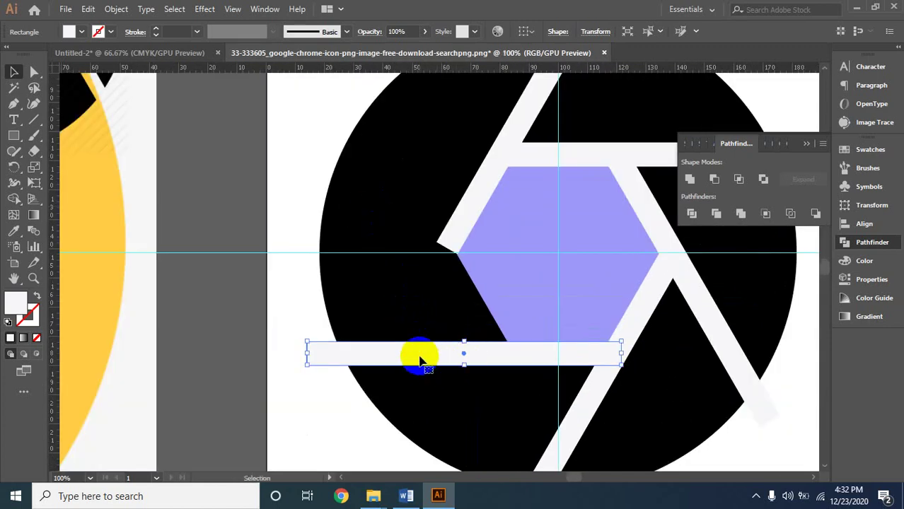
pyautogui.moveTo(419, 361); pyautogui.dragTo(332, 330)
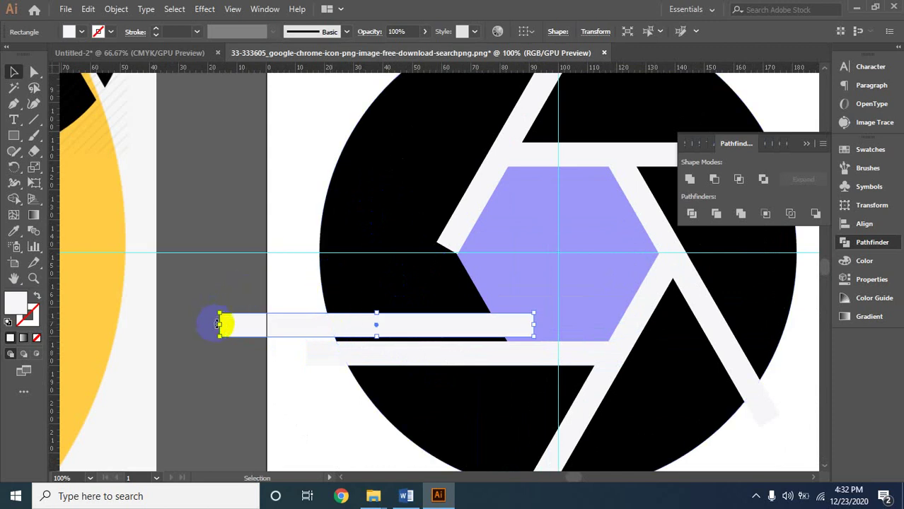
pyautogui.moveTo(218, 325); pyautogui.dragTo(313, 190)
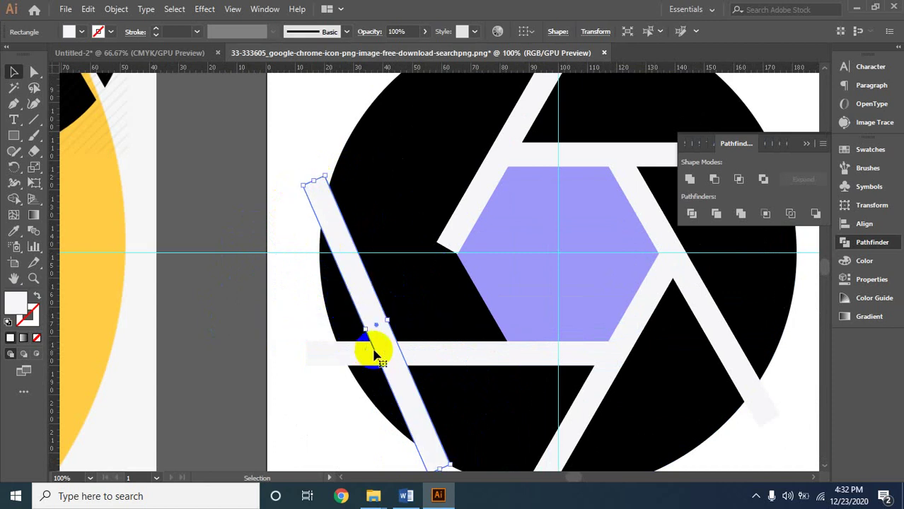
# - Place the tilted copy along the hexagon's lower-left edge and fine-tune its rotation to run parallel to that edge
pyautogui.moveTo(398, 377); pyautogui.dragTo(460, 267)
pyautogui.scroll(1, 378, 178)
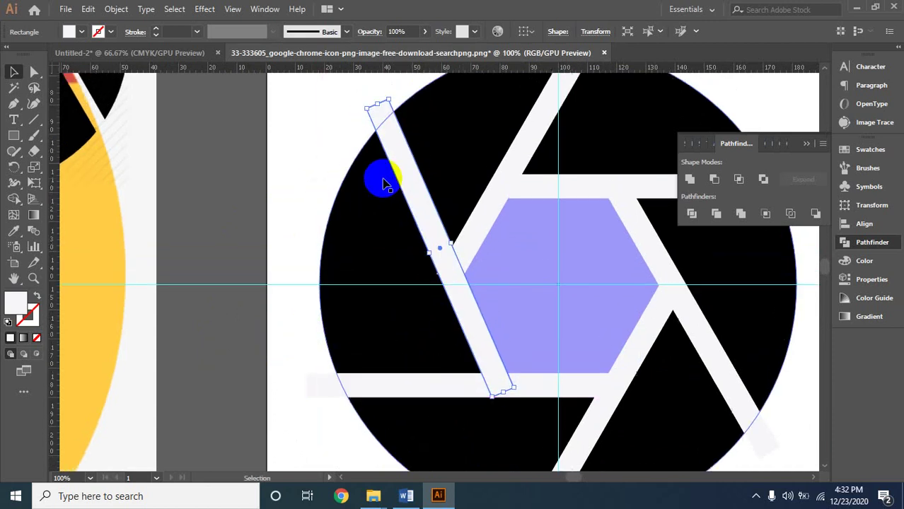
pyautogui.moveTo(373, 101); pyautogui.dragTo(363, 102)
pyautogui.moveTo(484, 334); pyautogui.dragTo(469, 337)
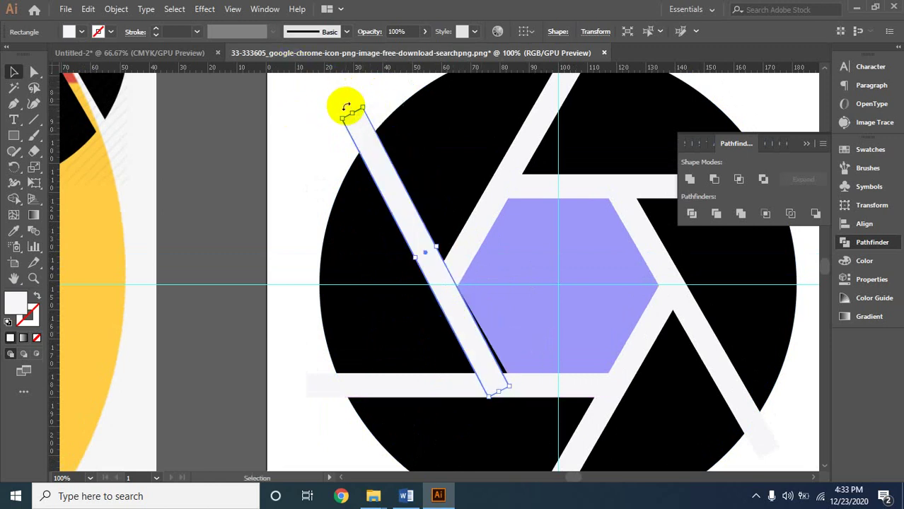
pyautogui.moveTo(346, 106); pyautogui.dragTo(343, 101)
pyautogui.moveTo(451, 319); pyautogui.dragTo(460, 315)
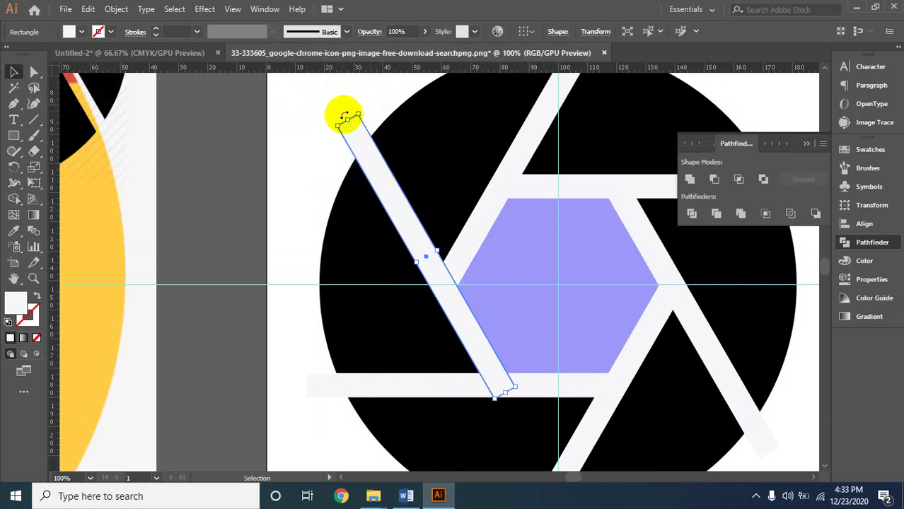
pyautogui.moveTo(346, 115); pyautogui.dragTo(347, 116)
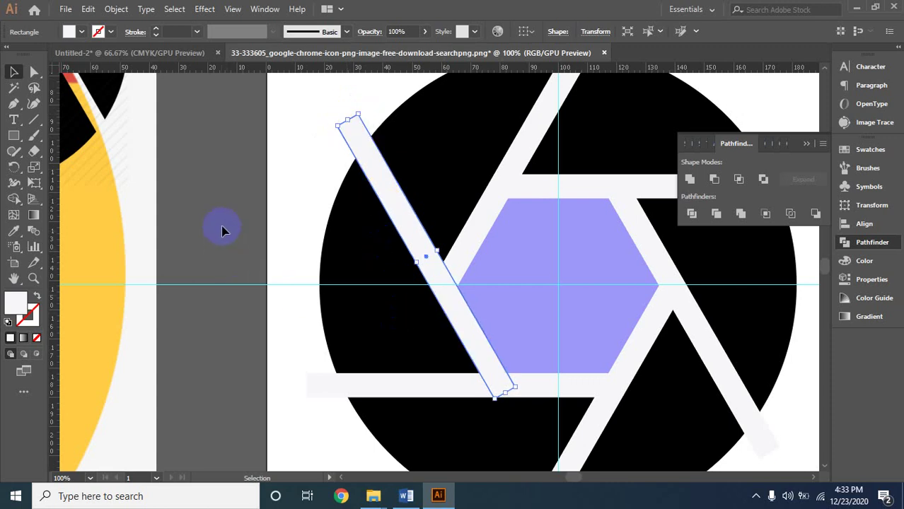
# - Nudge the lower-left bar slightly so it sits flush against the hexagon's edge
pyautogui.click(298, 253)
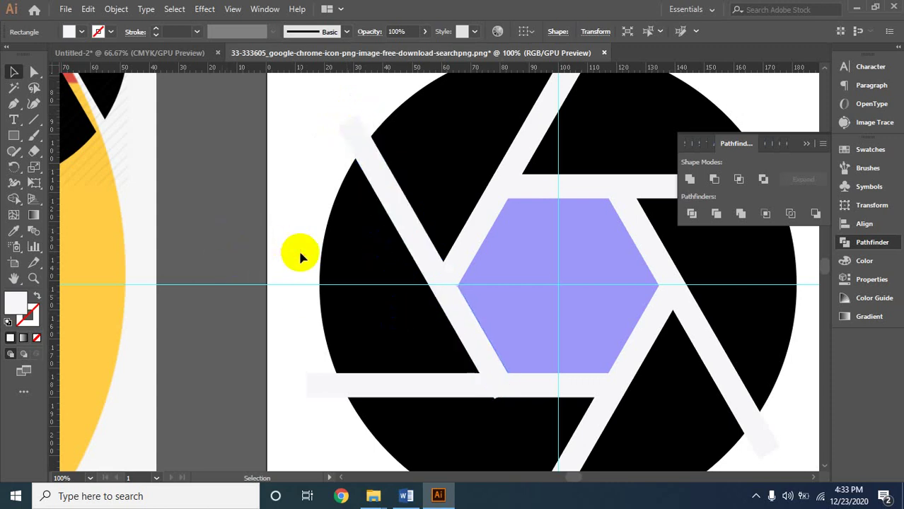
pyautogui.click(443, 270)
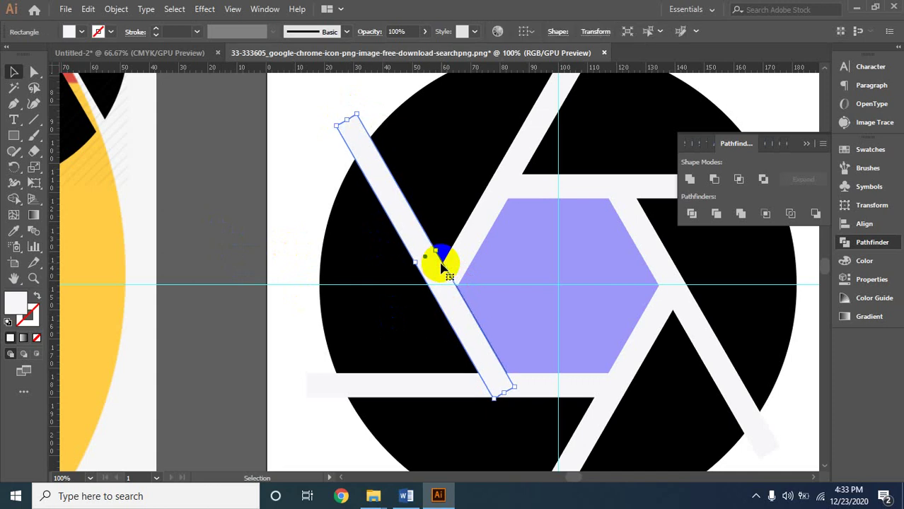
pyautogui.press('Right')
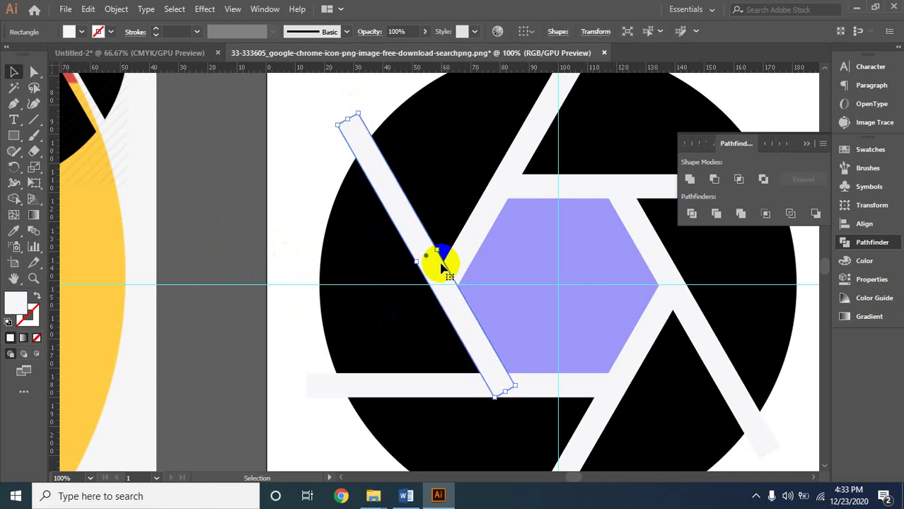
pyautogui.click(275, 208)
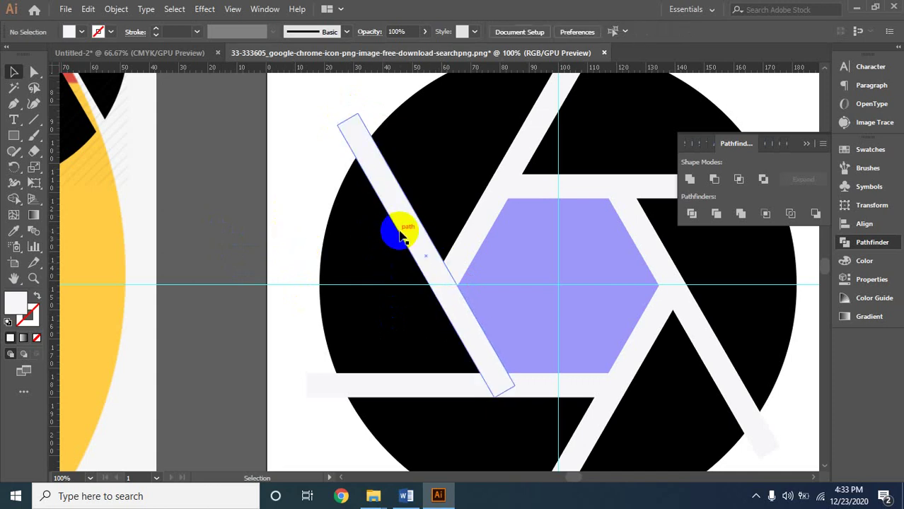
pyautogui.moveTo(409, 236); pyautogui.dragTo(407, 233)
pyautogui.click(271, 160)
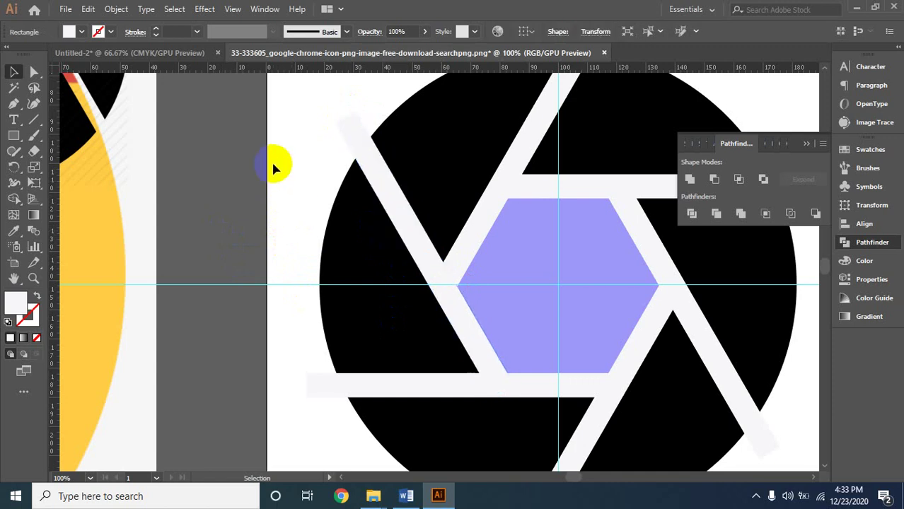
# - Select the circle, hexagon and all six bars, and remove every bar piece inside and outside the circle with the Shape Builder
pyautogui.keyDown('ctrl'); pyautogui.keyDown('alt'); pyautogui.click(549, 309); pyautogui.keyUp('alt'); pyautogui.keyUp('ctrl')
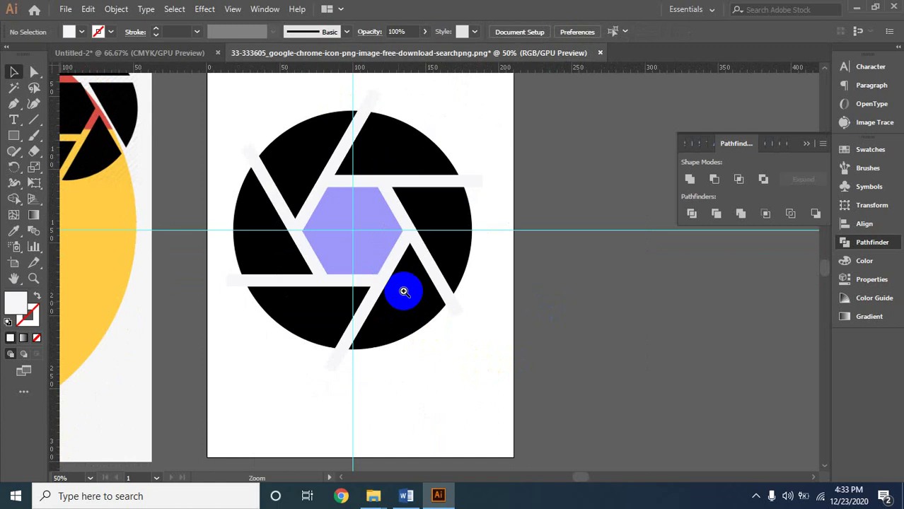
pyautogui.moveTo(404, 290); pyautogui.dragTo(519, 341)
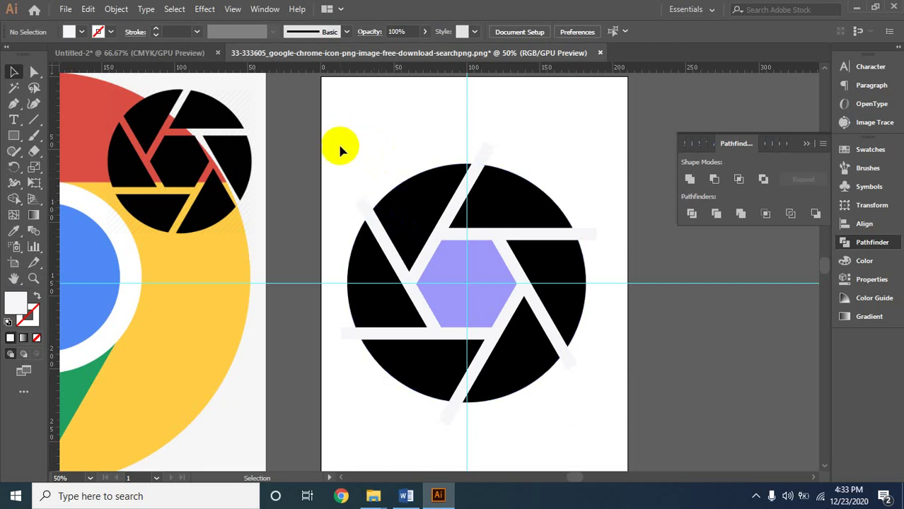
pyautogui.moveTo(340, 146); pyautogui.dragTo(602, 460)
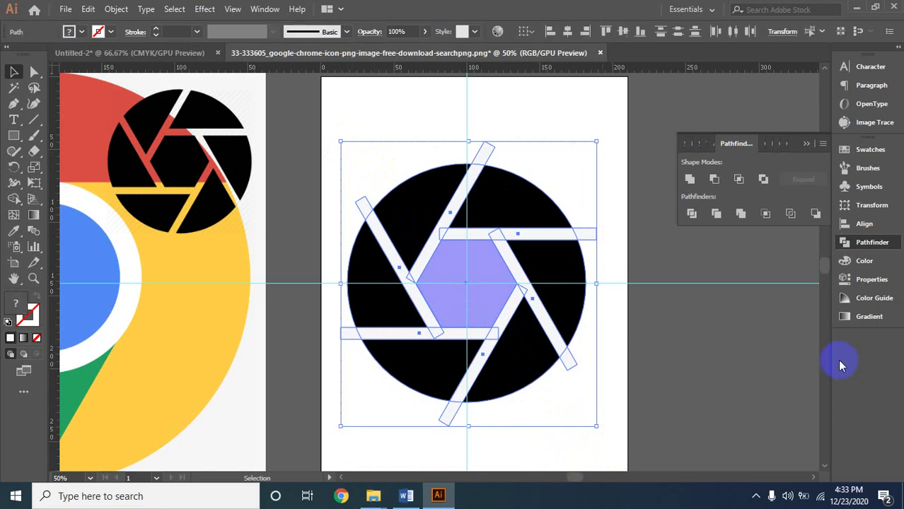
pyautogui.click(14, 200)
pyautogui.moveTo(358, 217)
pyautogui.mouseDown()
pyautogui.moveTo(379, 227)
pyautogui.moveTo(363, 202)
pyautogui.mouseUp()
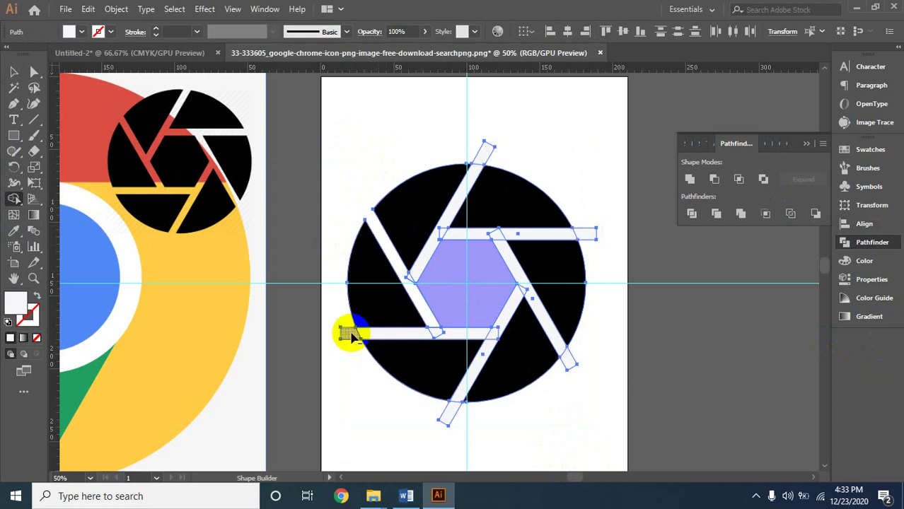
pyautogui.moveTo(347, 333)
pyautogui.mouseDown()
pyautogui.moveTo(495, 337)
pyautogui.moveTo(439, 335)
pyautogui.moveTo(496, 336)
pyautogui.moveTo(503, 316)
pyautogui.moveTo(499, 348)
pyautogui.moveTo(460, 414)
pyautogui.moveTo(558, 328)
pyautogui.moveTo(574, 365)
pyautogui.moveTo(566, 350)
pyautogui.mouseUp()
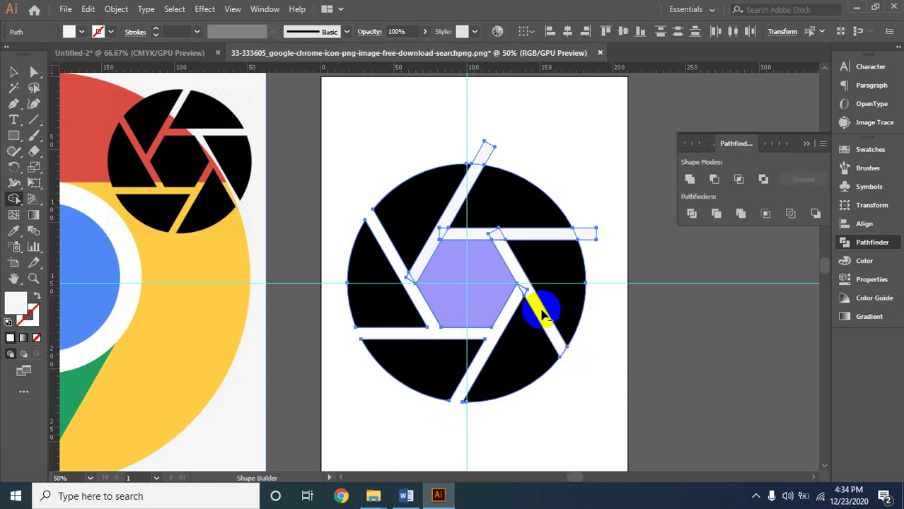
pyautogui.moveTo(527, 294)
pyautogui.mouseDown()
pyautogui.moveTo(515, 243)
pyautogui.moveTo(499, 237)
pyautogui.moveTo(591, 237)
pyautogui.mouseUp()
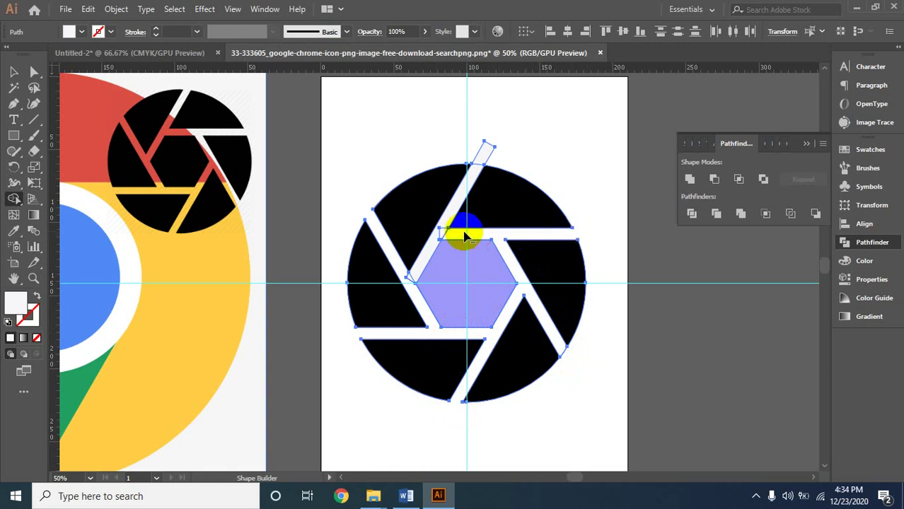
pyautogui.moveTo(443, 235); pyautogui.dragTo(482, 145)
pyautogui.keyDown('alt'); pyautogui.click(484, 148); pyautogui.keyUp('alt')
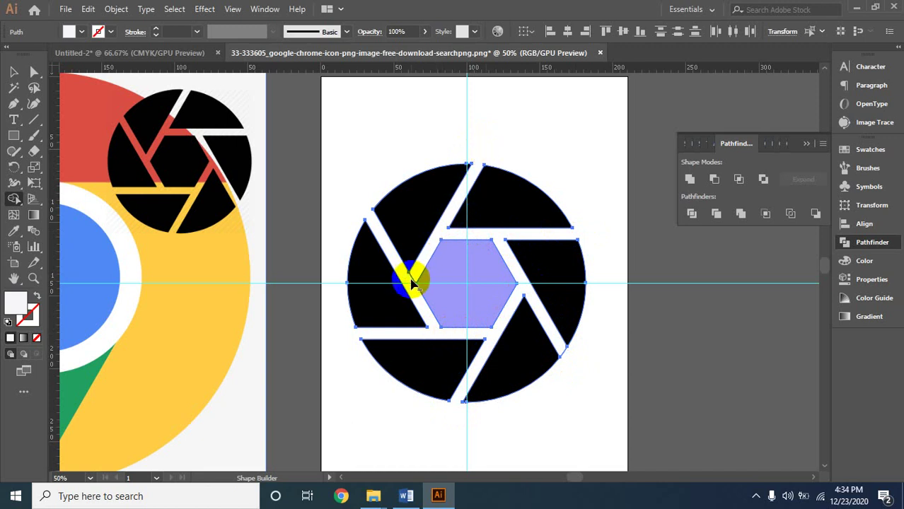
# - Remove the leftover sliver between the hexagon's left corner and the tip of the upper-left blade
pyautogui.hotkey('ctrl', 'space')
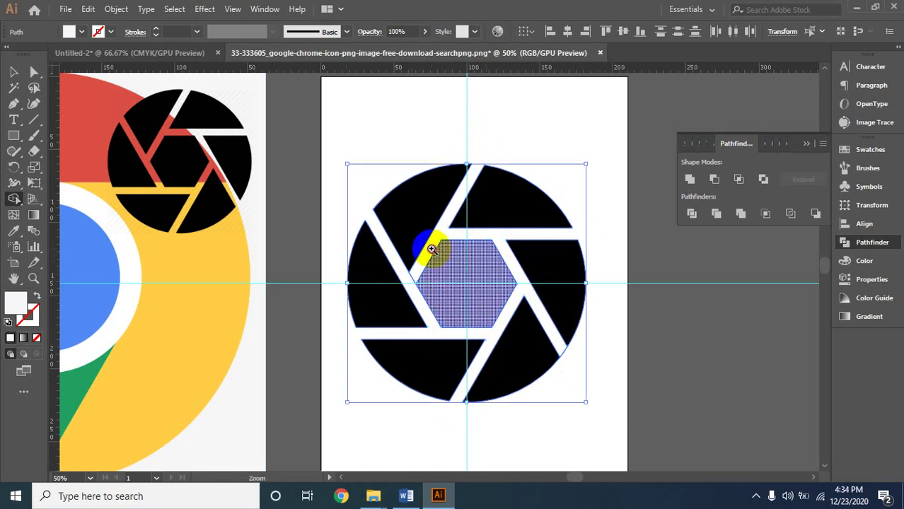
pyautogui.click(432, 249)
pyautogui.click(459, 266)
pyautogui.click(394, 308)
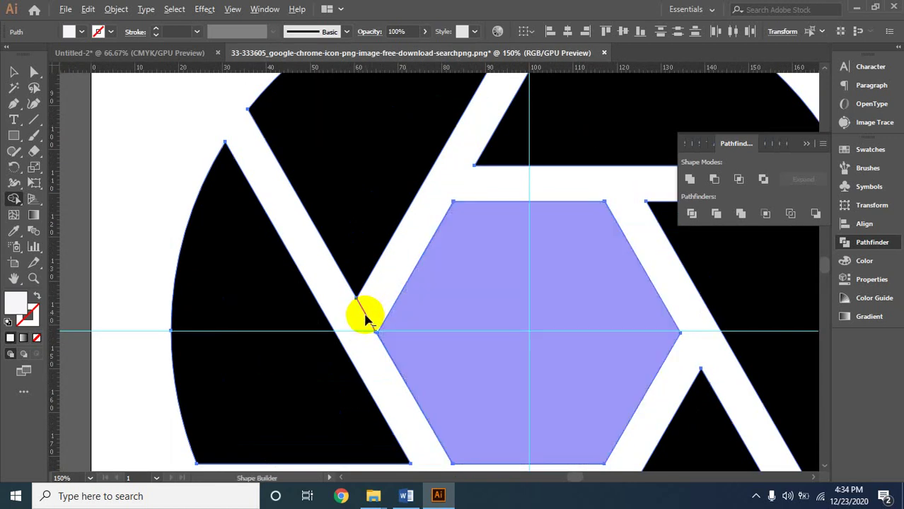
pyautogui.hotkey('ctrl', 'alt', 'space')
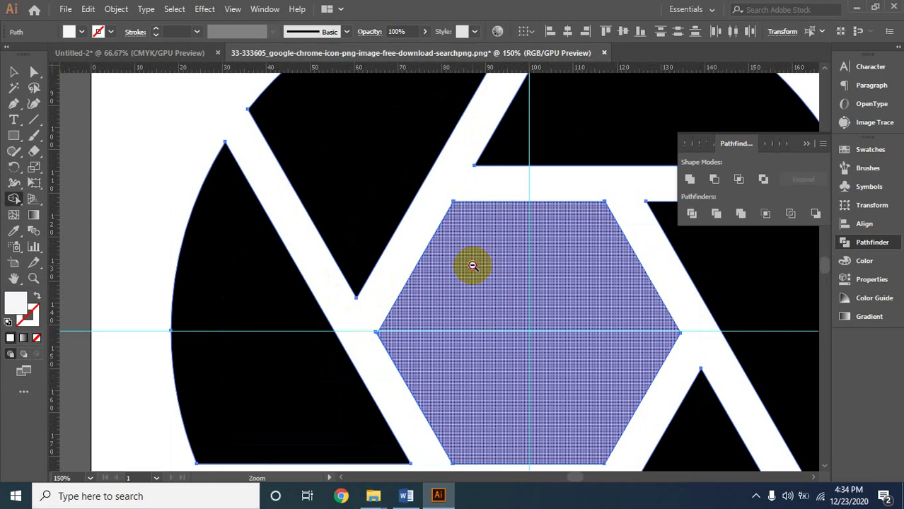
pyautogui.click(419, 302)
pyautogui.click(398, 307)
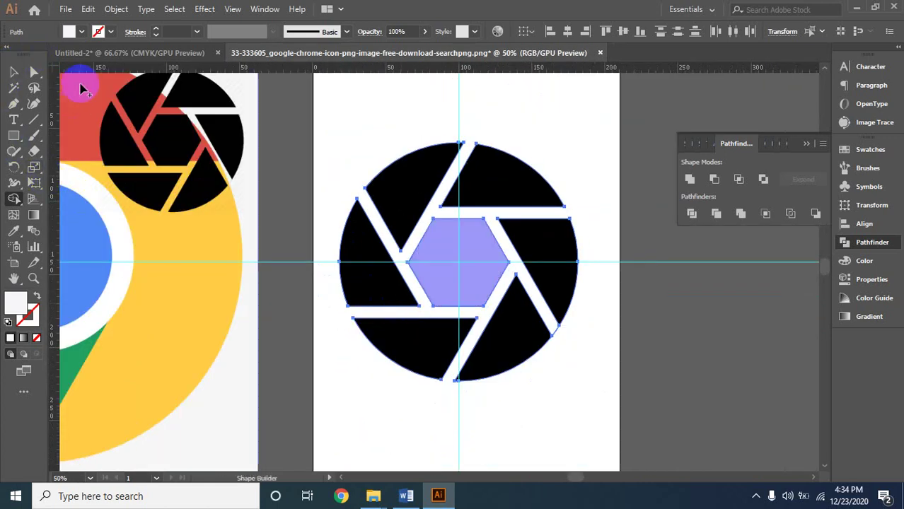
# - Fill the central hexagon with black sampled by Eyedropper from the reference shutter icon
pyautogui.click(13, 71)
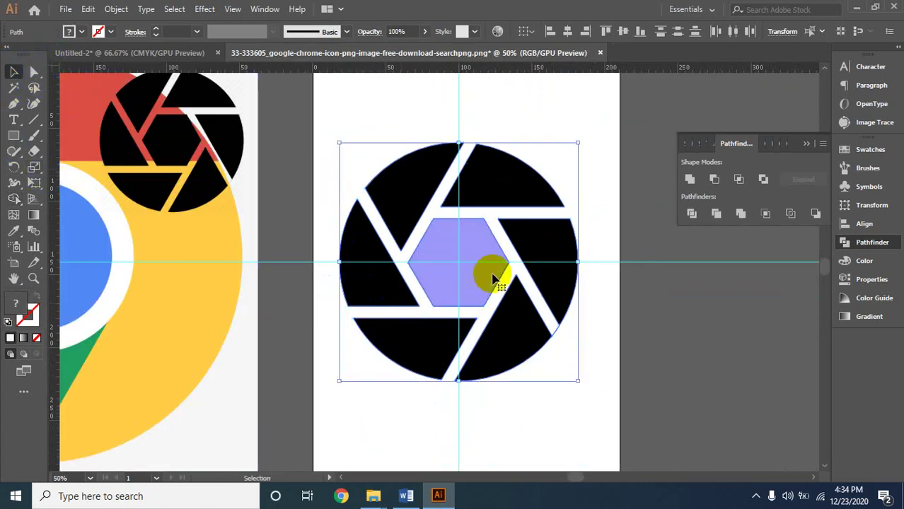
pyautogui.click(588, 385)
pyautogui.click(417, 262)
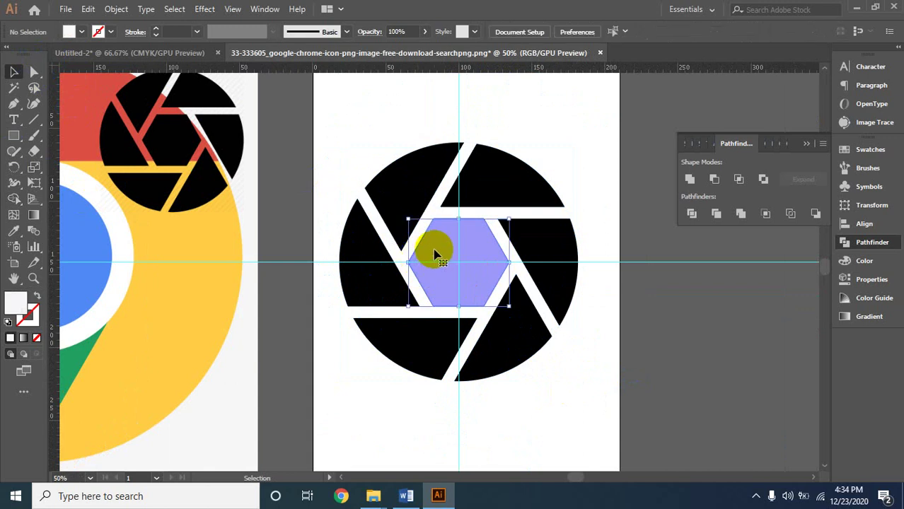
pyautogui.click(14, 229)
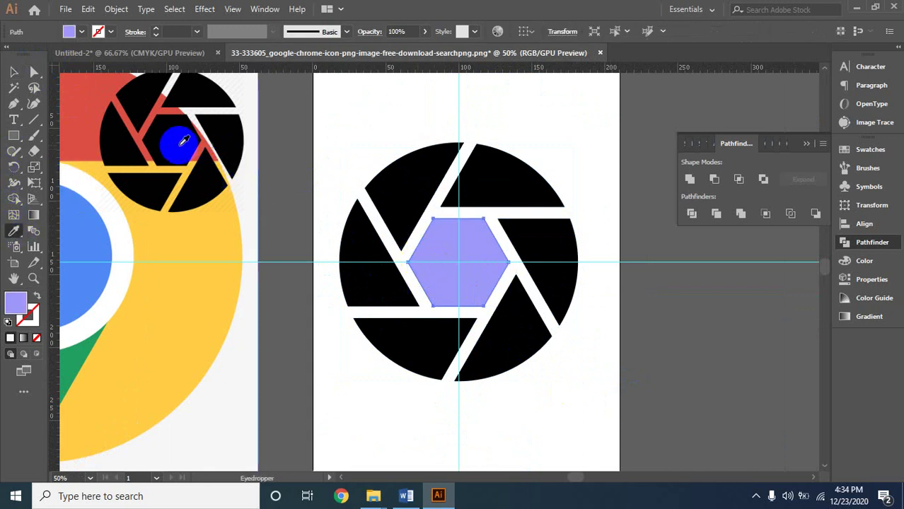
pyautogui.click(173, 144)
pyautogui.click(13, 72)
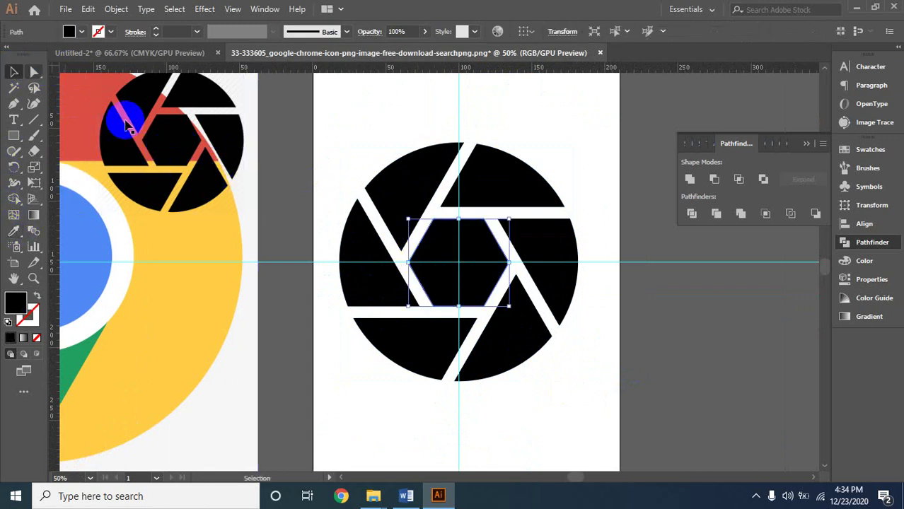
pyautogui.click(597, 336)
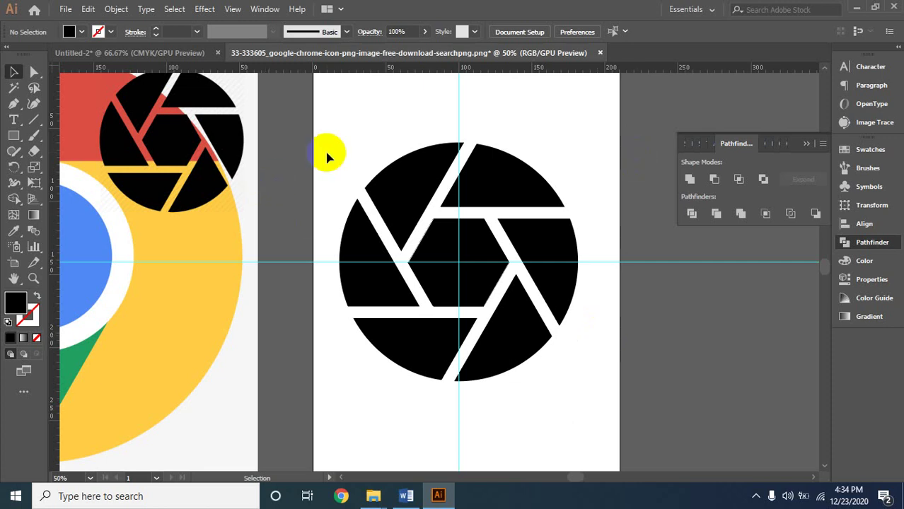
# - Group the six blades and the central hexagon into one object
pyautogui.moveTo(328, 156); pyautogui.dragTo(585, 409)
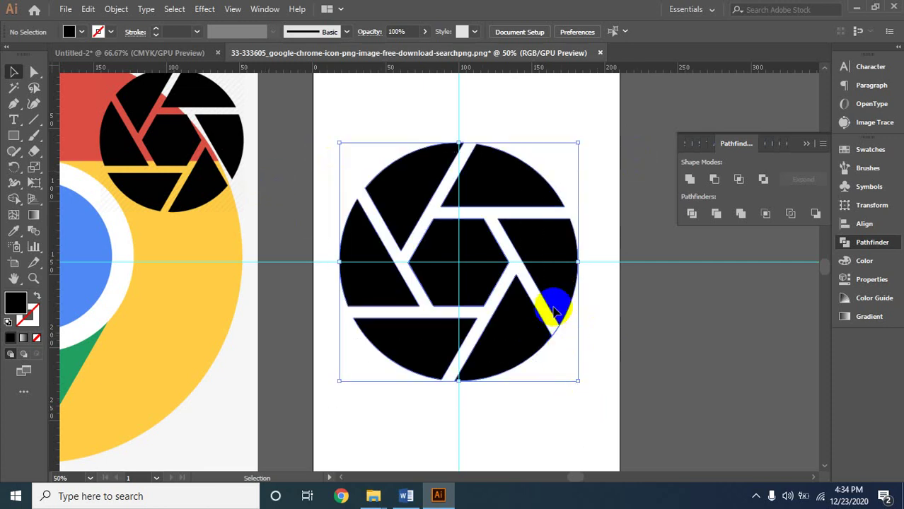
pyautogui.rightClick(549, 269)
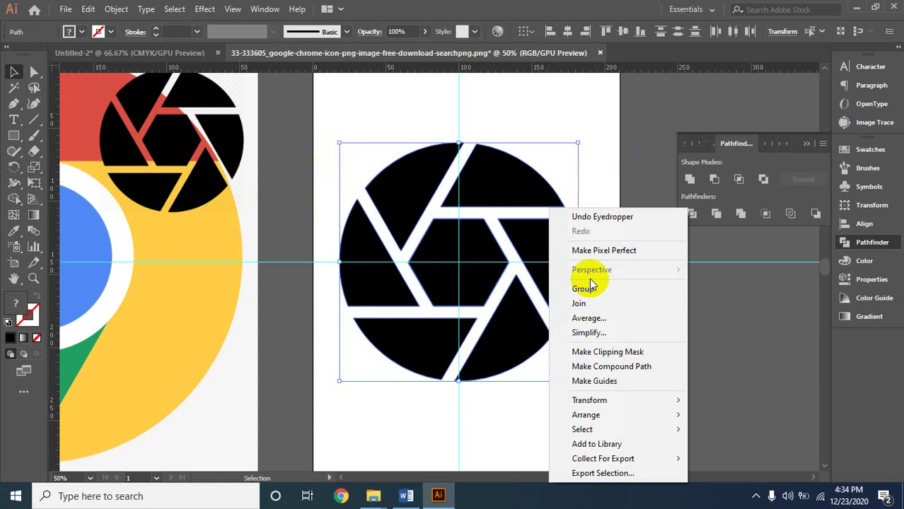
pyautogui.click(594, 288)
pyautogui.hotkey('ctrl', 'h')
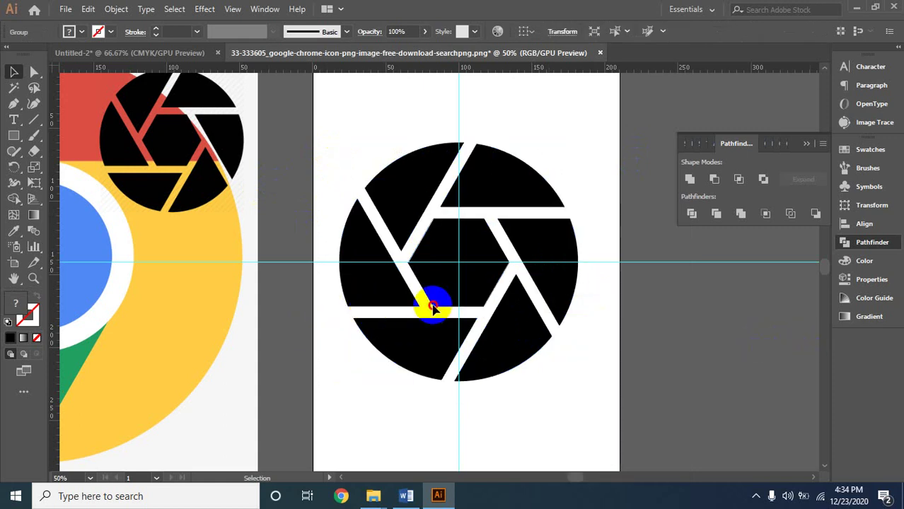
# - Move the grouped icon off the artboard, and place it across the reference image's lower-right edge and the artboard's left edge
pyautogui.hotkey('ctrl', '-')
pyautogui.moveTo(468, 256); pyautogui.dragTo(632, 364)
pyautogui.click(706, 285)
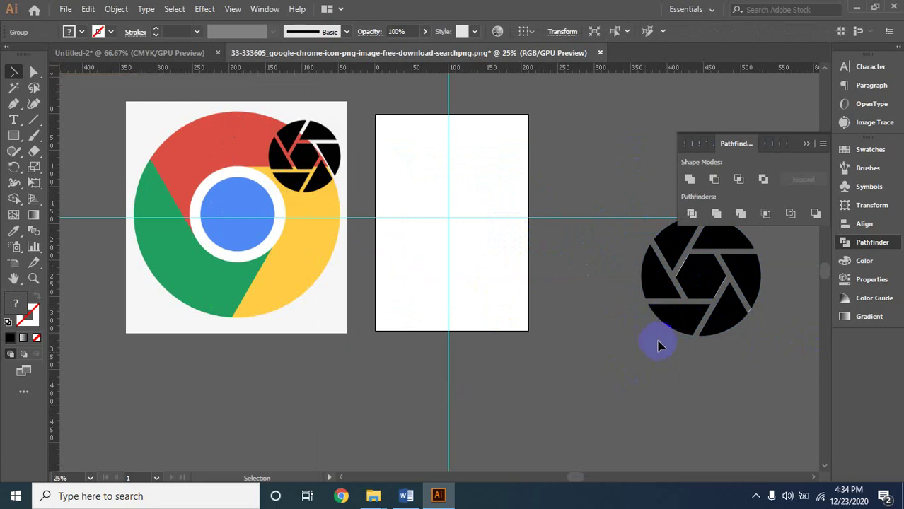
pyautogui.moveTo(683, 267); pyautogui.dragTo(354, 254)
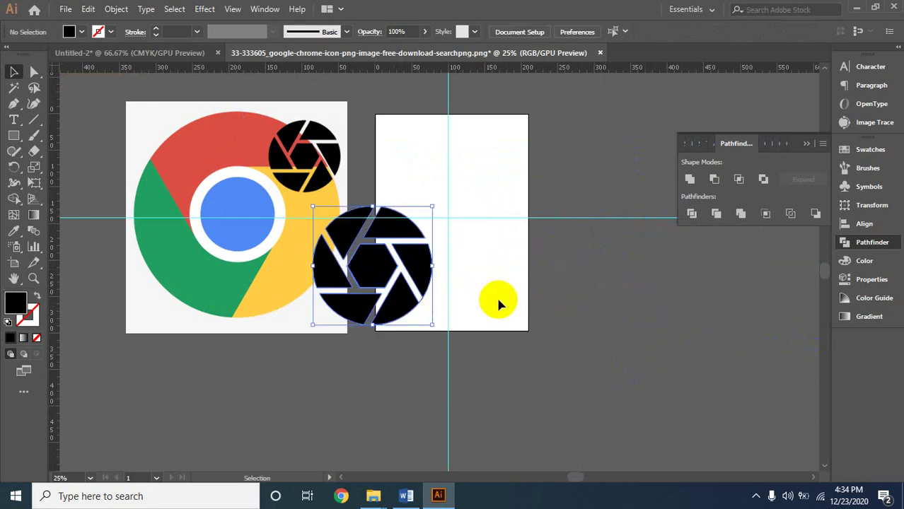
pyautogui.click(521, 282)
# - Examine the gaps around the hexagon up close where the icon overlaps the reference image and the artboard
pyautogui.press('z')
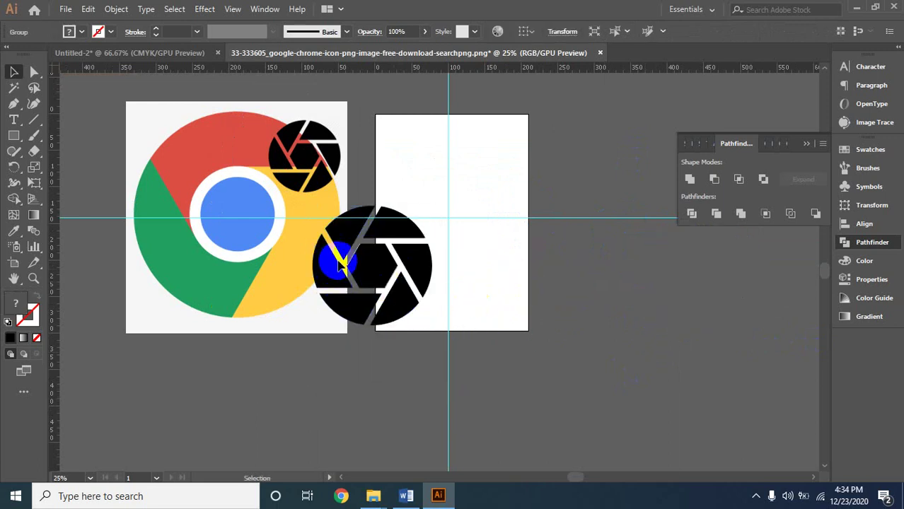
pyautogui.click(341, 258)
pyautogui.click(528, 288)
pyautogui.click(561, 287)
pyautogui.click(383, 249)
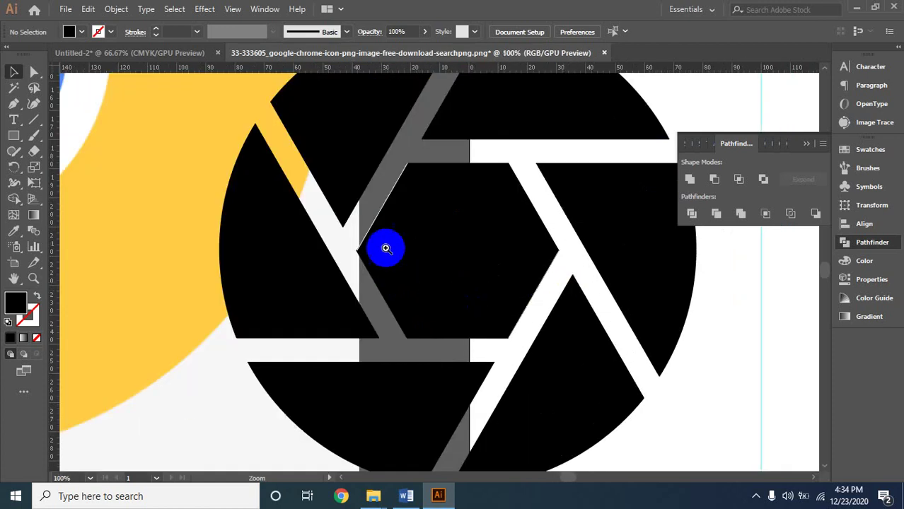
# - Shift the grouped shutter icon back and forth across the reference image and artboard edge to check the see-through gaps around the hexagon
pyautogui.click(448, 245)
pyautogui.press('v')
pyautogui.click(470, 163)
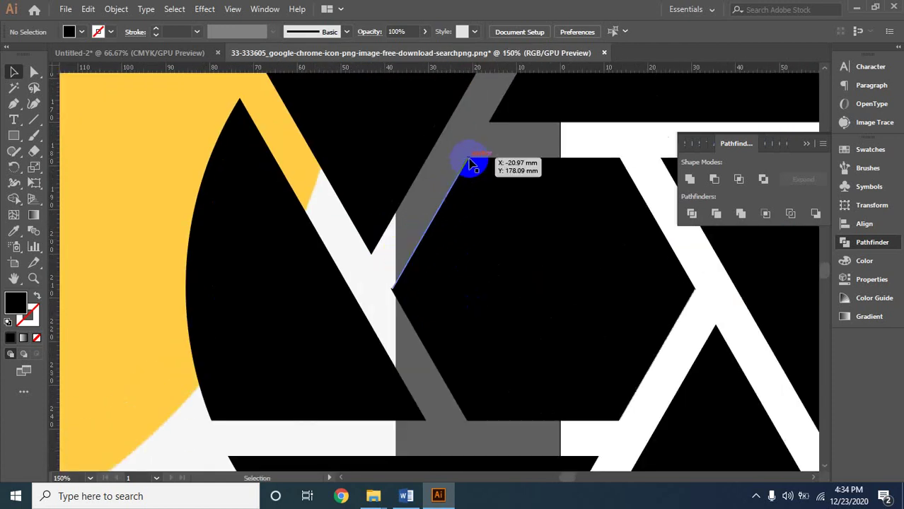
pyautogui.moveTo(549, 297); pyautogui.dragTo(317, 244)
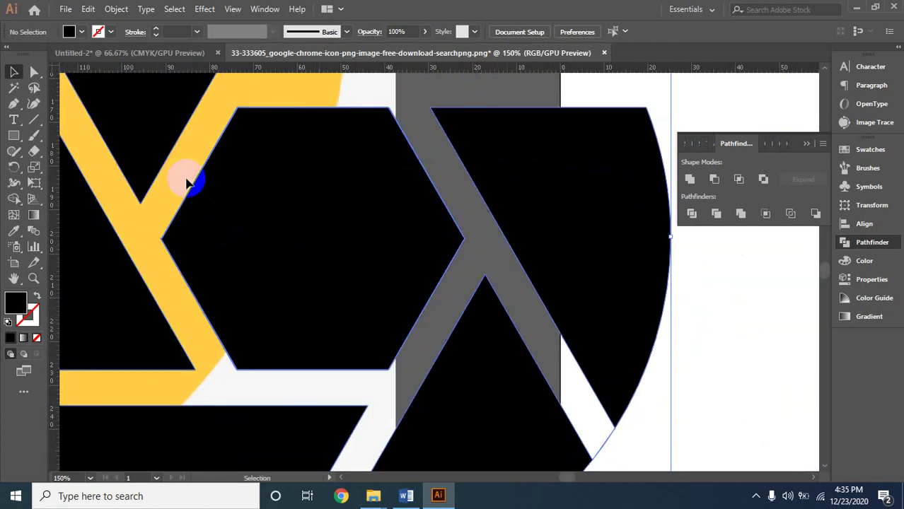
pyautogui.moveTo(335, 179); pyautogui.dragTo(559, 283)
# - Move the grouped shutter icon onto the artboard, centred where the two guides cross
pyautogui.keyDown('ctrl'); pyautogui.keyDown('alt'); pyautogui.click(545, 283); pyautogui.keyUp('alt'); pyautogui.keyUp('ctrl')
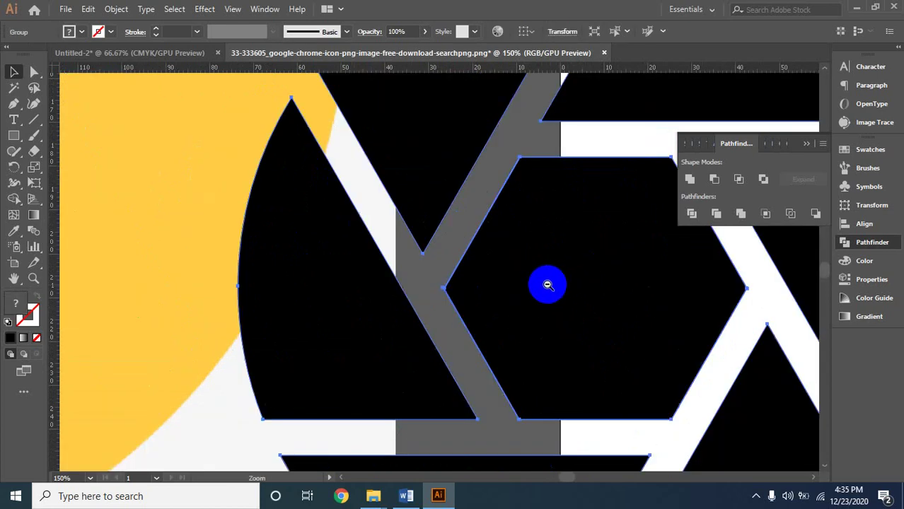
pyautogui.keyDown('ctrl'); pyautogui.keyDown('alt'); pyautogui.click(548, 282); pyautogui.keyUp('alt'); pyautogui.keyUp('ctrl')
pyautogui.keyDown('ctrl'); pyautogui.keyDown('alt'); pyautogui.click(547, 282); pyautogui.keyUp('alt'); pyautogui.keyUp('ctrl')
pyautogui.keyDown('ctrl'); pyautogui.keyDown('alt'); pyautogui.click(548, 283); pyautogui.keyUp('alt'); pyautogui.keyUp('ctrl')
pyautogui.keyDown('ctrl'); pyautogui.keyDown('alt'); pyautogui.click(548, 283); pyautogui.keyUp('alt'); pyautogui.keyUp('ctrl')
pyautogui.moveTo(312, 256); pyautogui.dragTo(587, 320)
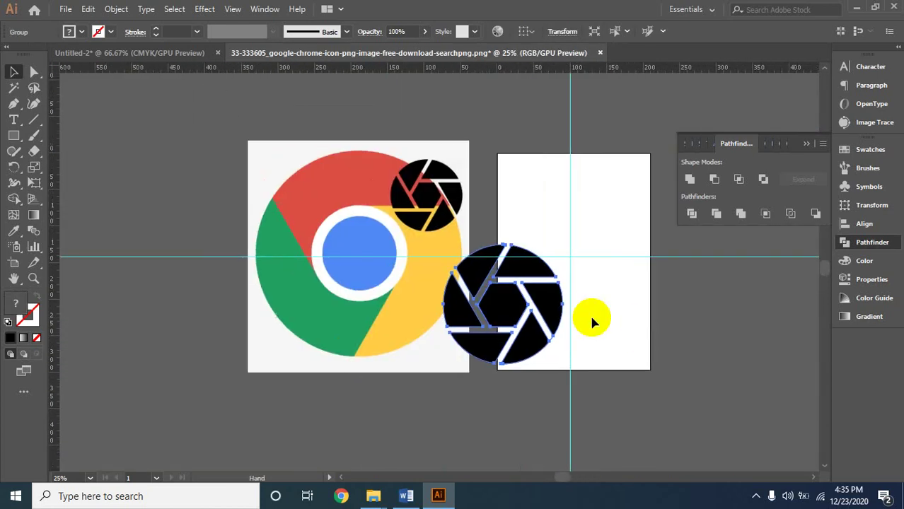
pyautogui.moveTo(497, 303); pyautogui.dragTo(567, 253)
pyautogui.click(659, 307)
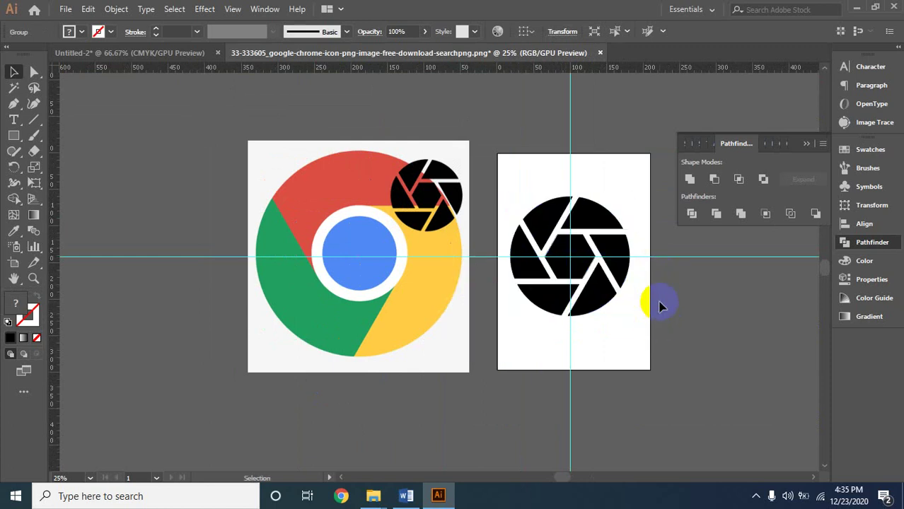
# - Place the reference shutter image and the grouped icon over the Chrome logo in turn, leaving the grouped icon on the artboard's lower right
pyautogui.click(417, 181)
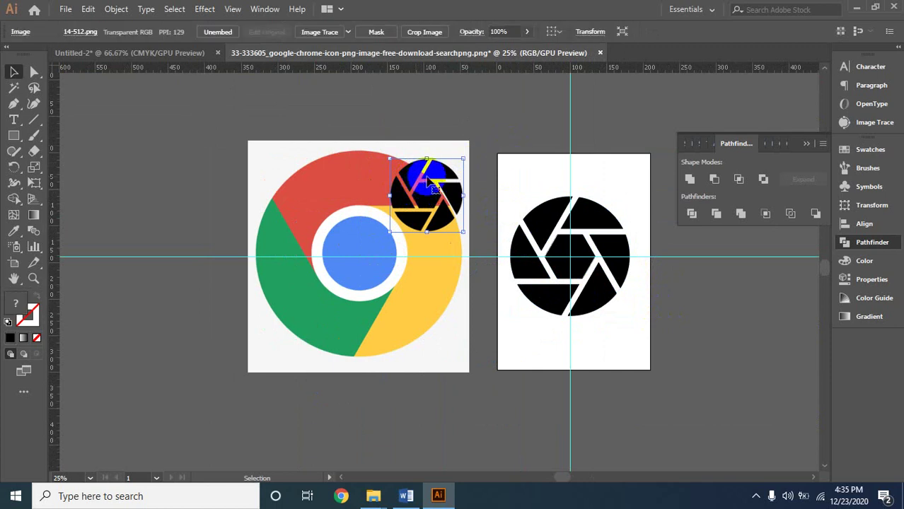
pyautogui.click(553, 145)
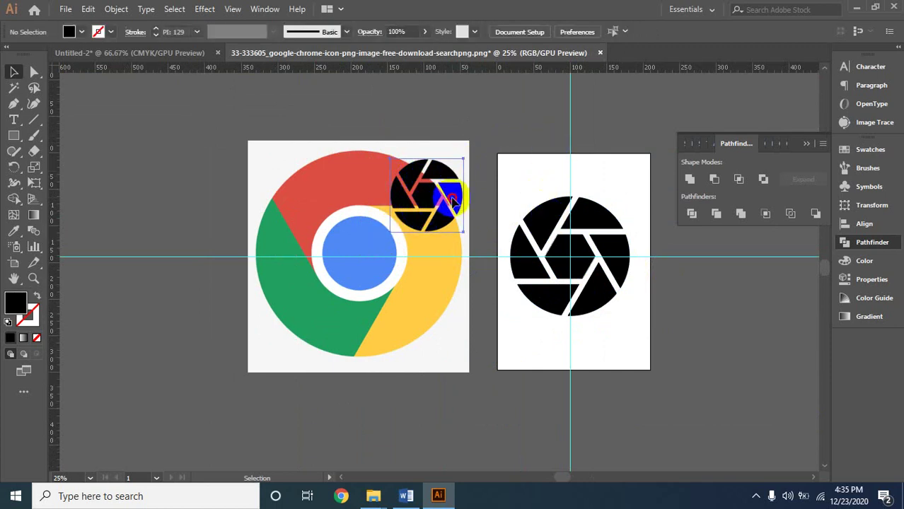
pyautogui.moveTo(453, 202); pyautogui.dragTo(526, 229)
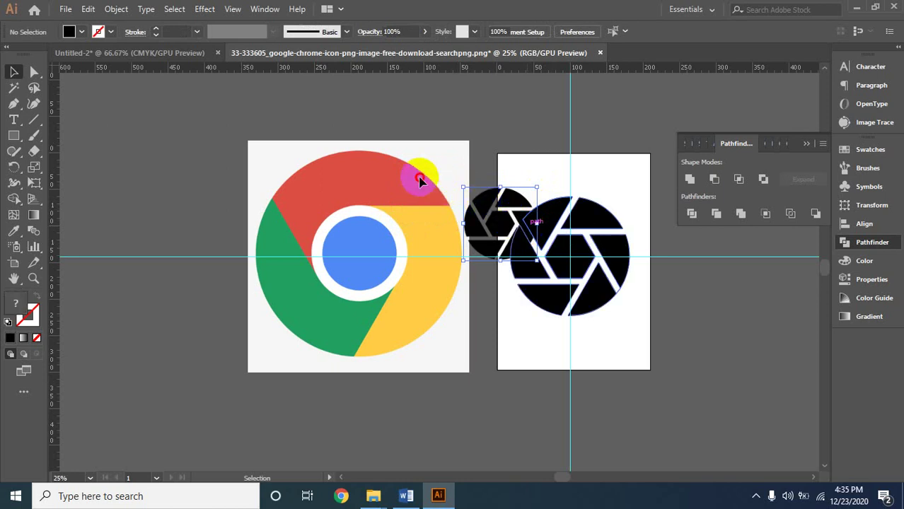
pyautogui.moveTo(421, 178); pyautogui.dragTo(379, 165)
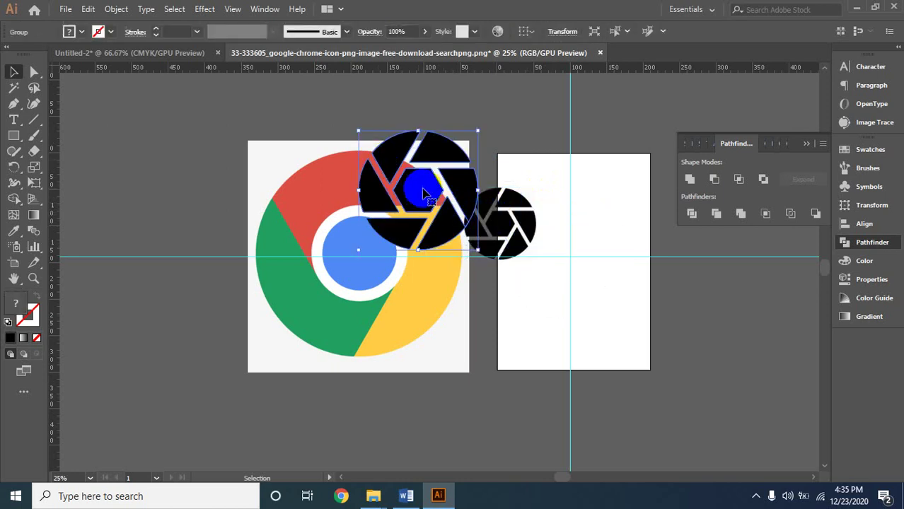
pyautogui.moveTo(423, 193); pyautogui.dragTo(595, 290)
pyautogui.moveTo(489, 220); pyautogui.dragTo(343, 198)
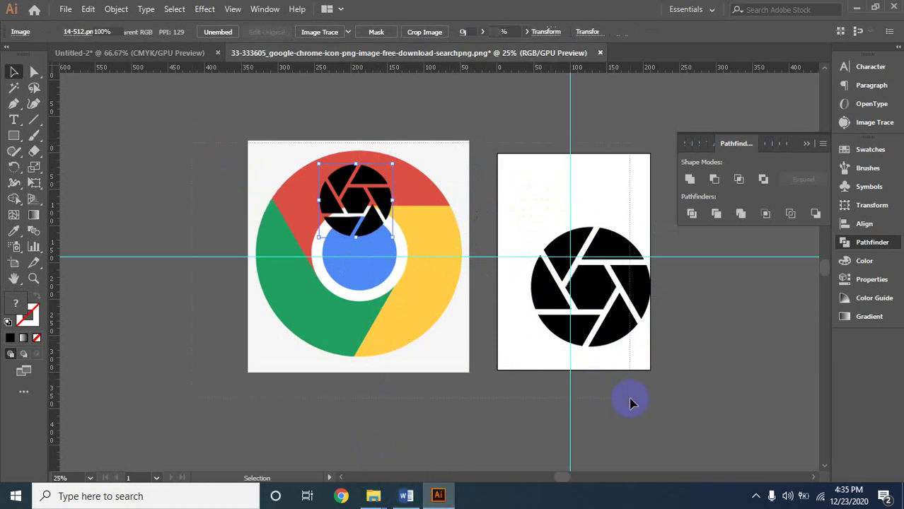
# - Delete all artwork: the Chrome logo image, the reference shutter image and the grouped shutter icon
pyautogui.hotkey('ctrl', 'a')
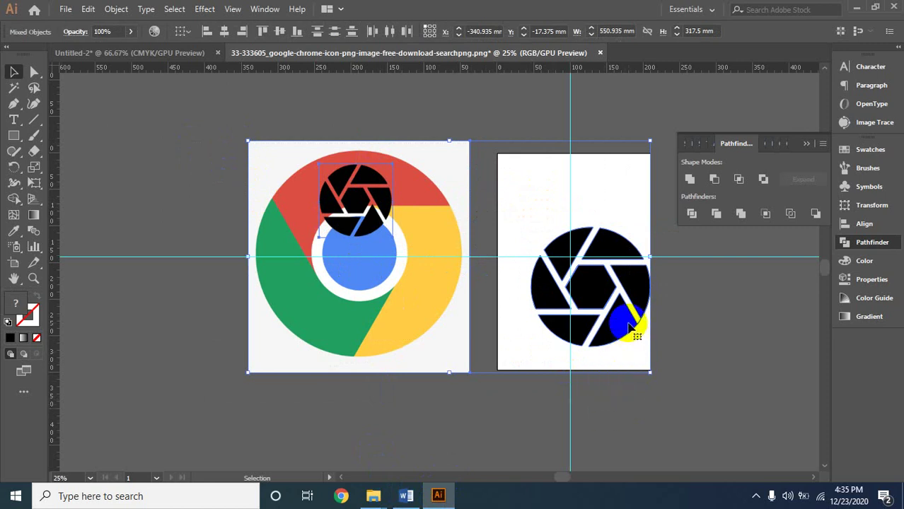
pyautogui.press('Delete')
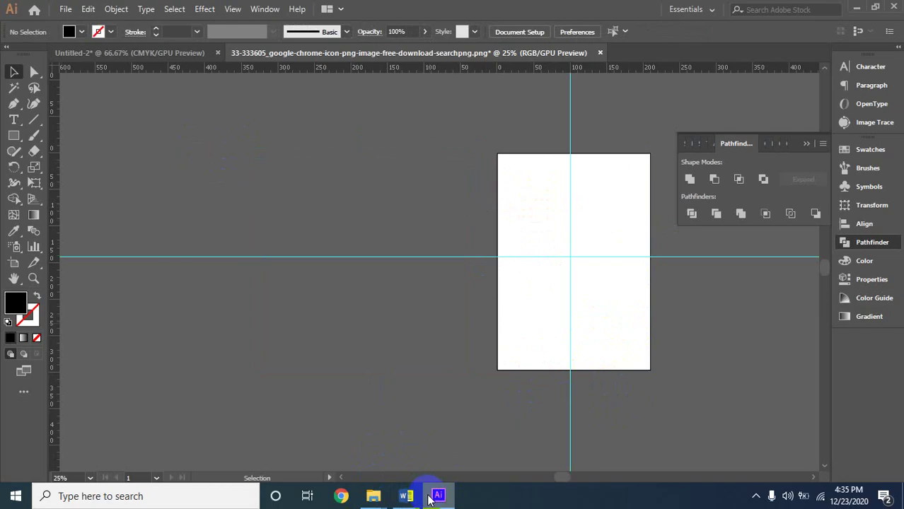
pyautogui.click(407, 496)
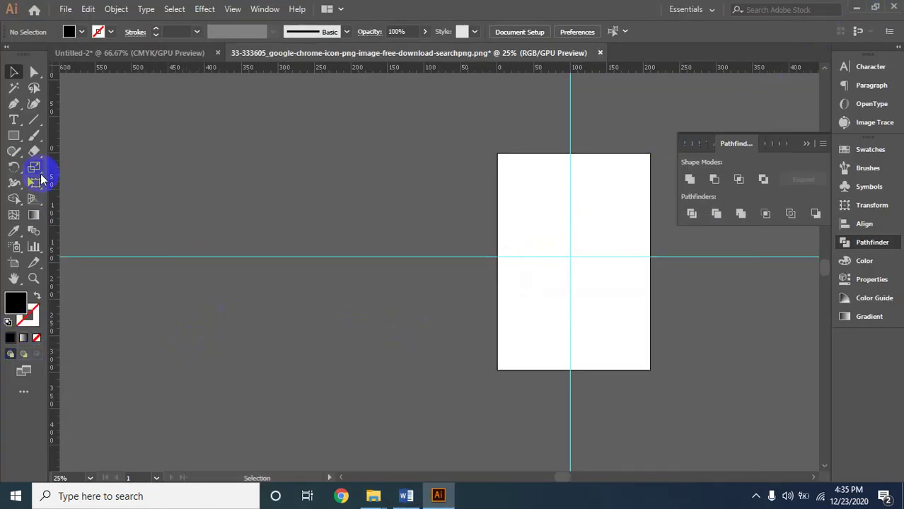
pyautogui.click(495, 226)
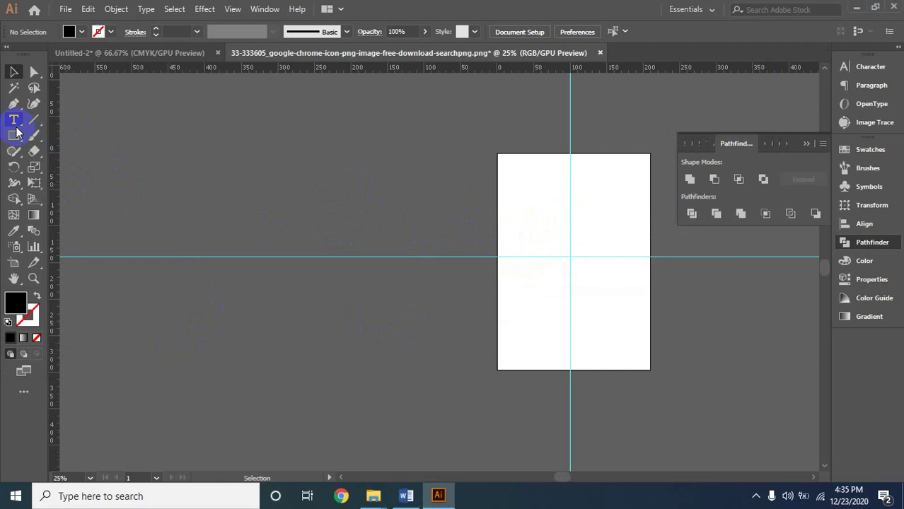
# - Add the point text RUN near the artboard's left edge, above the horizontal guide
pyautogui.moveTo(12, 121); pyautogui.dragTo(514, 263)
pyautogui.hotkey('ctrl', 'z')
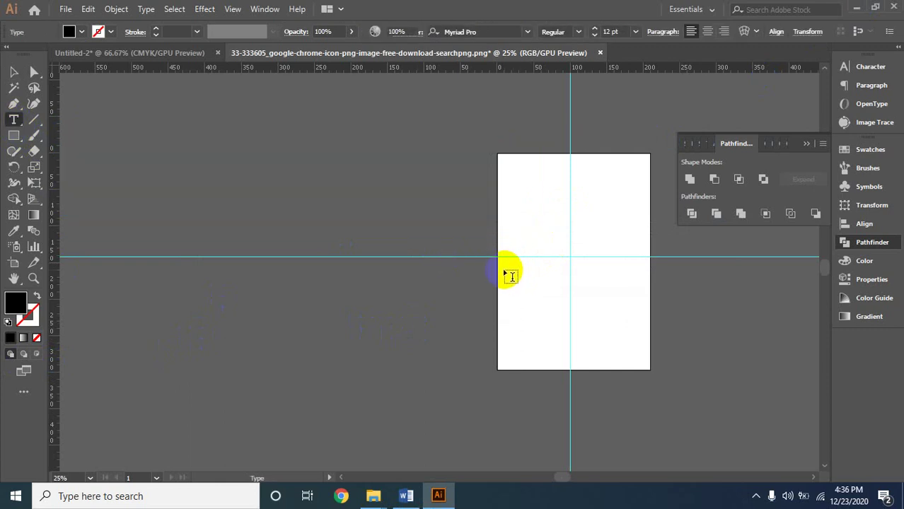
pyautogui.click(504, 247)
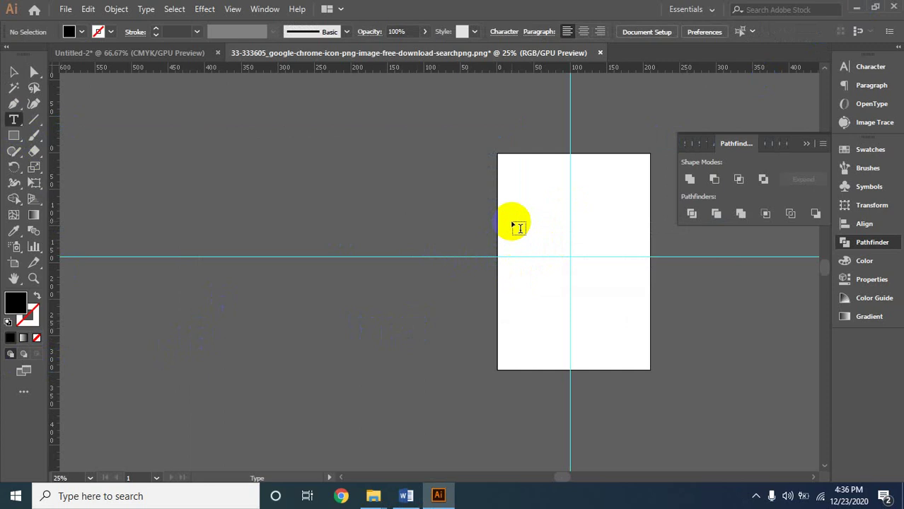
pyautogui.click(517, 226)
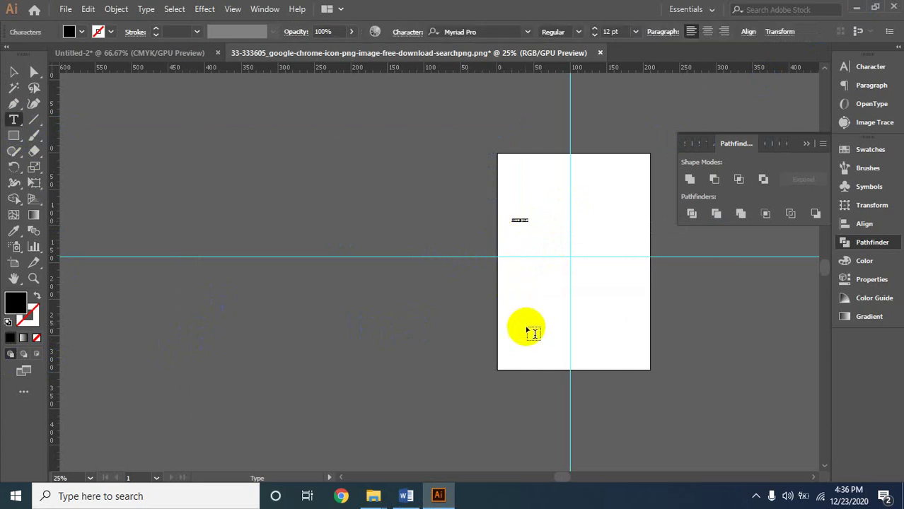
pyautogui.hotkey('ctrl', 'space')
pyautogui.click(516, 215)
pyautogui.click(474, 279)
pyautogui.click(444, 232)
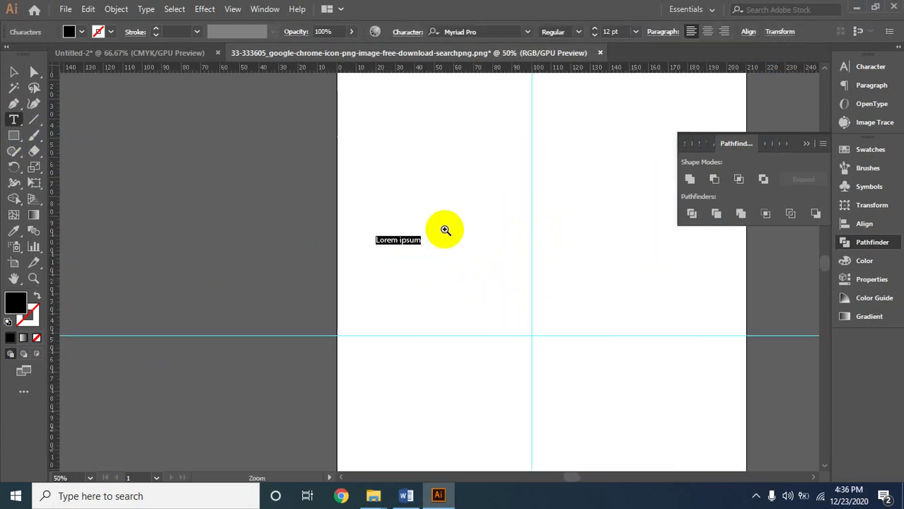
pyautogui.click(411, 237)
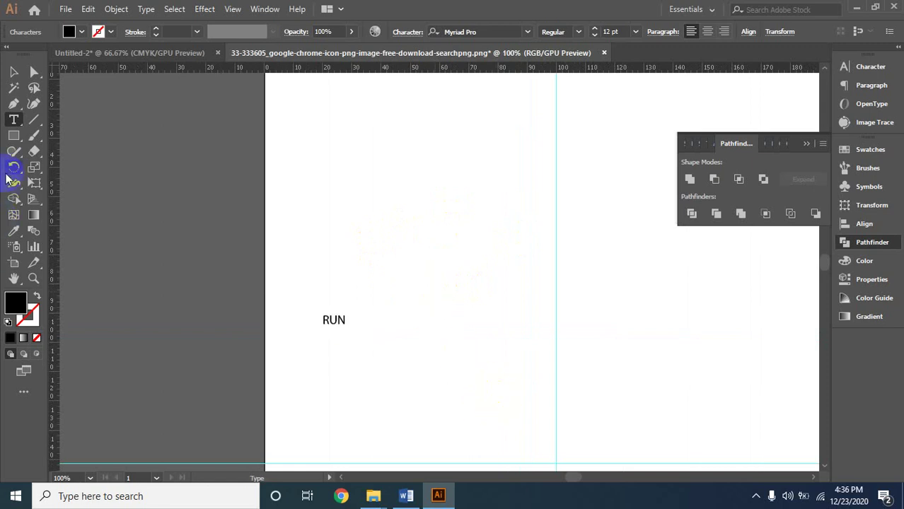
# - Enlarge the RUN text proportionally to about 309 pt and centre it across the artboard on the guides
pyautogui.click(11, 71)
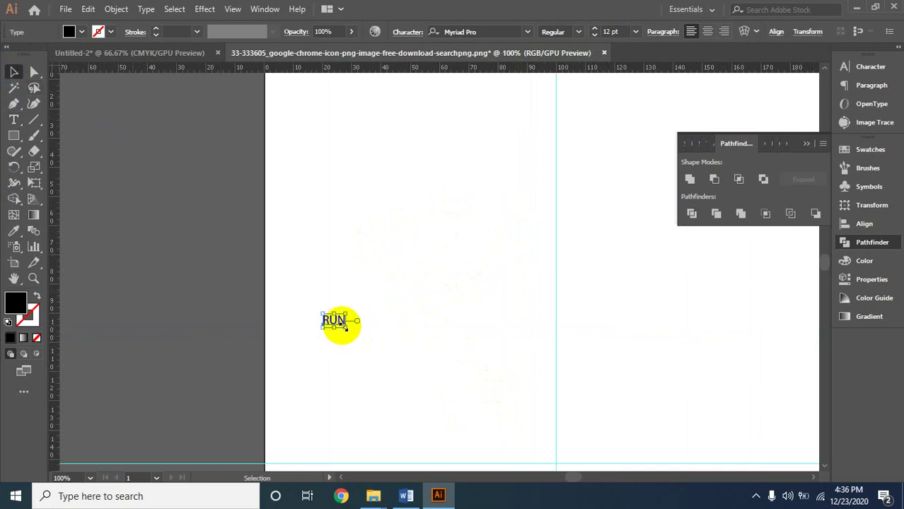
pyautogui.moveTo(345, 327); pyautogui.dragTo(652, 479)
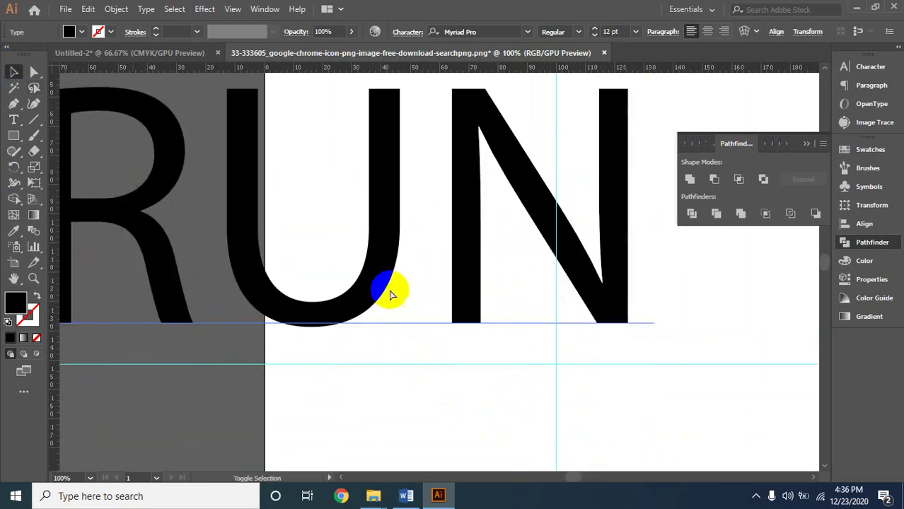
pyautogui.scroll(-3, 417, 267)
pyautogui.moveTo(520, 266); pyautogui.dragTo(593, 316)
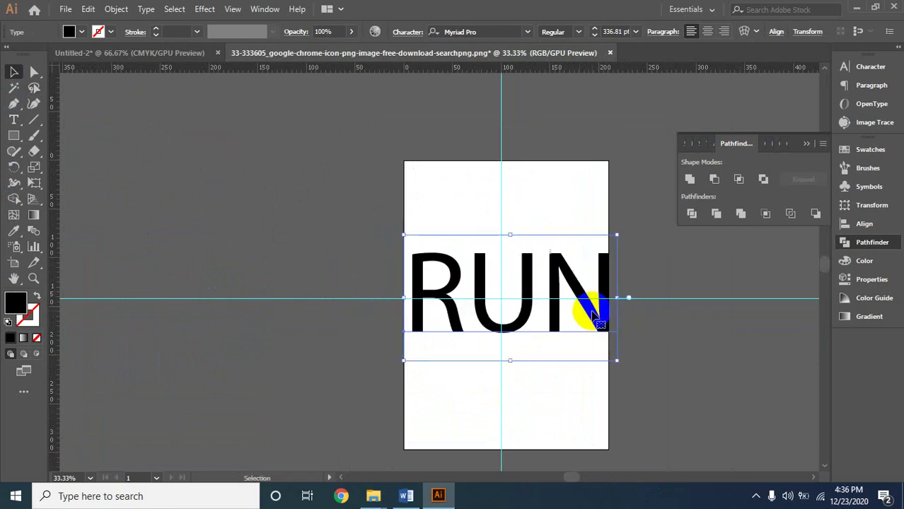
pyautogui.moveTo(619, 362)
pyautogui.mouseDown()
pyautogui.moveTo(602, 359)
pyautogui.moveTo(609, 356)
pyautogui.mouseUp()
pyautogui.moveTo(554, 315); pyautogui.dragTo(549, 315)
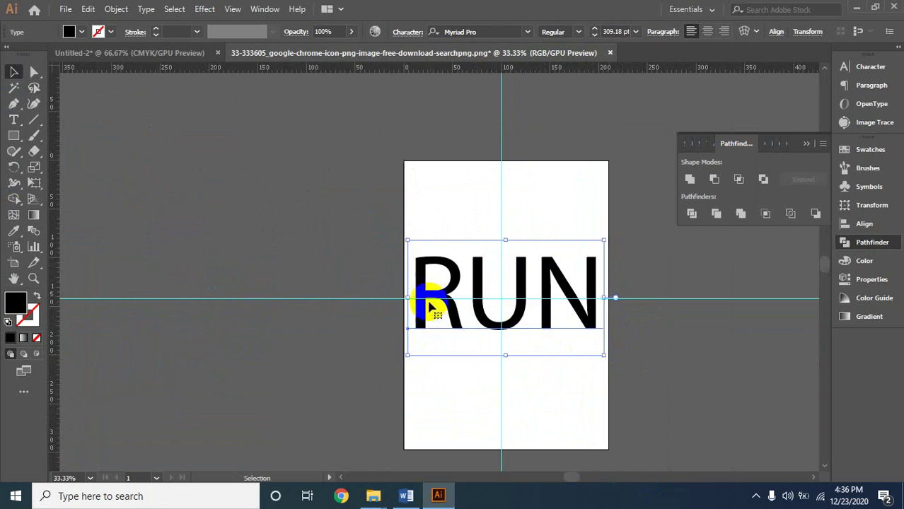
# - Change the font of the whole word RUN to Rockwell Extra Bold
pyautogui.doubleClick(428, 286)
pyautogui.moveTo(419, 285); pyautogui.dragTo(656, 309)
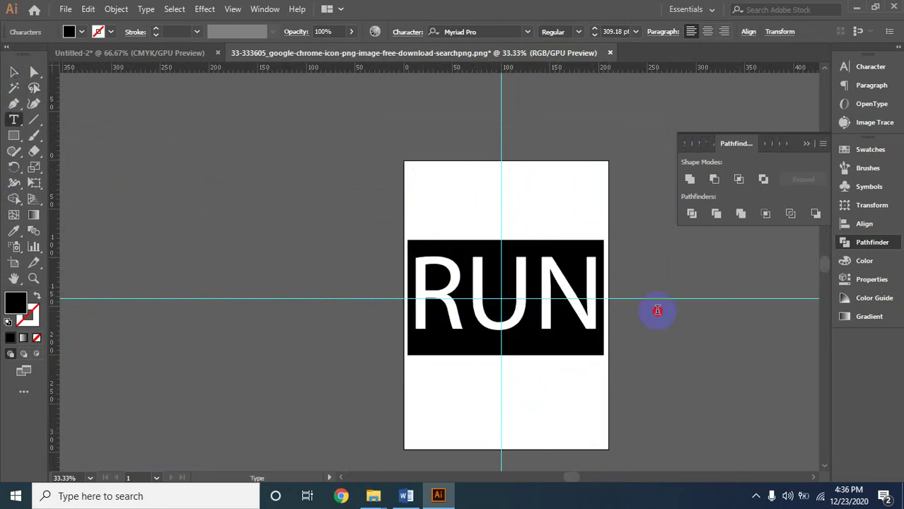
pyautogui.click(528, 33)
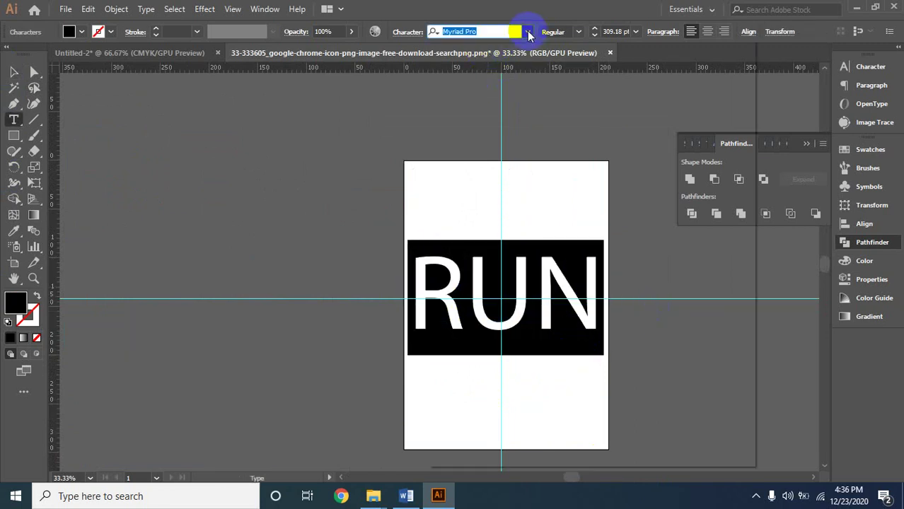
pyautogui.click(529, 32)
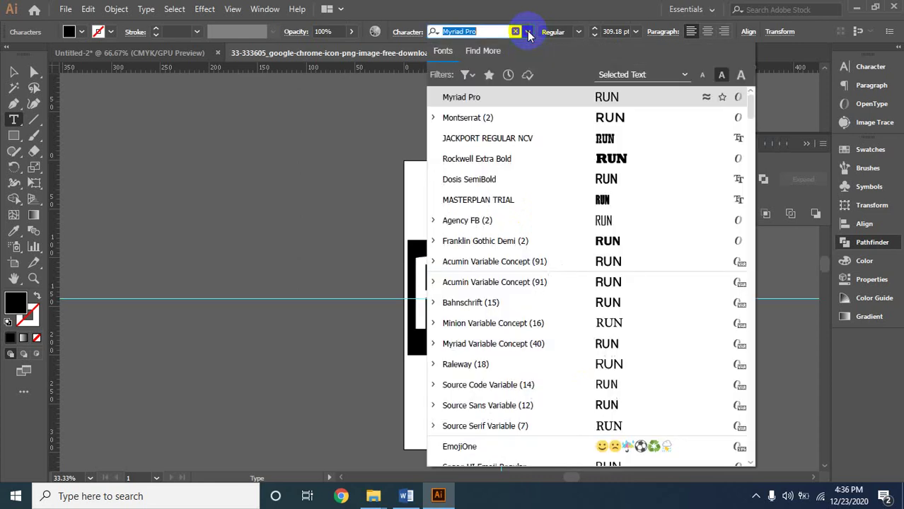
pyautogui.click(625, 165)
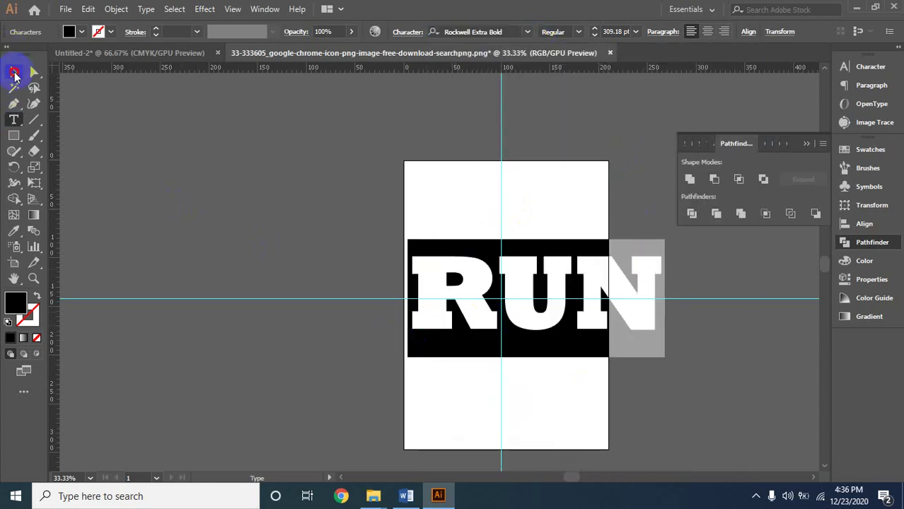
# - Shrink the RUN text proportionally to about 238 pt and centre it within the artboard's width
pyautogui.click(14, 73)
pyautogui.moveTo(615, 305); pyautogui.dragTo(581, 308)
pyautogui.moveTo(630, 239); pyautogui.dragTo(599, 253)
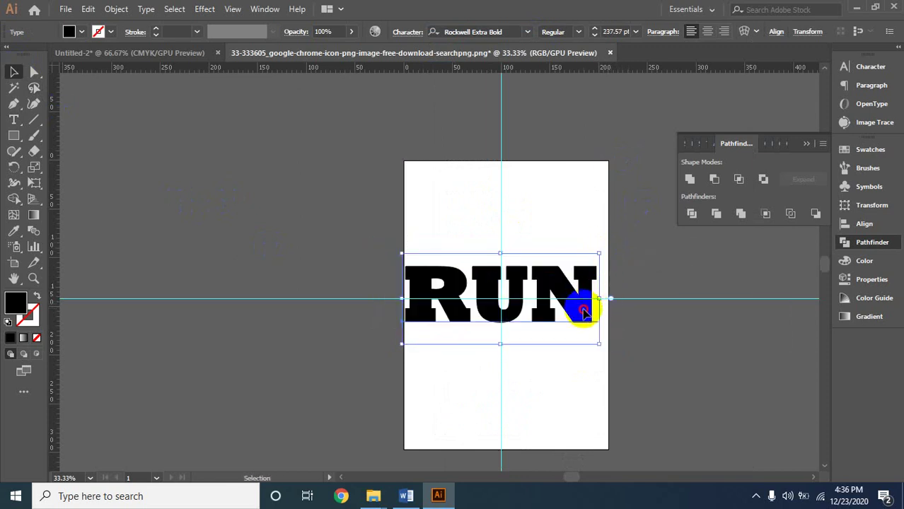
pyautogui.moveTo(584, 300)
pyautogui.mouseDown()
pyautogui.moveTo(584, 309)
pyautogui.moveTo(590, 303)
pyautogui.mouseUp()
# - Move the RUN text up slightly relative to the horizontal guide
pyautogui.keyDown('ctrl'); pyautogui.click(502, 293); pyautogui.keyUp('ctrl')
pyautogui.keyDown('ctrl'); pyautogui.click(508, 291); pyautogui.keyUp('ctrl')
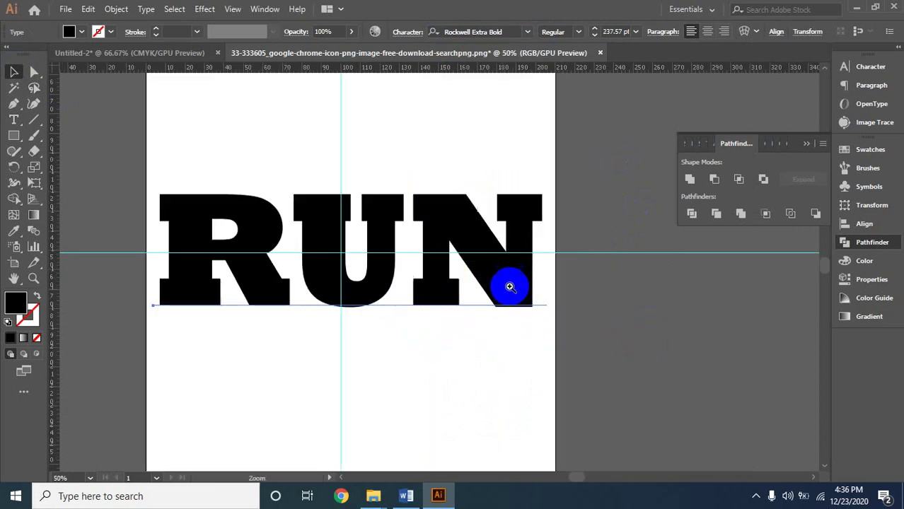
pyautogui.keyDown('ctrl'); pyautogui.click(348, 217); pyautogui.keyUp('ctrl')
pyautogui.moveTo(428, 269); pyautogui.dragTo(414, 228)
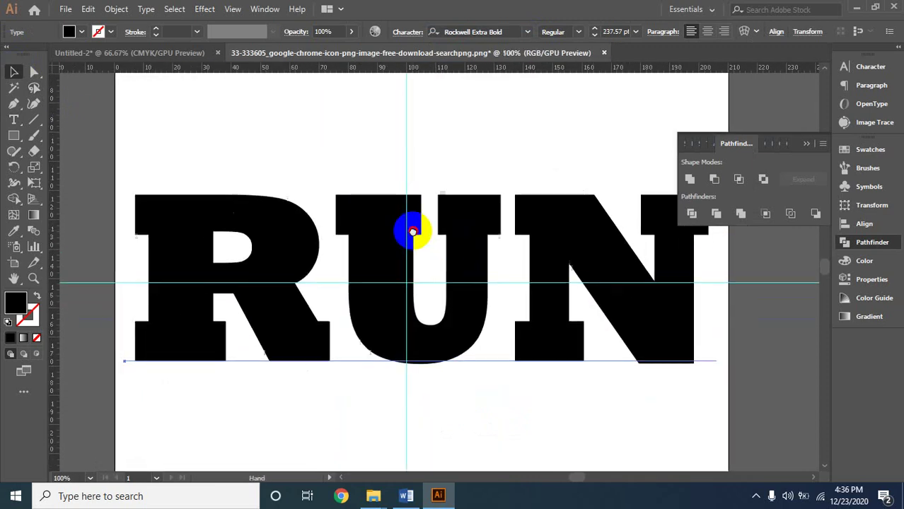
pyautogui.moveTo(185, 189); pyautogui.dragTo(182, 163)
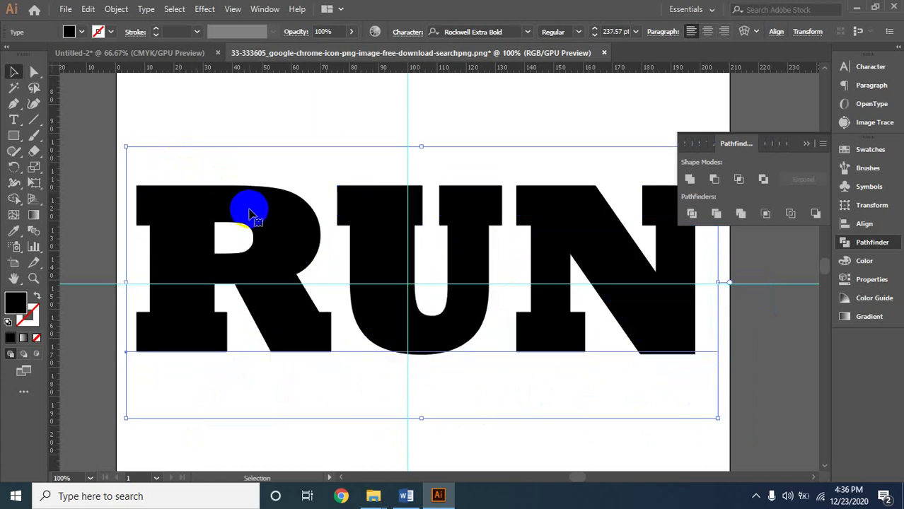
# - Expand the RUN text into outlined shapes with Object and Fill enabled
pyautogui.click(116, 9)
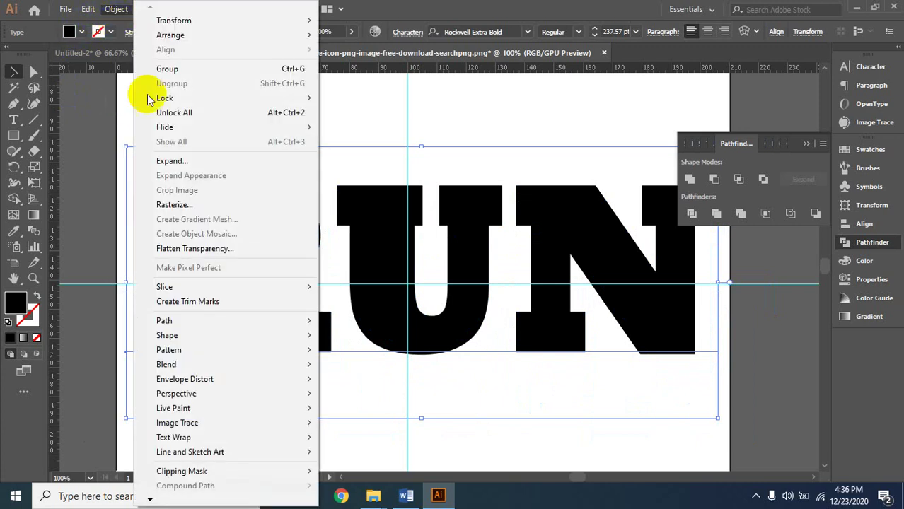
pyautogui.click(173, 161)
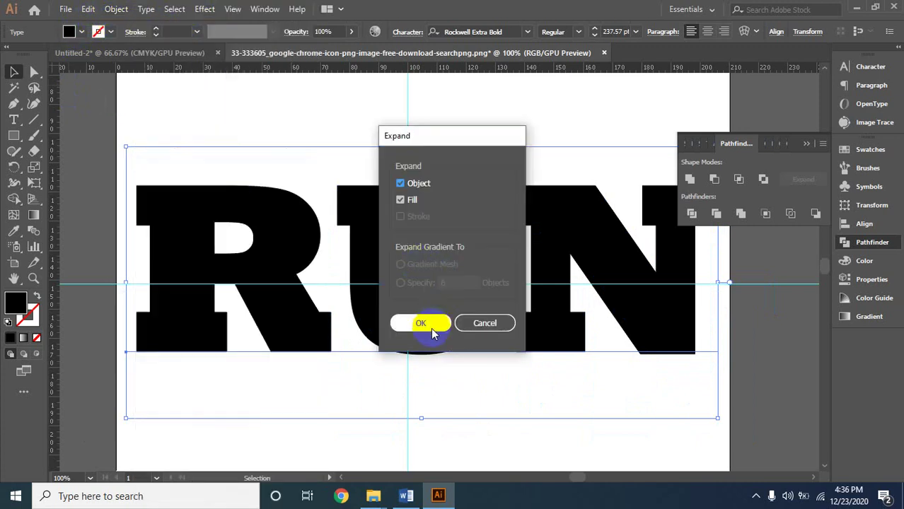
pyautogui.click(424, 327)
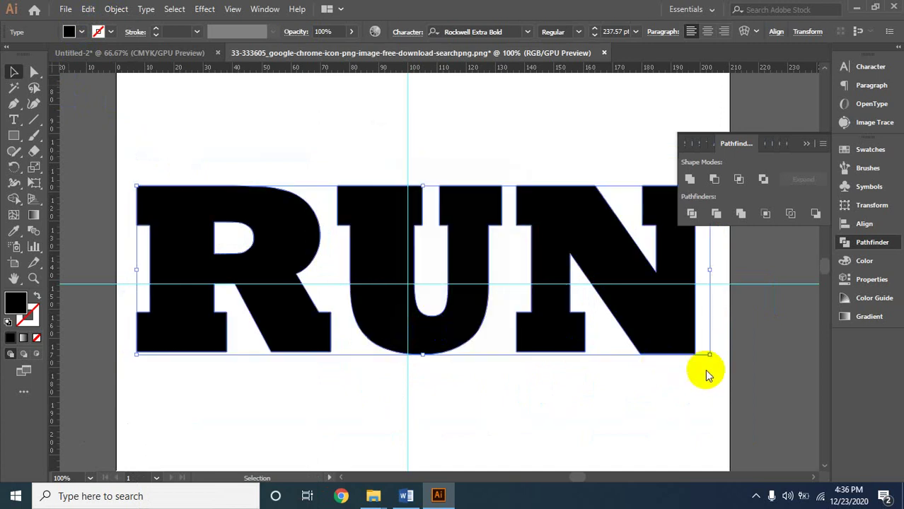
pyautogui.scroll(-1, 462, 266)
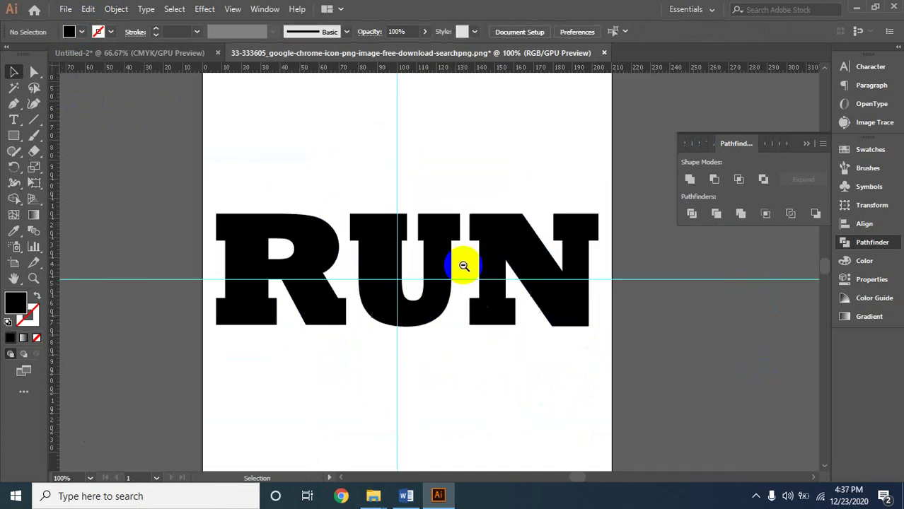
# - Make the expanded RUN letters into a single compound path
pyautogui.click(501, 320)
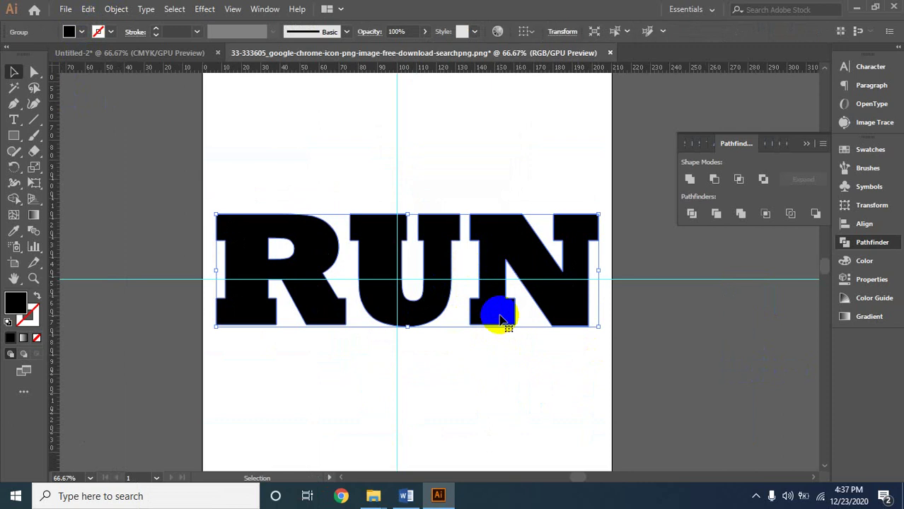
pyautogui.click(88, 9)
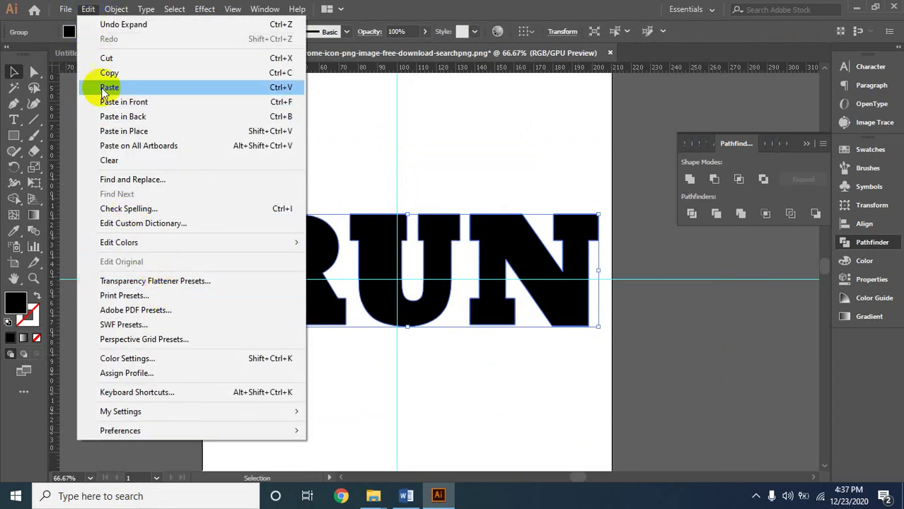
pyautogui.click(121, 8)
pyautogui.click(113, 9)
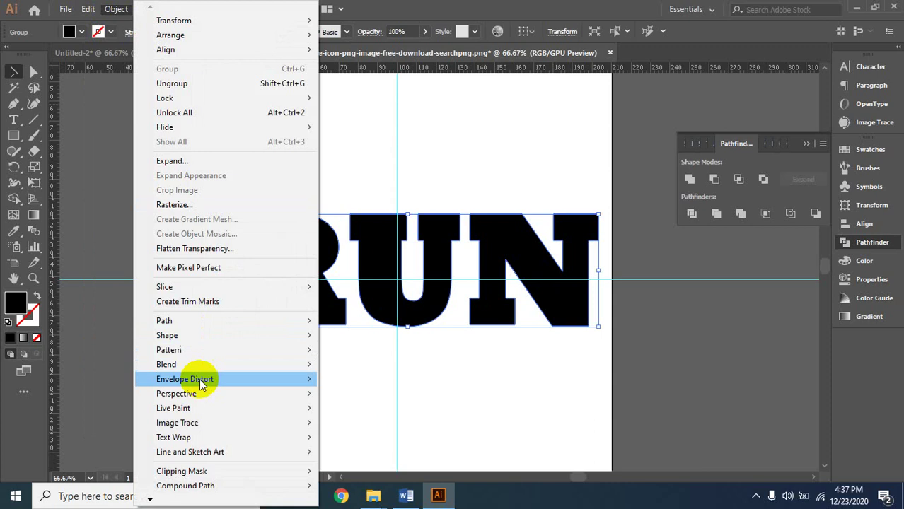
pyautogui.moveTo(216, 486)
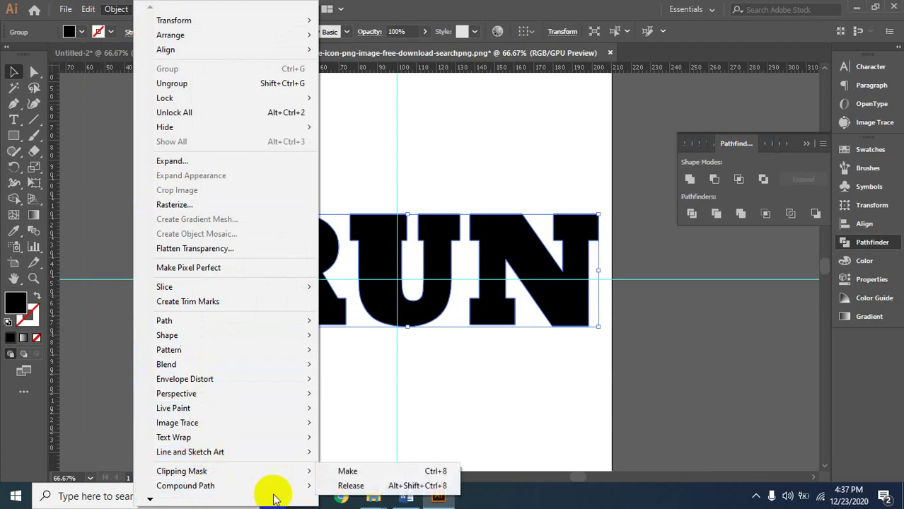
pyautogui.click(350, 472)
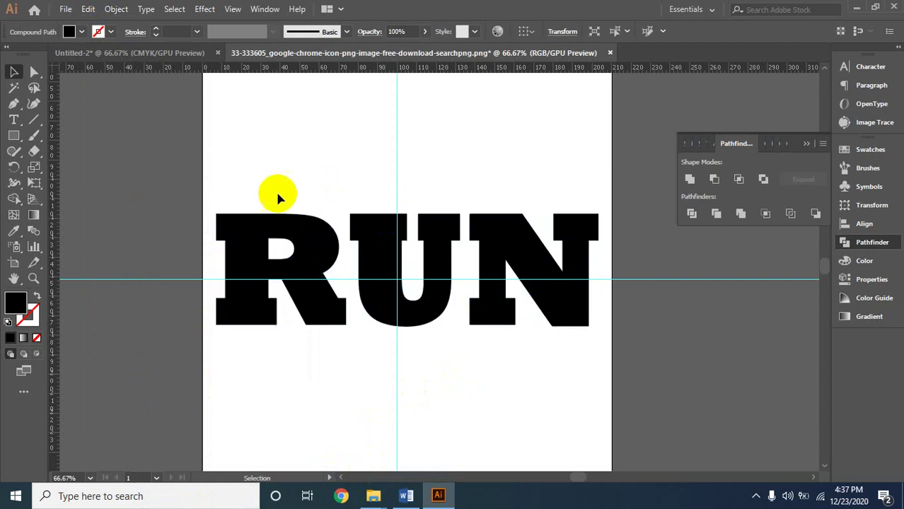
pyautogui.click(306, 144)
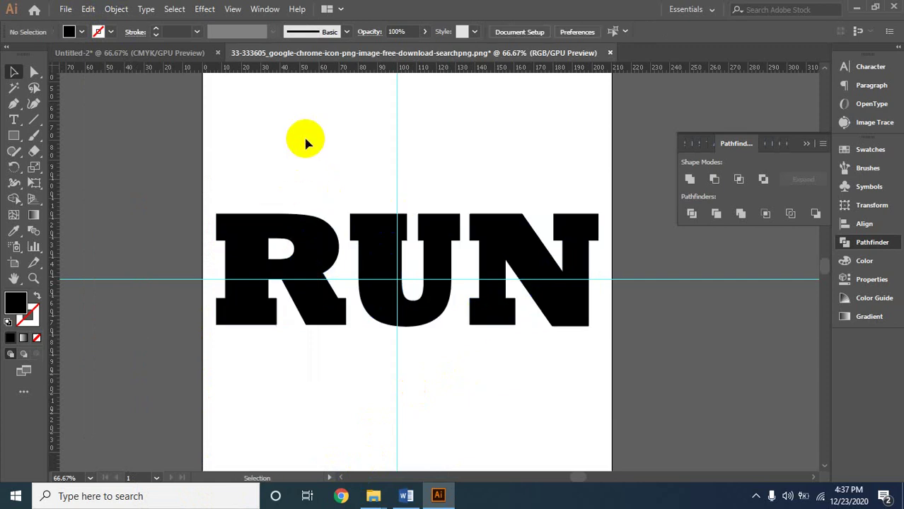
# - Place the Runner-training-on-running-track photo over the RUN lettering, spanning nearly the full artboard width
pyautogui.click(65, 8)
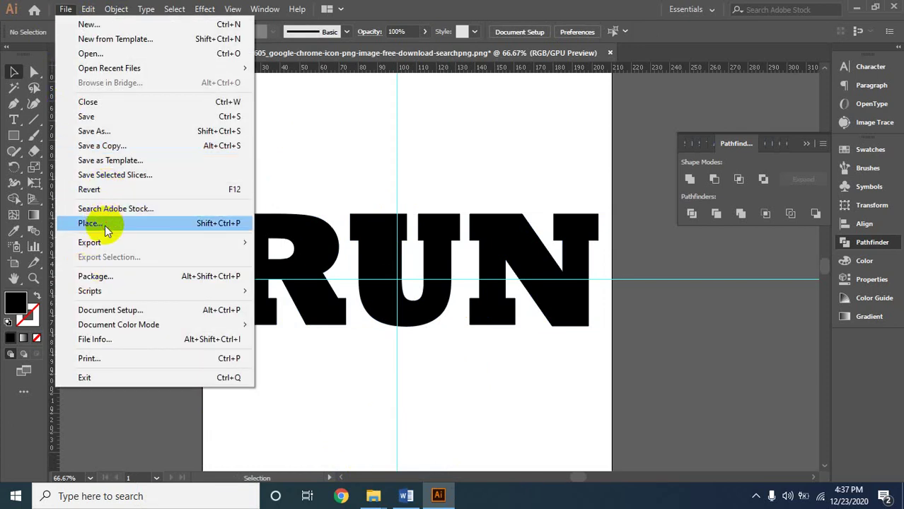
pyautogui.click(99, 223)
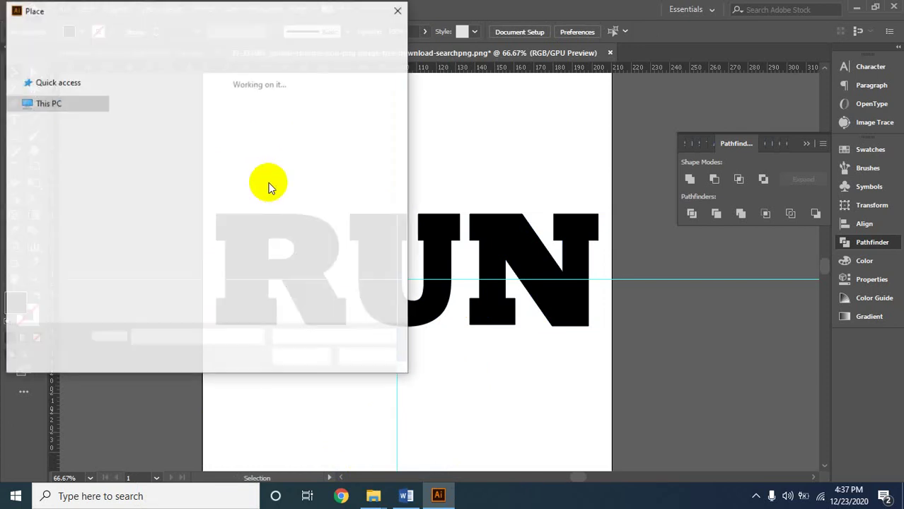
pyautogui.scroll(-5, 262, 179)
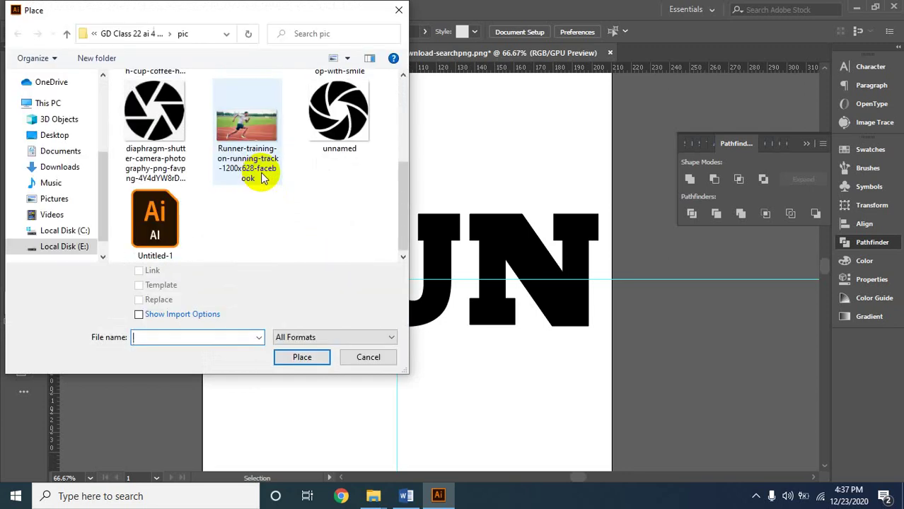
pyautogui.click(258, 172)
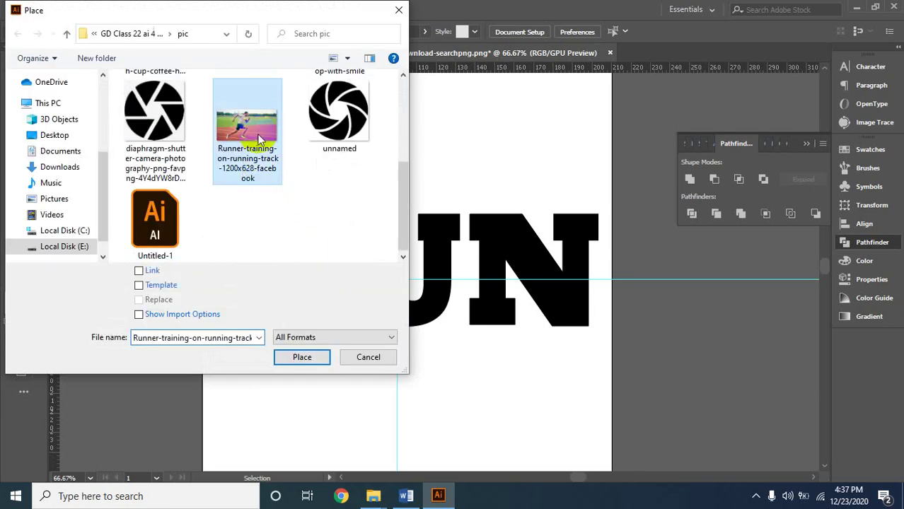
pyautogui.click(302, 357)
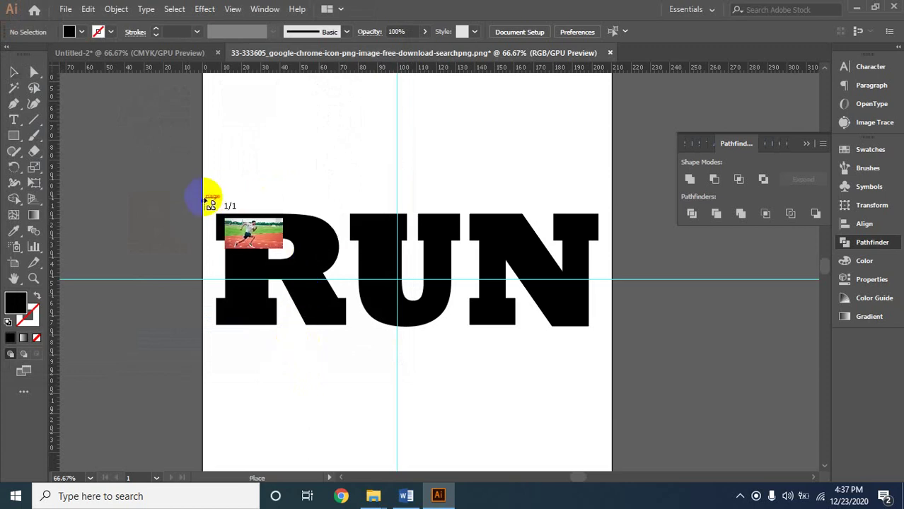
pyautogui.moveTo(207, 197); pyautogui.dragTo(668, 410)
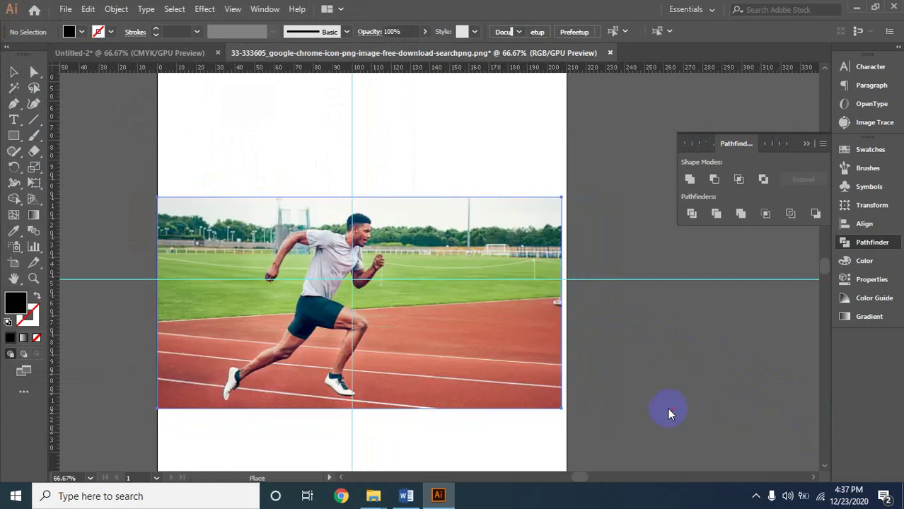
pyautogui.click(122, 184)
# - Position the runner photo so it covers all of the RUN lettering, and send it behind the letters
pyautogui.moveTo(457, 333); pyautogui.dragTo(463, 300)
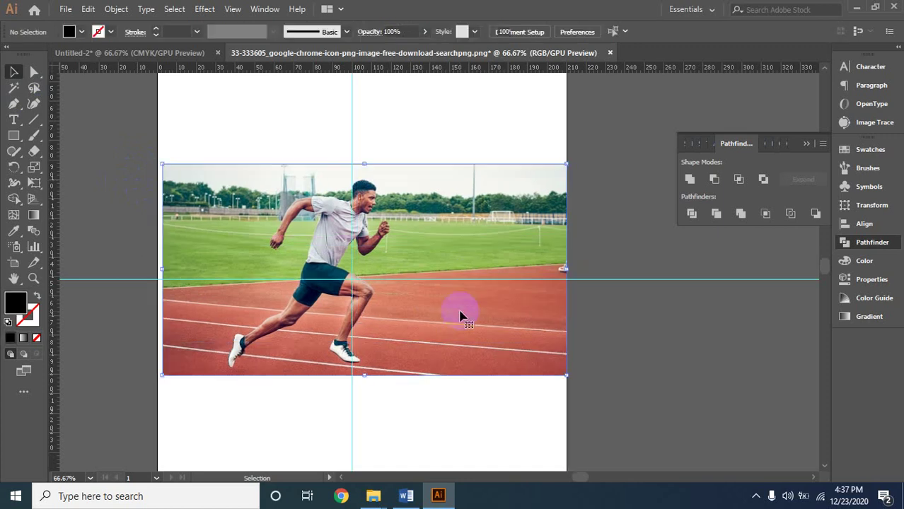
pyautogui.moveTo(404, 227); pyautogui.dragTo(405, 267)
pyautogui.hotkey('ctrl', 'shift', '[')
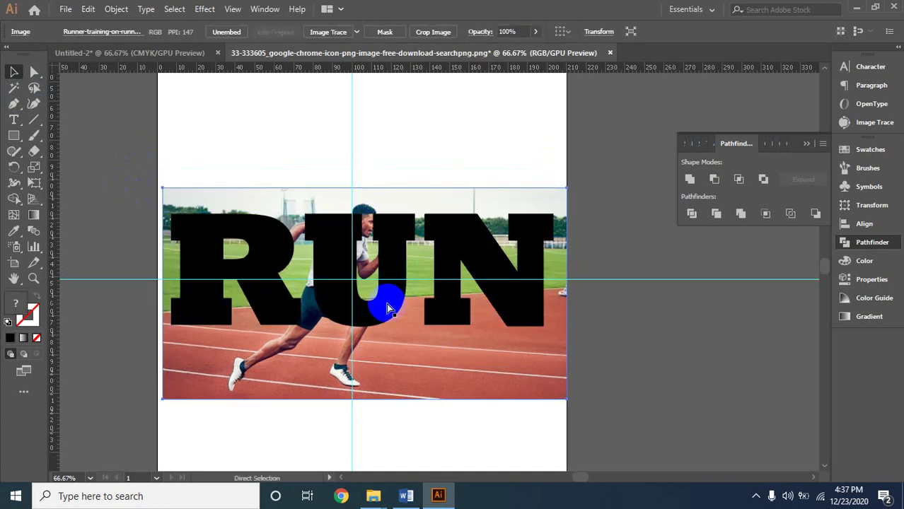
pyautogui.click(263, 141)
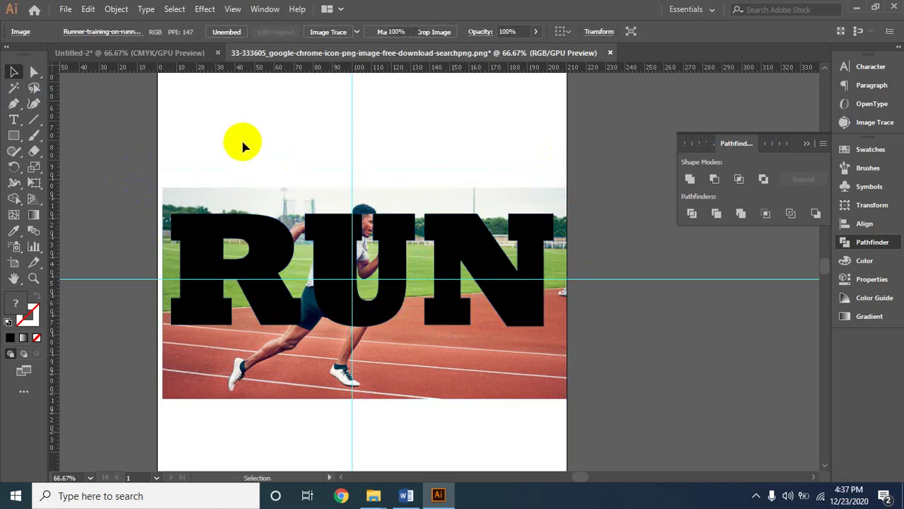
# - Make a clipping mask from the RUN compound path and the runner photo
pyautogui.moveTo(242, 144); pyautogui.dragTo(479, 378)
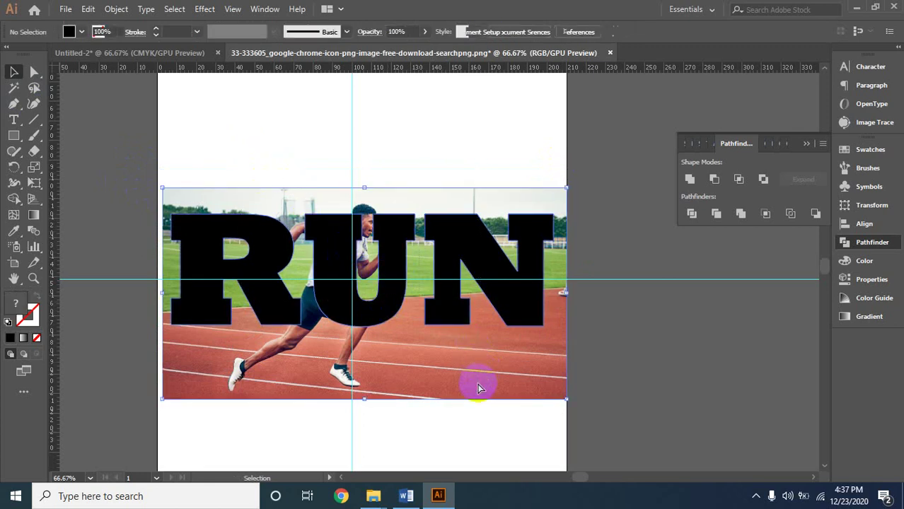
pyautogui.hotkey('ctrl', '7')
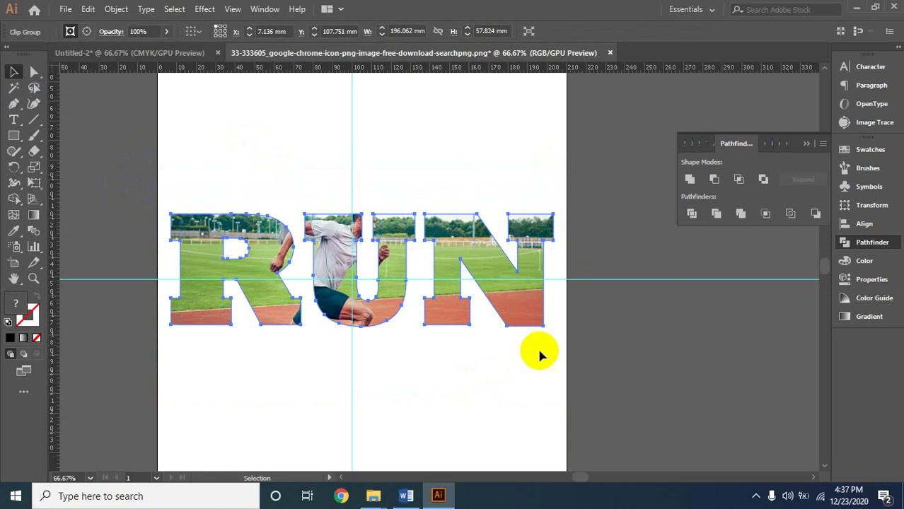
pyautogui.click(525, 404)
# - Move the photo-filled RUN lettering off the artboard onto the grey canvas to its right
pyautogui.click(461, 309)
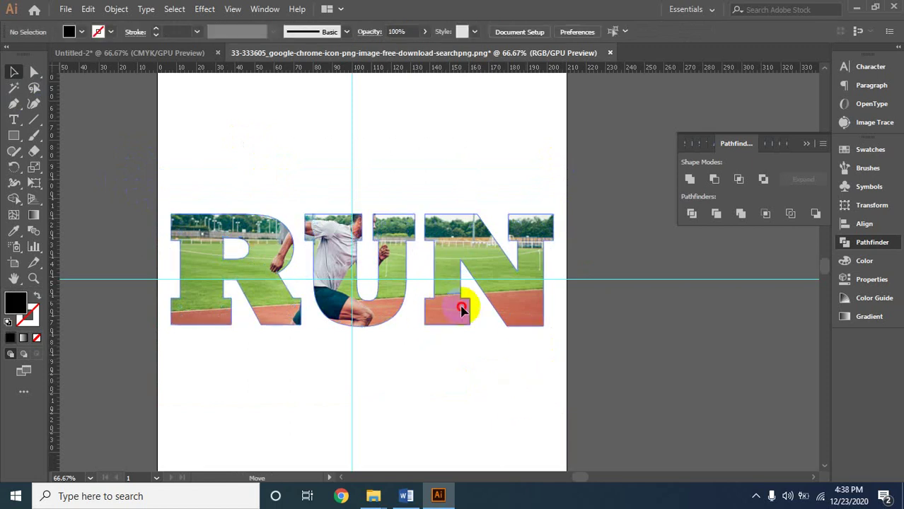
pyautogui.moveTo(461, 310); pyautogui.dragTo(744, 344)
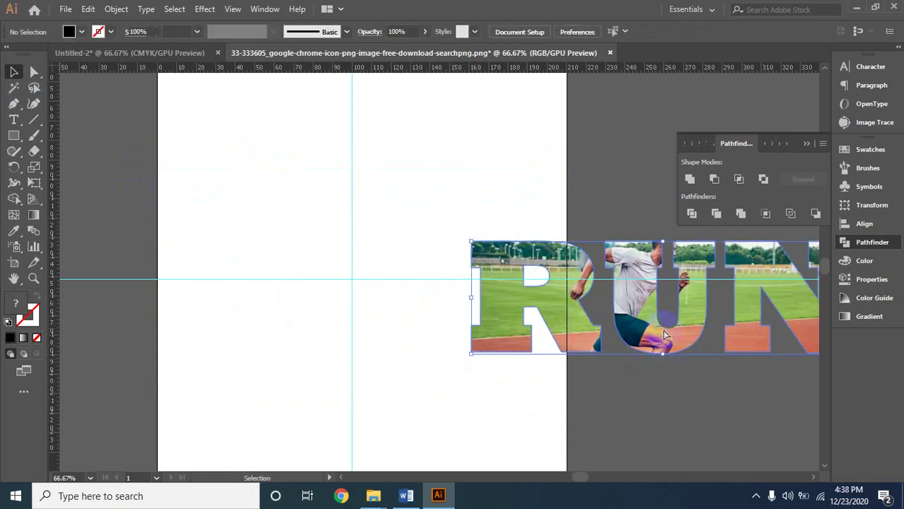
pyautogui.keyDown('ctrl'); pyautogui.keyDown('alt'); pyautogui.click(644, 303); pyautogui.keyUp('alt'); pyautogui.keyUp('ctrl')
pyautogui.moveTo(521, 304); pyautogui.dragTo(668, 323)
pyautogui.click(655, 409)
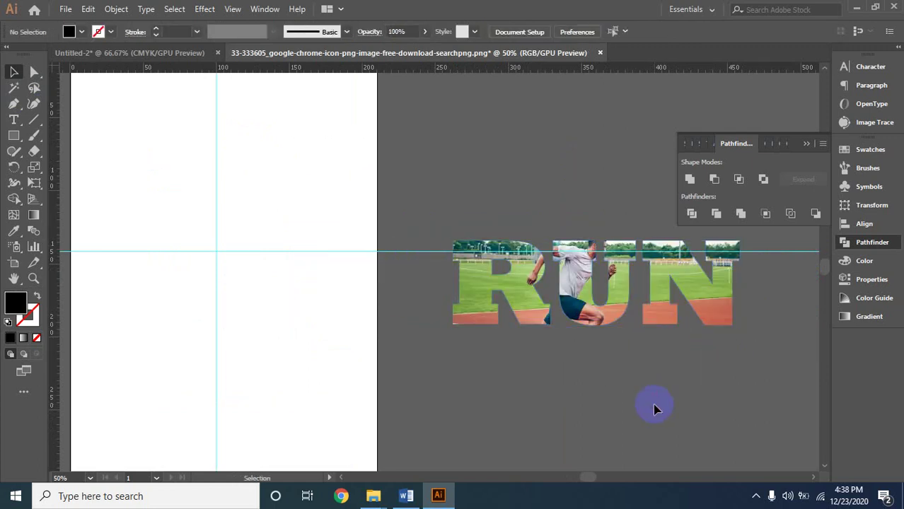
# - Move the photo-filled RUN lettering back onto the artboard, flush with its left edge and centred near the horizontal guide
pyautogui.moveTo(610, 314); pyautogui.dragTo(252, 308)
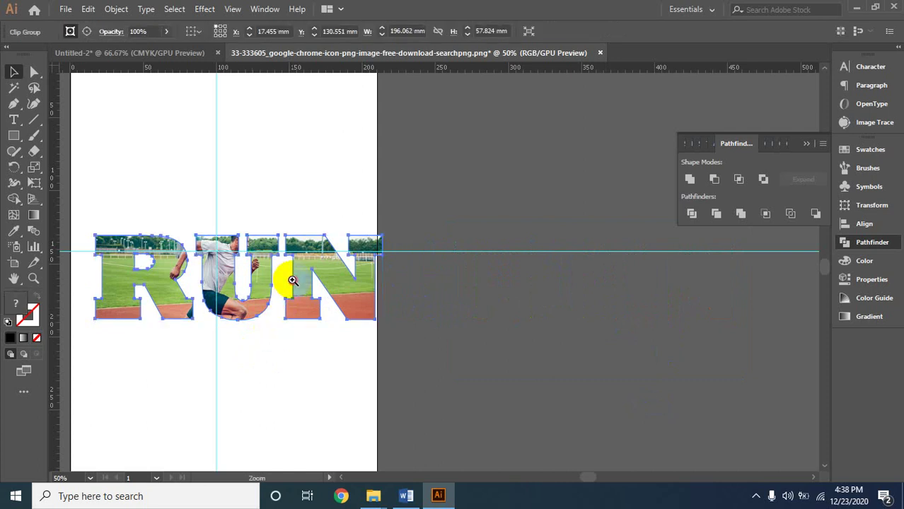
pyautogui.keyDown('ctrl'); pyautogui.click(293, 281); pyautogui.keyUp('ctrl')
pyautogui.keyDown('ctrl'); pyautogui.click(392, 300); pyautogui.keyUp('ctrl')
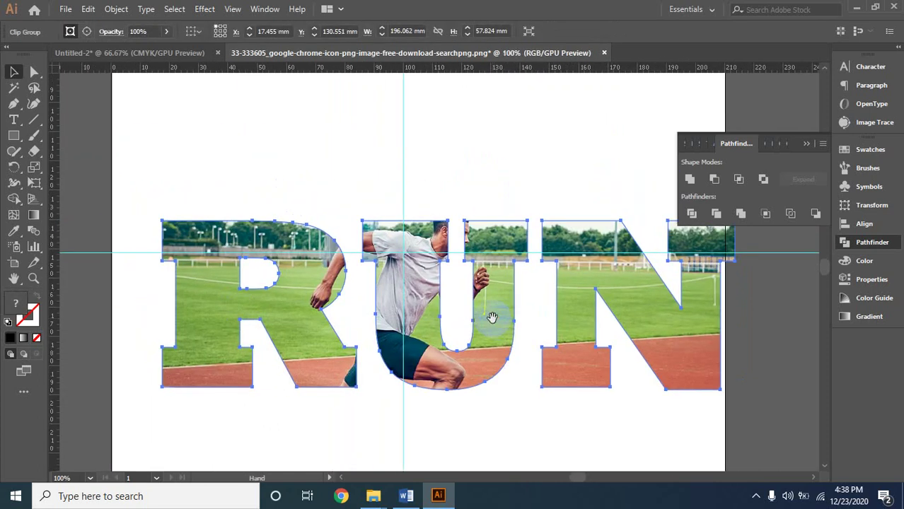
pyautogui.moveTo(489, 340); pyautogui.dragTo(450, 292)
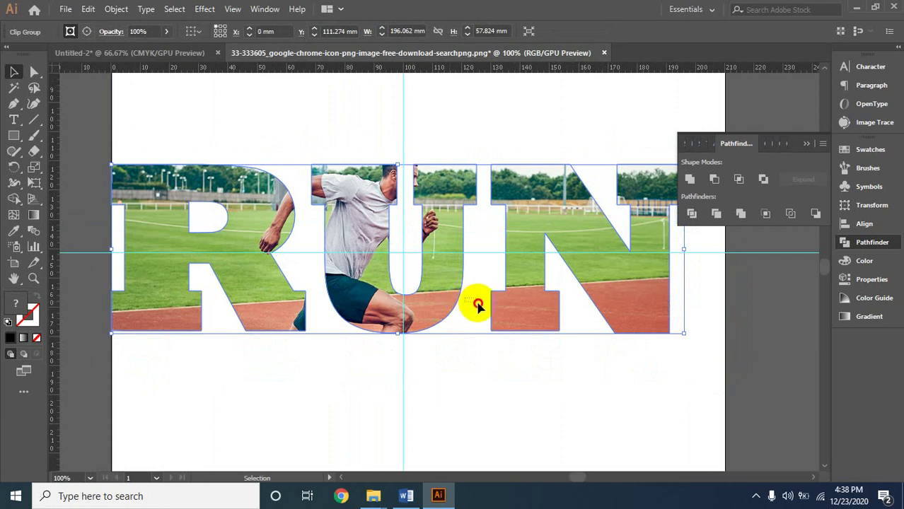
pyautogui.moveTo(475, 324); pyautogui.dragTo(464, 352)
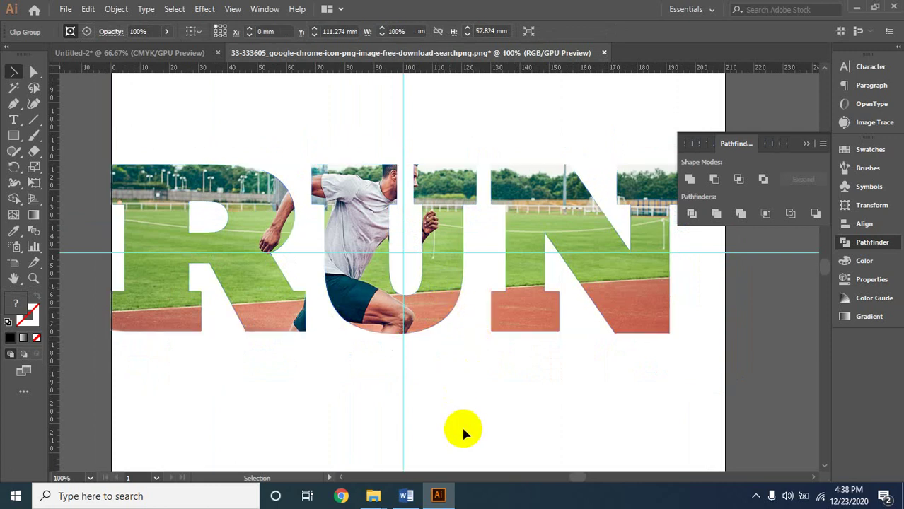
pyautogui.click(445, 302)
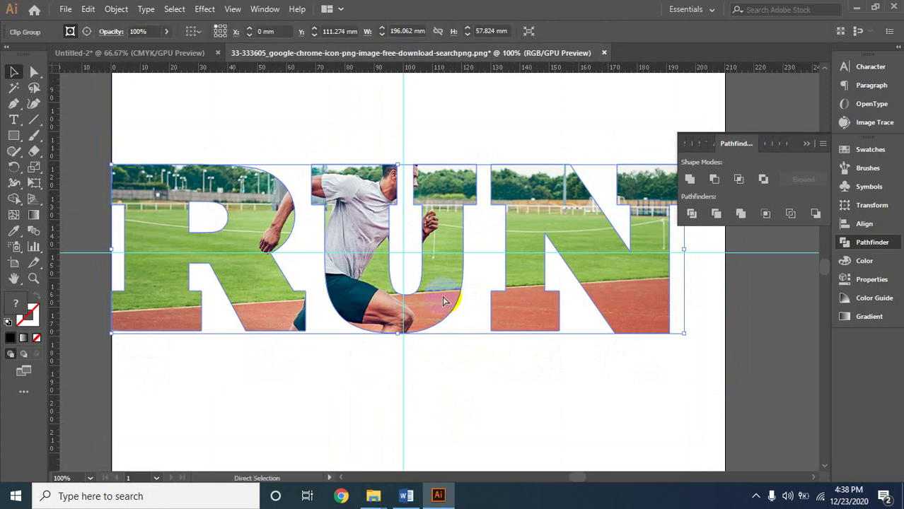
pyautogui.hotkey('ctrl', 'alt', 'space')
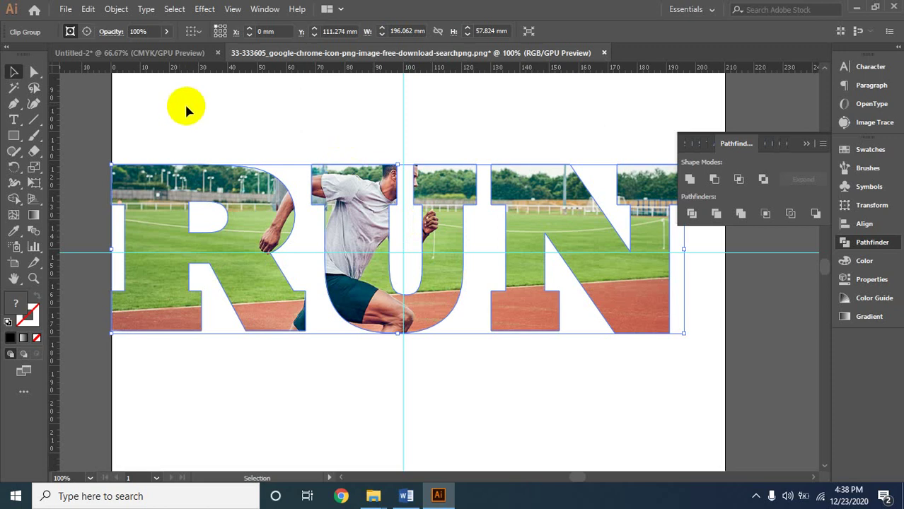
pyautogui.click(259, 122)
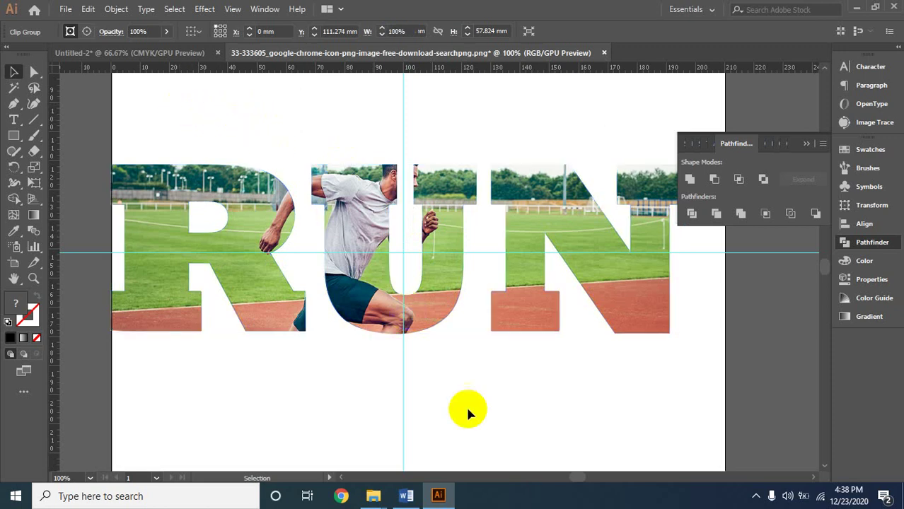
pyautogui.click(755, 498)
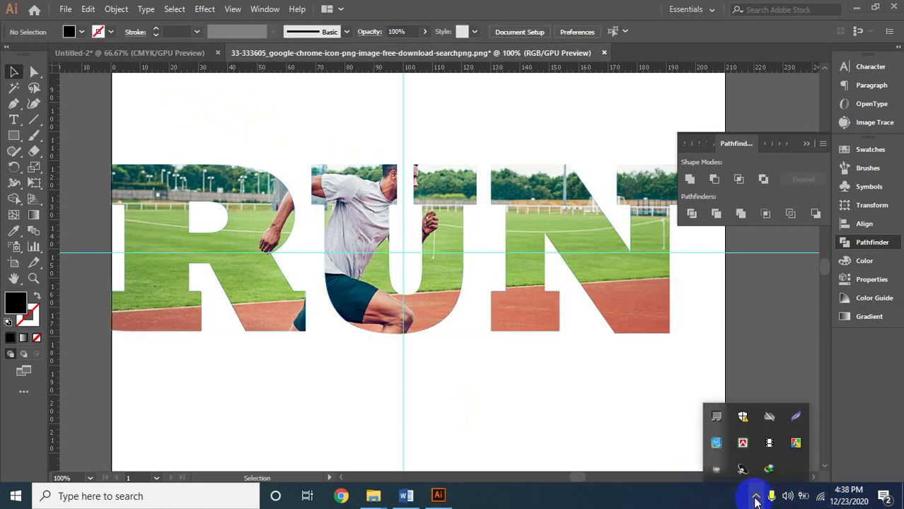